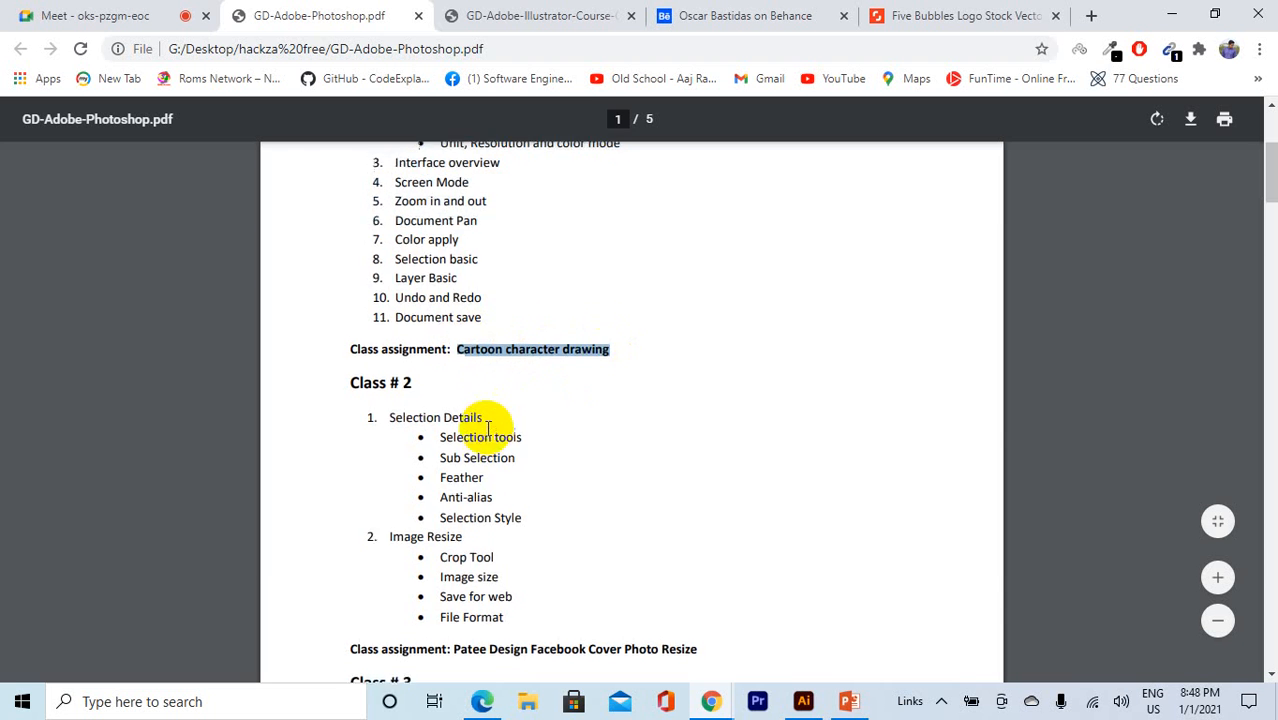
Step: Review Classes 2 and 3 in the Photoshop outline, highlighting the assignments "Patee Design Facebook Cover Photo Resize" and "Landscape Design"
{"action": "scroll", "coordinate": [476, 467], "scroll_direction": "down", "scroll_amount": 2}
{"action": "left_click_drag", "start_coordinate": [473, 470], "coordinate": [730, 451]}
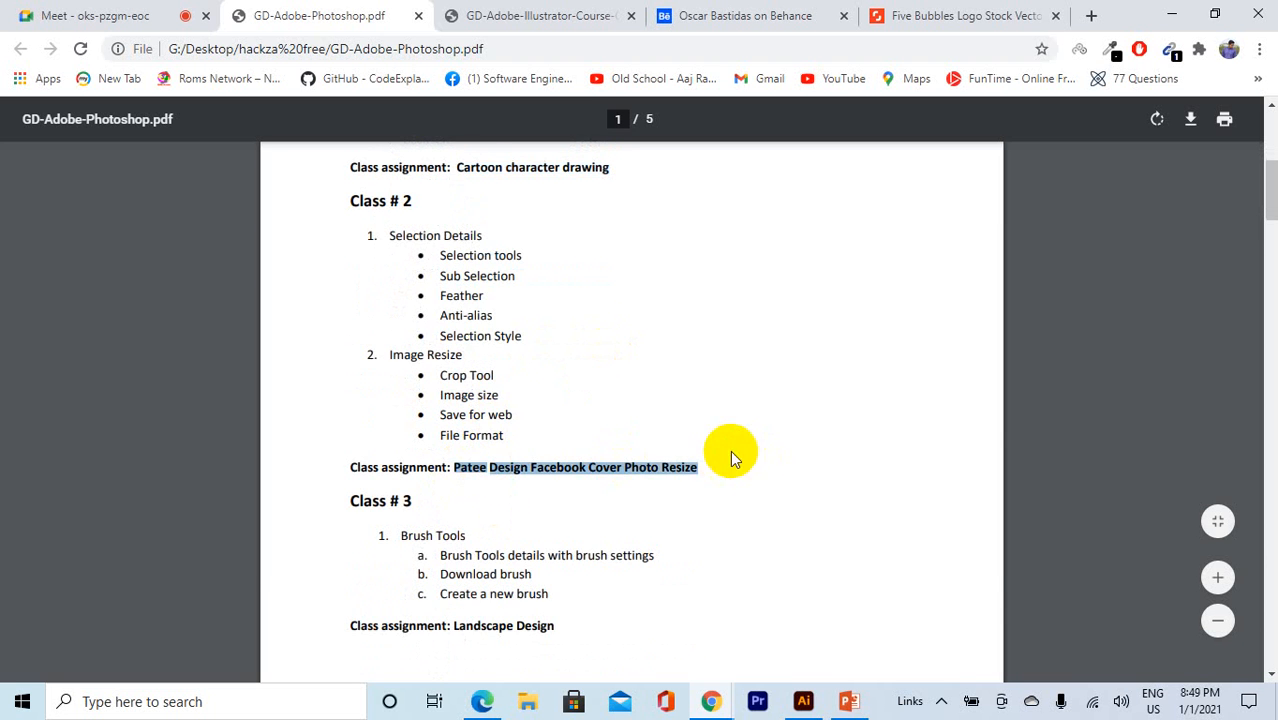
{"action": "scroll", "coordinate": [468, 500], "scroll_direction": "down", "scroll_amount": 2}
{"action": "left_click_drag", "start_coordinate": [453, 441], "coordinate": [615, 434]}
{"action": "scroll", "coordinate": [615, 434], "scroll_direction": "down", "scroll_amount": 5}
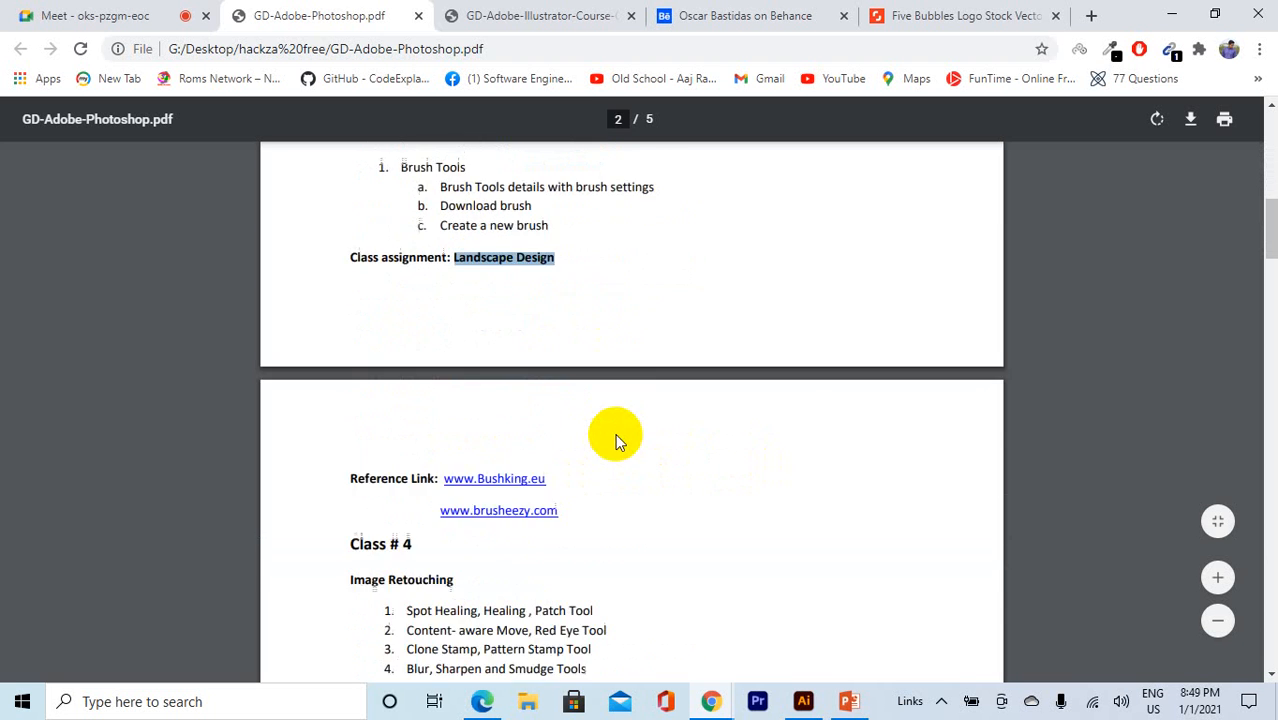
Step: Highlight the Class 4 Image Retouching tool list and its class assignment in the Photoshop outline
{"action": "left_click_drag", "start_coordinate": [435, 229], "coordinate": [640, 278]}
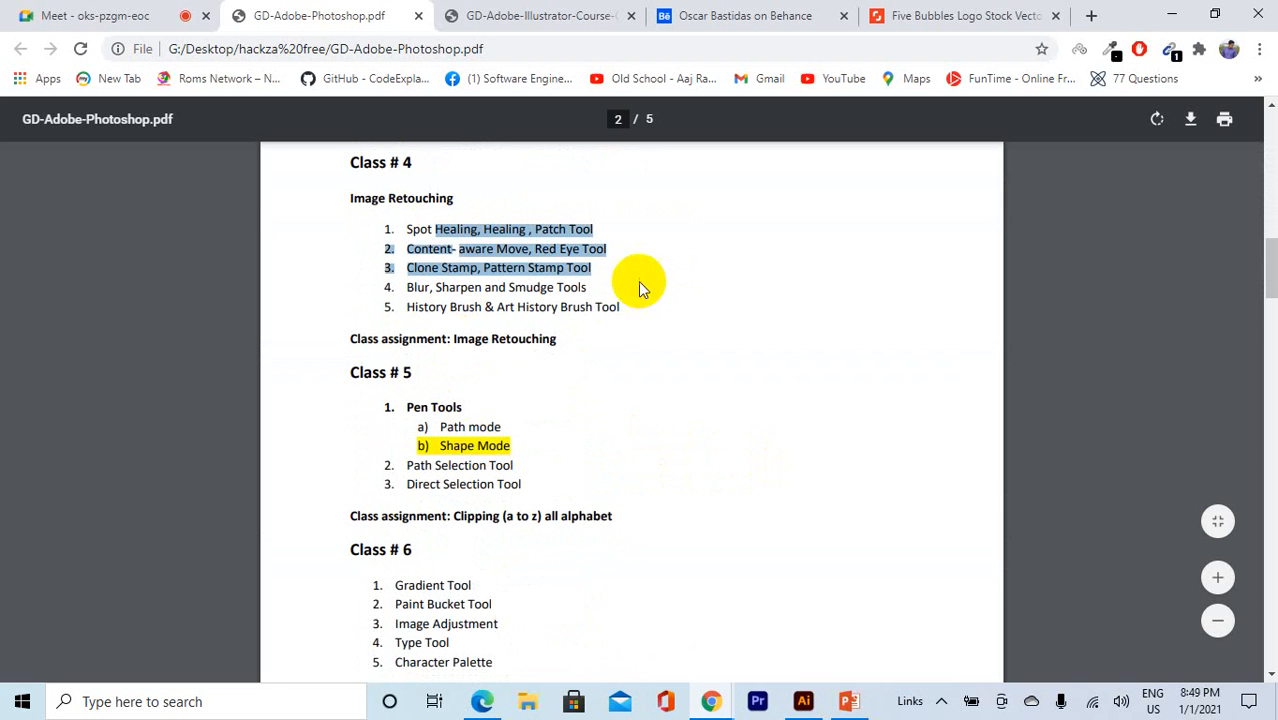
{"action": "left_click_drag", "start_coordinate": [453, 338], "coordinate": [553, 343]}
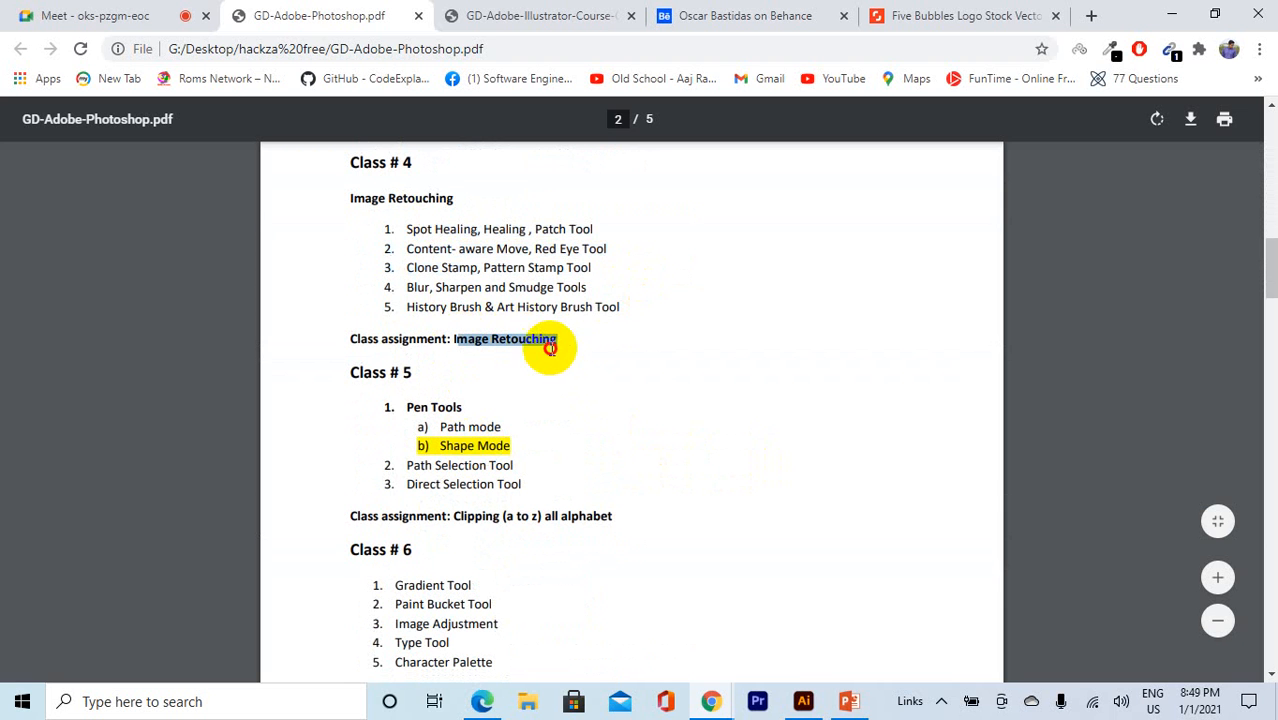
{"action": "mouse_move", "coordinate": [633, 323]}
{"action": "left_mouse_down"}
{"action": "mouse_move", "coordinate": [428, 248]}
{"action": "mouse_move", "coordinate": [411, 212]}
{"action": "mouse_move", "coordinate": [499, 277]}
{"action": "mouse_move", "coordinate": [628, 309]}
{"action": "mouse_move", "coordinate": [320, 205]}
{"action": "mouse_move", "coordinate": [350, 188]}
{"action": "mouse_move", "coordinate": [352, 212]}
{"action": "left_mouse_up"}
{"action": "left_click", "coordinate": [411, 212]}
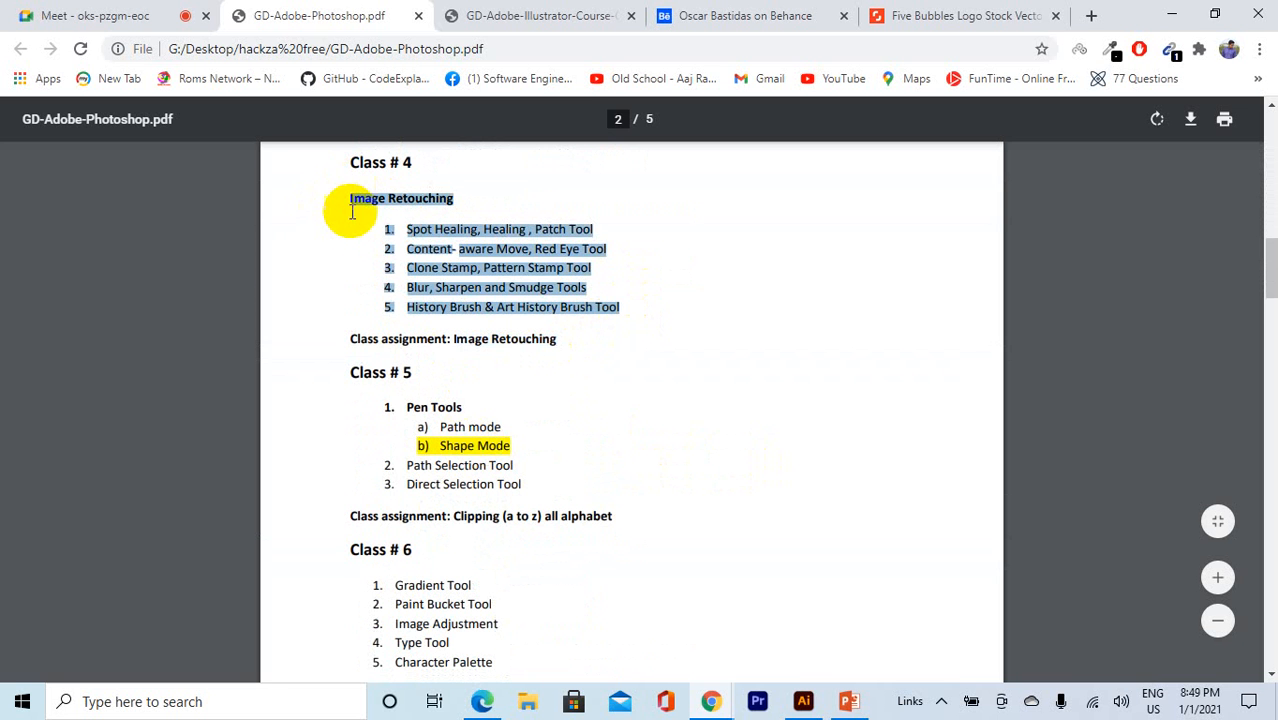
Step: Look back over the earlier classes, then highlight the Class 5 topics starting at Pen Tools and clear the highlight
{"action": "scroll", "coordinate": [457, 328], "scroll_direction": "up", "scroll_amount": 5}
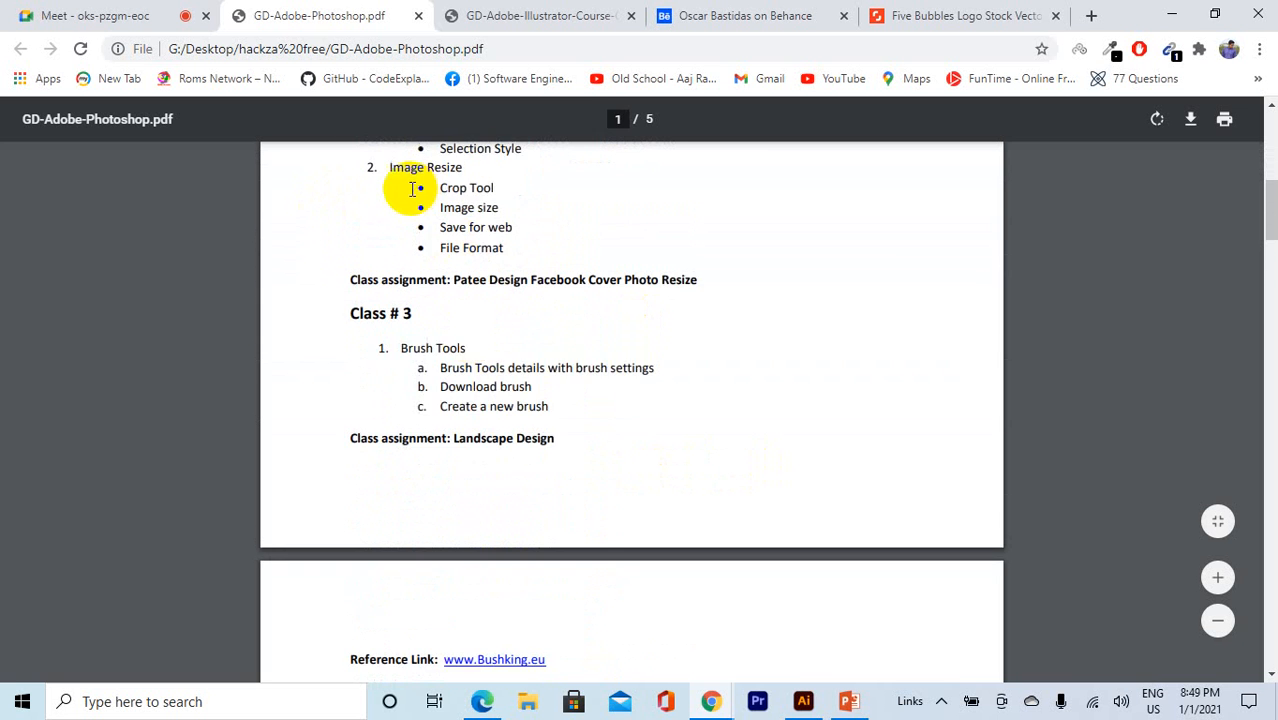
{"action": "scroll", "coordinate": [420, 250], "scroll_direction": "down", "scroll_amount": 2}
{"action": "scroll", "coordinate": [425, 338], "scroll_direction": "up", "scroll_amount": 3}
{"action": "scroll", "coordinate": [430, 338], "scroll_direction": "down", "scroll_amount": 3}
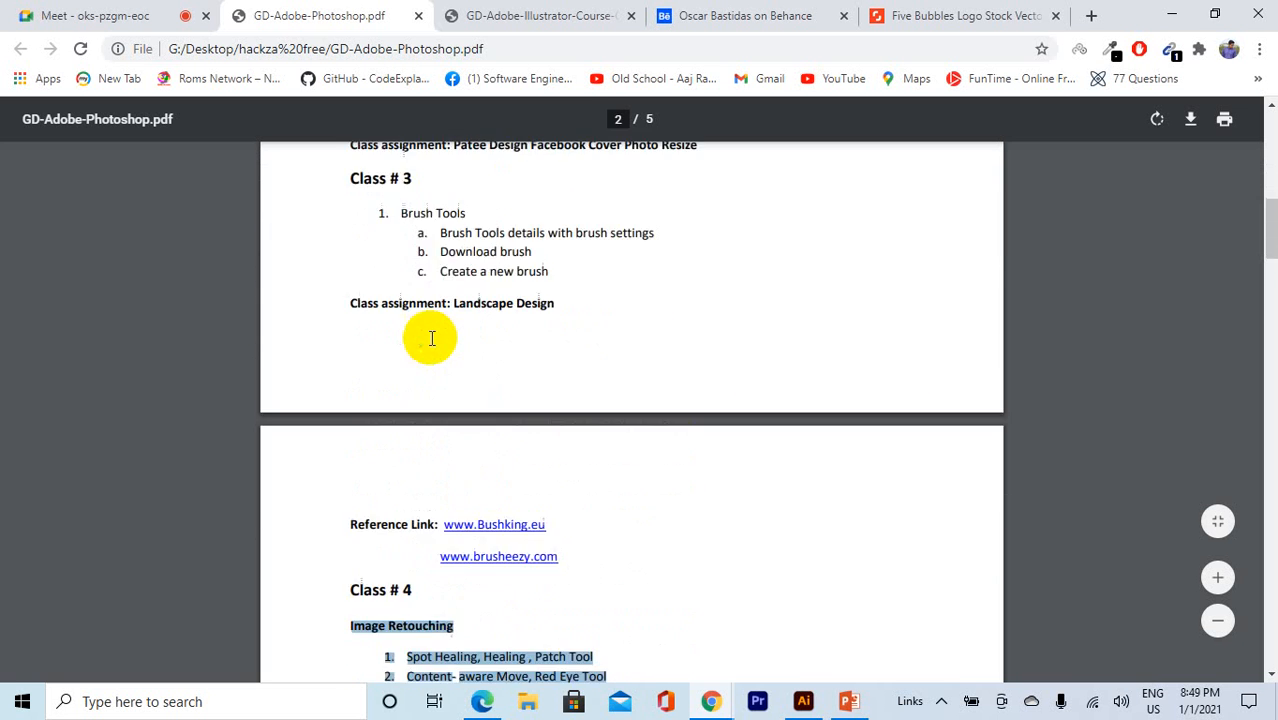
{"action": "scroll", "coordinate": [415, 336], "scroll_direction": "down", "scroll_amount": 6}
{"action": "scroll", "coordinate": [395, 350], "scroll_direction": "up", "scroll_amount": 2}
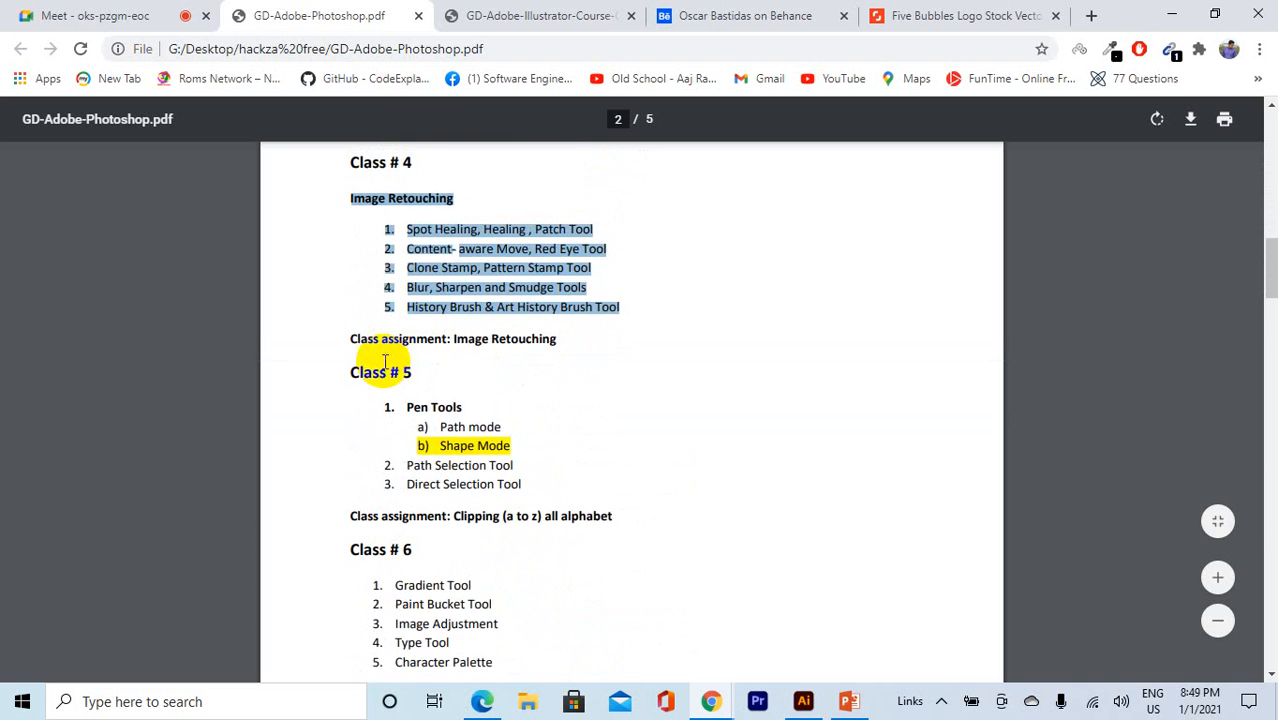
{"action": "scroll", "coordinate": [385, 362], "scroll_direction": "down", "scroll_amount": 1}
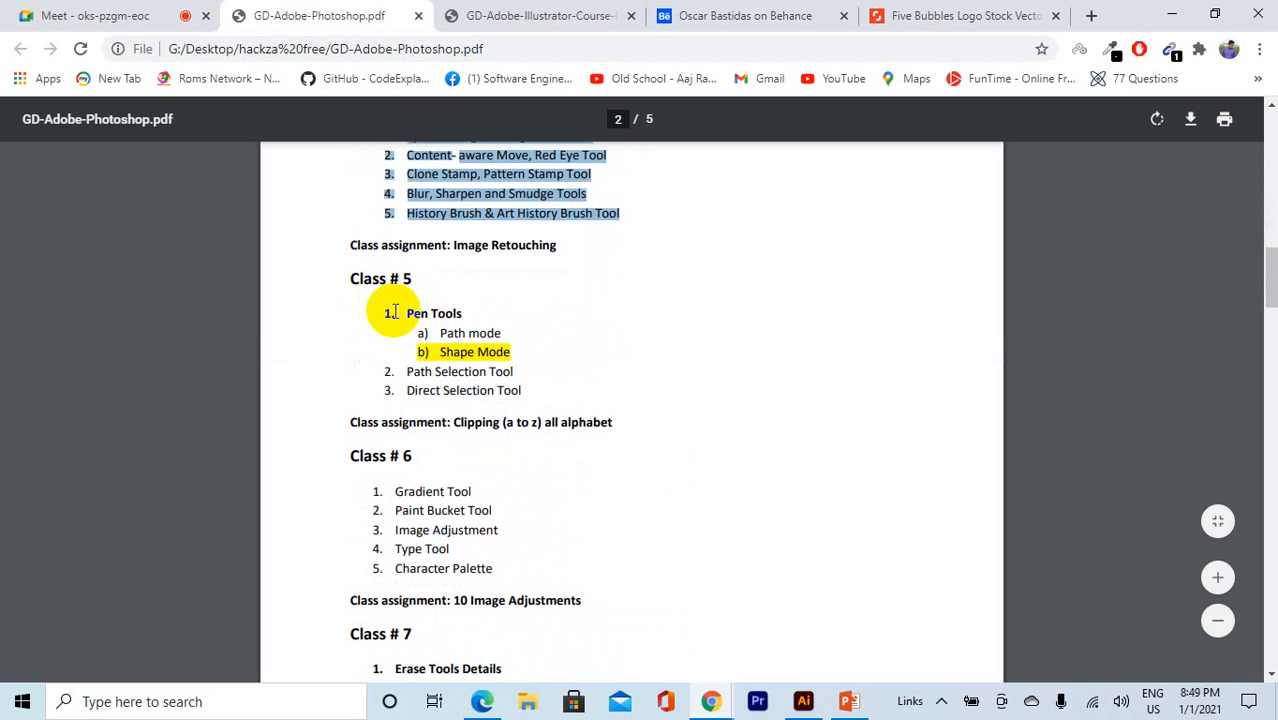
{"action": "left_click_drag", "start_coordinate": [386, 312], "coordinate": [585, 382]}
{"action": "left_click", "coordinate": [485, 406]}
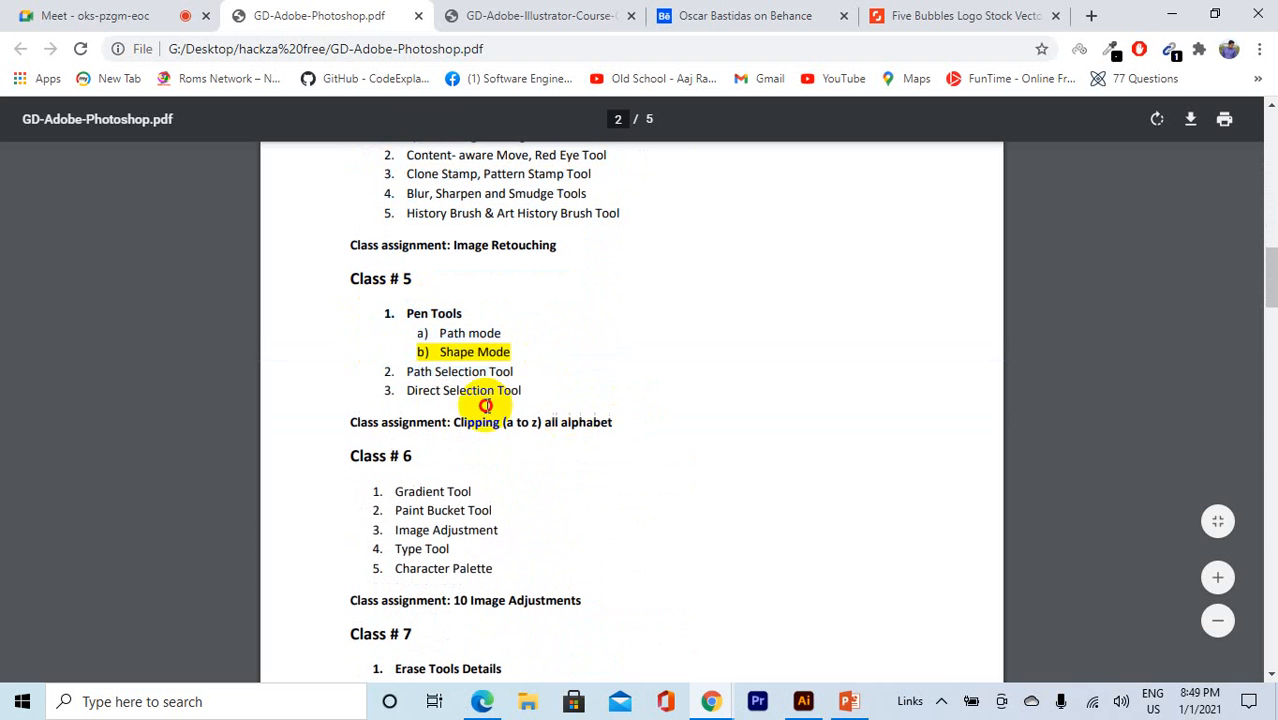
Step: Read the Class 6 topics and highlight its "10 Image Adjustments" assignment
{"action": "scroll", "coordinate": [449, 399], "scroll_direction": "down", "scroll_amount": 1}
{"action": "scroll", "coordinate": [449, 399], "scroll_direction": "down", "scroll_amount": 1}
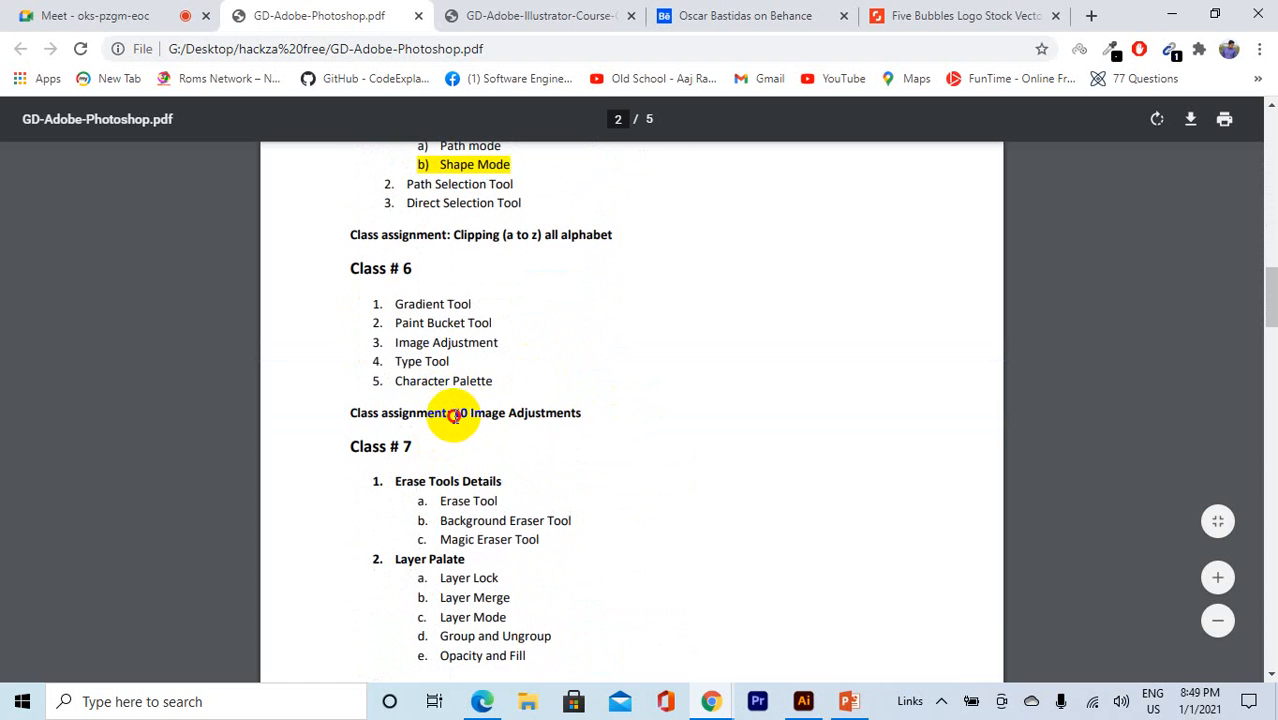
{"action": "left_click_drag", "start_coordinate": [453, 414], "coordinate": [599, 433]}
{"action": "scroll", "coordinate": [599, 433], "scroll_direction": "down", "scroll_amount": 2}
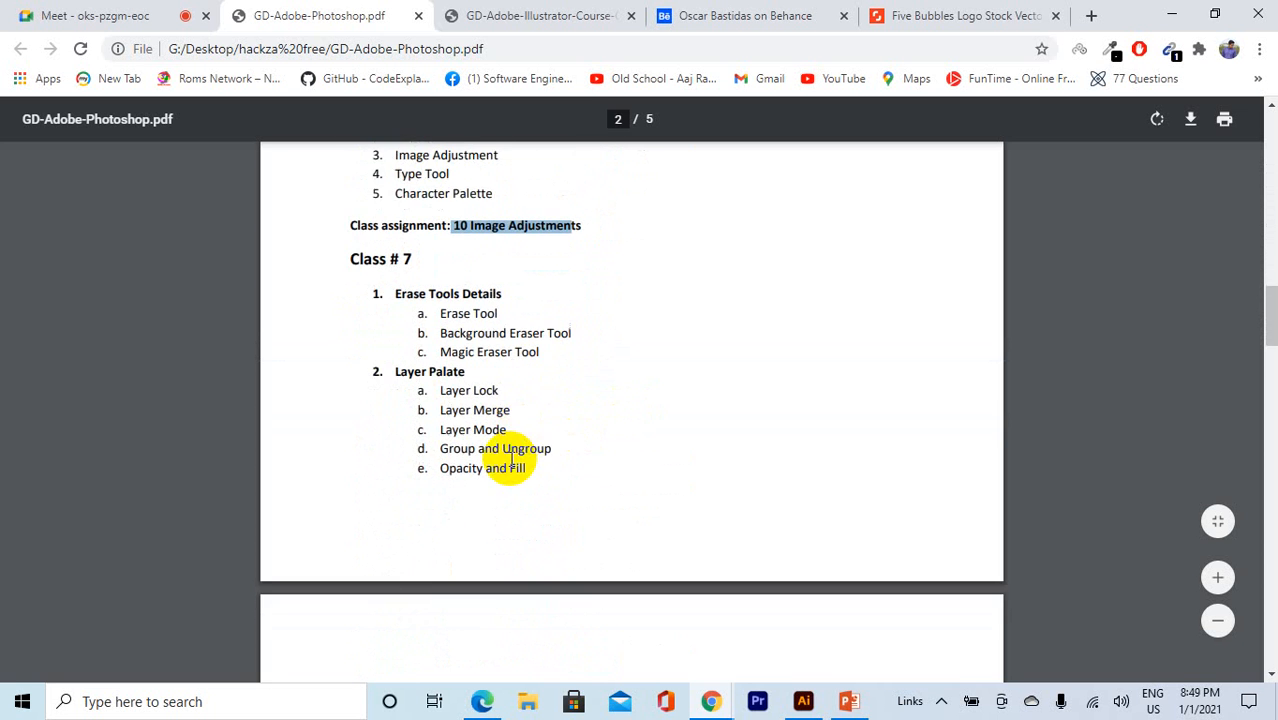
Step: Read through the topics and assignments from Class 7 to Class 10 of the Photoshop outline
{"action": "scroll", "coordinate": [509, 458], "scroll_direction": "down", "scroll_amount": 3}
{"action": "left_click_drag", "start_coordinate": [455, 463], "coordinate": [779, 467]}
{"action": "scroll", "coordinate": [775, 462], "scroll_direction": "down", "scroll_amount": 4}
{"action": "scroll", "coordinate": [560, 425], "scroll_direction": "down", "scroll_amount": 3}
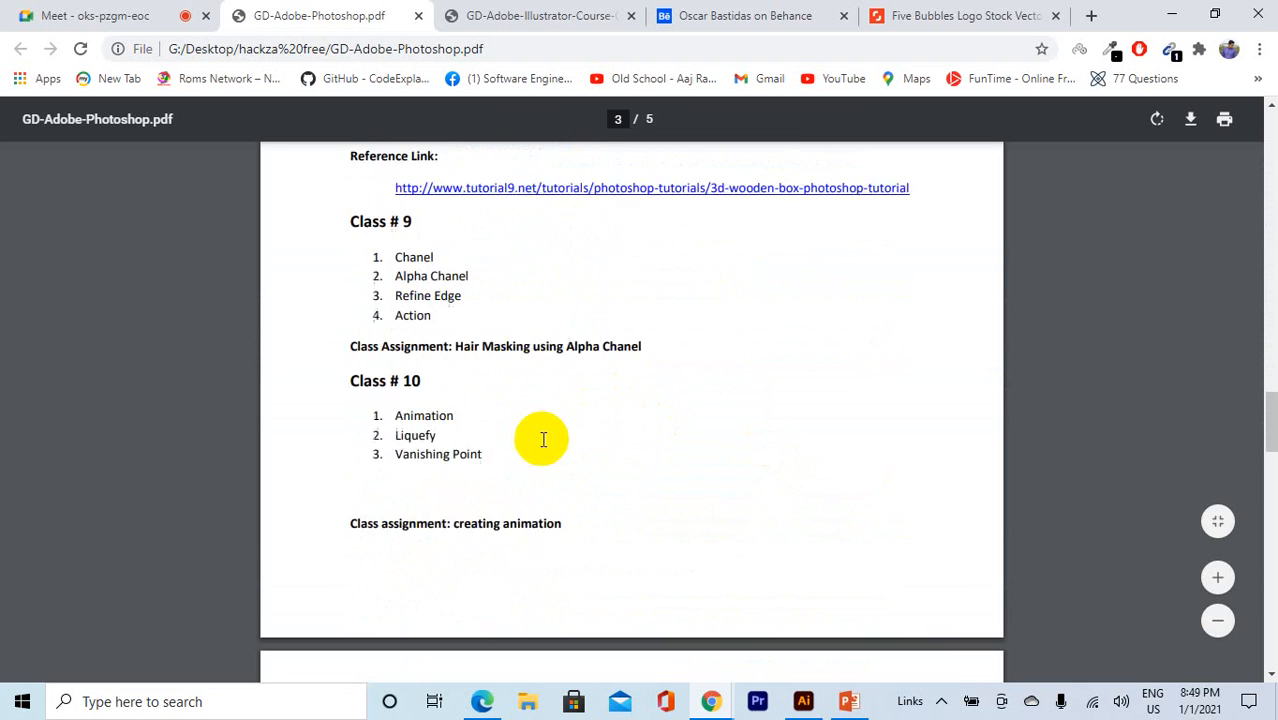
{"action": "scroll", "coordinate": [540, 440], "scroll_direction": "up", "scroll_amount": 2}
Step: Check the Google Meet call, then show the first page of the Adobe Illustrator course outline with its title unhighlighted
{"action": "left_click", "coordinate": [195, 12]}
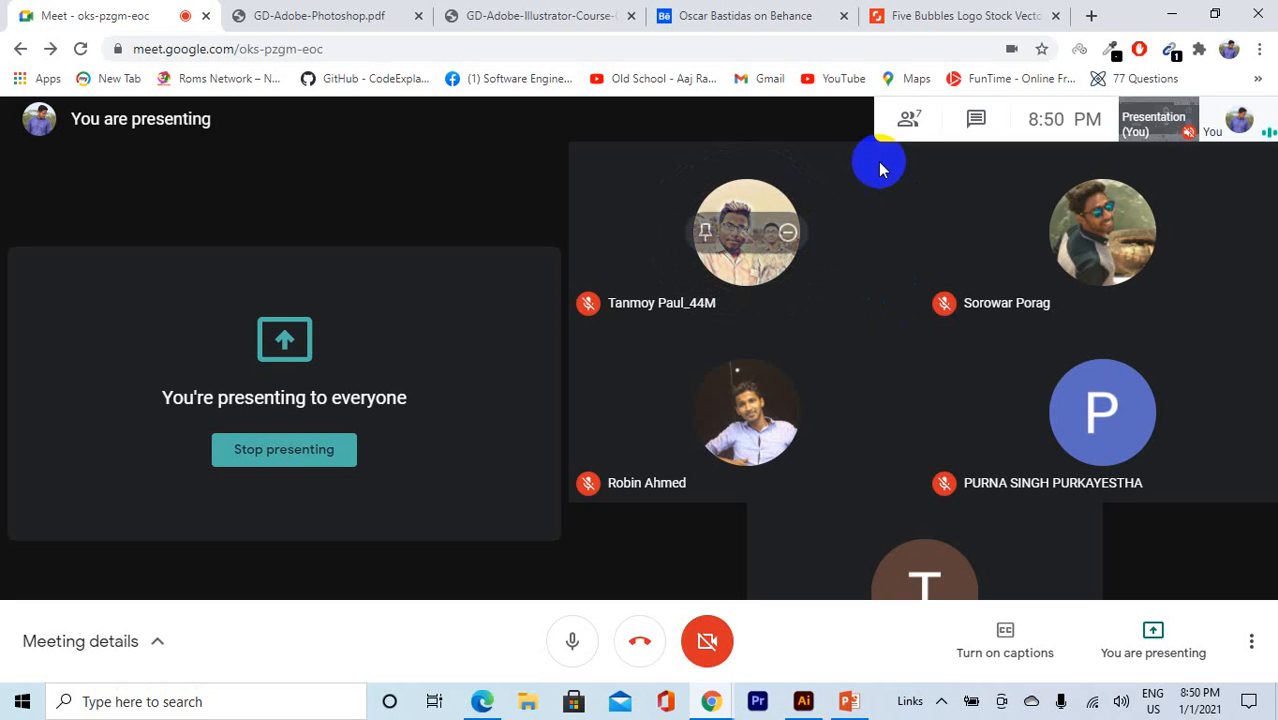
{"action": "left_click", "coordinate": [390, 15]}
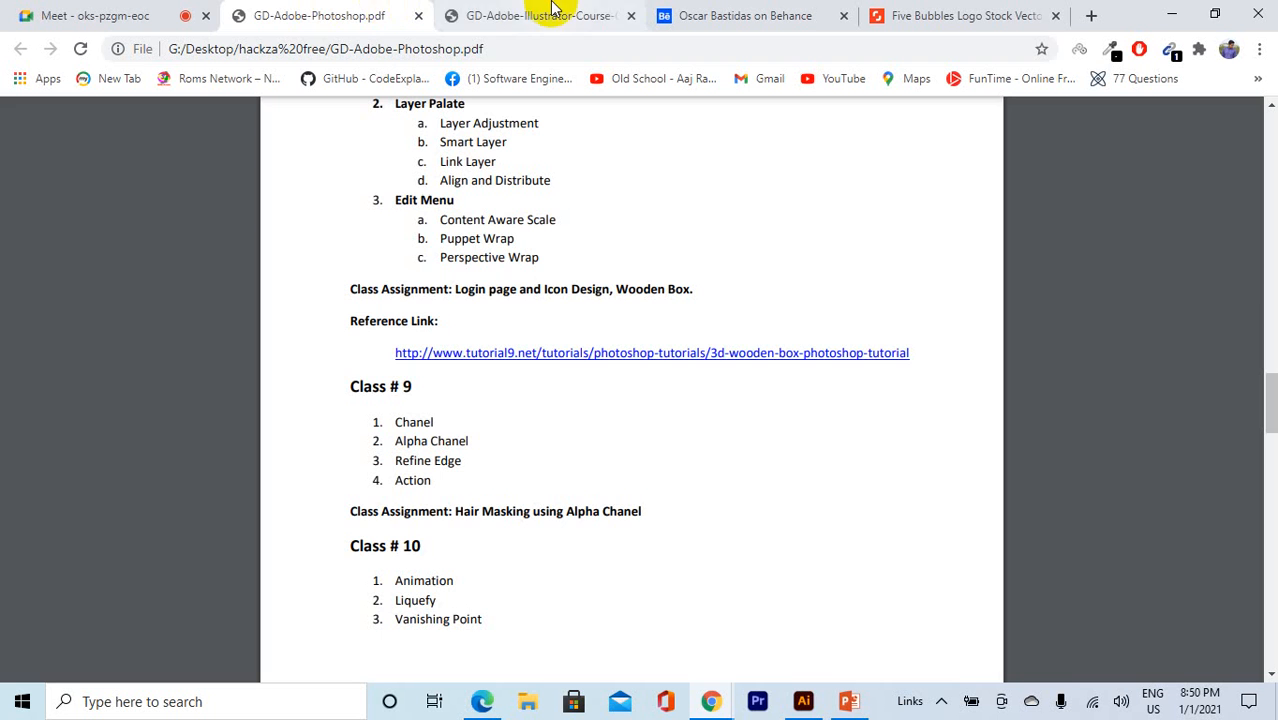
{"action": "left_click", "coordinate": [470, 15]}
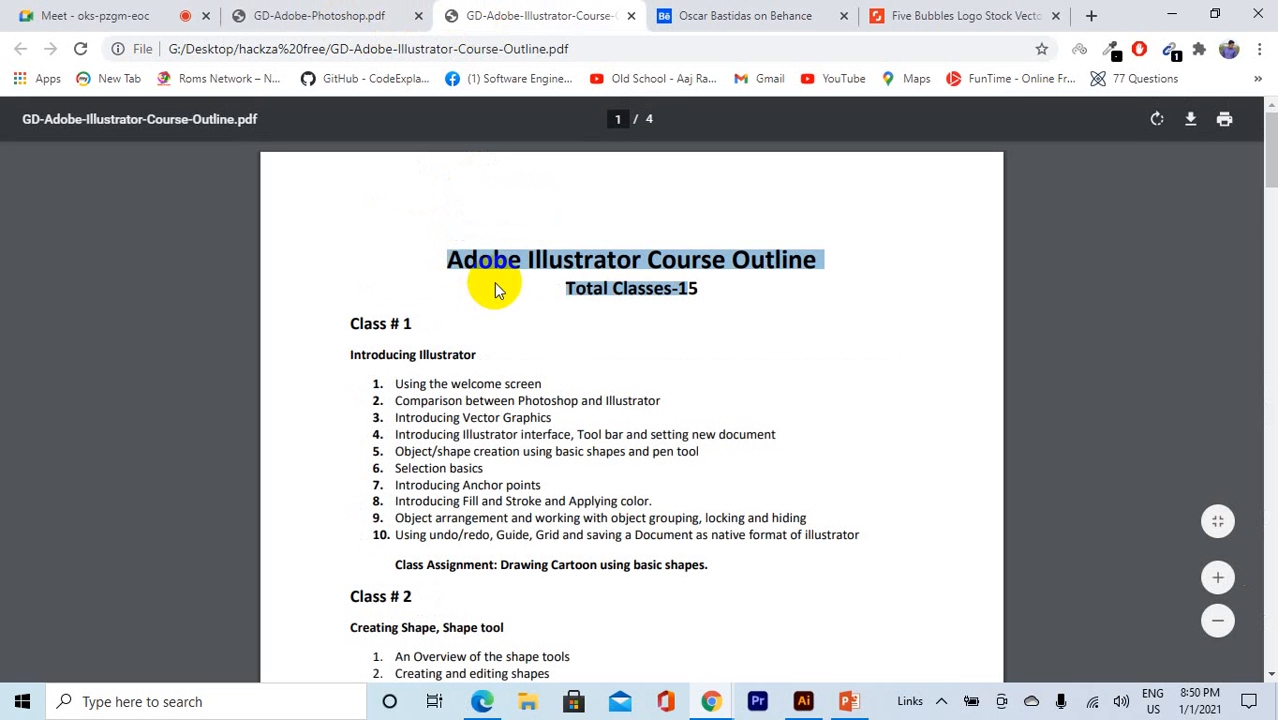
{"action": "left_click", "coordinate": [499, 193]}
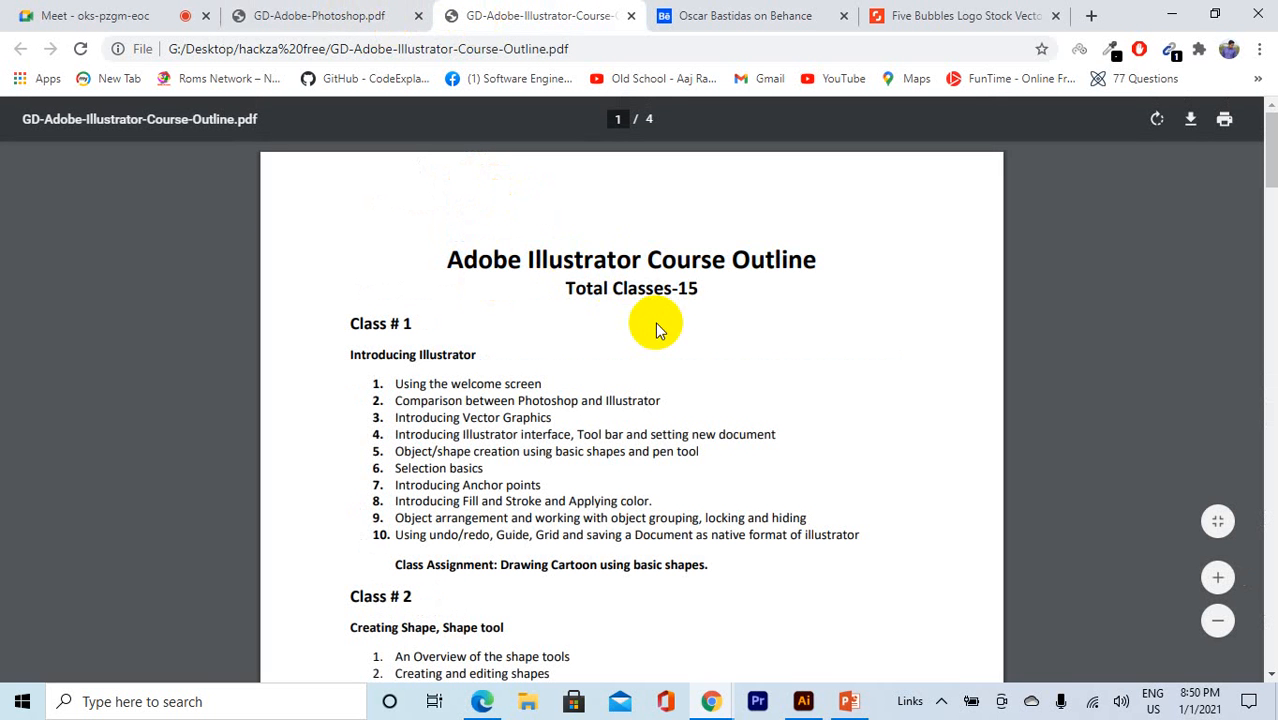
Step: Compare the first pages of the Photoshop and Illustrator course outlines, then return to the Google Meet call
{"action": "left_click", "coordinate": [362, 14]}
{"action": "scroll", "coordinate": [589, 424], "scroll_direction": "up", "scroll_amount": 20}
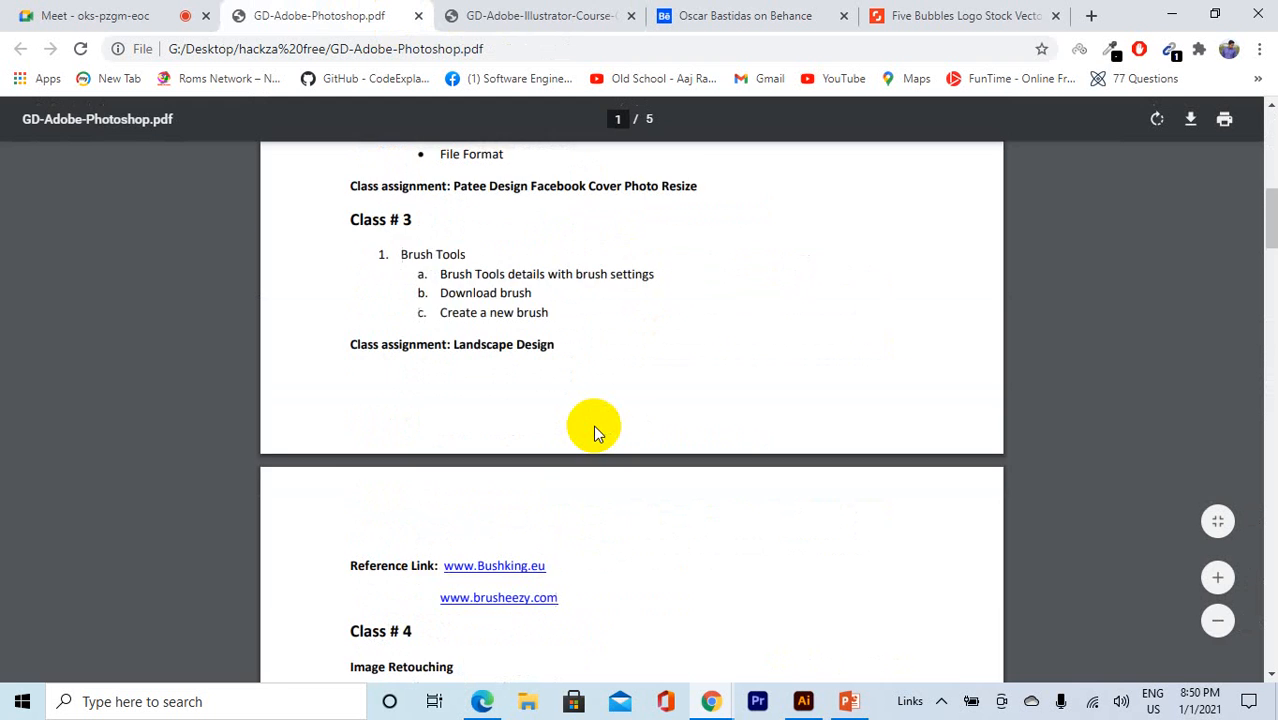
{"action": "left_click", "coordinate": [515, 12]}
{"action": "left_click", "coordinate": [345, 14]}
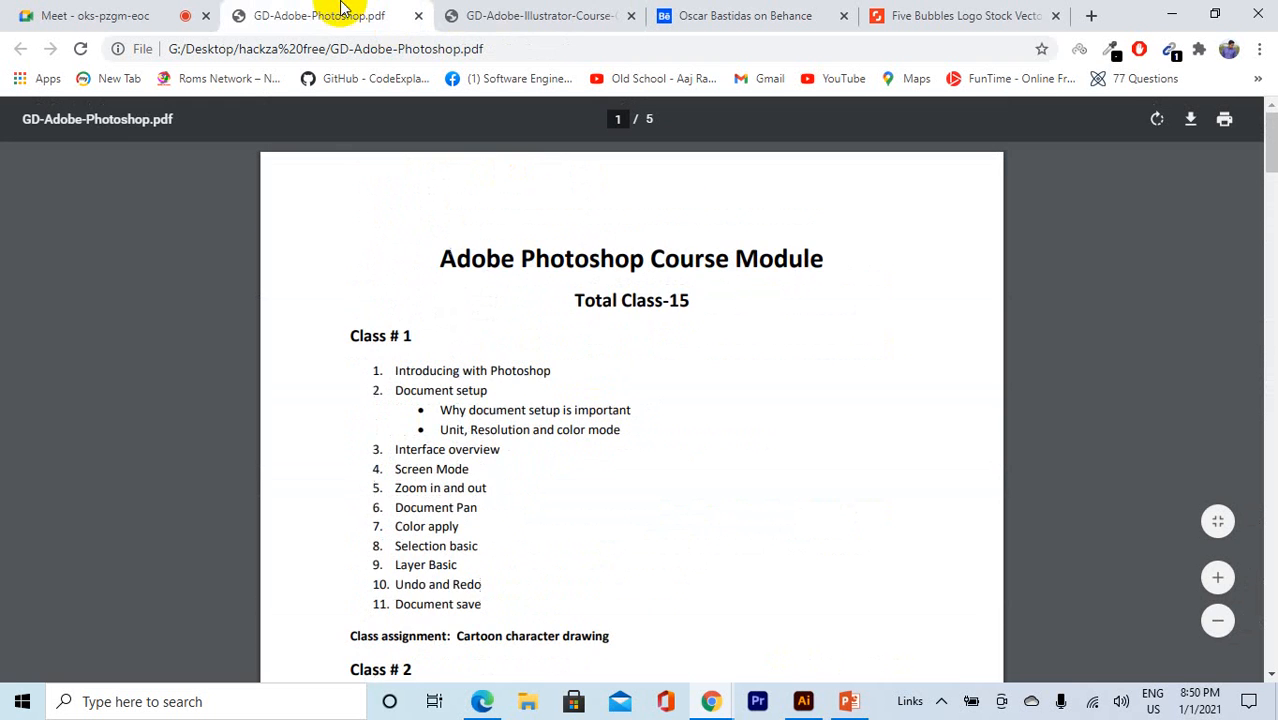
{"action": "left_click", "coordinate": [487, 8]}
{"action": "left_click", "coordinate": [350, 14]}
{"action": "left_click", "coordinate": [475, 15]}
{"action": "left_click", "coordinate": [405, 12]}
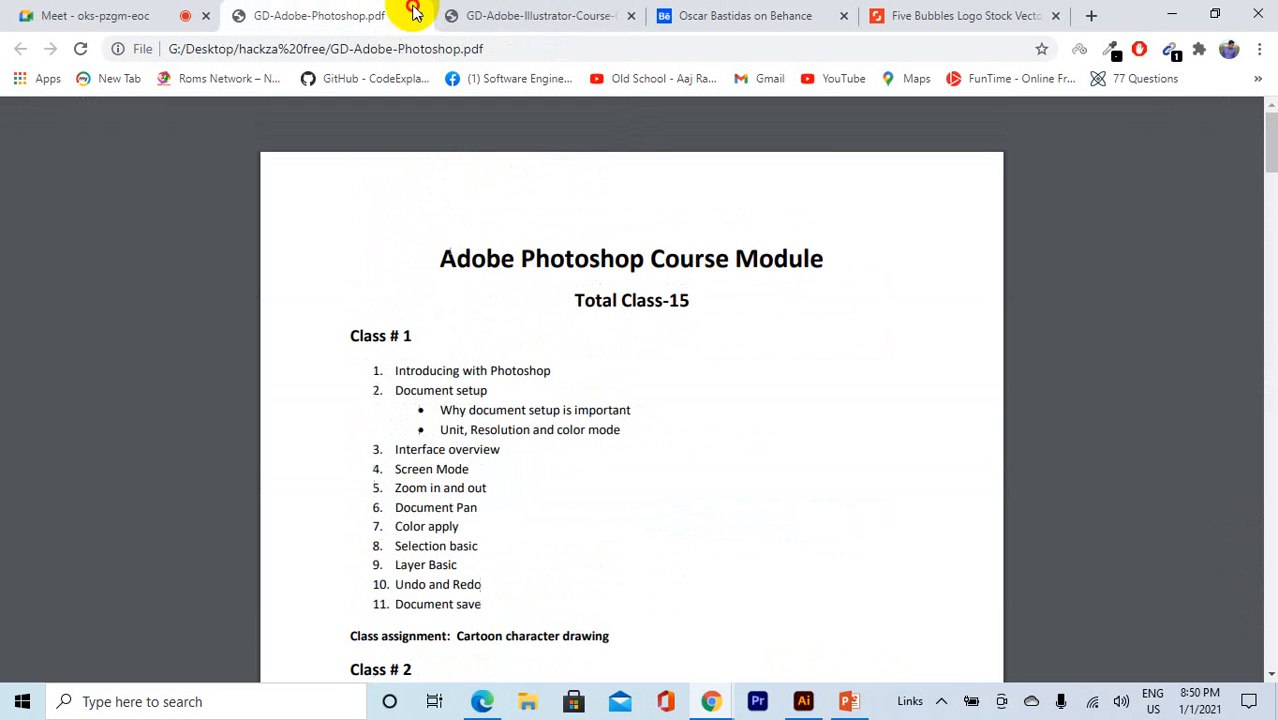
{"action": "left_click", "coordinate": [479, 15]}
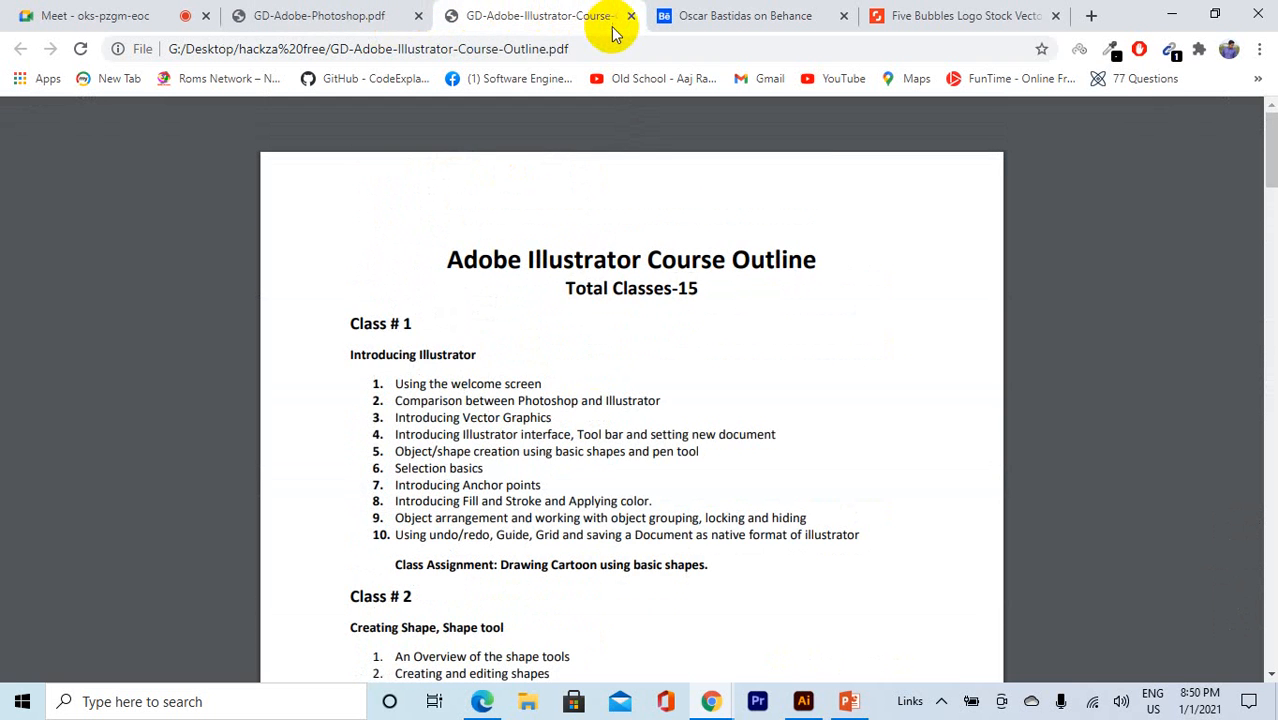
{"action": "left_click", "coordinate": [295, 12]}
{"action": "left_click", "coordinate": [515, 12]}
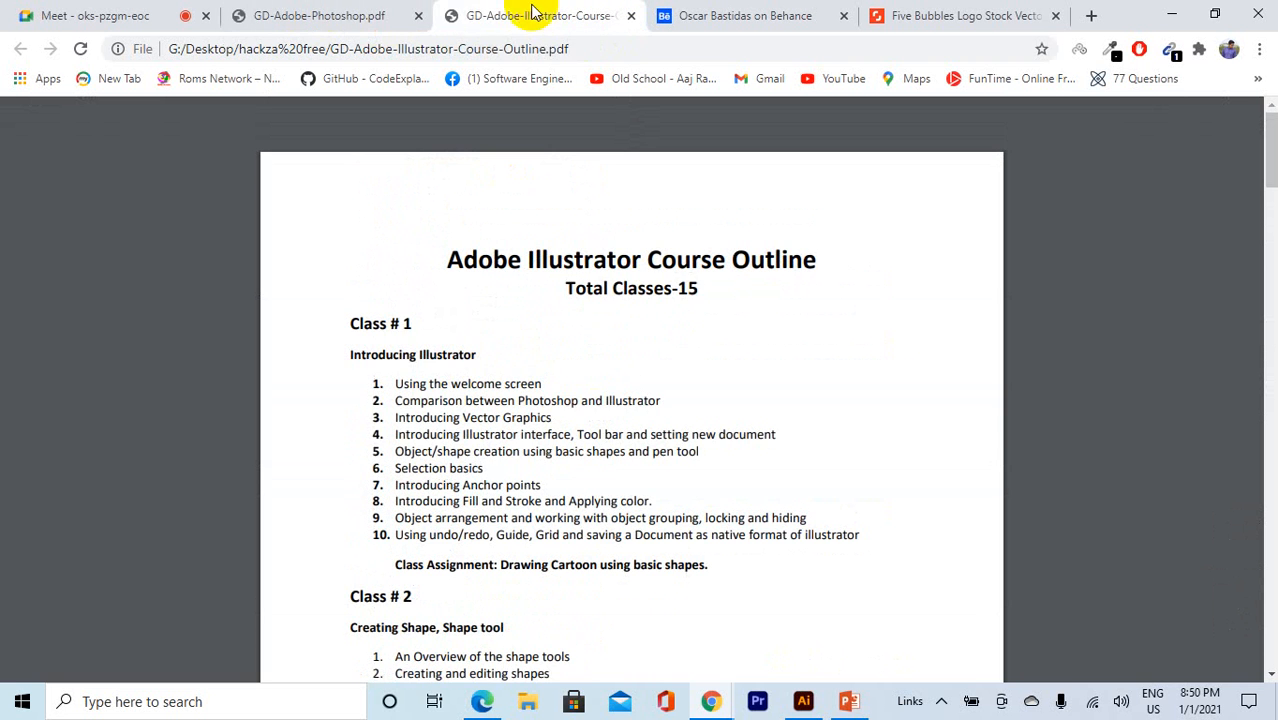
{"action": "left_click", "coordinate": [328, 14]}
{"action": "left_click", "coordinate": [485, 14]}
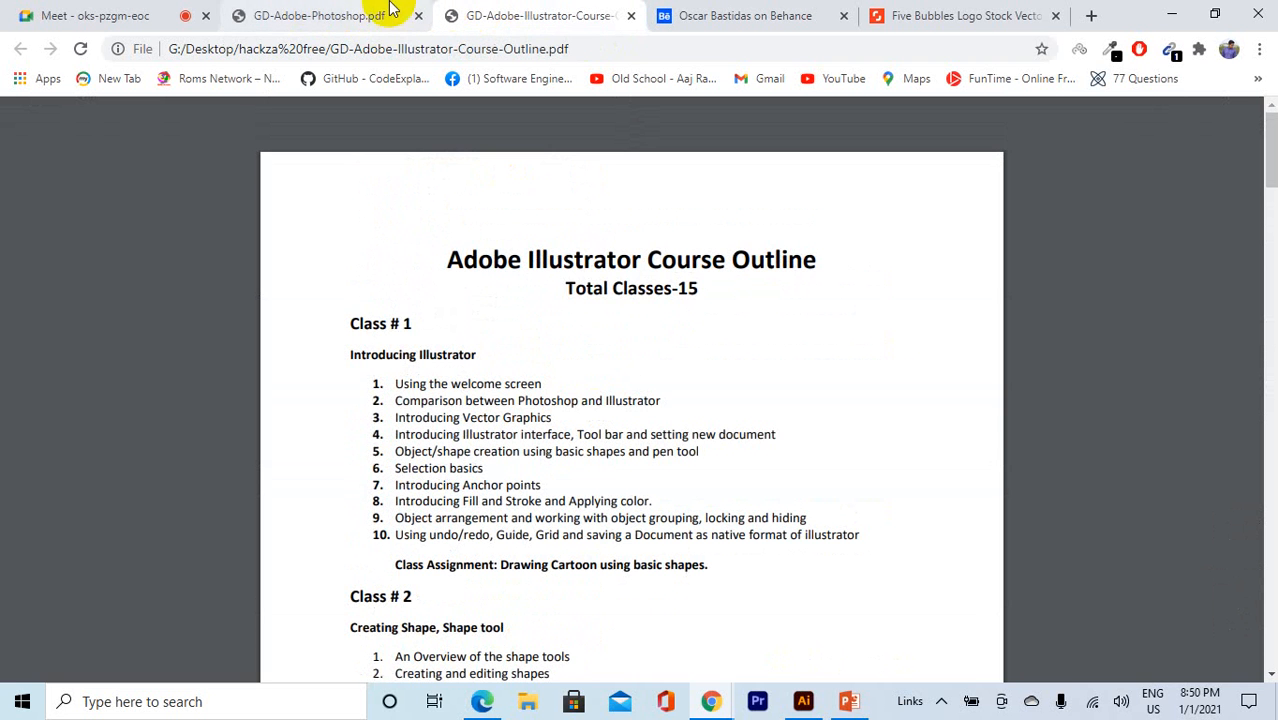
{"action": "left_click", "coordinate": [338, 14]}
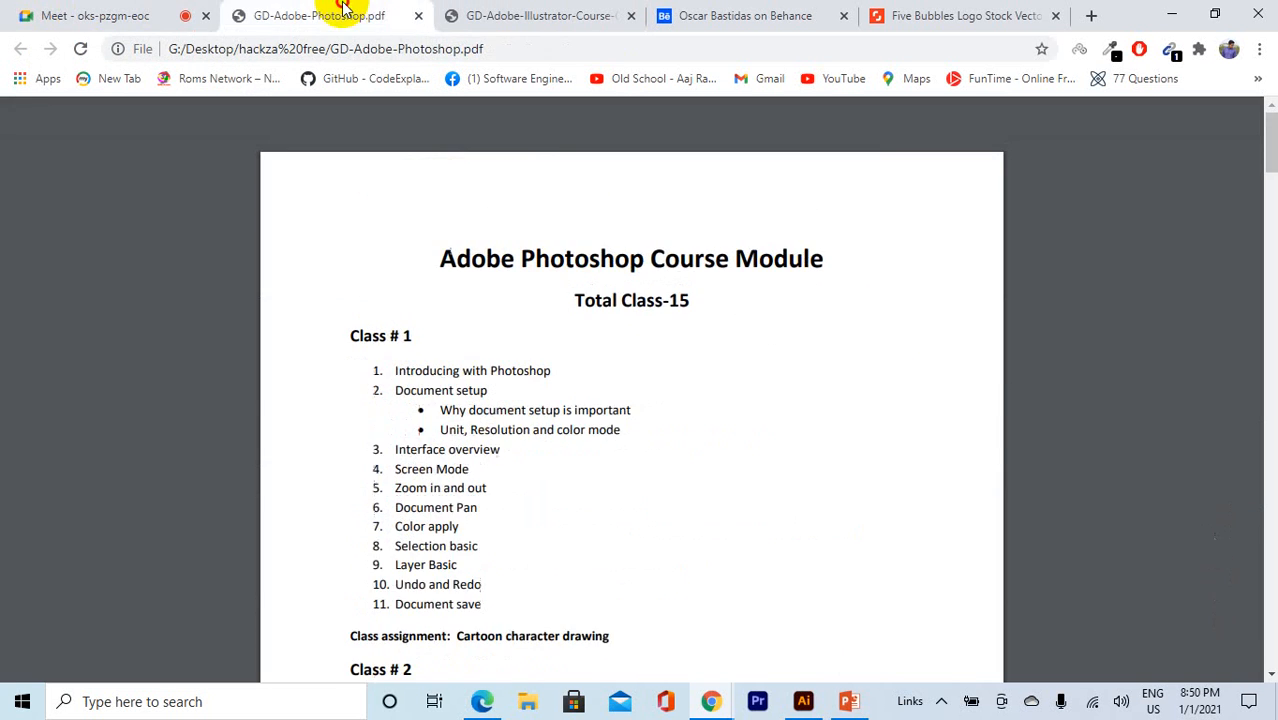
{"action": "left_click", "coordinate": [100, 14]}
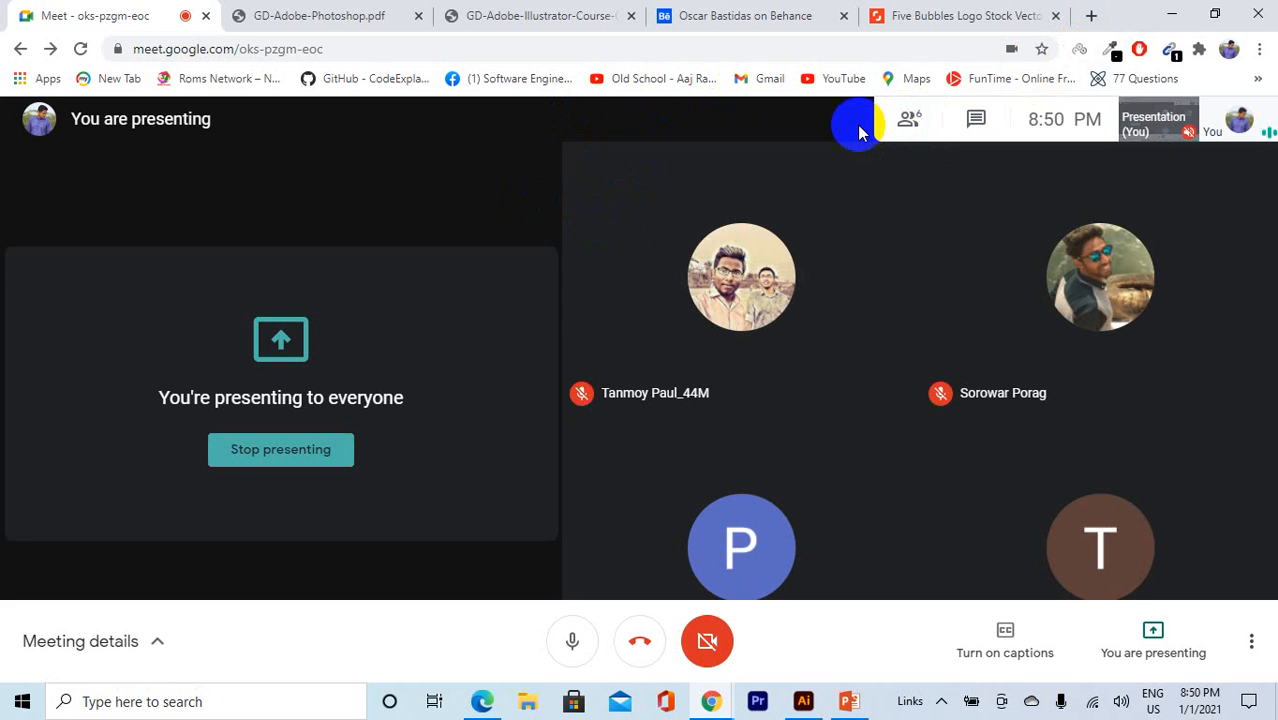
Step: Search Google for "getintopc" in a new browser tab
{"action": "left_click", "coordinate": [1091, 15]}
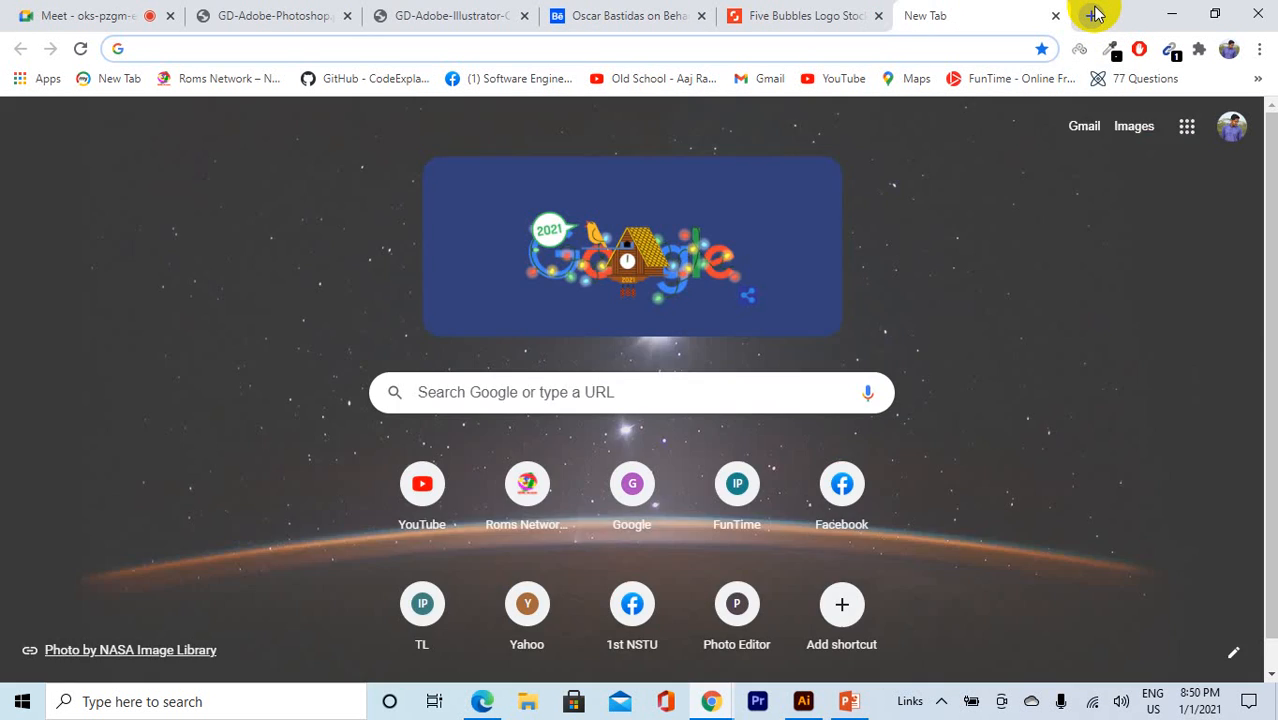
{"action": "type", "text": "get"}
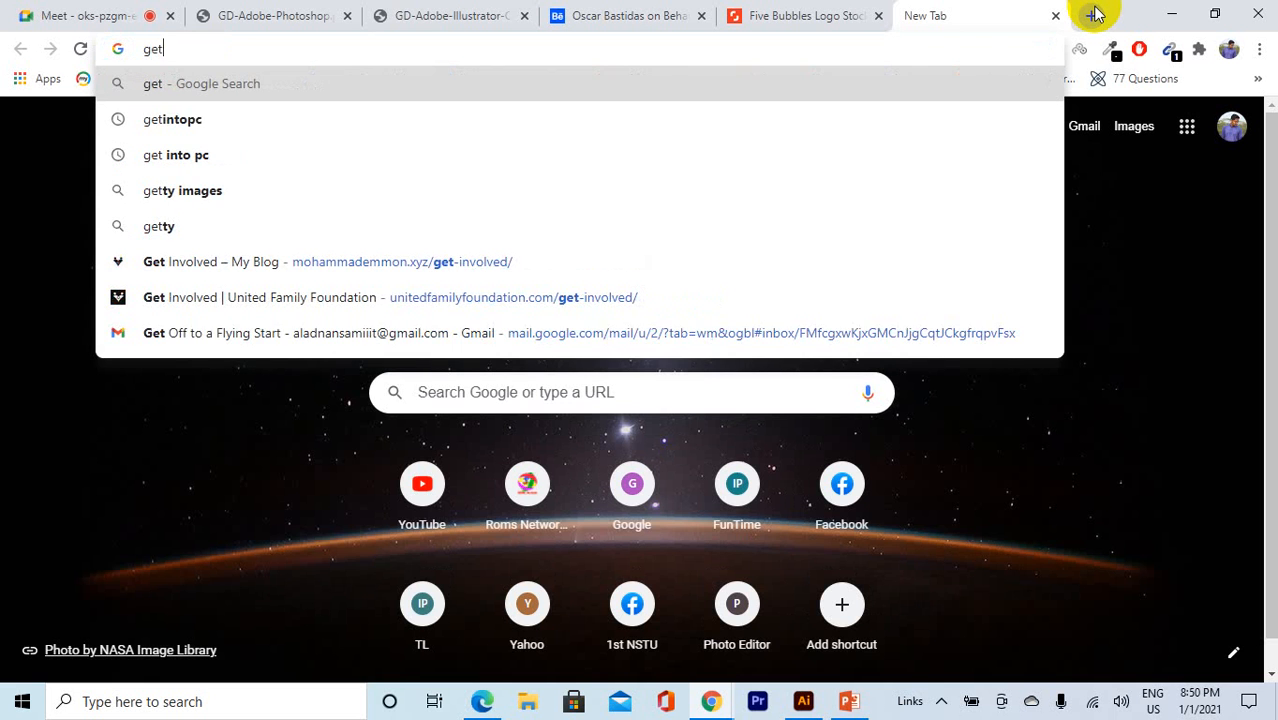
{"action": "type", "text": "in"}
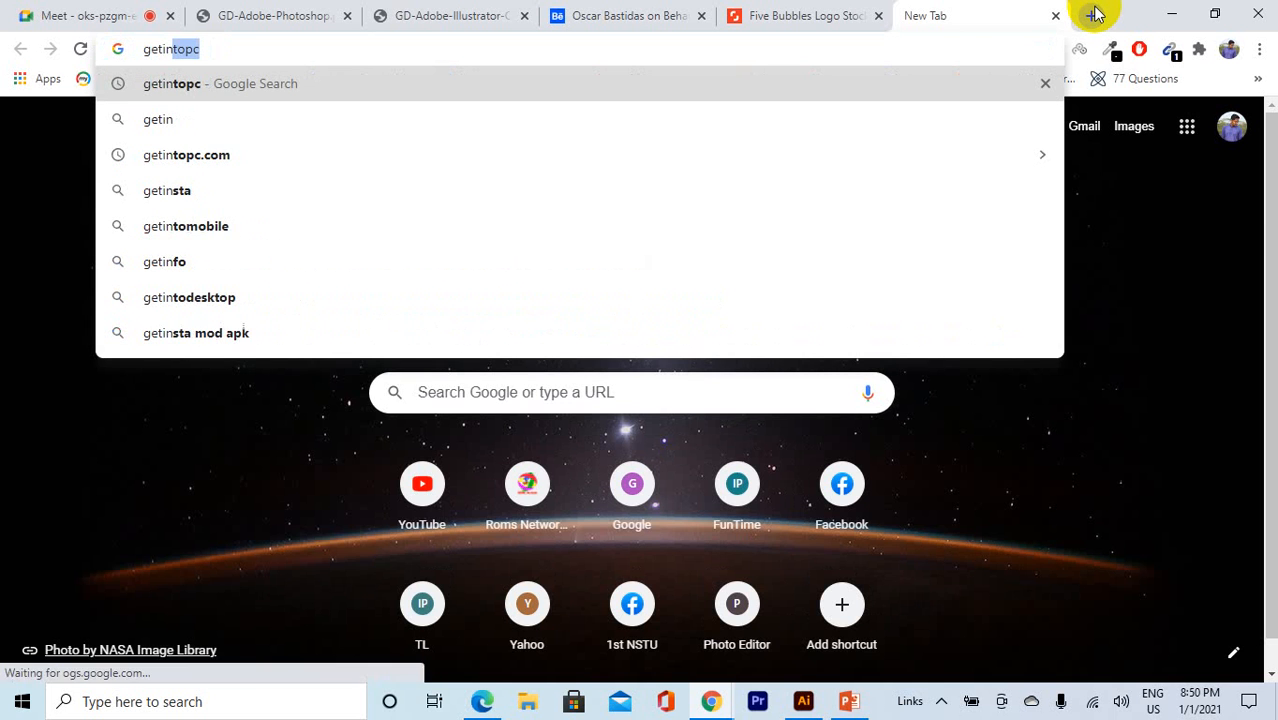
{"action": "type", "text": "to["}
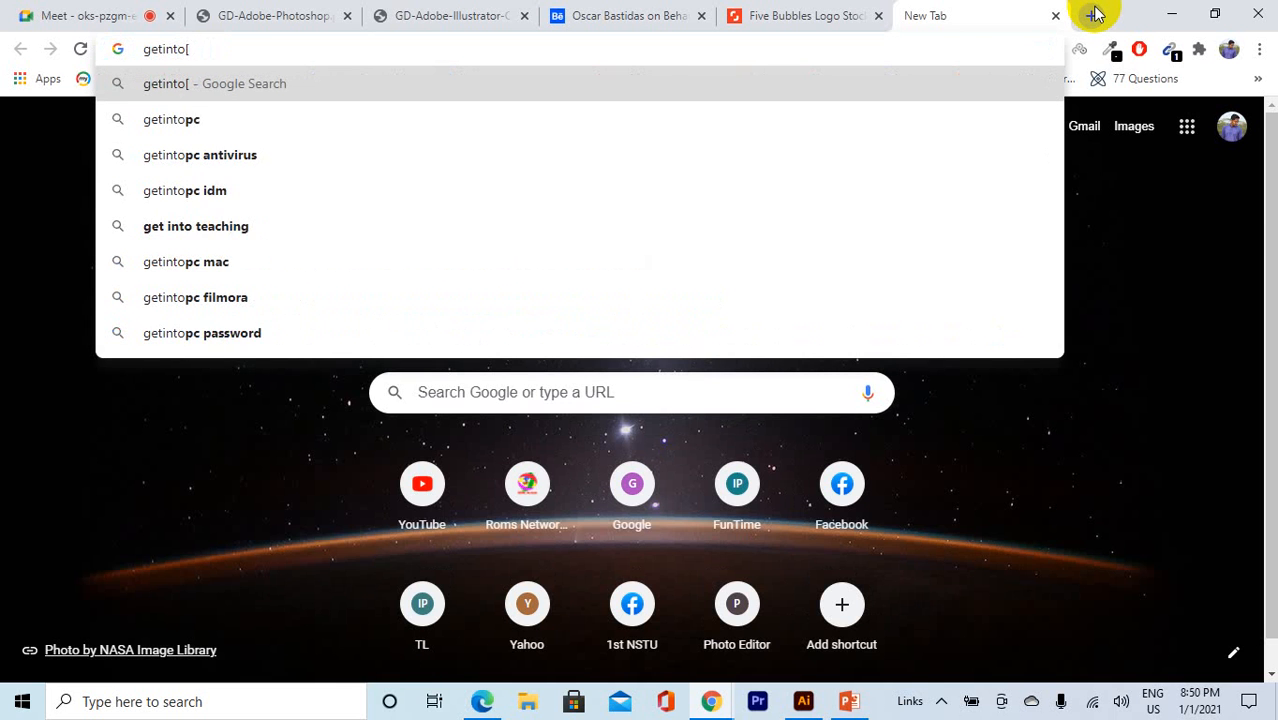
{"action": "key", "text": "BackSpace"}
{"action": "type", "text": "pc"}
{"action": "key", "text": "Return"}
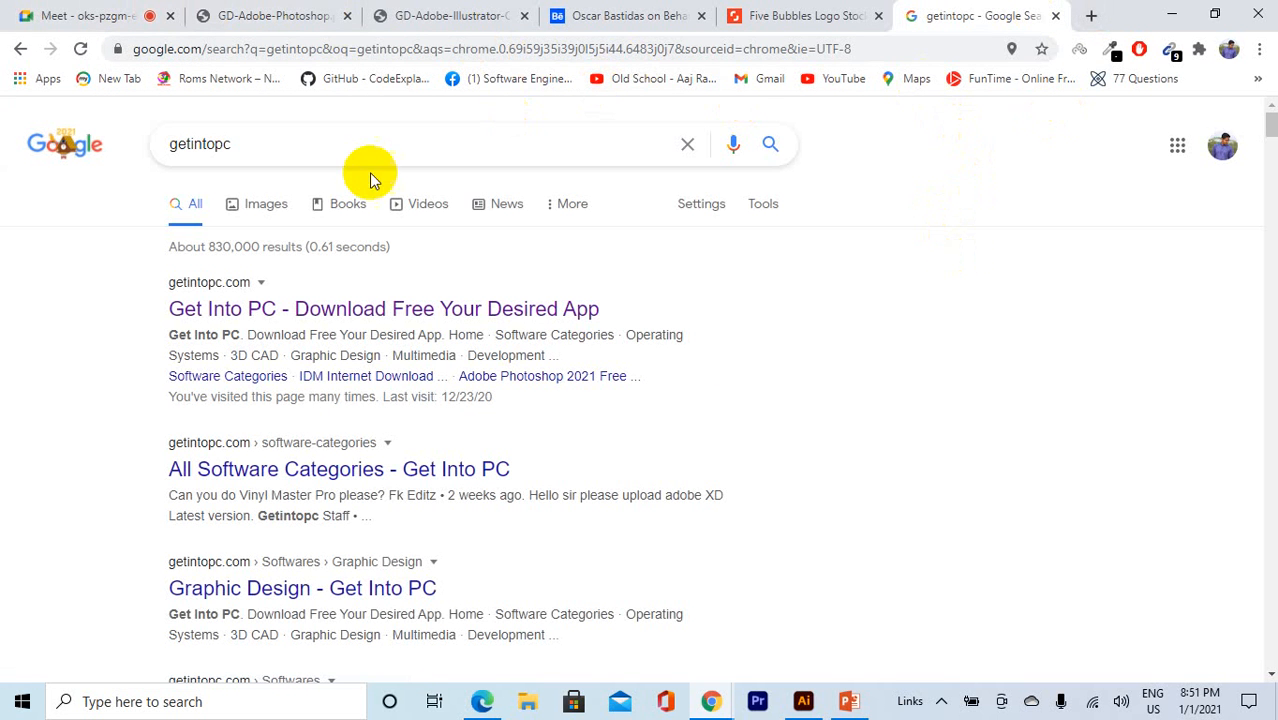
Step: Return to the Google Meet call and open the participant list to see who is in the call
{"action": "left_click", "coordinate": [28, 14]}
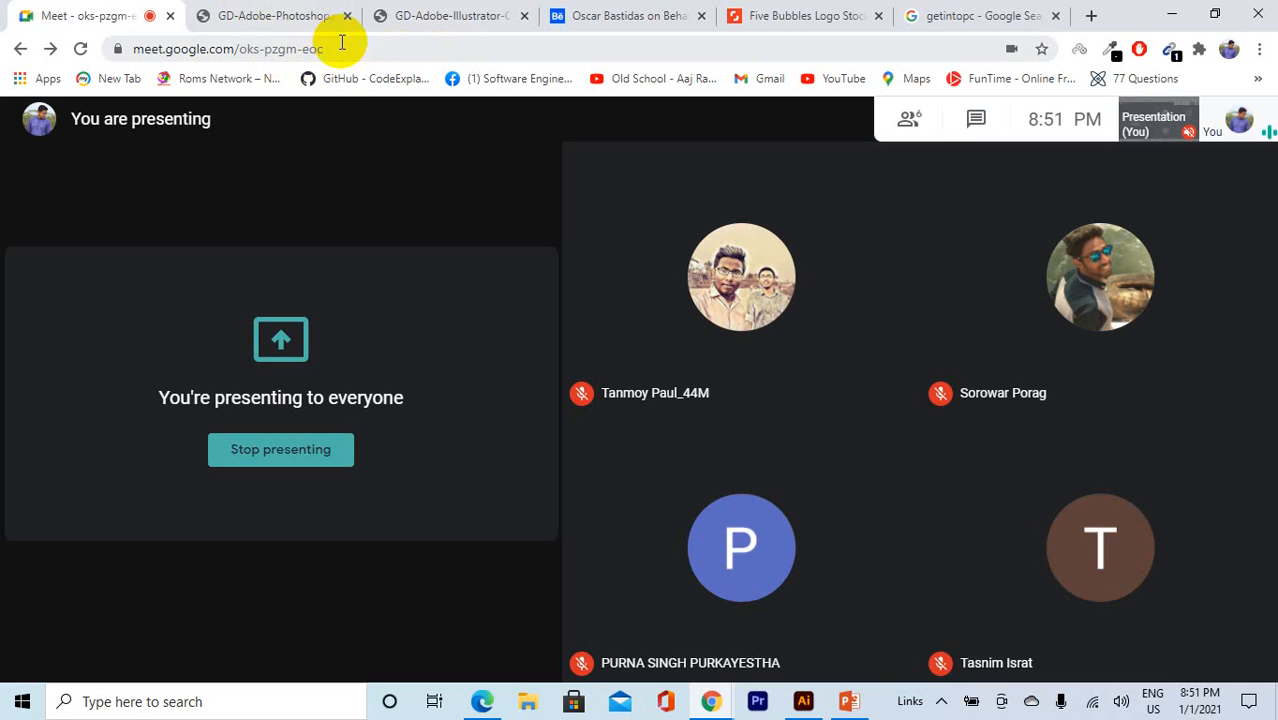
{"action": "mouse_move", "coordinate": [713, 287]}
{"action": "mouse_move", "coordinate": [945, 305]}
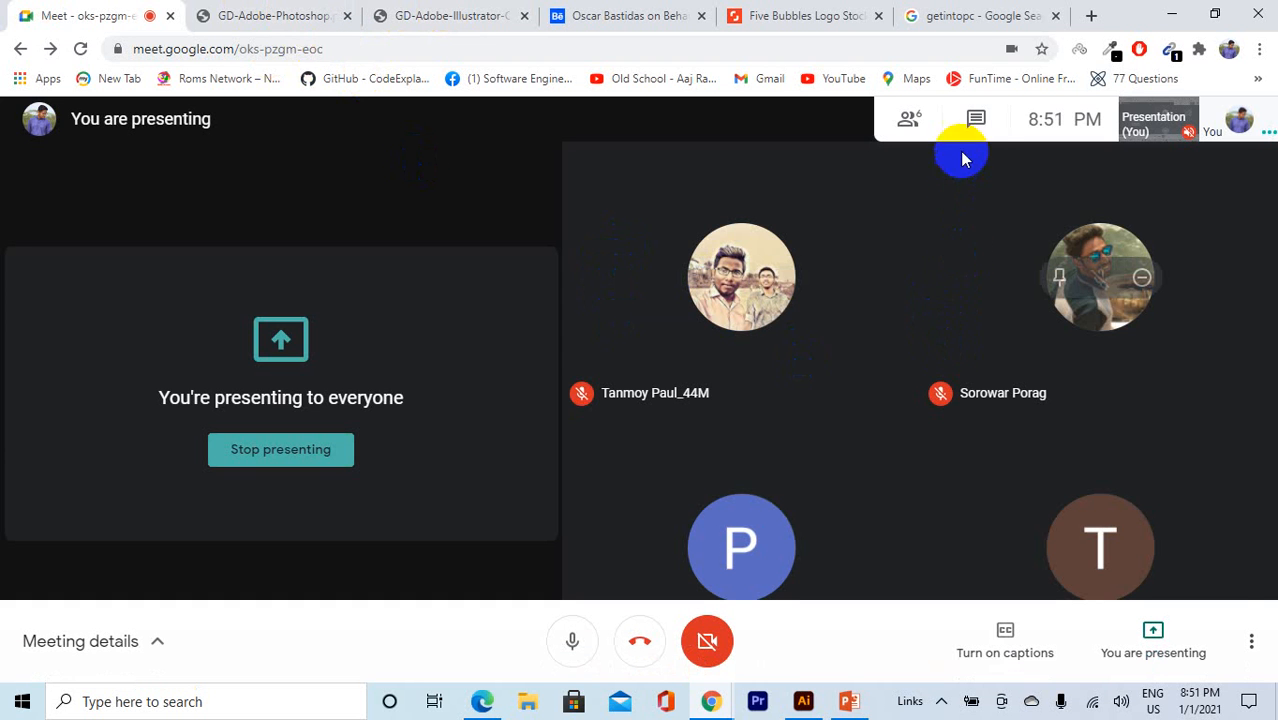
{"action": "left_click", "coordinate": [924, 130]}
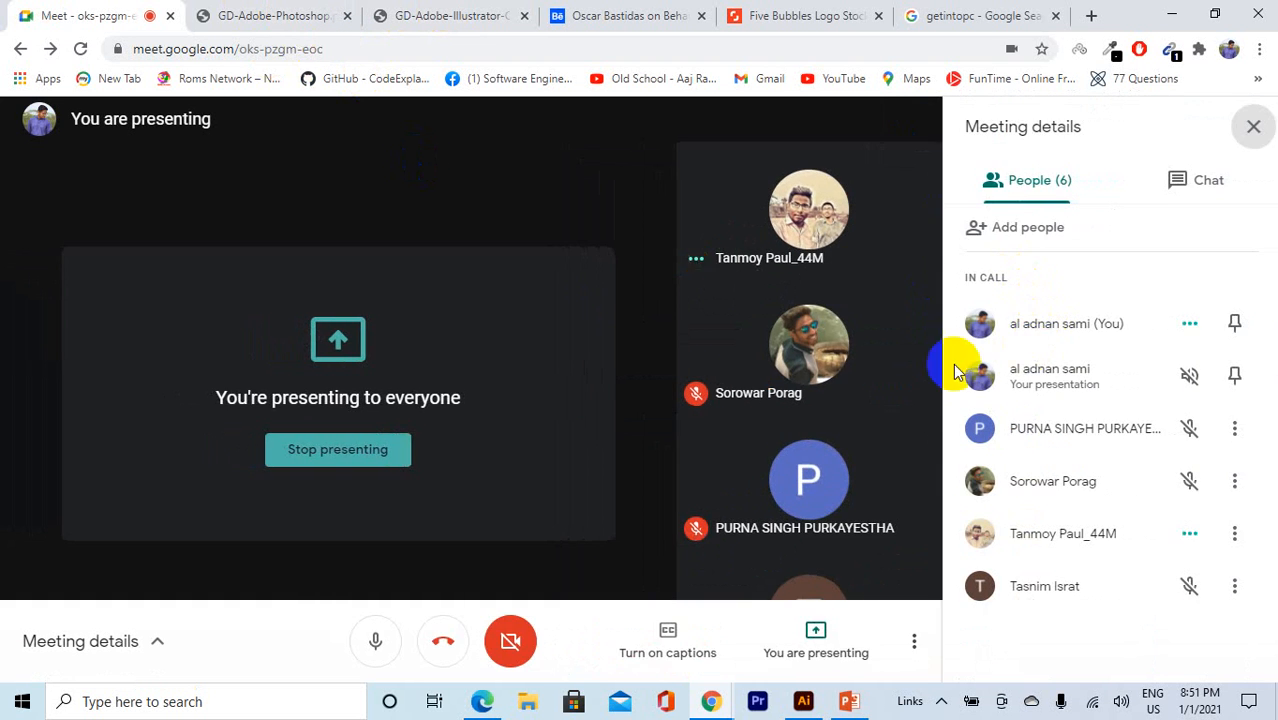
{"action": "mouse_move", "coordinate": [822, 365]}
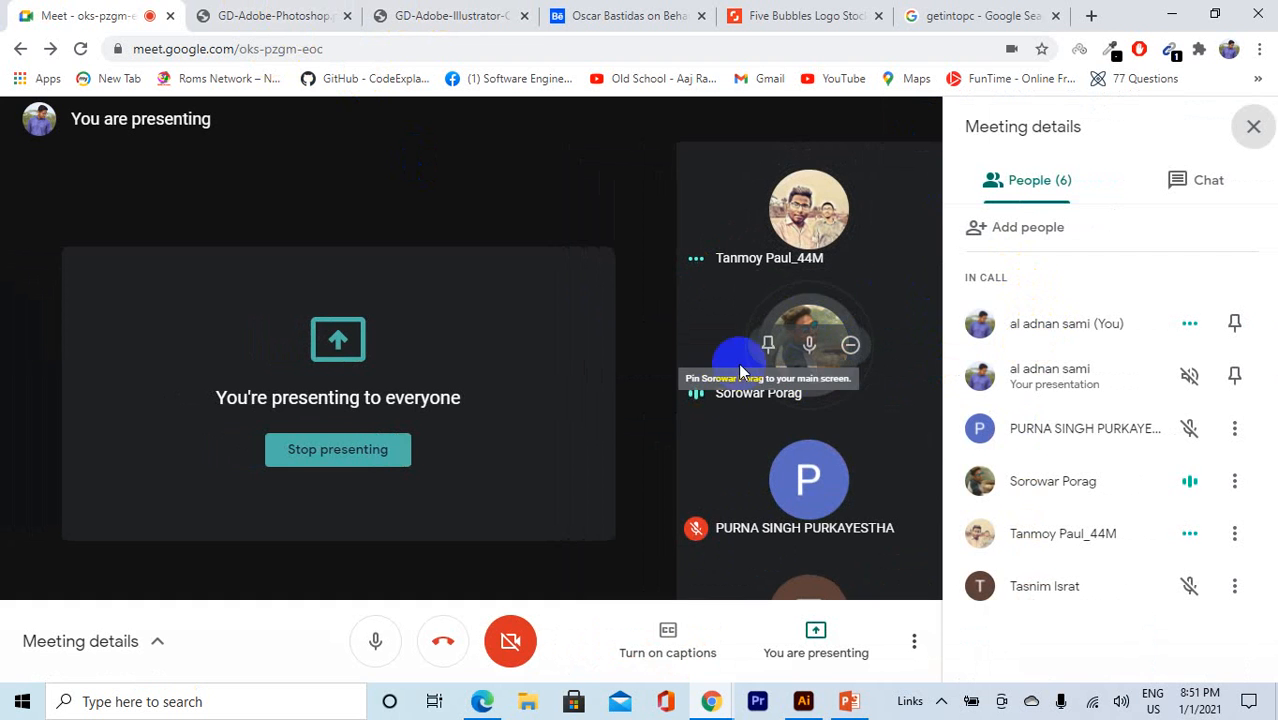
{"action": "mouse_move", "coordinate": [729, 427]}
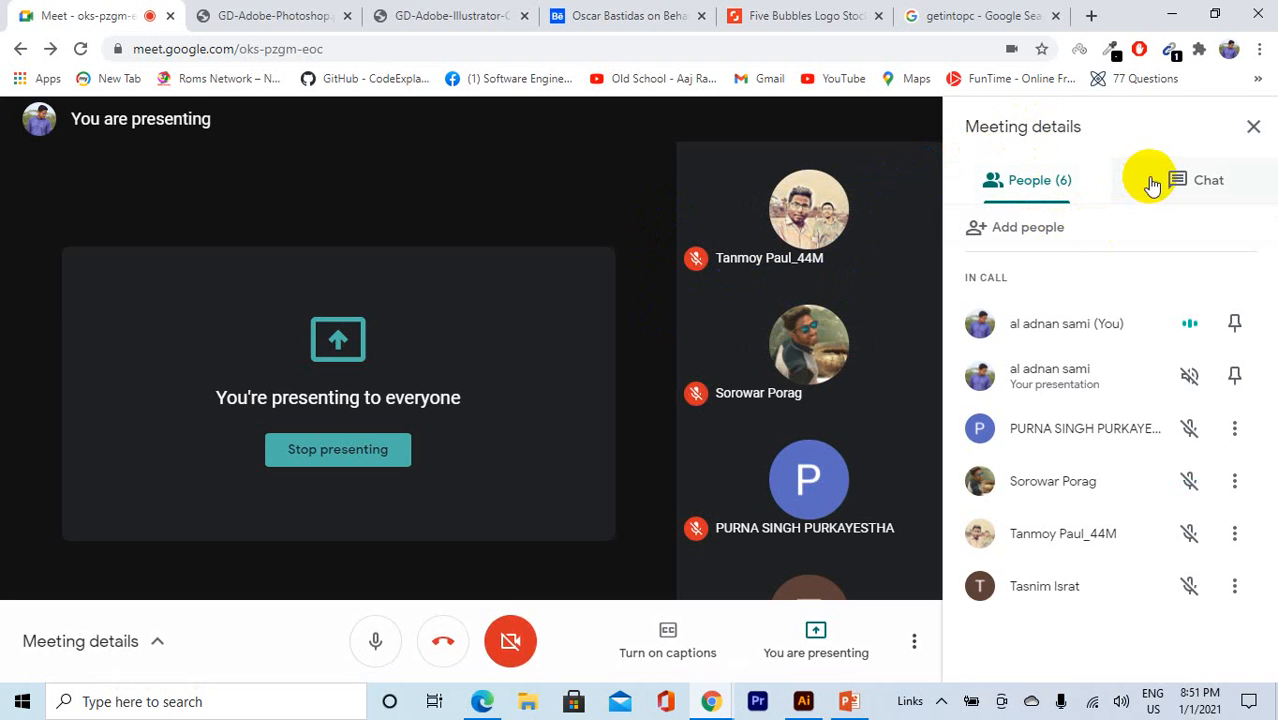
Step: Open the Get Into PC website from the Google results and highlight its web address
{"action": "left_click", "coordinate": [983, 16]}
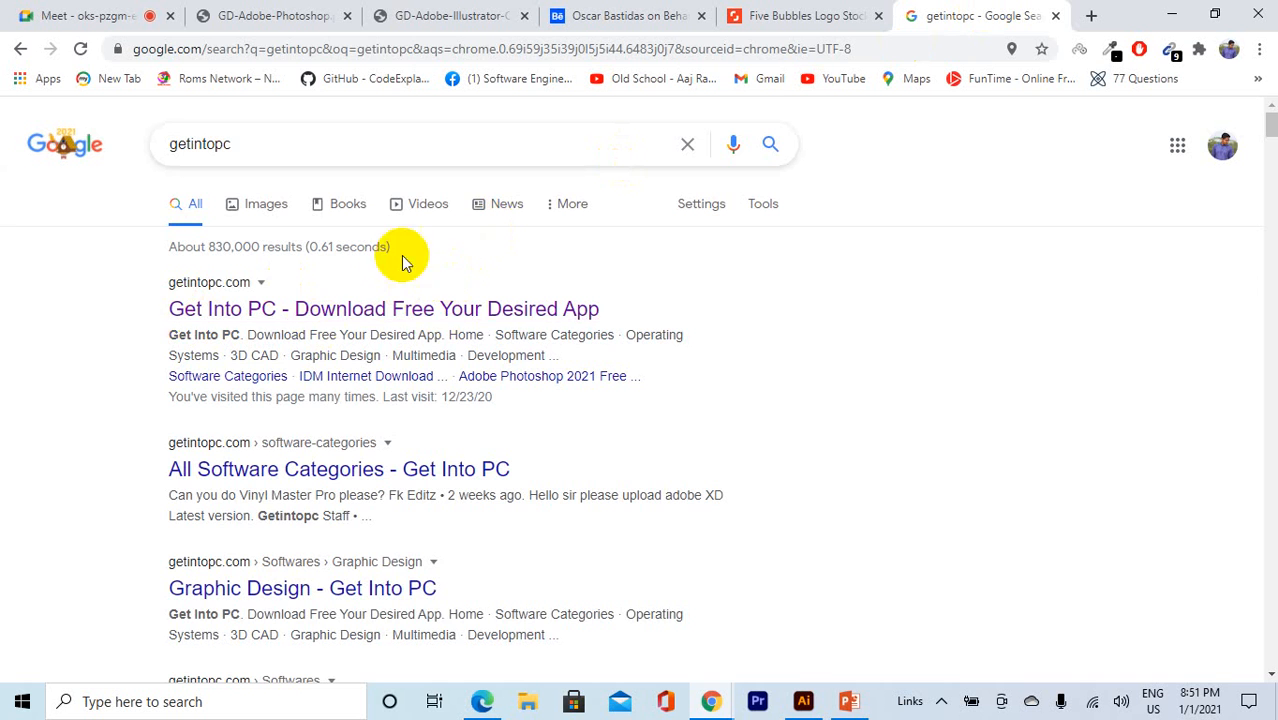
{"action": "left_click", "coordinate": [337, 308]}
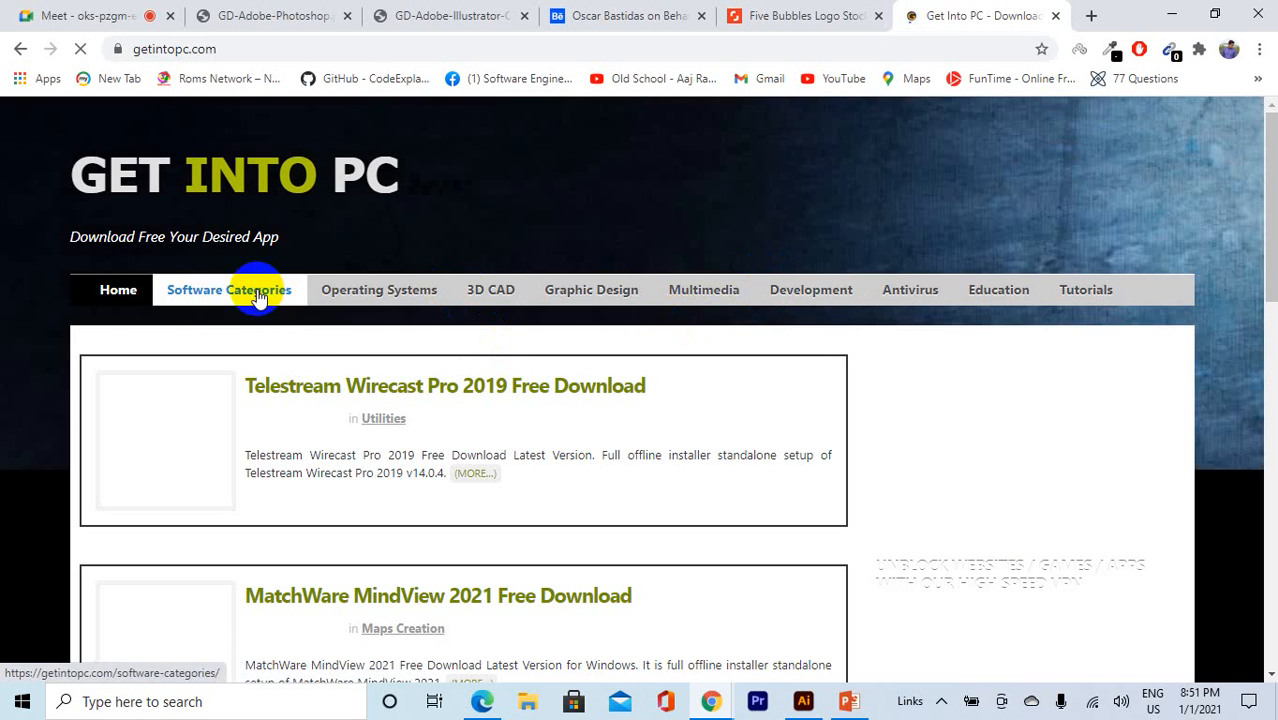
{"action": "scroll", "coordinate": [372, 310], "scroll_direction": "down", "scroll_amount": 1}
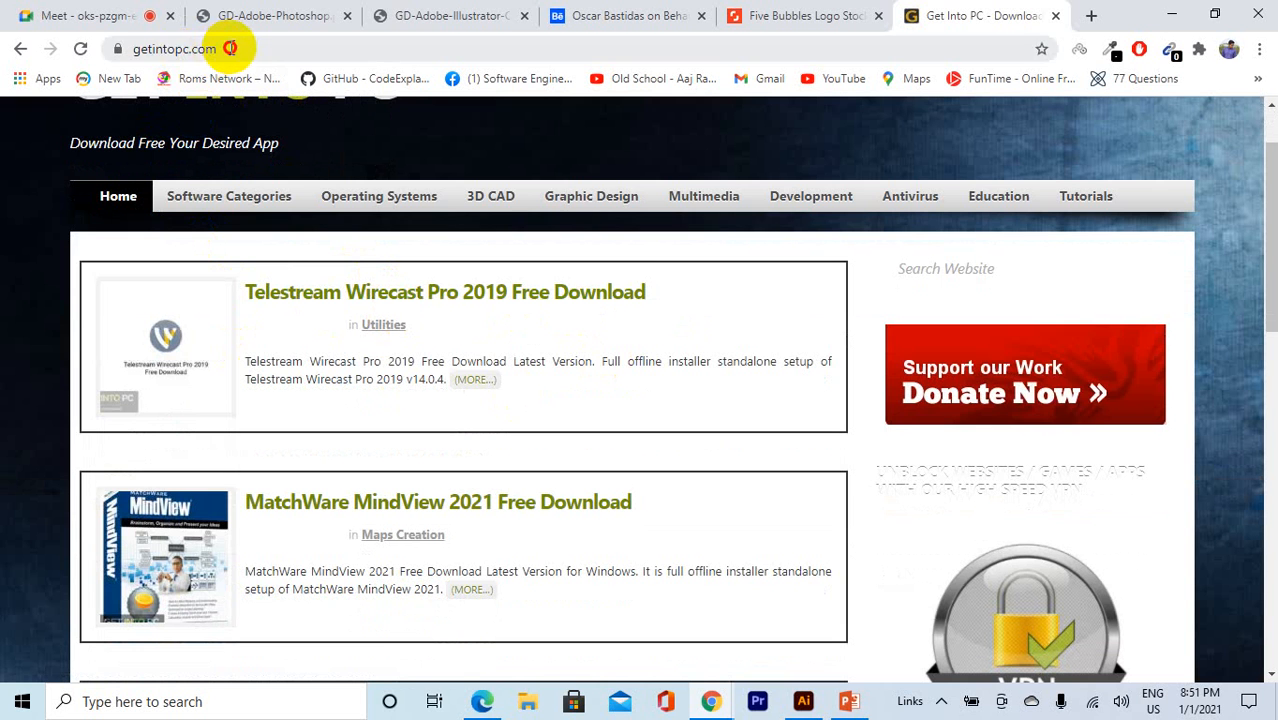
{"action": "left_click", "coordinate": [230, 48]}
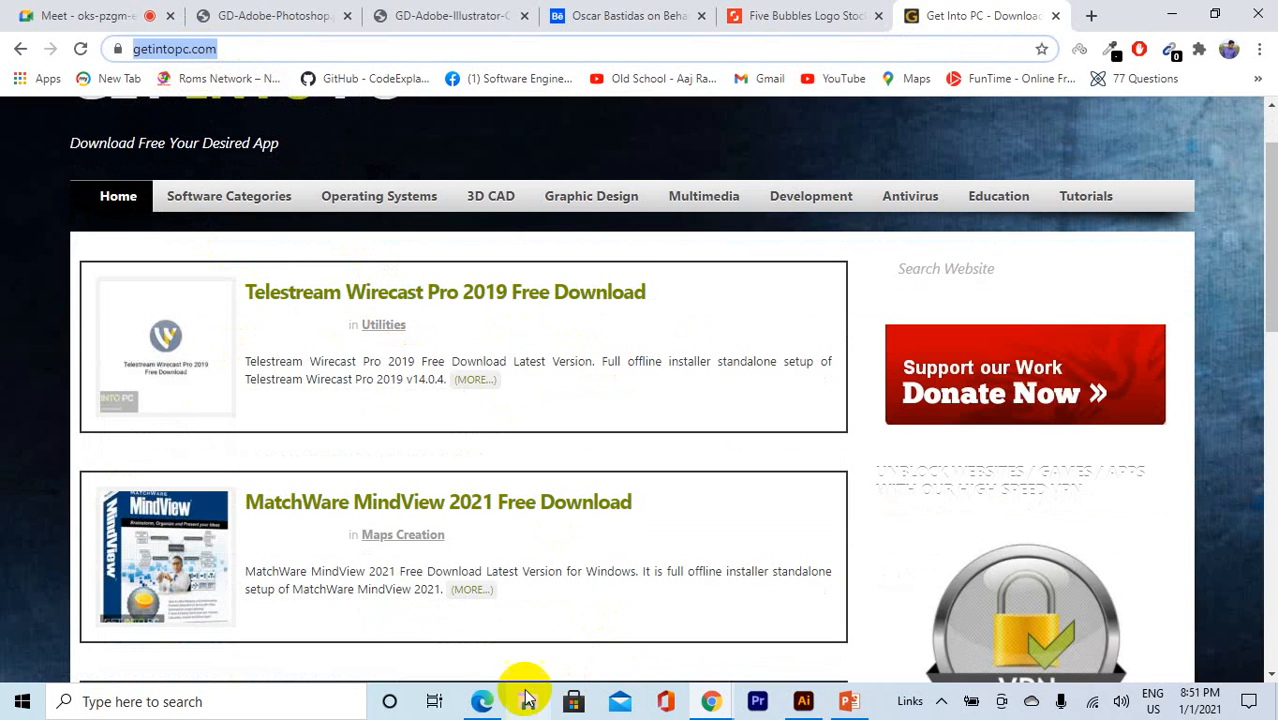
Step: Return to the Google Meet call and check the participant list in the meeting details
{"action": "left_click", "coordinate": [60, 15]}
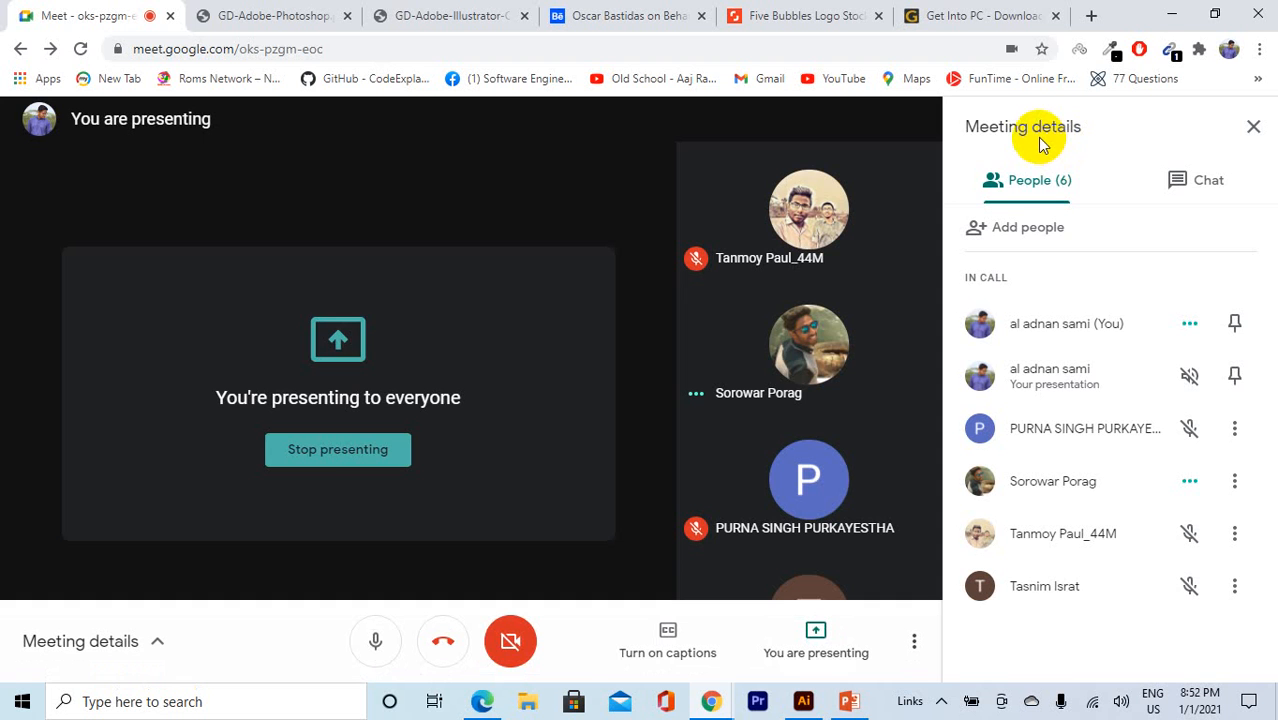
{"action": "left_click_drag", "start_coordinate": [1086, 122], "coordinate": [965, 124]}
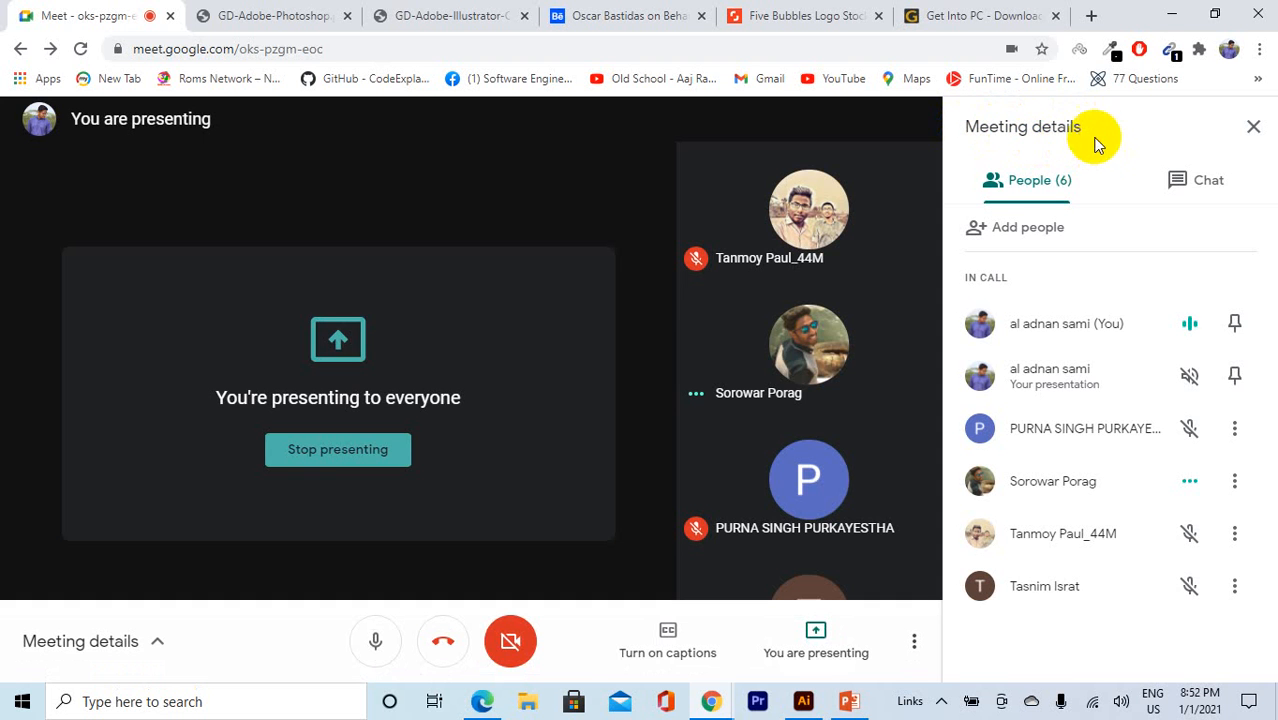
{"action": "left_click_drag", "start_coordinate": [1088, 128], "coordinate": [968, 122]}
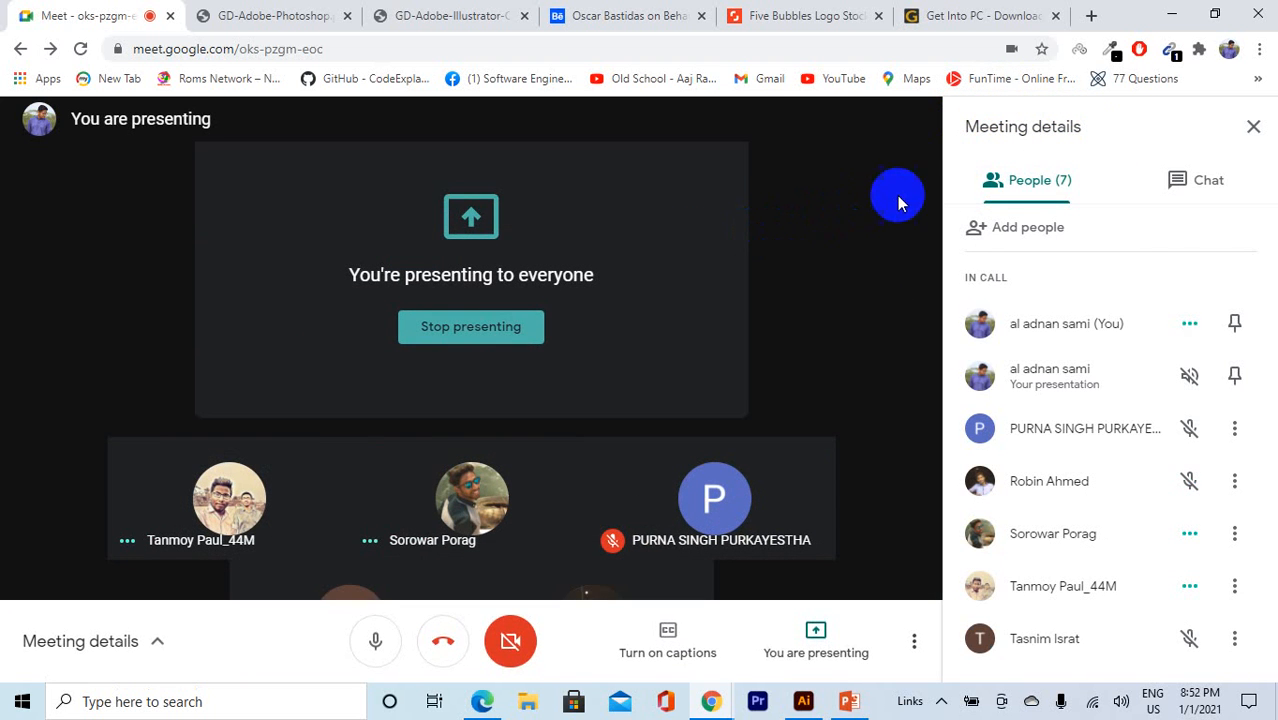
{"action": "left_click", "coordinate": [1046, 137]}
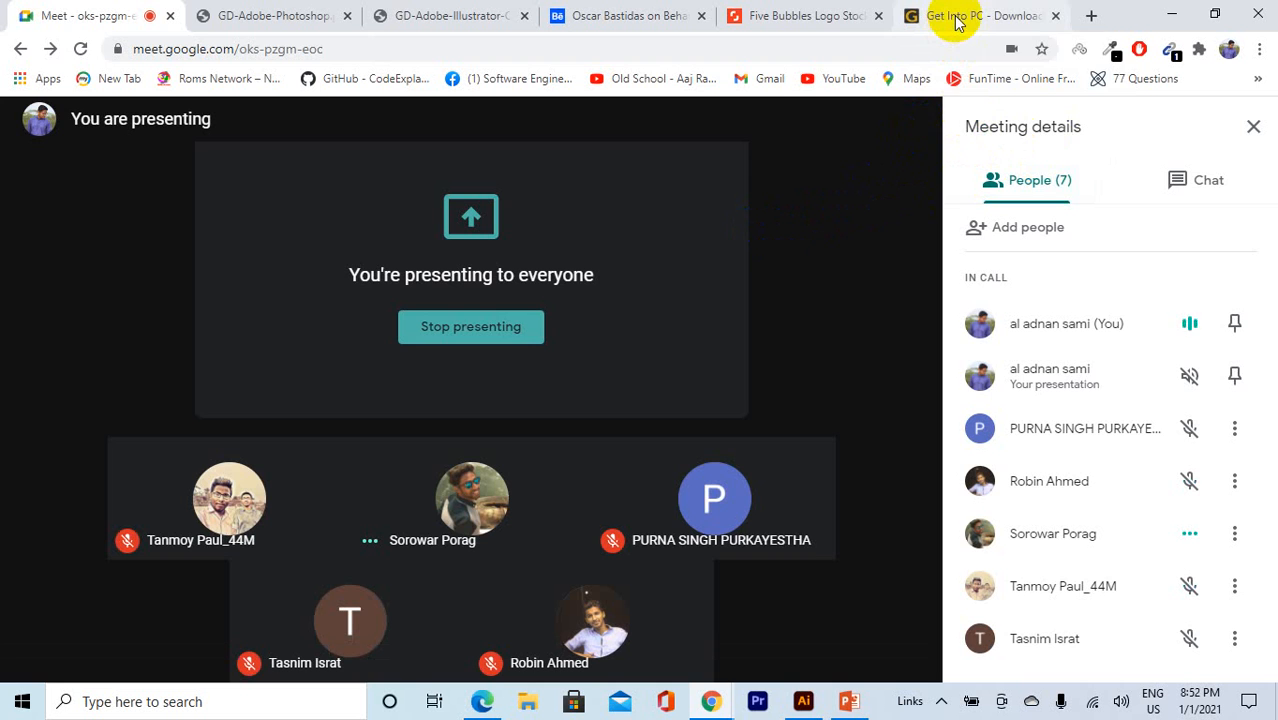
Step: Browse the Get Into PC homepage from its header to the footer, looking over the listed downloads and the sidebar
{"action": "left_click", "coordinate": [908, 15]}
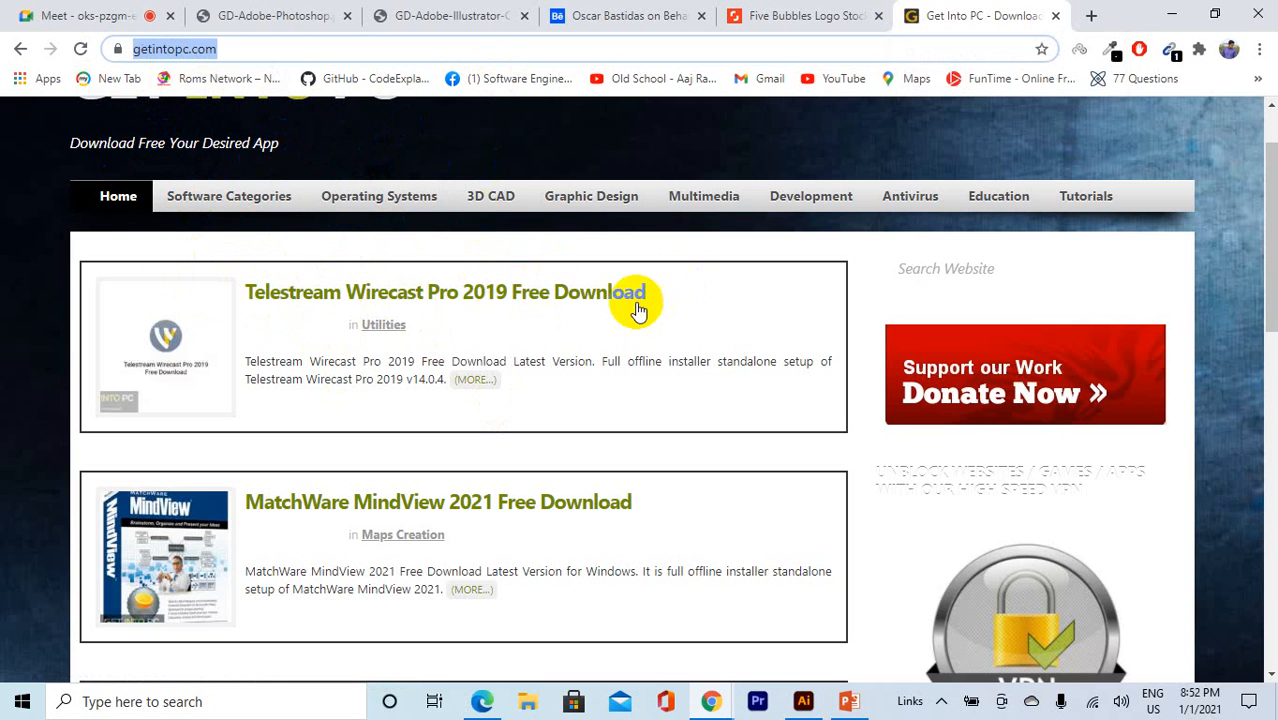
{"action": "scroll", "coordinate": [984, 280], "scroll_direction": "down", "scroll_amount": 8}
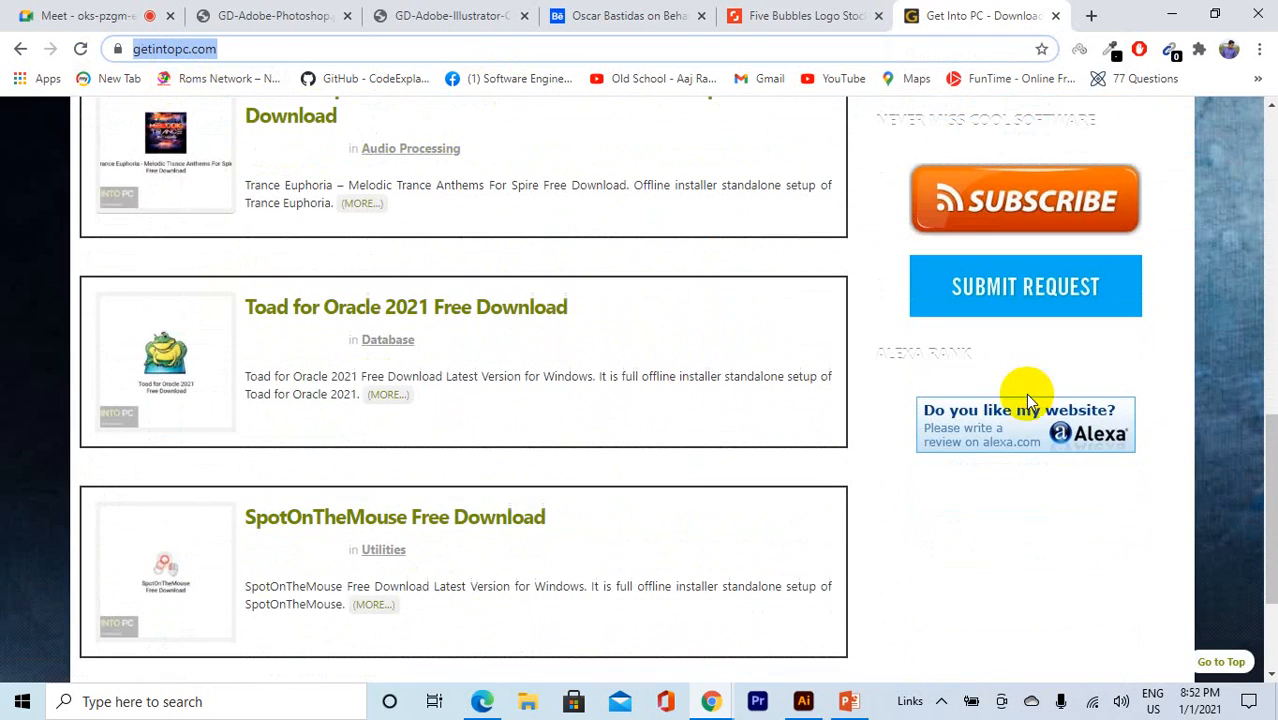
{"action": "scroll", "coordinate": [1020, 425], "scroll_direction": "down", "scroll_amount": 2}
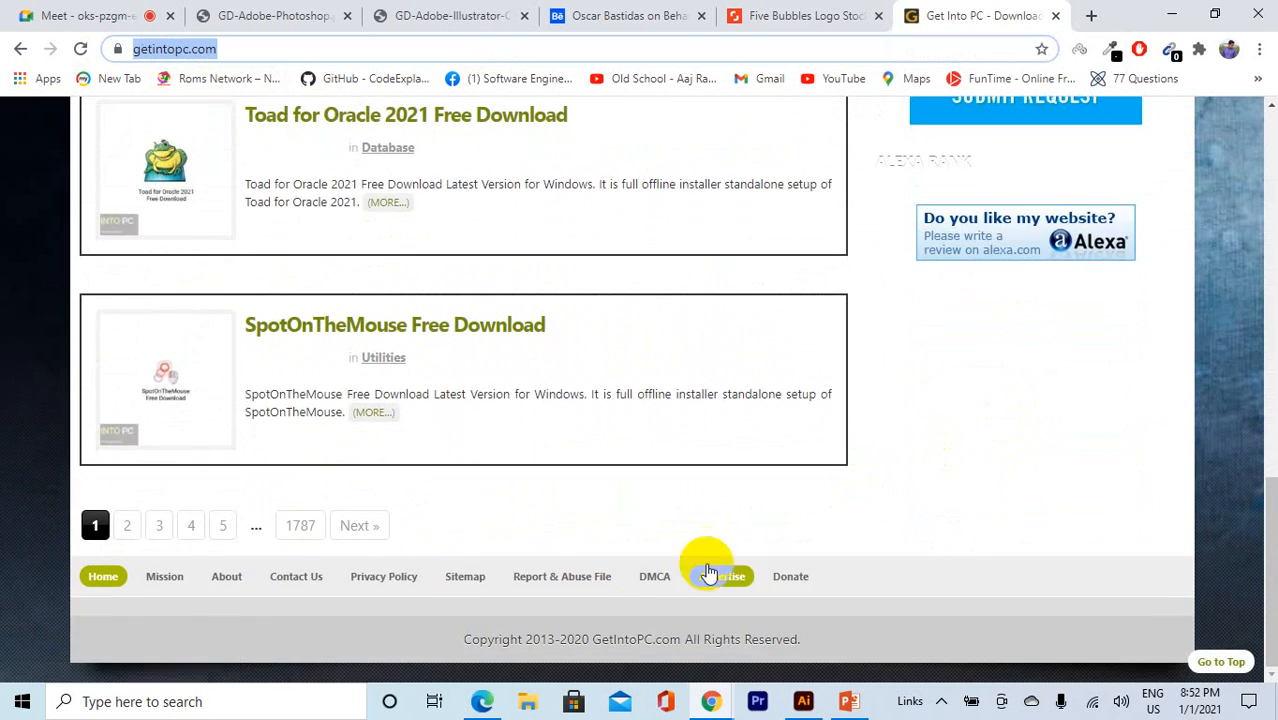
{"action": "scroll", "coordinate": [1097, 442], "scroll_direction": "up", "scroll_amount": 2}
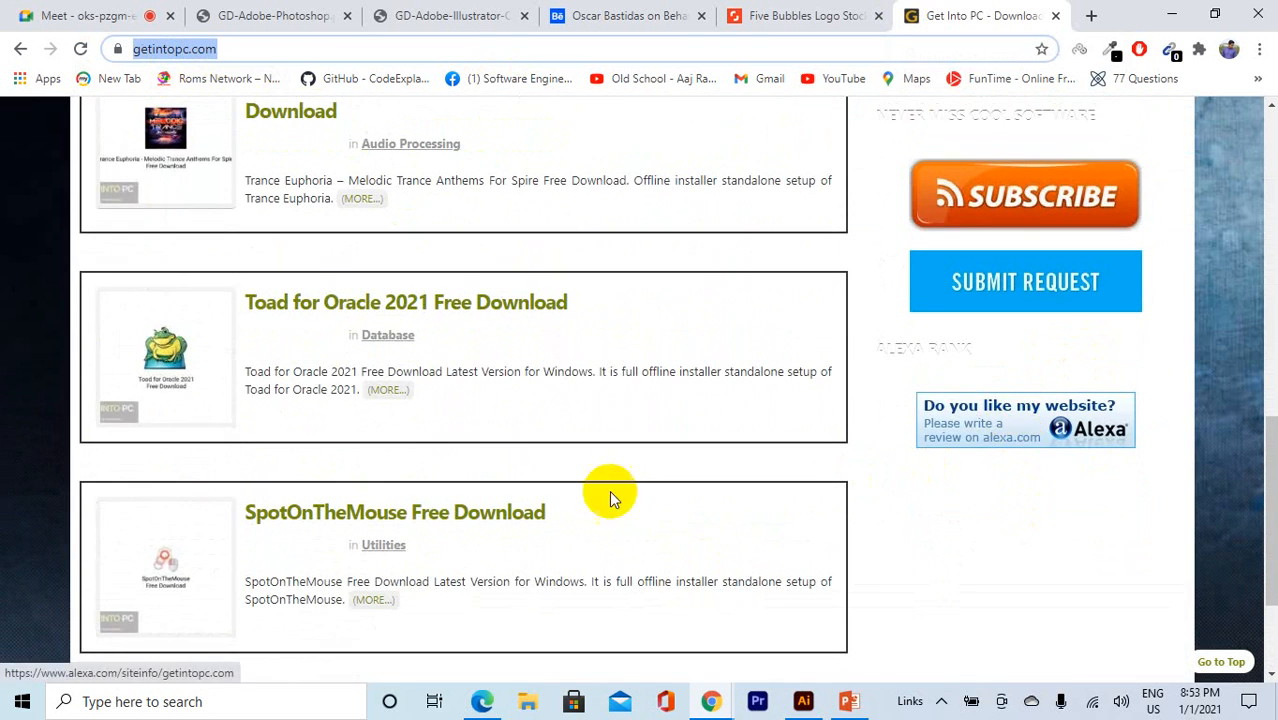
{"action": "scroll", "coordinate": [609, 490], "scroll_direction": "up", "scroll_amount": 8}
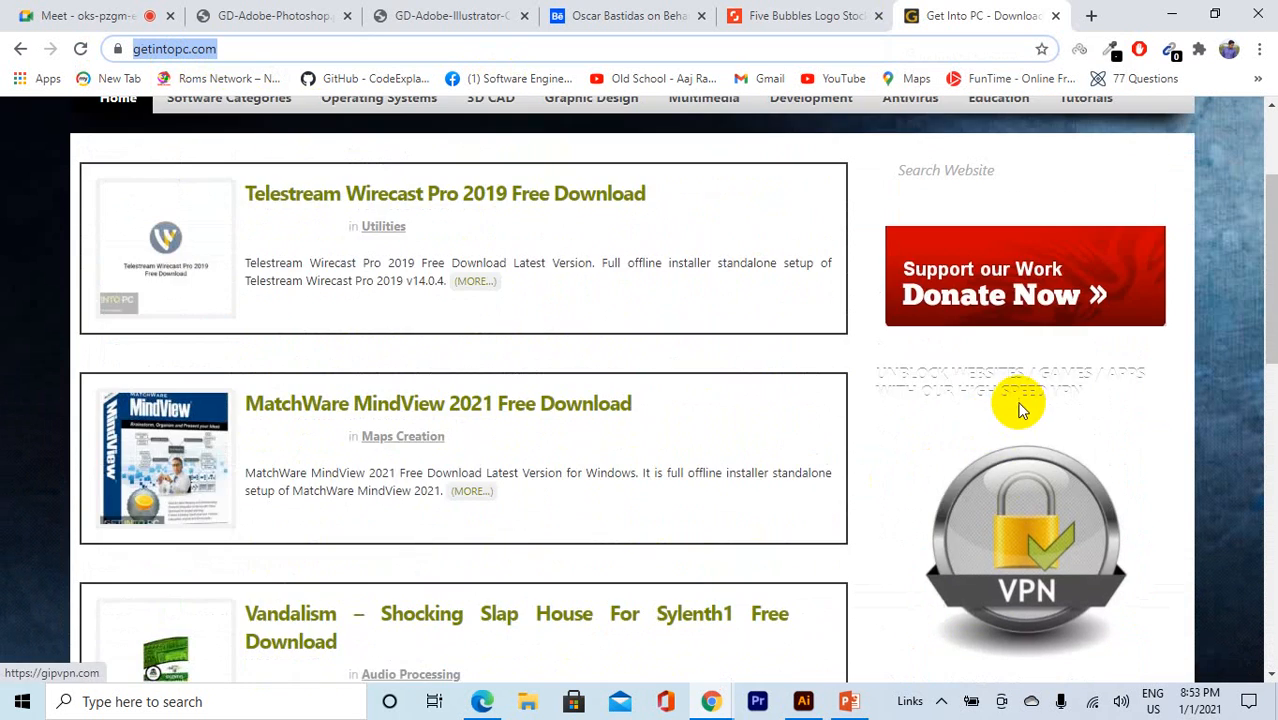
{"action": "scroll", "coordinate": [1020, 410], "scroll_direction": "up", "scroll_amount": 2}
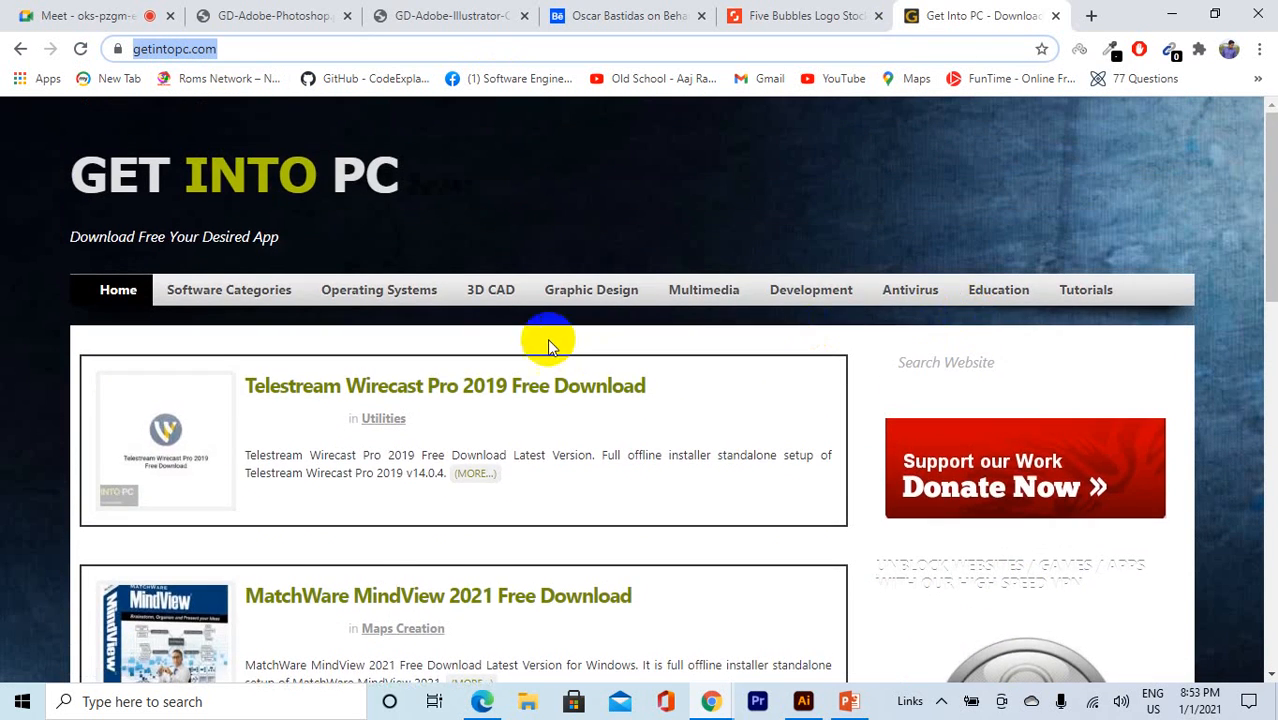
{"action": "scroll", "coordinate": [1033, 371], "scroll_direction": "down", "scroll_amount": 5}
{"action": "scroll", "coordinate": [1000, 410], "scroll_direction": "down", "scroll_amount": 1}
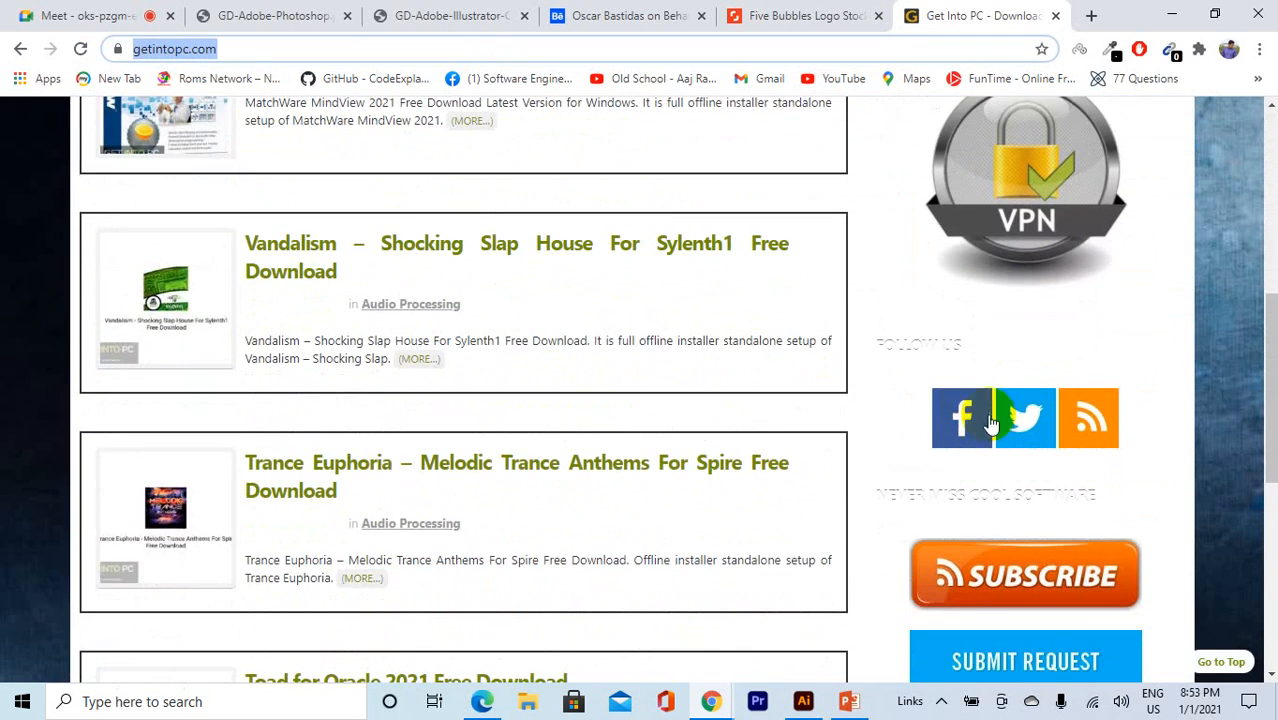
{"action": "scroll", "coordinate": [1020, 425], "scroll_direction": "down", "scroll_amount": 3}
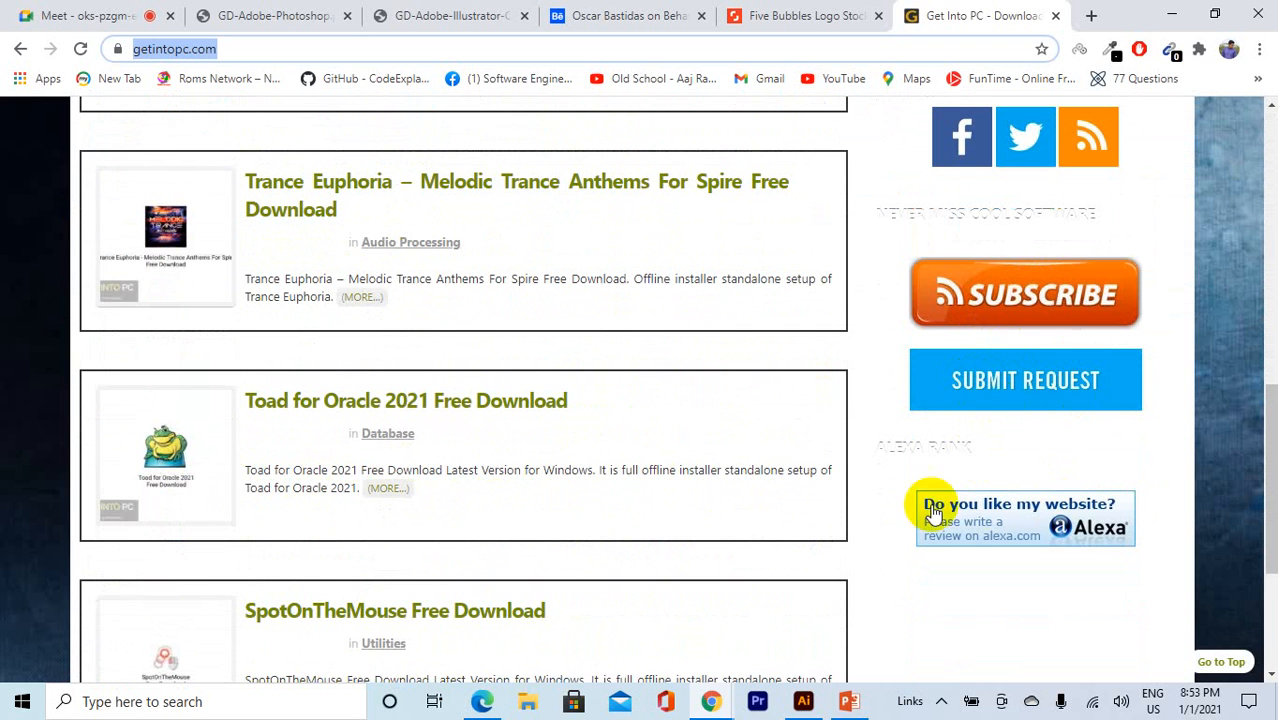
{"action": "scroll", "coordinate": [456, 414], "scroll_direction": "up", "scroll_amount": 6}
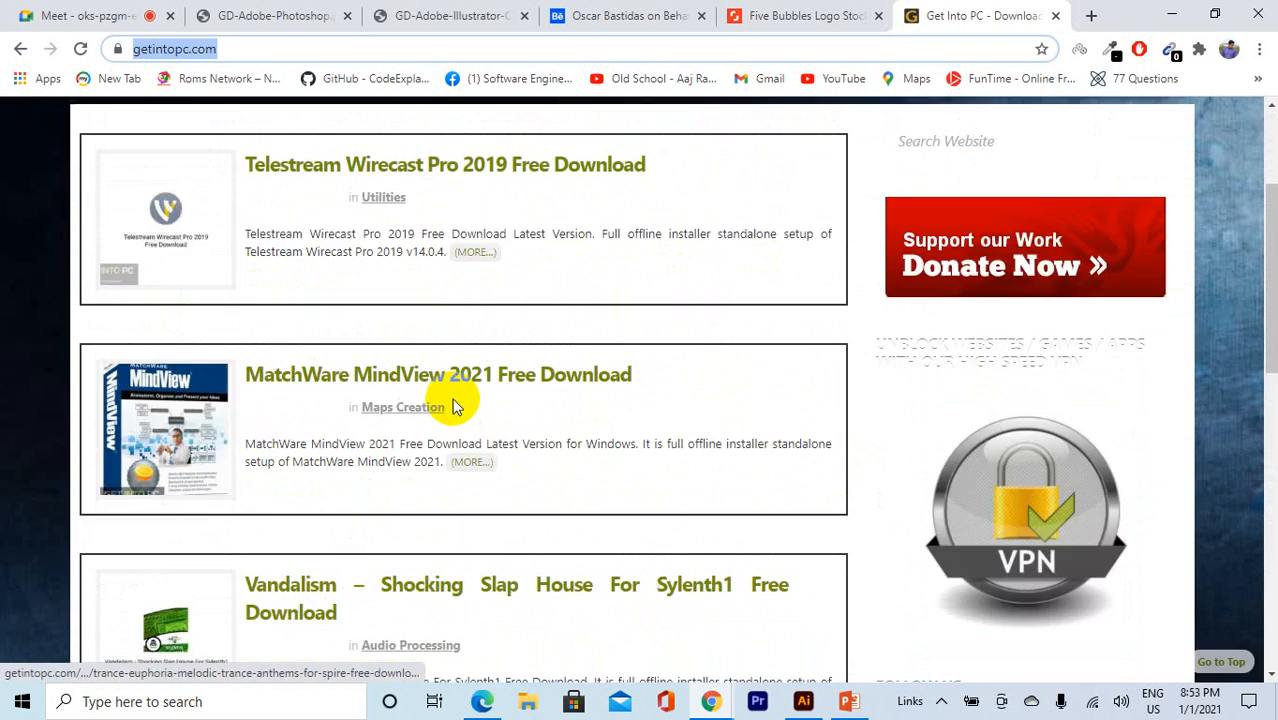
{"action": "scroll", "coordinate": [456, 406], "scroll_direction": "up", "scroll_amount": 2}
Step: Check the participants in the Google Meet call again, with the Get Into PC homepage shown in between
{"action": "left_click", "coordinate": [110, 14]}
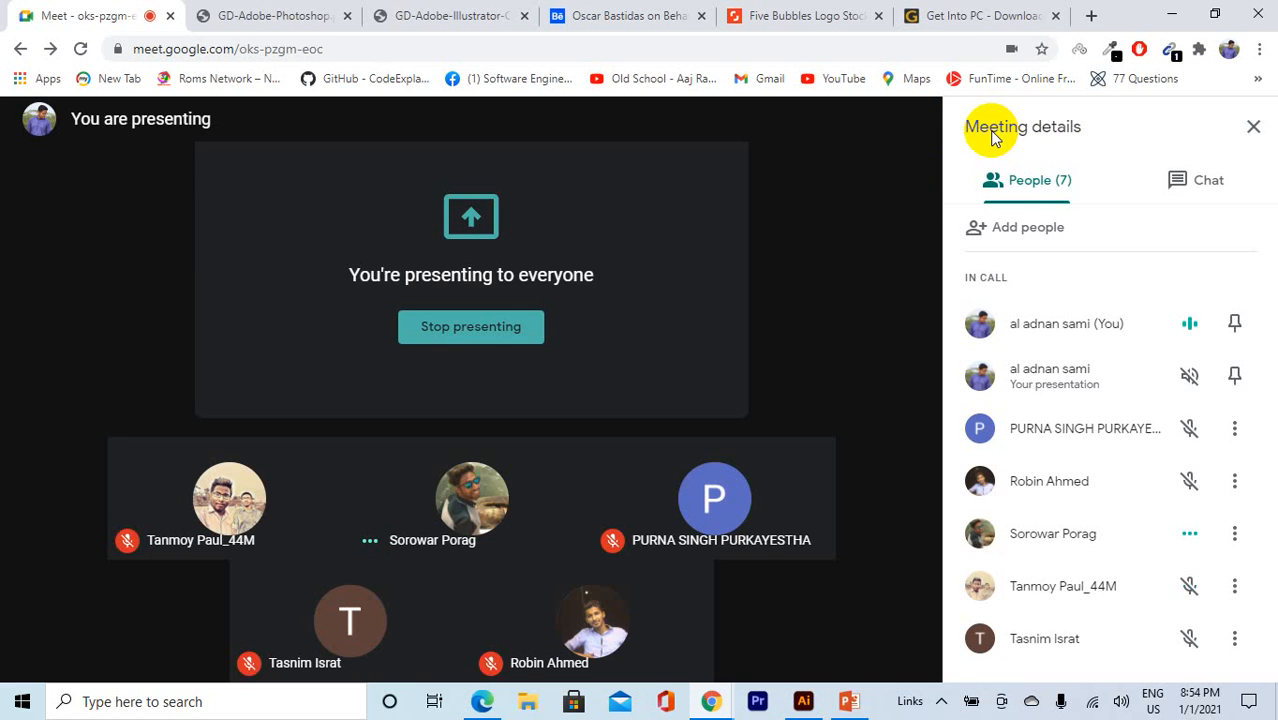
{"action": "left_click", "coordinate": [964, 15]}
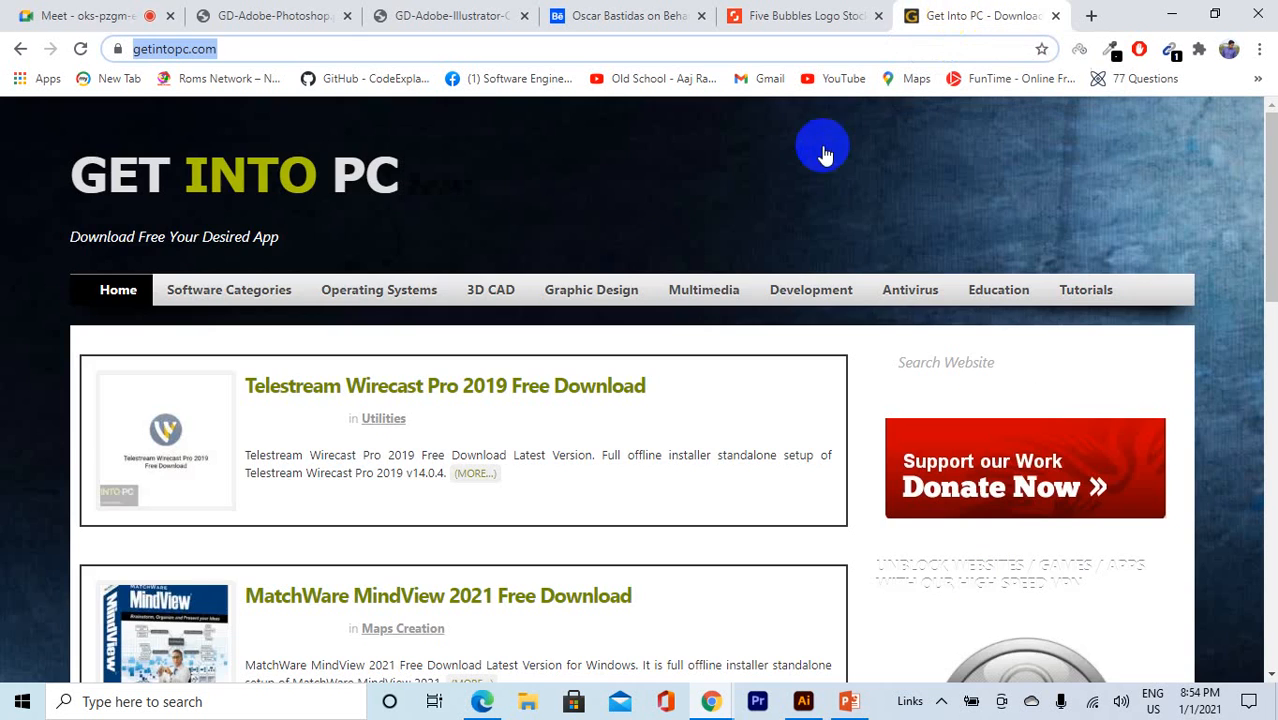
{"action": "left_click", "coordinate": [95, 15]}
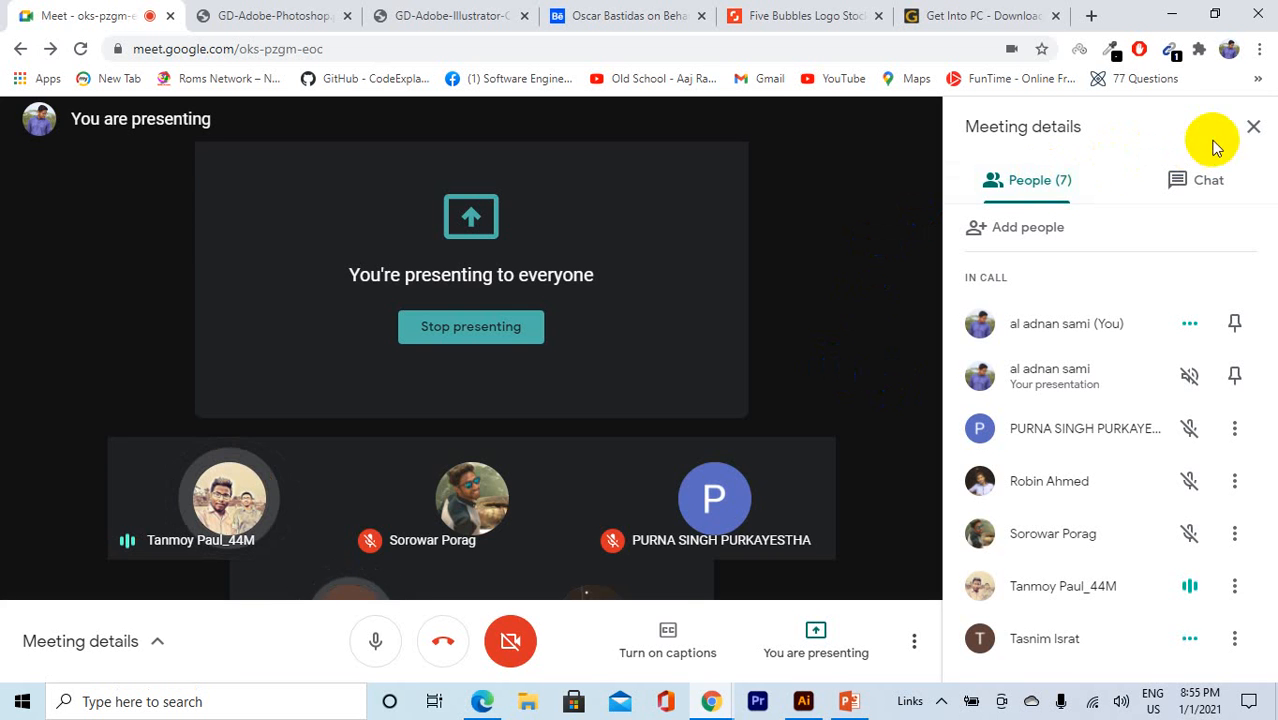
Step: Show the website search field on the Get Into PC homepage and place the cursor in it
{"action": "left_click", "coordinate": [942, 14]}
{"action": "scroll", "coordinate": [520, 315], "scroll_direction": "down", "scroll_amount": 2}
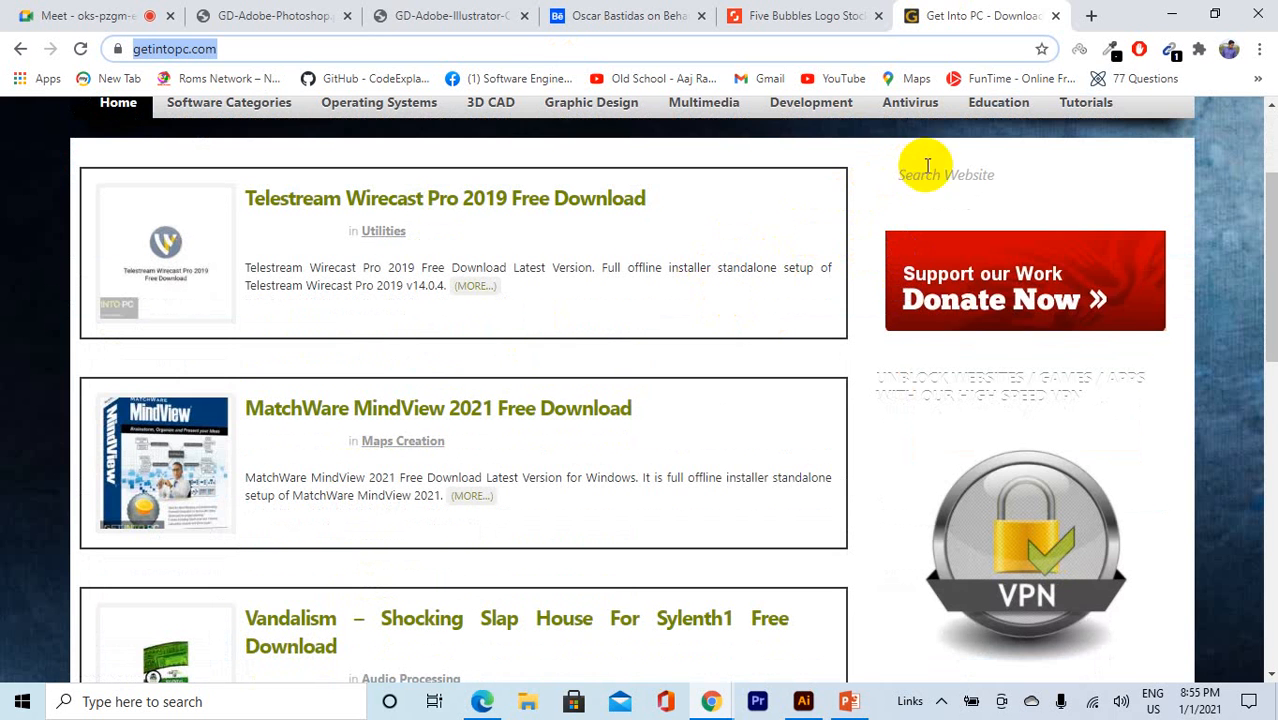
{"action": "left_click", "coordinate": [933, 176]}
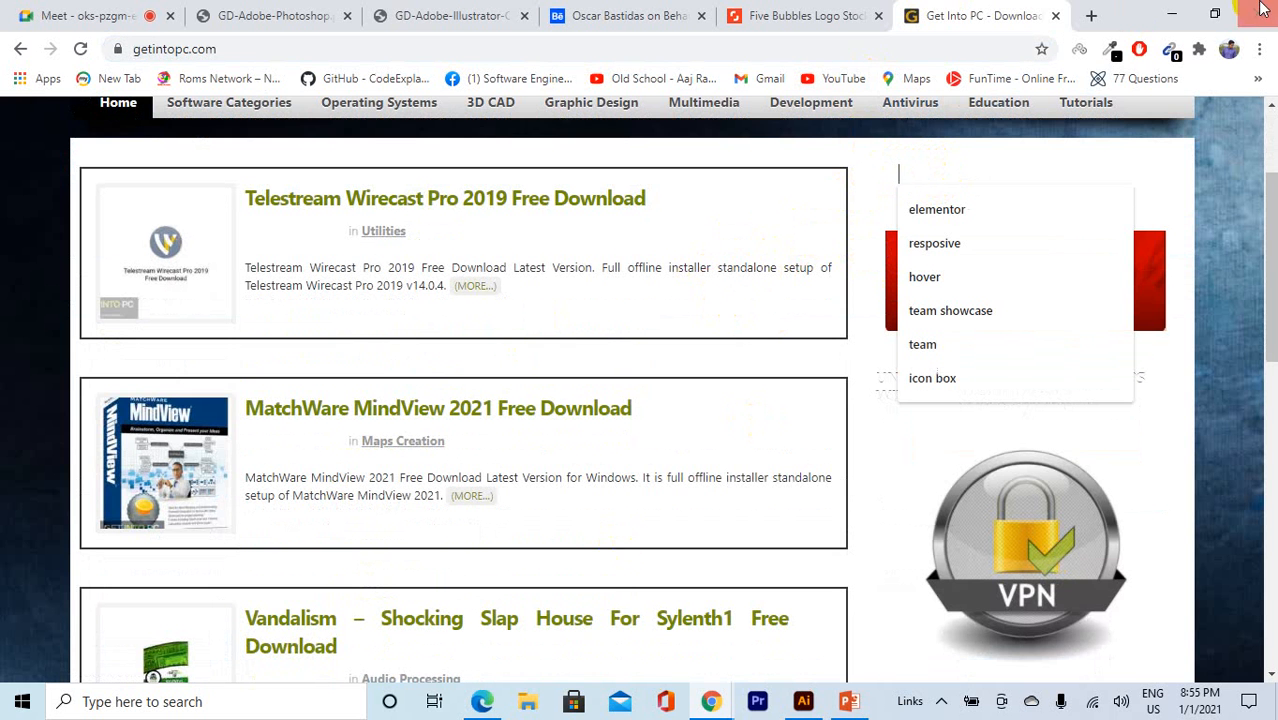
Step: Minimize the Chrome and Illustrator windows to reveal the Windows desktop
{"action": "left_click", "coordinate": [1172, 9]}
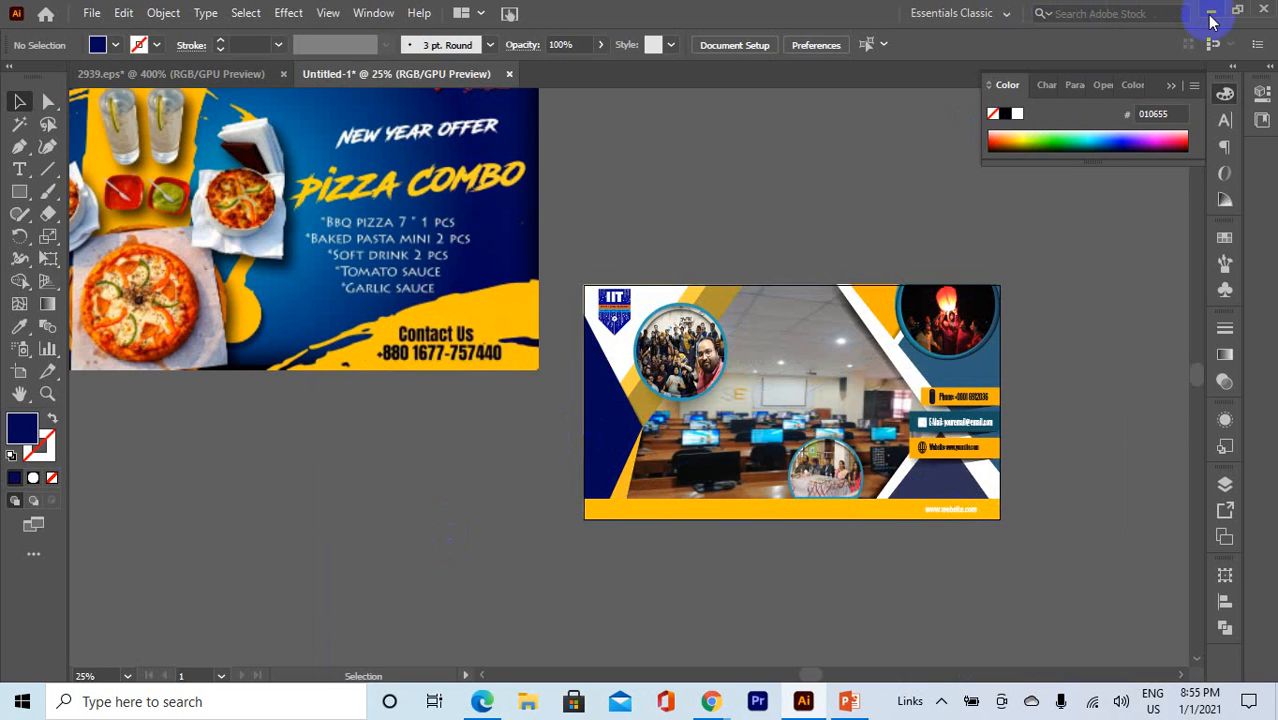
{"action": "left_click", "coordinate": [1210, 12]}
{"action": "right_click", "coordinate": [273, 258]}
{"action": "left_click", "coordinate": [426, 322]}
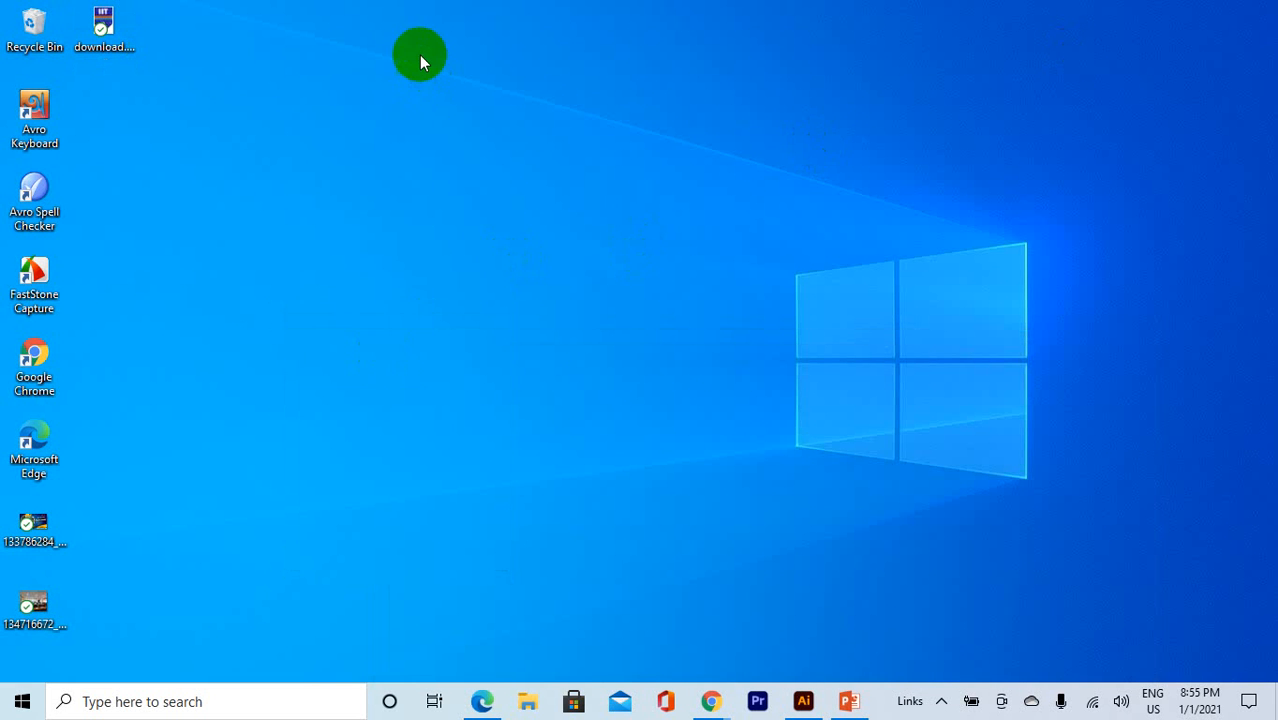
{"action": "right_click", "coordinate": [419, 55]}
{"action": "left_click", "coordinate": [117, 634]}
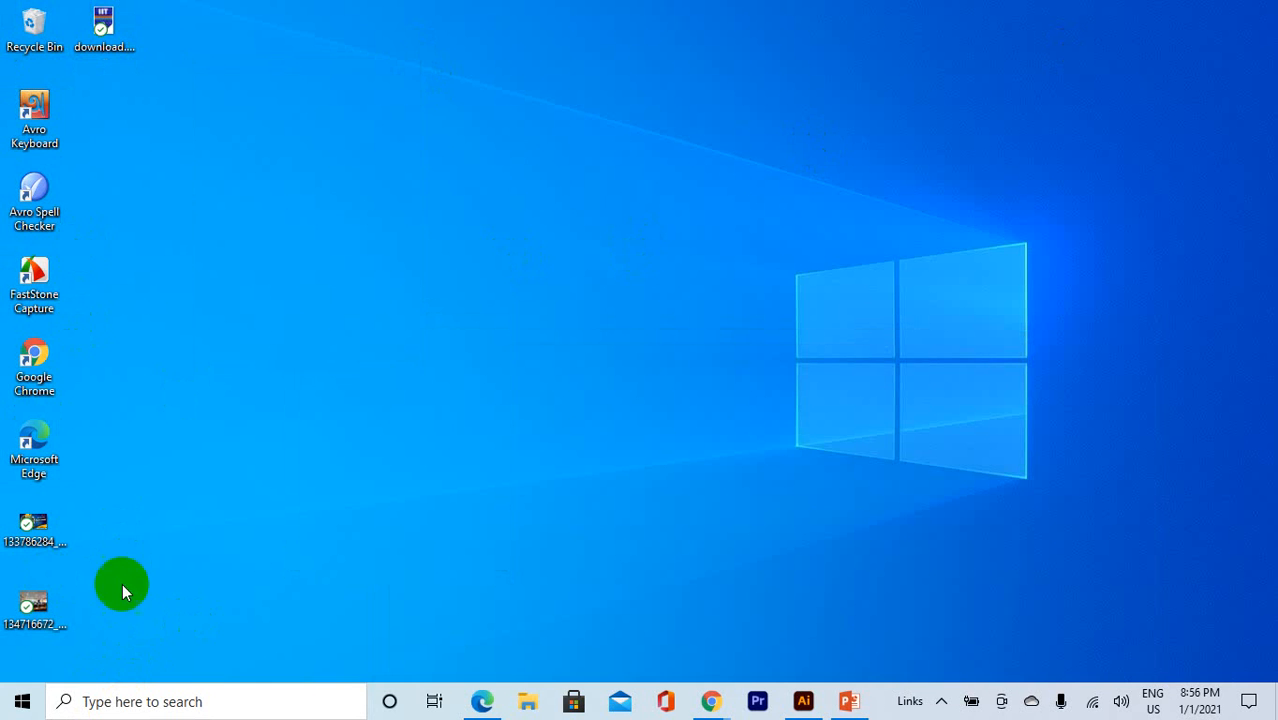
Step: Open the properties of This PC from File Explorer and maximize the system About window
{"action": "left_click", "coordinate": [528, 703]}
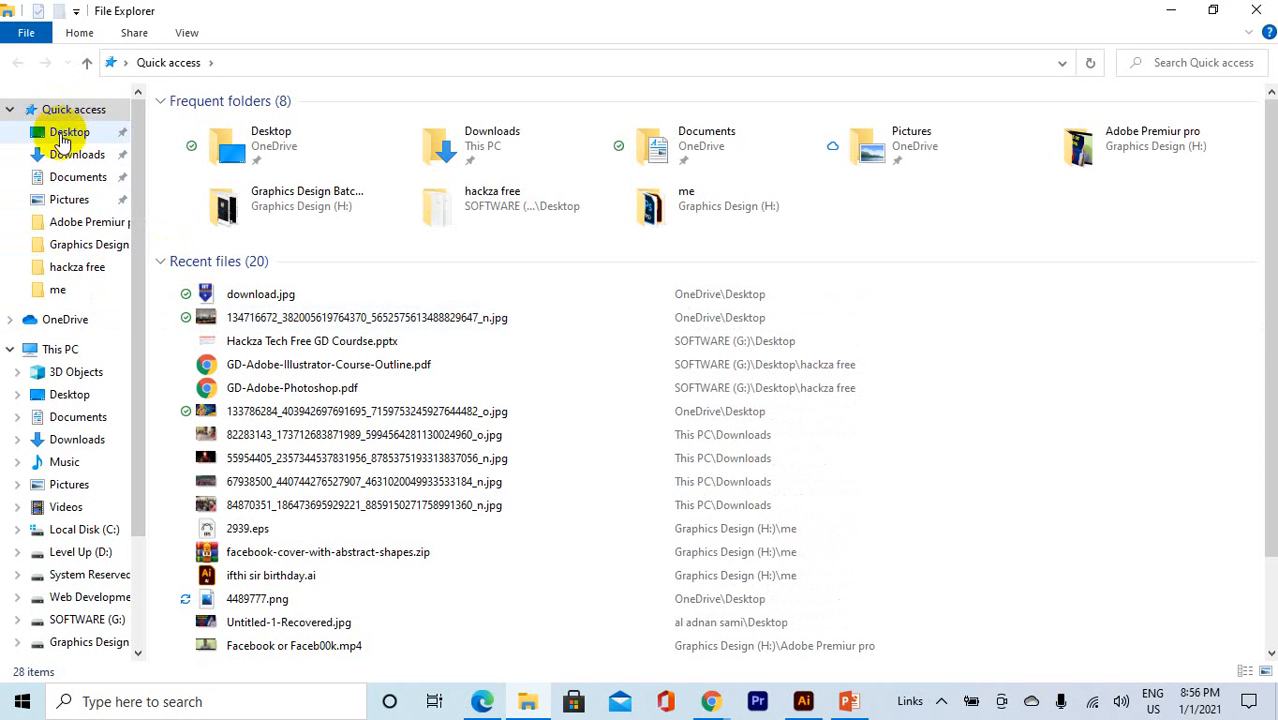
{"action": "left_click", "coordinate": [62, 349]}
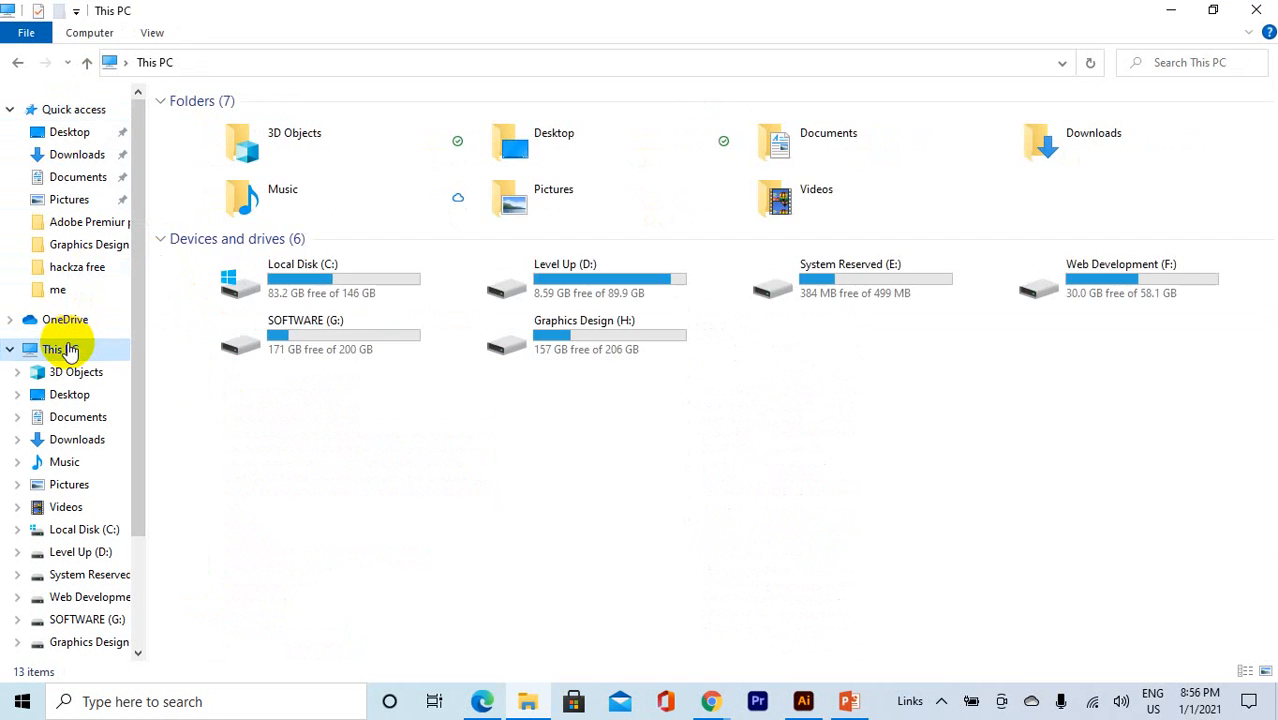
{"action": "right_click", "coordinate": [62, 347]}
{"action": "left_click", "coordinate": [57, 590]}
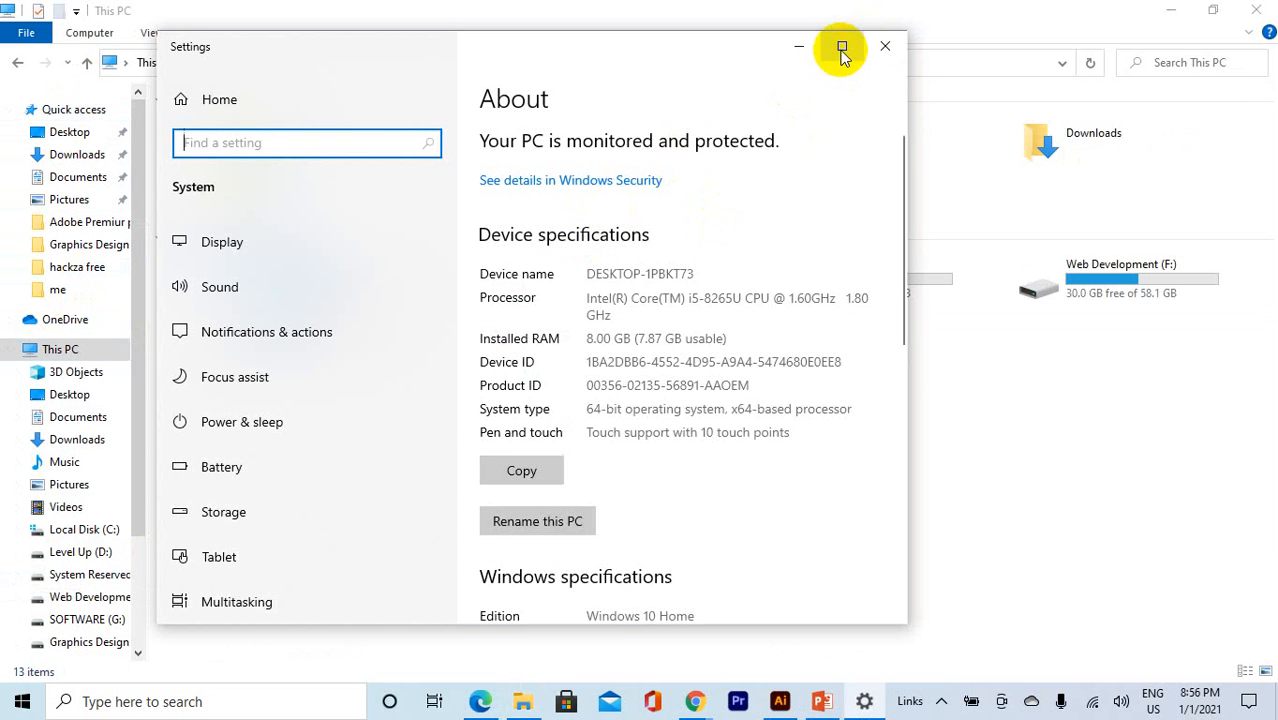
{"action": "left_click", "coordinate": [841, 46]}
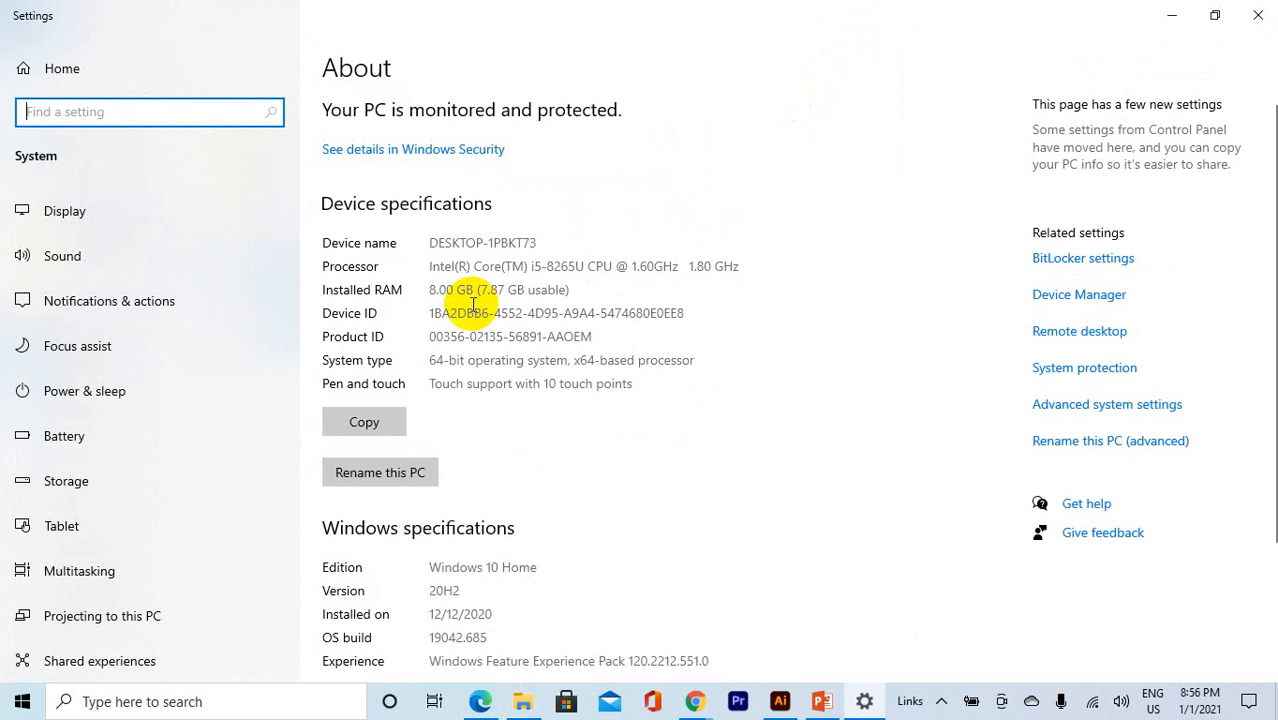
Step: Highlight the computer's processor, installed RAM and Windows edition, then close the system settings
{"action": "left_click_drag", "start_coordinate": [430, 291], "coordinate": [553, 272]}
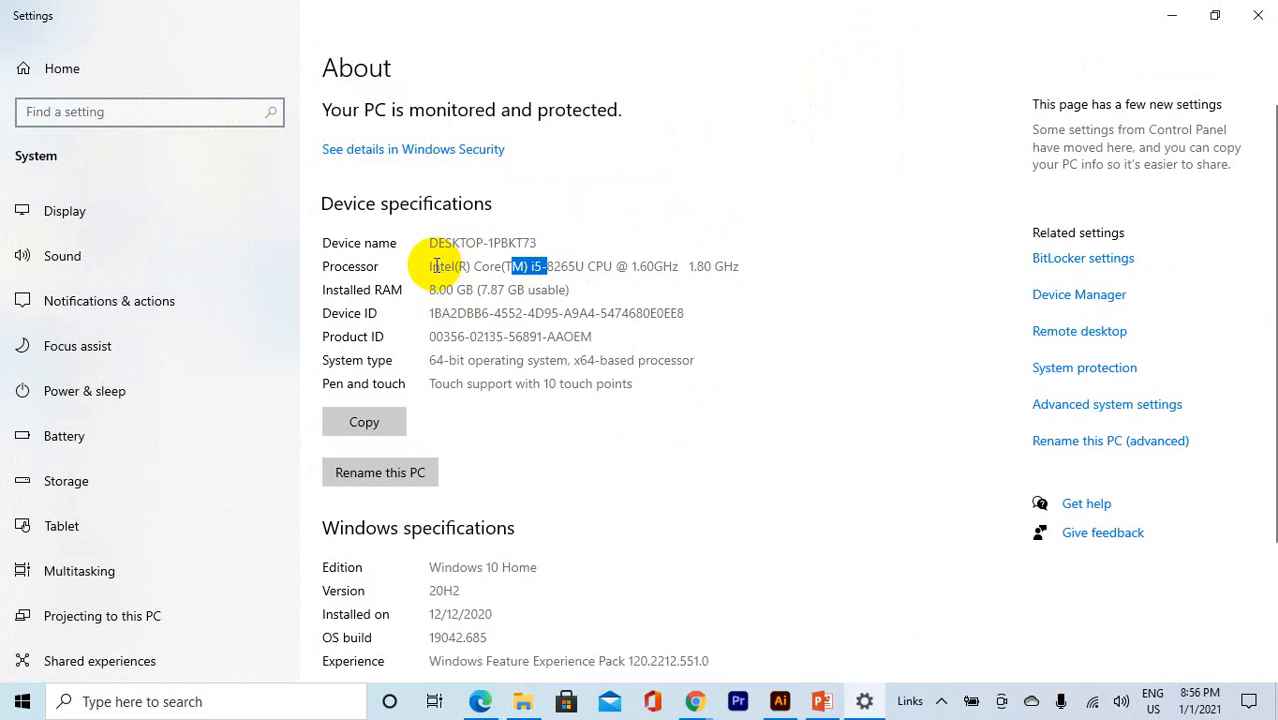
{"action": "left_click_drag", "start_coordinate": [431, 266], "coordinate": [530, 267]}
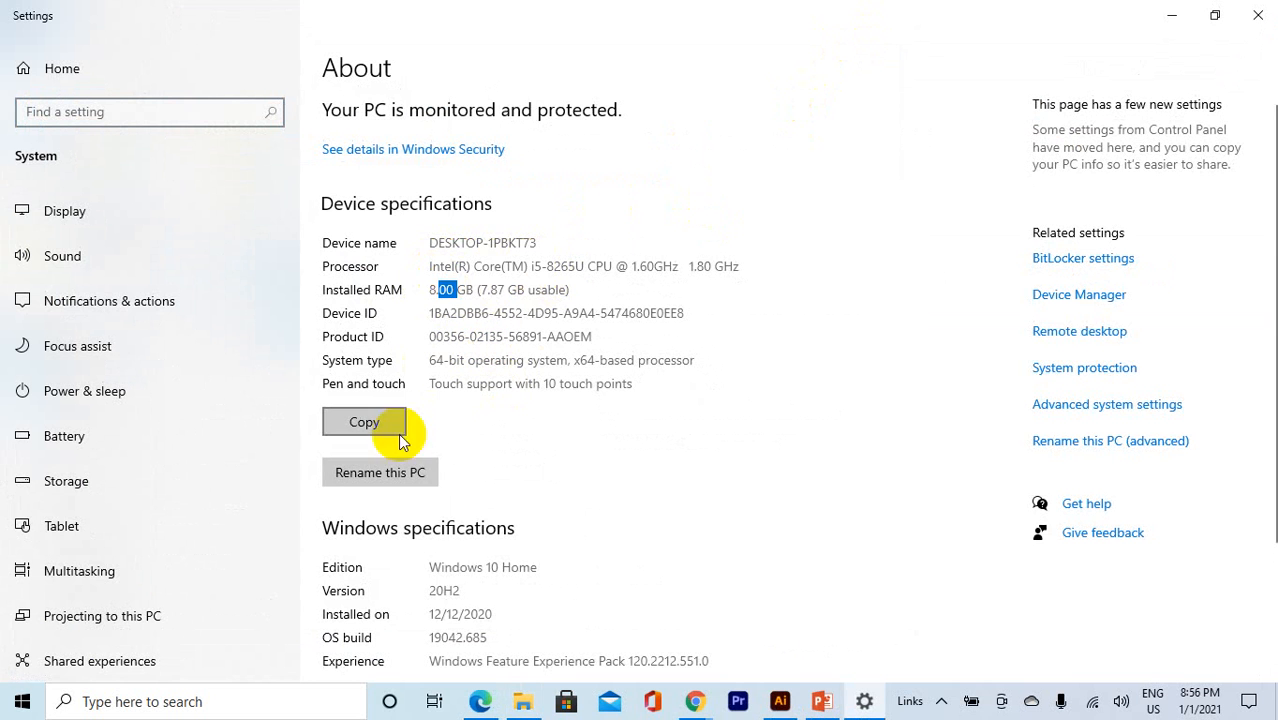
{"action": "left_click_drag", "start_coordinate": [431, 567], "coordinate": [525, 566]}
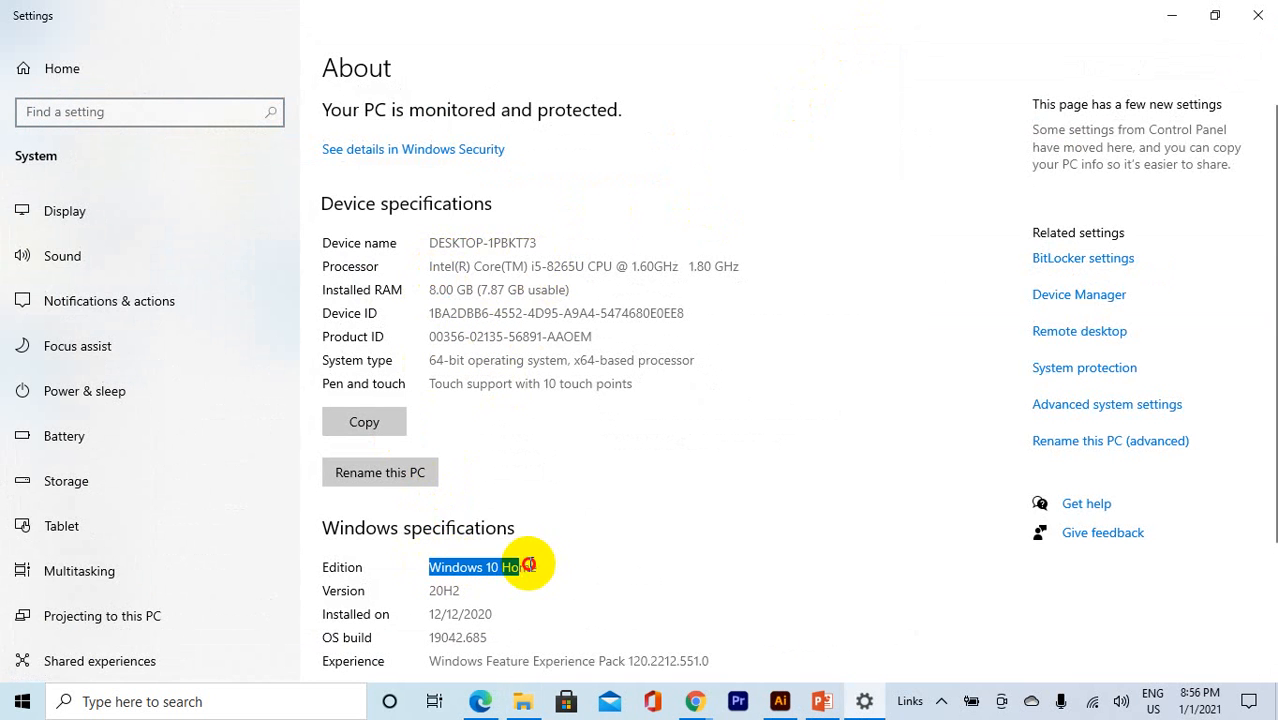
{"action": "left_click_drag", "start_coordinate": [429, 290], "coordinate": [406, 270]}
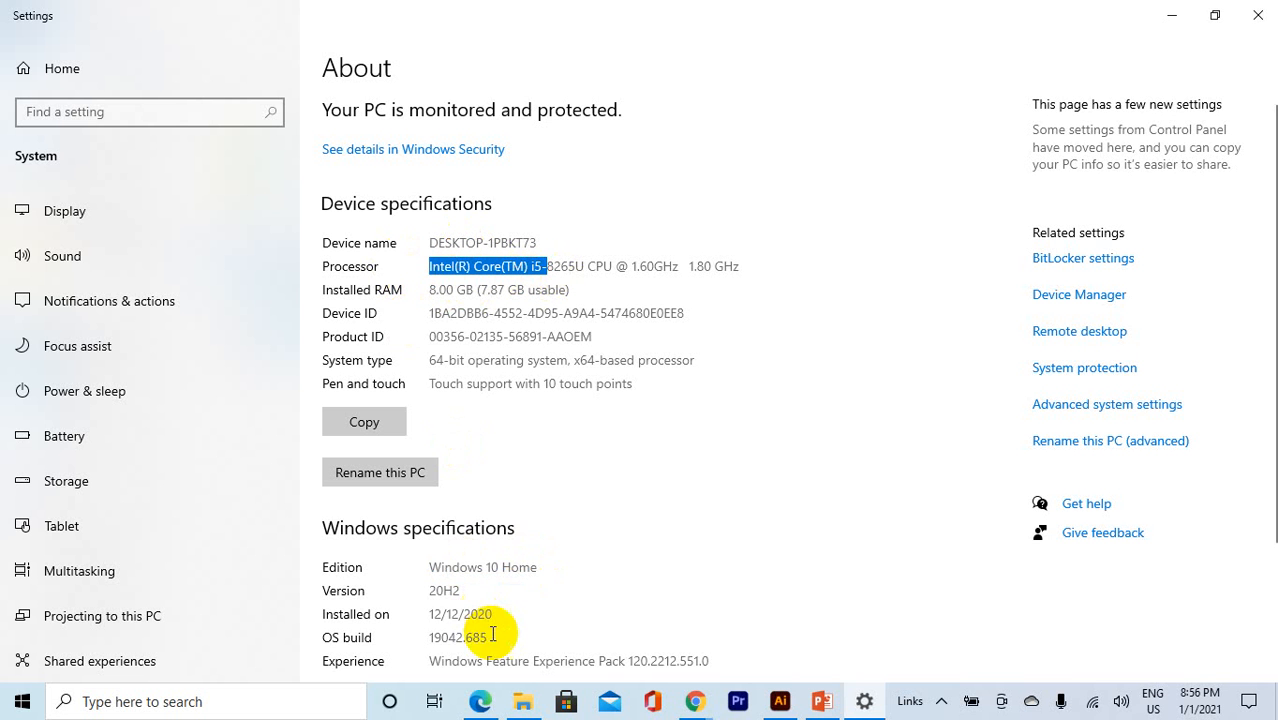
{"action": "left_click_drag", "start_coordinate": [537, 567], "coordinate": [430, 567]}
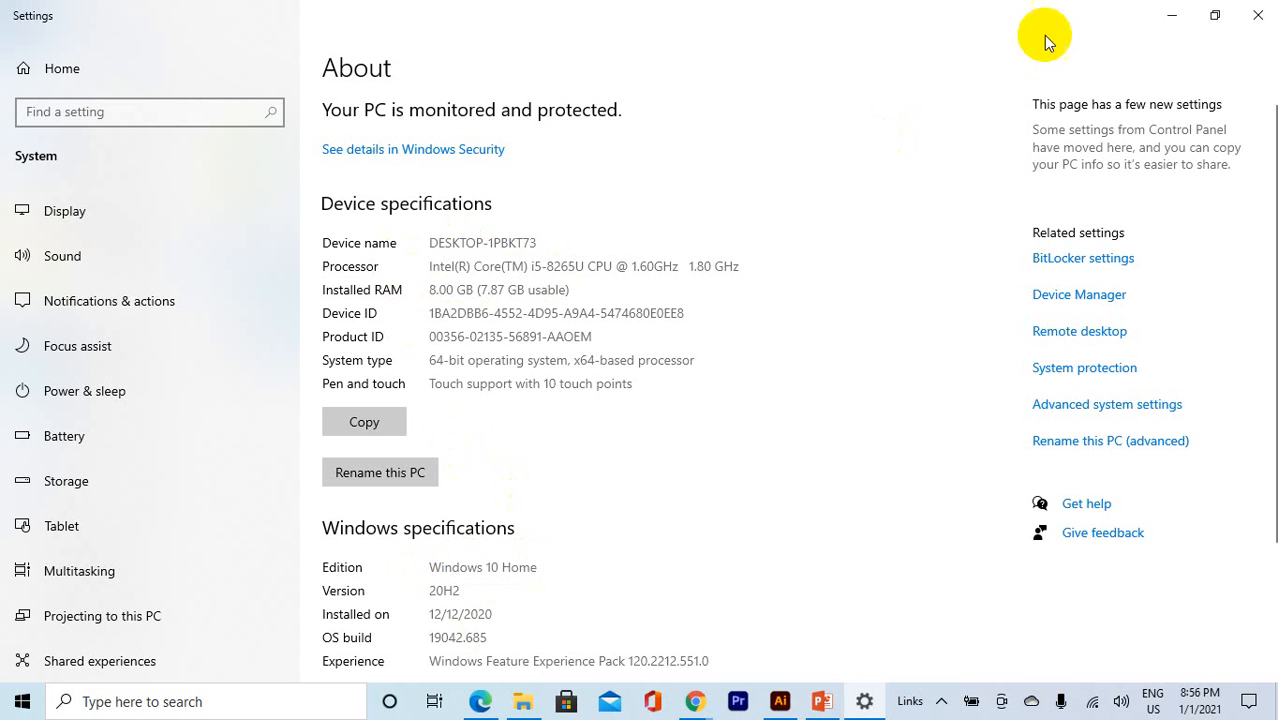
{"action": "left_click", "coordinate": [1258, 15]}
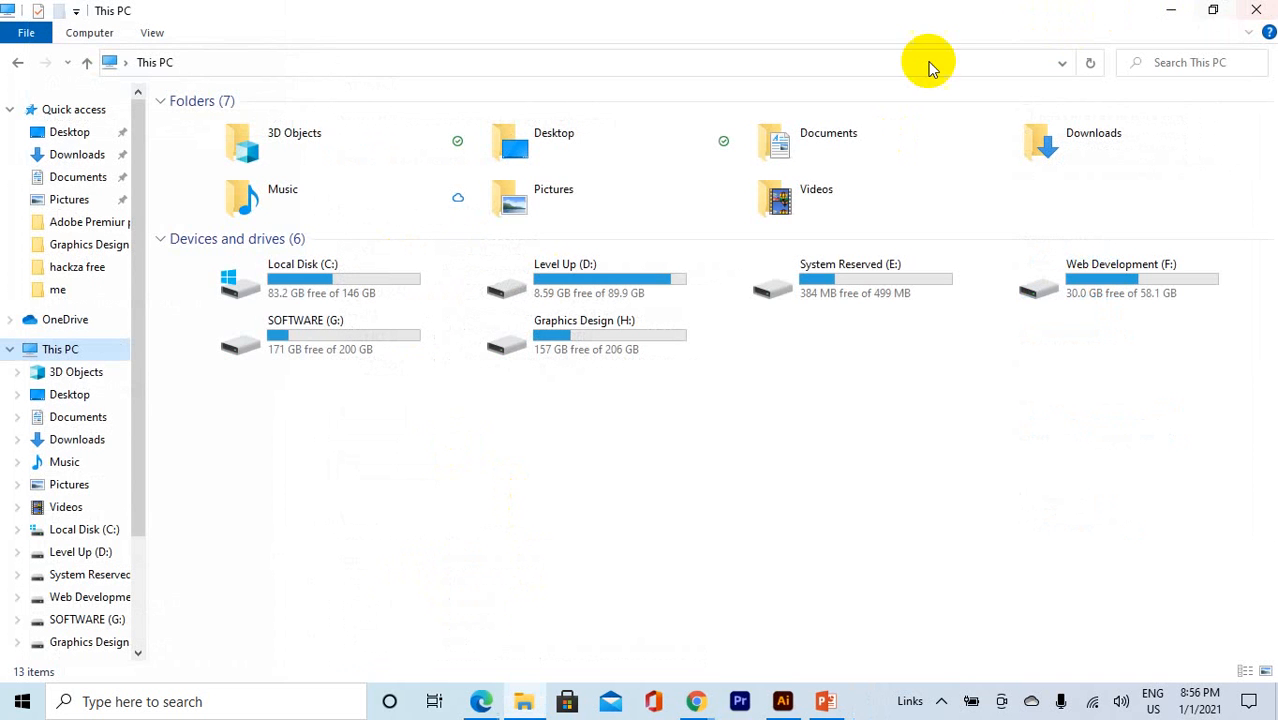
Step: Close File Explorer and switch back to the Get Into PC page in Chrome
{"action": "left_click", "coordinate": [1258, 10]}
{"action": "left_click", "coordinate": [710, 701]}
{"action": "left_click", "coordinate": [660, 610]}
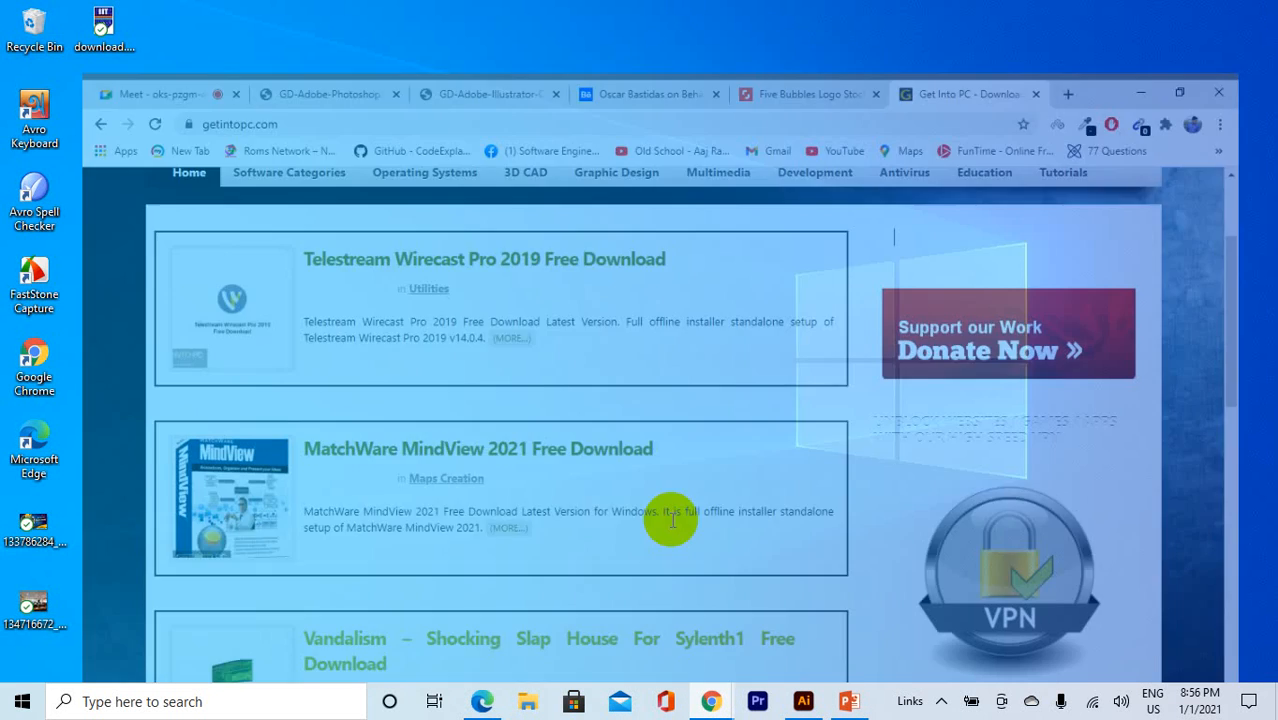
Step: Search the Get Into PC website for "adobe photoshop"
{"action": "left_click", "coordinate": [930, 174]}
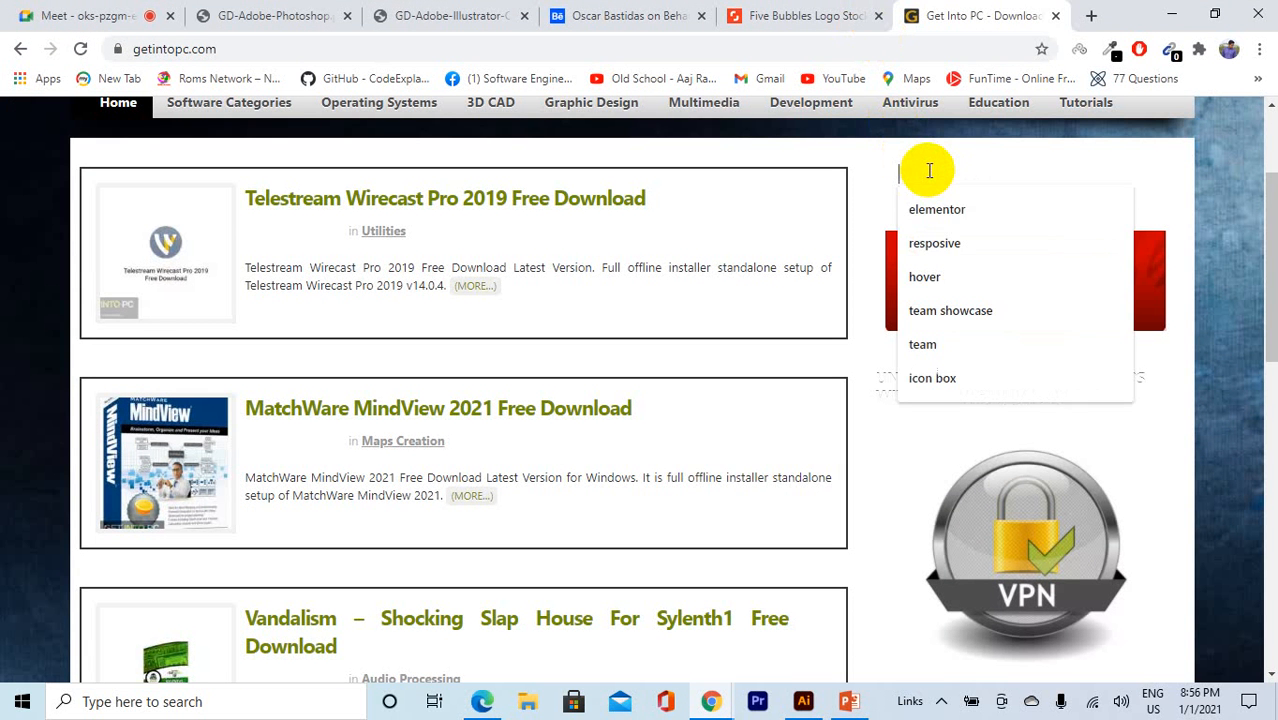
{"action": "type", "text": "adobe"}
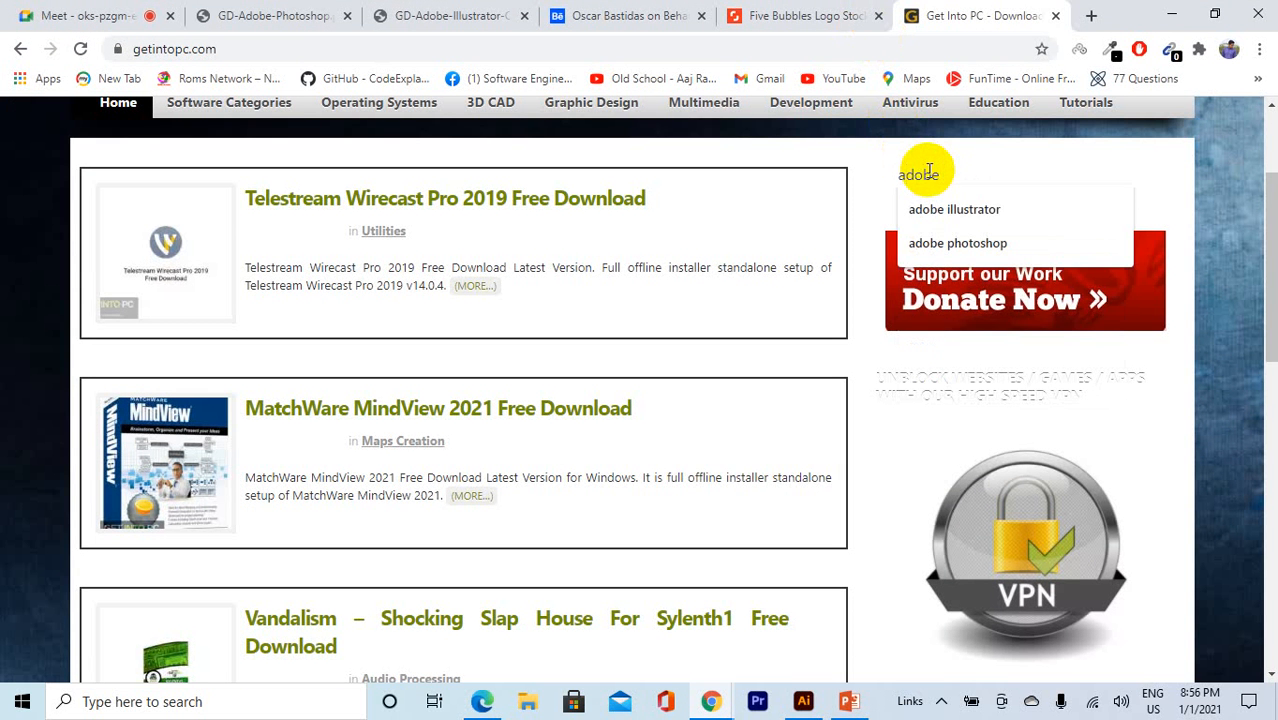
{"action": "key", "text": "Down"}
{"action": "key", "text": "Down"}
{"action": "key", "text": "Return"}
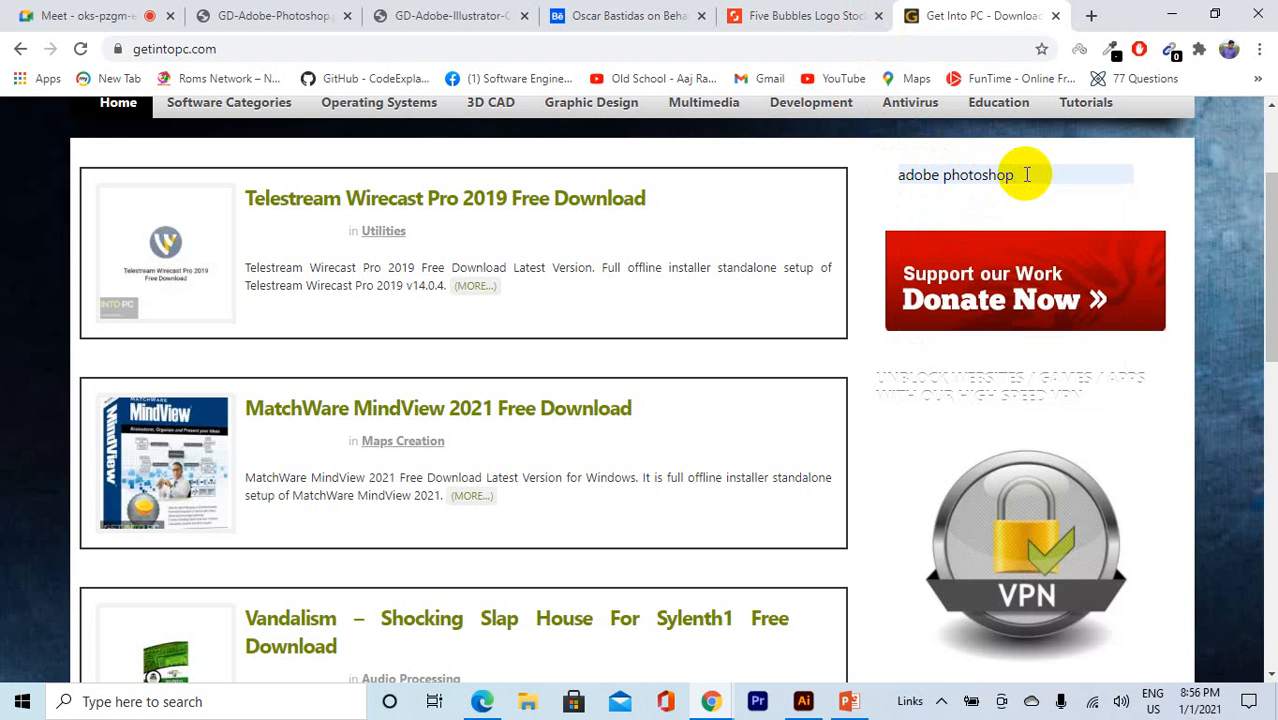
{"action": "key", "text": "Return"}
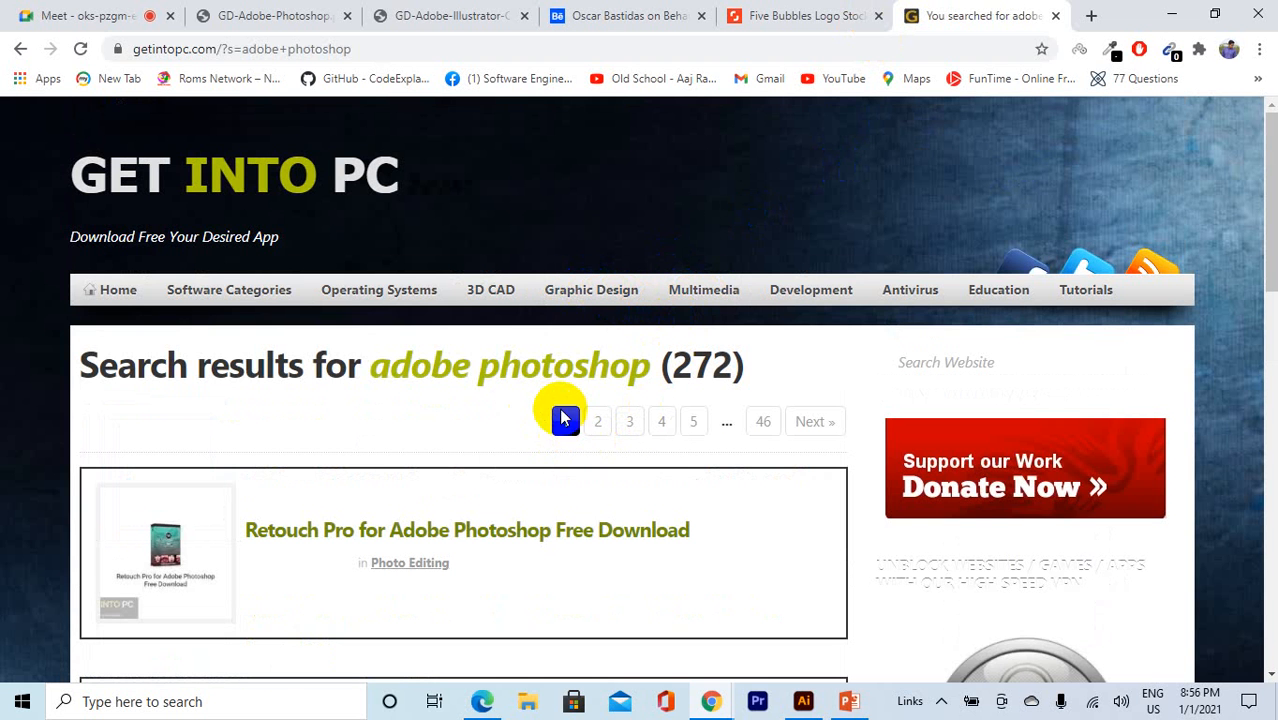
Step: Open the Adobe Photoshop 2021 Free Download page from the search results
{"action": "scroll", "coordinate": [565, 420], "scroll_direction": "down", "scroll_amount": 1}
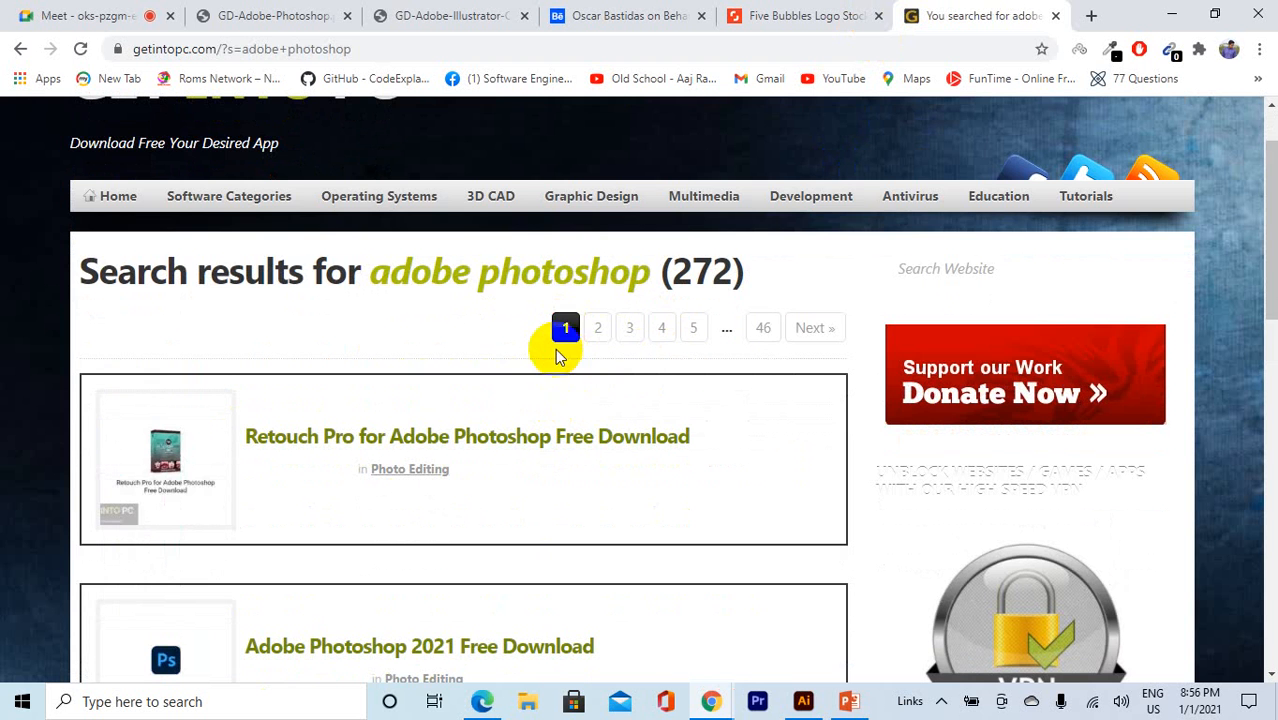
{"action": "scroll", "coordinate": [348, 476], "scroll_direction": "down", "scroll_amount": 3}
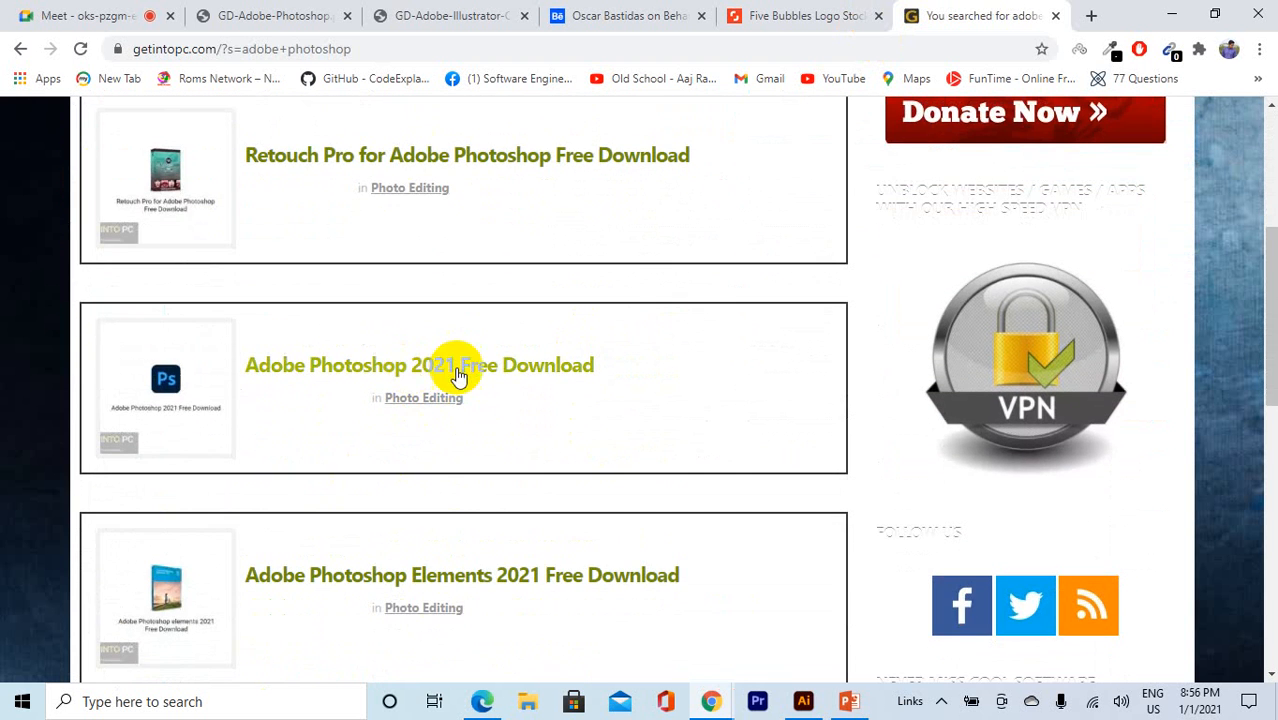
{"action": "left_click", "coordinate": [424, 368]}
Step: Highlight the full setup size and the compatibility architecture in the Adobe Photoshop 2021 technical setup details
{"action": "scroll", "coordinate": [640, 330], "scroll_direction": "down", "scroll_amount": 6}
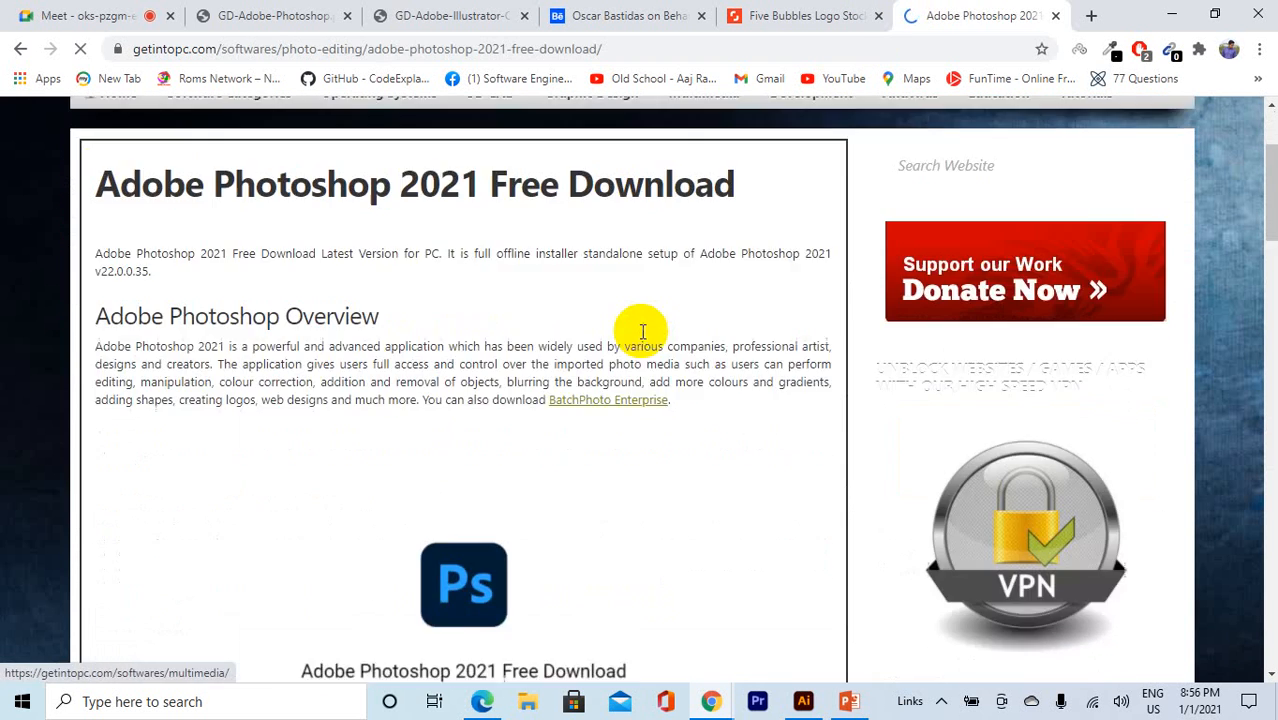
{"action": "scroll", "coordinate": [510, 336], "scroll_direction": "down", "scroll_amount": 8}
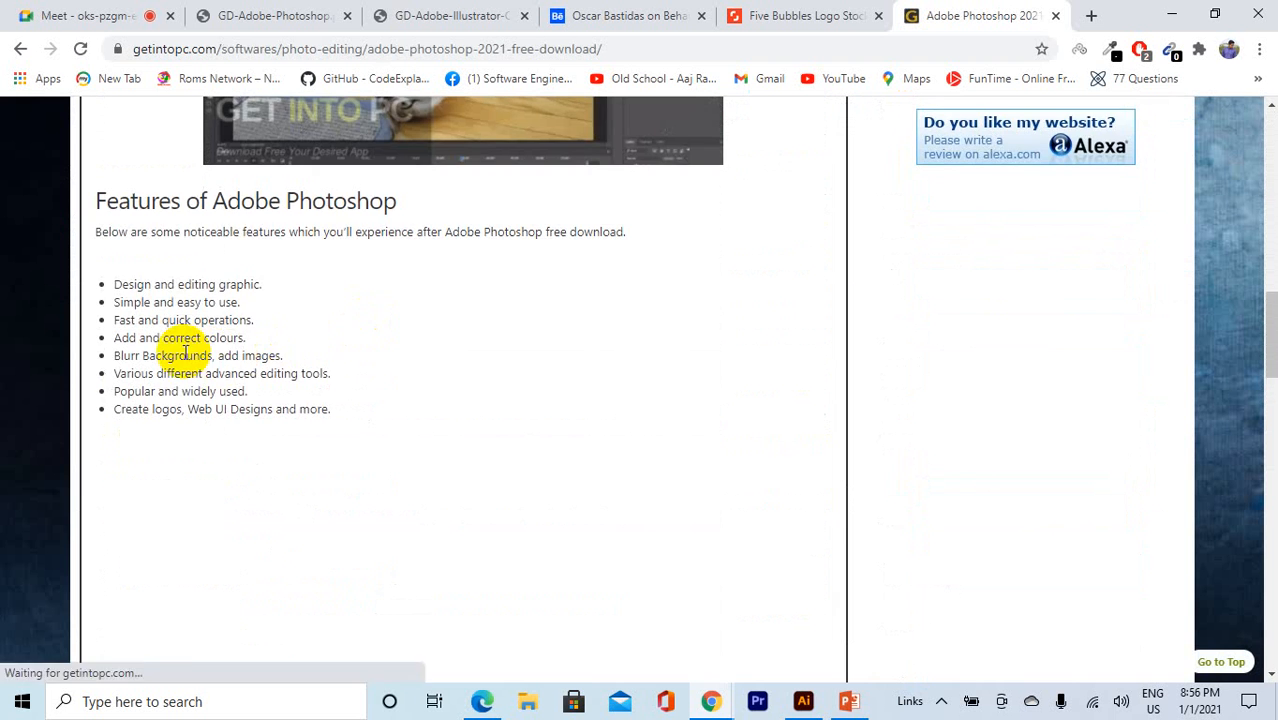
{"action": "scroll", "coordinate": [345, 325], "scroll_direction": "down", "scroll_amount": 3}
{"action": "scroll", "coordinate": [323, 312], "scroll_direction": "down", "scroll_amount": 3}
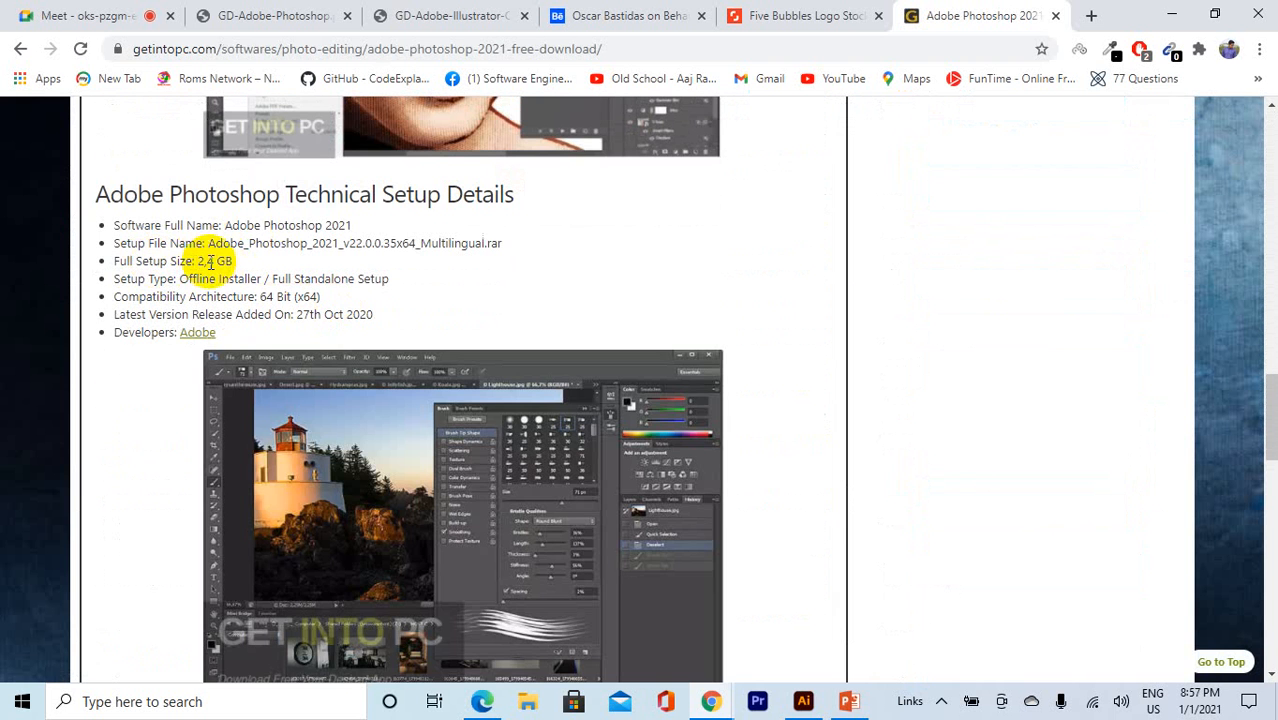
{"action": "left_click_drag", "start_coordinate": [198, 262], "coordinate": [236, 262]}
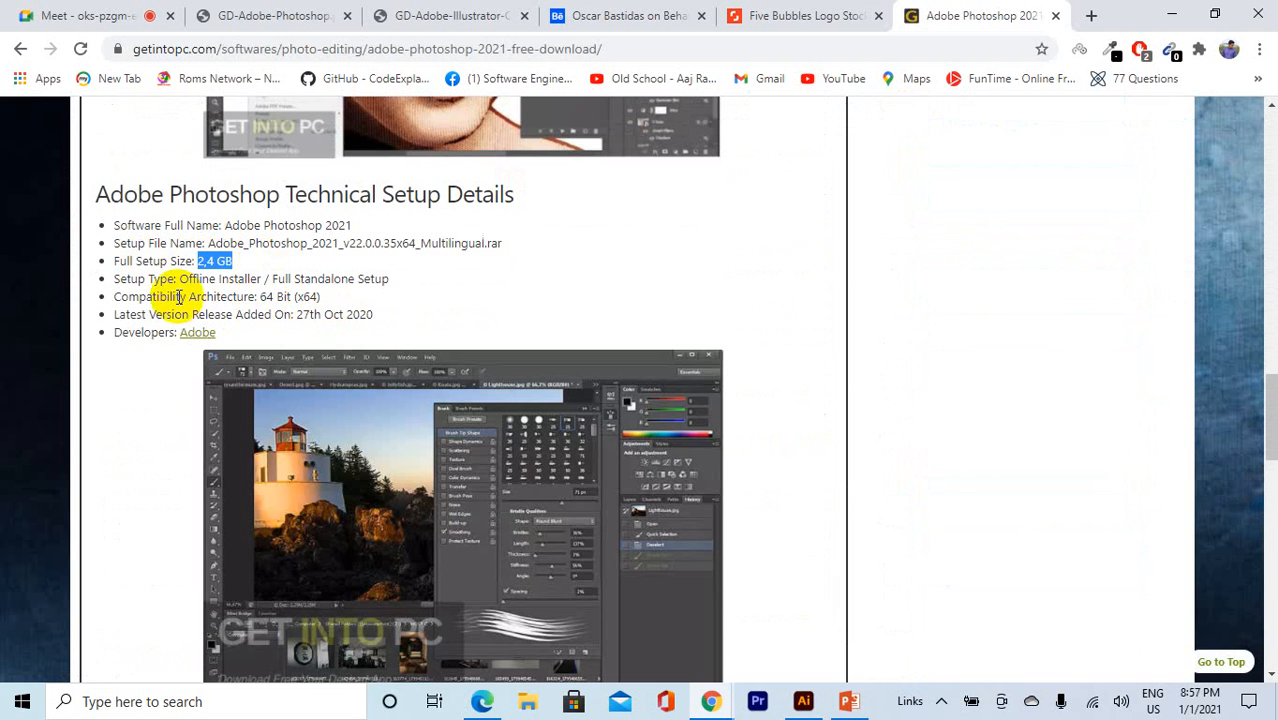
{"action": "left_click_drag", "start_coordinate": [260, 297], "coordinate": [311, 297]}
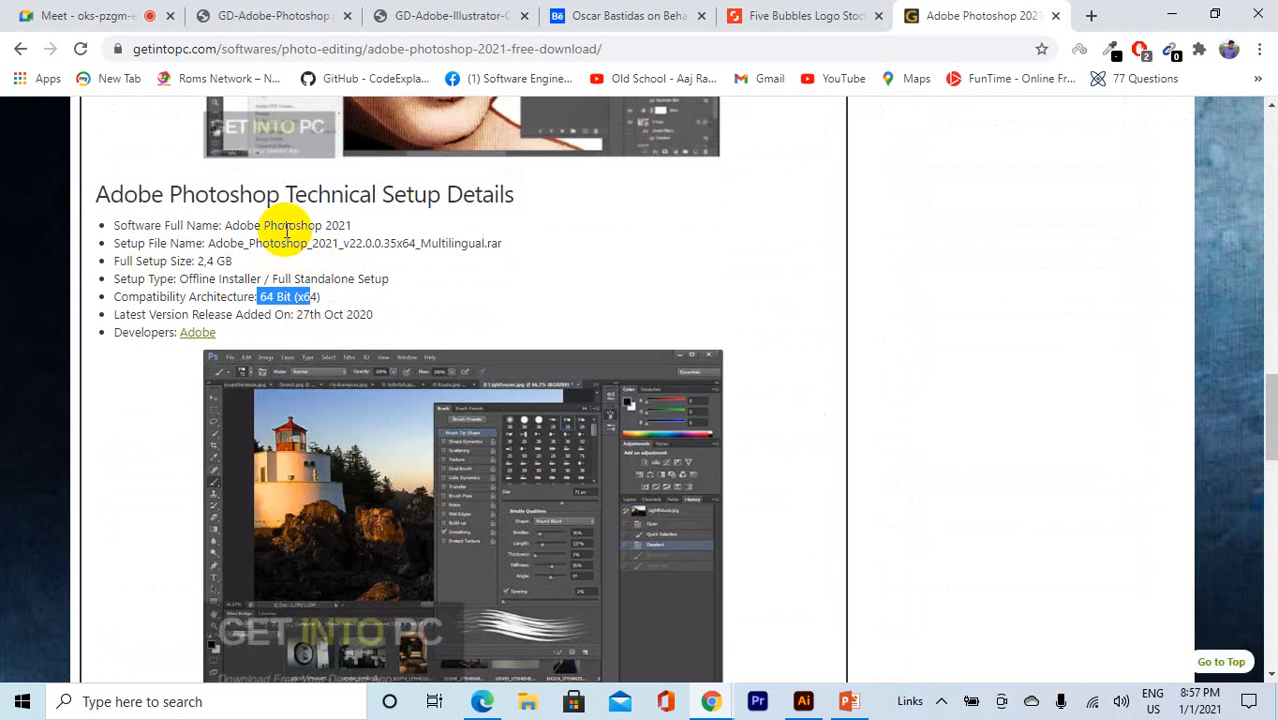
Step: Highlight the supported Windows versions and the whole system requirements list for Adobe Photoshop 2021, and show the download section
{"action": "scroll", "coordinate": [418, 265], "scroll_direction": "down", "scroll_amount": 1}
{"action": "scroll", "coordinate": [418, 265], "scroll_direction": "down", "scroll_amount": 5}
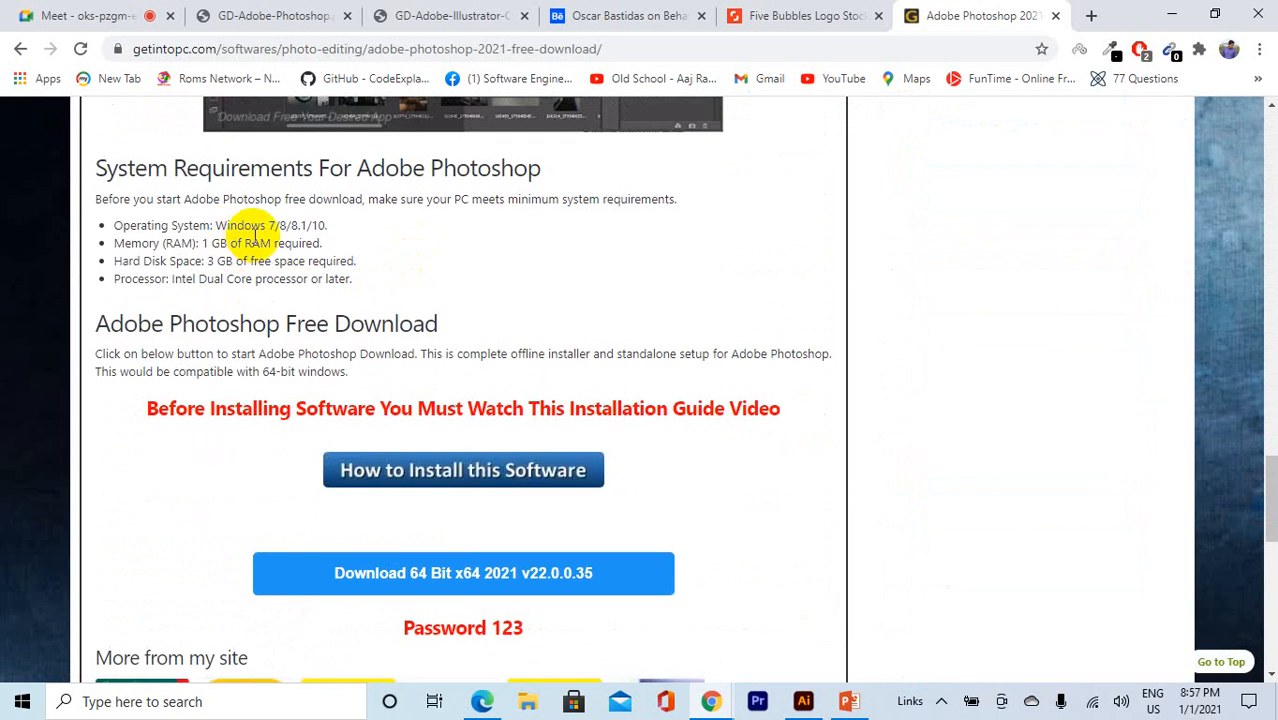
{"action": "left_click_drag", "start_coordinate": [268, 225], "coordinate": [311, 226]}
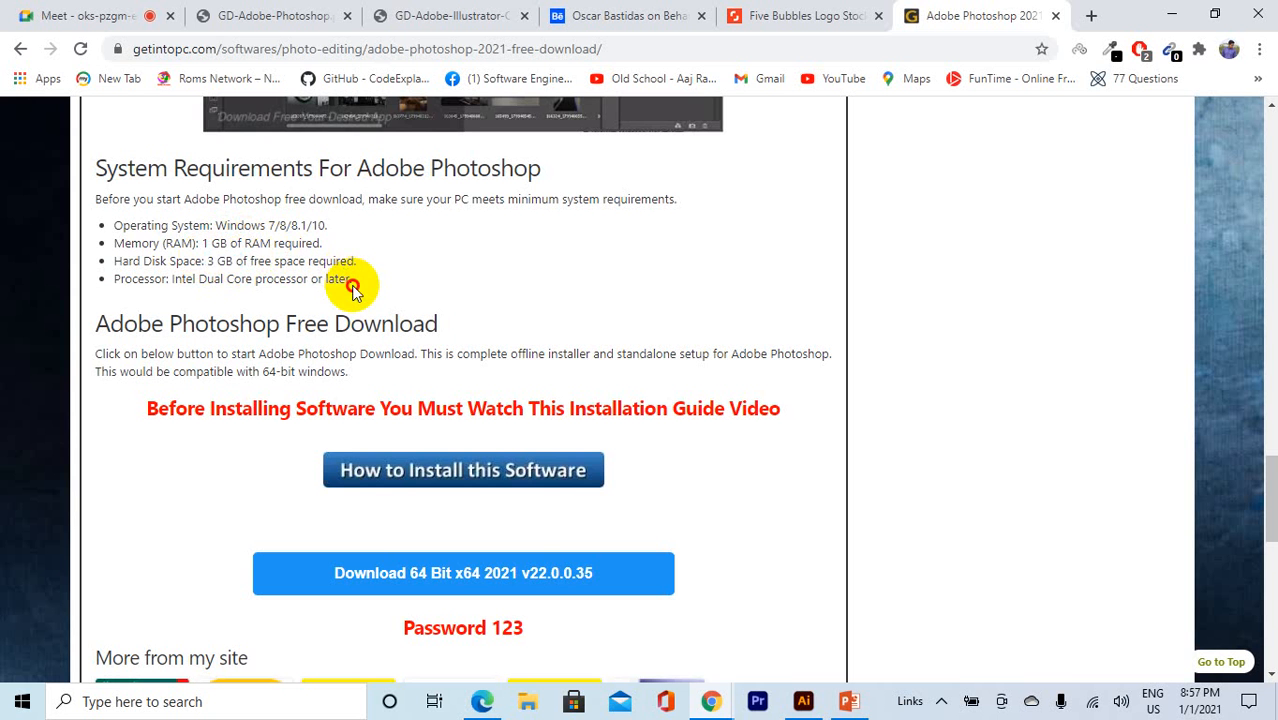
{"action": "left_click_drag", "start_coordinate": [352, 290], "coordinate": [157, 199]}
{"action": "scroll", "coordinate": [420, 308], "scroll_direction": "down", "scroll_amount": 3}
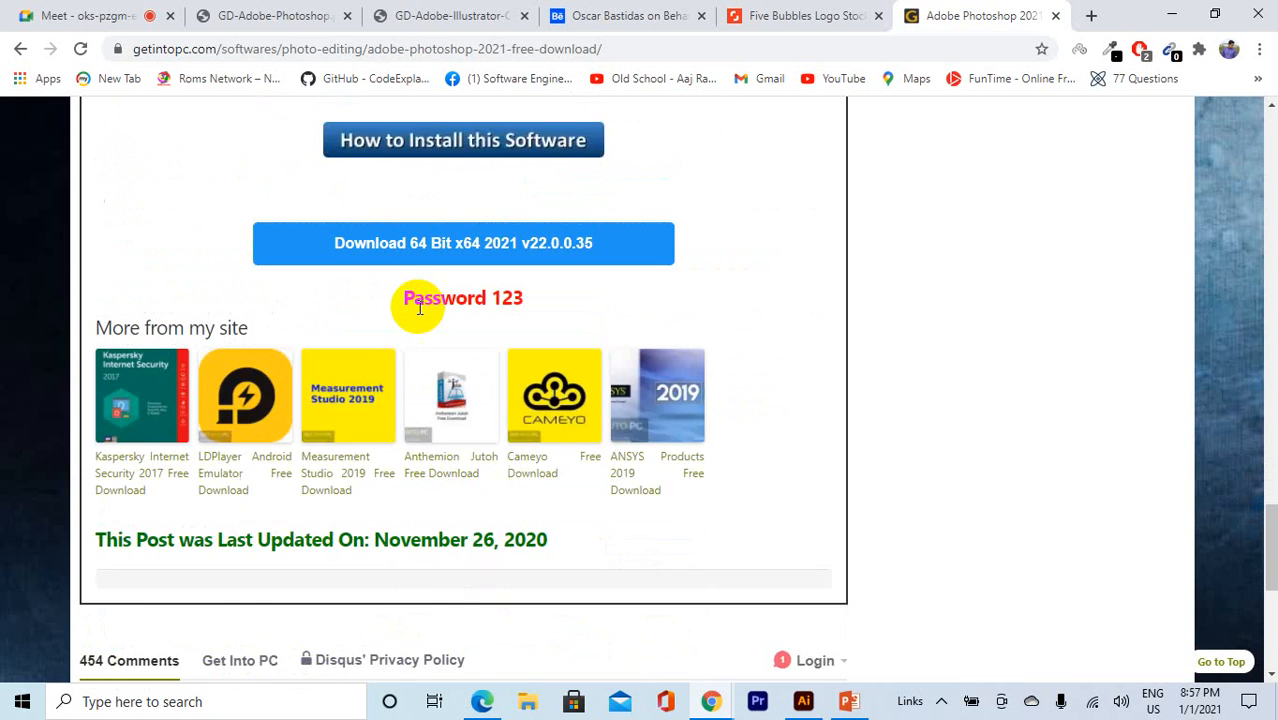
{"action": "scroll", "coordinate": [419, 309], "scroll_direction": "up", "scroll_amount": 7}
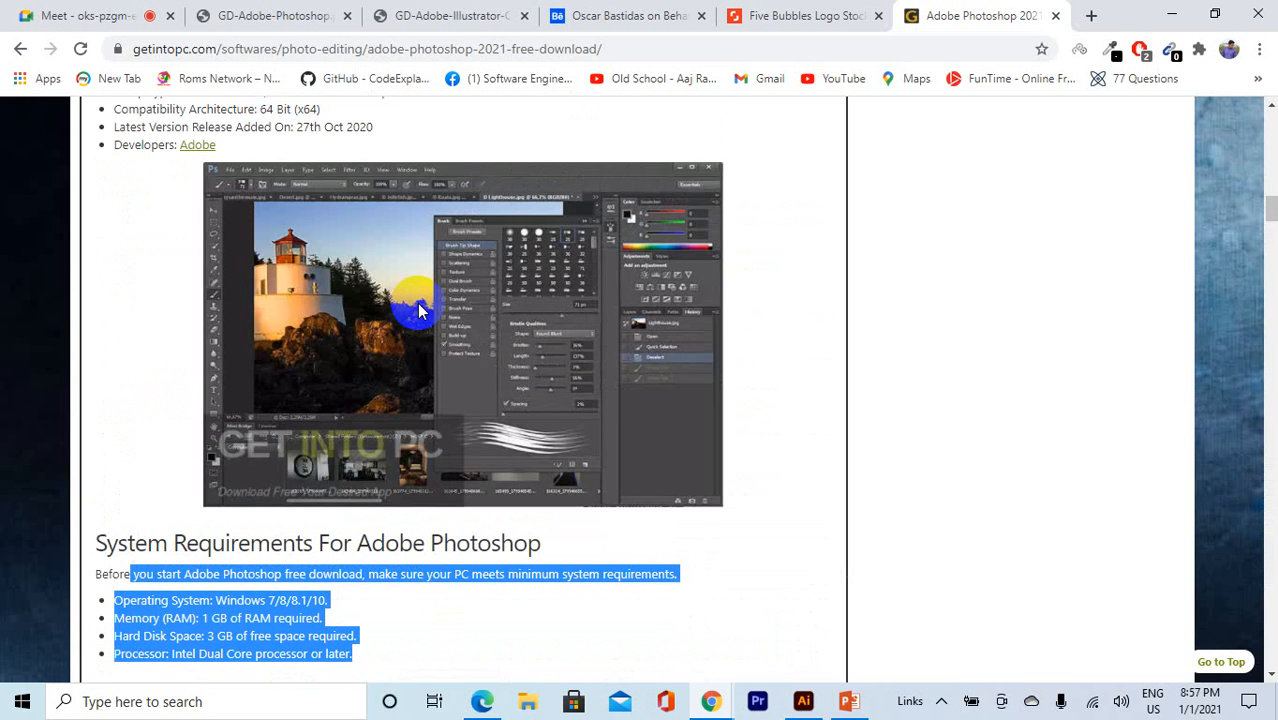
{"action": "scroll", "coordinate": [479, 284], "scroll_direction": "up", "scroll_amount": 2}
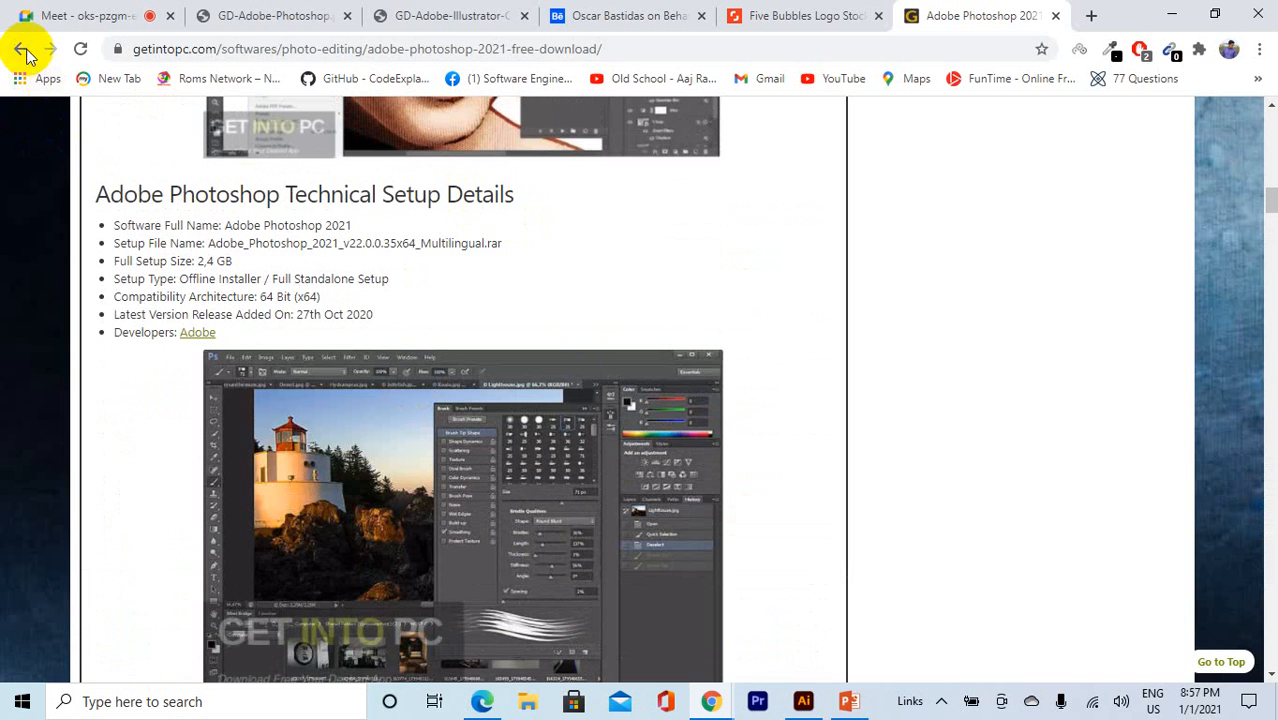
Step: Return to the "adobe photoshop" search results and look through the older Photoshop versions on pages 1 and 2
{"action": "left_click", "coordinate": [21, 49]}
{"action": "scroll", "coordinate": [522, 308], "scroll_direction": "down", "scroll_amount": 7}
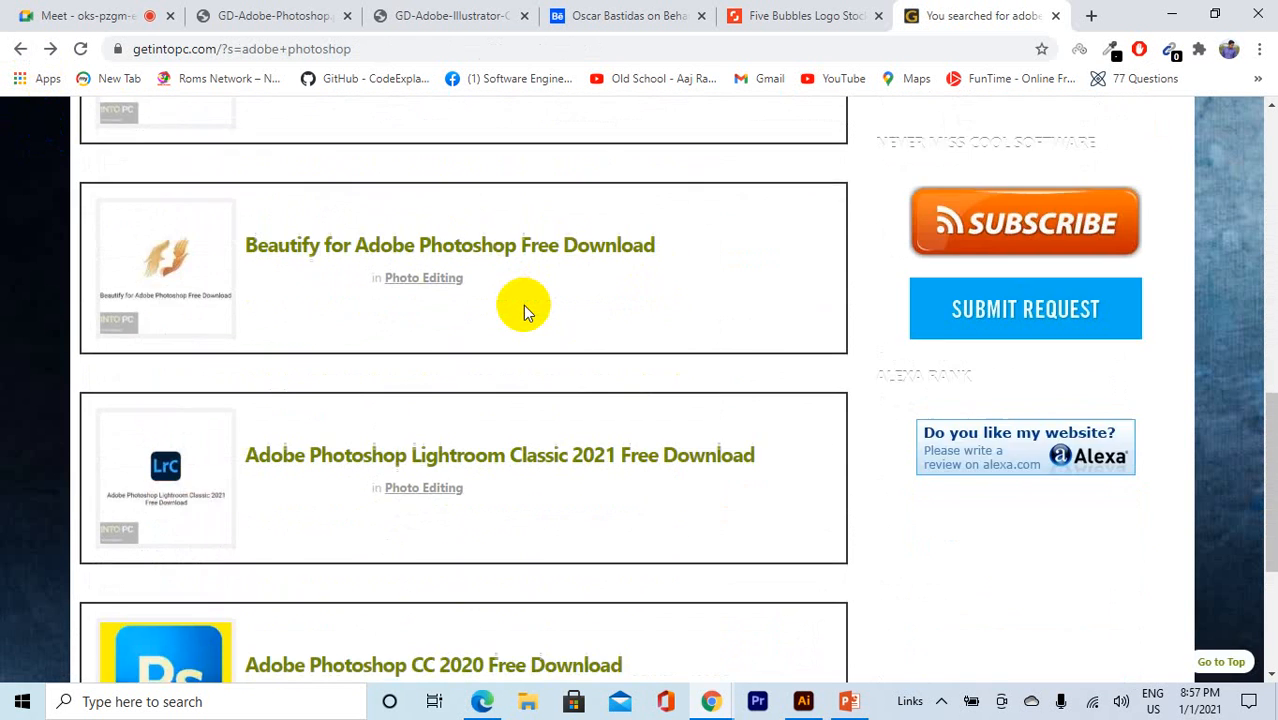
{"action": "scroll", "coordinate": [525, 300], "scroll_direction": "down", "scroll_amount": 1}
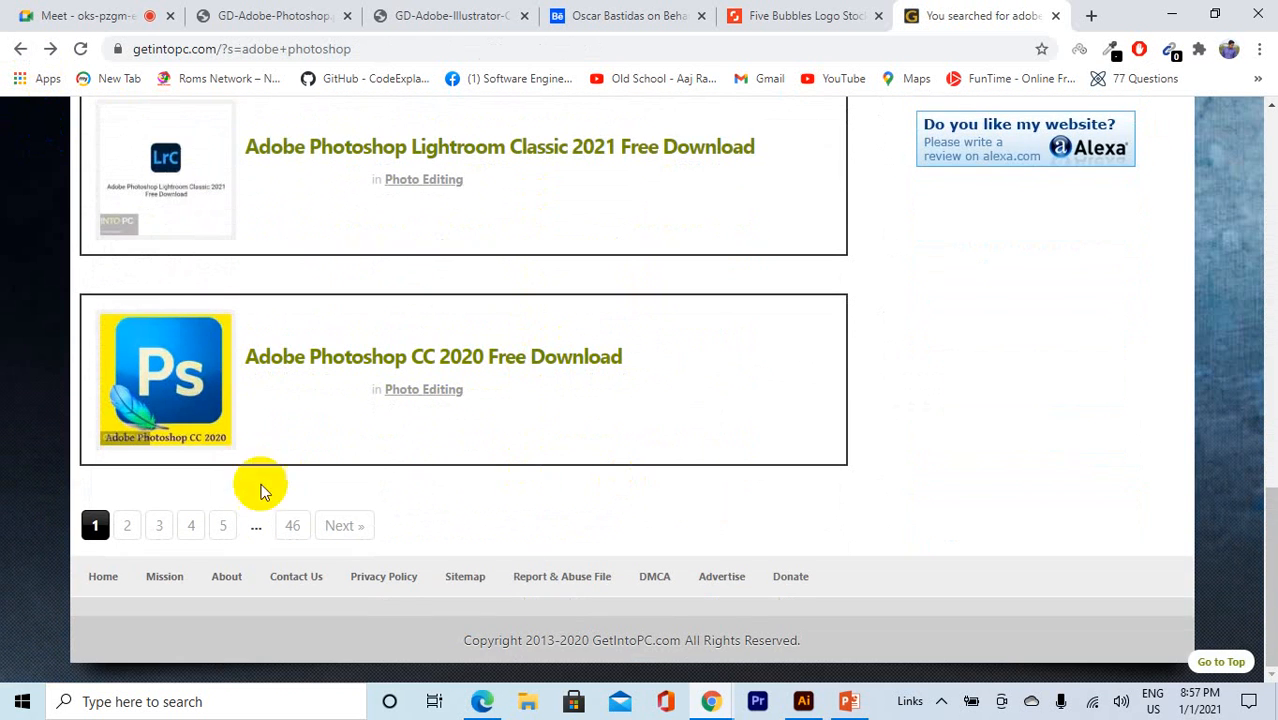
{"action": "left_click", "coordinate": [133, 535]}
{"action": "scroll", "coordinate": [737, 201], "scroll_direction": "down", "scroll_amount": 5}
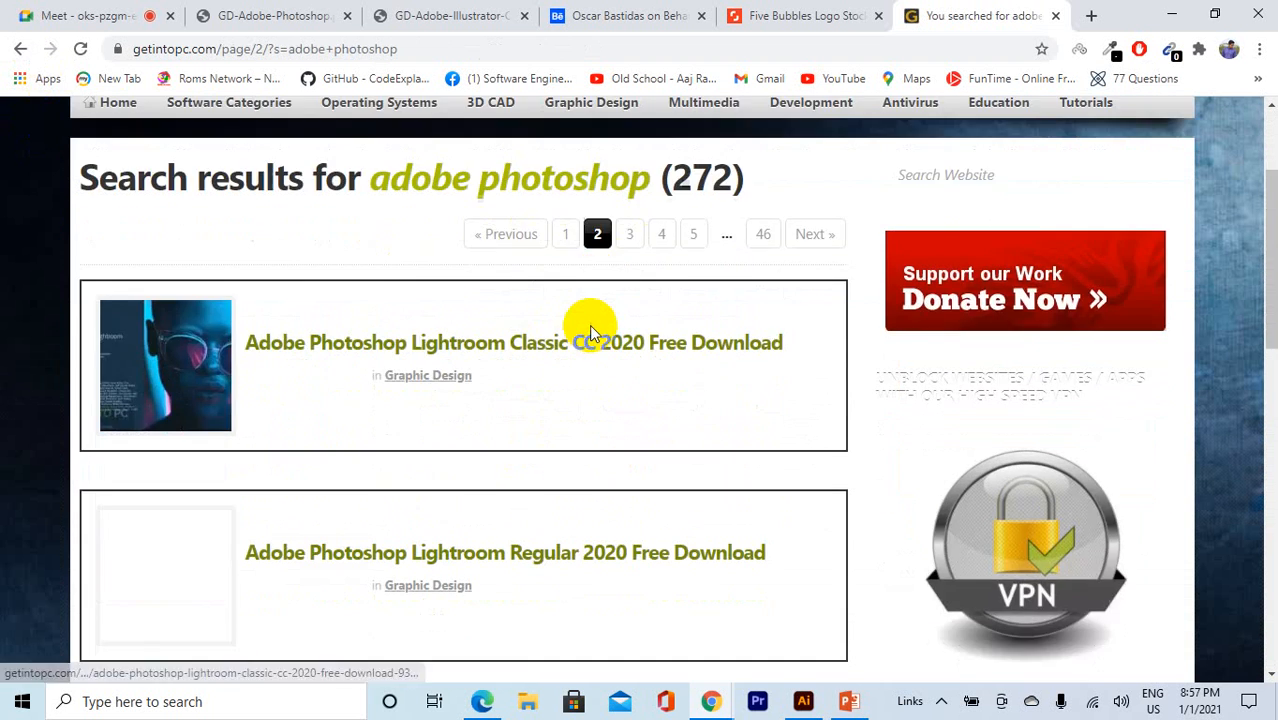
{"action": "scroll", "coordinate": [585, 345], "scroll_direction": "down", "scroll_amount": 4}
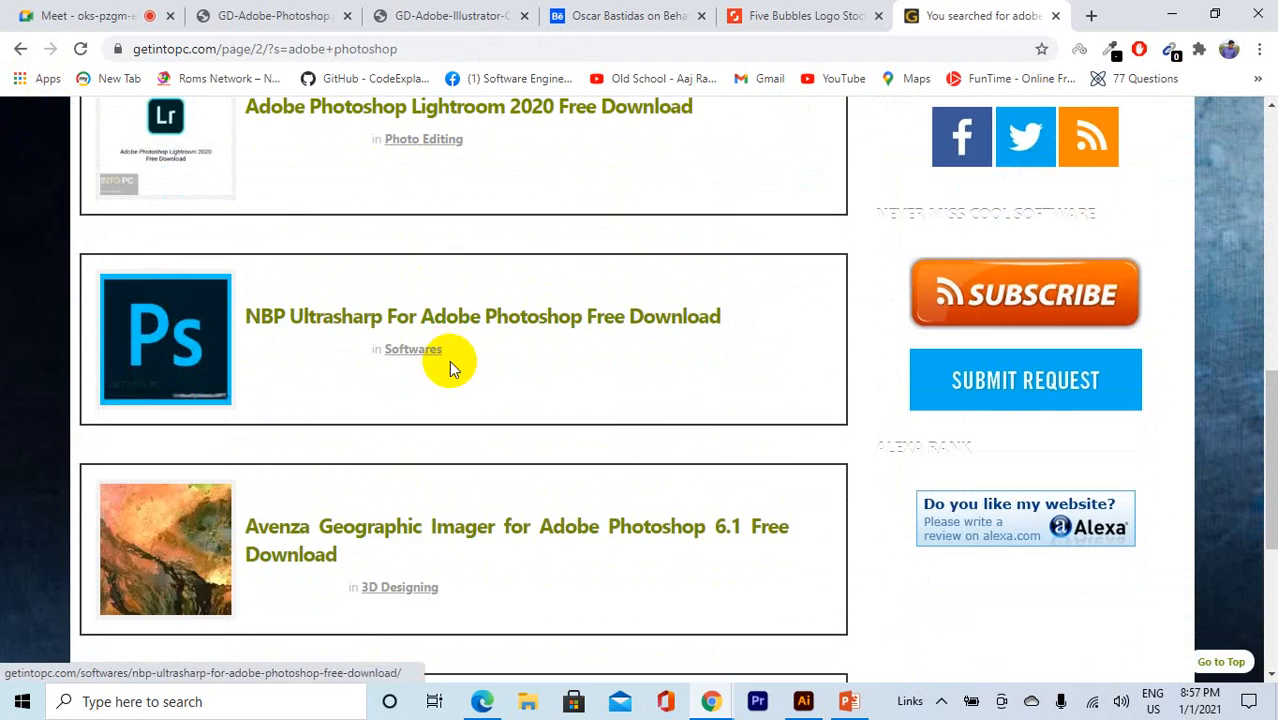
{"action": "scroll", "coordinate": [575, 338], "scroll_direction": "down", "scroll_amount": 4}
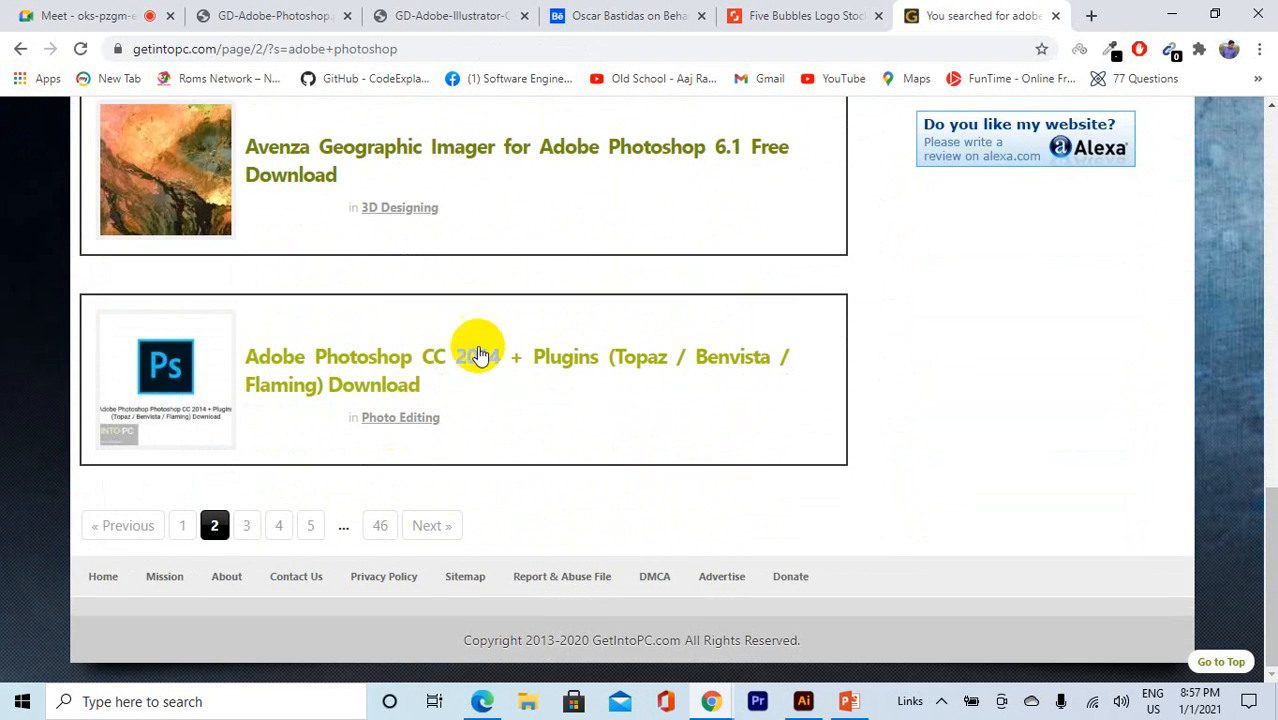
Step: Open page 3 of the search results and look over the Photoshop versions listed there
{"action": "left_click", "coordinate": [245, 526]}
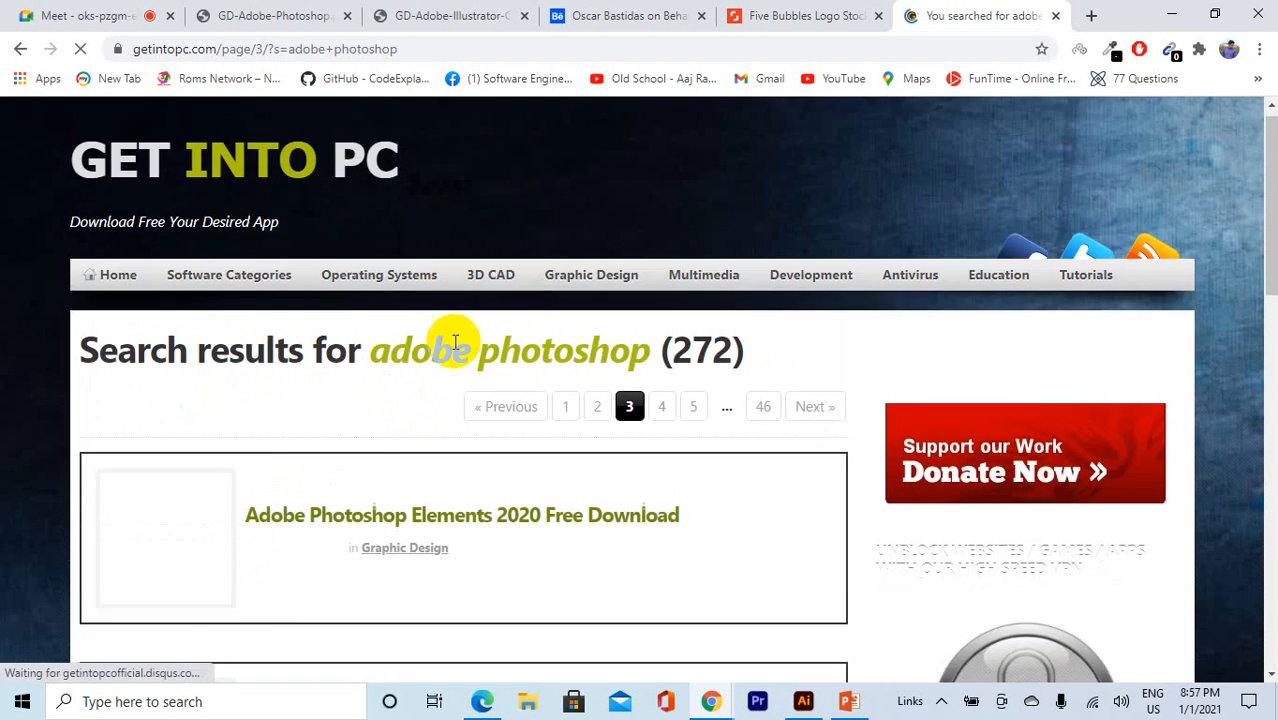
{"action": "scroll", "coordinate": [456, 342], "scroll_direction": "down", "scroll_amount": 3}
{"action": "scroll", "coordinate": [455, 342], "scroll_direction": "down", "scroll_amount": 5}
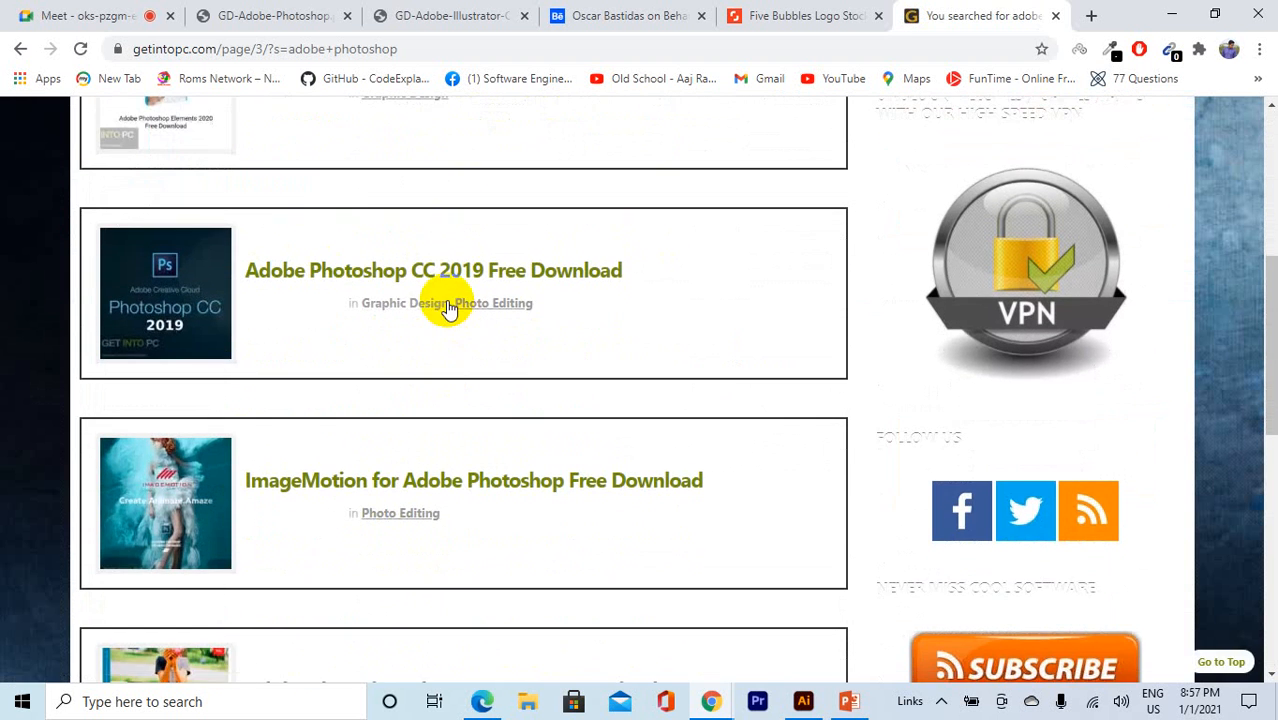
{"action": "scroll", "coordinate": [448, 307], "scroll_direction": "up", "scroll_amount": 8}
{"action": "scroll", "coordinate": [902, 349], "scroll_direction": "down", "scroll_amount": 1}
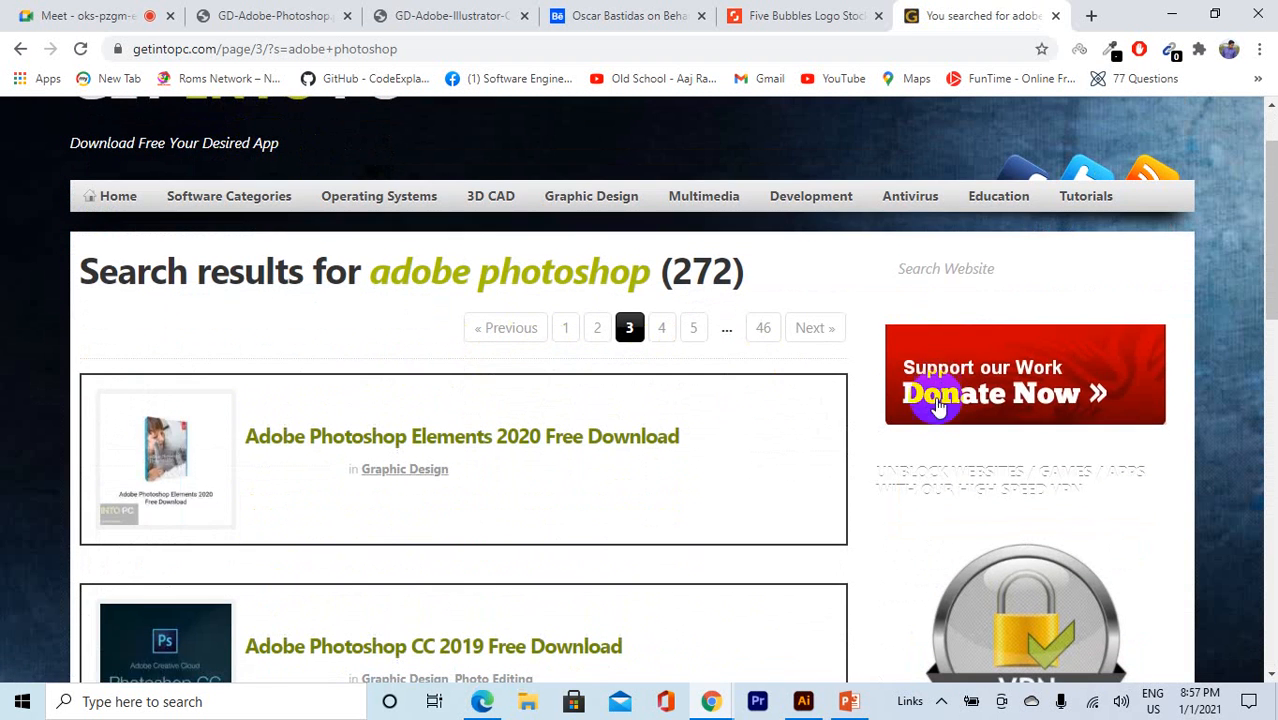
Step: Search the website for "adobe photoshop cs6"
{"action": "left_click", "coordinate": [965, 272]}
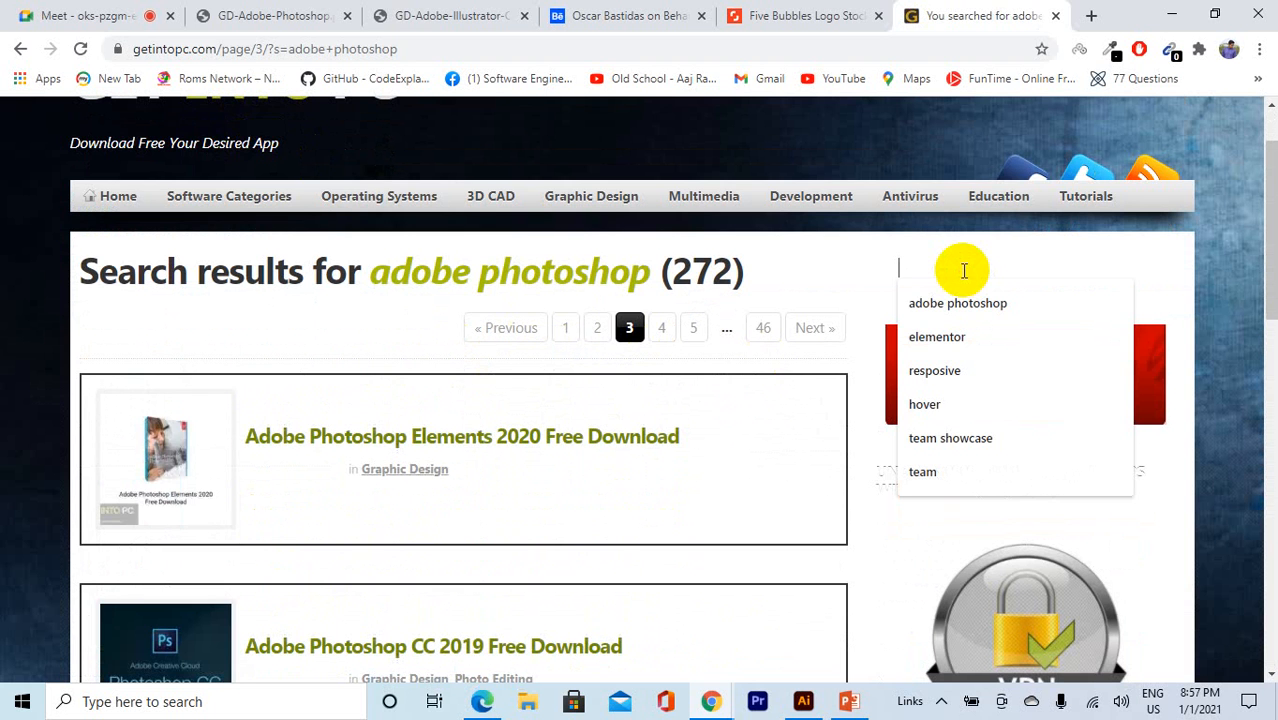
{"action": "left_click", "coordinate": [971, 290]}
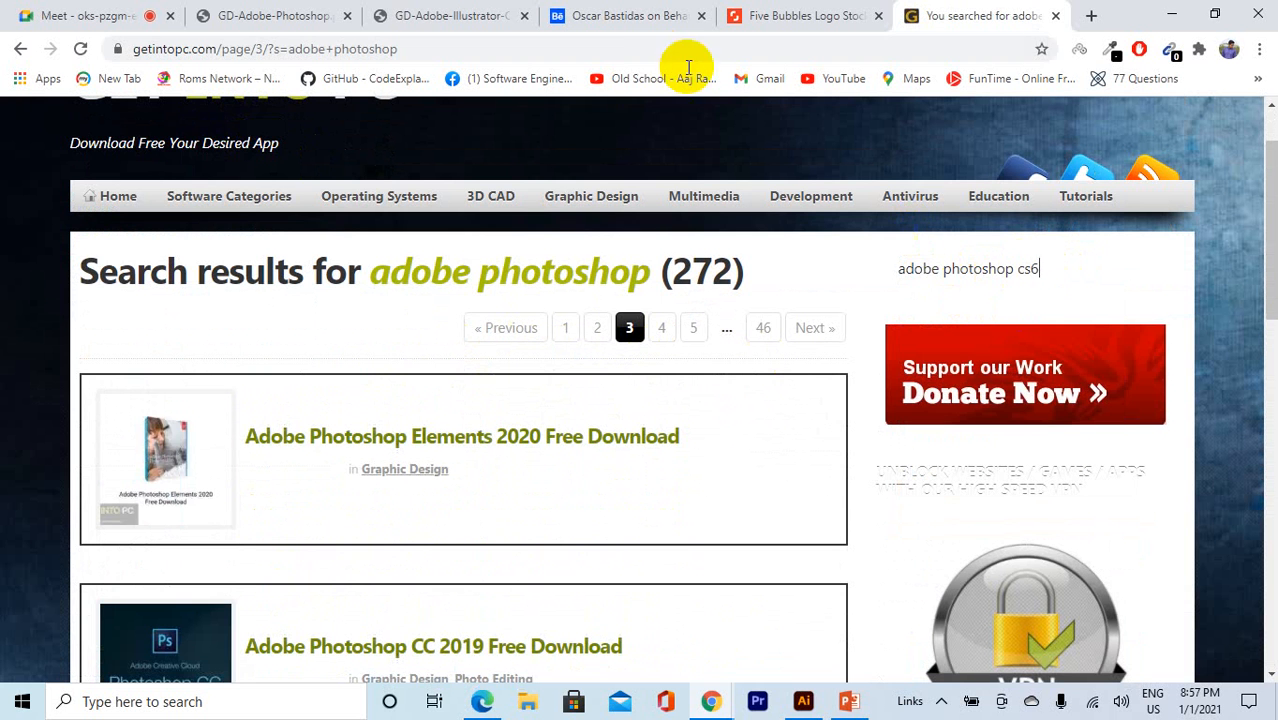
{"action": "key", "text": "Return"}
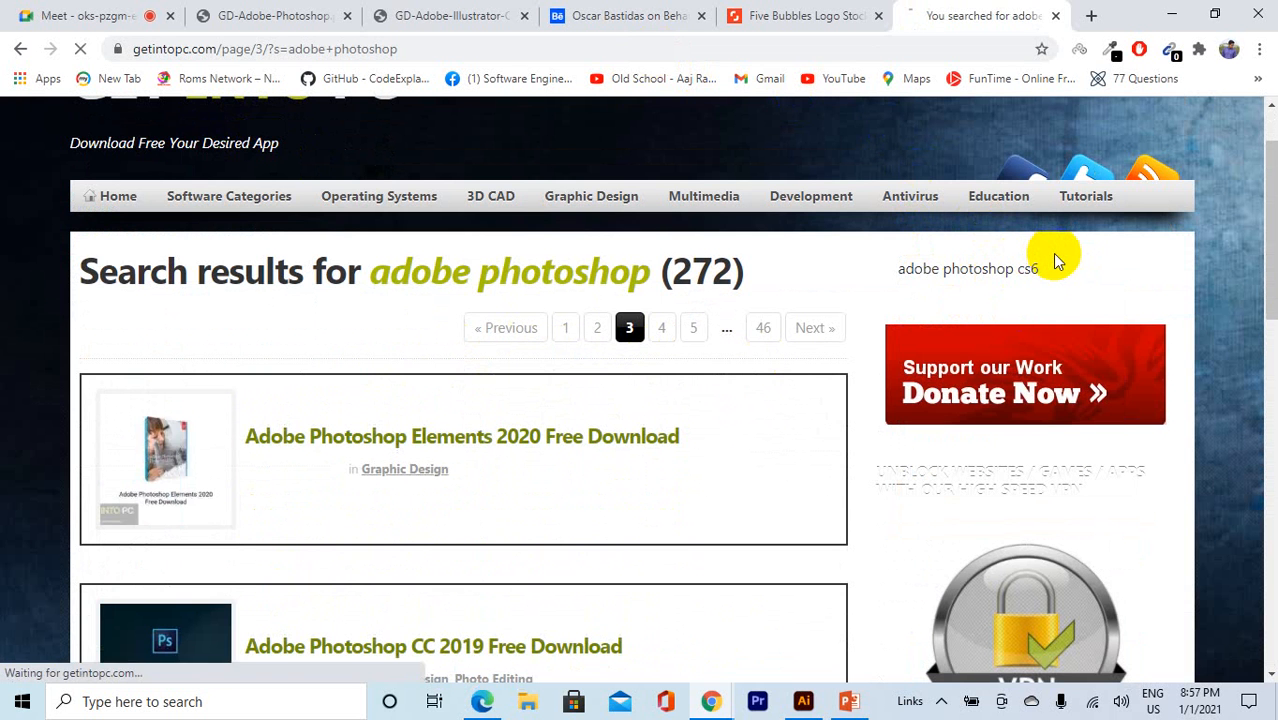
Step: Open the Adobe Photoshop Portable CS6 Free Download page from the search results
{"action": "scroll", "coordinate": [488, 359], "scroll_direction": "down", "scroll_amount": 2}
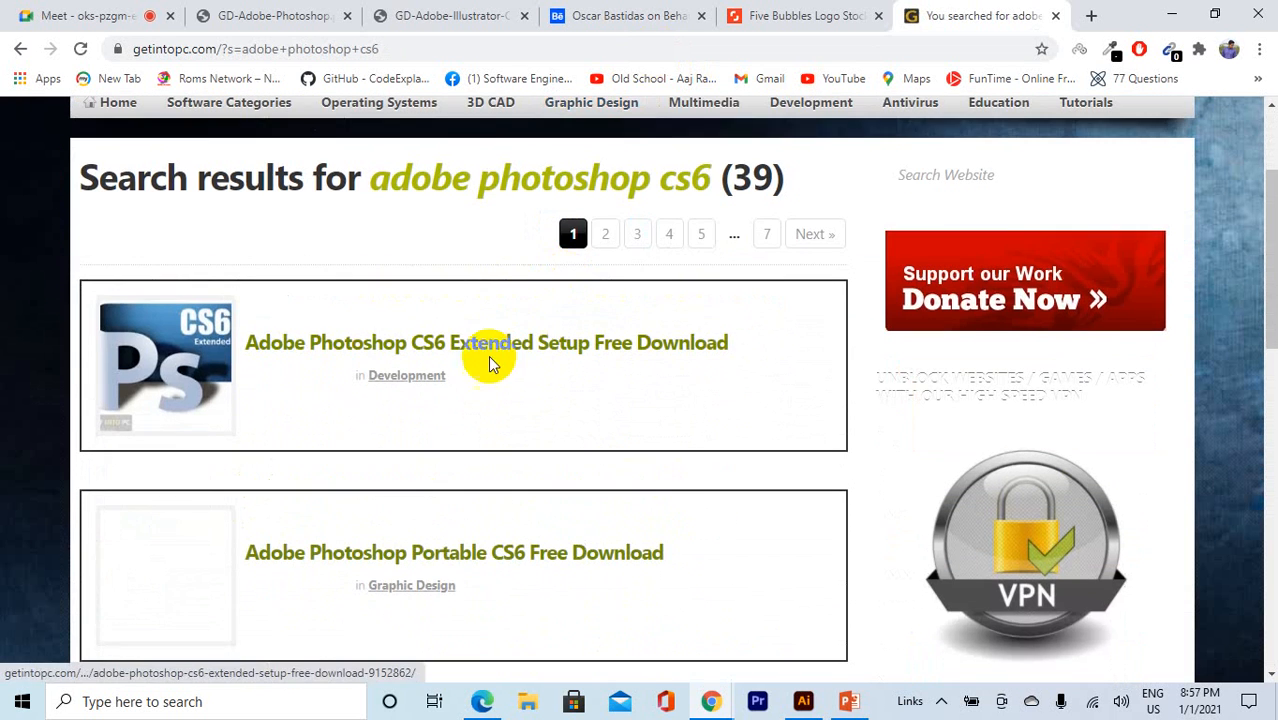
{"action": "scroll", "coordinate": [420, 405], "scroll_direction": "down", "scroll_amount": 2}
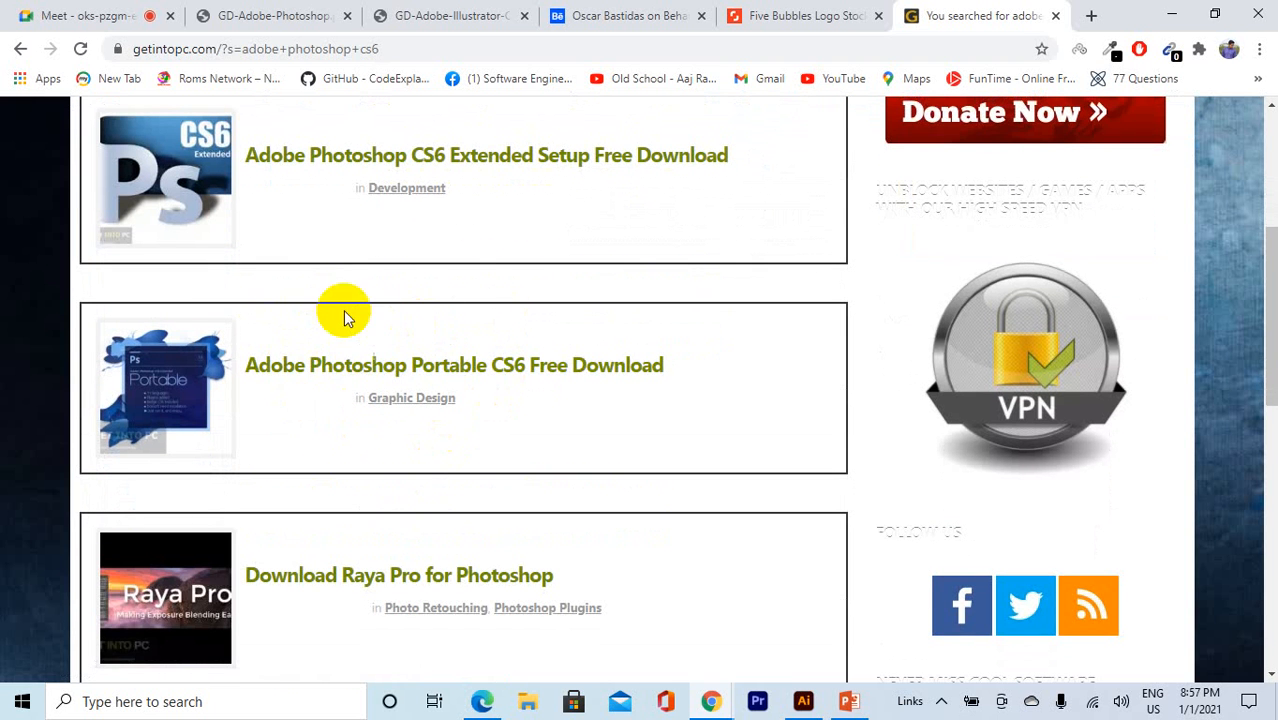
{"action": "left_click", "coordinate": [360, 366]}
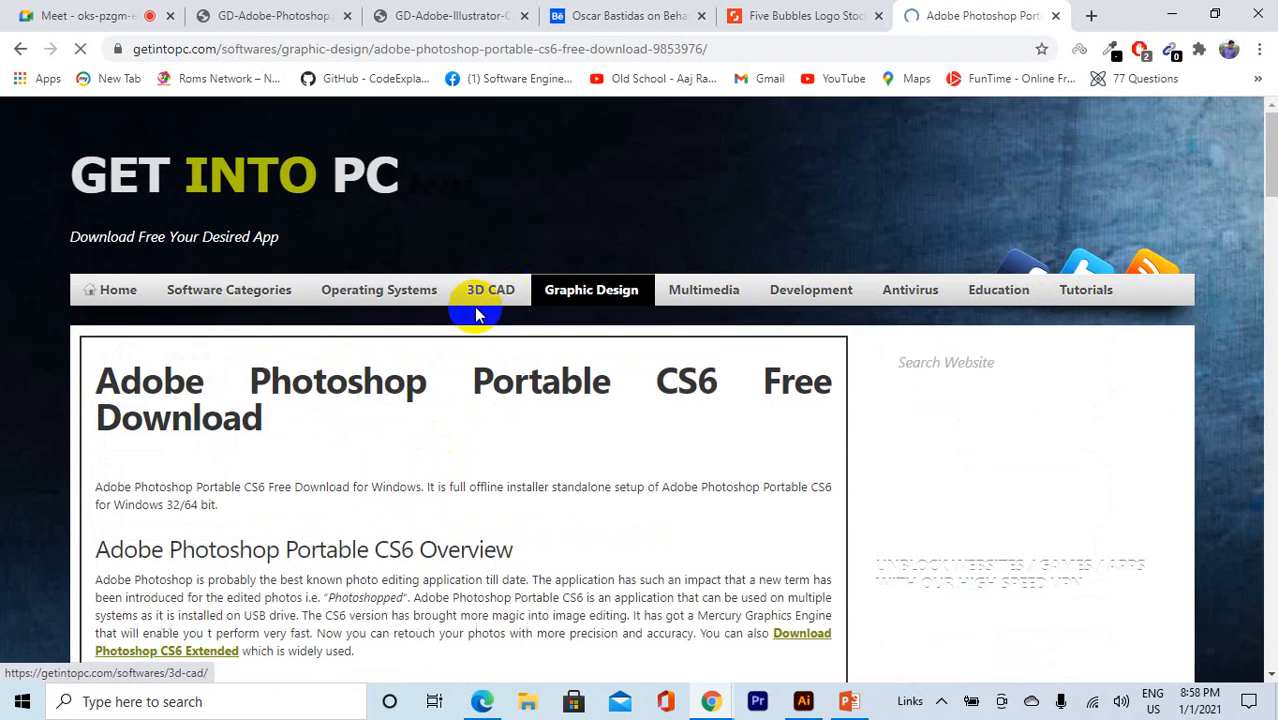
Step: Highlight the full setup size and the 32-bit and 64-bit compatibility in the Portable CS6 technical setup details
{"action": "scroll", "coordinate": [462, 313], "scroll_direction": "down", "scroll_amount": 4}
{"action": "scroll", "coordinate": [462, 313], "scroll_direction": "down", "scroll_amount": 15}
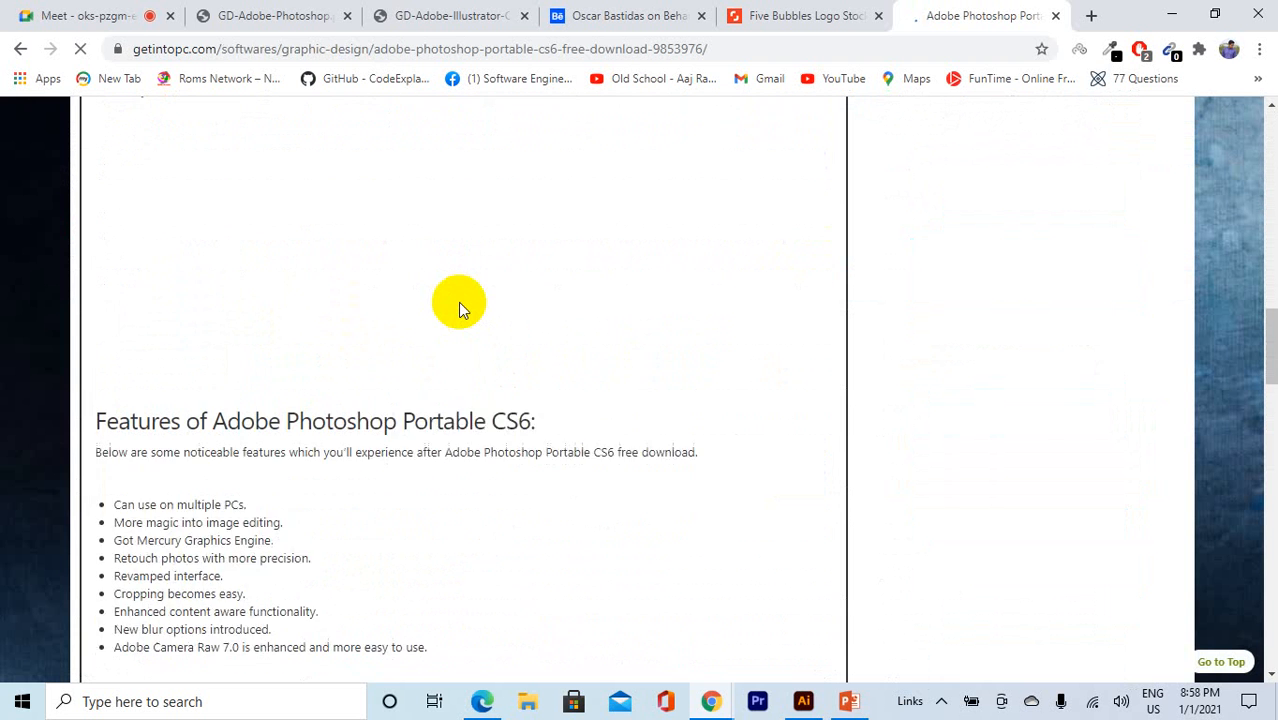
{"action": "scroll", "coordinate": [226, 265], "scroll_direction": "down", "scroll_amount": 5}
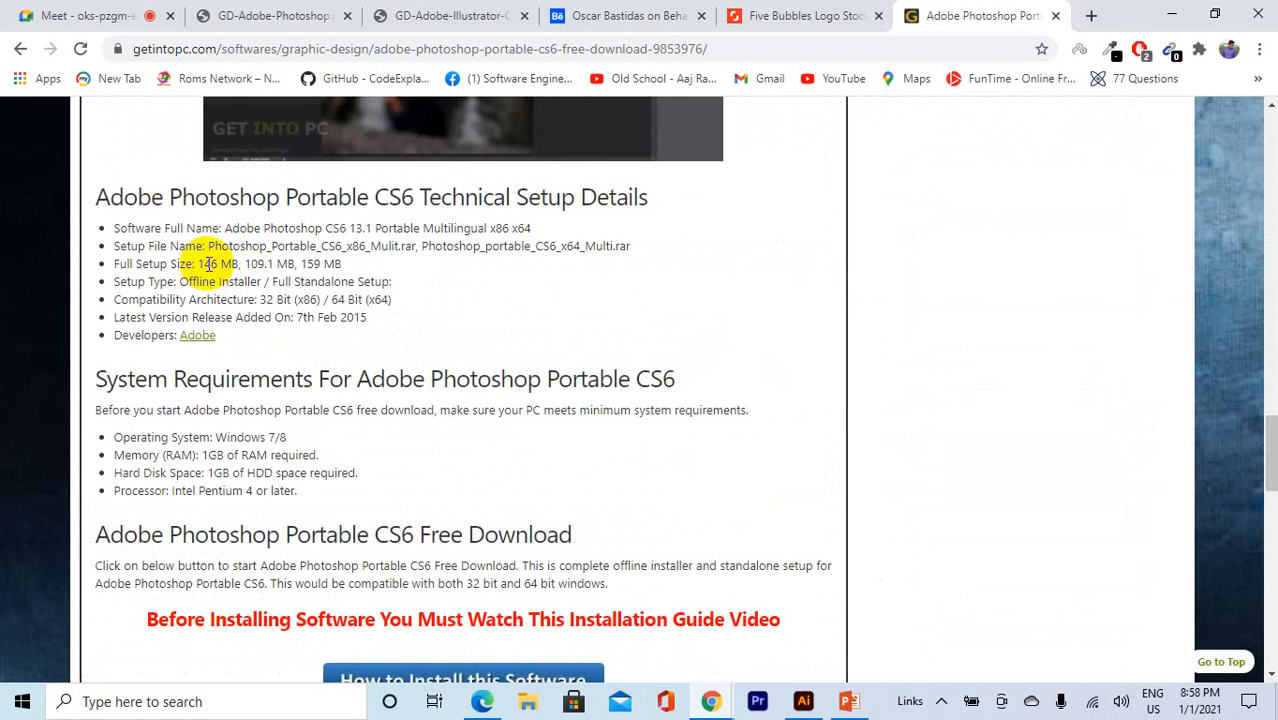
{"action": "left_click_drag", "start_coordinate": [197, 264], "coordinate": [286, 264]}
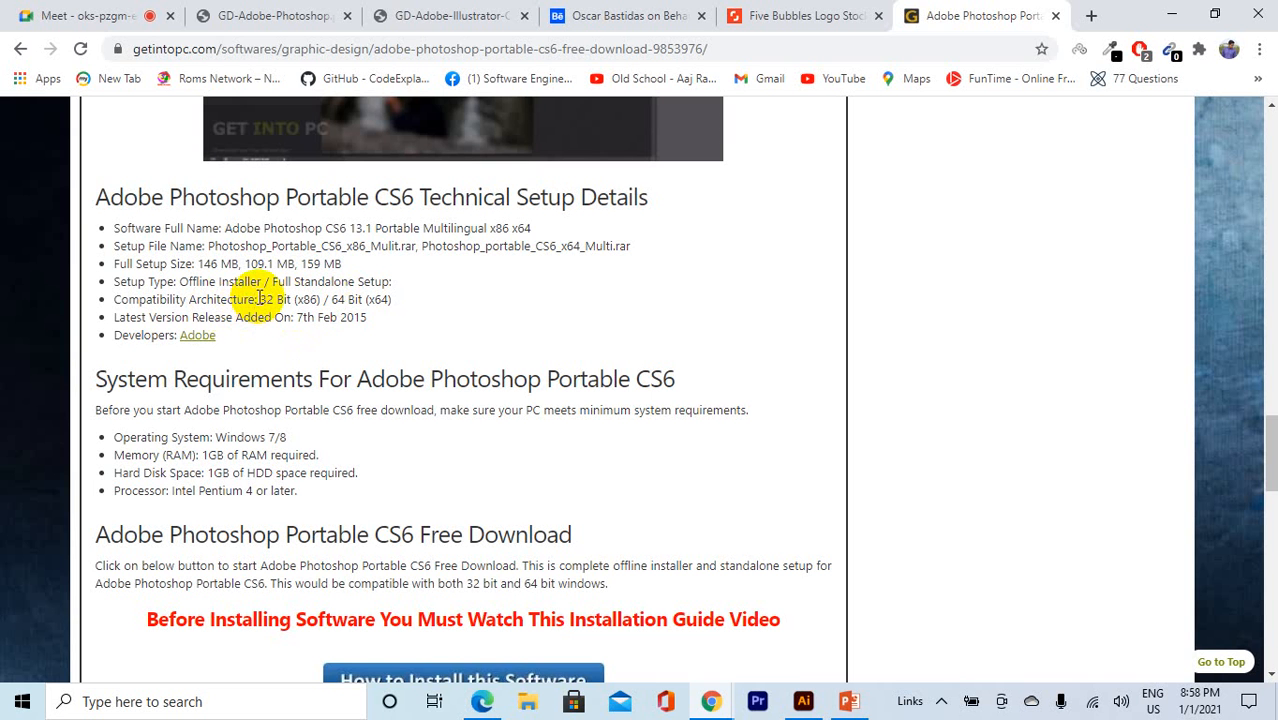
{"action": "left_click_drag", "start_coordinate": [260, 298], "coordinate": [332, 302]}
{"action": "left_click", "coordinate": [344, 303]}
{"action": "scroll", "coordinate": [275, 362], "scroll_direction": "down", "scroll_amount": 1}
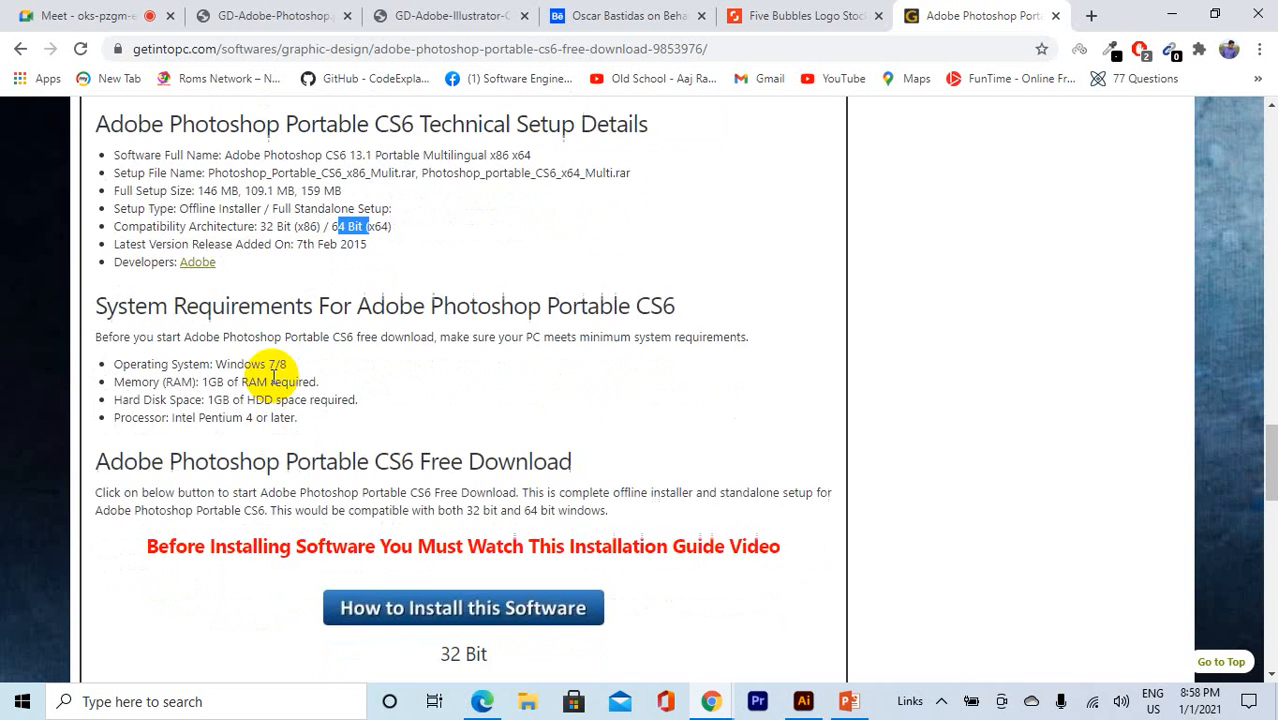
Step: Highlight the Windows version and the processor requirement in the system requirements for Adobe Photoshop Portable CS6
{"action": "left_click_drag", "start_coordinate": [276, 343], "coordinate": [266, 344]}
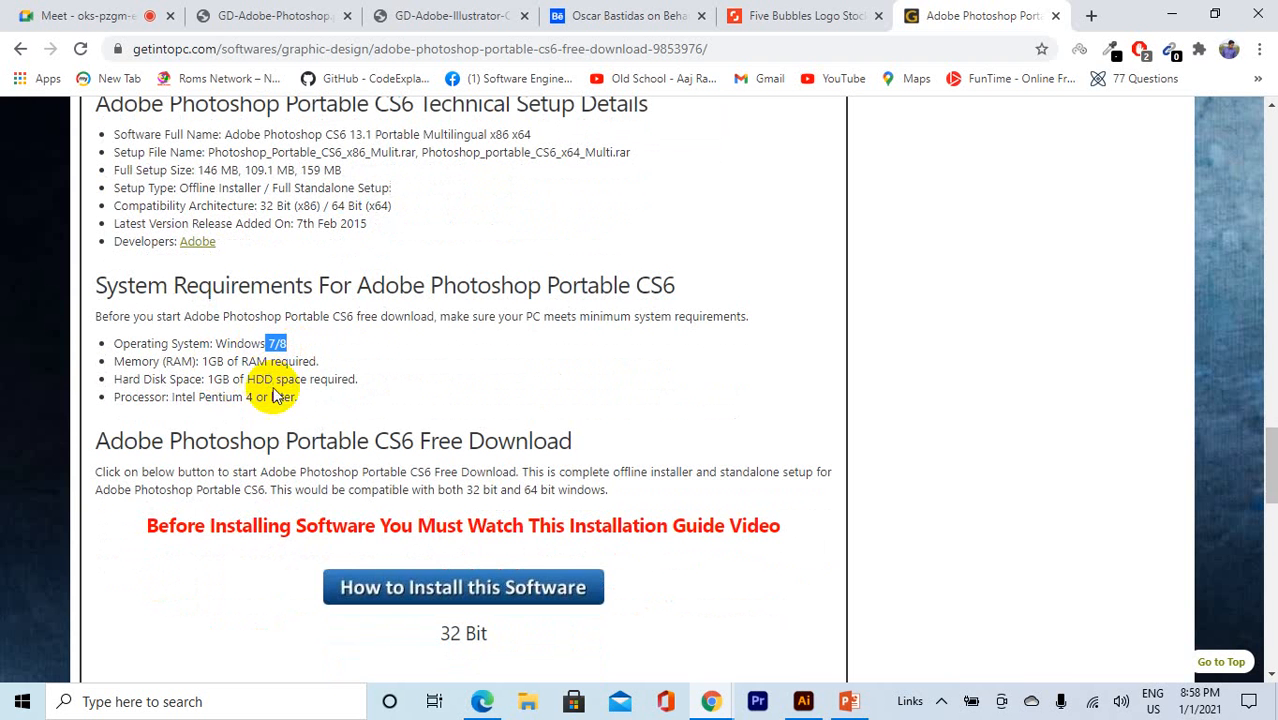
{"action": "left_click_drag", "start_coordinate": [293, 397], "coordinate": [215, 394]}
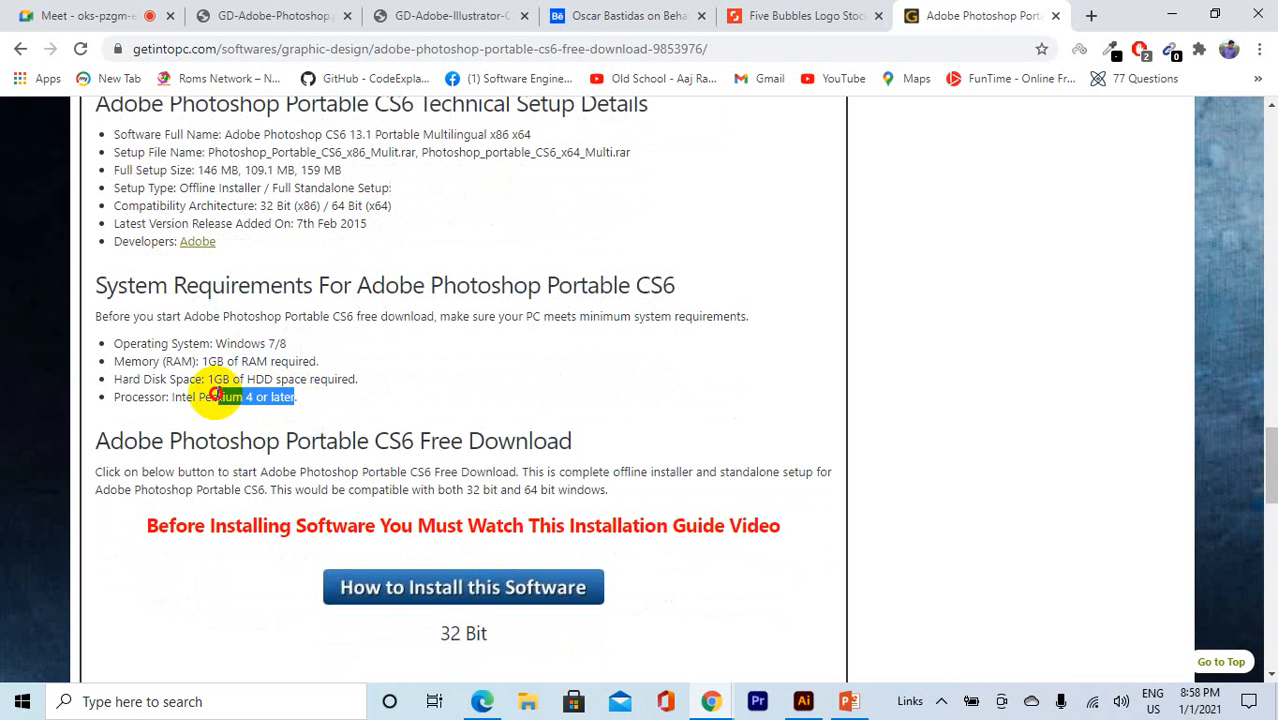
{"action": "left_click", "coordinate": [318, 392]}
{"action": "scroll", "coordinate": [528, 285], "scroll_direction": "up", "scroll_amount": 5}
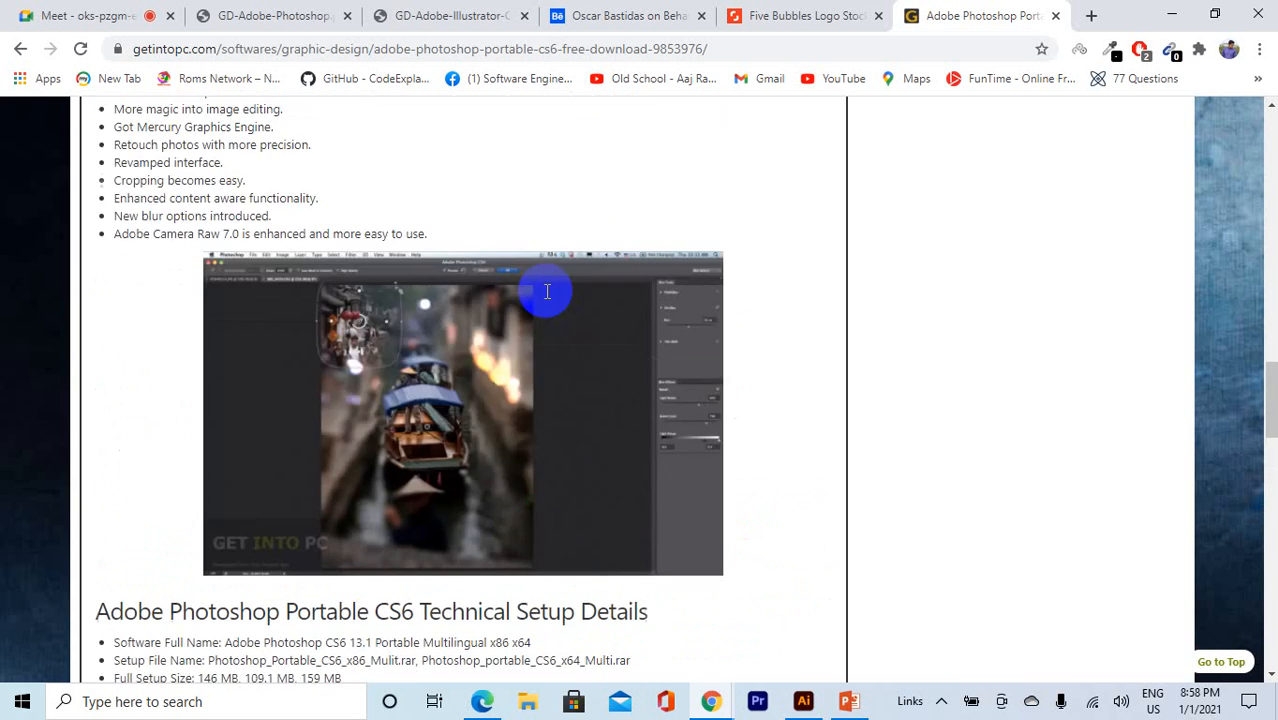
{"action": "scroll", "coordinate": [547, 291], "scroll_direction": "up", "scroll_amount": 10}
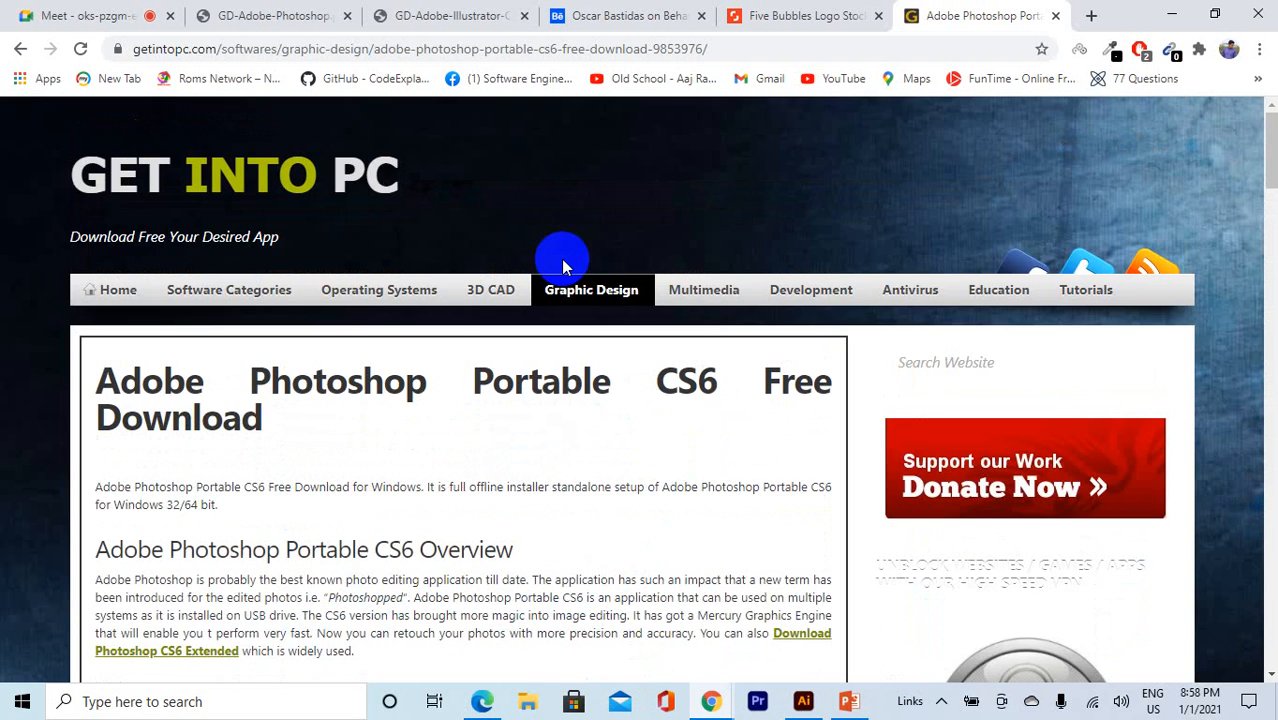
Step: Check the participants in the Google Meet call, then look over the Photoshop Portable CS6 page again
{"action": "left_click", "coordinate": [112, 15]}
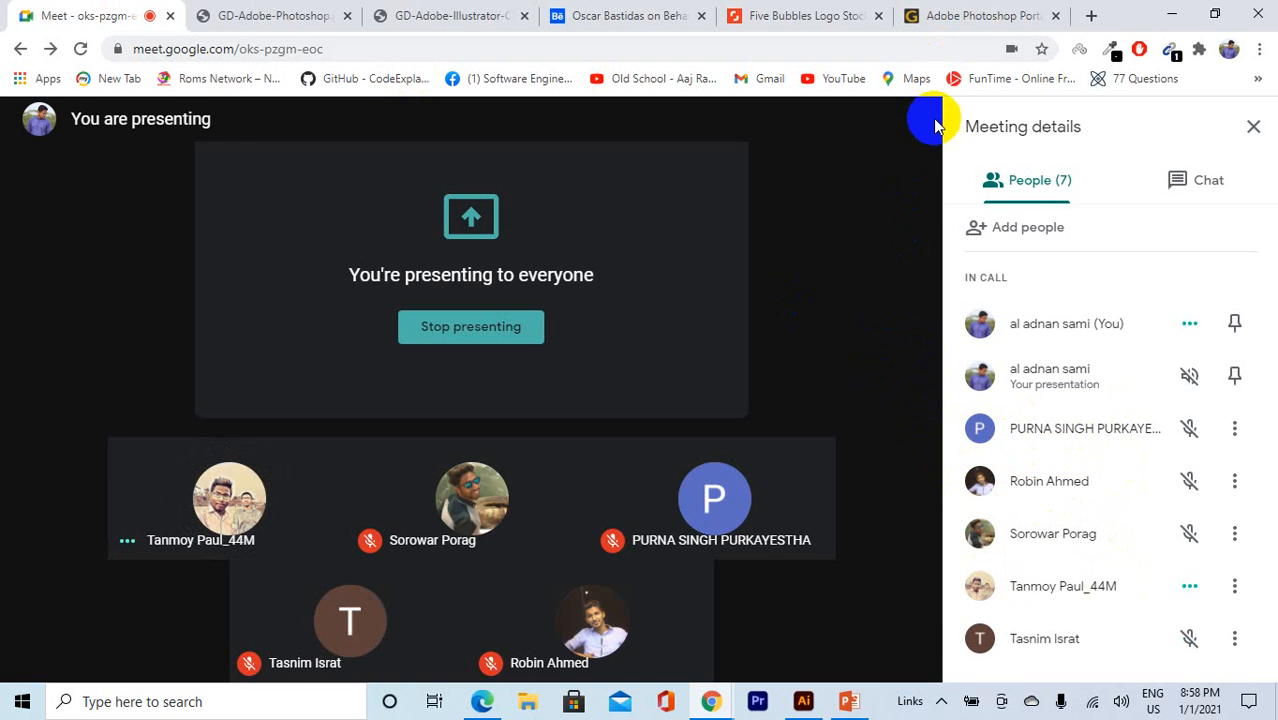
{"action": "left_click", "coordinate": [962, 10]}
{"action": "scroll", "coordinate": [636, 435], "scroll_direction": "down", "scroll_amount": 5}
{"action": "scroll", "coordinate": [636, 433], "scroll_direction": "up", "scroll_amount": 5}
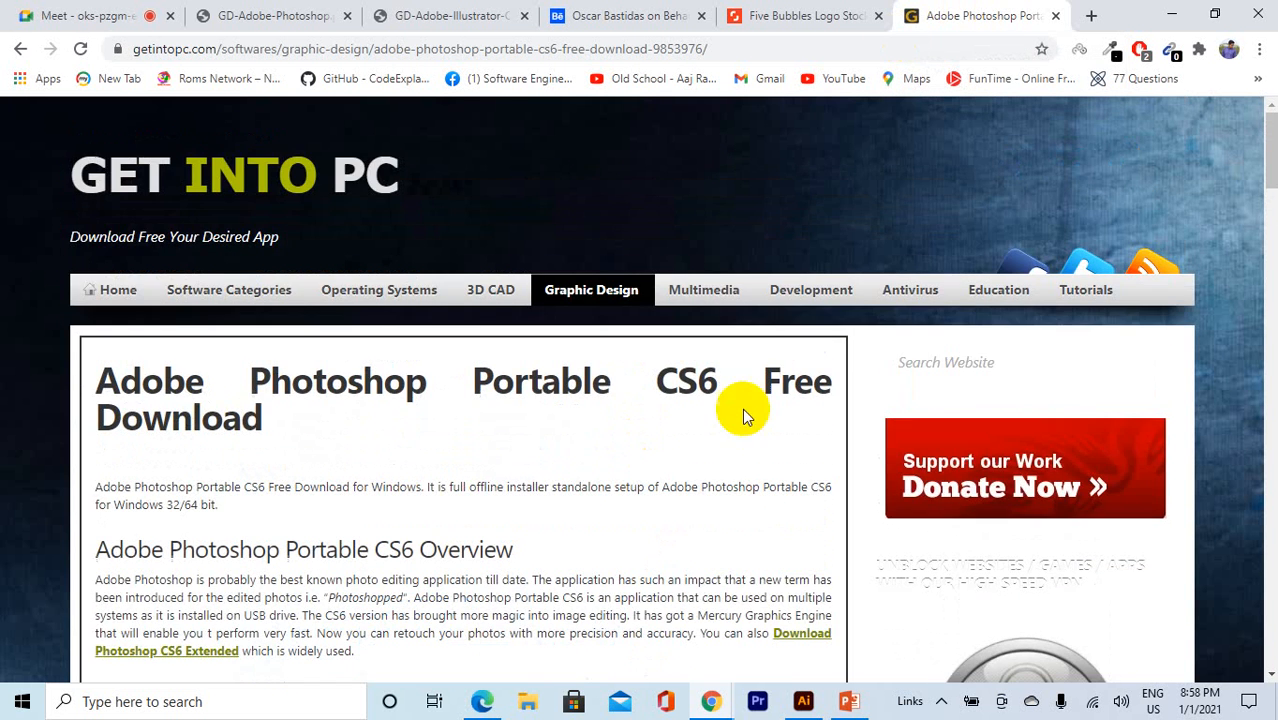
{"action": "scroll", "coordinate": [728, 440], "scroll_direction": "down", "scroll_amount": 10}
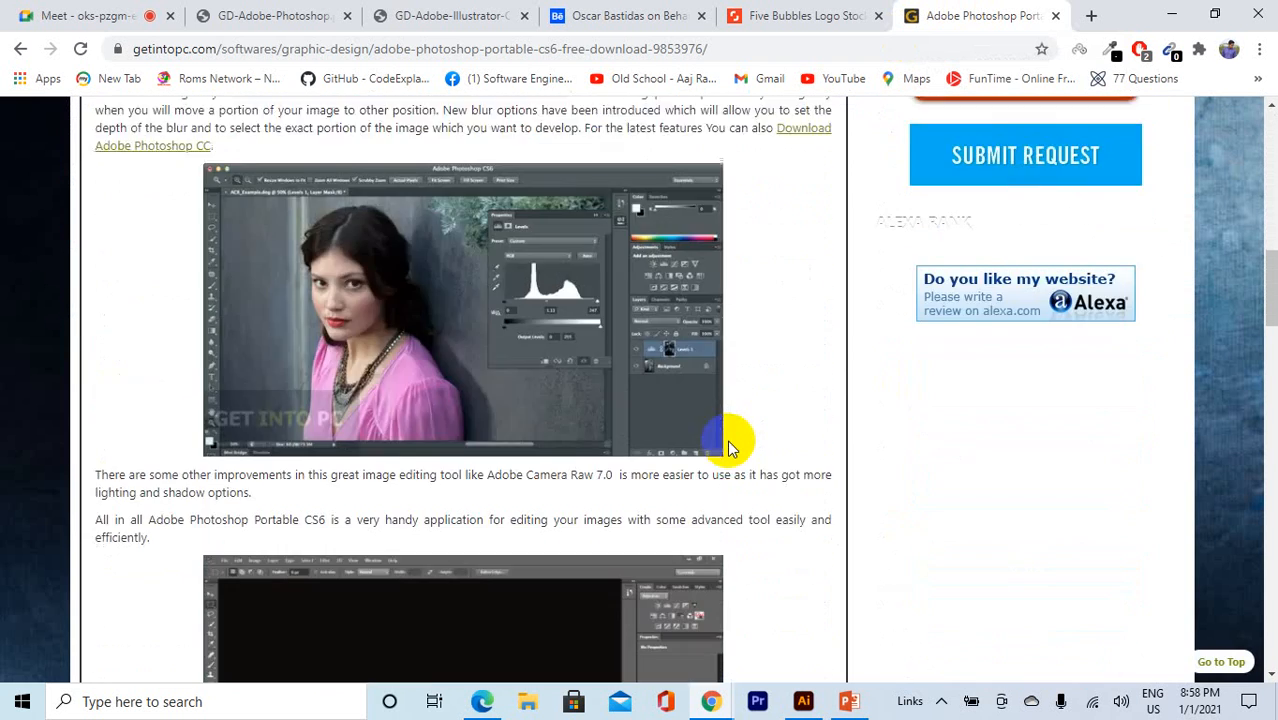
{"action": "scroll", "coordinate": [727, 440], "scroll_direction": "up", "scroll_amount": 5}
{"action": "scroll", "coordinate": [728, 440], "scroll_direction": "up", "scroll_amount": 6}
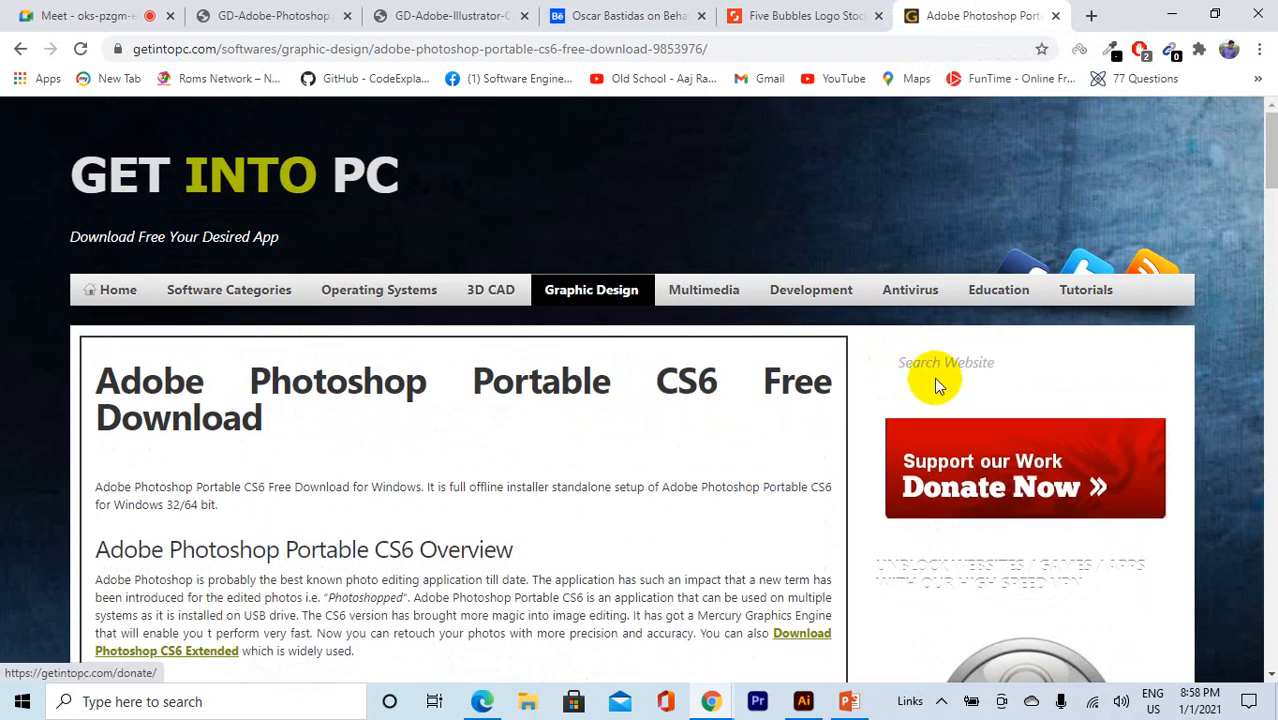
Step: Search the website for "adobe photoshop" and look through the first page of results
{"action": "left_click", "coordinate": [936, 367]}
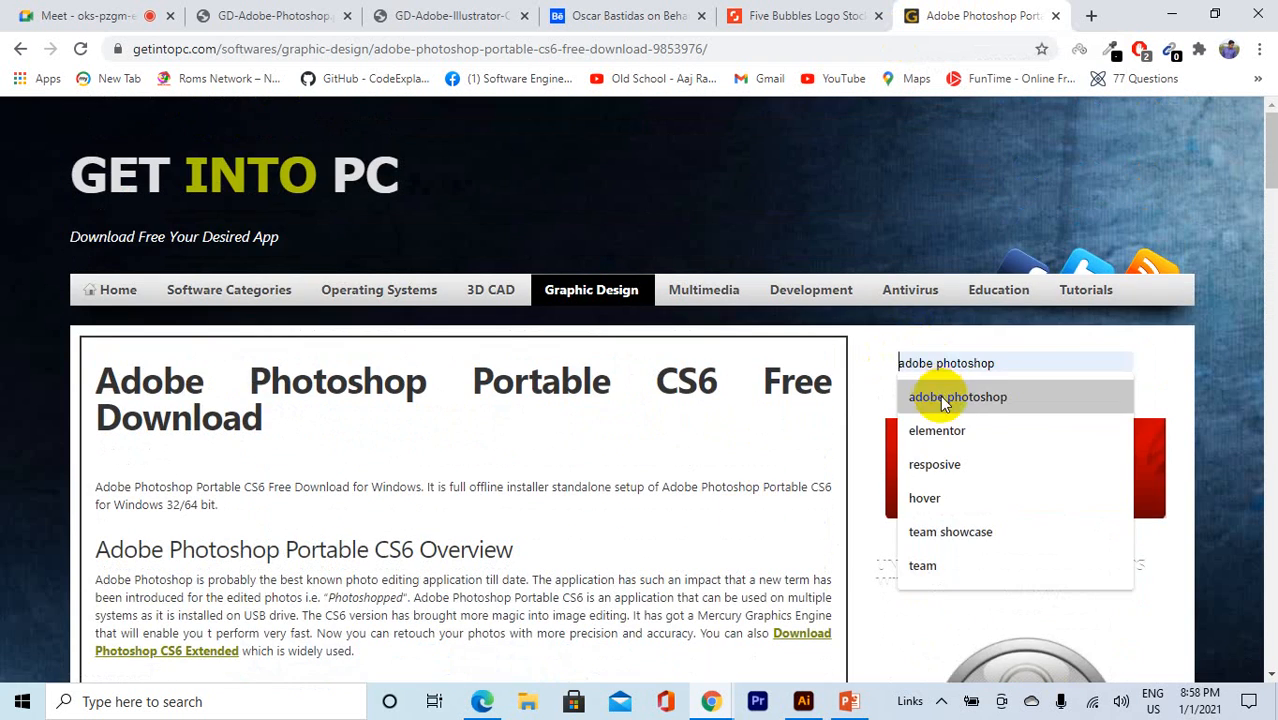
{"action": "left_click", "coordinate": [940, 396]}
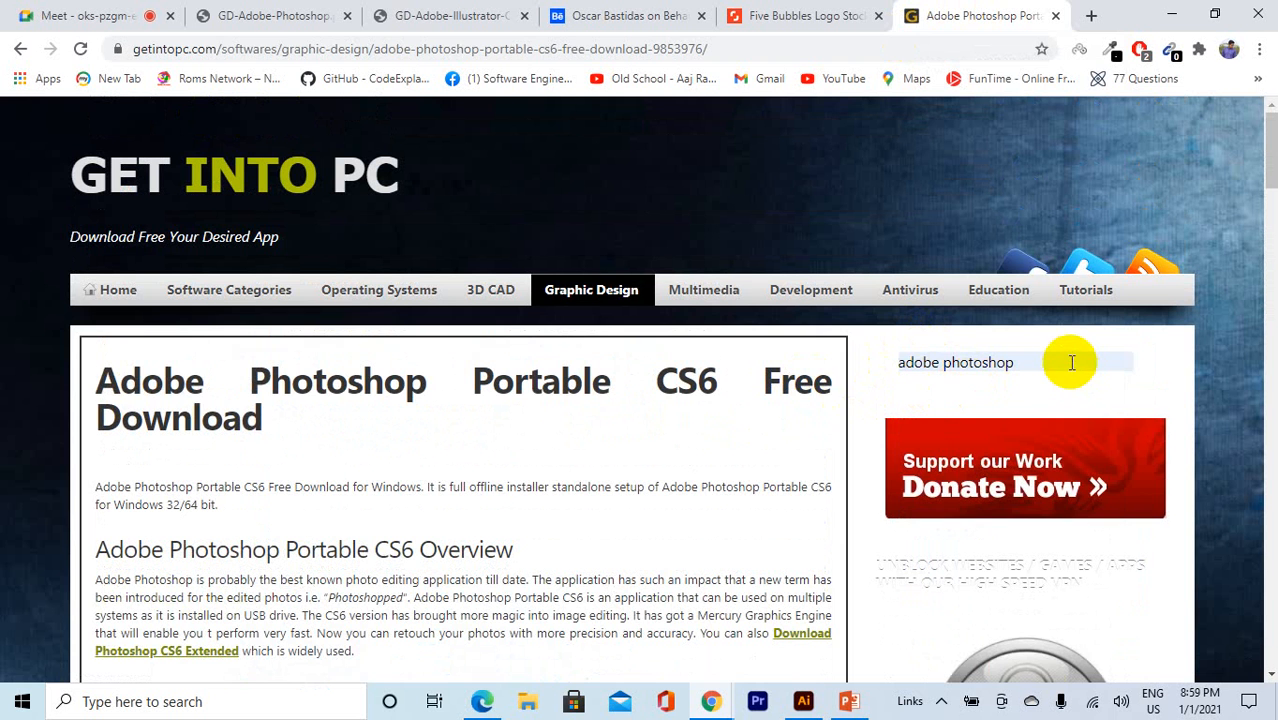
{"action": "key", "text": "Return"}
{"action": "scroll", "coordinate": [662, 432], "scroll_direction": "down", "scroll_amount": 5}
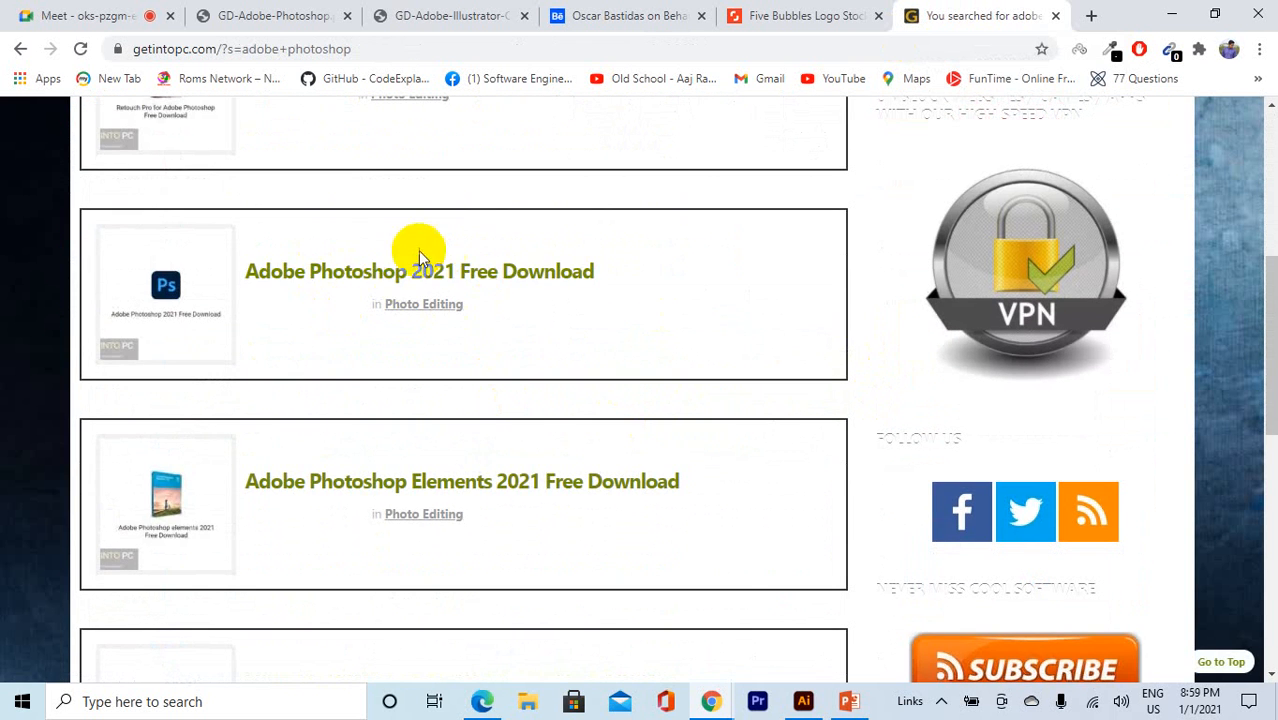
{"action": "scroll", "coordinate": [428, 310], "scroll_direction": "down", "scroll_amount": 2}
{"action": "scroll", "coordinate": [428, 314], "scroll_direction": "up", "scroll_amount": 2}
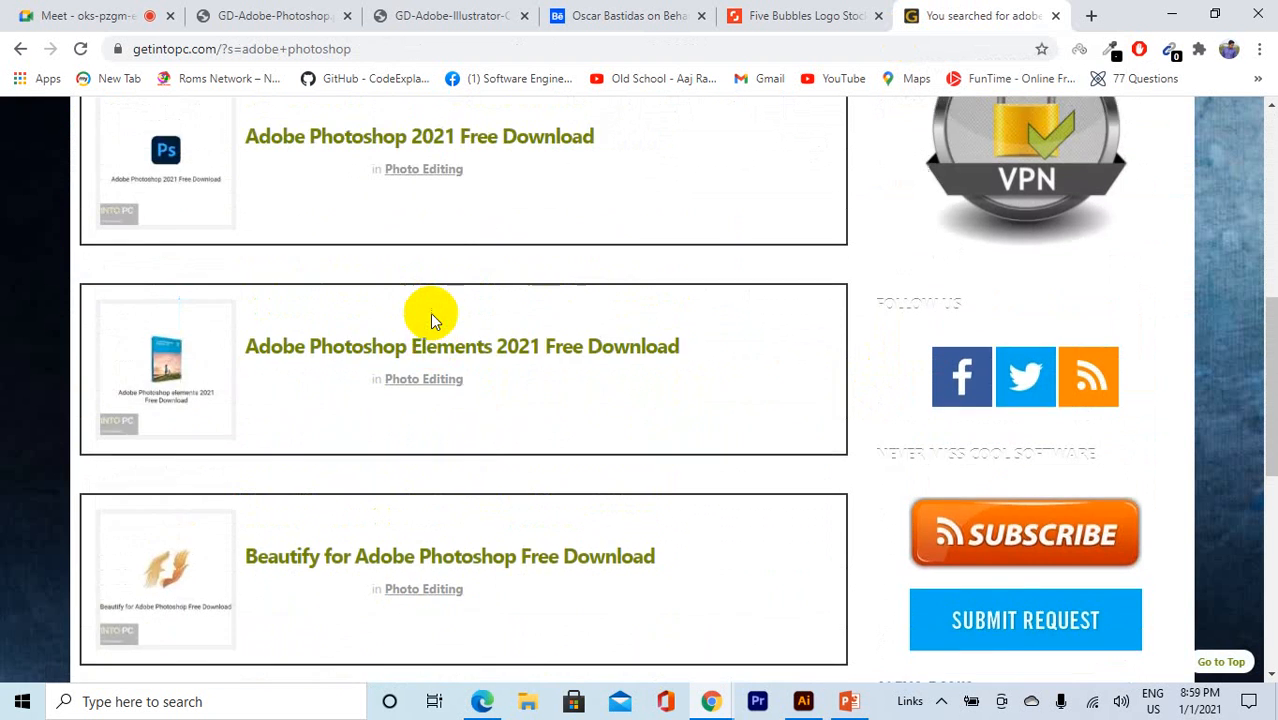
{"action": "scroll", "coordinate": [430, 270], "scroll_direction": "down", "scroll_amount": 4}
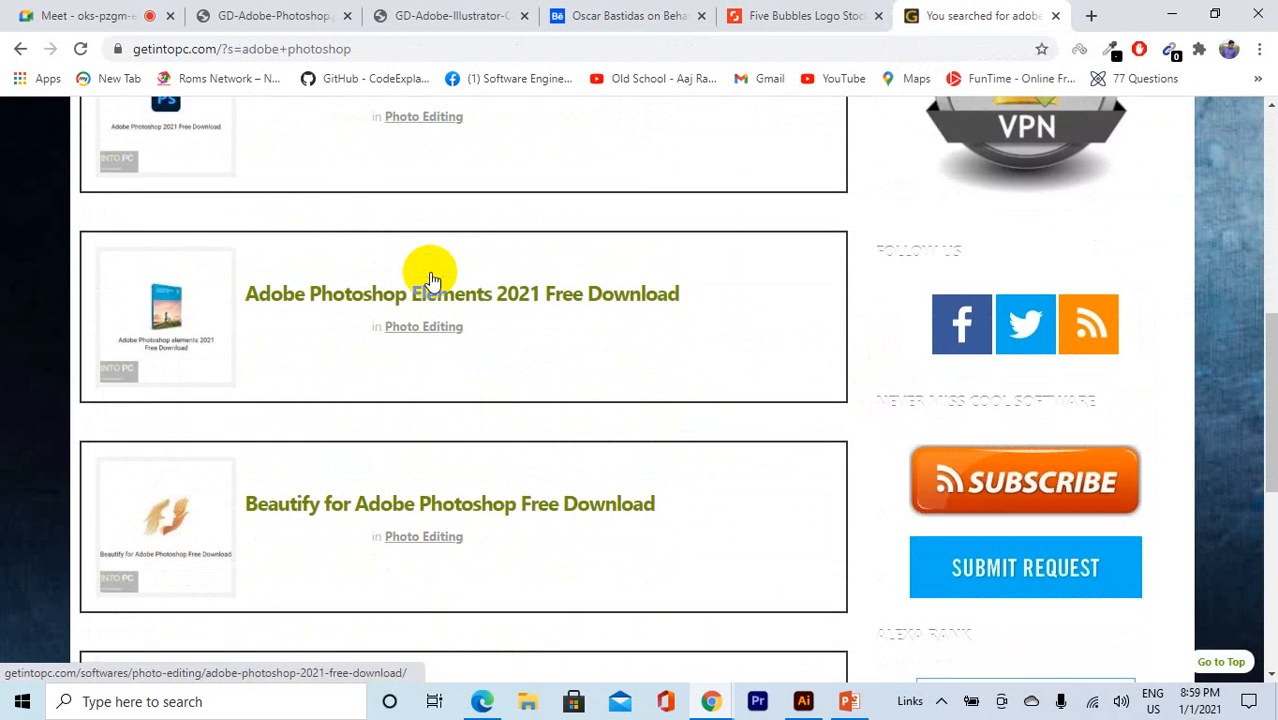
{"action": "scroll", "coordinate": [429, 272], "scroll_direction": "down", "scroll_amount": 4}
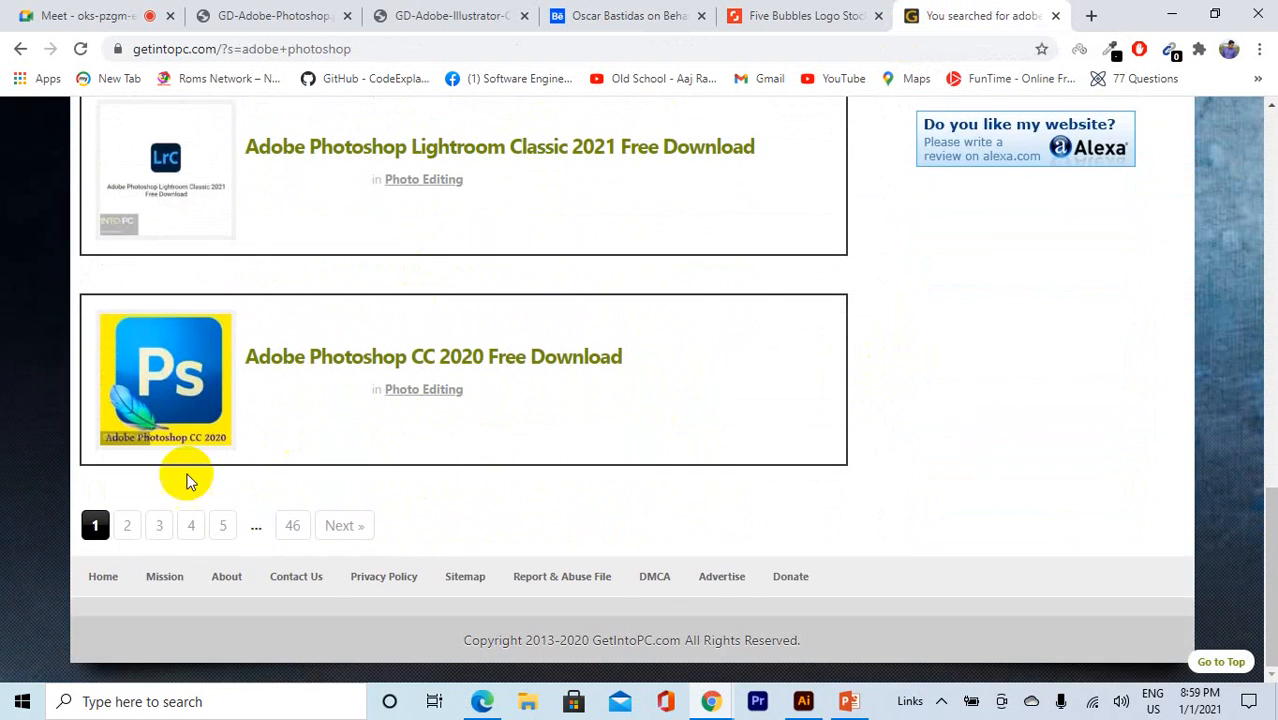
Step: Check the Google Meet call, then search Google for "ssd" in a new browser tab
{"action": "left_click", "coordinate": [82, 16]}
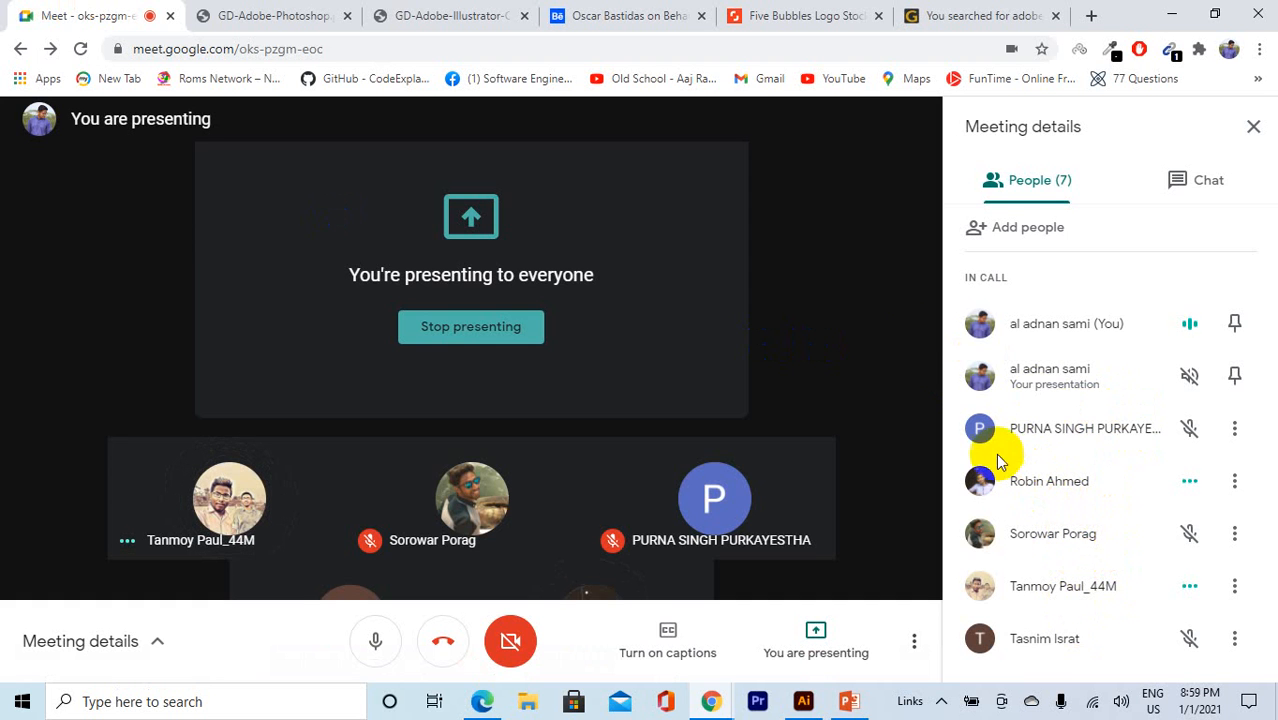
{"action": "left_click", "coordinate": [919, 336]}
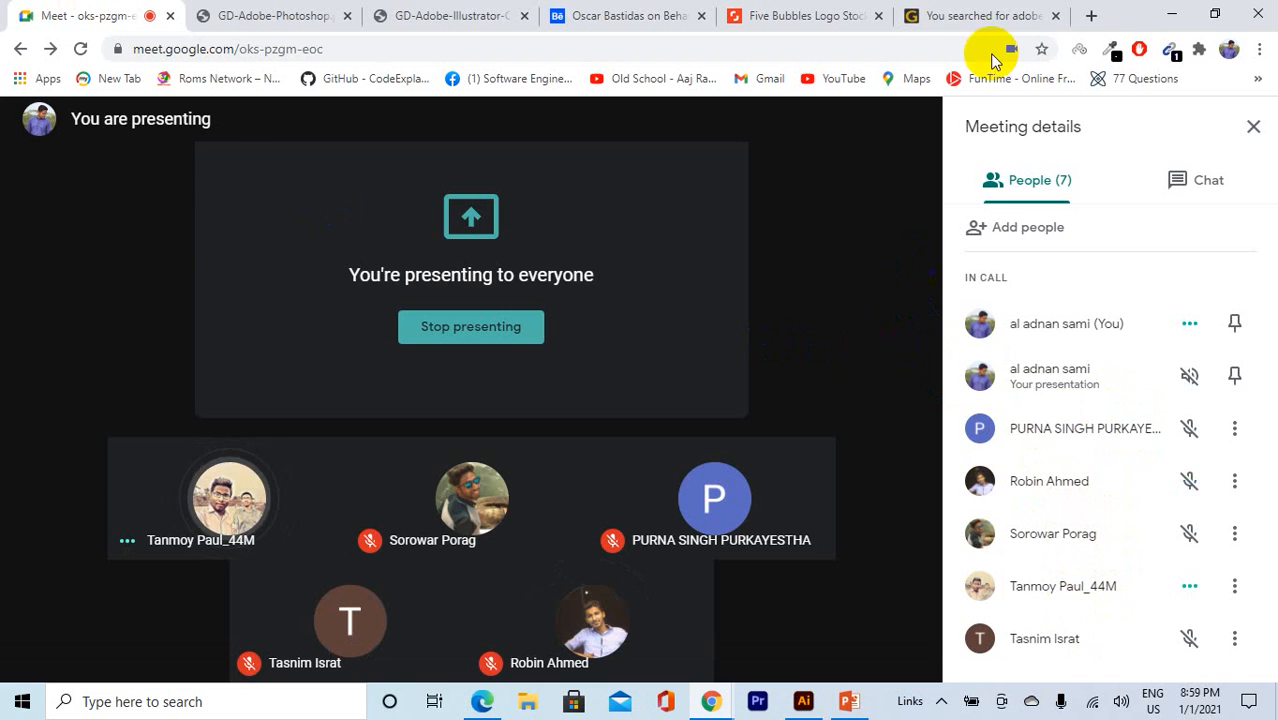
{"action": "left_click", "coordinate": [1091, 15]}
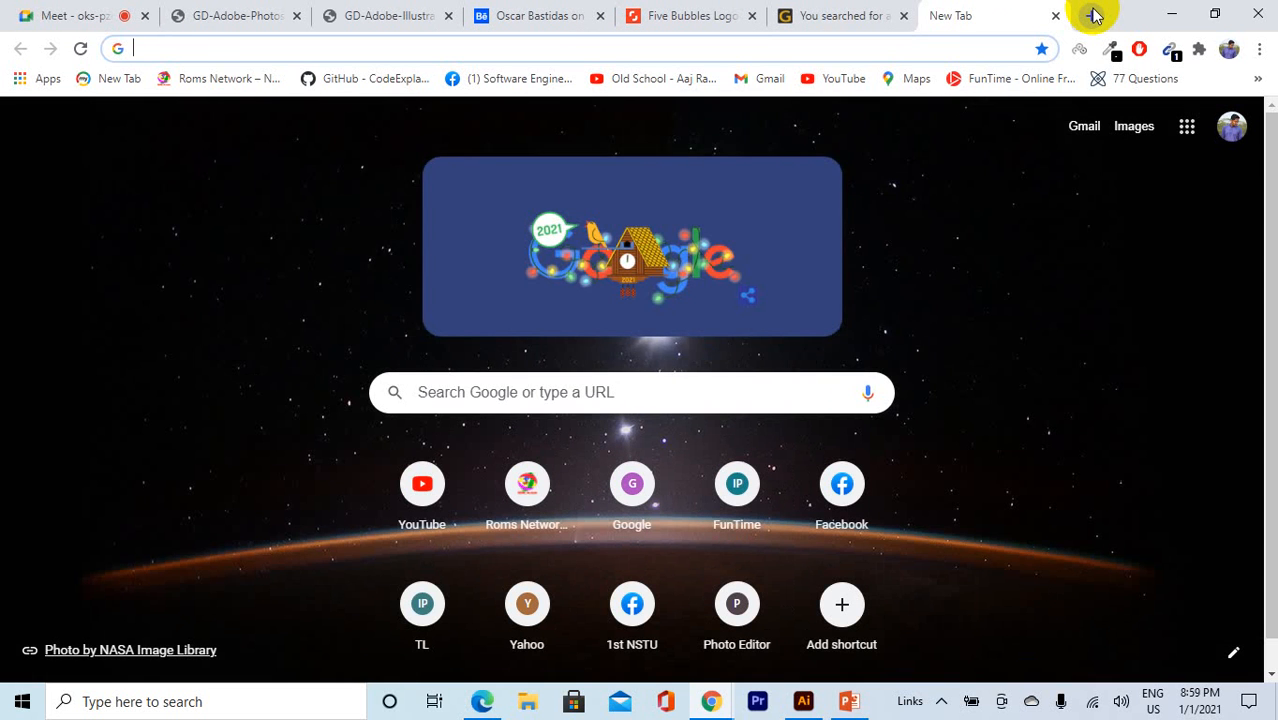
{"action": "type", "text": "ss"}
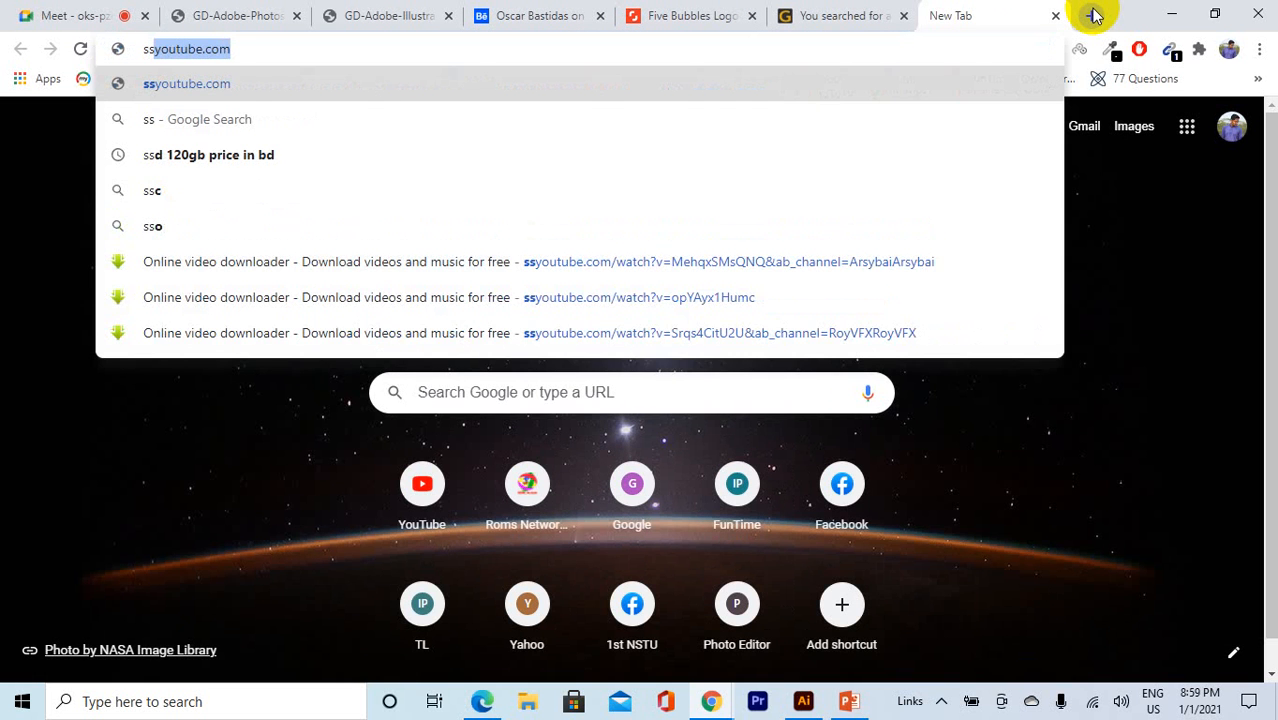
{"action": "type", "text": "d"}
{"action": "key", "text": "Return"}
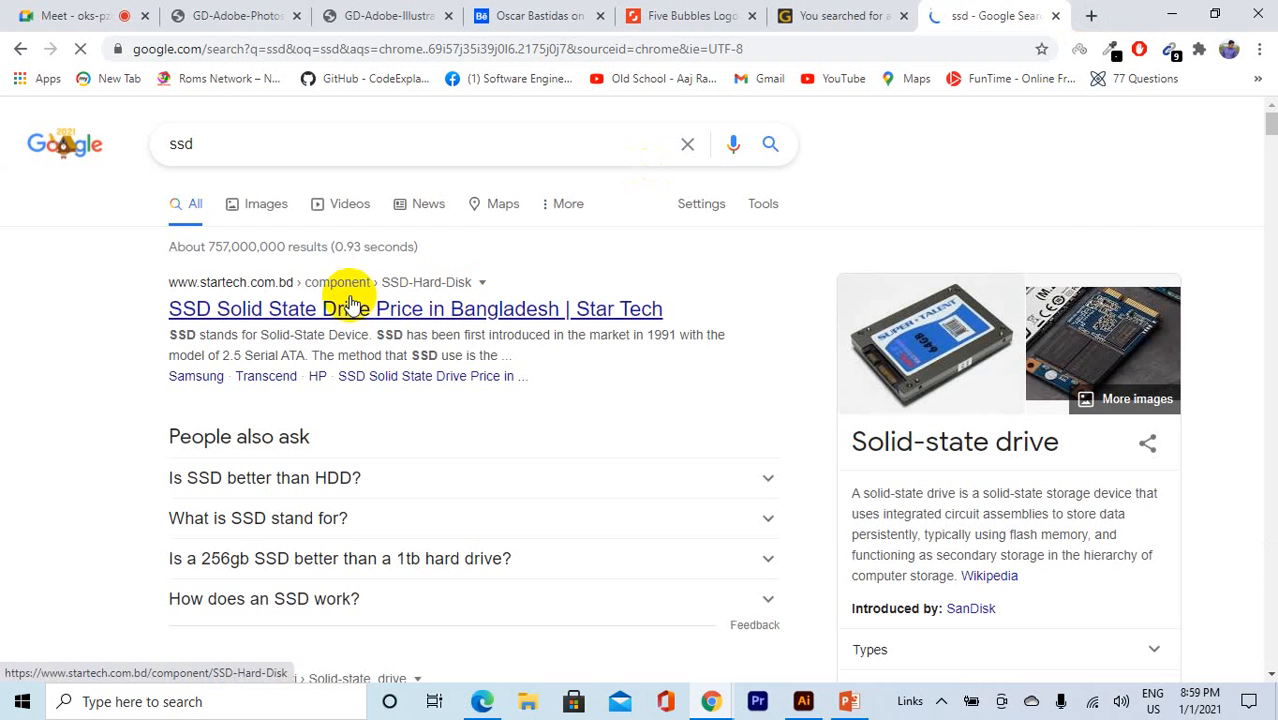
Step: Open the Star Tech SSD price page from the search results and highlight the price of the Transcend 420S 120GB M.2 SSD
{"action": "left_click", "coordinate": [346, 308]}
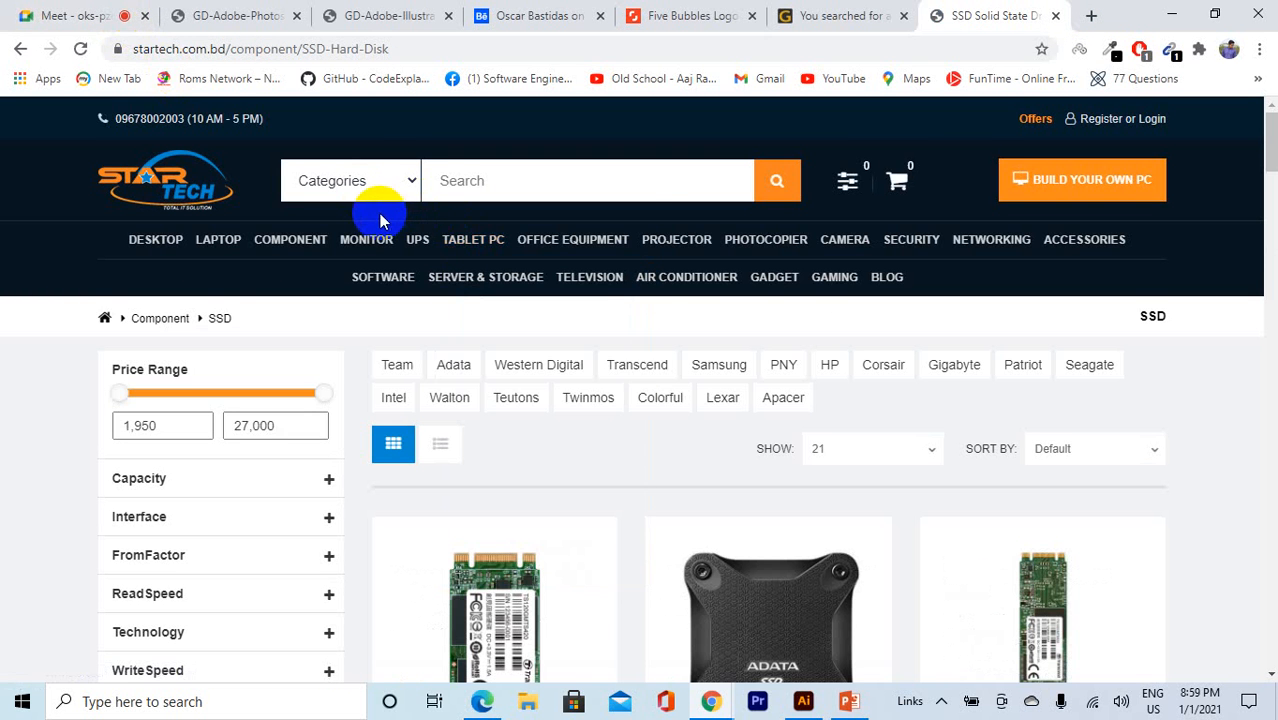
{"action": "mouse_move", "coordinate": [473, 240]}
{"action": "scroll", "coordinate": [600, 320], "scroll_direction": "down", "scroll_amount": 4}
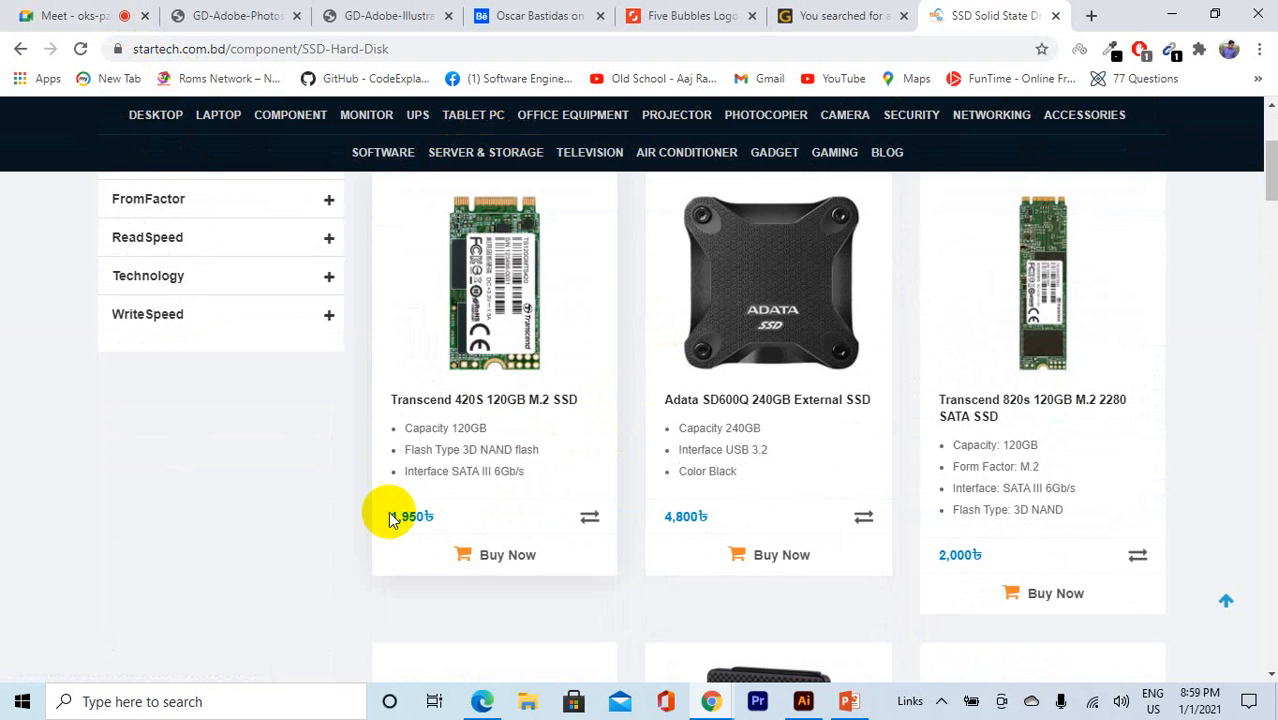
{"action": "left_click_drag", "start_coordinate": [378, 518], "coordinate": [459, 540]}
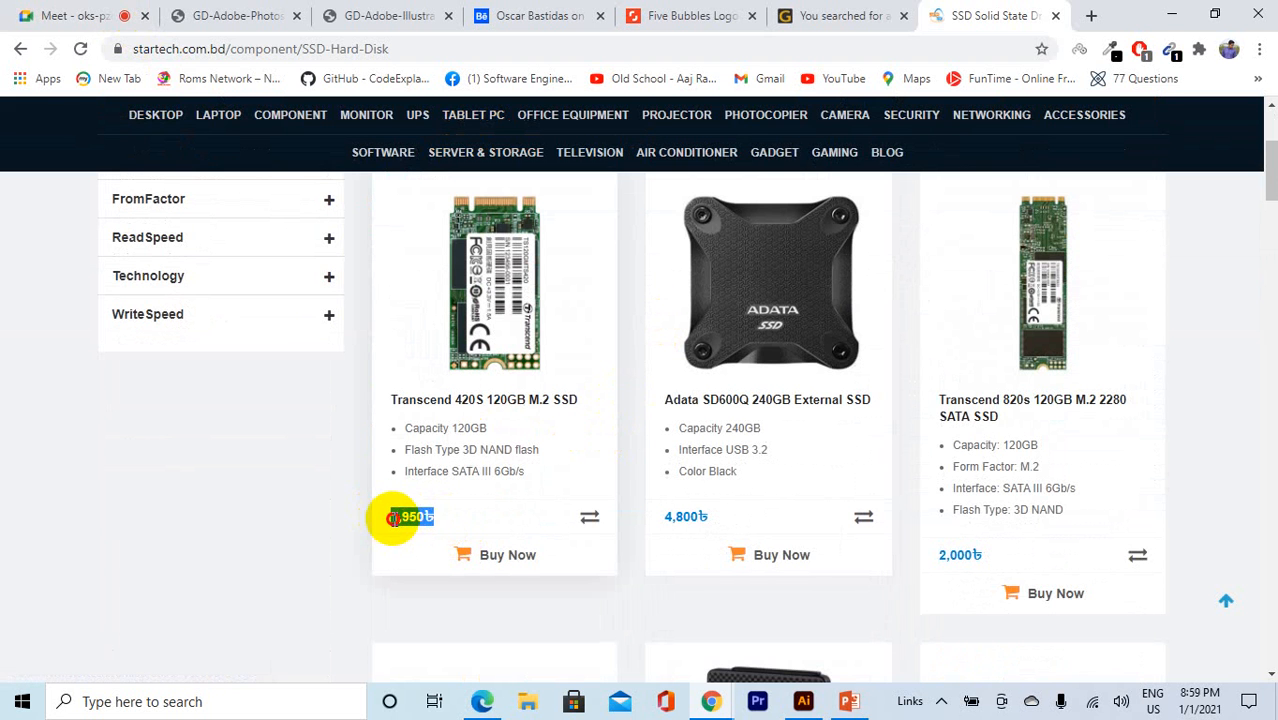
Step: Check the Google Meet call and glance at the open Illustrator artwork, returning to the Star Tech SSD page
{"action": "left_click", "coordinate": [62, 15]}
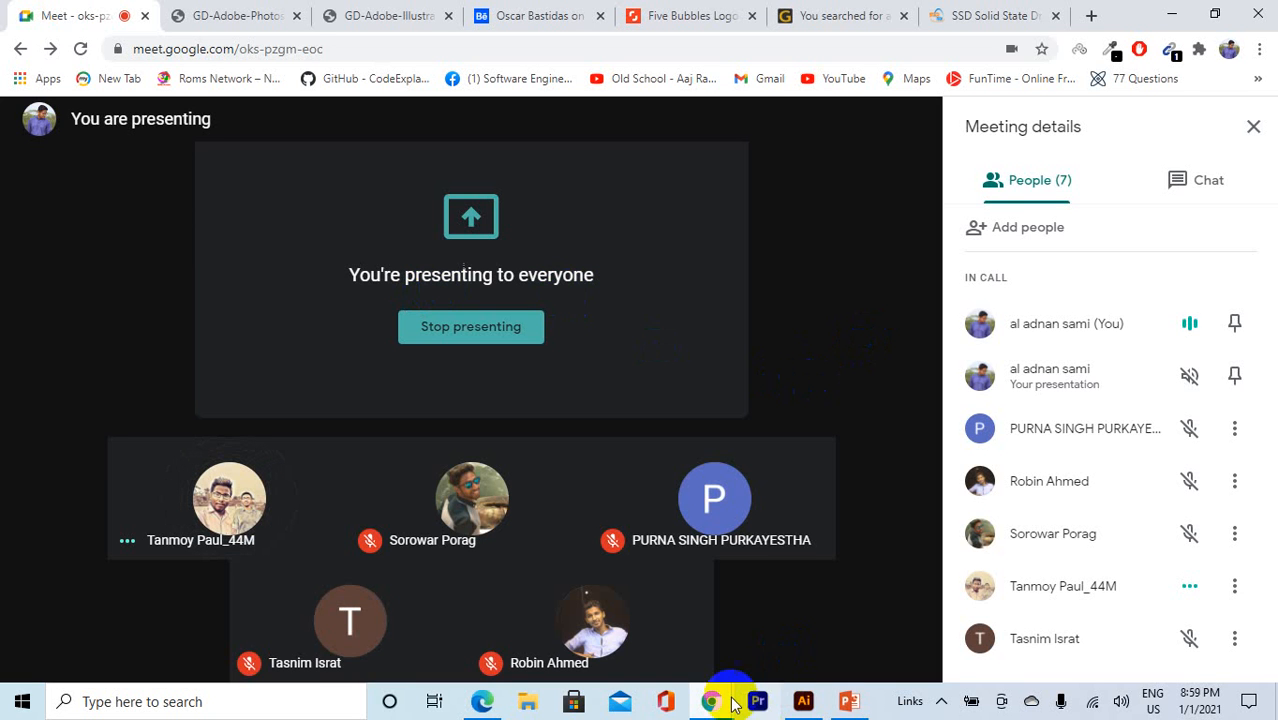
{"action": "left_click", "coordinate": [980, 15]}
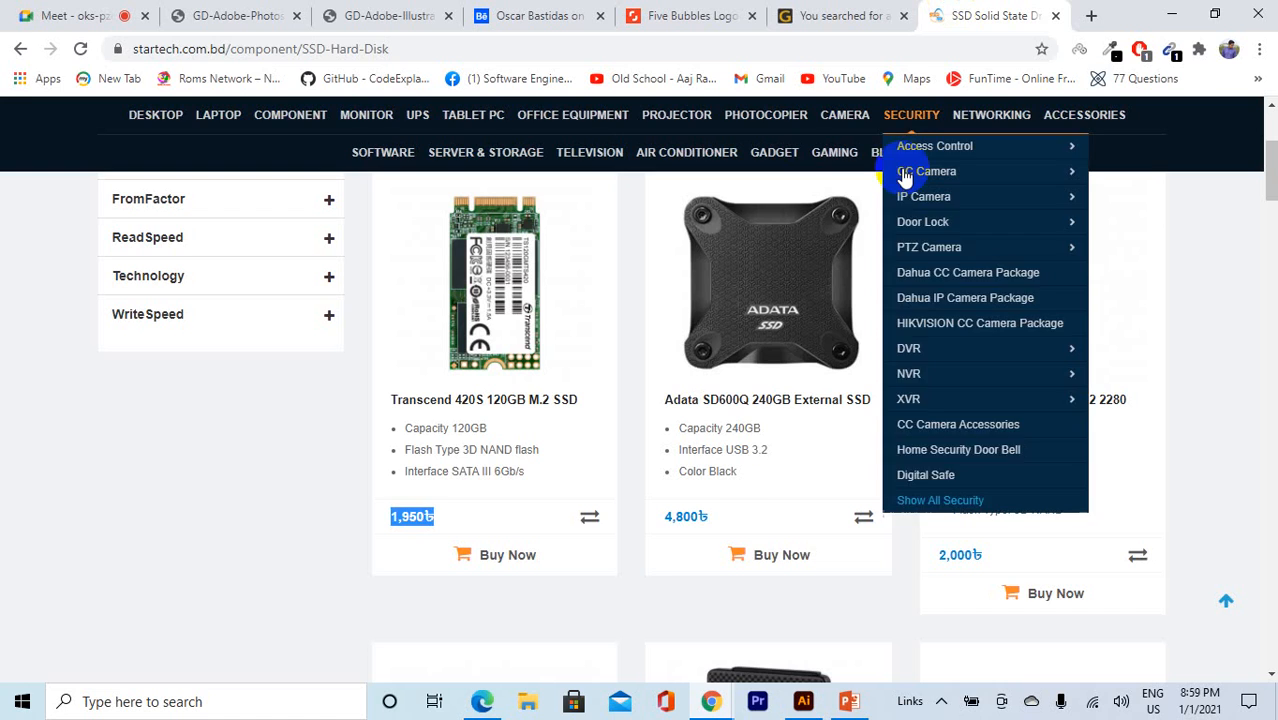
{"action": "left_click", "coordinate": [803, 701]}
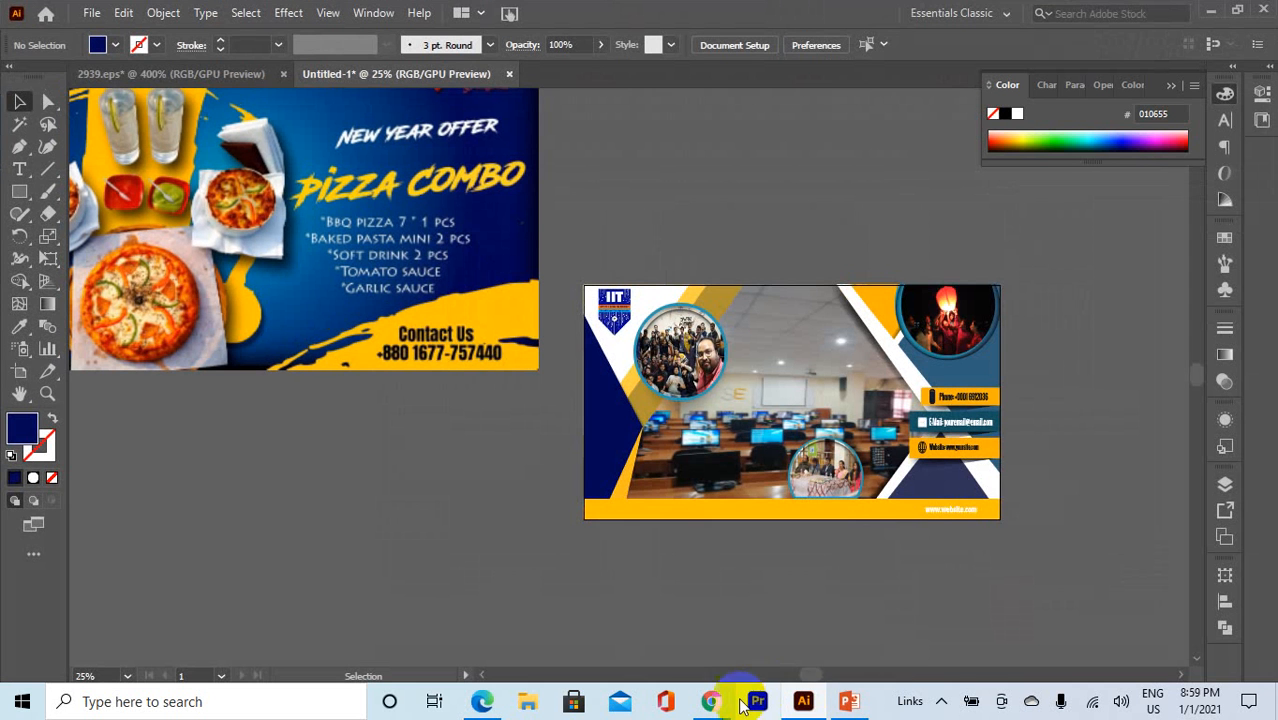
{"action": "mouse_move", "coordinate": [718, 706]}
{"action": "left_click", "coordinate": [650, 598]}
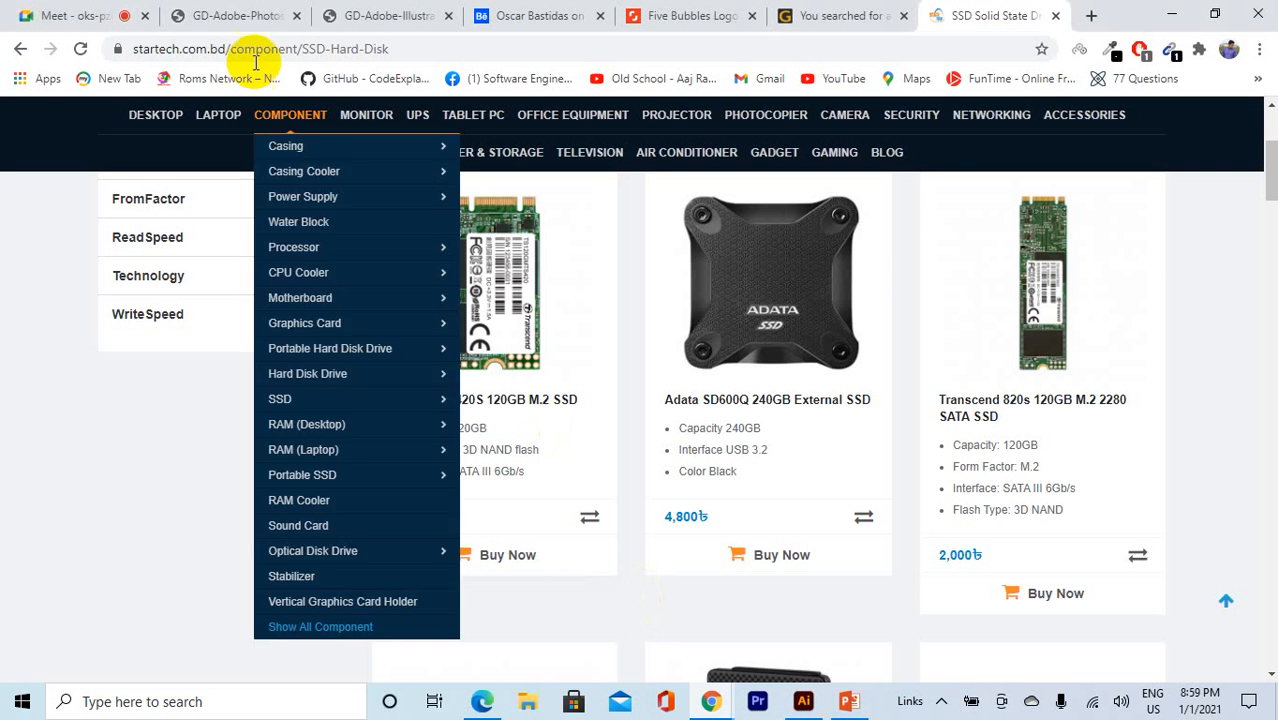
{"action": "left_click", "coordinate": [100, 14]}
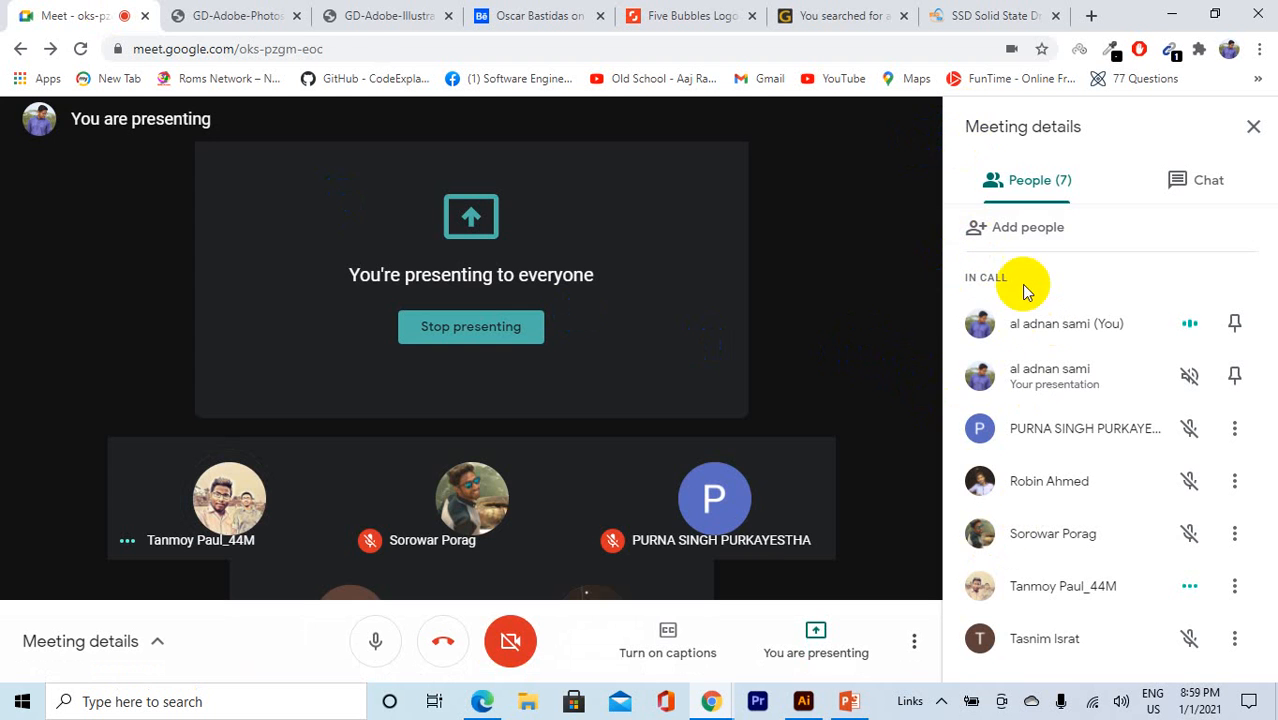
{"action": "left_click", "coordinate": [982, 15]}
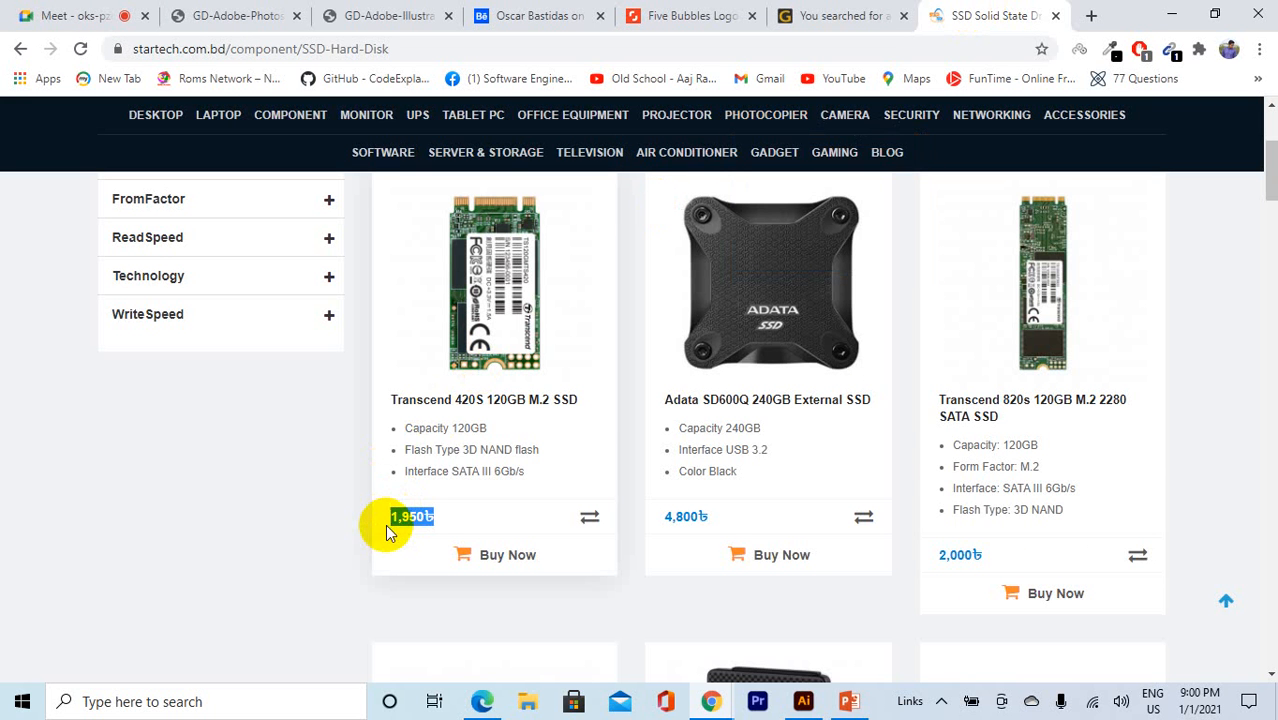
Step: Highlight the price, image and specifications of the Transcend 420S 120GB M.2 SSD, checking the Google Meet call in between
{"action": "left_click_drag", "start_coordinate": [390, 518], "coordinate": [440, 527]}
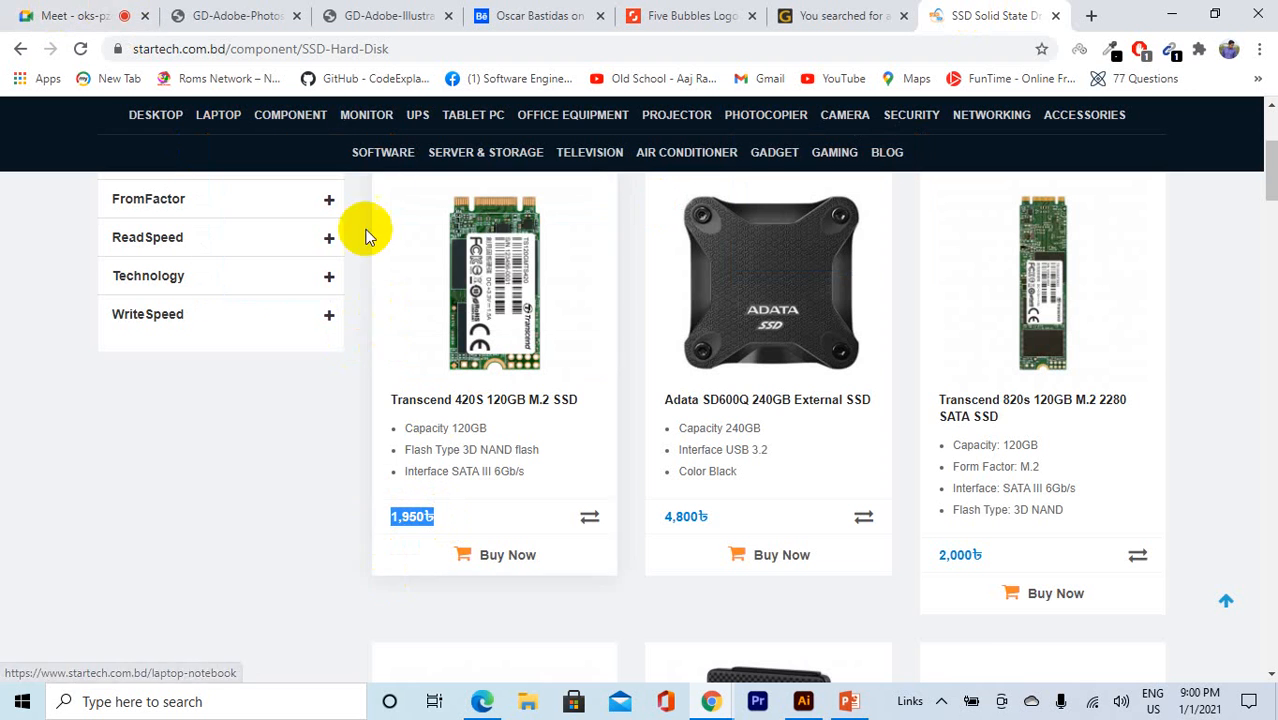
{"action": "left_click", "coordinate": [132, 18]}
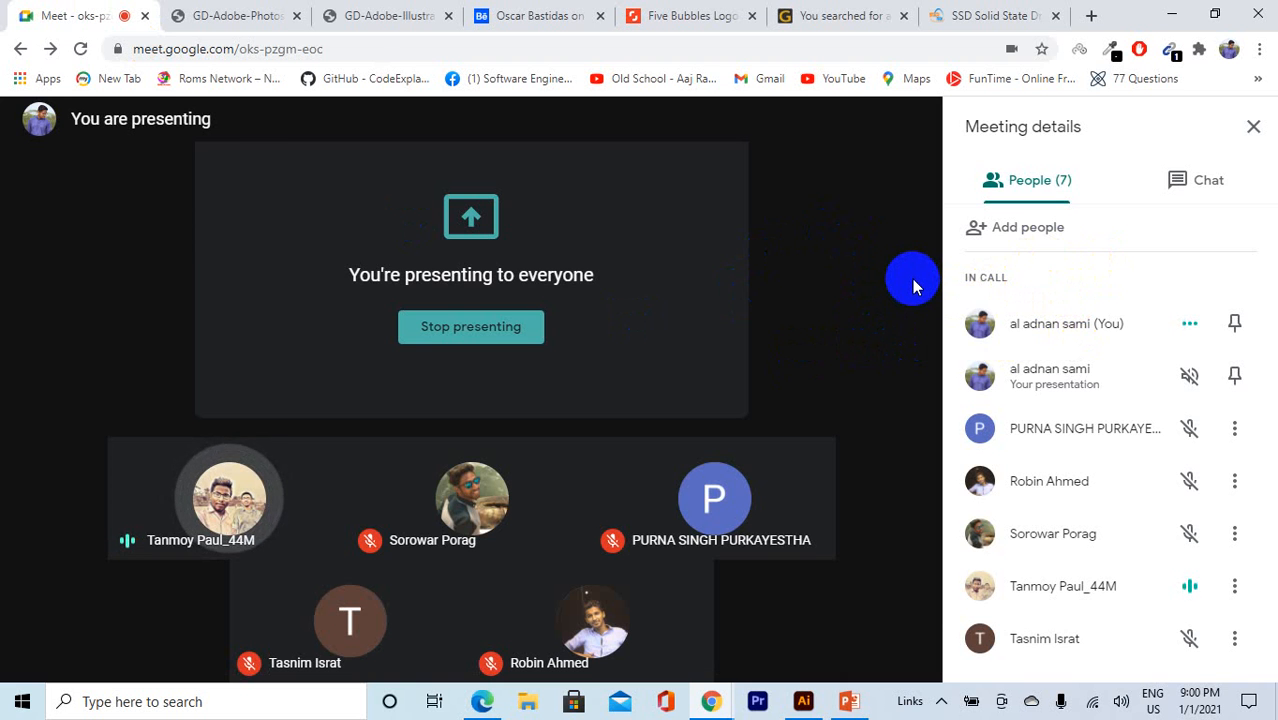
{"action": "left_click", "coordinate": [984, 15]}
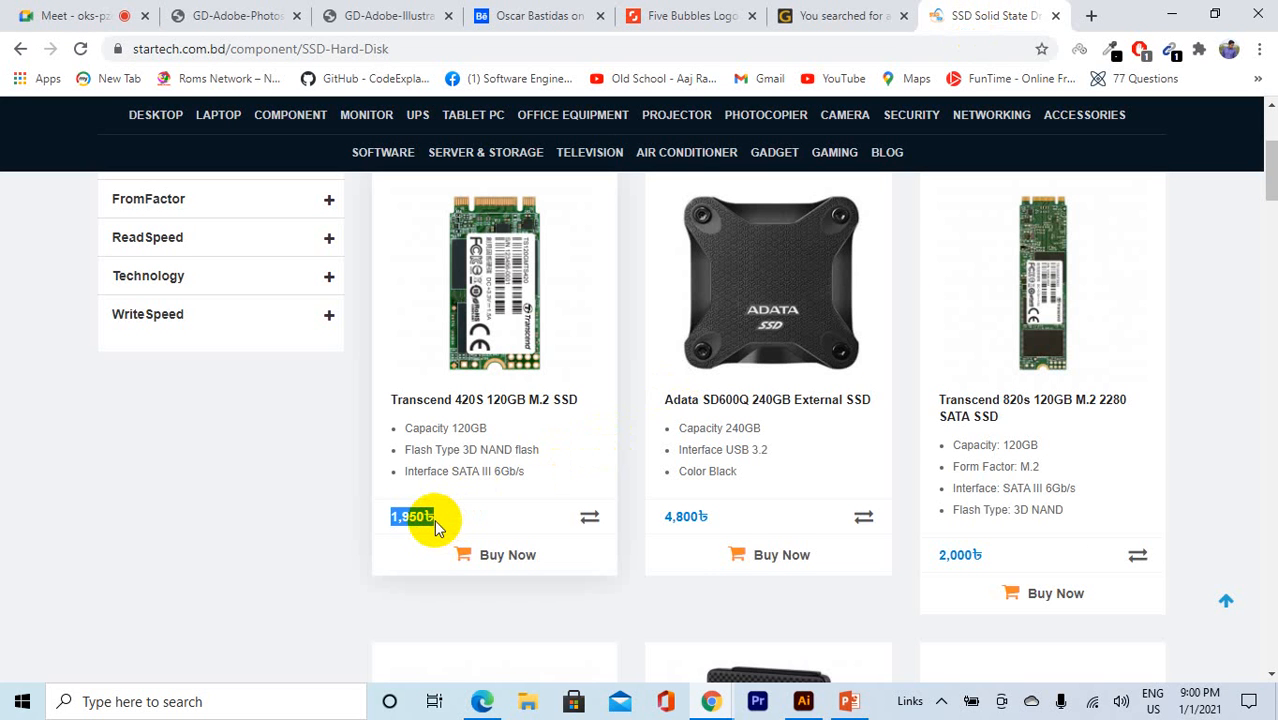
{"action": "left_click_drag", "start_coordinate": [398, 515], "coordinate": [388, 398]}
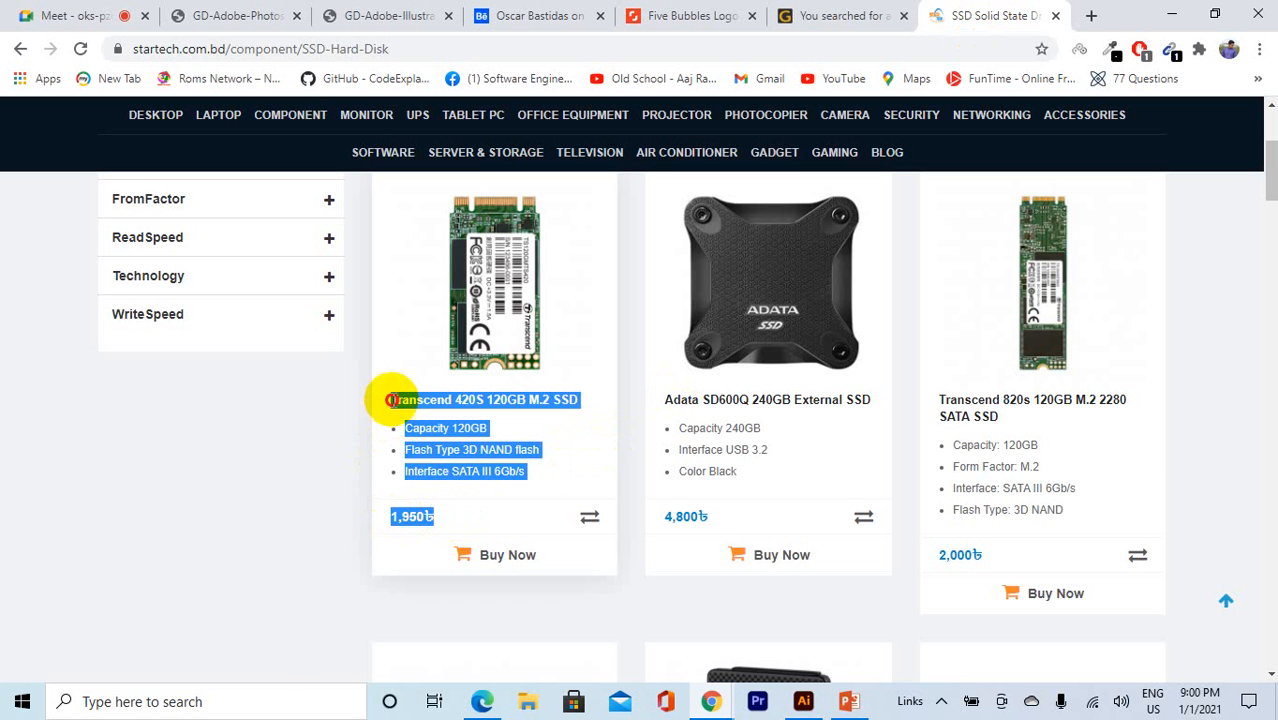
{"action": "left_click_drag", "start_coordinate": [447, 528], "coordinate": [365, 380]}
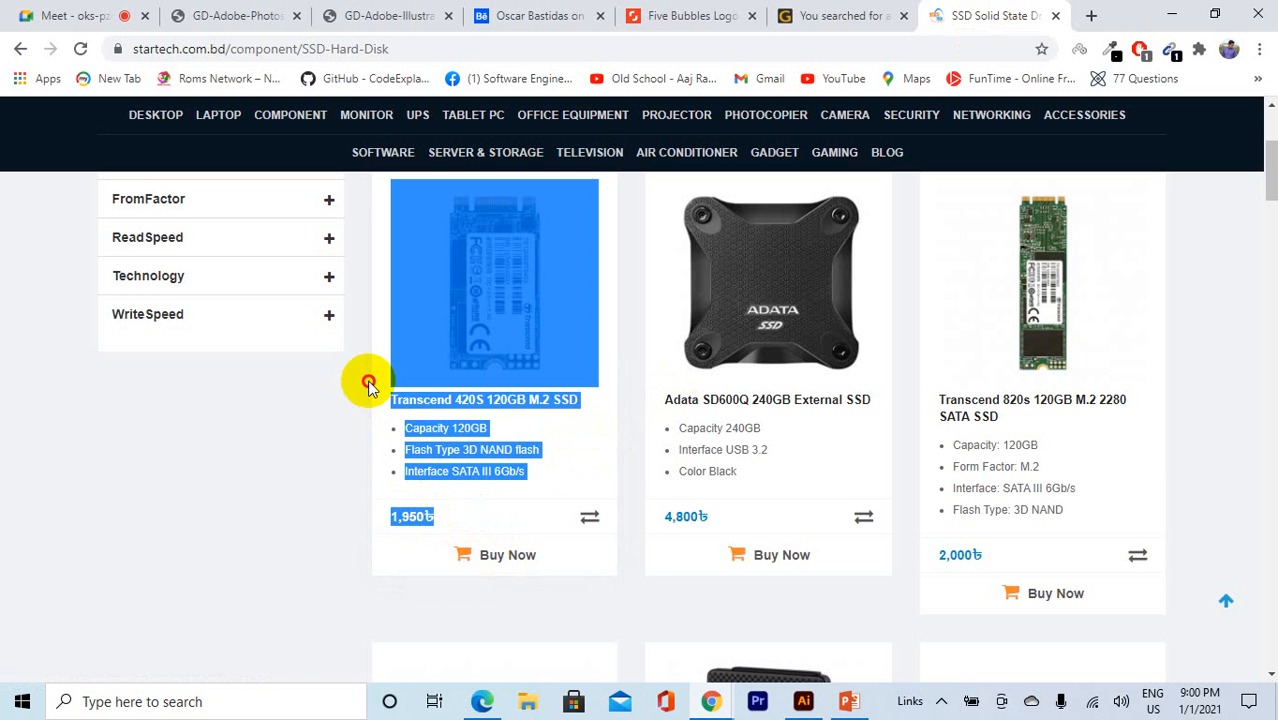
{"action": "left_click", "coordinate": [88, 18]}
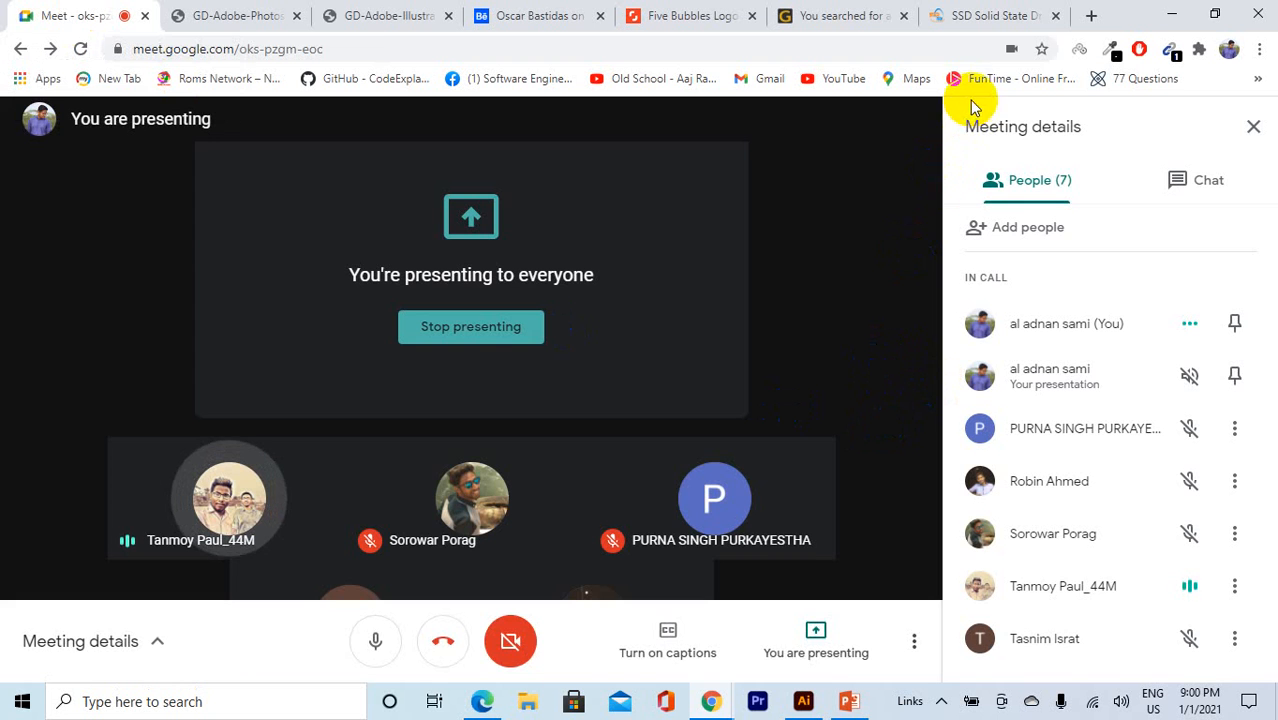
{"action": "left_click", "coordinate": [985, 15]}
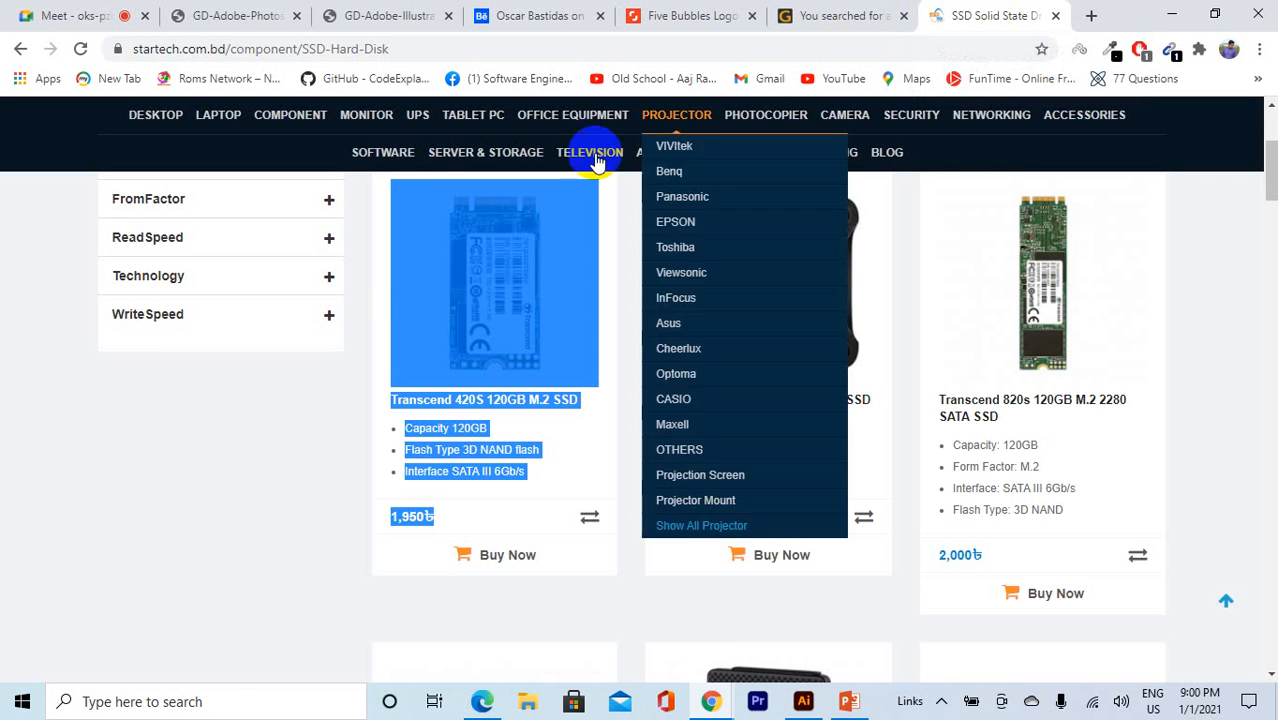
Step: Highlight the Transcend 420S 120GB M.2 SSD listing on the Star Tech page again, then clear the highlight
{"action": "scroll", "coordinate": [435, 370], "scroll_direction": "up", "scroll_amount": 1}
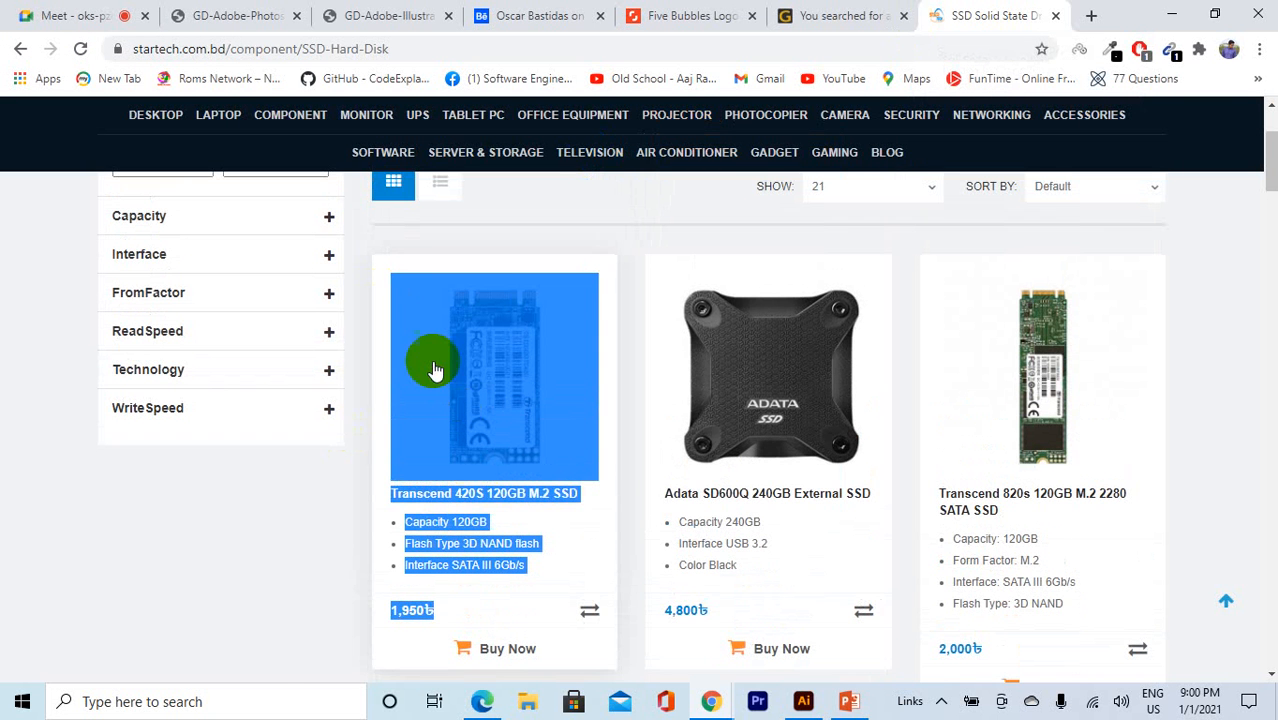
{"action": "left_click", "coordinate": [507, 250]}
{"action": "left_click_drag", "start_coordinate": [366, 250], "coordinate": [512, 432]}
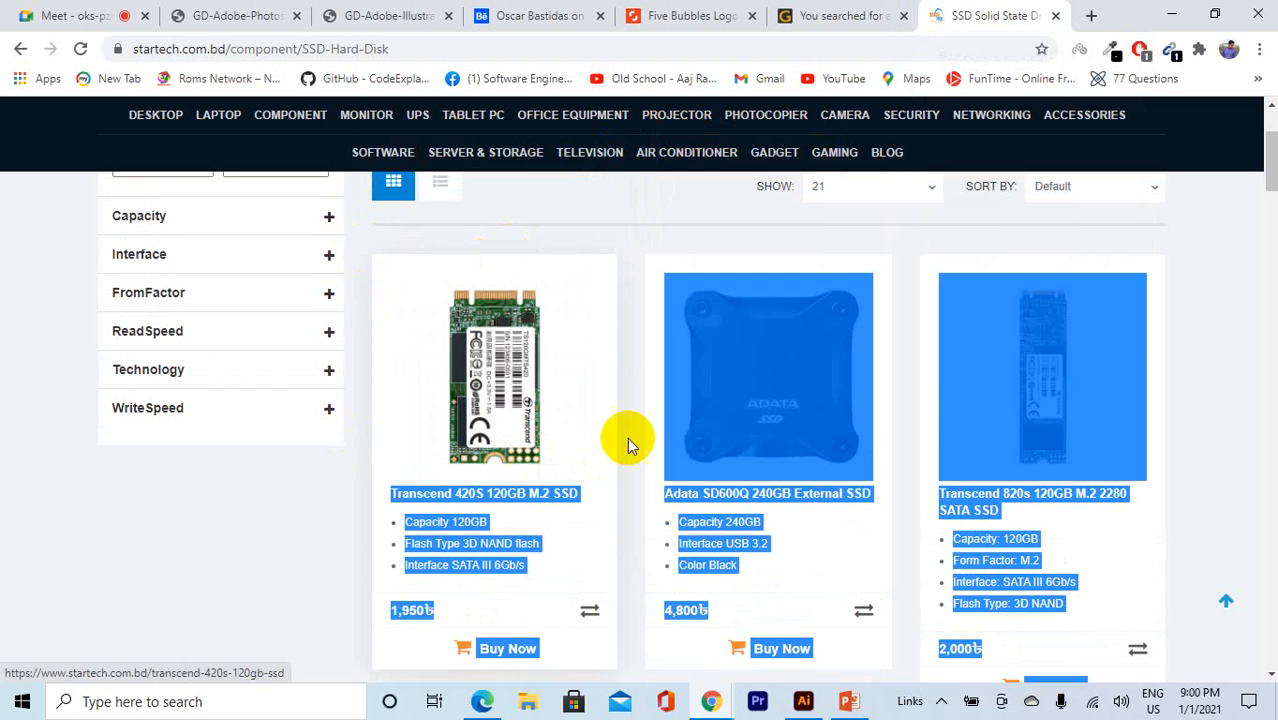
{"action": "left_click", "coordinate": [585, 536]}
{"action": "left_click_drag", "start_coordinate": [608, 576], "coordinate": [347, 310]}
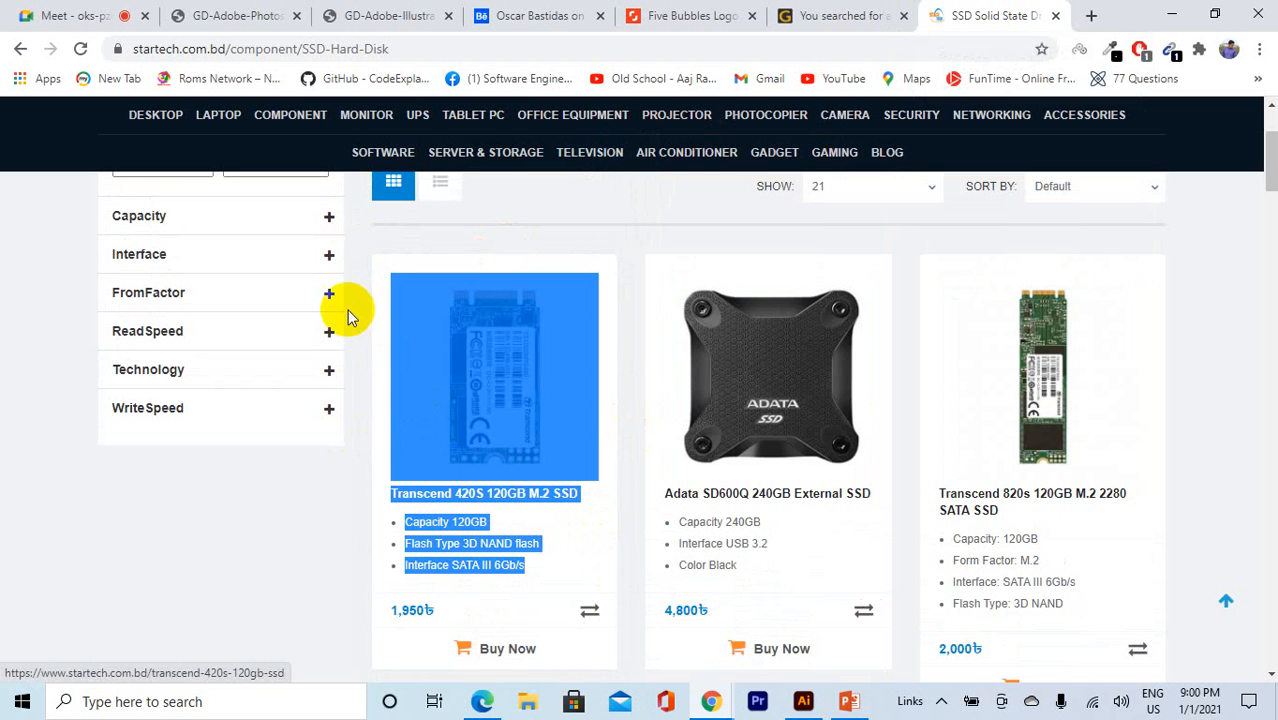
{"action": "left_click_drag", "start_coordinate": [371, 257], "coordinate": [398, 341]}
{"action": "left_click", "coordinate": [387, 272]}
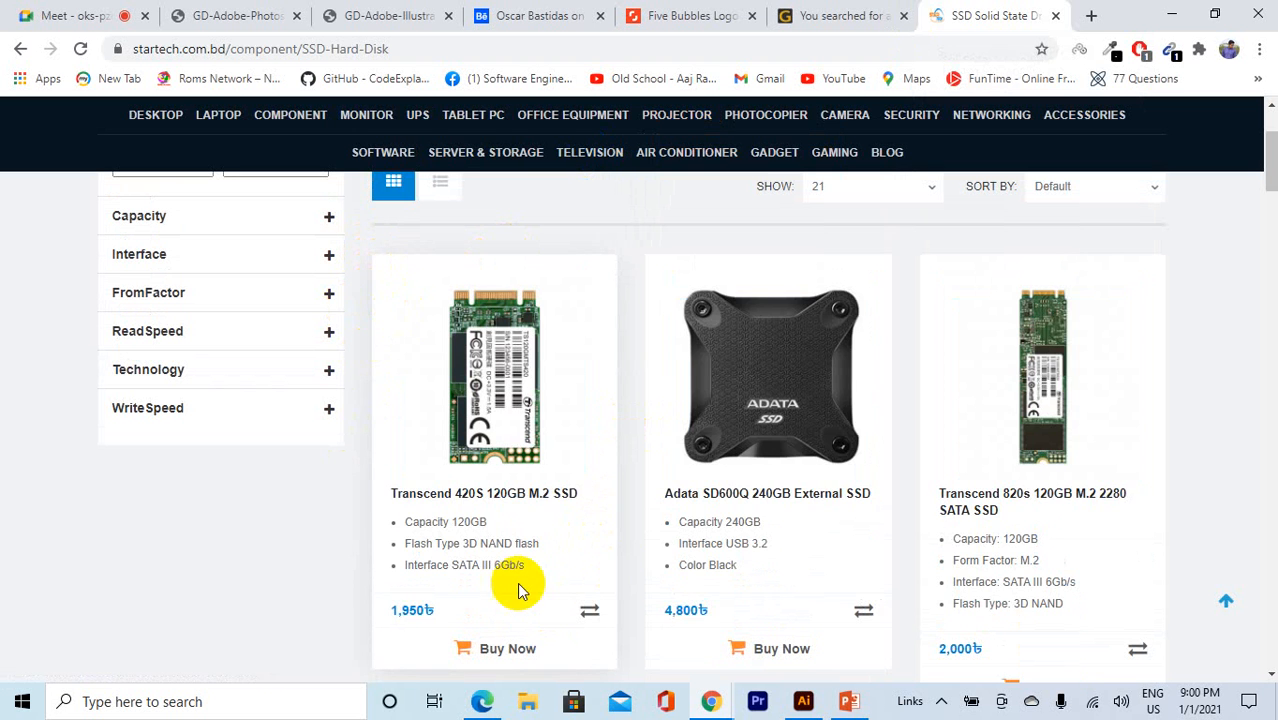
Step: Highlight the prices of the Transcend 820s and 420S SSDs, then the whole Lexar NM100 128GB listing
{"action": "scroll", "coordinate": [518, 590], "scroll_direction": "down", "scroll_amount": 2}
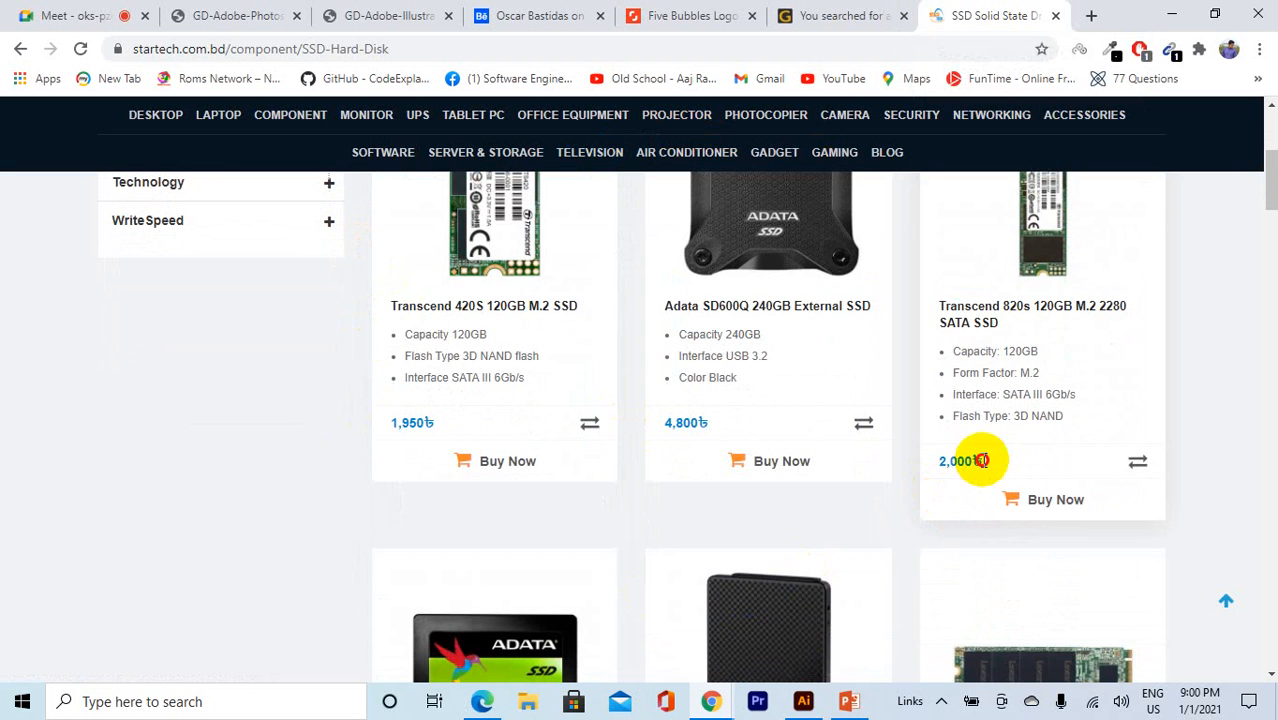
{"action": "double_click", "coordinate": [960, 461]}
{"action": "double_click", "coordinate": [405, 423]}
{"action": "scroll", "coordinate": [520, 490], "scroll_direction": "down", "scroll_amount": 2}
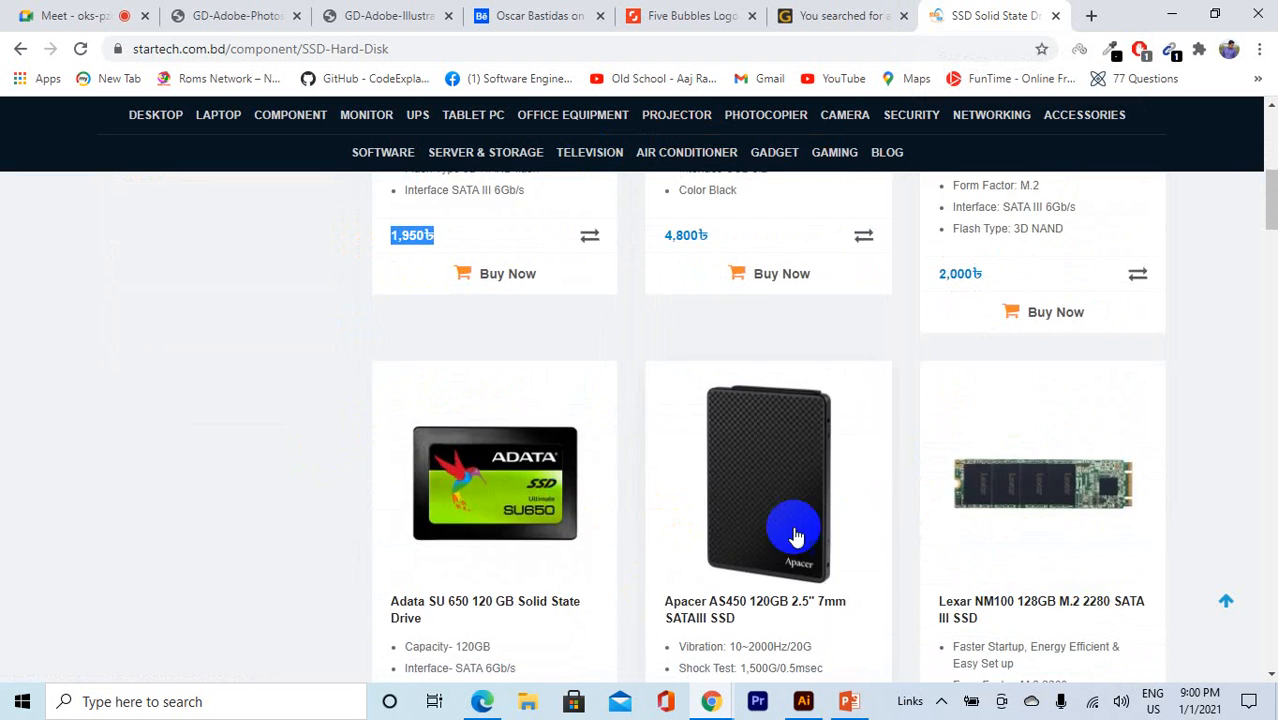
{"action": "scroll", "coordinate": [795, 537], "scroll_direction": "down", "scroll_amount": 4}
{"action": "left_click_drag", "start_coordinate": [996, 414], "coordinate": [828, 413]}
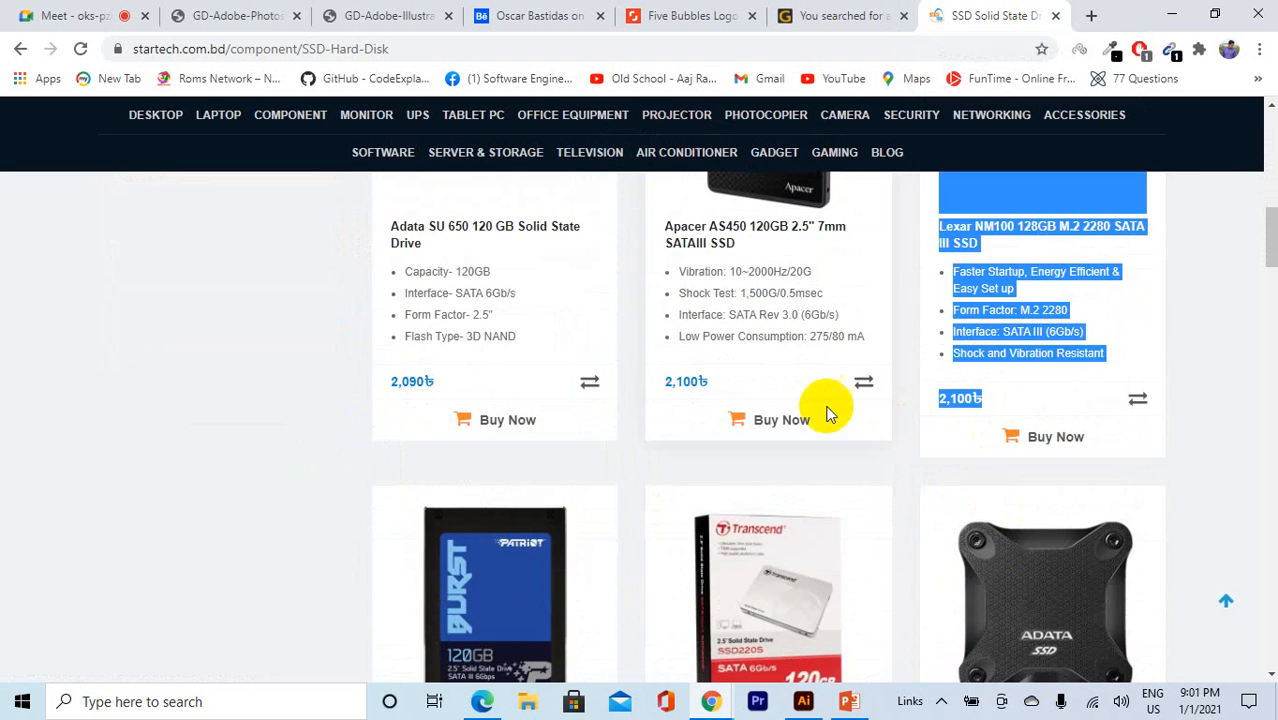
{"action": "scroll", "coordinate": [720, 420], "scroll_direction": "up", "scroll_amount": 1}
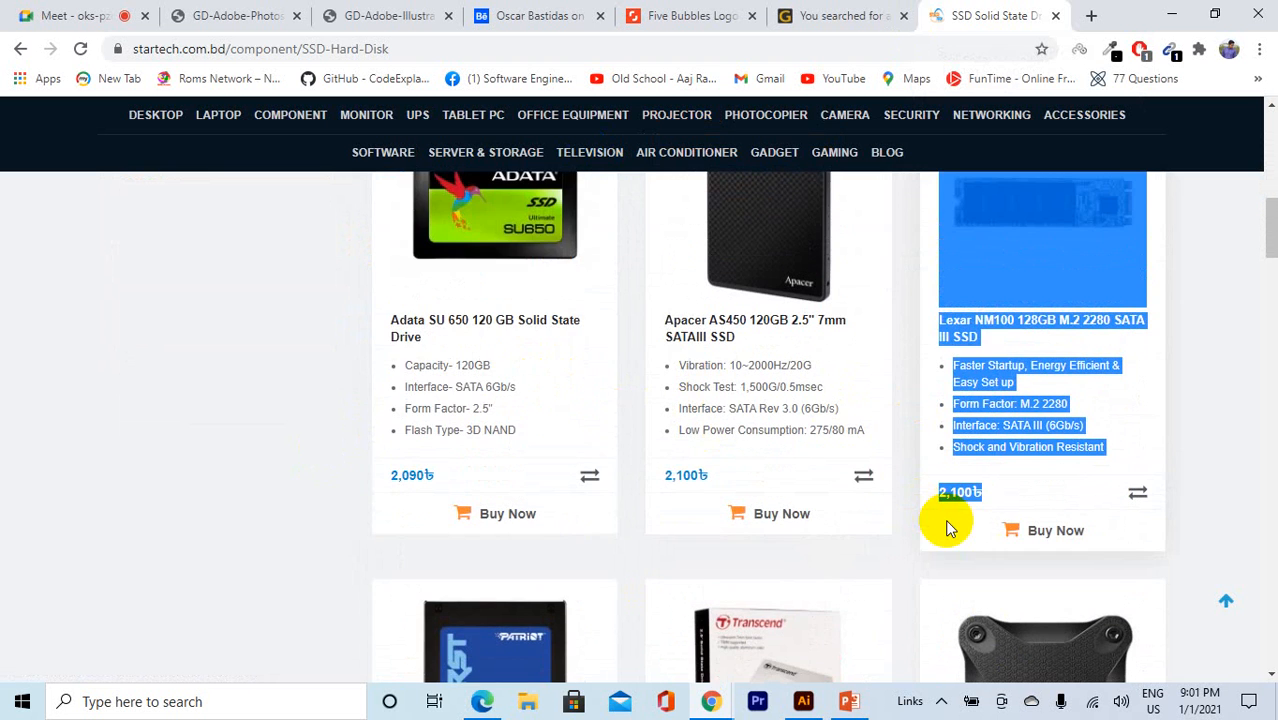
Step: Look through the other SSD listings and their prices further along the Star Tech SSD page
{"action": "scroll", "coordinate": [945, 520], "scroll_direction": "up", "scroll_amount": 5}
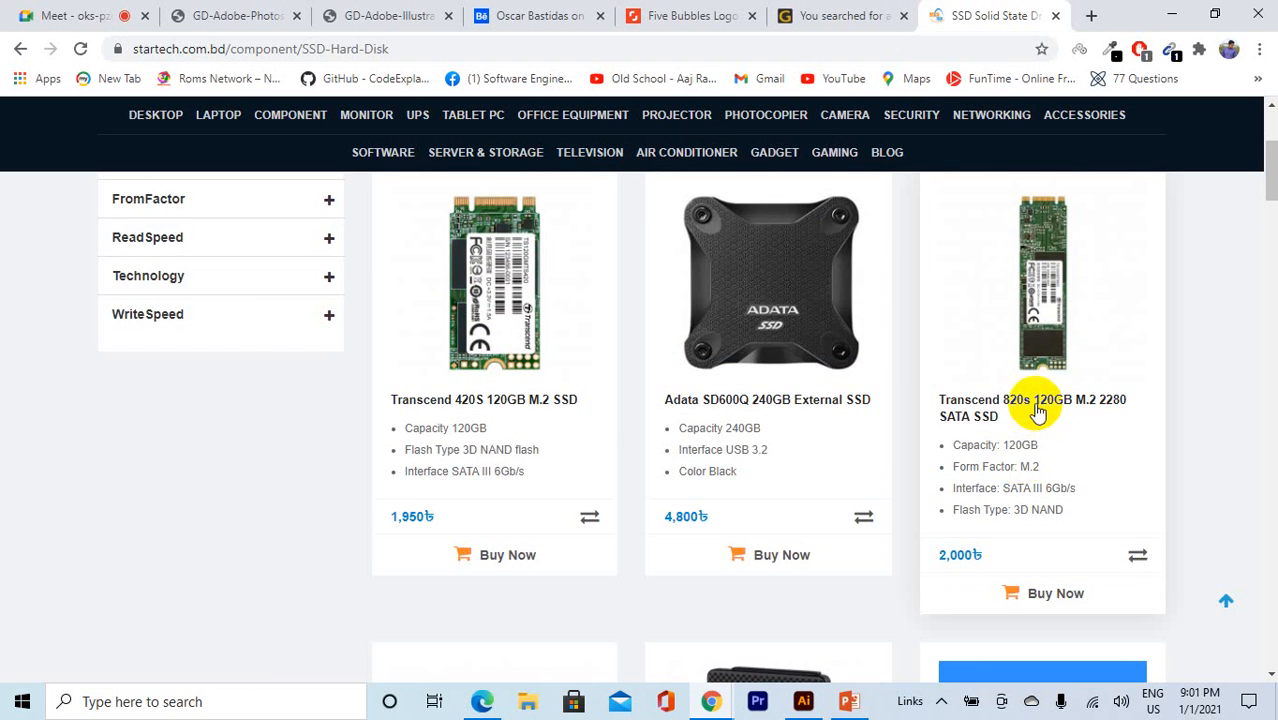
{"action": "scroll", "coordinate": [943, 466], "scroll_direction": "down", "scroll_amount": 4}
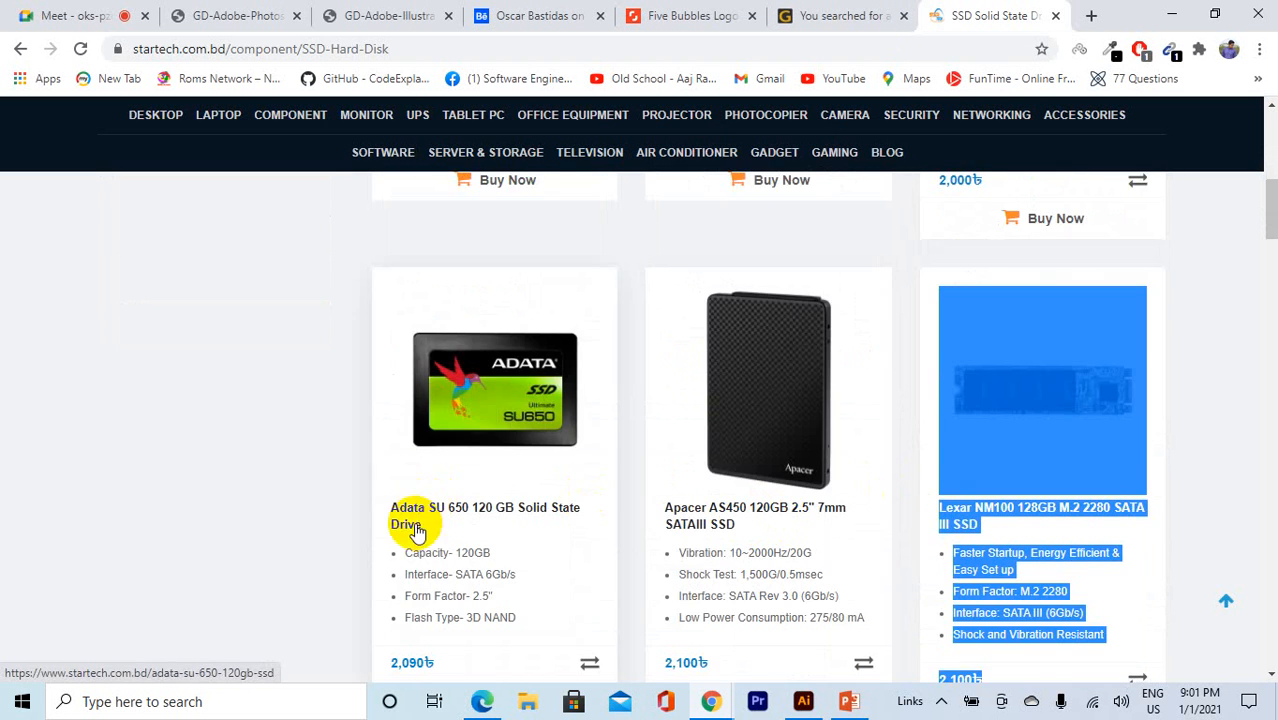
{"action": "scroll", "coordinate": [765, 529], "scroll_direction": "down", "scroll_amount": 5}
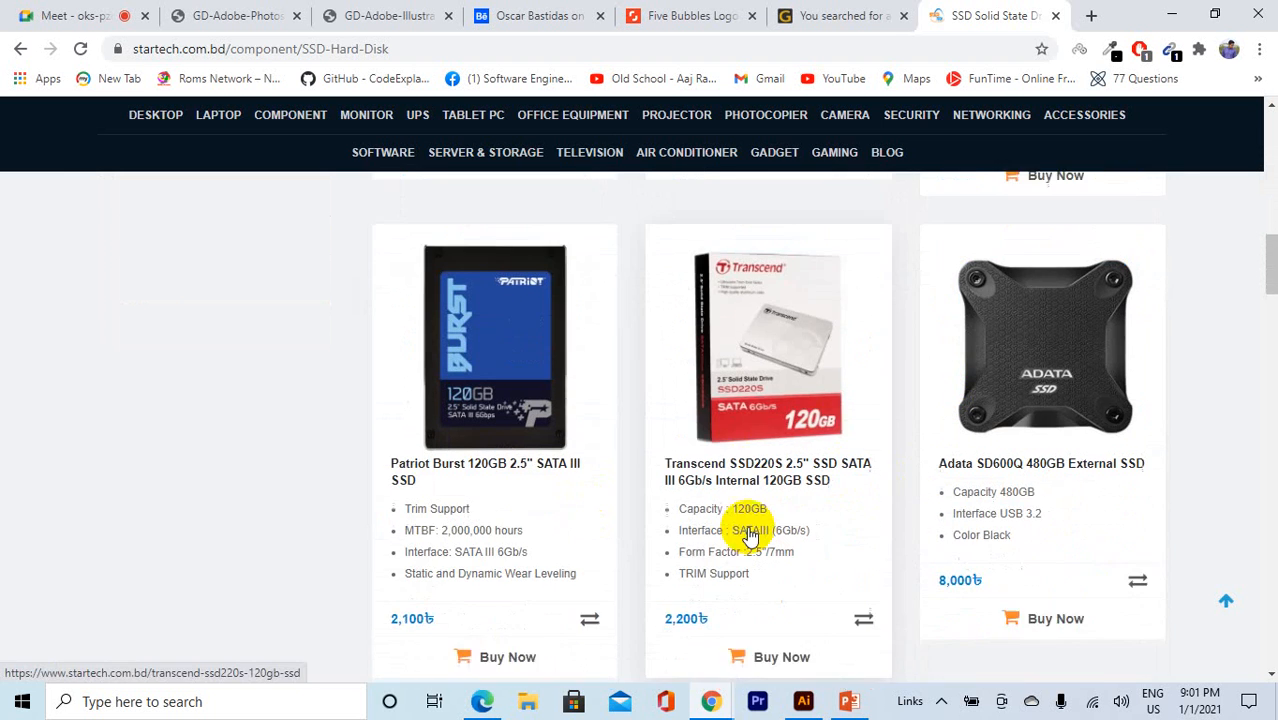
{"action": "scroll", "coordinate": [750, 537], "scroll_direction": "down", "scroll_amount": 1}
{"action": "scroll", "coordinate": [798, 525], "scroll_direction": "down", "scroll_amount": 4}
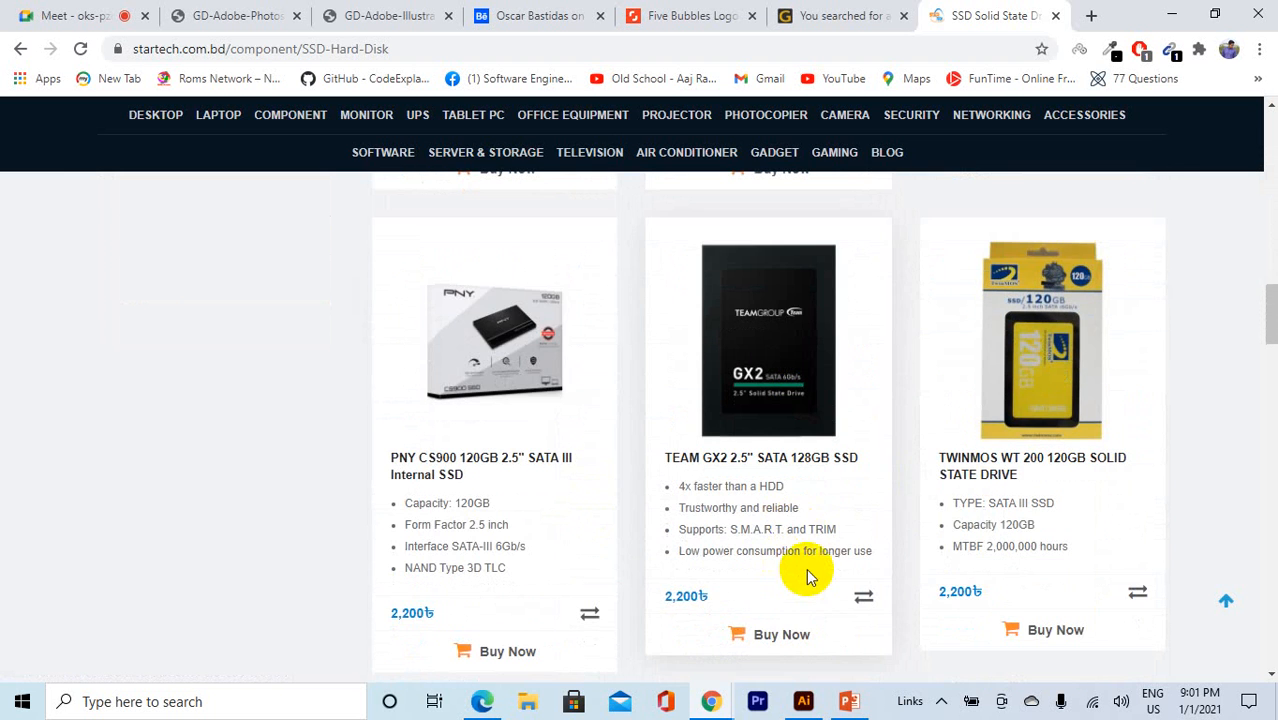
{"action": "scroll", "coordinate": [800, 560], "scroll_direction": "down", "scroll_amount": 4}
Step: Check the Google Meet call, then open the Adobe Photoshop 2021 Free Download page from the Get Into PC search results
{"action": "left_click", "coordinate": [78, 13]}
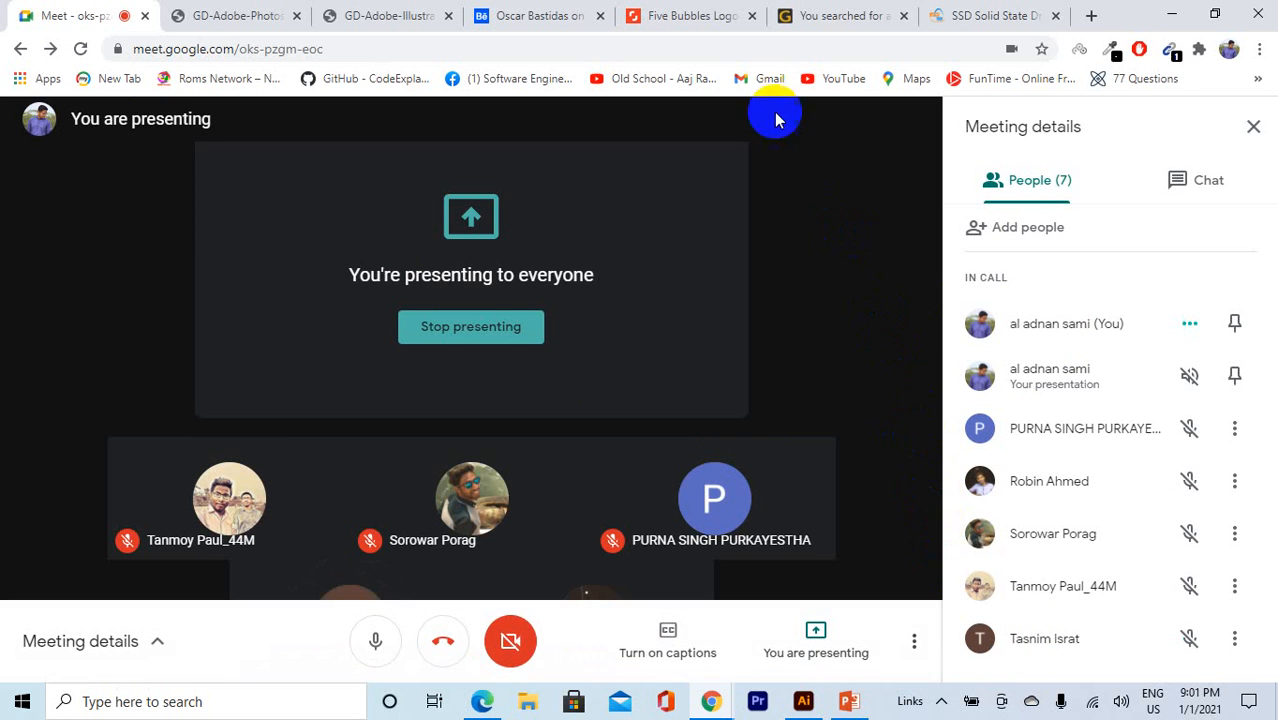
{"action": "left_click", "coordinate": [797, 16]}
{"action": "scroll", "coordinate": [562, 340], "scroll_direction": "up", "scroll_amount": 10}
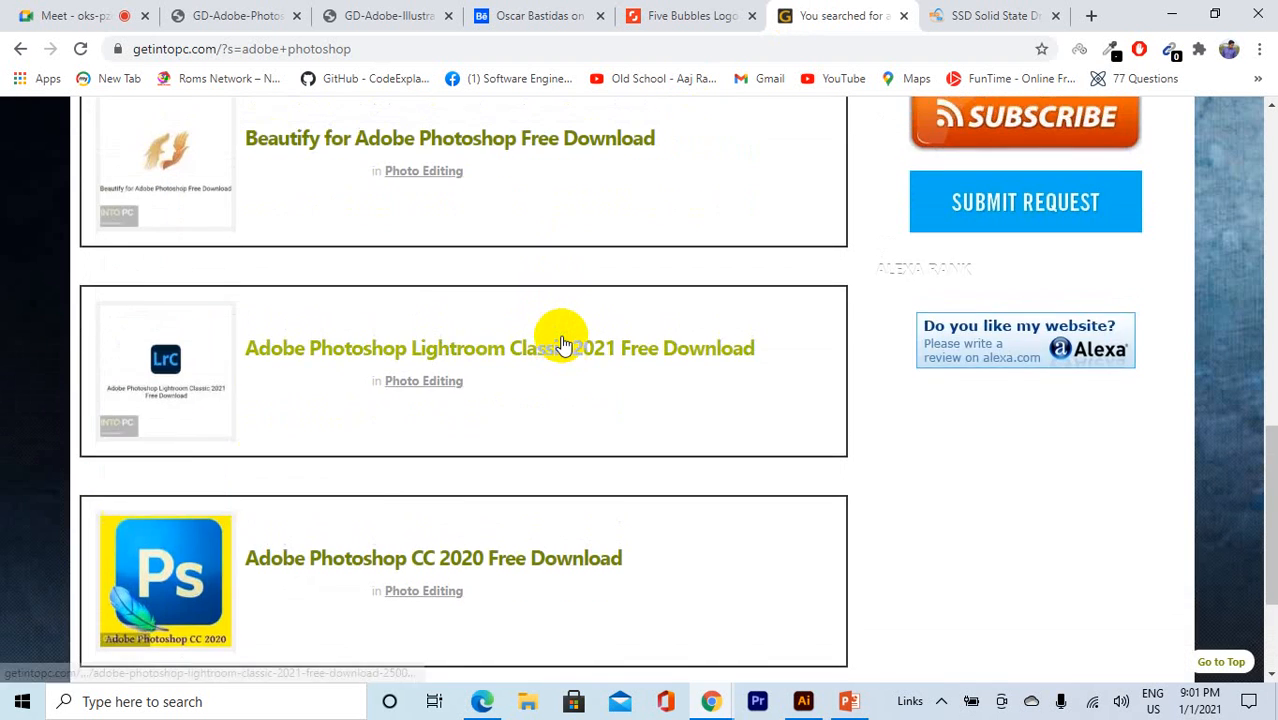
{"action": "scroll", "coordinate": [499, 380], "scroll_direction": "down", "scroll_amount": 3}
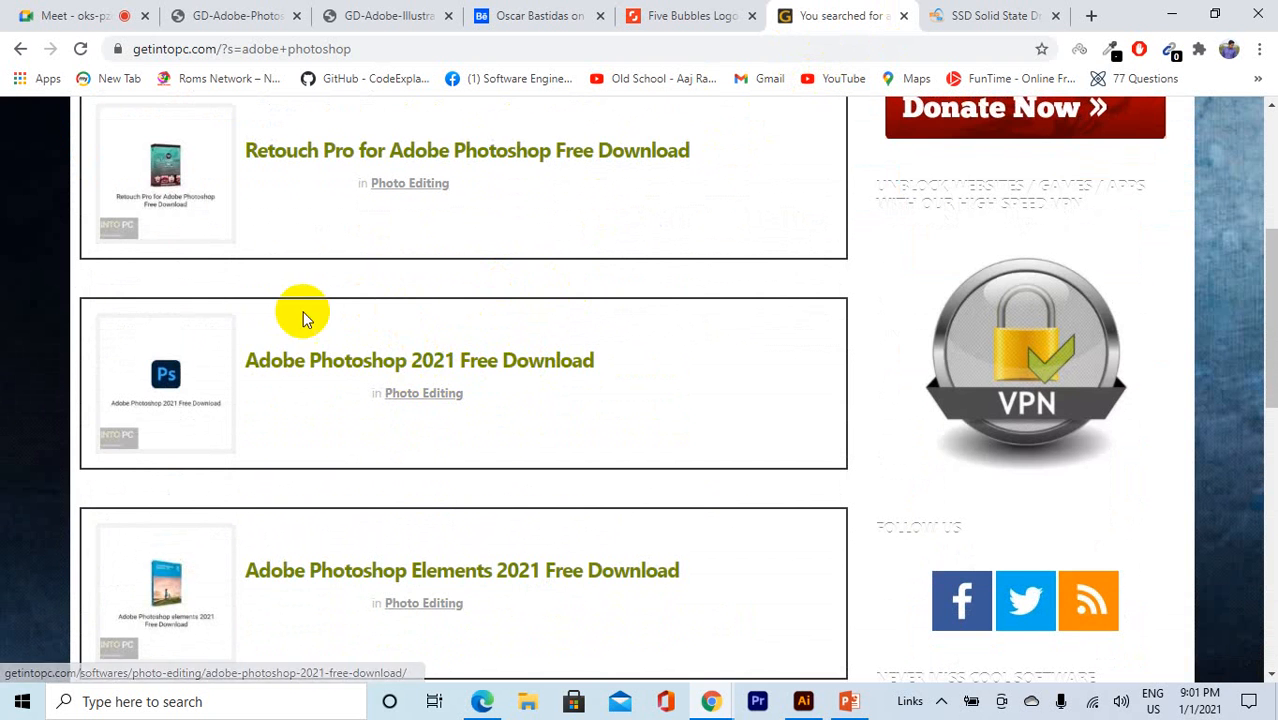
{"action": "left_click", "coordinate": [342, 373]}
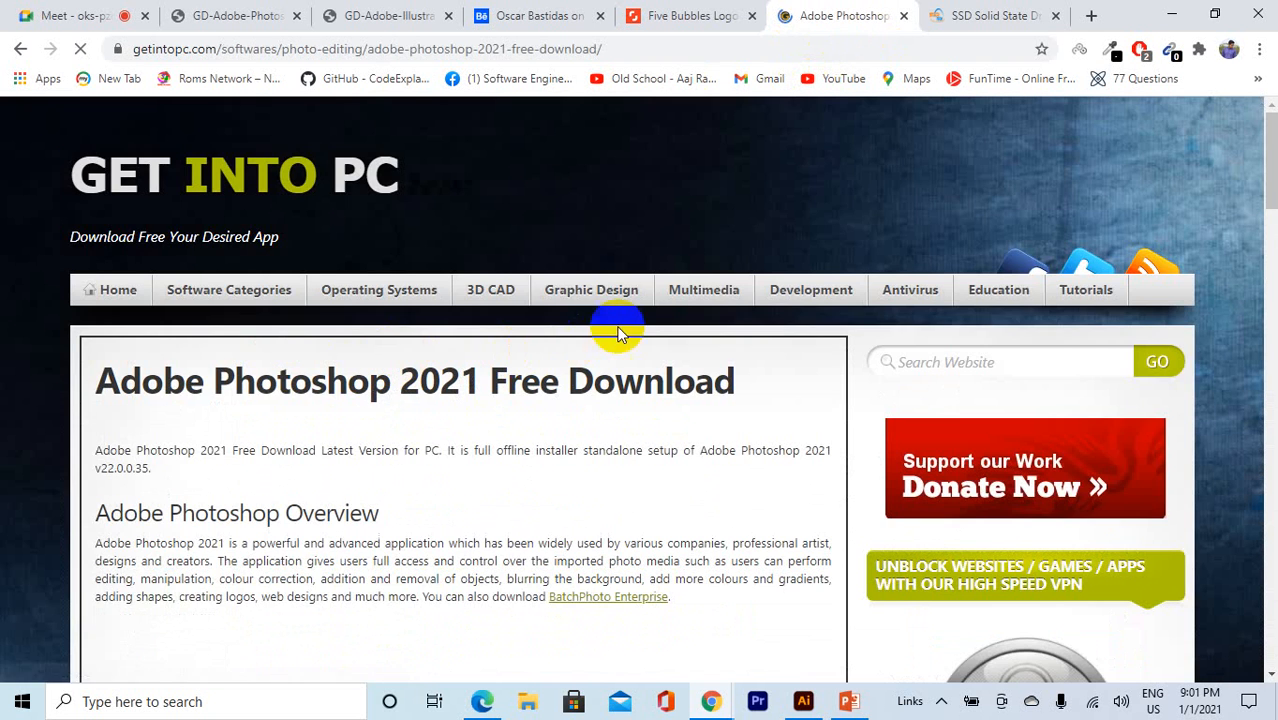
{"action": "scroll", "coordinate": [613, 334], "scroll_direction": "down", "scroll_amount": 3}
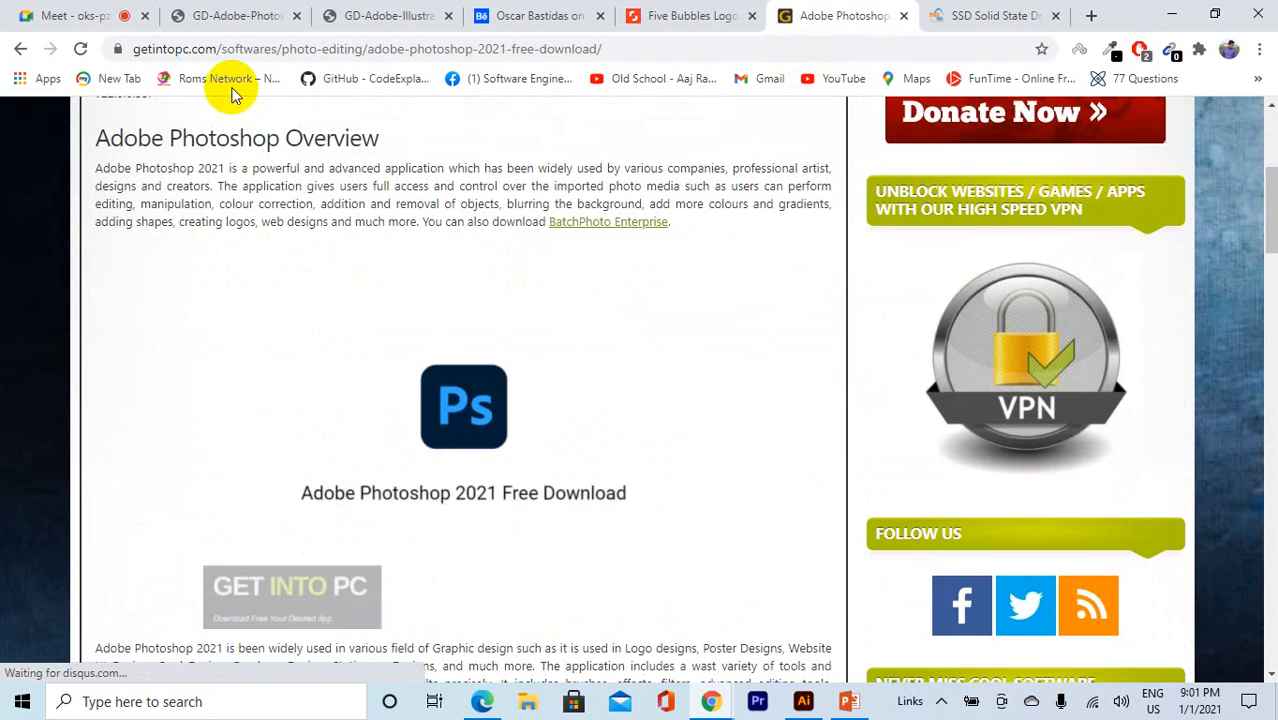
Step: Review the overview and features on the Adobe Photoshop 2021 download page, checking the Google Meet call in between
{"action": "left_click", "coordinate": [115, 15]}
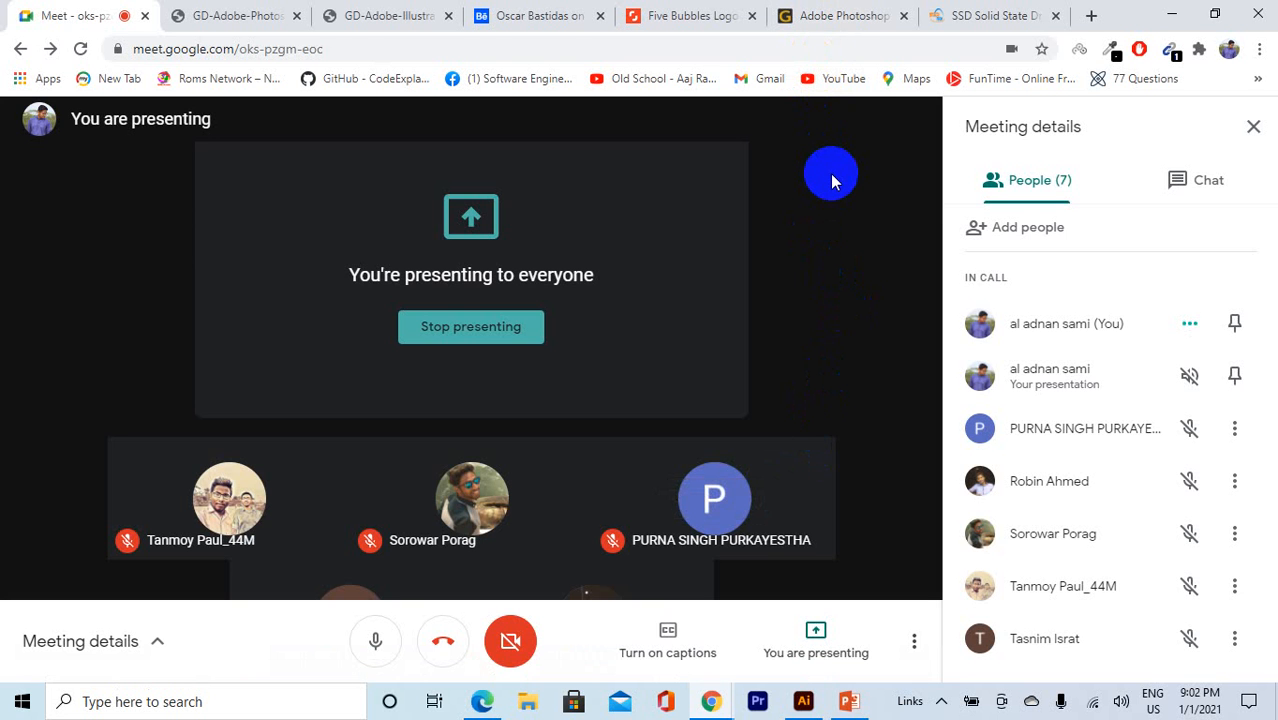
{"action": "left_click", "coordinate": [855, 15]}
{"action": "scroll", "coordinate": [653, 366], "scroll_direction": "down", "scroll_amount": 4}
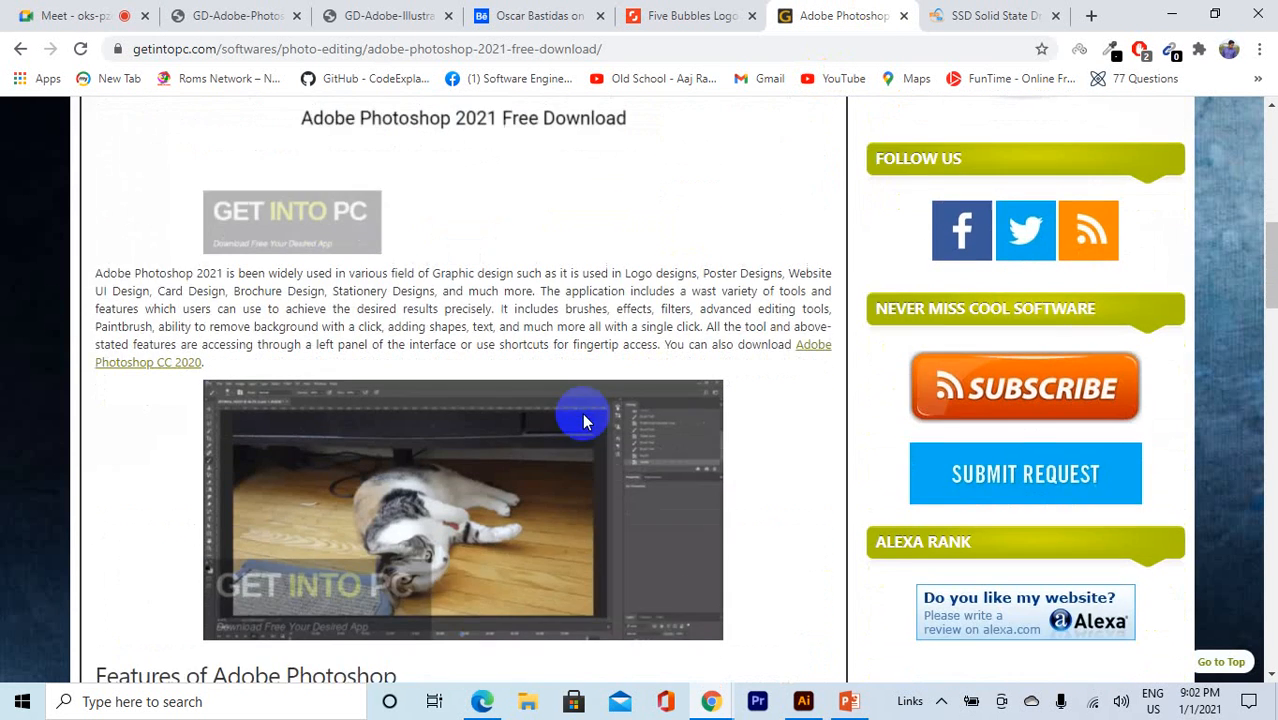
{"action": "scroll", "coordinate": [584, 420], "scroll_direction": "down", "scroll_amount": 4}
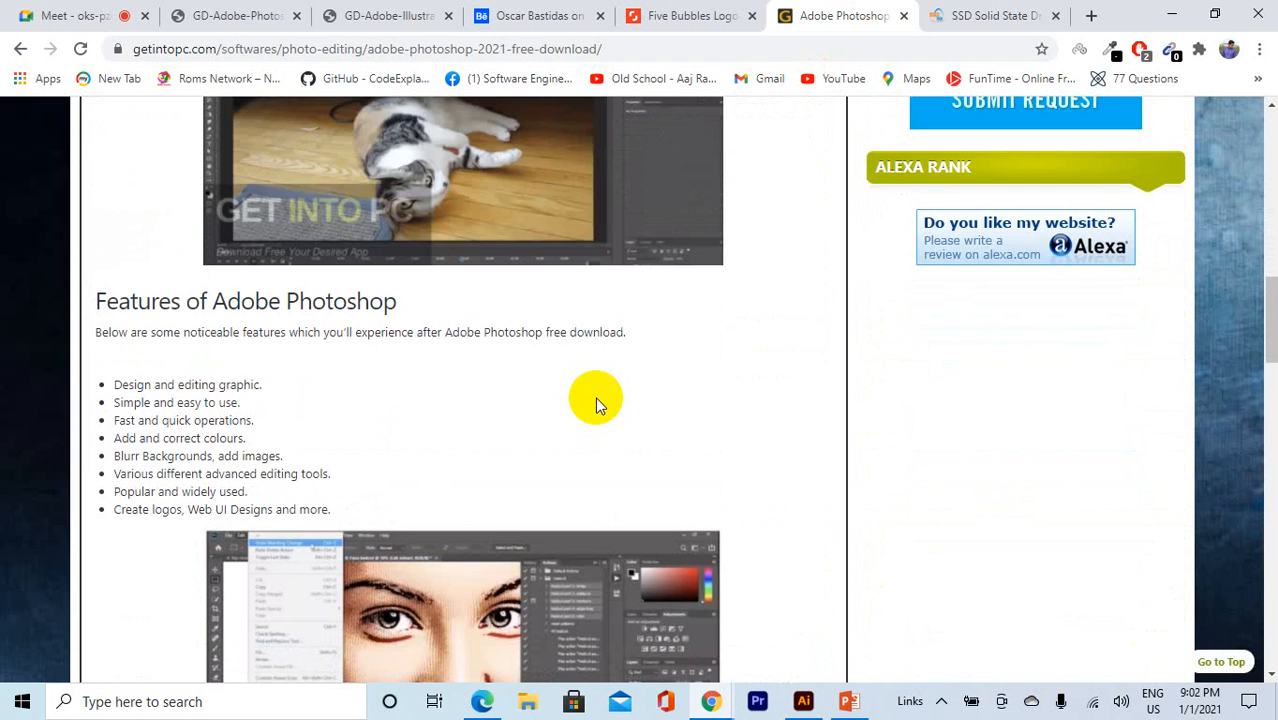
{"action": "left_click", "coordinate": [92, 15]}
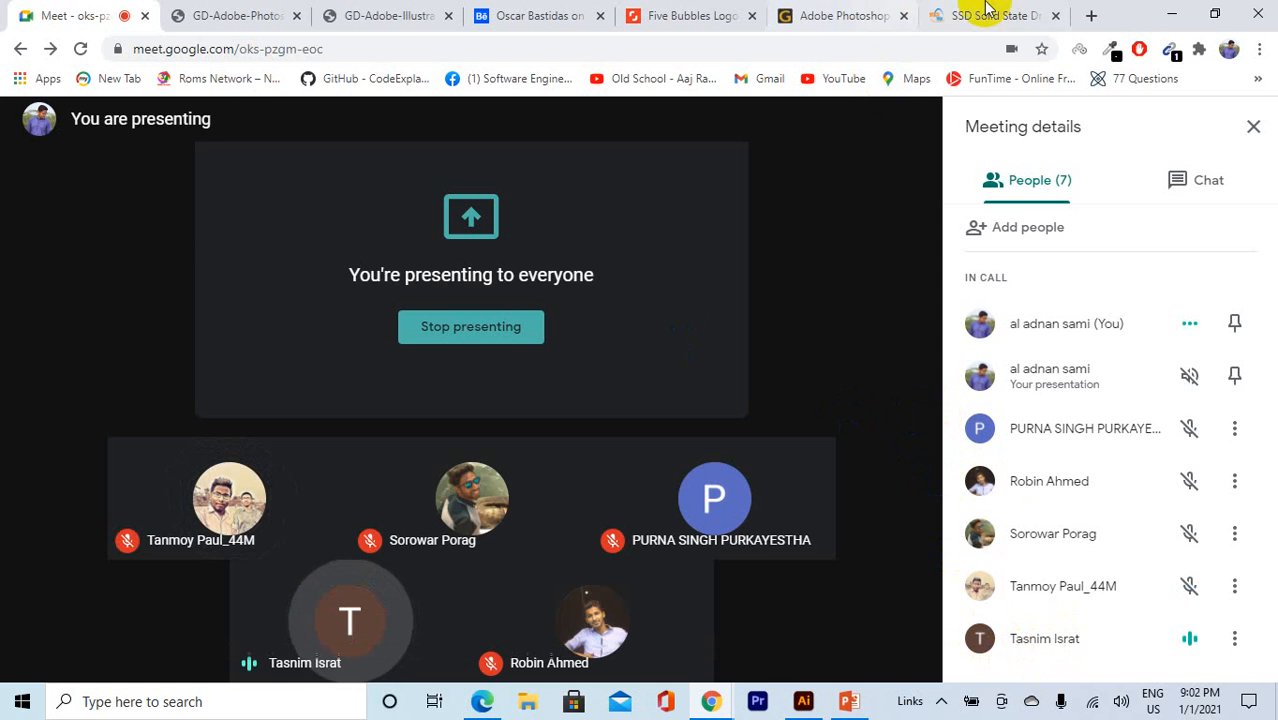
{"action": "left_click", "coordinate": [805, 10]}
{"action": "scroll", "coordinate": [682, 378], "scroll_direction": "up", "scroll_amount": 10}
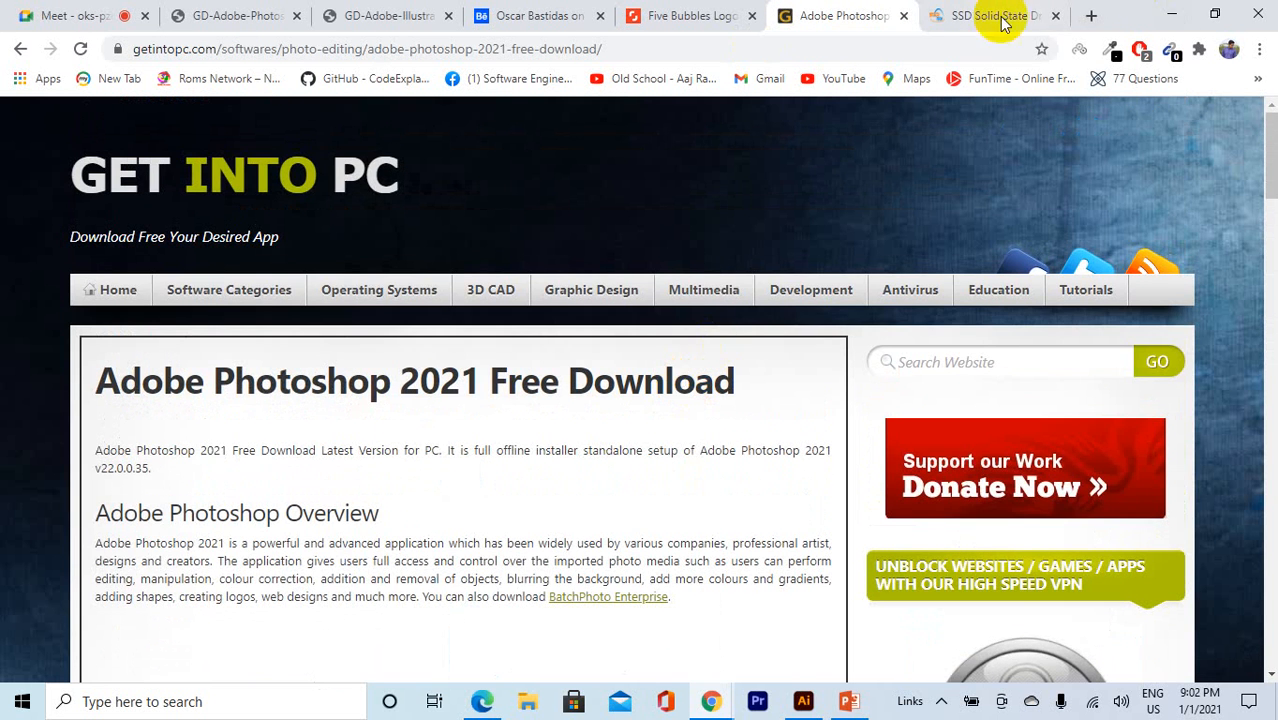
Step: Minimize the browser, copy facebook-cover-with-abstract-shapes.zip from File Explorer's recent files to the desktop, and move it to an empty area
{"action": "left_click", "coordinate": [1171, 14]}
{"action": "left_click", "coordinate": [1210, 11]}
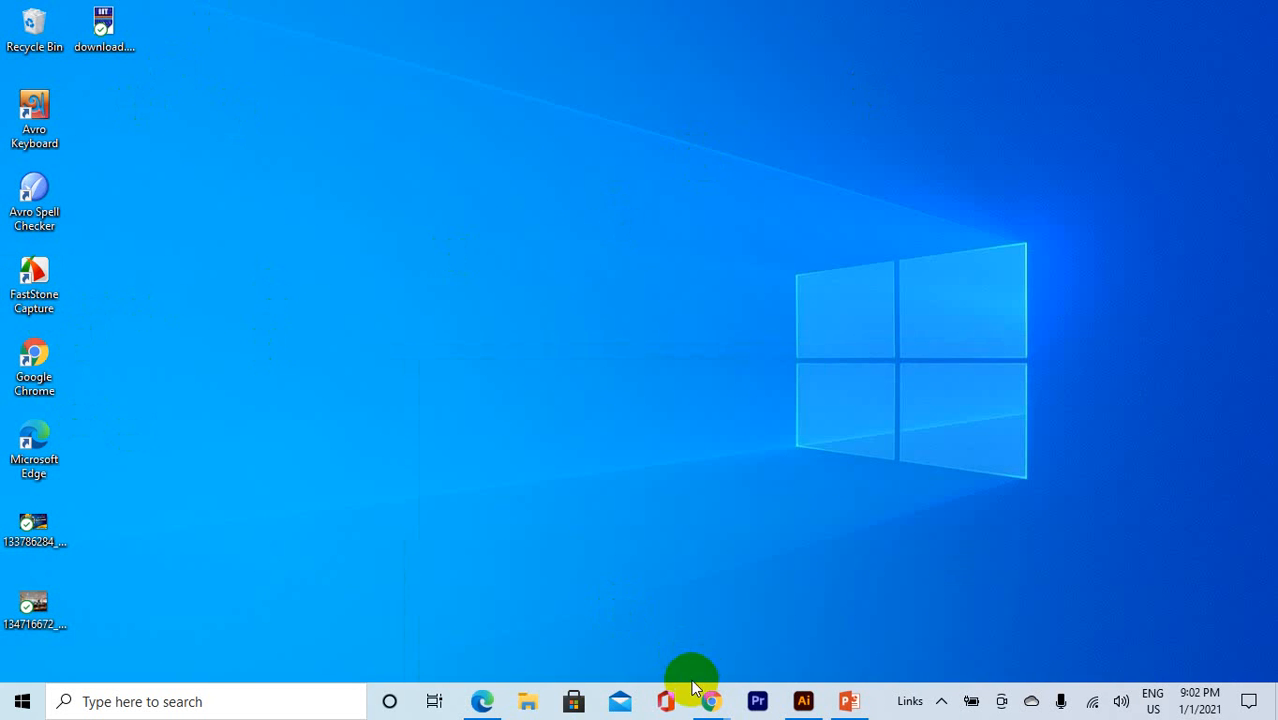
{"action": "left_click", "coordinate": [530, 704]}
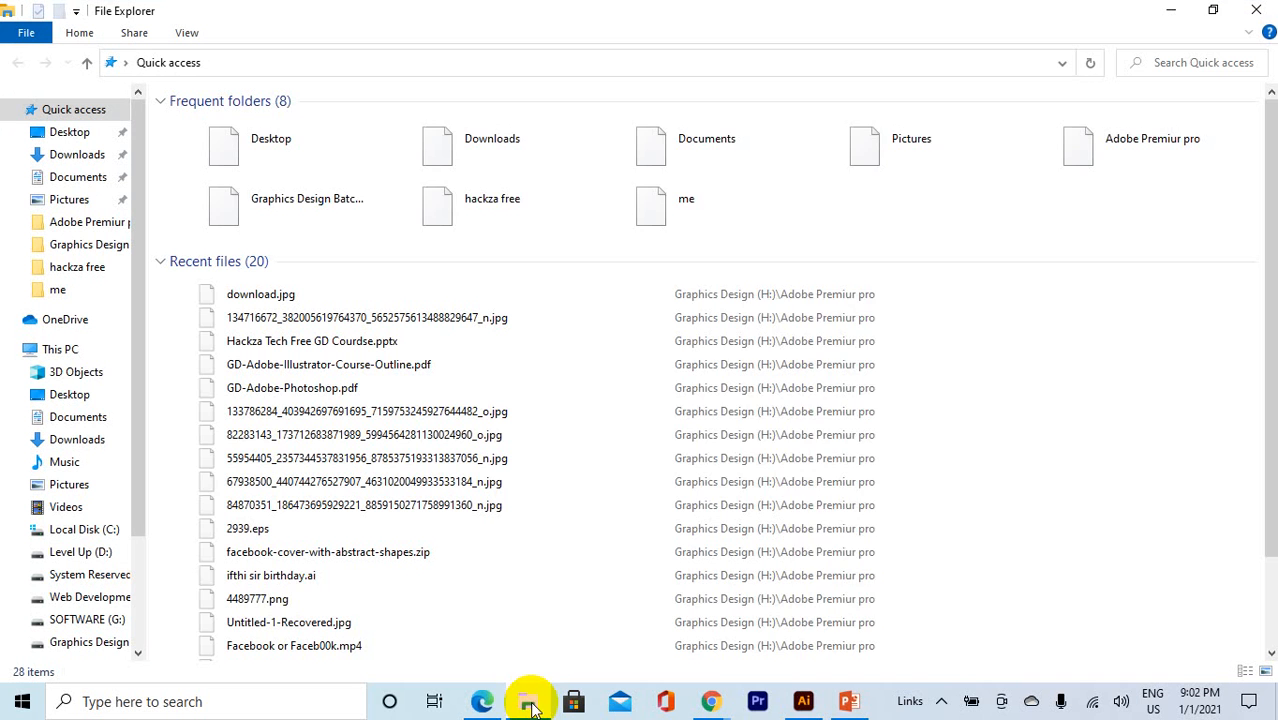
{"action": "scroll", "coordinate": [252, 380], "scroll_direction": "down", "scroll_amount": 2}
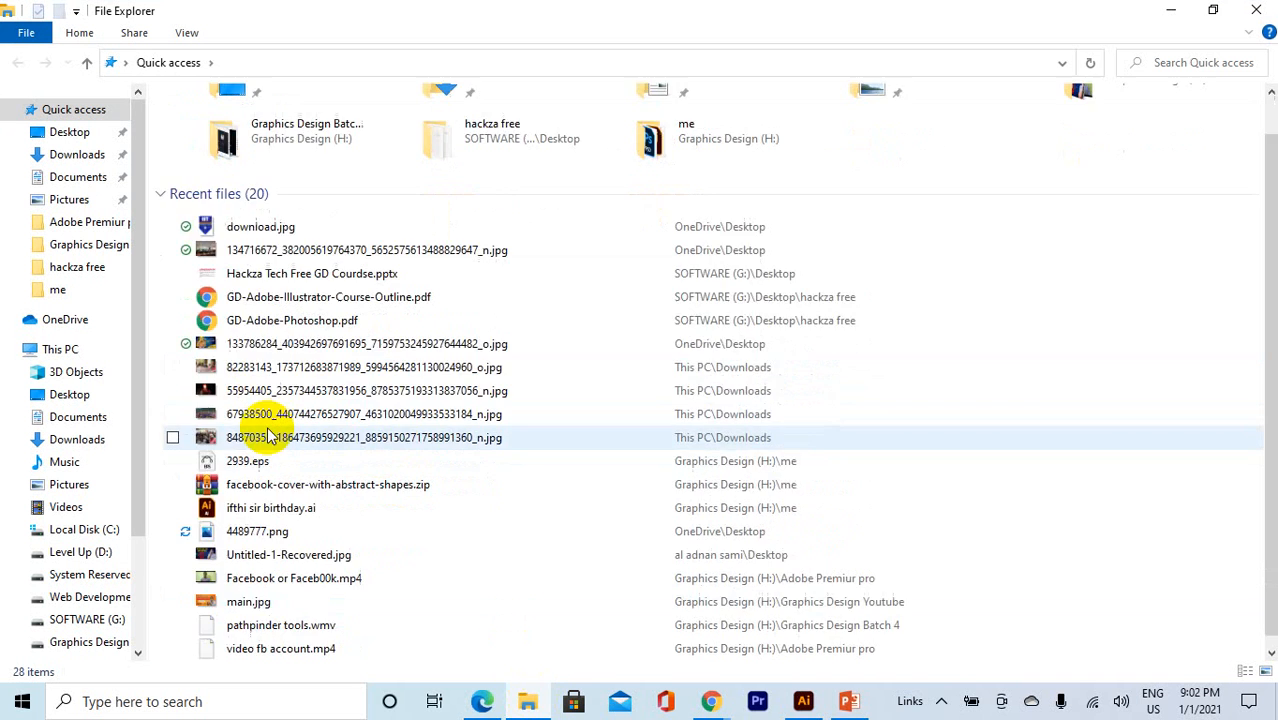
{"action": "left_click", "coordinate": [258, 488]}
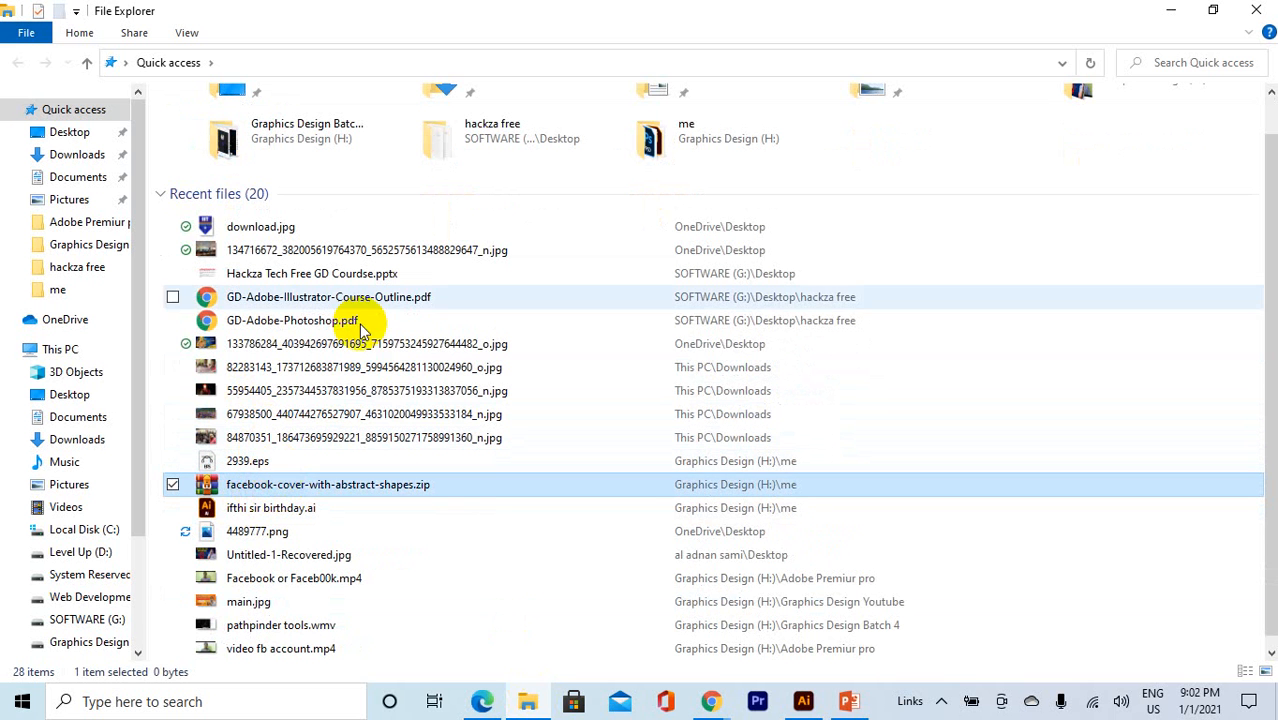
{"action": "left_click", "coordinate": [1256, 10]}
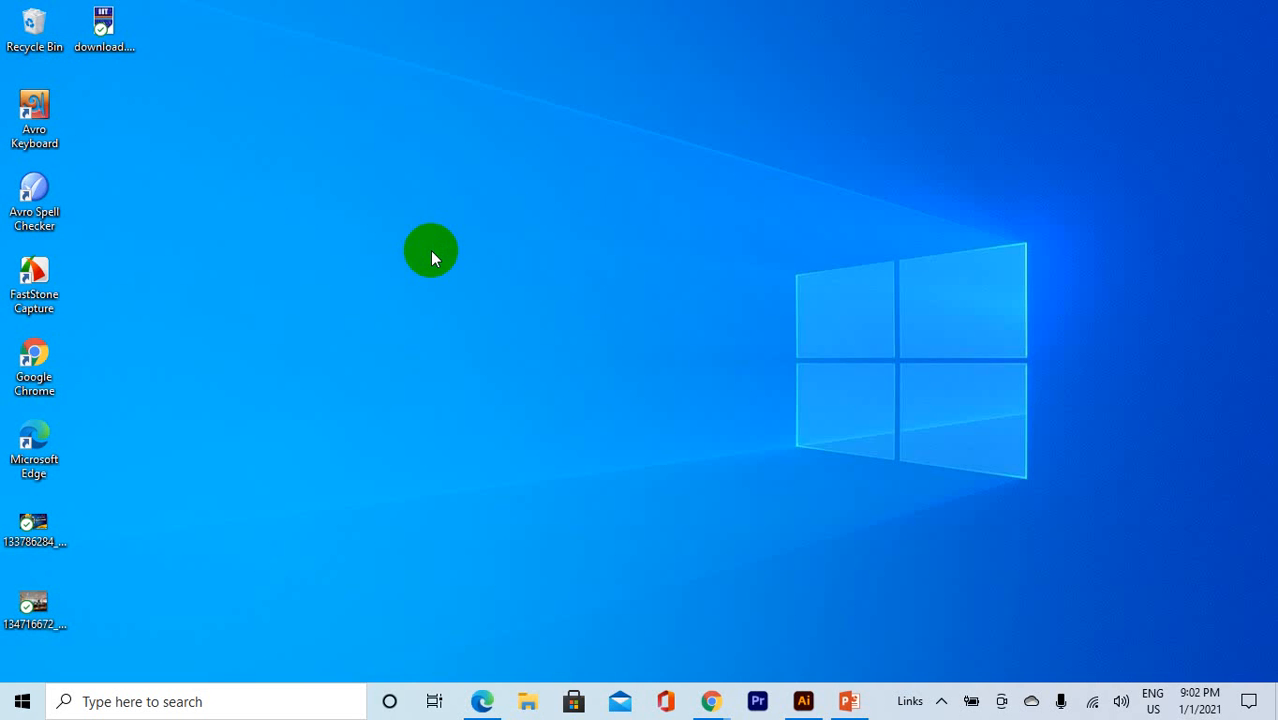
{"action": "key", "text": "ctrl+v"}
{"action": "left_click_drag", "start_coordinate": [108, 118], "coordinate": [630, 145]}
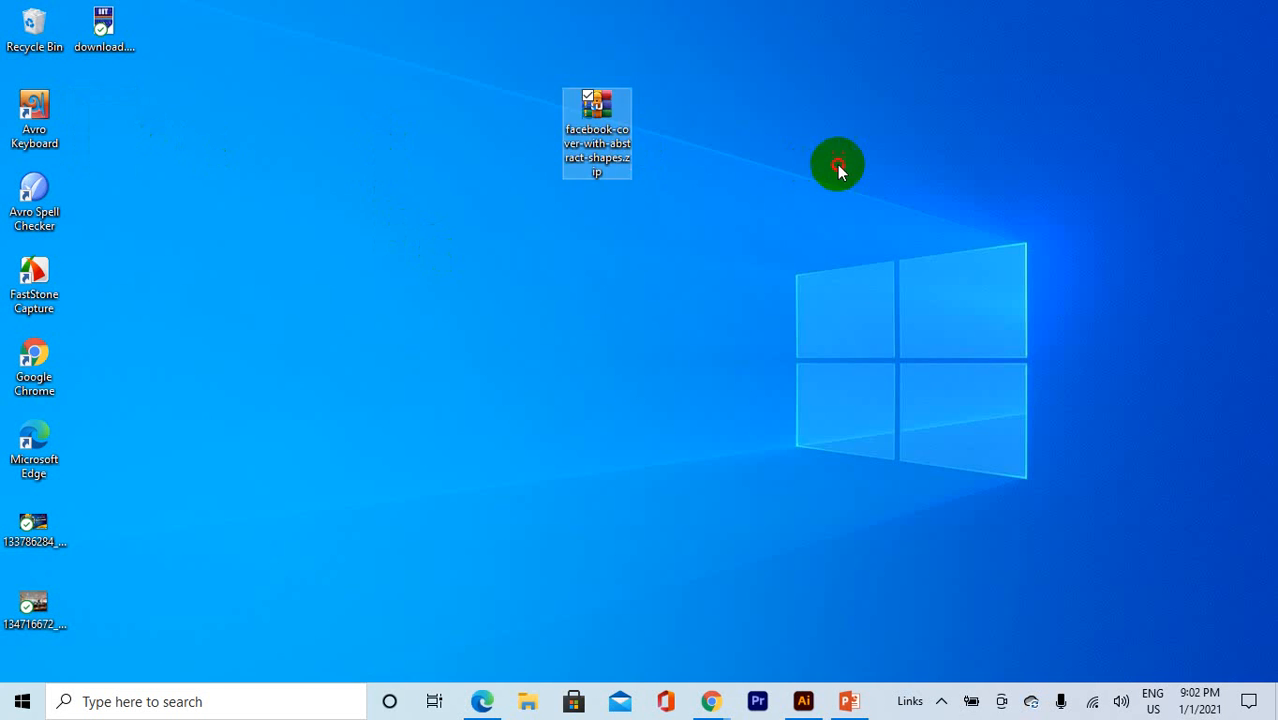
Step: Open facebook-cover-with-abstract-shapes.zip from the desktop to view the files it contains, then close the archive
{"action": "double_click", "coordinate": [617, 141]}
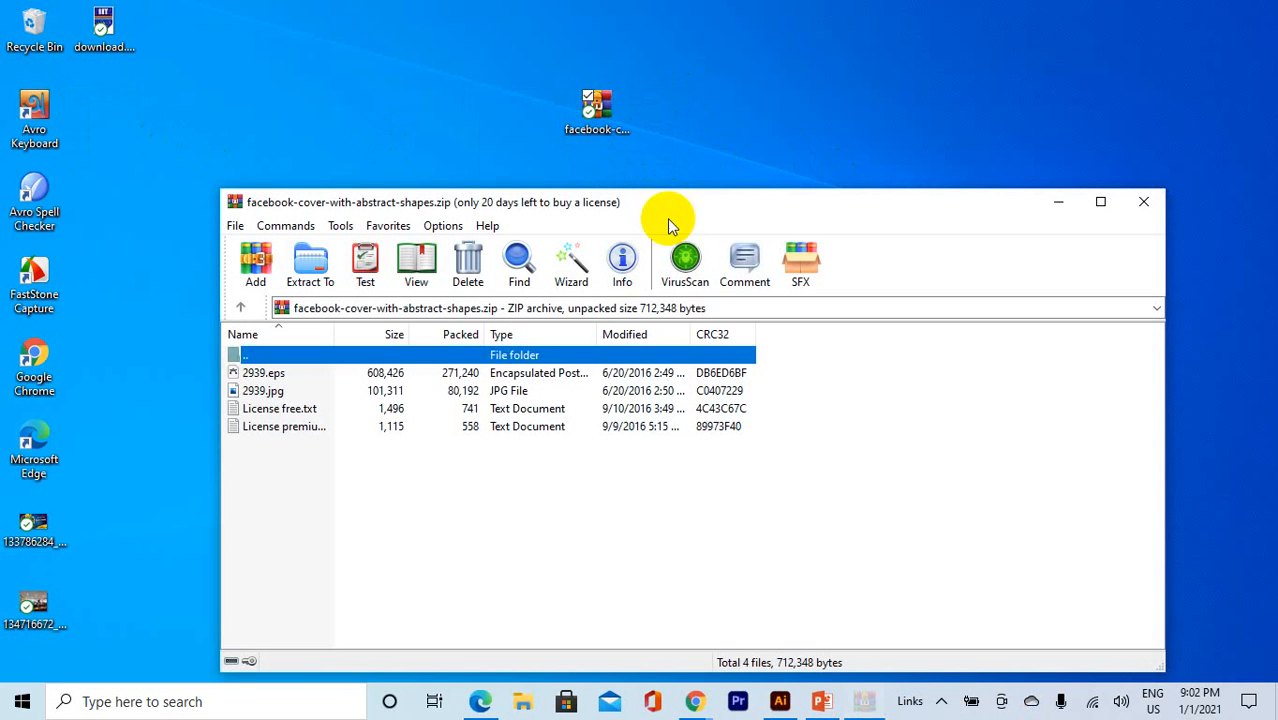
{"action": "left_click", "coordinate": [433, 477]}
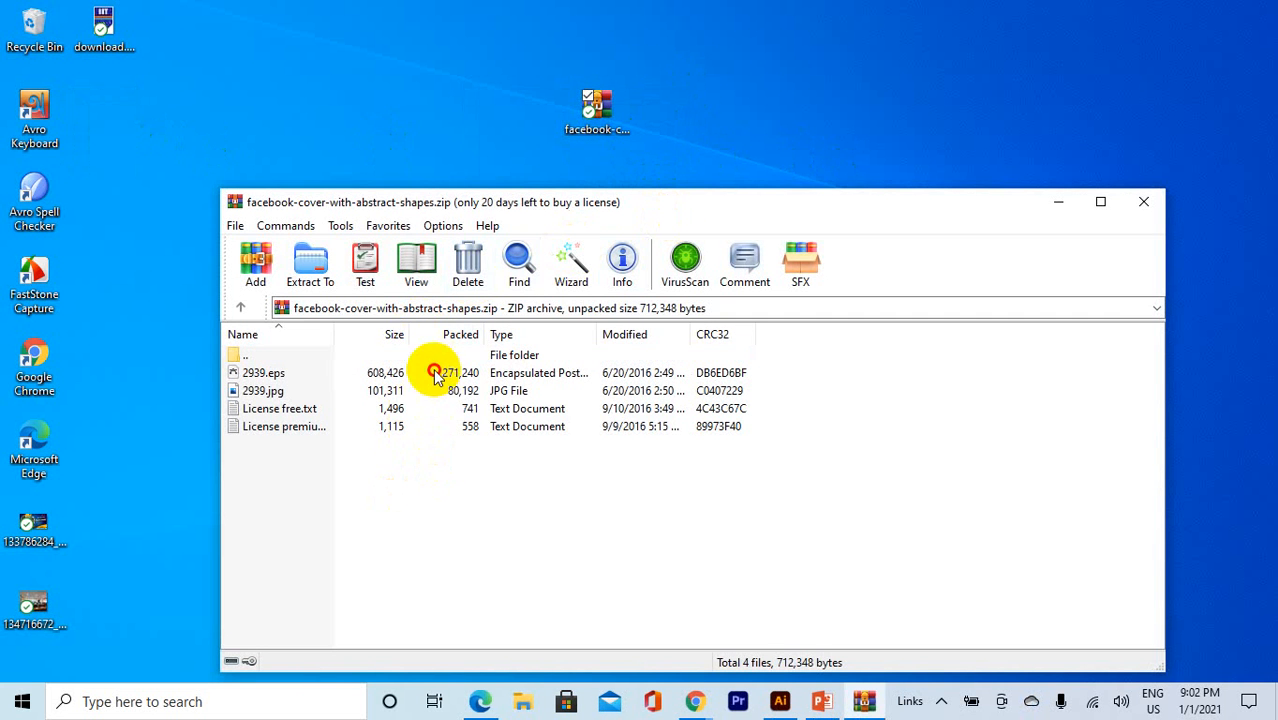
{"action": "left_click", "coordinate": [1158, 210]}
Step: Reopen the zip archive from the desktop, select all the files in it, and close the archive window
{"action": "left_click", "coordinate": [578, 125]}
{"action": "double_click", "coordinate": [615, 118]}
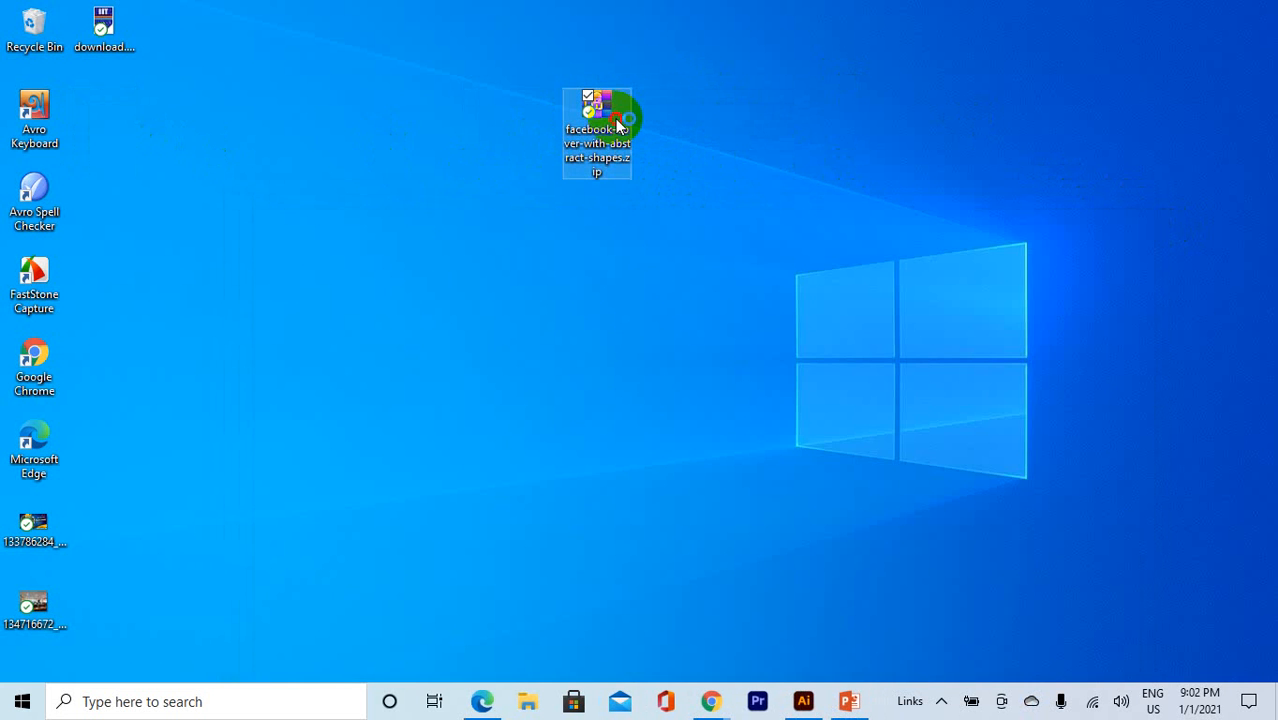
{"action": "key", "text": "ctrl+a"}
{"action": "left_click_drag", "start_coordinate": [403, 480], "coordinate": [409, 350]}
{"action": "left_click_drag", "start_coordinate": [430, 492], "coordinate": [462, 360]}
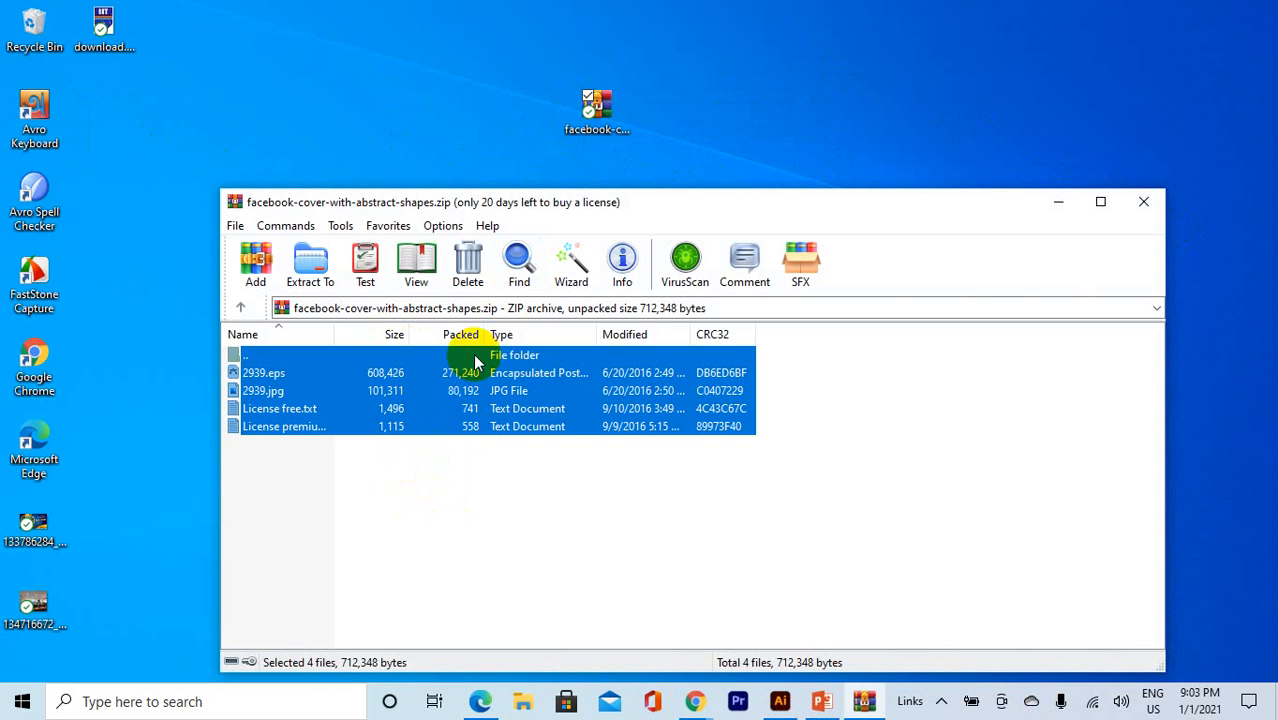
{"action": "left_click", "coordinate": [1145, 203]}
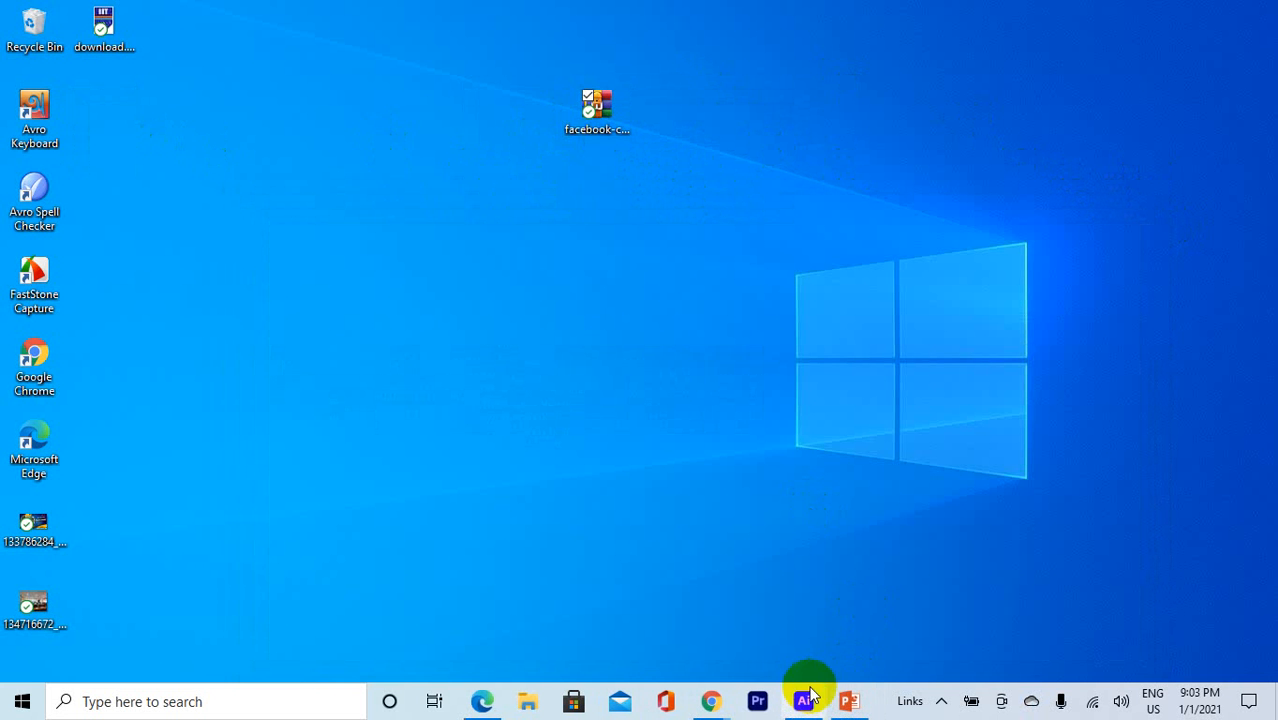
Step: Return to the Photoshop 2021 download page, look at the download link and the archive password line, then minimize the browser
{"action": "left_click", "coordinate": [590, 100]}
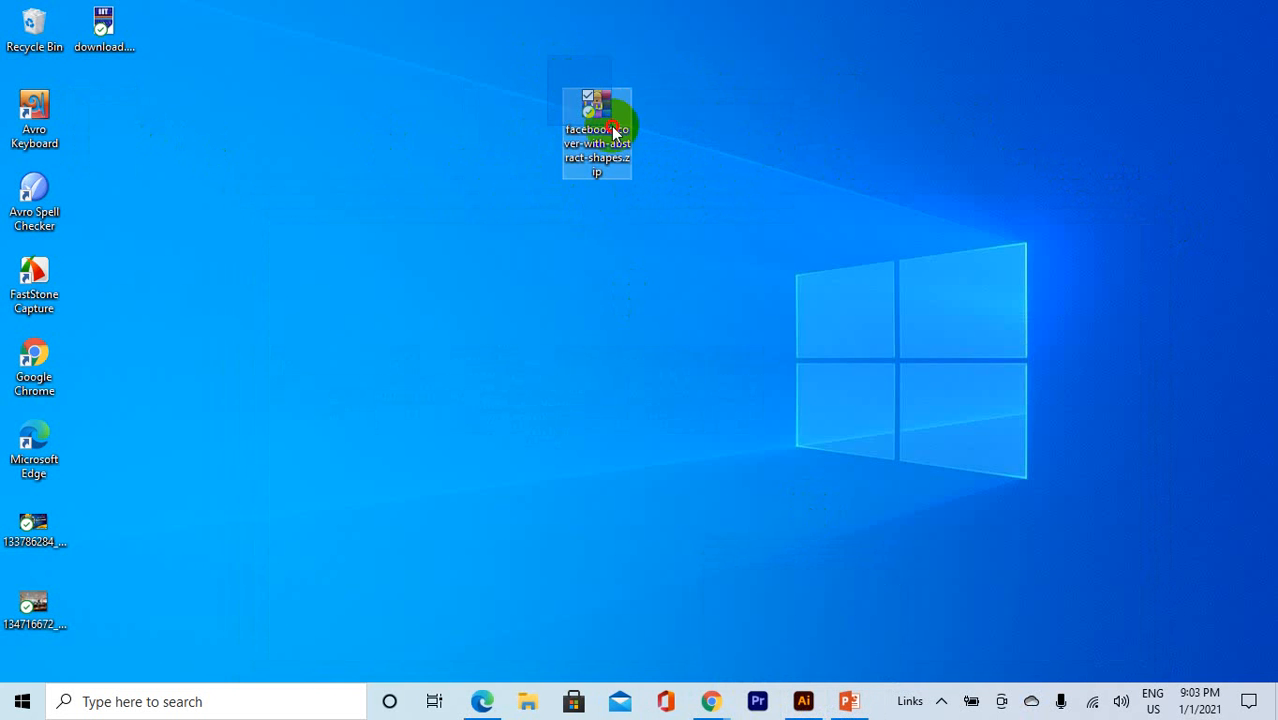
{"action": "mouse_move", "coordinate": [716, 703]}
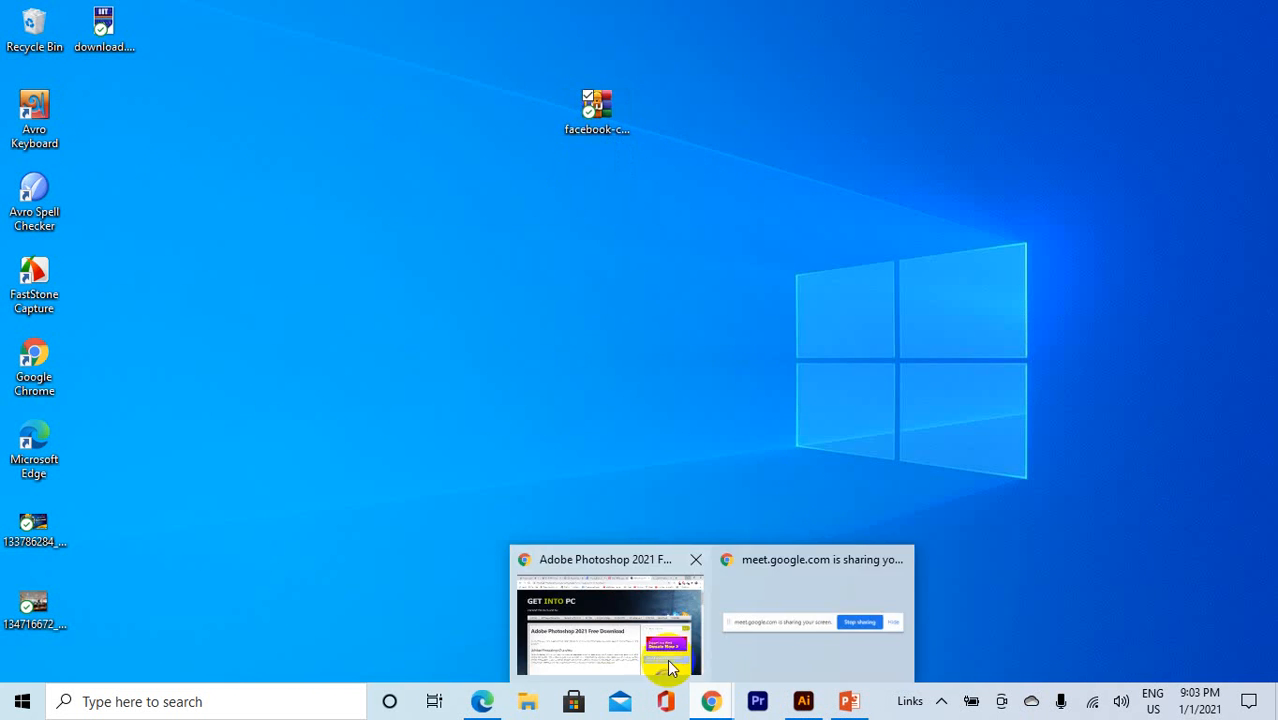
{"action": "left_click", "coordinate": [667, 659]}
{"action": "scroll", "coordinate": [570, 334], "scroll_direction": "down", "scroll_amount": 6}
{"action": "scroll", "coordinate": [556, 341], "scroll_direction": "down", "scroll_amount": 15}
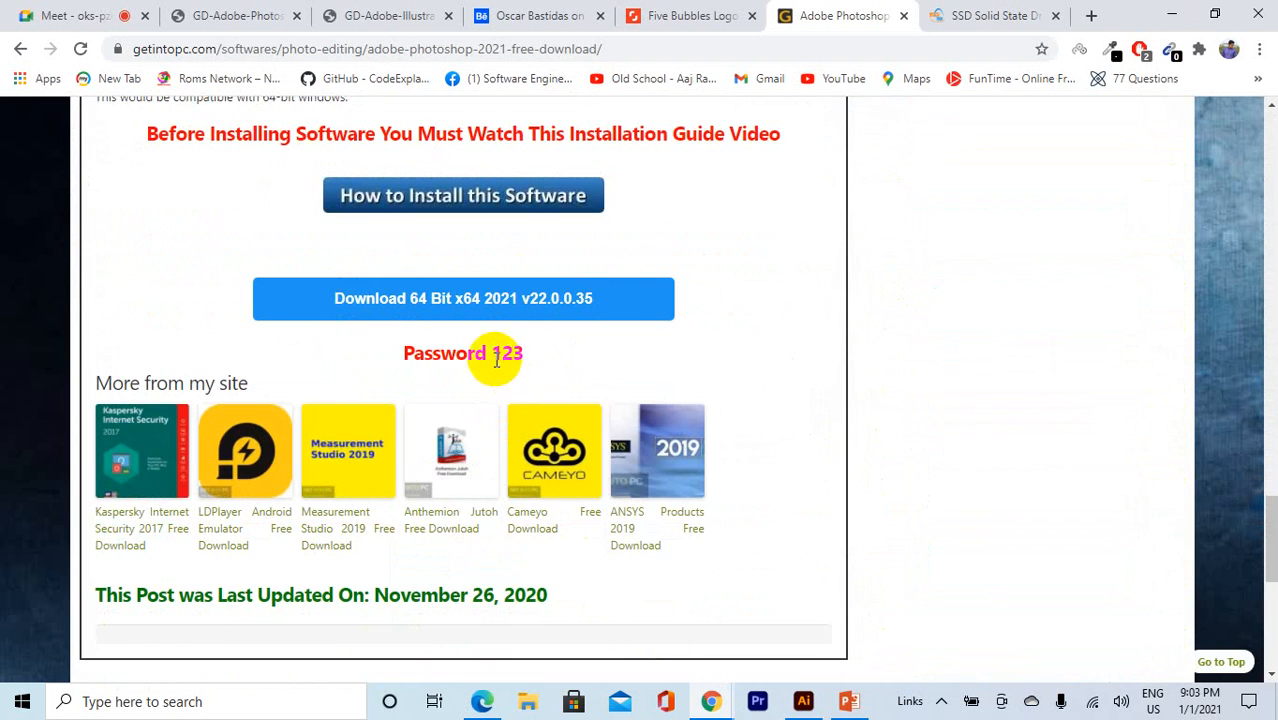
{"action": "mouse_move", "coordinate": [492, 355]}
{"action": "left_mouse_down"}
{"action": "mouse_move", "coordinate": [546, 358]}
{"action": "mouse_move", "coordinate": [492, 355]}
{"action": "left_mouse_up"}
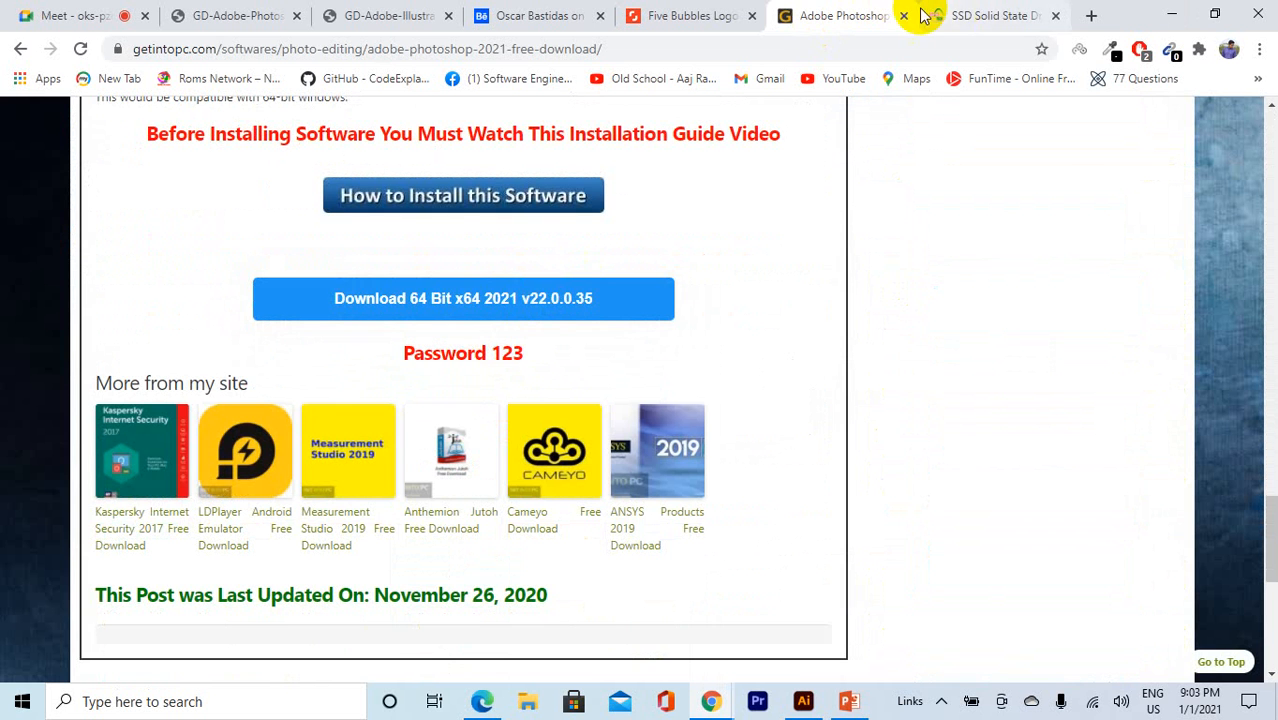
{"action": "left_click", "coordinate": [1170, 10]}
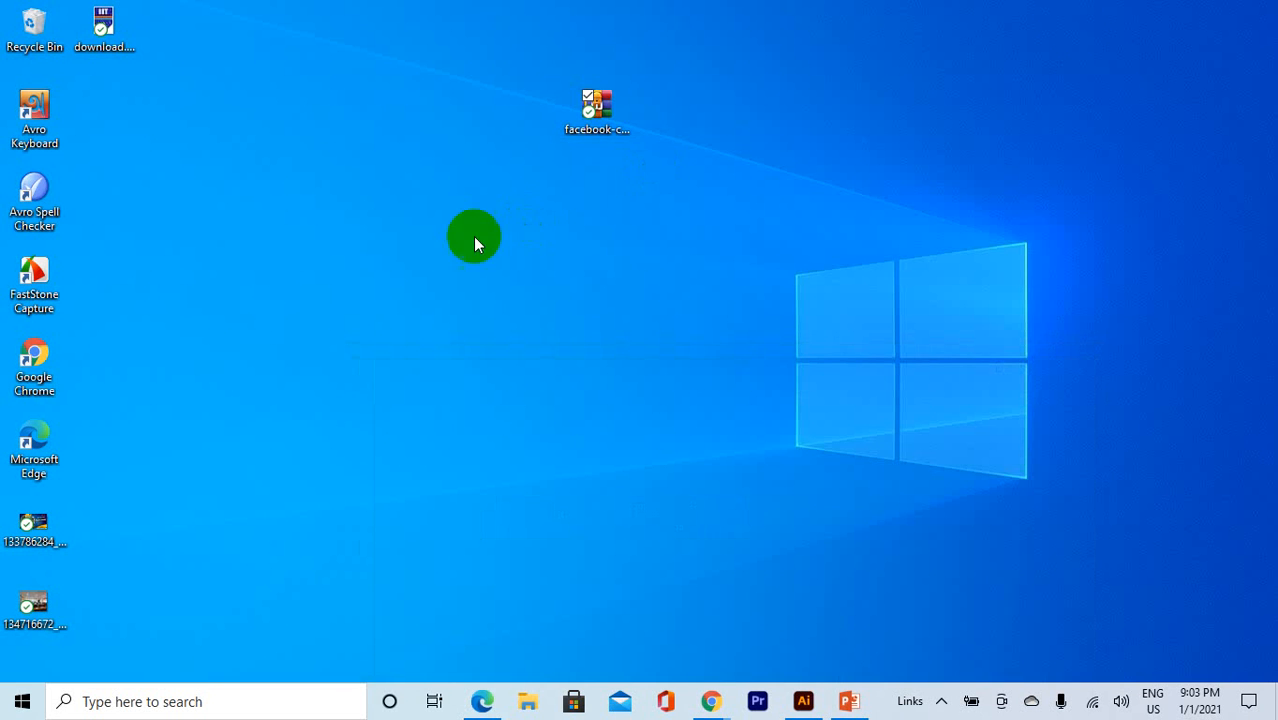
Step: Select the zip on the desktop, then search Google for winrar in a new browser tab and open the official WinRAR site
{"action": "left_click", "coordinate": [583, 104]}
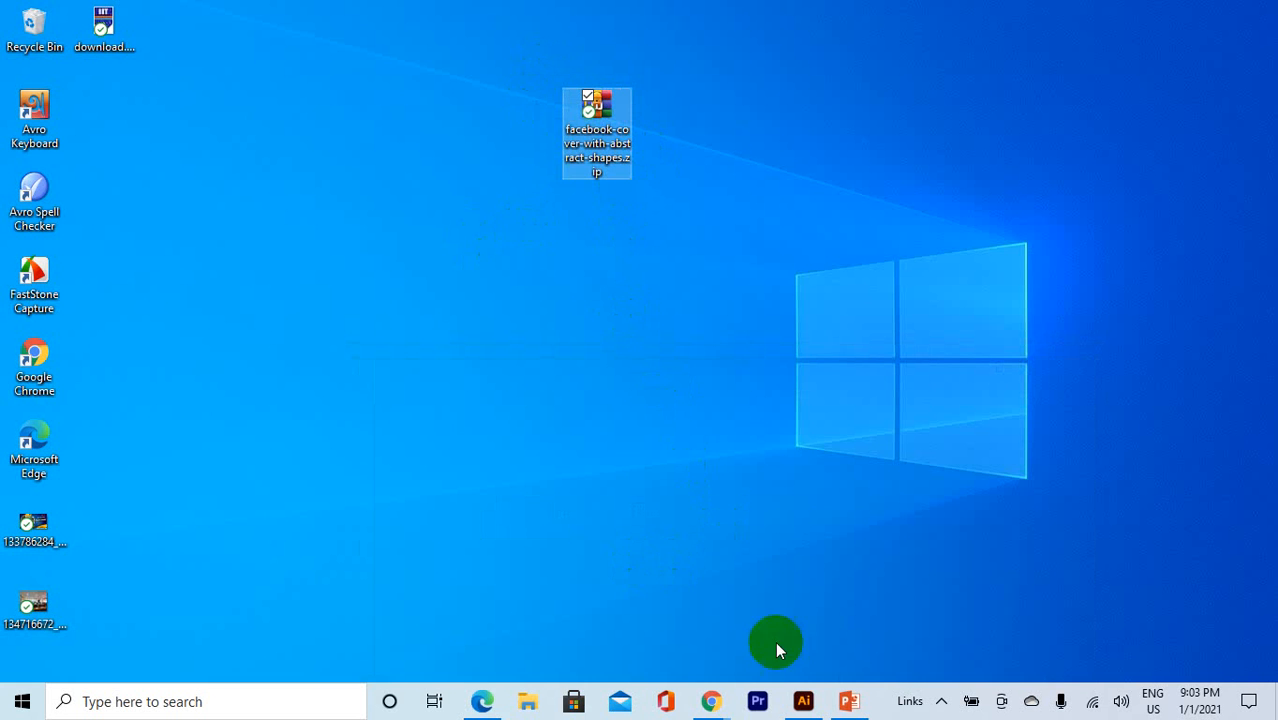
{"action": "left_click", "coordinate": [711, 701]}
{"action": "left_click", "coordinate": [662, 640]}
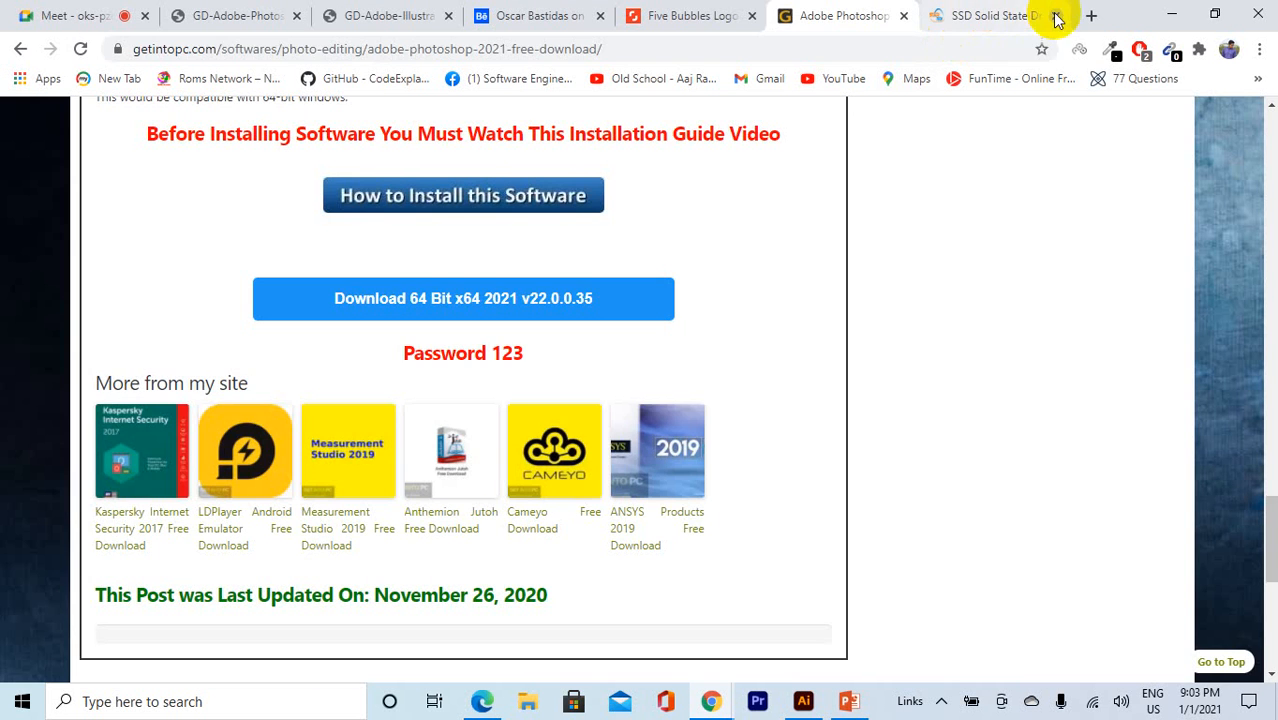
{"action": "left_click", "coordinate": [1090, 20]}
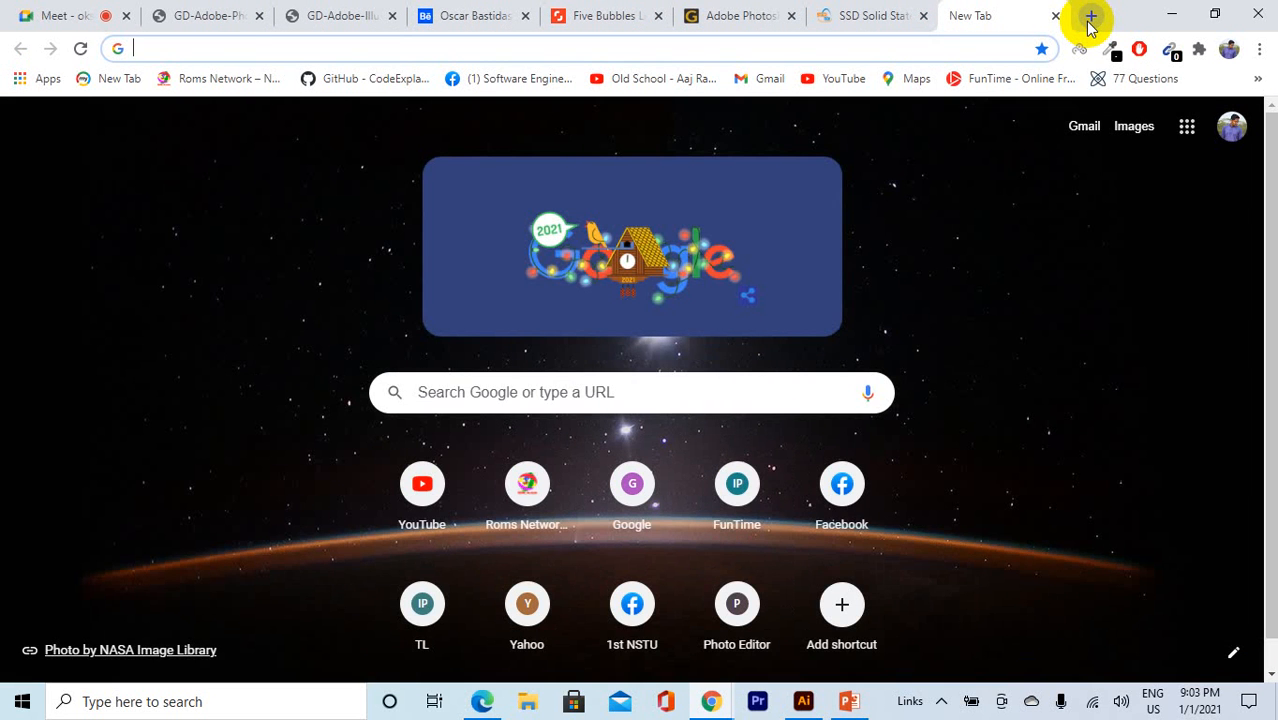
{"action": "type", "text": "win"}
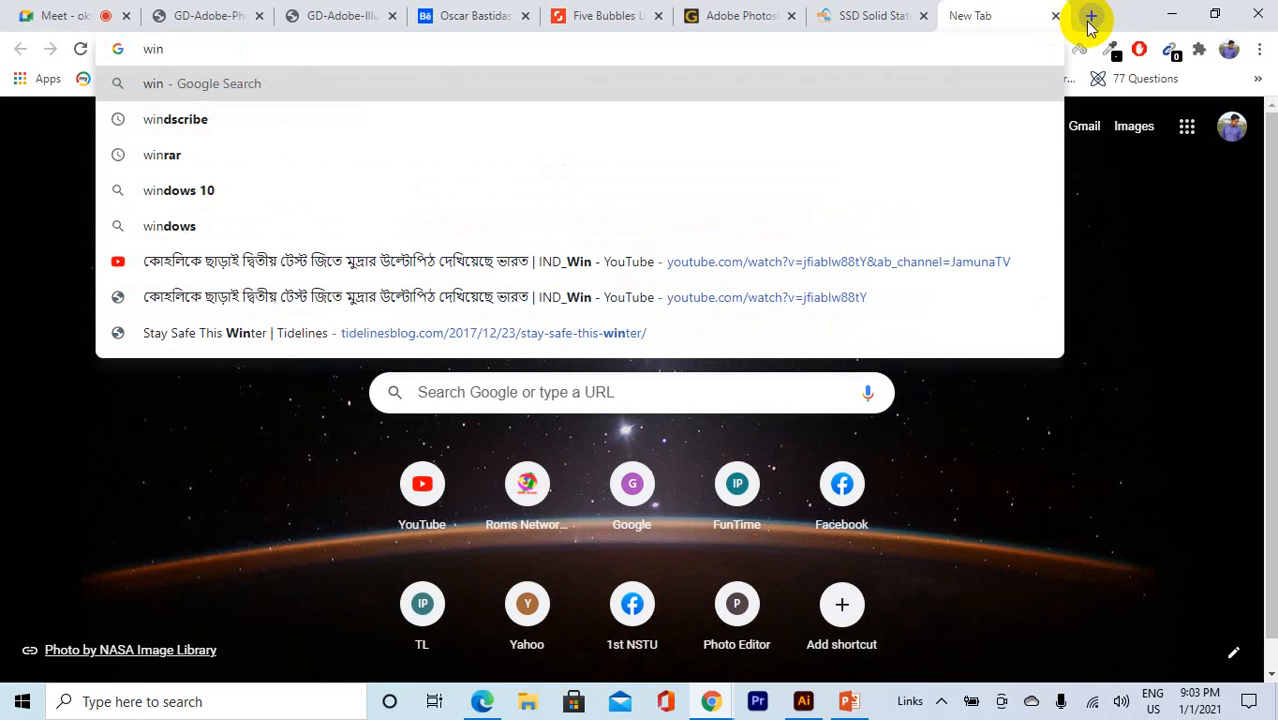
{"action": "type", "text": "rar"}
{"action": "key", "text": "Return"}
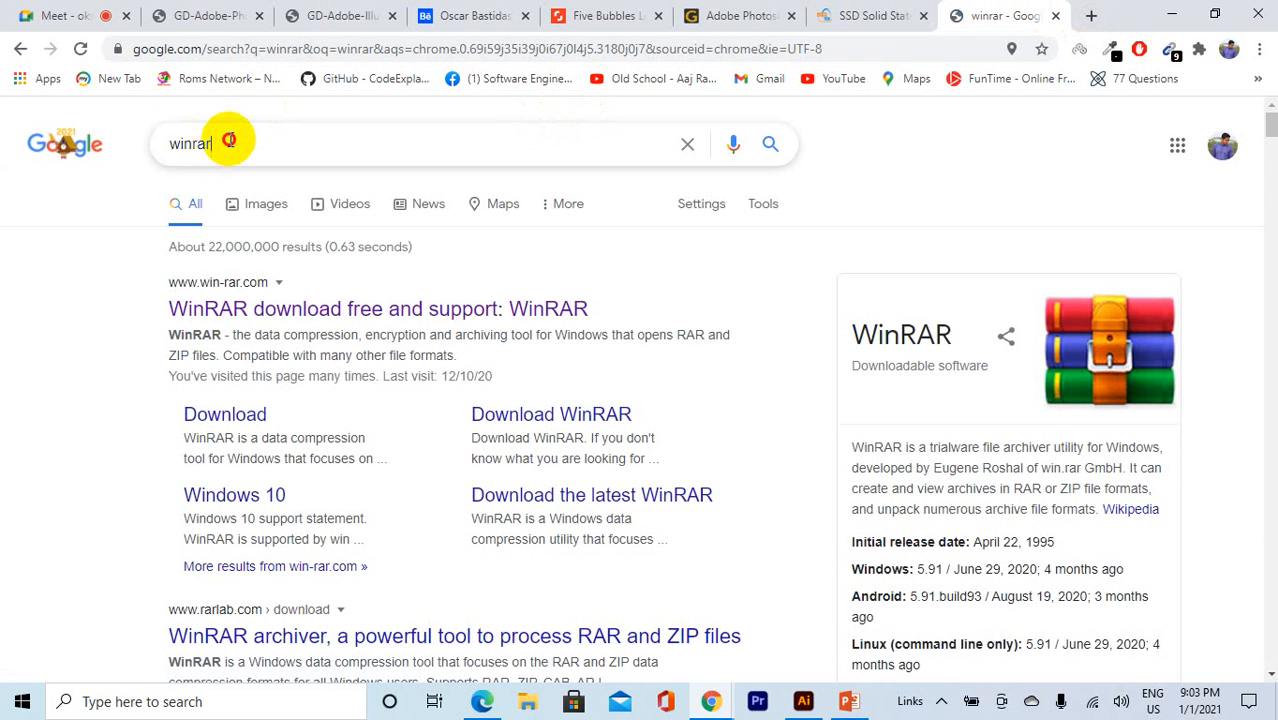
{"action": "left_click_drag", "start_coordinate": [228, 134], "coordinate": [125, 143]}
{"action": "left_click", "coordinate": [328, 308]}
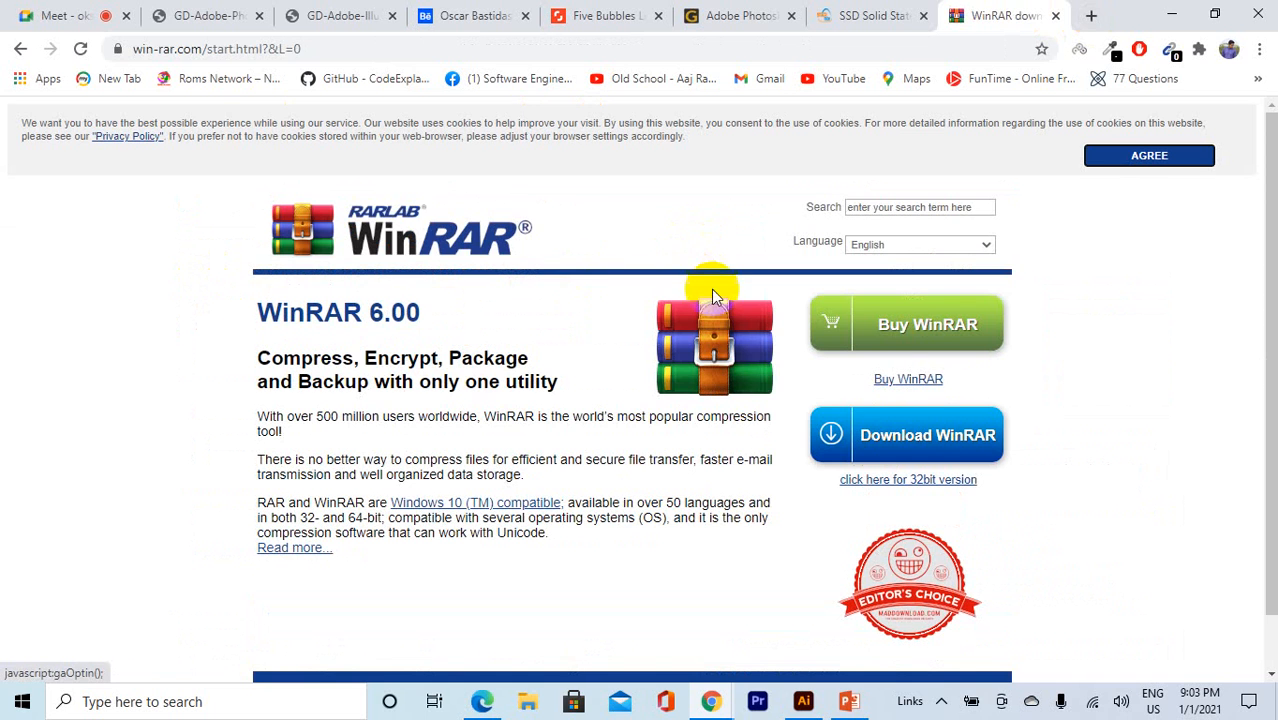
Step: Request the WinRAR installer winrar-x64-600.exe from the site's download pages, then cancel saving it
{"action": "scroll", "coordinate": [715, 292], "scroll_direction": "down", "scroll_amount": 1}
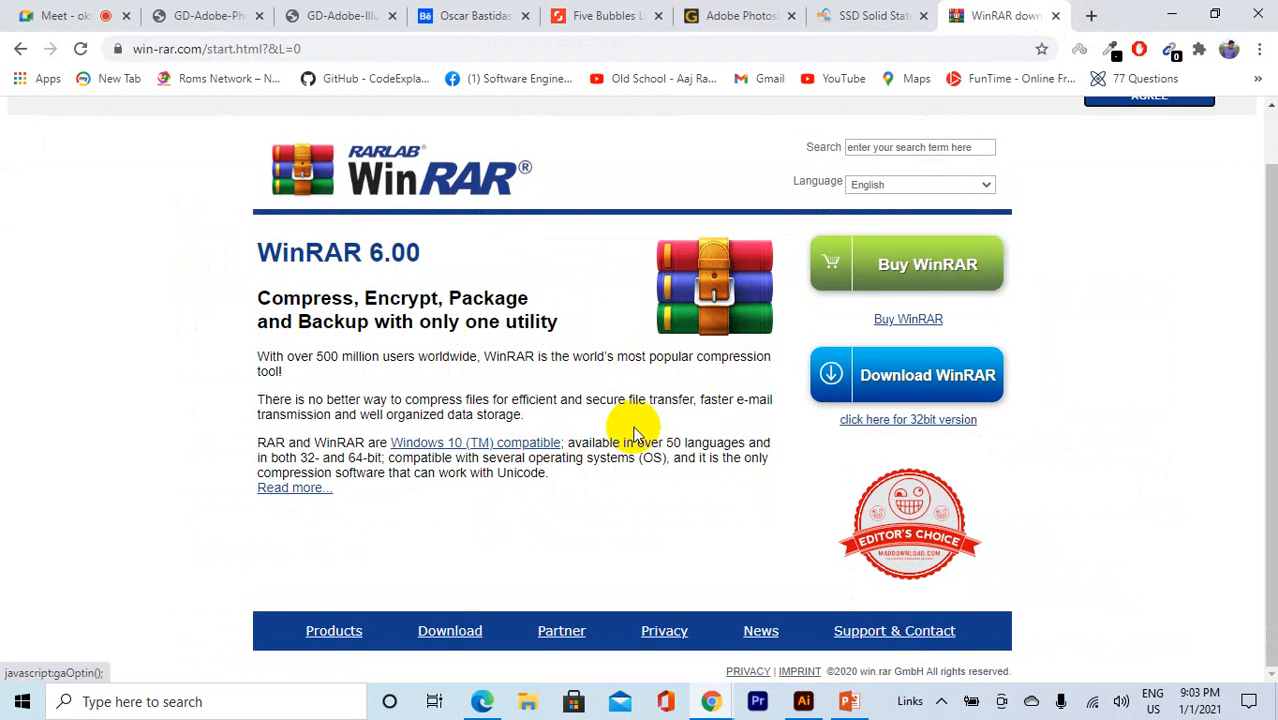
{"action": "left_click", "coordinate": [856, 383]}
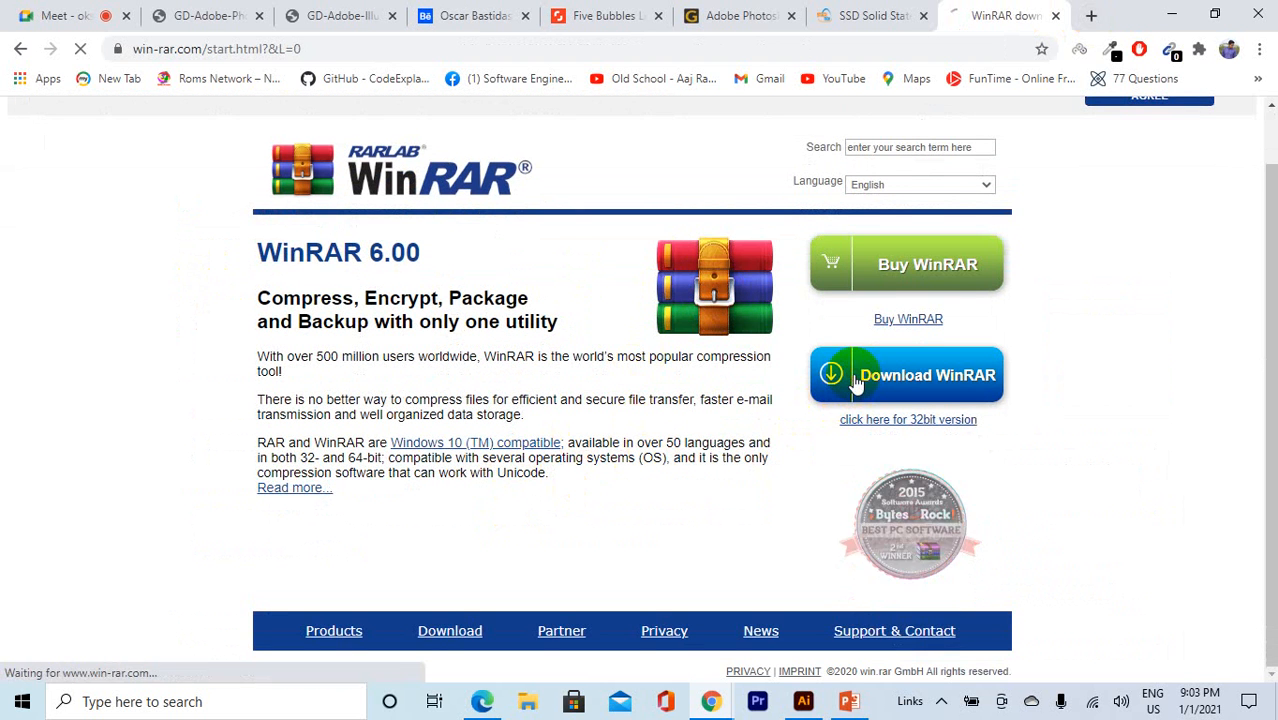
{"action": "scroll", "coordinate": [633, 402], "scroll_direction": "down", "scroll_amount": 3}
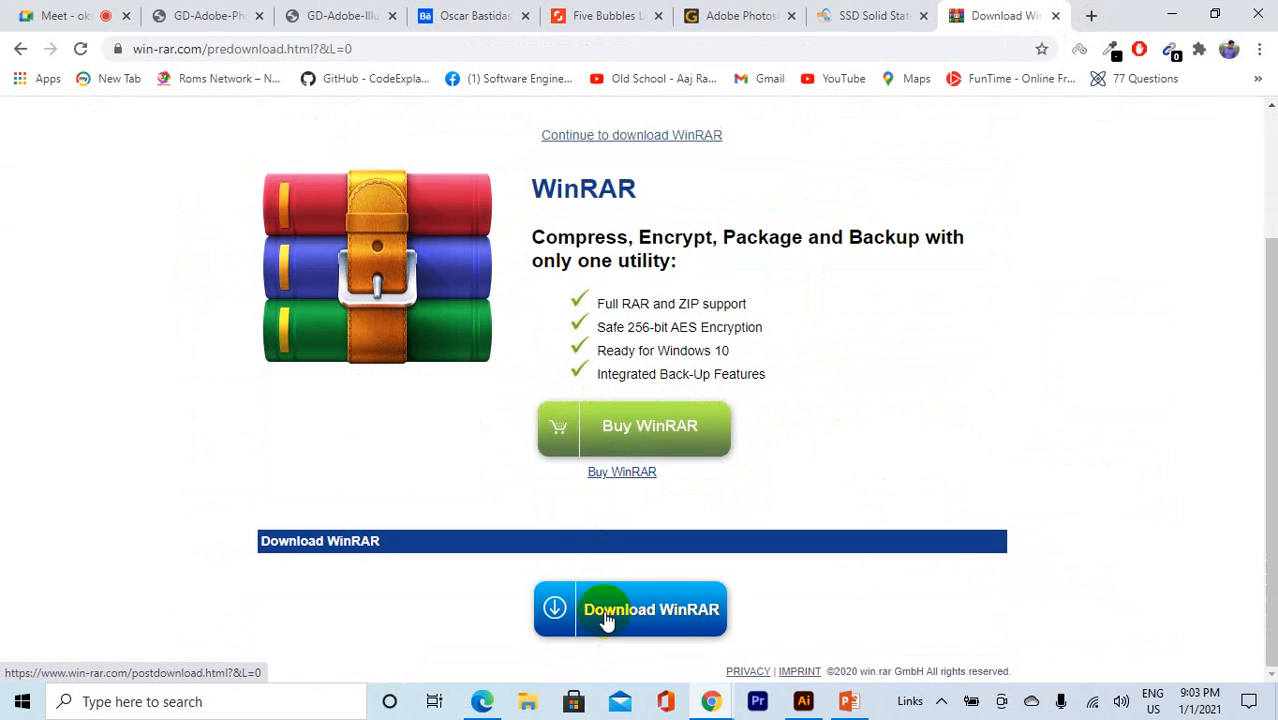
{"action": "left_click", "coordinate": [611, 619]}
{"action": "scroll", "coordinate": [642, 422], "scroll_direction": "down", "scroll_amount": 3}
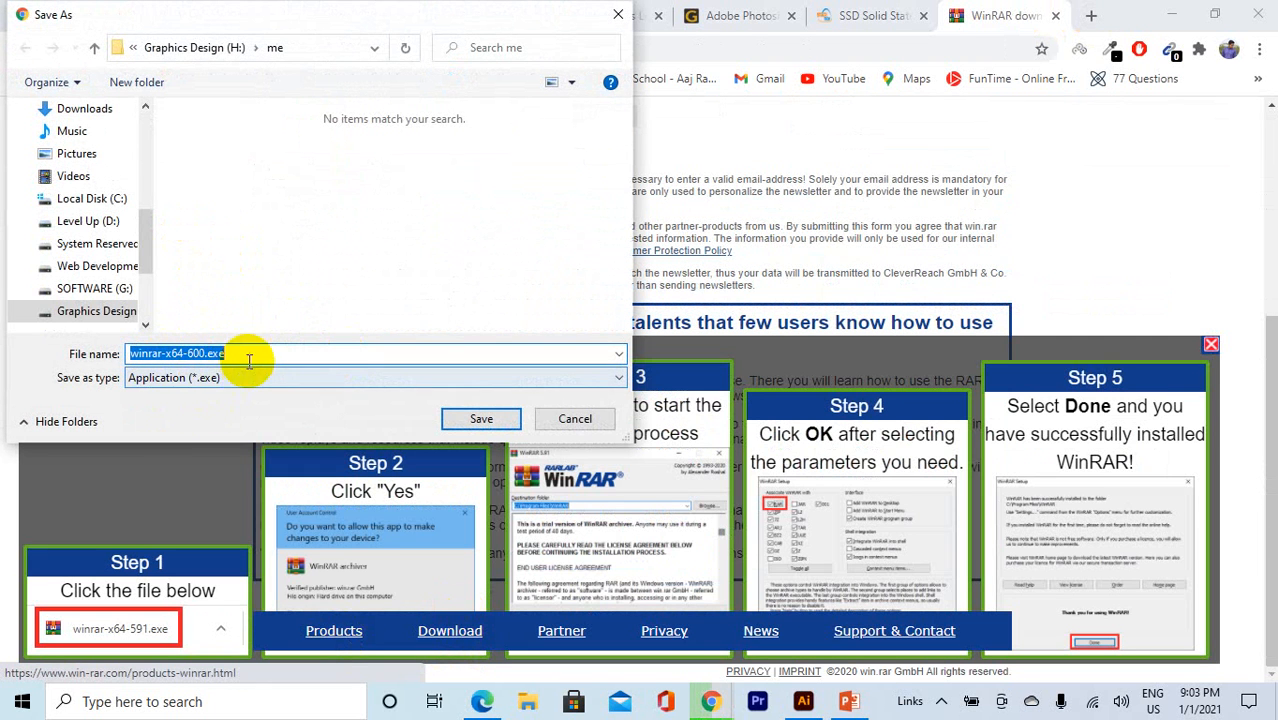
{"action": "left_click", "coordinate": [583, 422]}
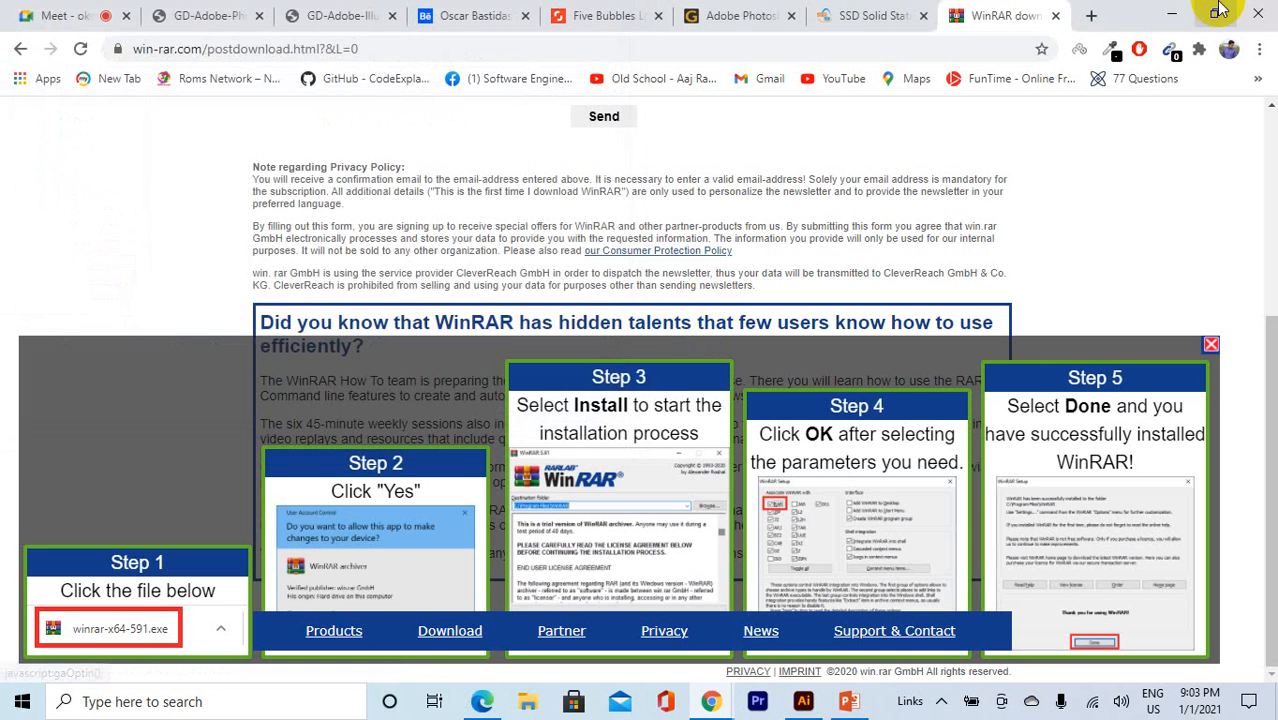
Step: Minimize the browser, move the zip archive to another spot on the desktop, and extract its contents directly onto the desktop
{"action": "left_click", "coordinate": [1176, 12]}
{"action": "left_click_drag", "start_coordinate": [553, 57], "coordinate": [538, 156]}
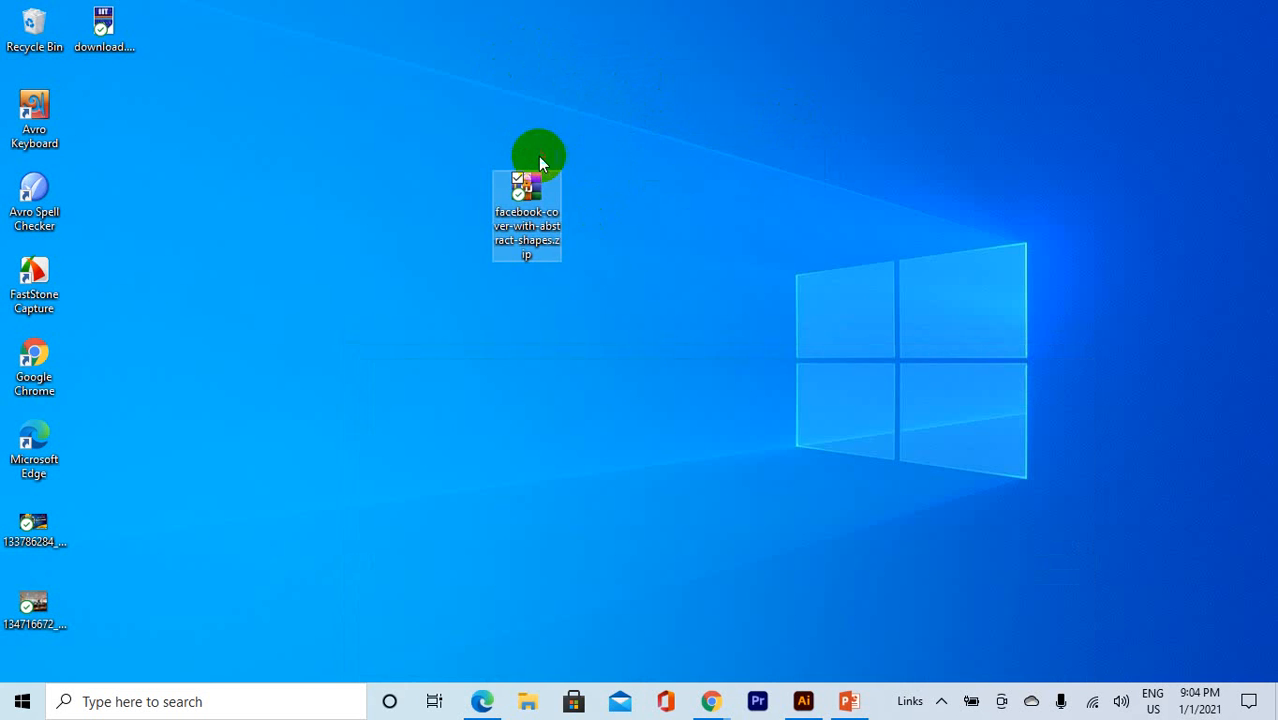
{"action": "left_click", "coordinate": [577, 113]}
{"action": "left_click", "coordinate": [548, 216]}
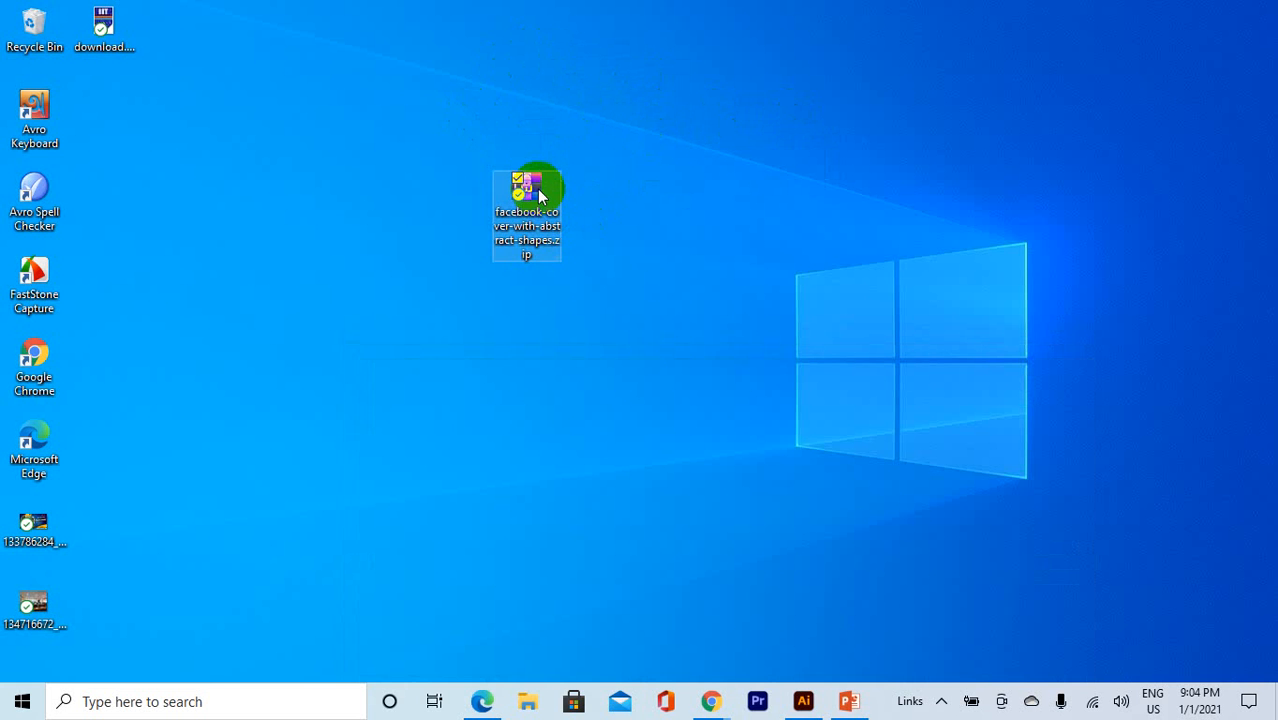
{"action": "right_click", "coordinate": [540, 196]}
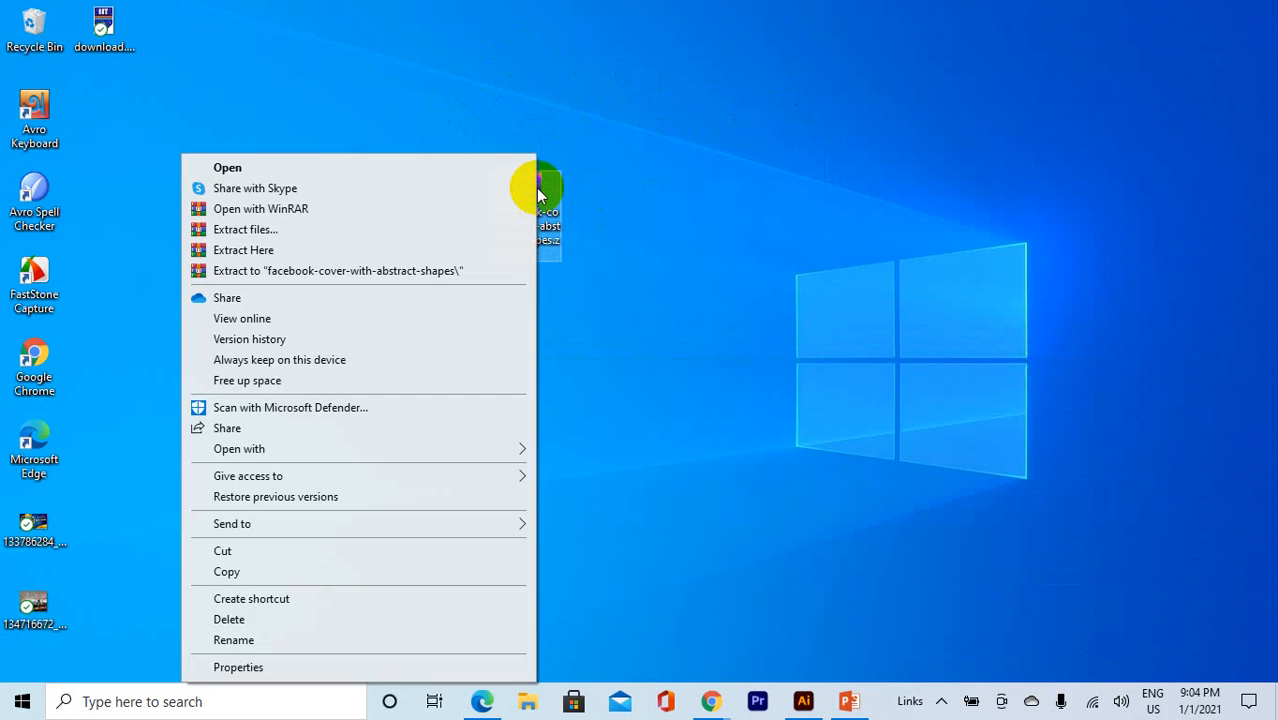
{"action": "left_click", "coordinate": [237, 251]}
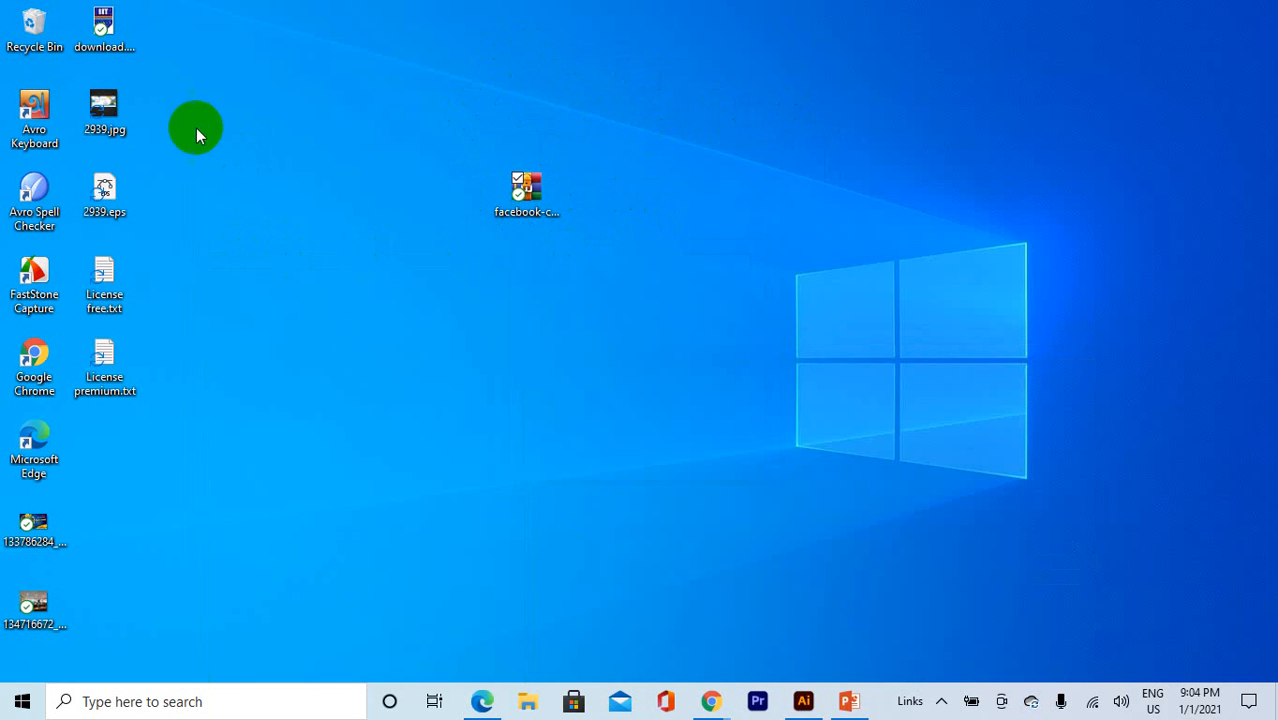
Step: Move the extracted files to an empty desktop area, then delete them together with the facebook-cover-with-abstract-shapes.zip archive
{"action": "left_click_drag", "start_coordinate": [196, 128], "coordinate": [94, 356]}
{"action": "left_click_drag", "start_coordinate": [115, 210], "coordinate": [800, 277]}
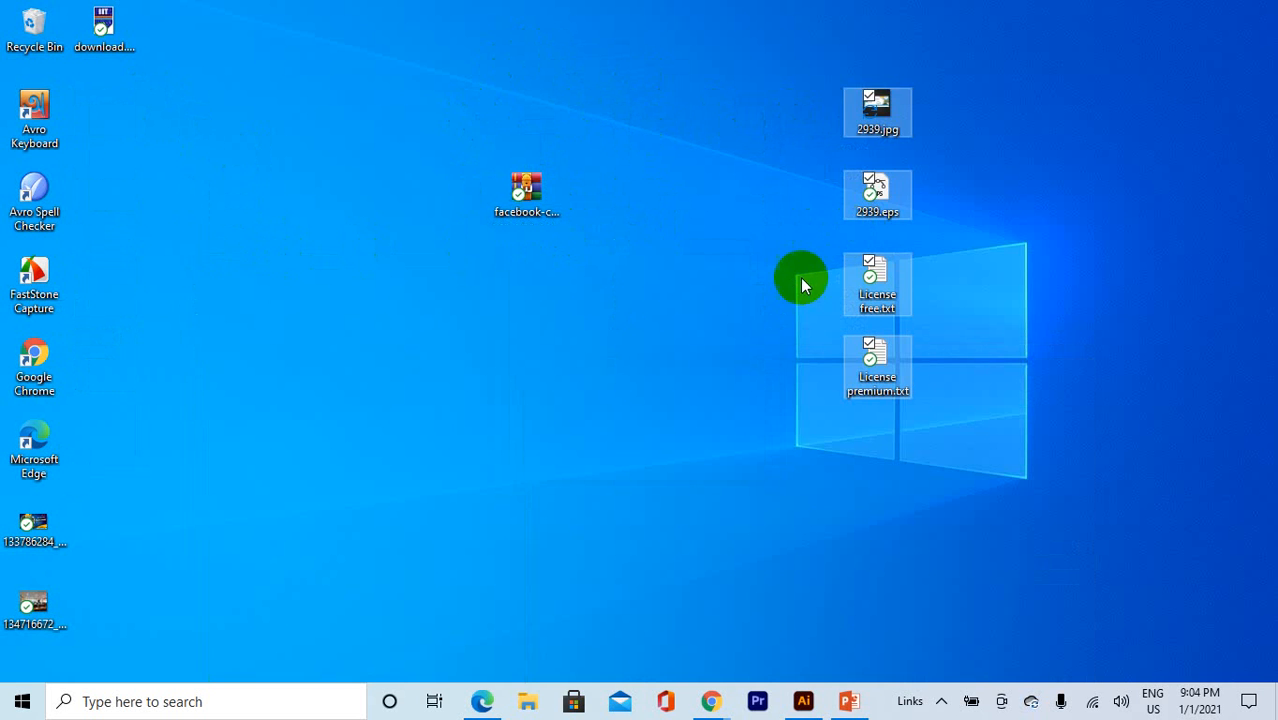
{"action": "left_click_drag", "start_coordinate": [818, 90], "coordinate": [958, 452]}
{"action": "left_click", "coordinate": [1097, 51]}
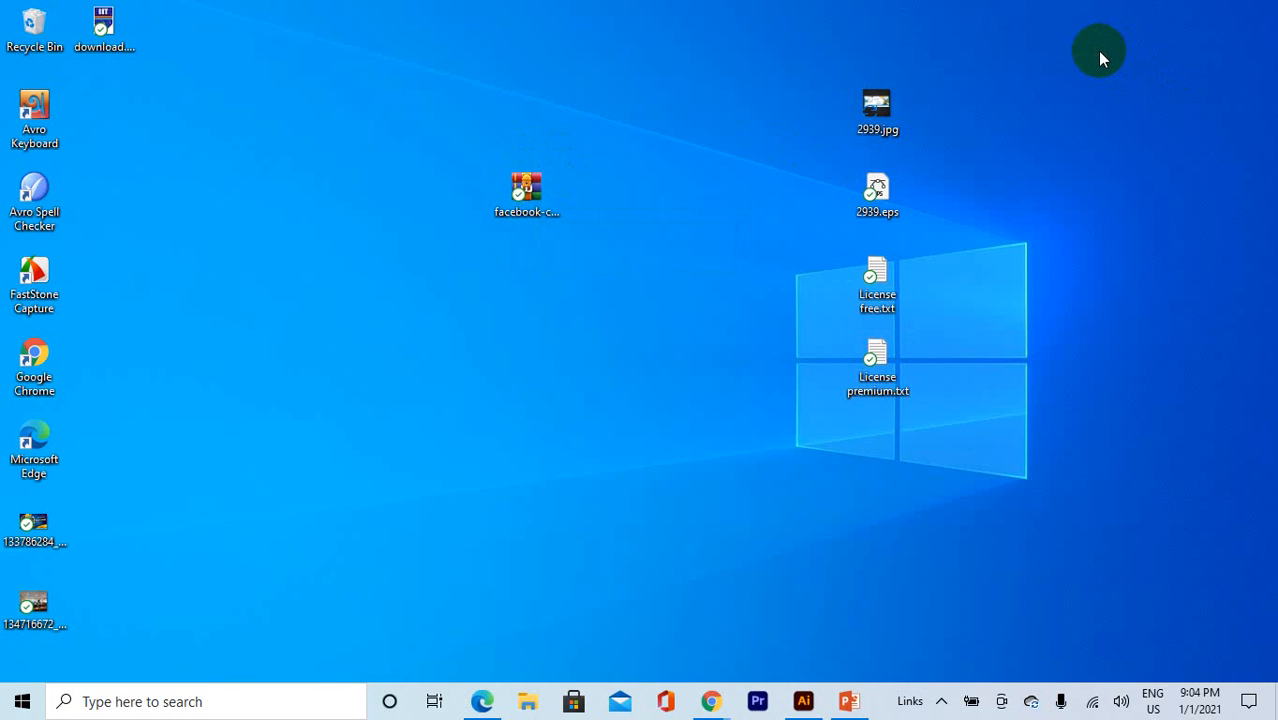
{"action": "left_click_drag", "start_coordinate": [1097, 51], "coordinate": [480, 484]}
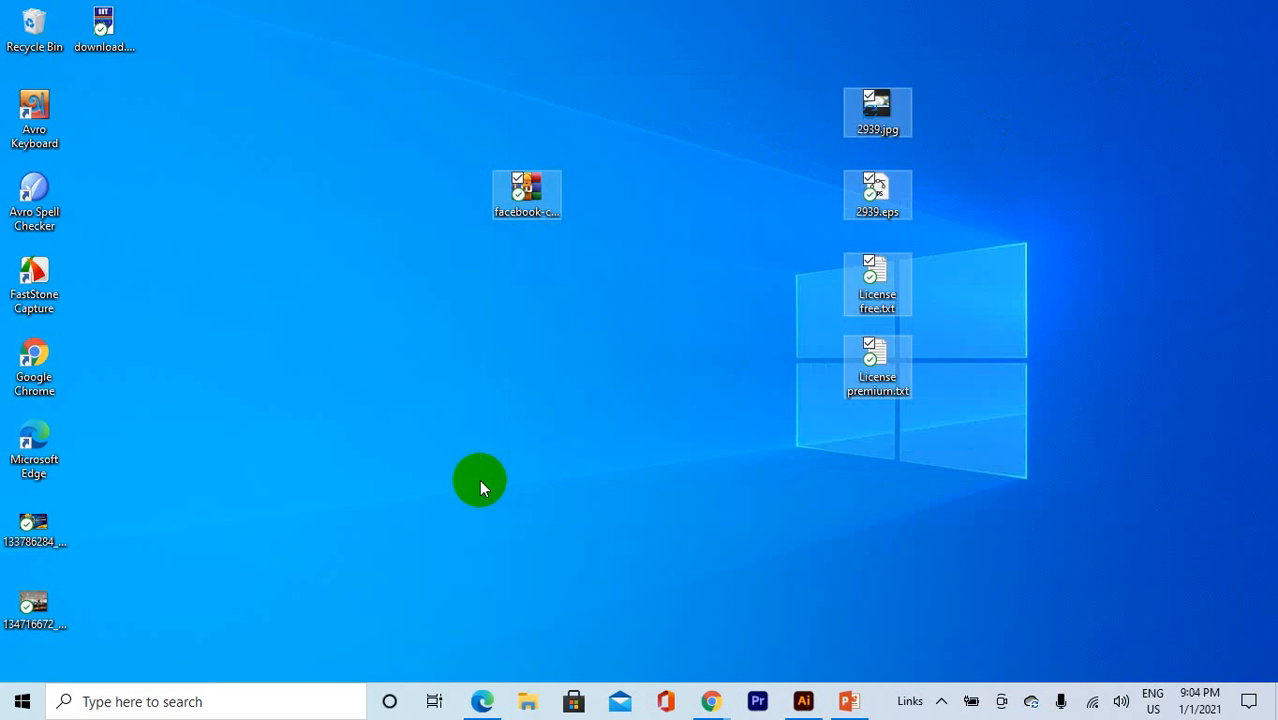
{"action": "key", "text": "Delete"}
Step: Open the adobe software folder on the SOFTWARE (G:) drive in File Explorer
{"action": "left_click", "coordinate": [531, 699]}
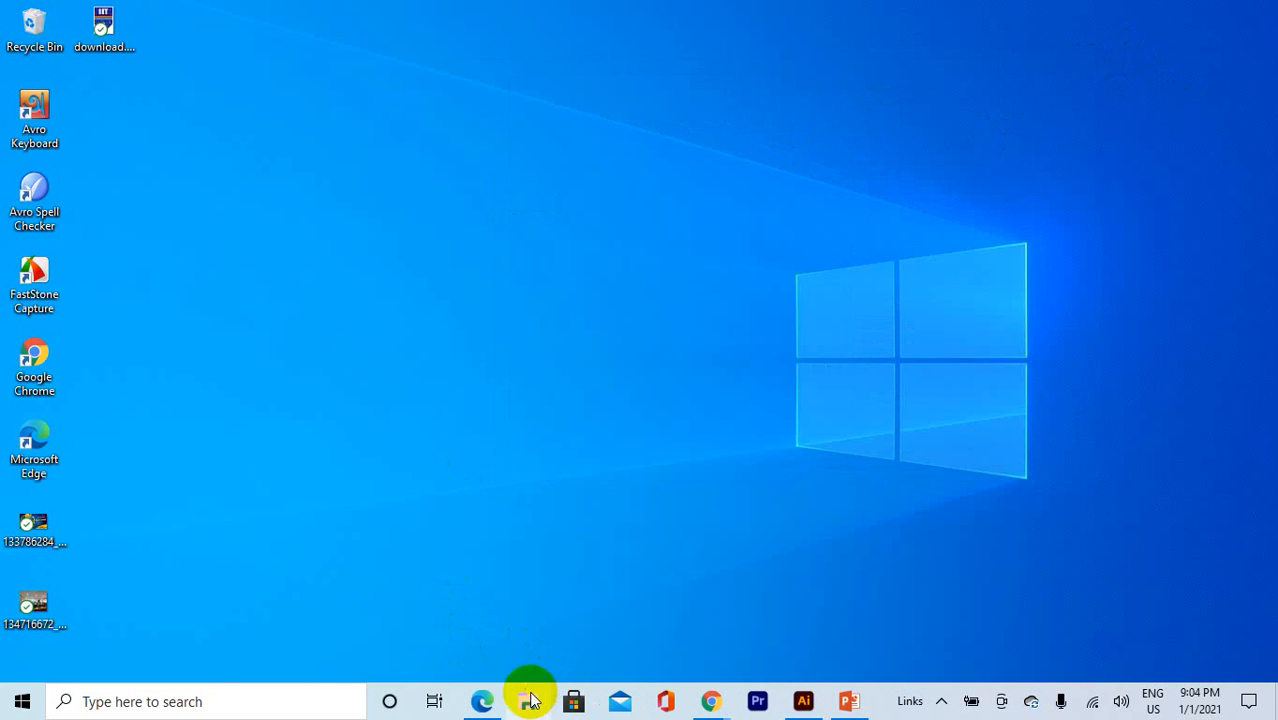
{"action": "scroll", "coordinate": [71, 328], "scroll_direction": "down", "scroll_amount": 2}
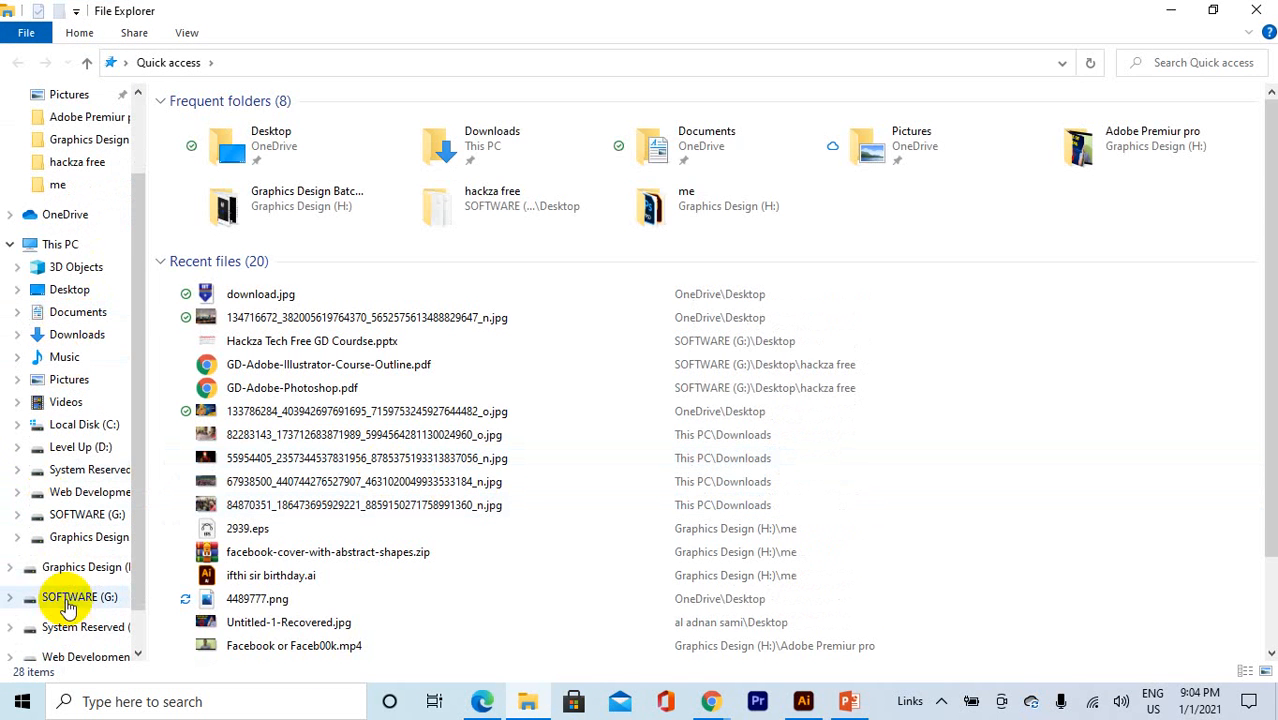
{"action": "left_click", "coordinate": [70, 598]}
{"action": "left_click", "coordinate": [80, 567]}
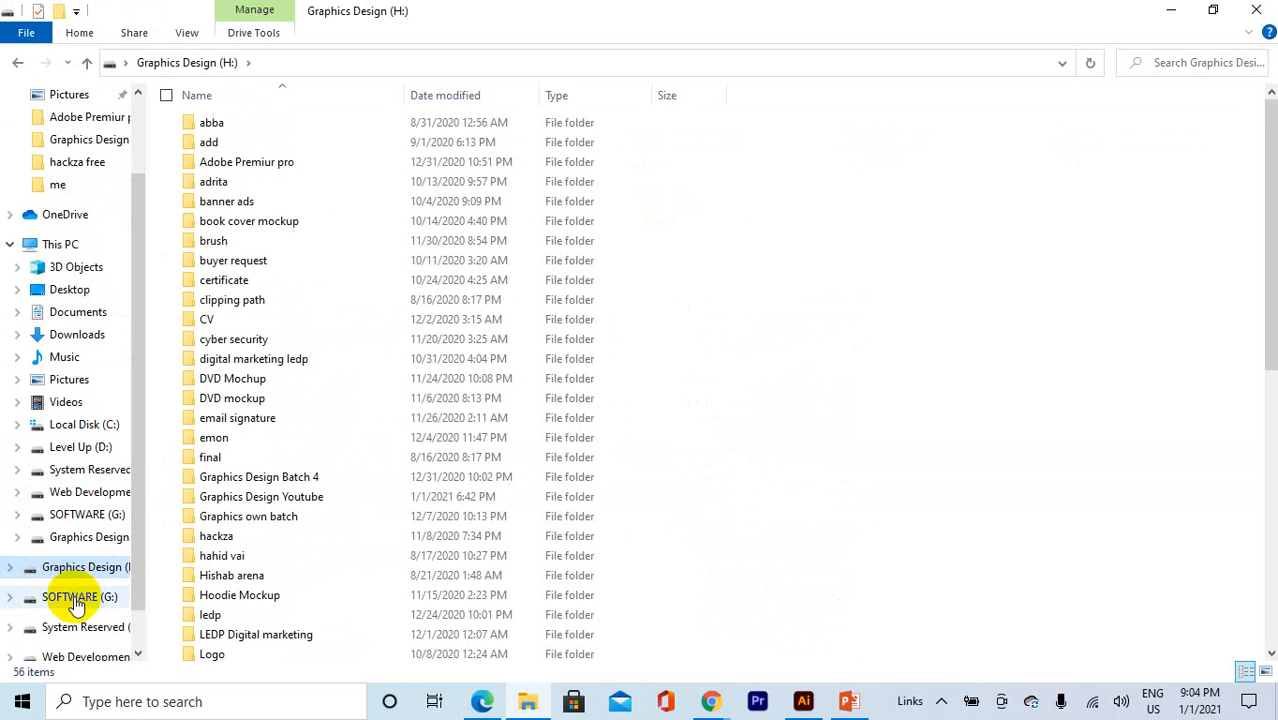
{"action": "left_click", "coordinate": [75, 598]}
{"action": "double_click", "coordinate": [337, 122]}
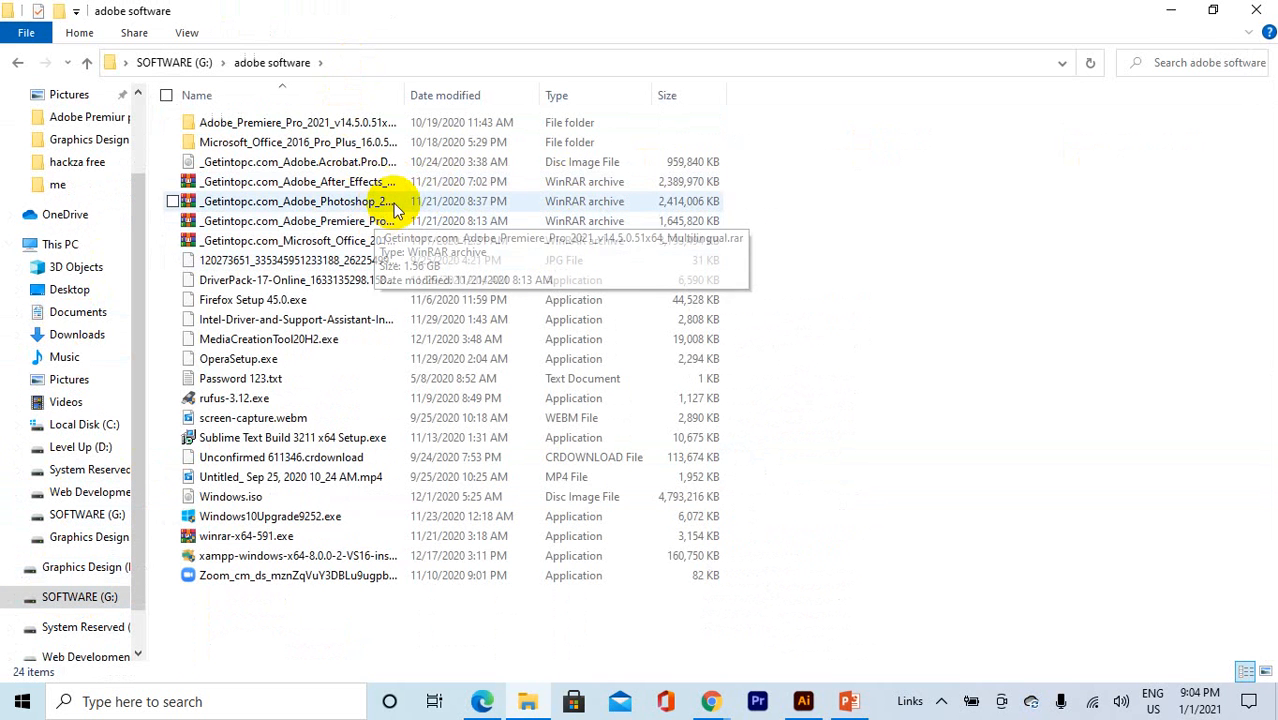
Step: Point out the Adobe Photoshop archive with its file size and the winrar-x64-591.exe installer in the folder
{"action": "left_click", "coordinate": [395, 210]}
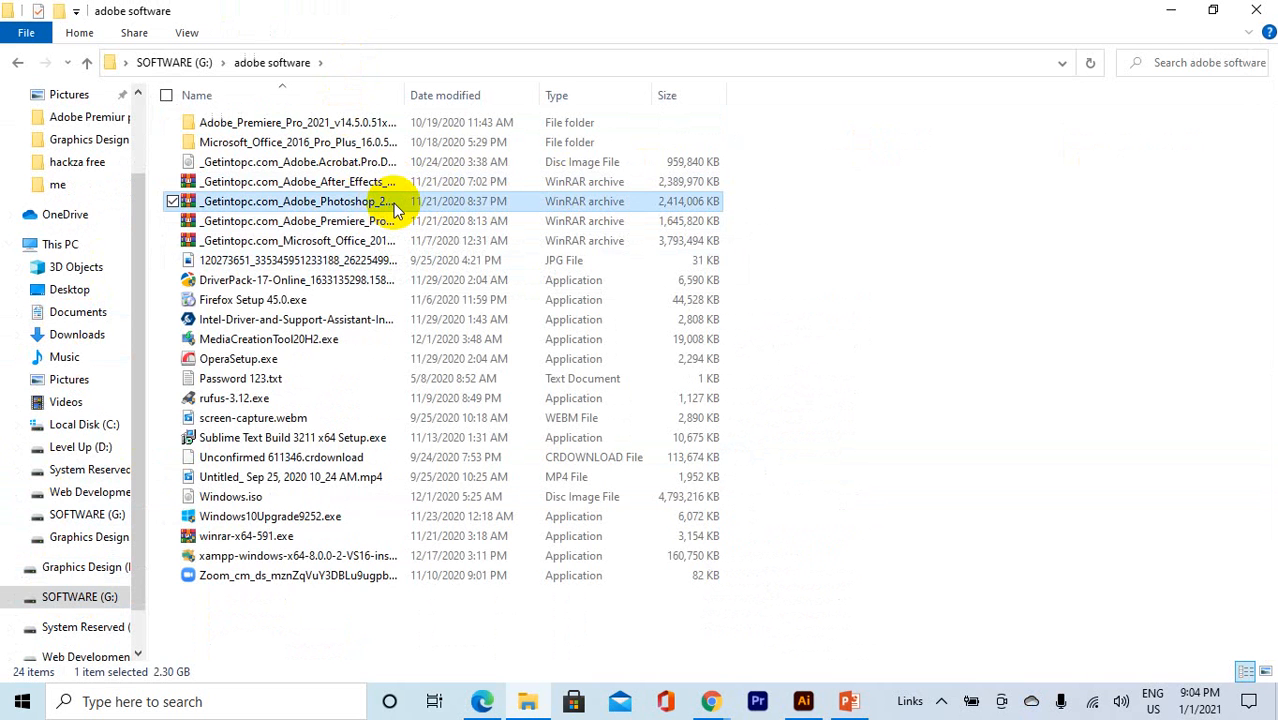
{"action": "right_click", "coordinate": [395, 210]}
{"action": "left_click", "coordinate": [804, 218]}
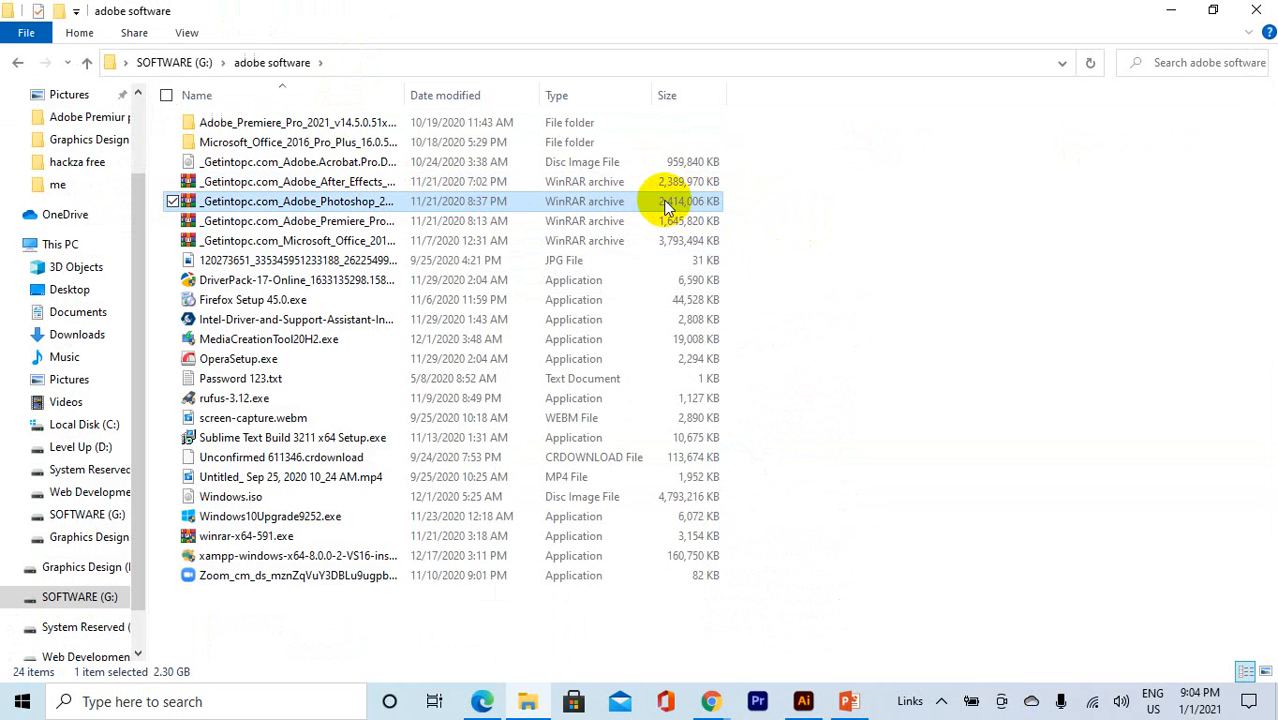
{"action": "left_click", "coordinate": [238, 538]}
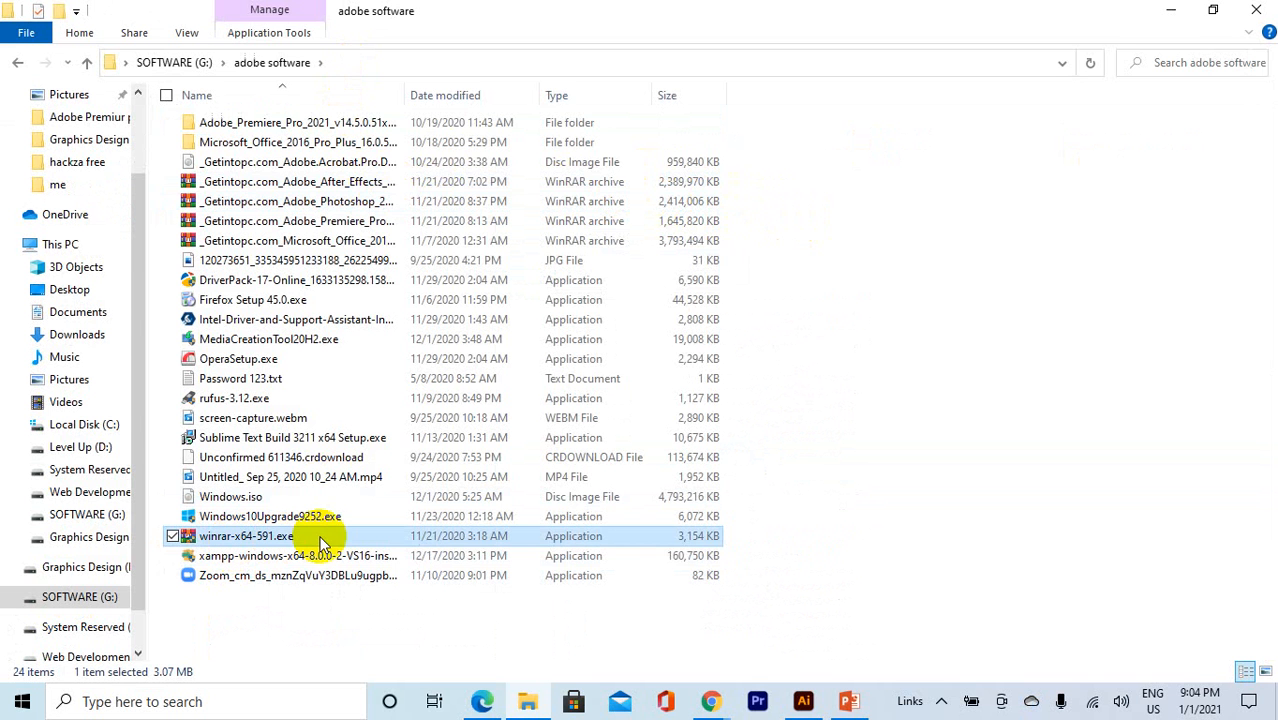
{"action": "left_click", "coordinate": [395, 204]}
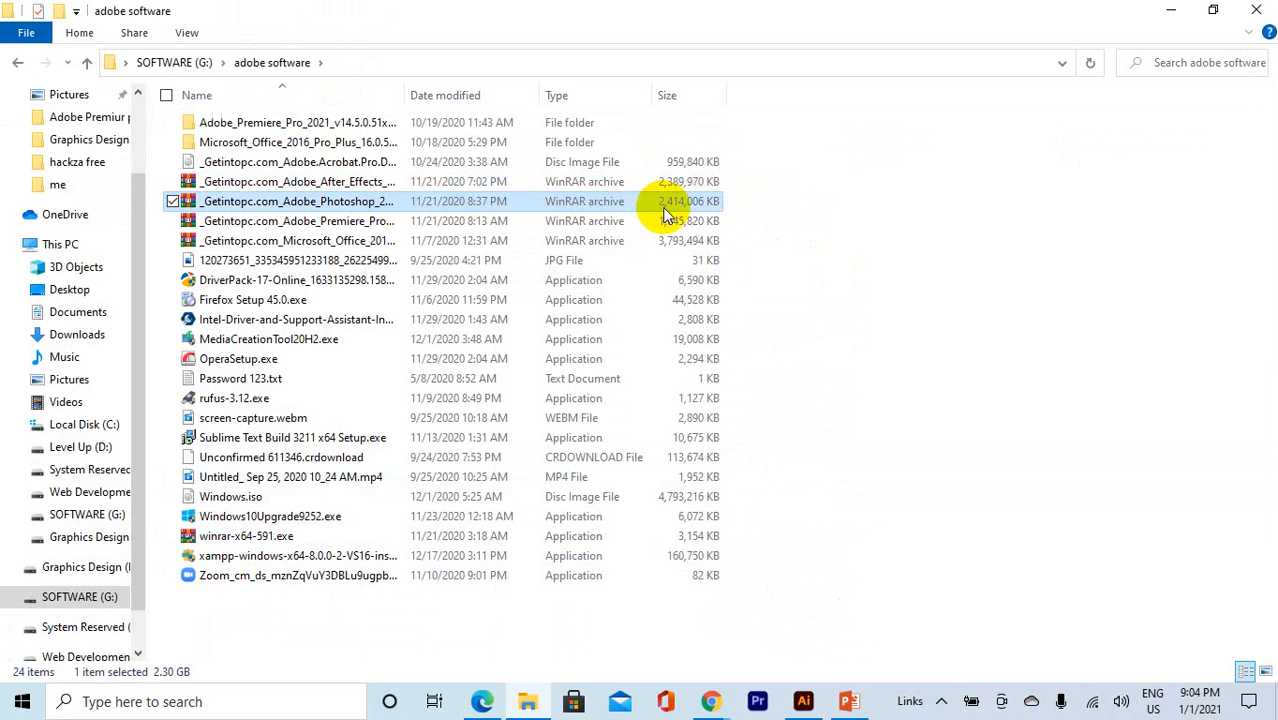
{"action": "left_click_drag", "start_coordinate": [751, 169], "coordinate": [692, 245]}
{"action": "left_click", "coordinate": [437, 203]}
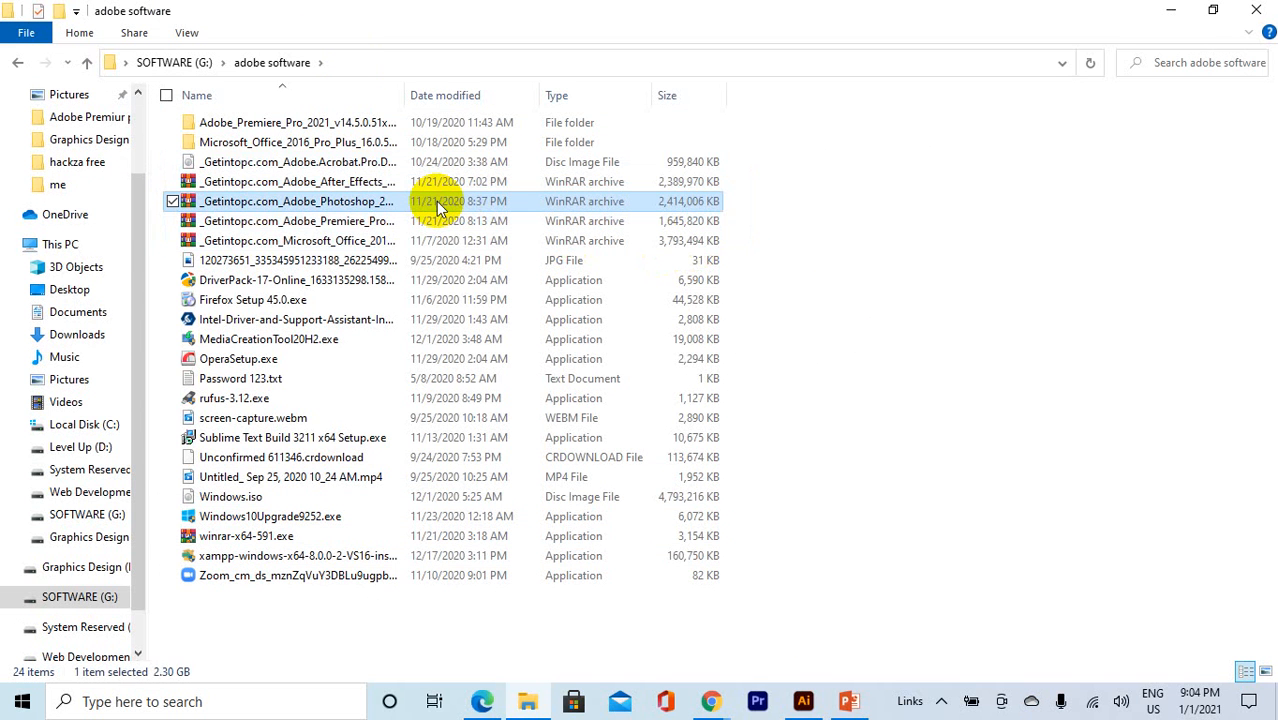
Step: Extract the Adobe Photoshop 2021 archive into the current folder, turning on Show password and entering the archive password
{"action": "right_click", "coordinate": [428, 202]}
{"action": "left_click", "coordinate": [215, 296]}
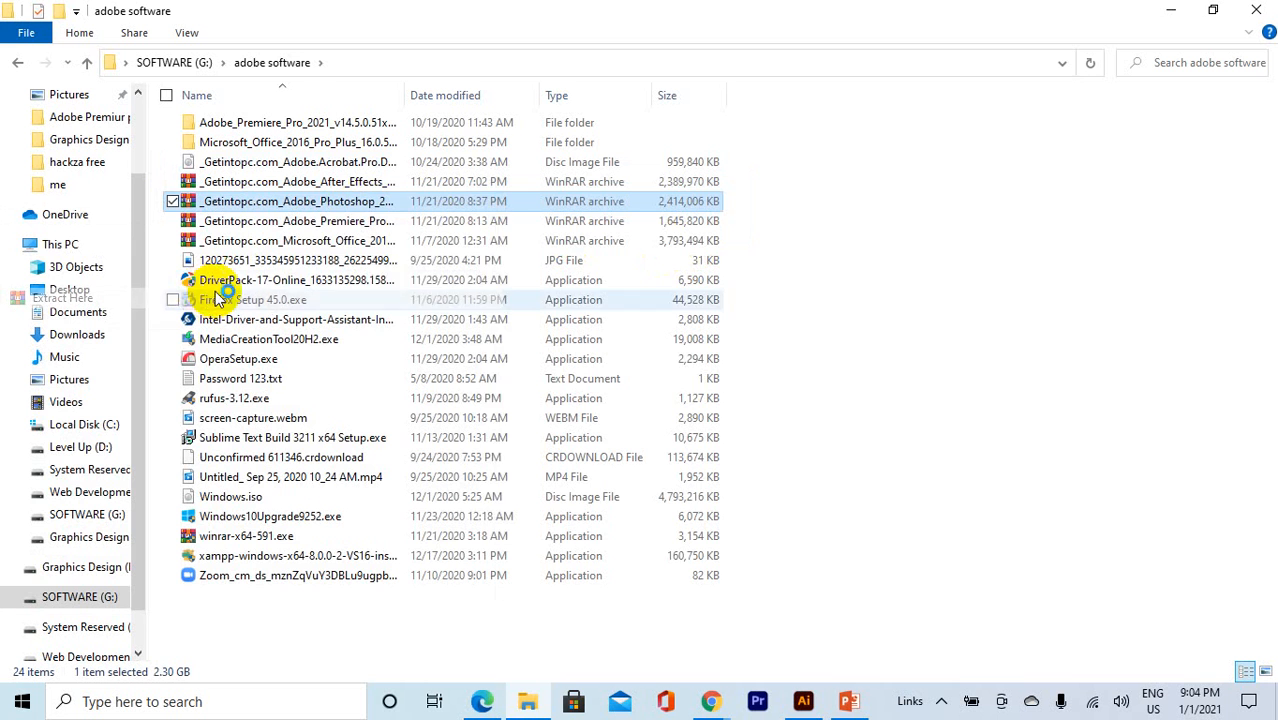
{"action": "left_click_drag", "start_coordinate": [775, 180], "coordinate": [925, 168]}
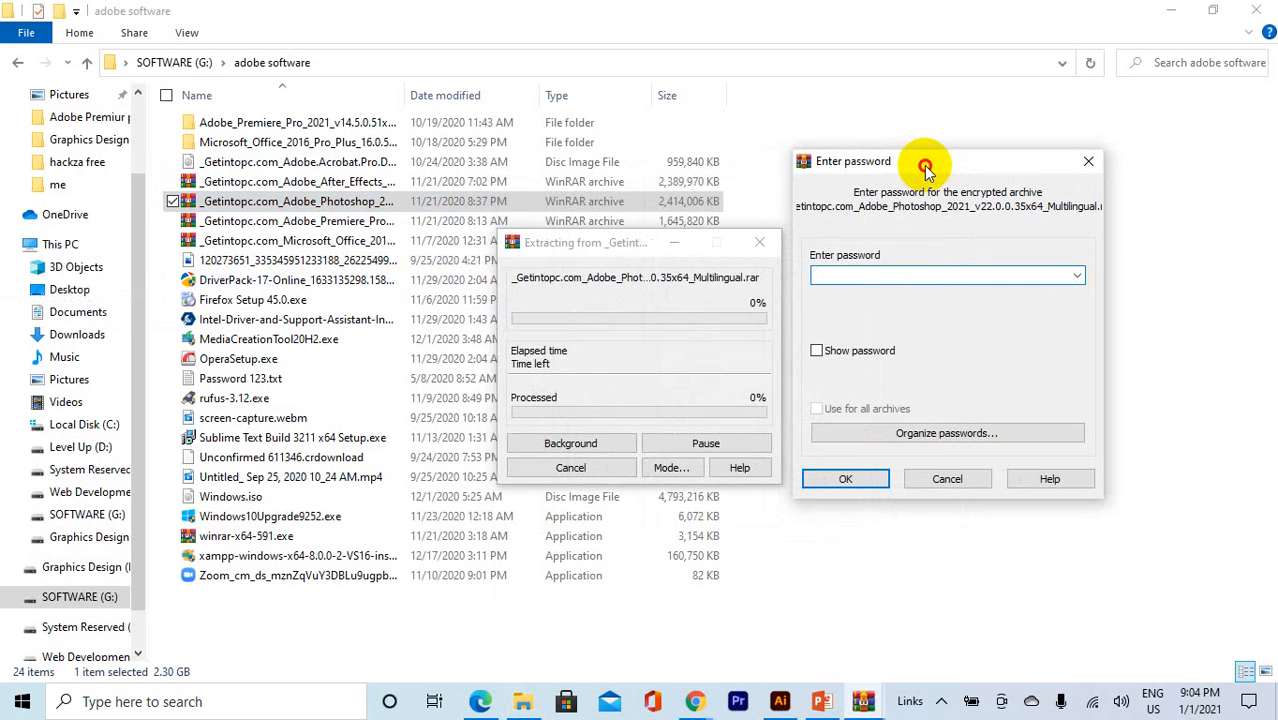
{"action": "left_click_drag", "start_coordinate": [600, 242], "coordinate": [413, 220]}
{"action": "left_click", "coordinate": [886, 274]}
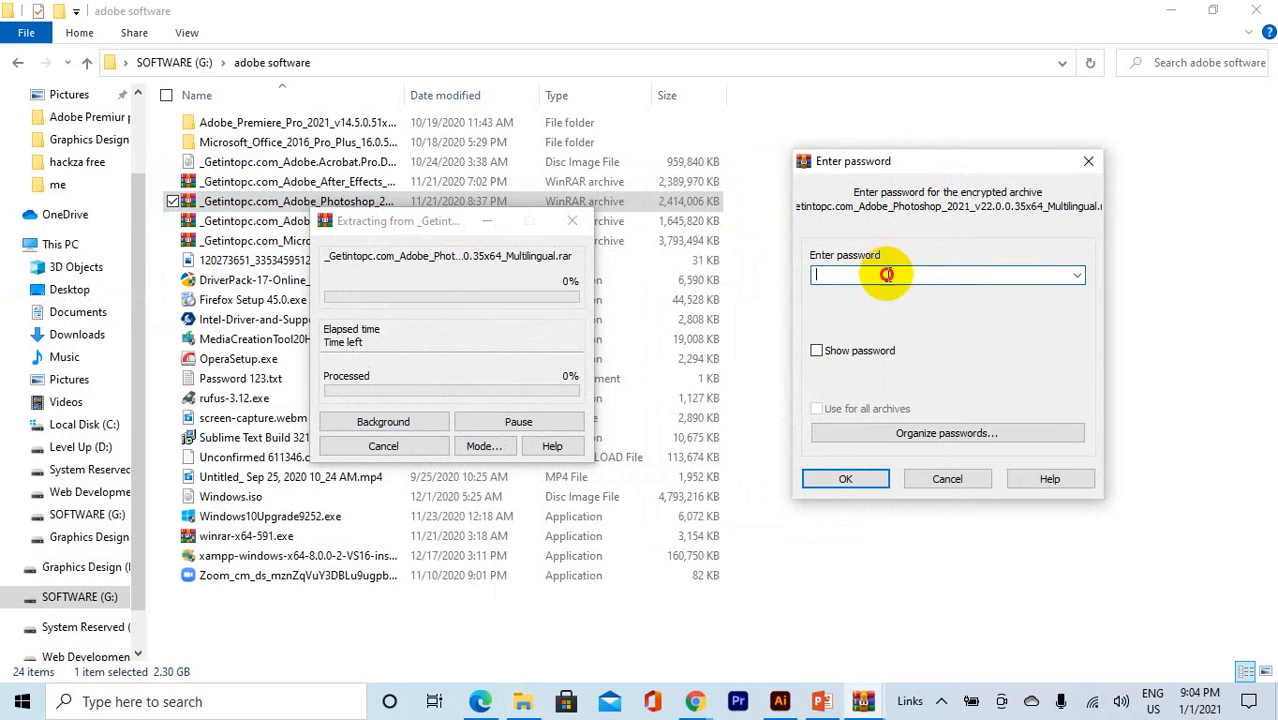
{"action": "left_click", "coordinate": [817, 350]}
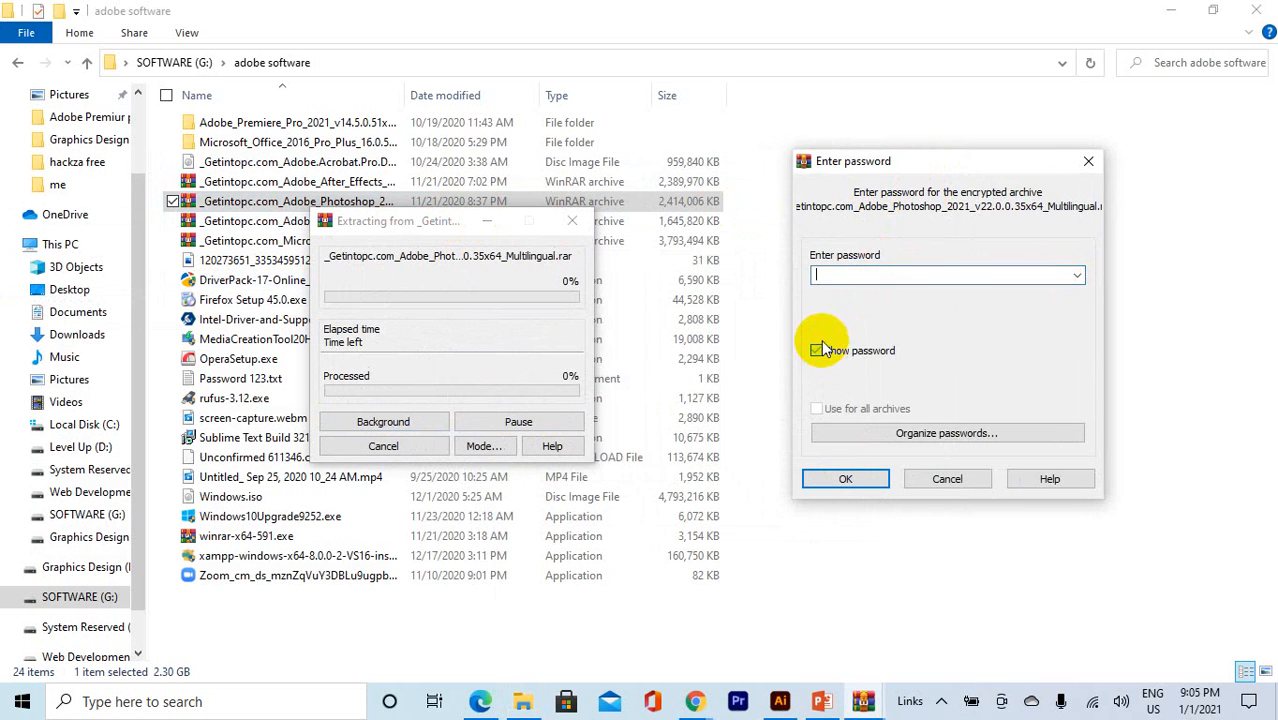
{"action": "left_click", "coordinate": [850, 274]}
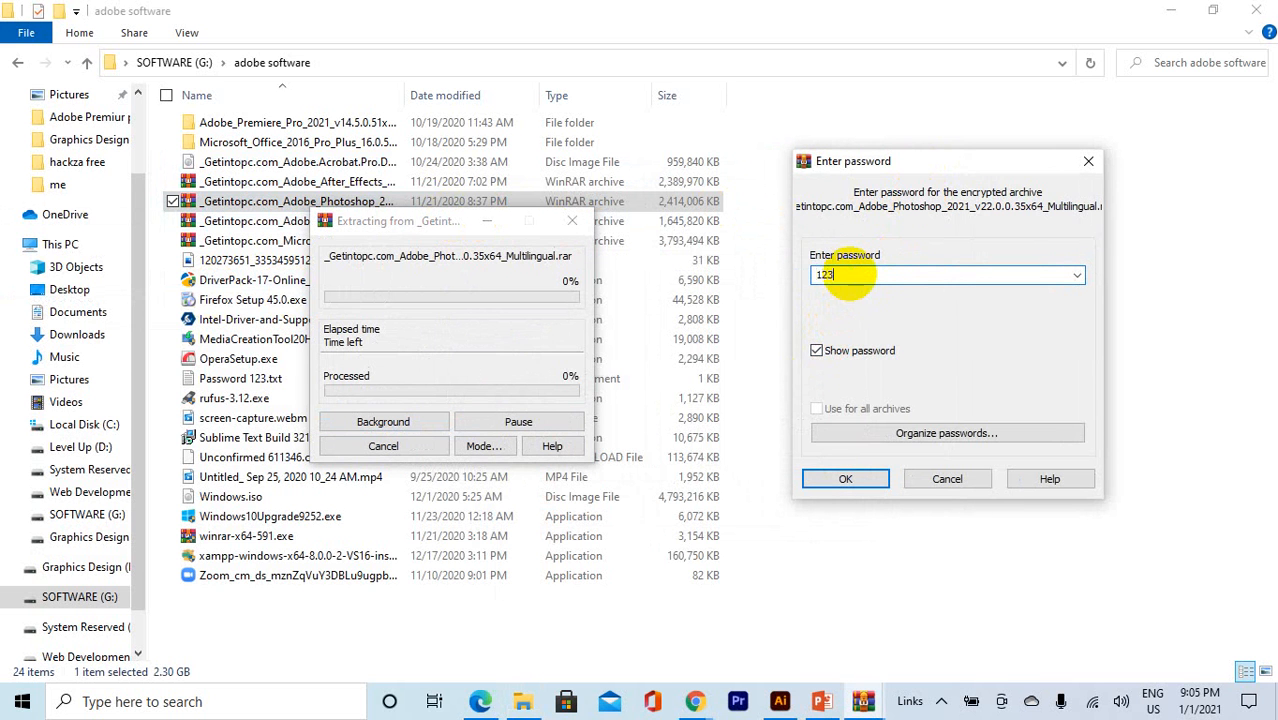
{"action": "type", "text": "123"}
{"action": "left_click", "coordinate": [845, 478]}
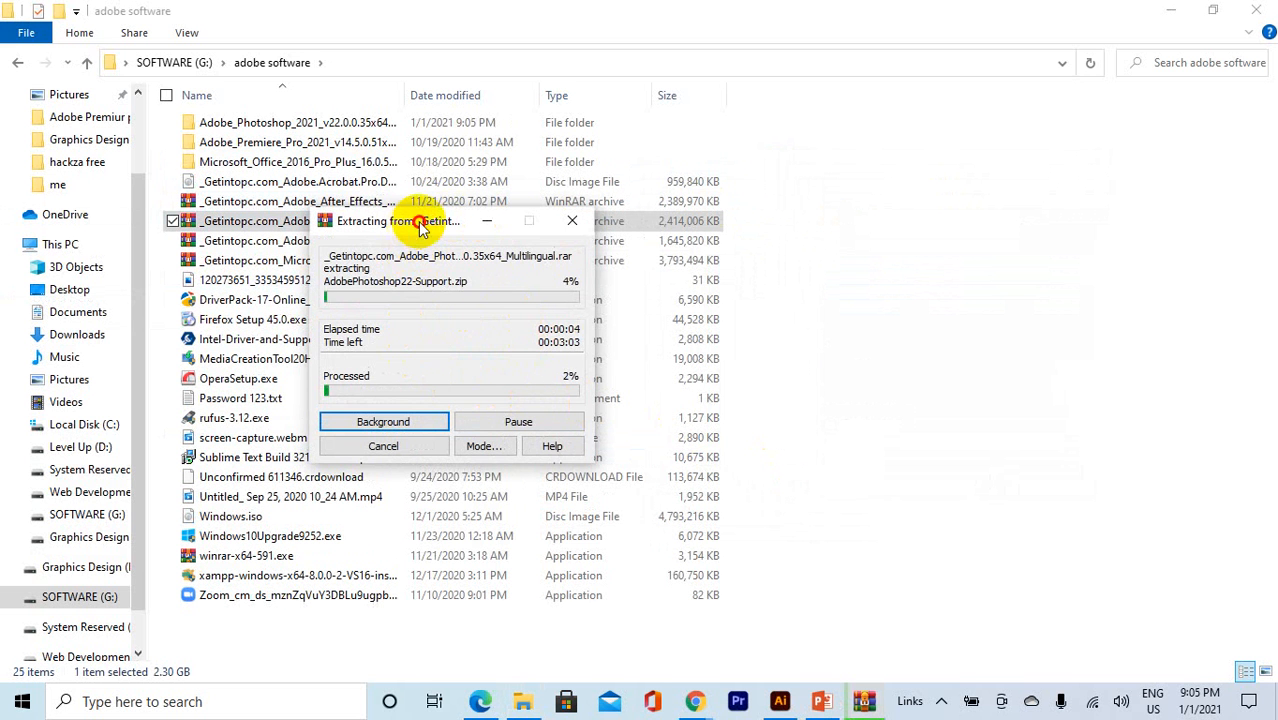
Step: Move the extraction progress window clear of the file list while the Photoshop archive extracts
{"action": "left_click_drag", "start_coordinate": [418, 218], "coordinate": [858, 194]}
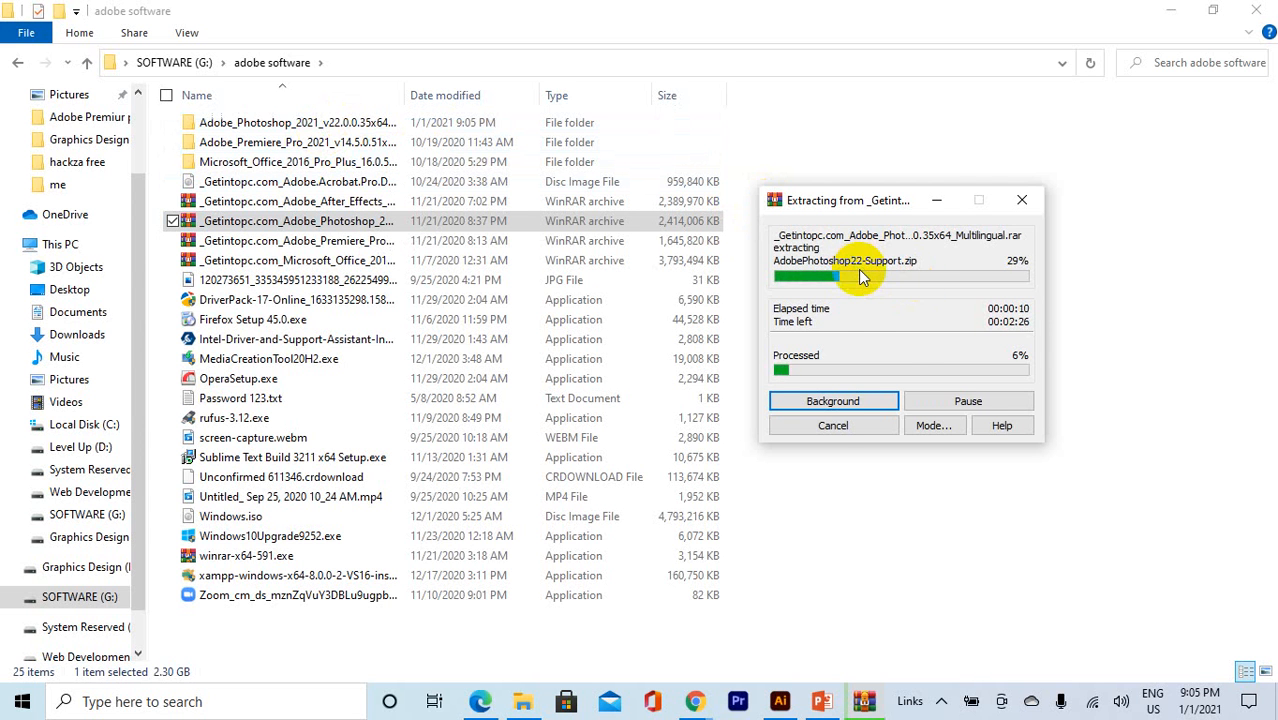
{"action": "left_click_drag", "start_coordinate": [840, 200], "coordinate": [918, 199]}
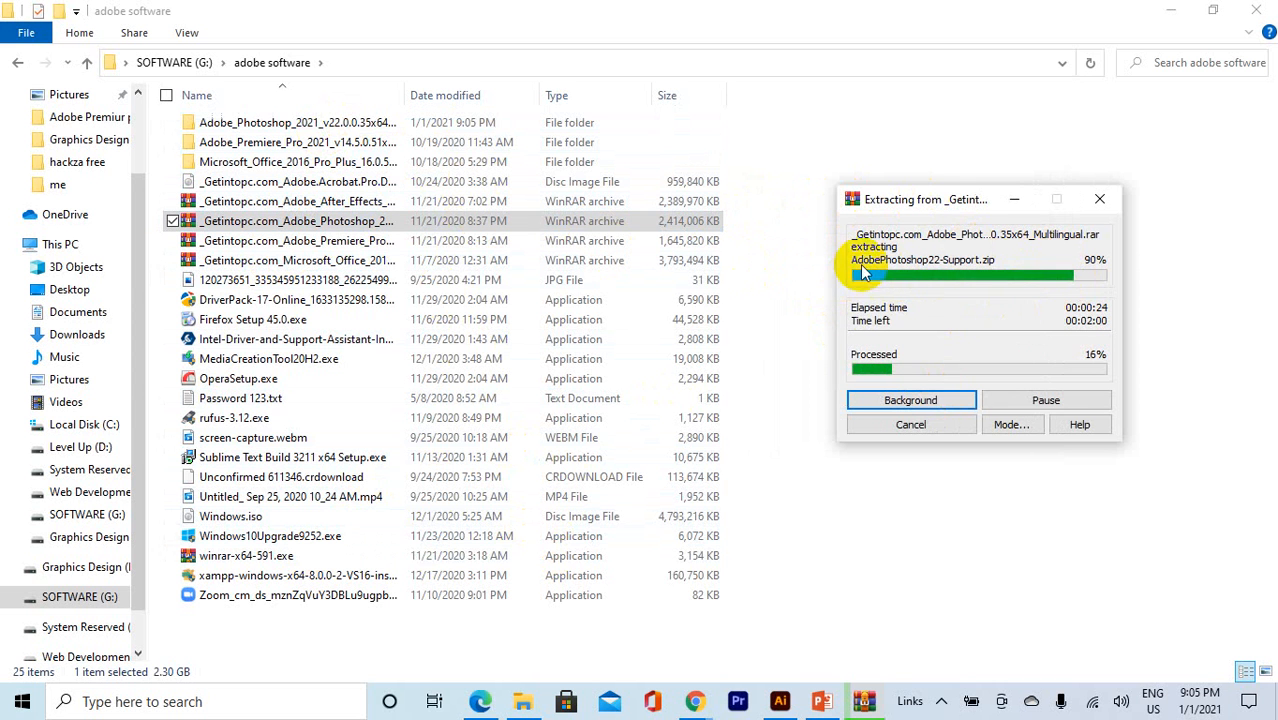
{"action": "left_click_drag", "start_coordinate": [964, 200], "coordinate": [988, 156]}
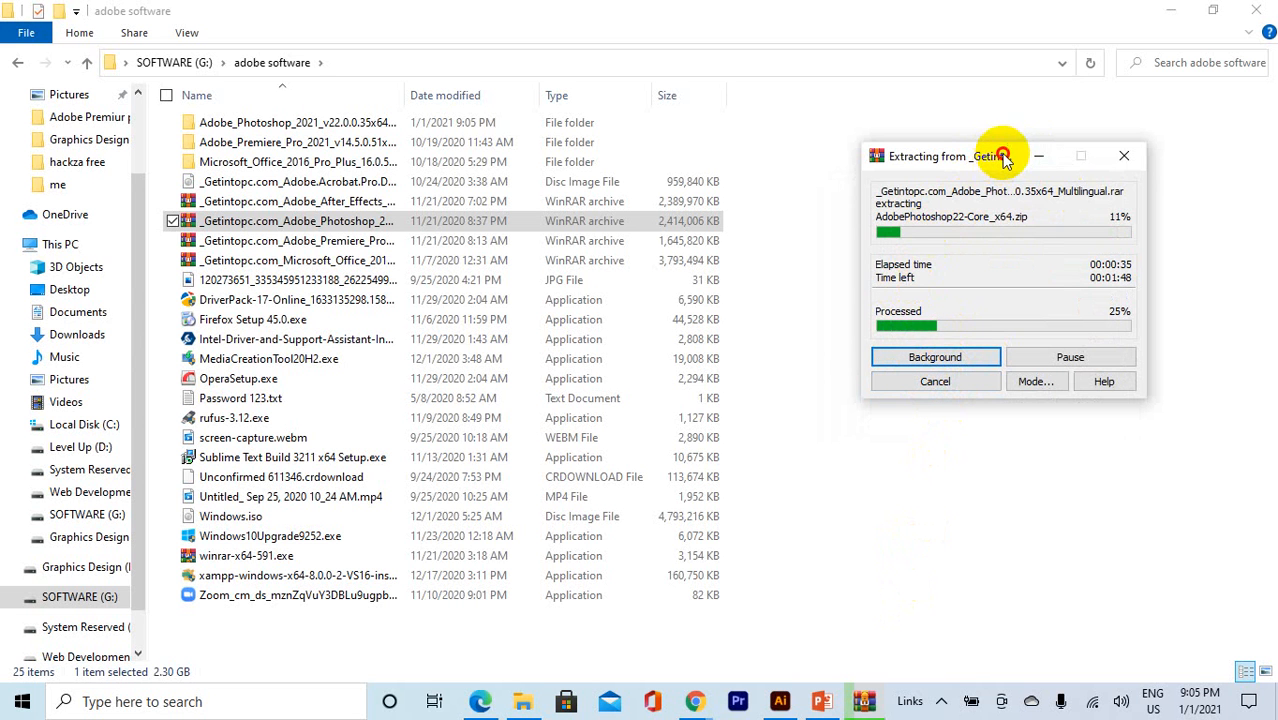
{"action": "left_click_drag", "start_coordinate": [1005, 160], "coordinate": [995, 176]}
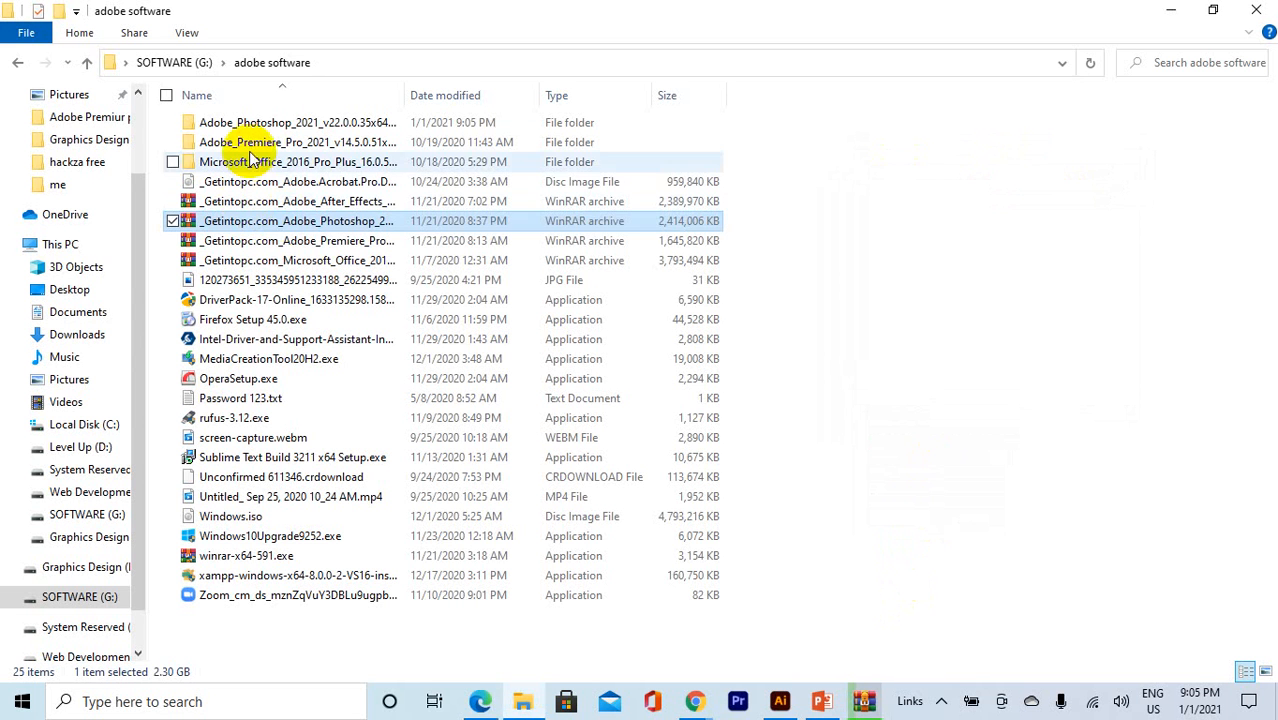
Step: Open the extracted Adobe_Premiere_Pro_2021_v14.5.0.51x64_Multilingual folder as an example of an installer's contents
{"action": "double_click", "coordinate": [313, 143]}
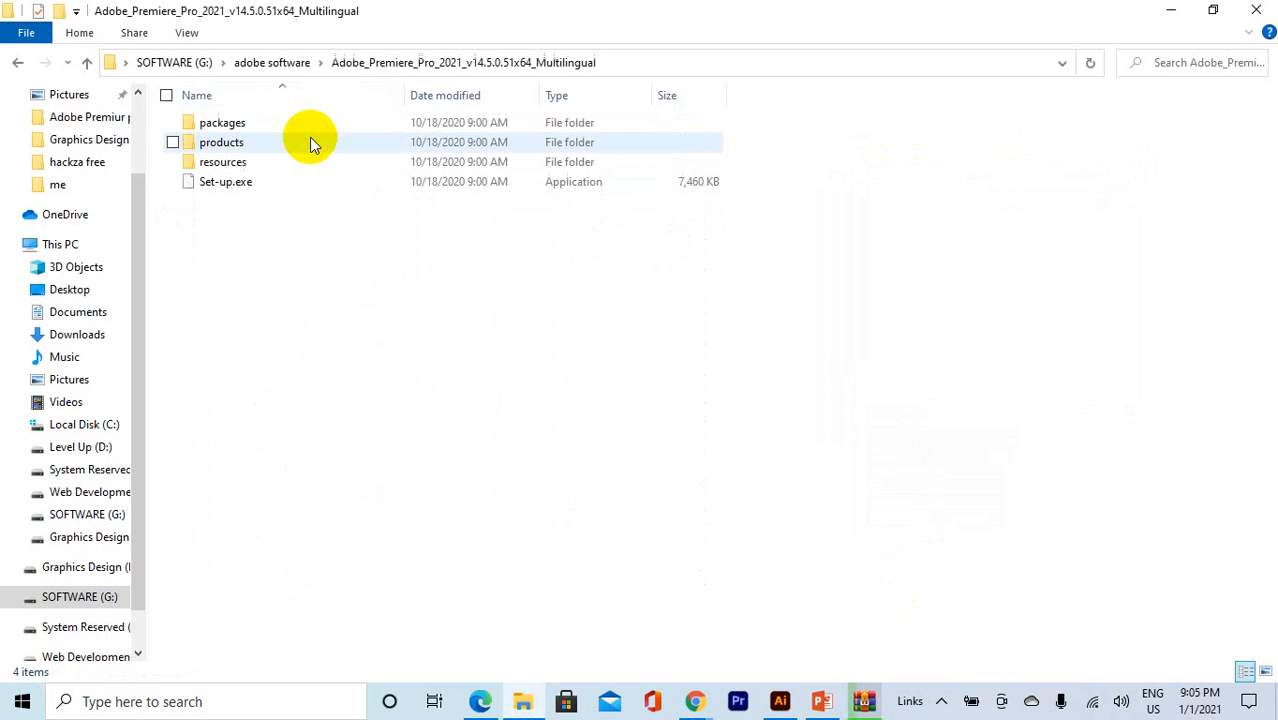
{"action": "left_click", "coordinate": [17, 63]}
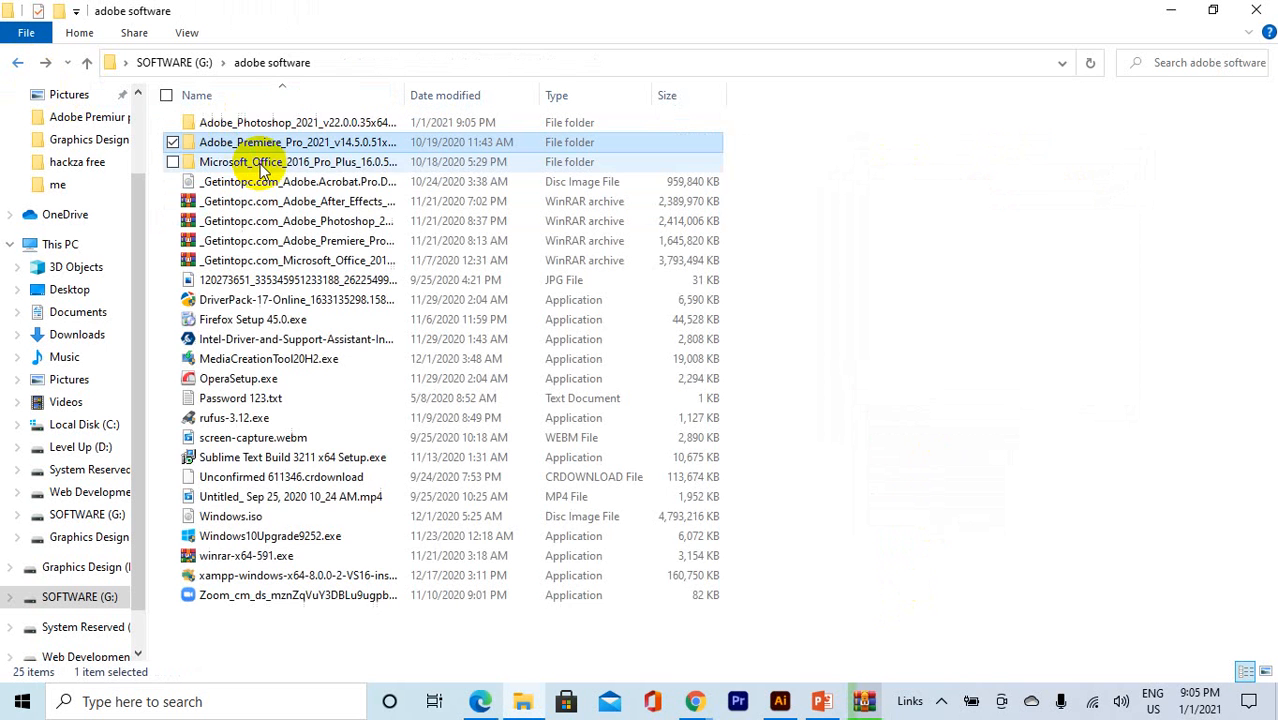
{"action": "left_click", "coordinate": [277, 143]}
{"action": "double_click", "coordinate": [280, 145]}
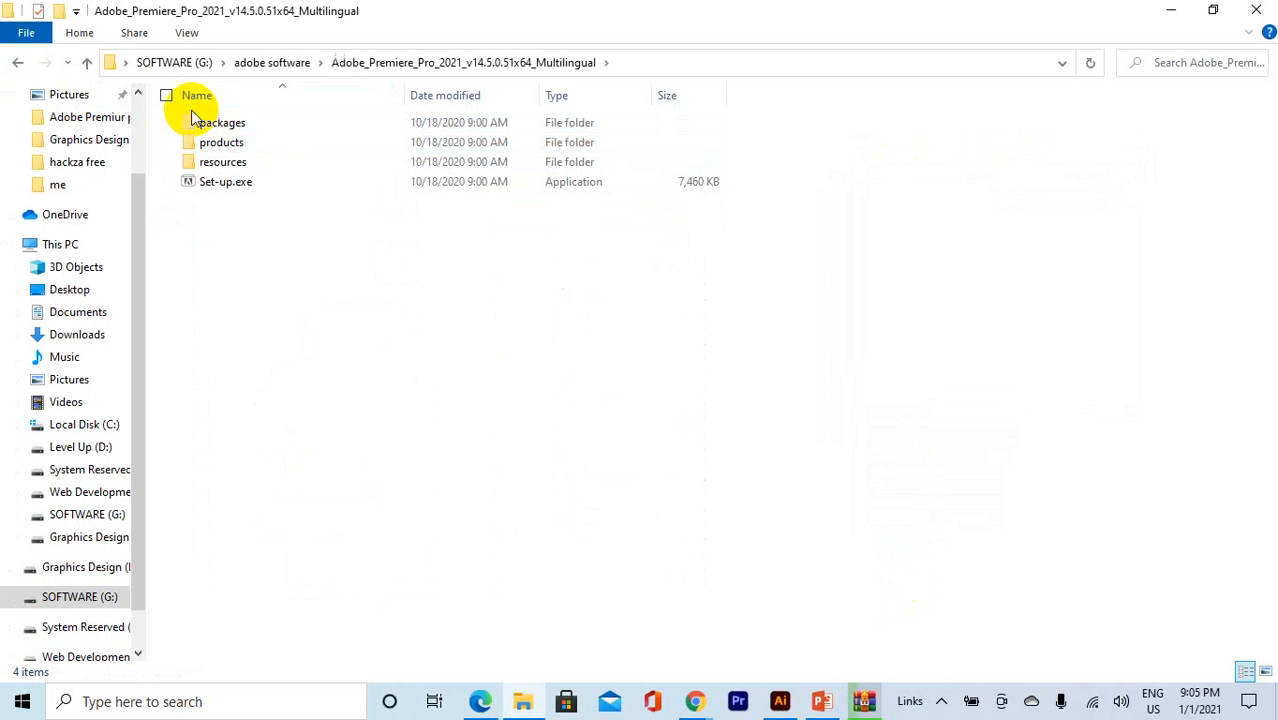
Step: Point out the Run as administrator option for Set-up.exe, and close the File Explorer window
{"action": "left_click", "coordinate": [240, 189]}
{"action": "right_click", "coordinate": [240, 190]}
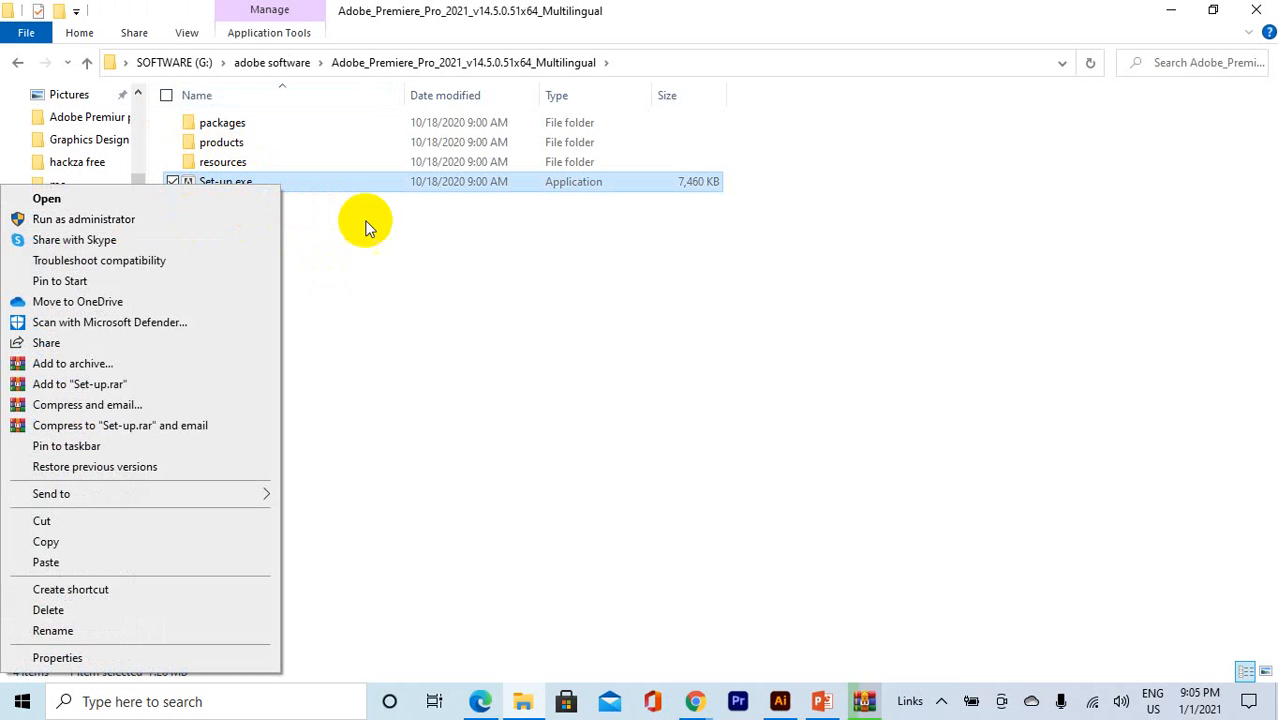
{"action": "left_click", "coordinate": [167, 222]}
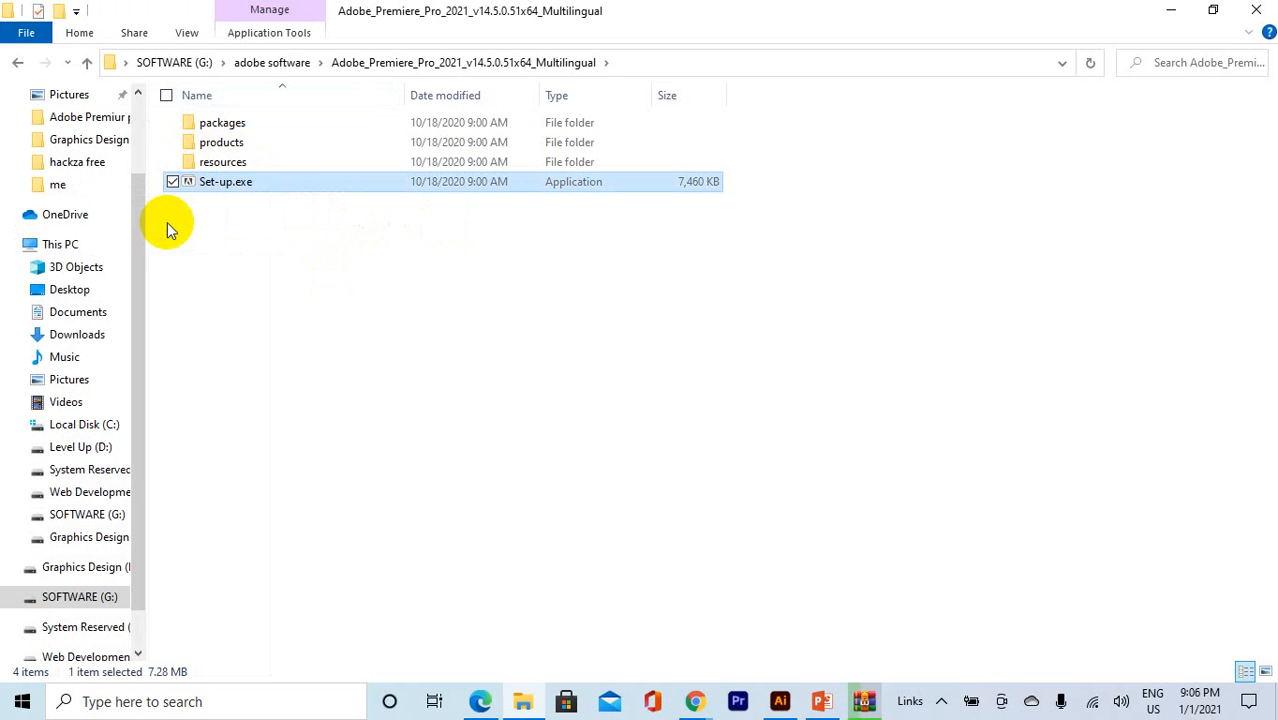
{"action": "right_click", "coordinate": [279, 190]}
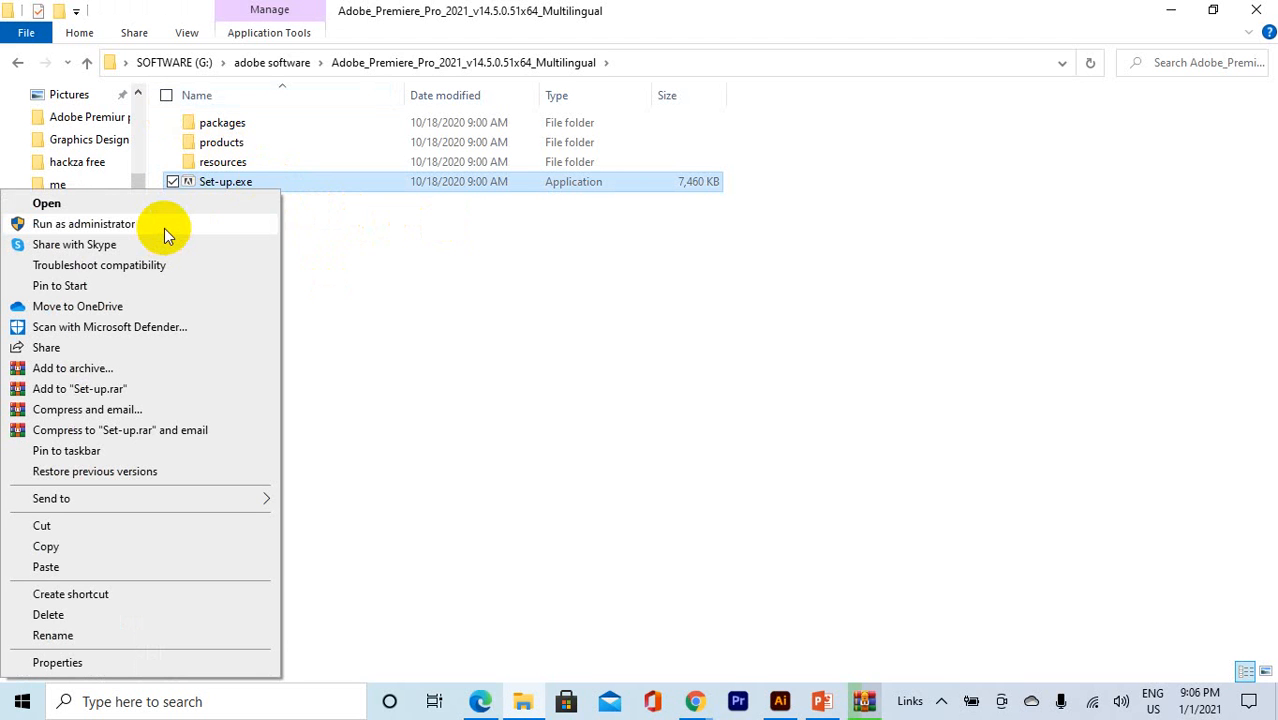
{"action": "left_click", "coordinate": [164, 228]}
{"action": "left_click_drag", "start_coordinate": [756, 183], "coordinate": [654, 183]}
{"action": "right_click", "coordinate": [653, 182]}
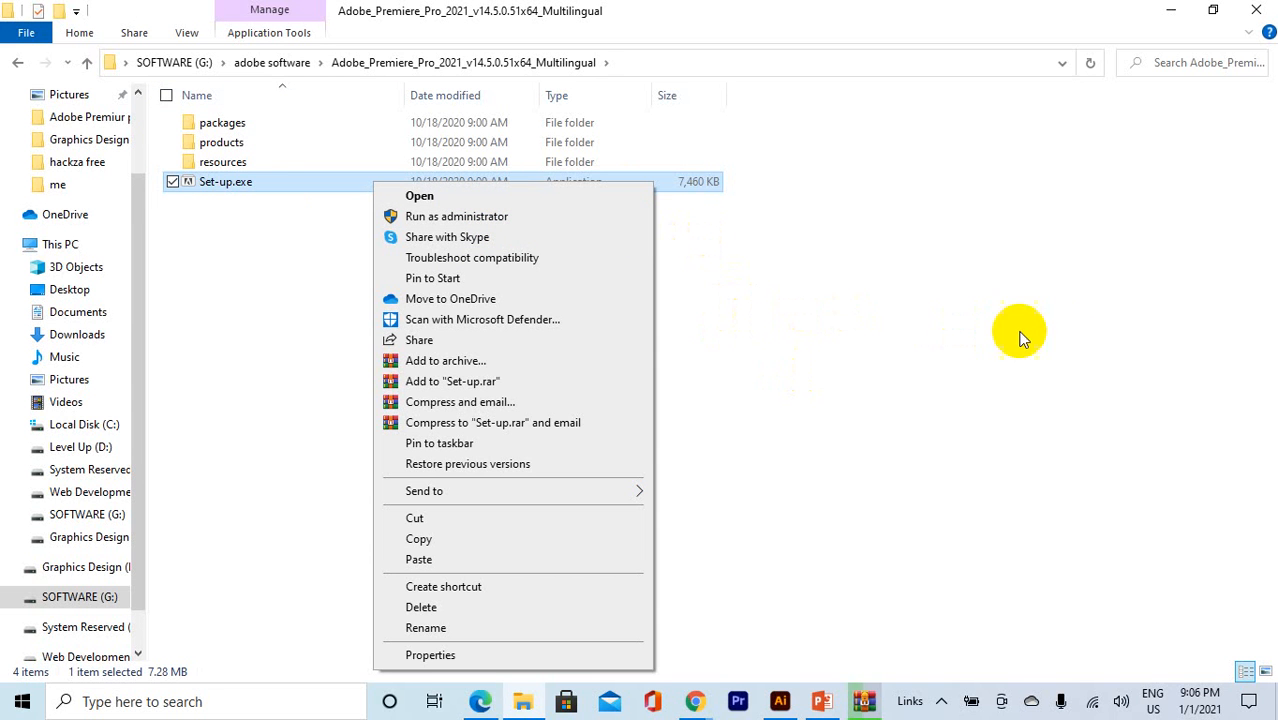
{"action": "left_click", "coordinate": [899, 373]}
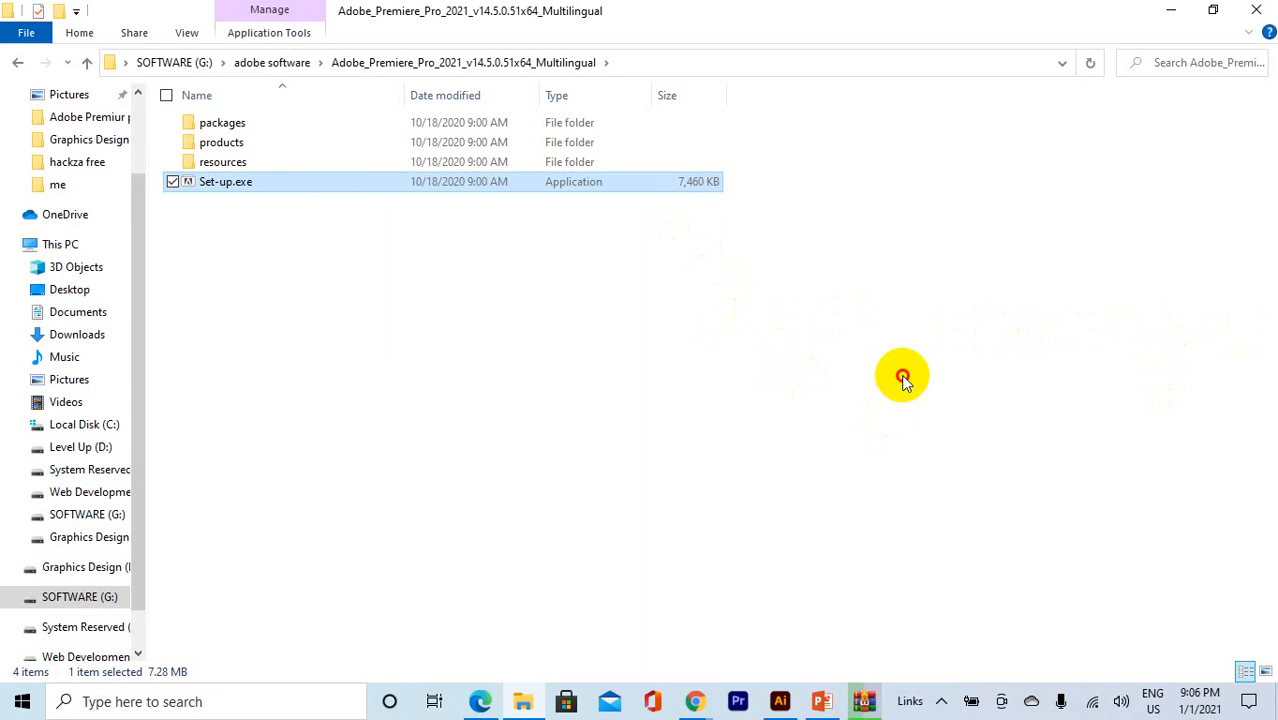
{"action": "left_click", "coordinate": [690, 182]}
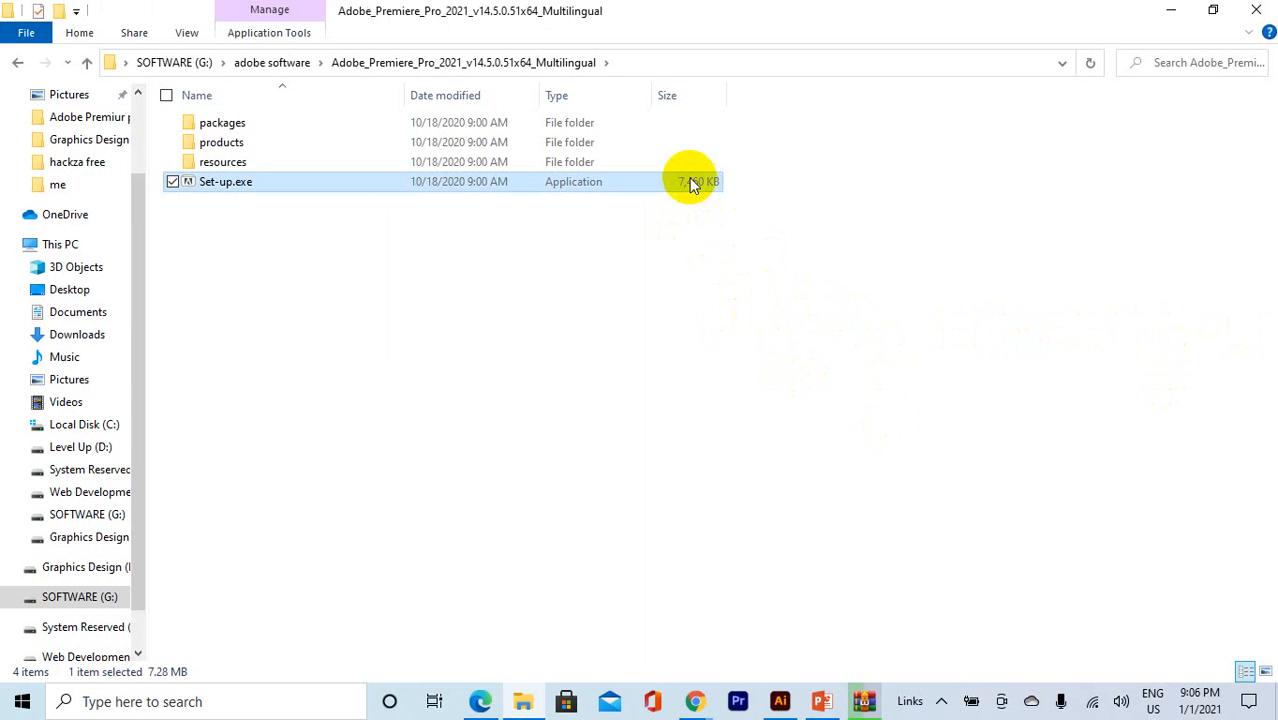
{"action": "left_click", "coordinate": [1256, 10]}
Step: Switch to Chrome, close the WinRAR download page, and return to the Google Meet call
{"action": "mouse_move", "coordinate": [690, 699]}
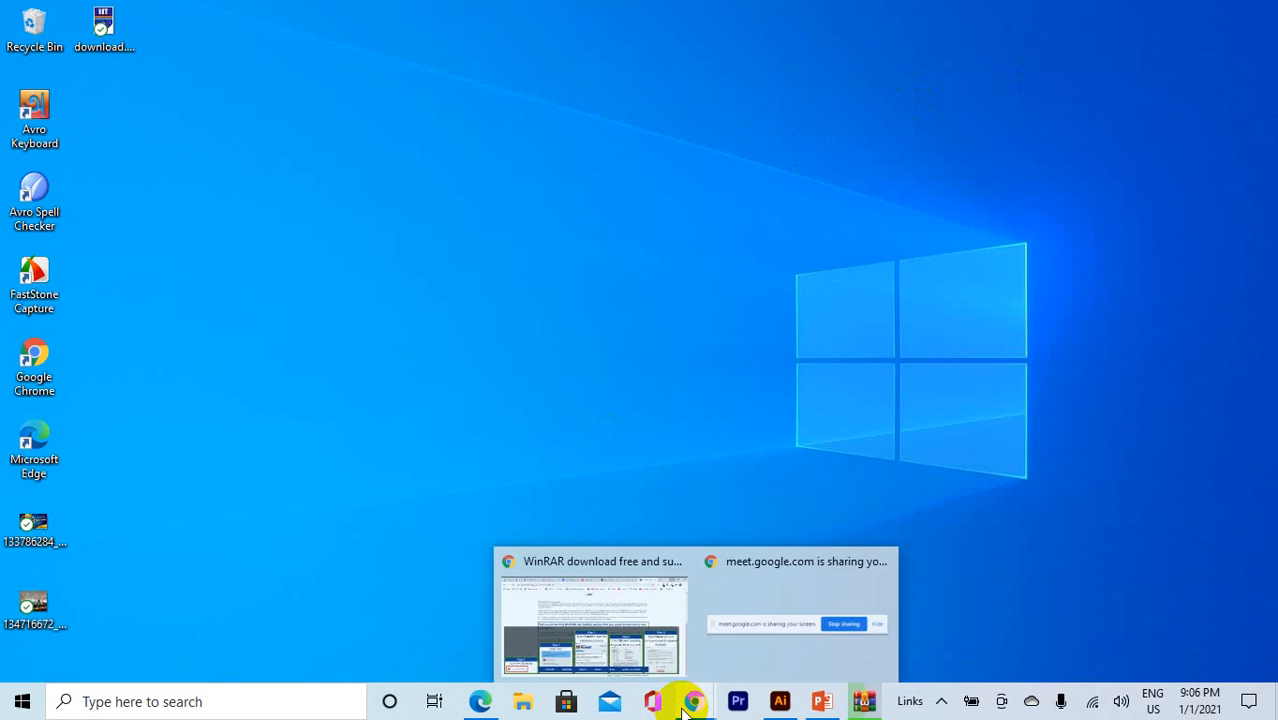
{"action": "left_click", "coordinate": [639, 659]}
{"action": "left_click", "coordinate": [1055, 16]}
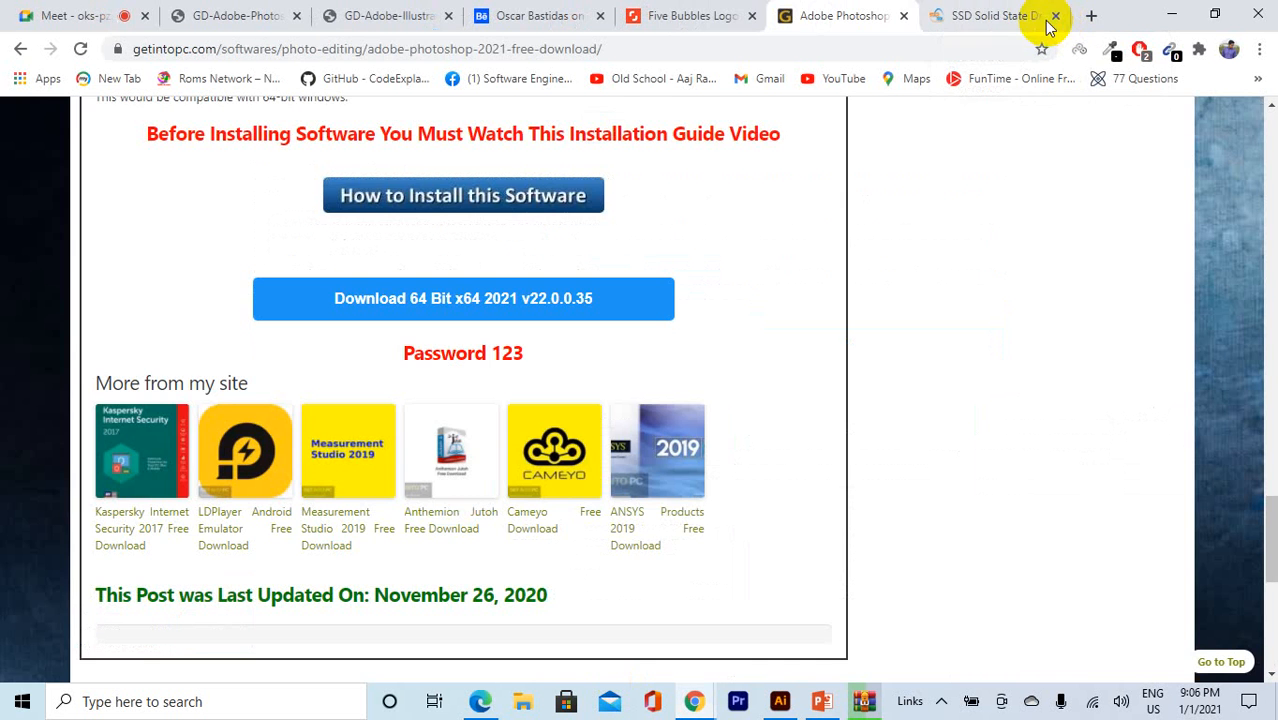
{"action": "left_click", "coordinate": [86, 15]}
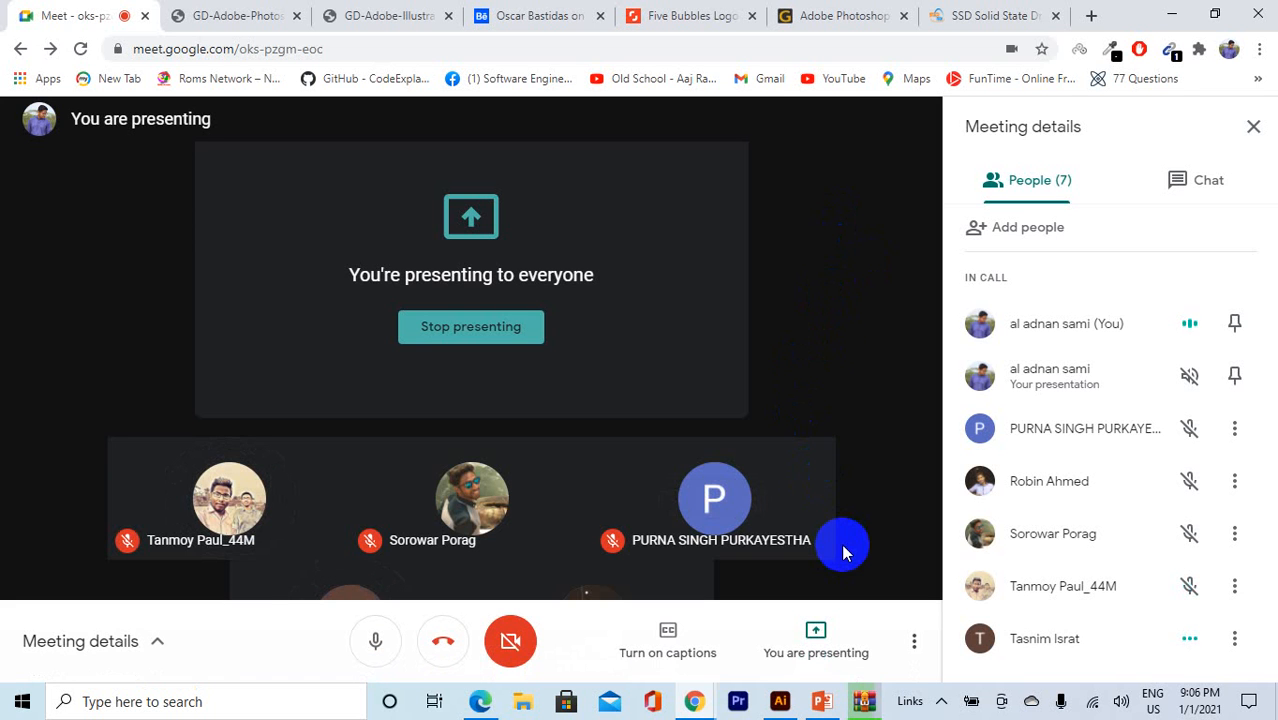
Step: Check the Photoshop archive's extraction progress and agree to replace all existing files, including the password text file
{"action": "left_click", "coordinate": [866, 700]}
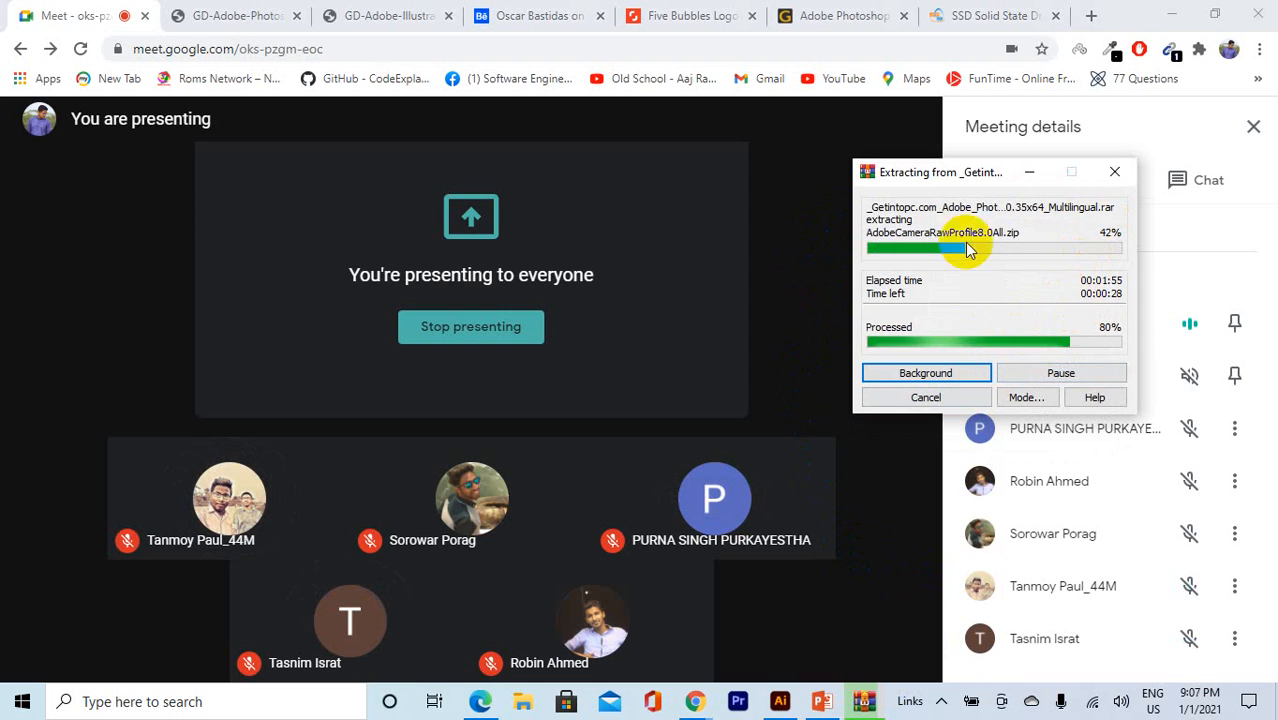
{"action": "left_click", "coordinate": [722, 378]}
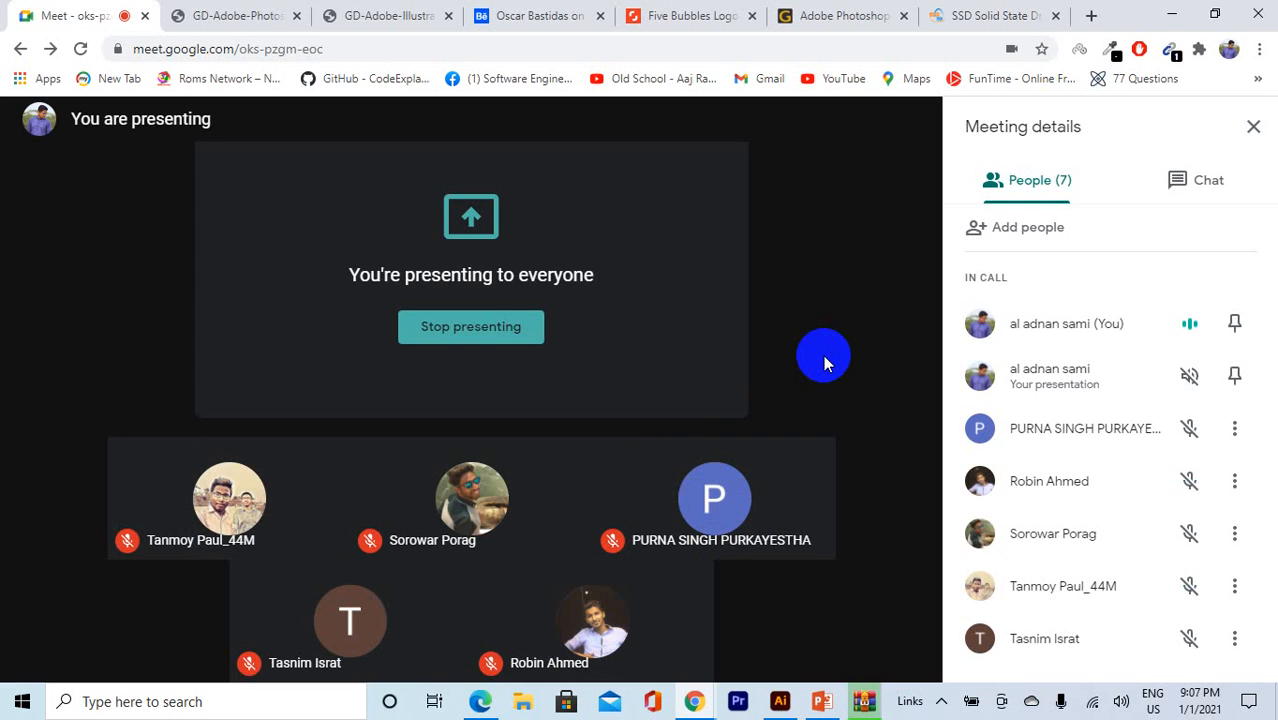
{"action": "mouse_move", "coordinate": [799, 374]}
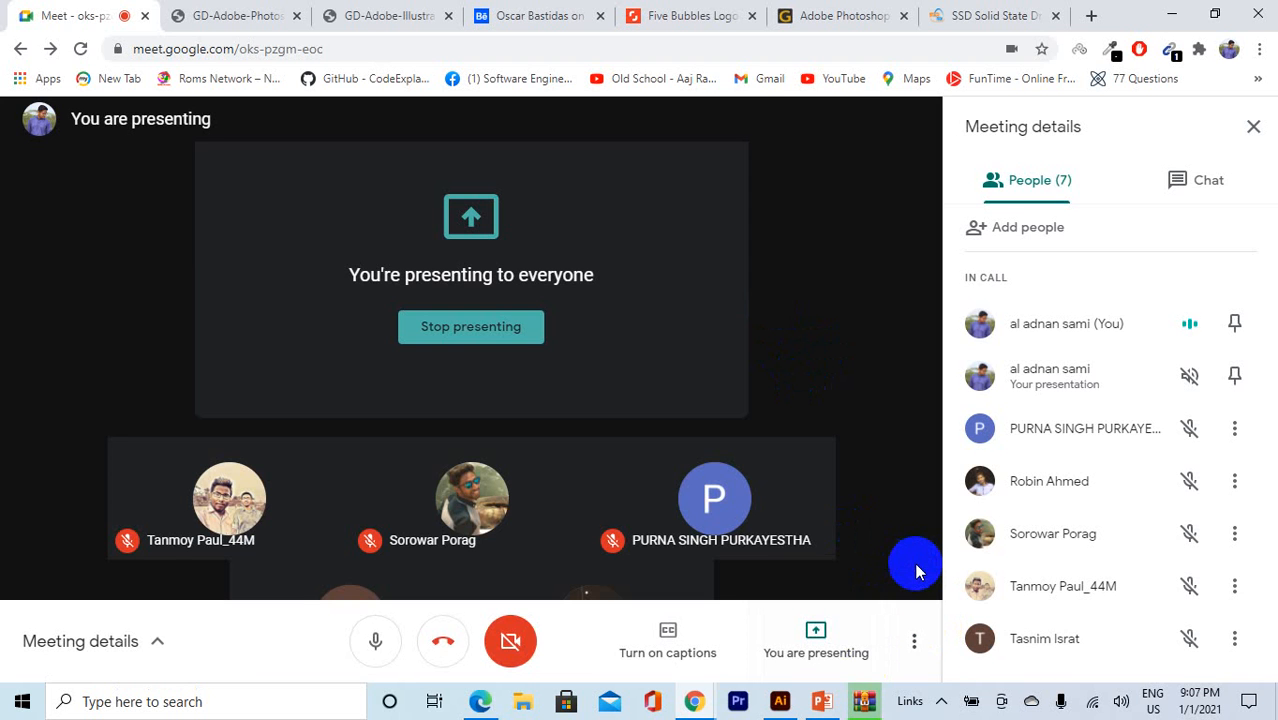
{"action": "left_click", "coordinate": [868, 701]}
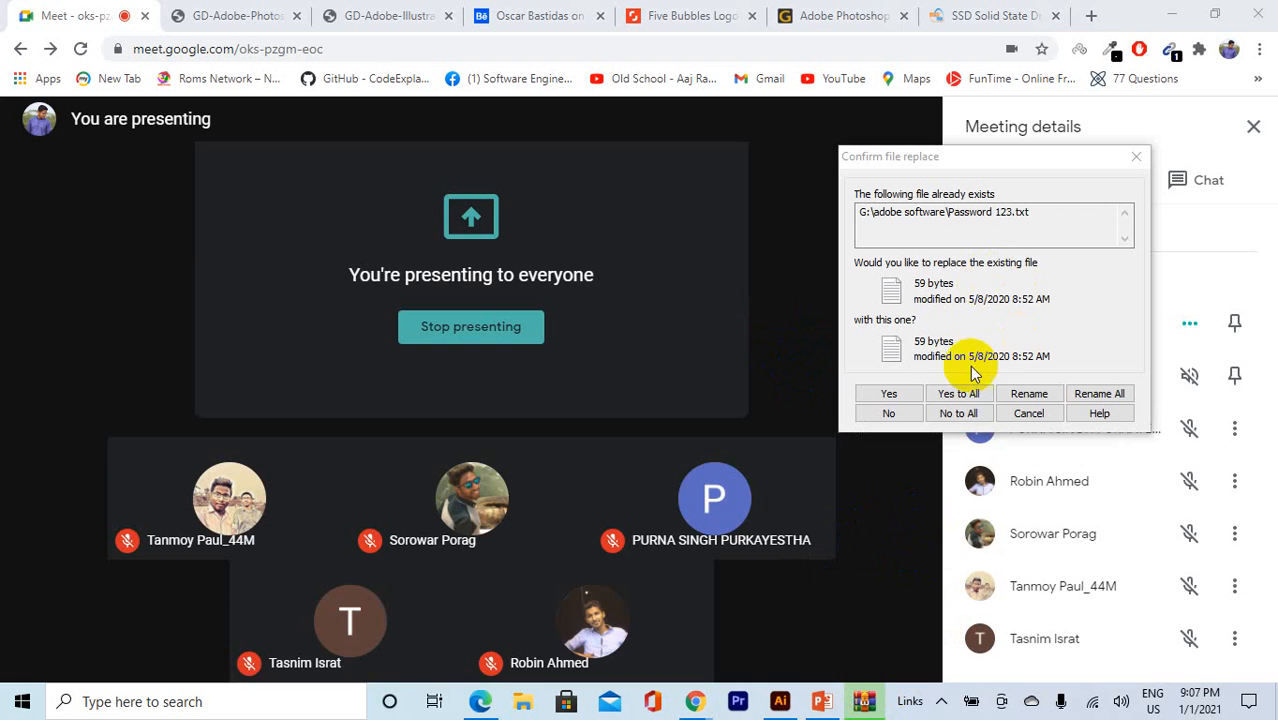
{"action": "left_click", "coordinate": [945, 395]}
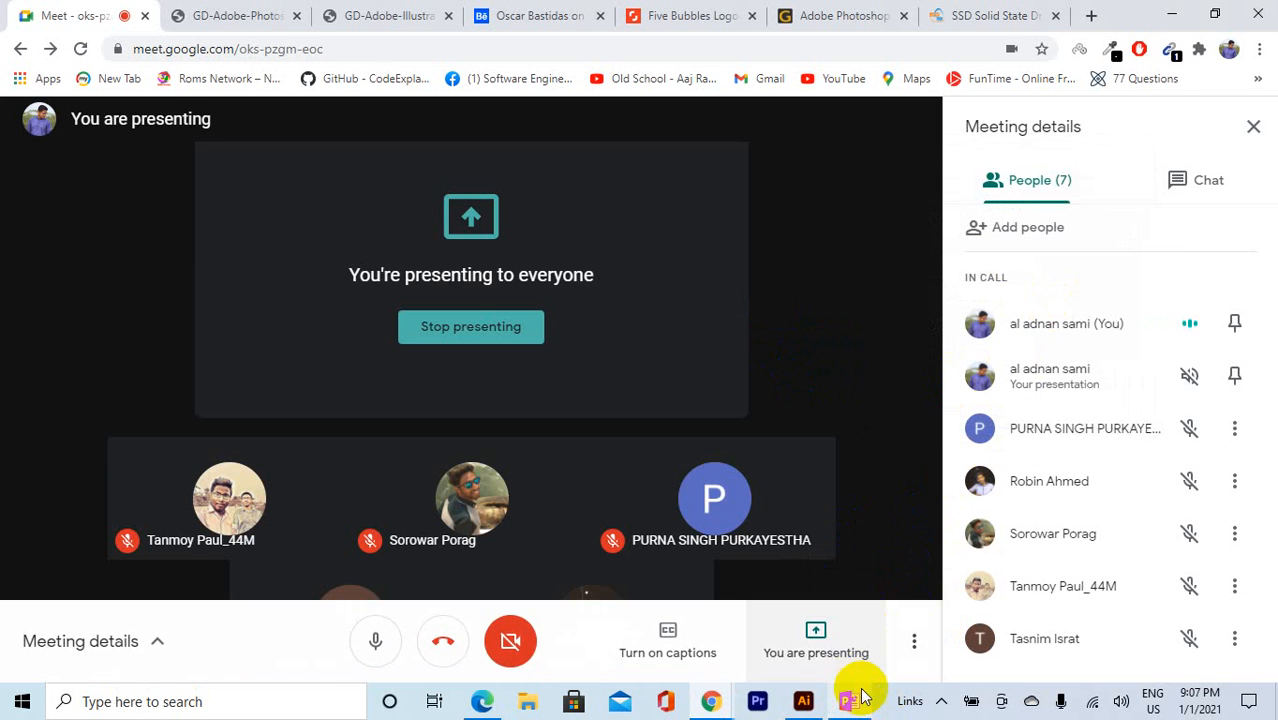
Step: Close the Hackza Tech Free GD Courdse.pptx presentation in PowerPoint without saving, and remove the unopened recovered files
{"action": "left_click", "coordinate": [850, 700]}
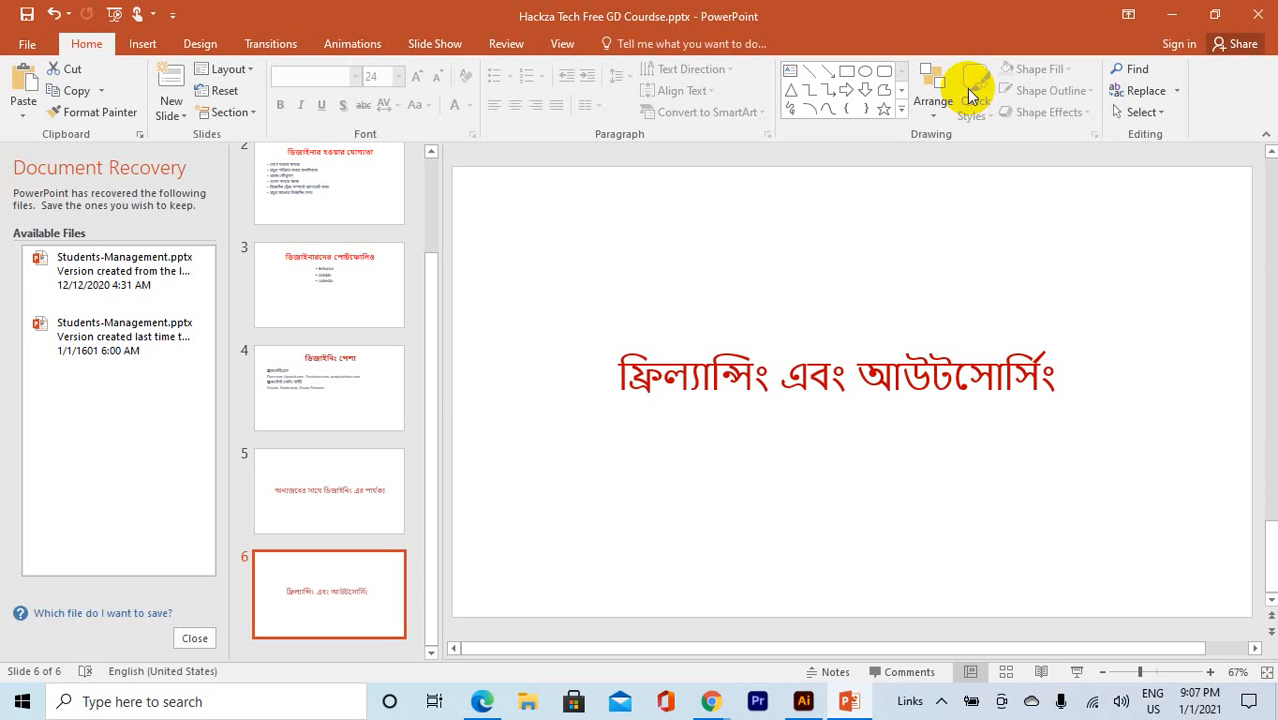
{"action": "left_click", "coordinate": [1245, 10]}
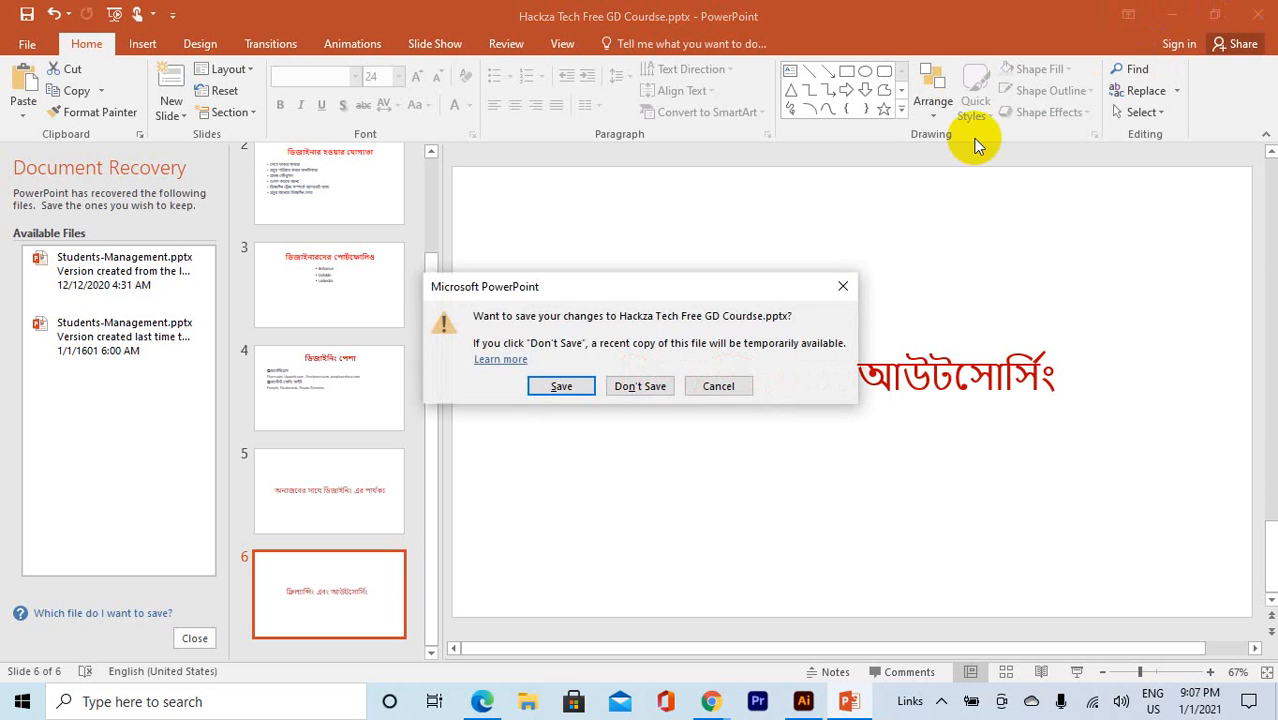
{"action": "left_click", "coordinate": [646, 385]}
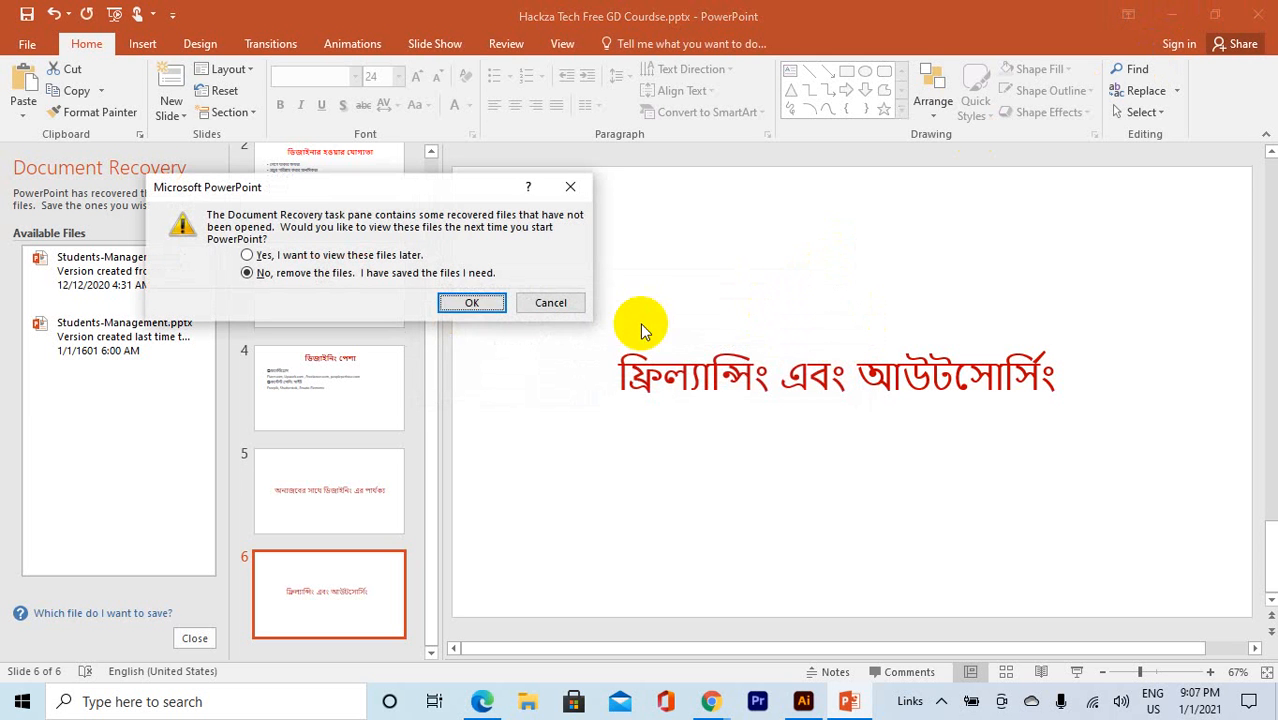
{"action": "left_click", "coordinate": [465, 300]}
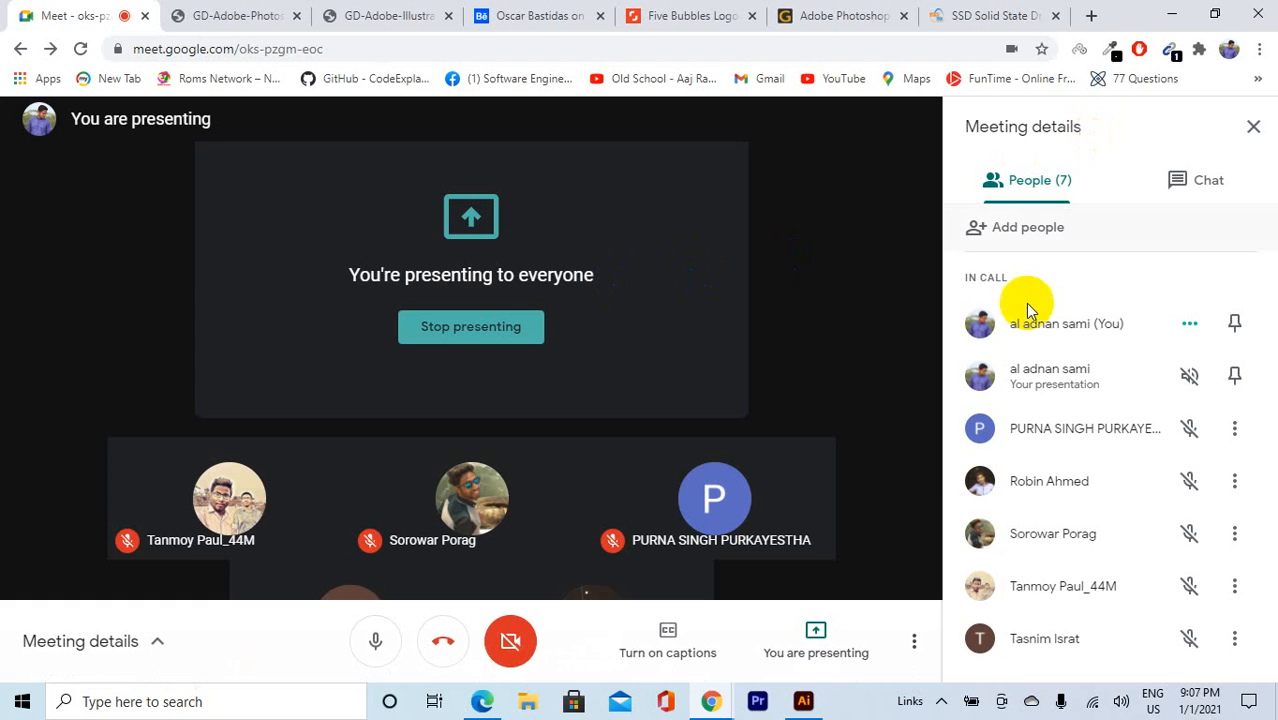
Step: Launch Adobe Photoshop 2021, minimize the Chrome window, and refresh the desktop while Photoshop loads
{"action": "left_click", "coordinate": [93, 701]}
{"action": "type", "text": "a"}
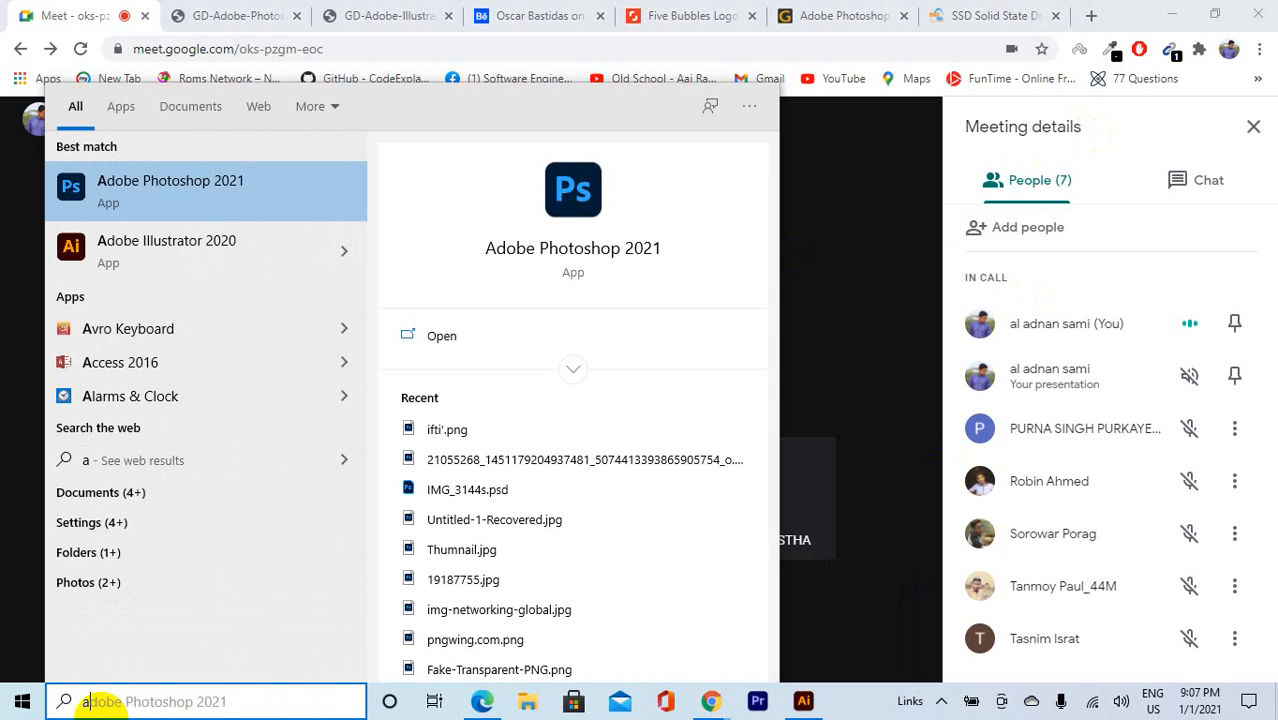
{"action": "left_click", "coordinate": [177, 182]}
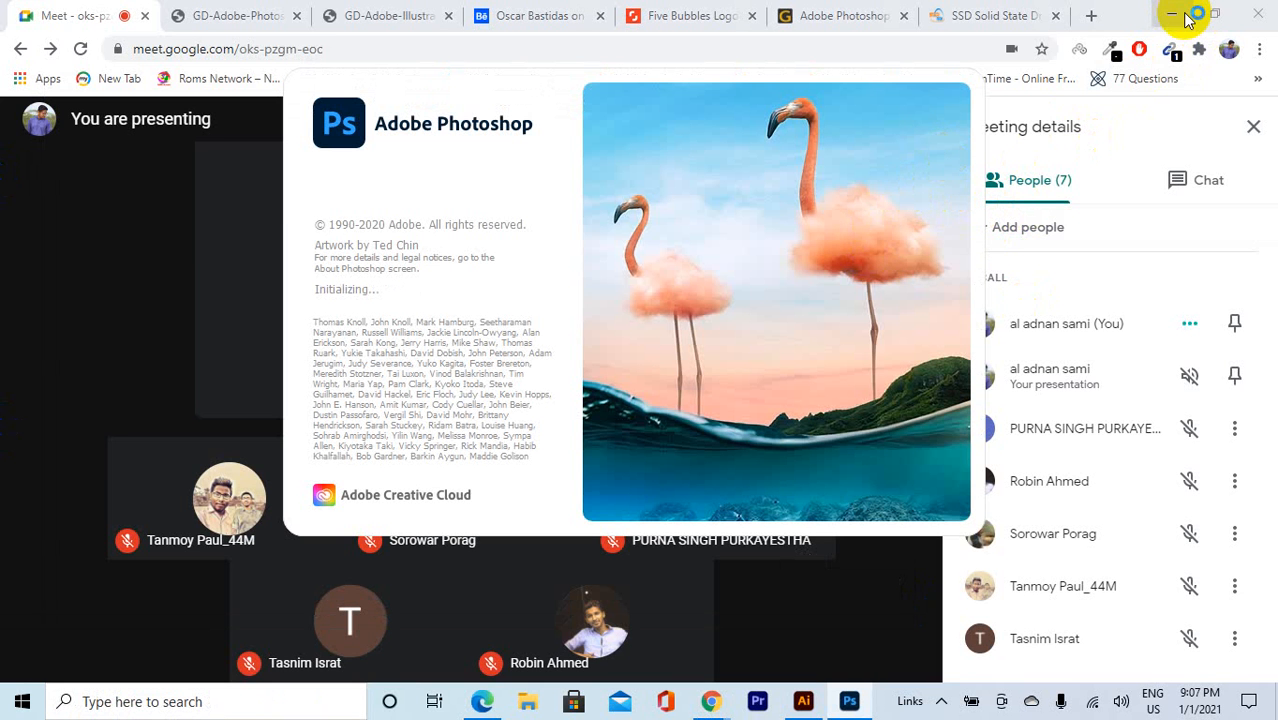
{"action": "left_click", "coordinate": [1176, 15]}
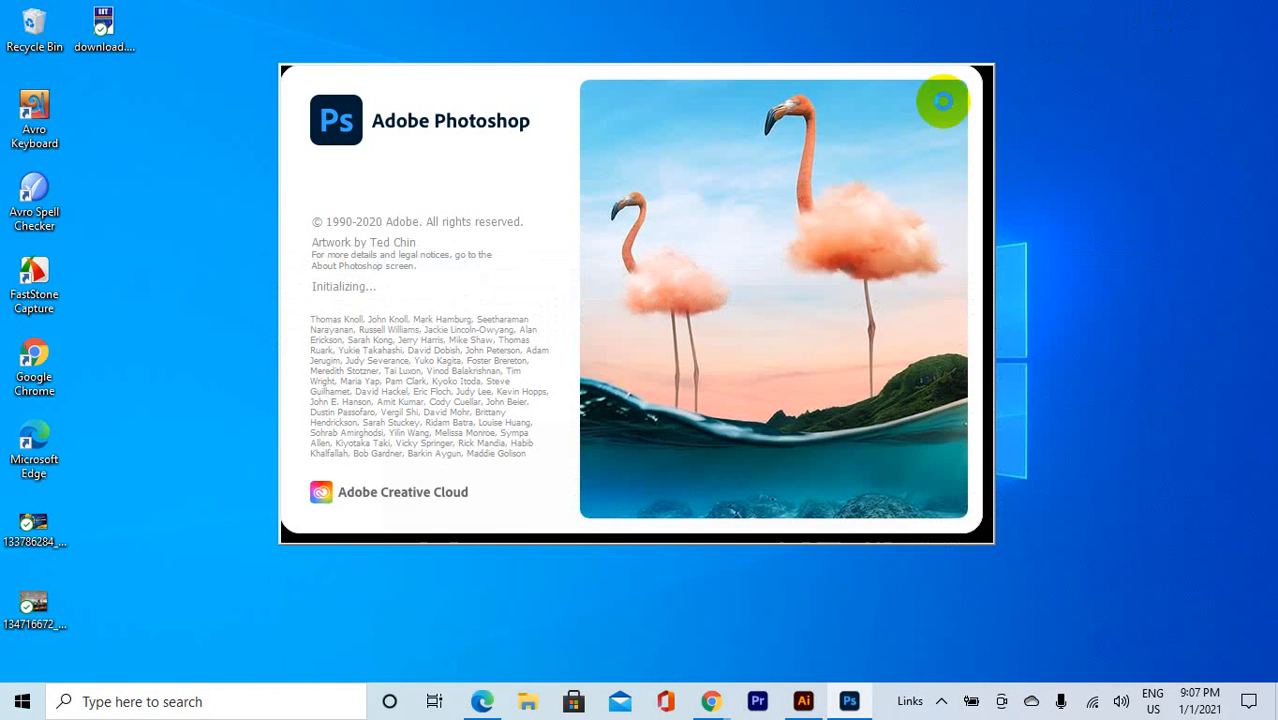
{"action": "right_click", "coordinate": [1112, 161]}
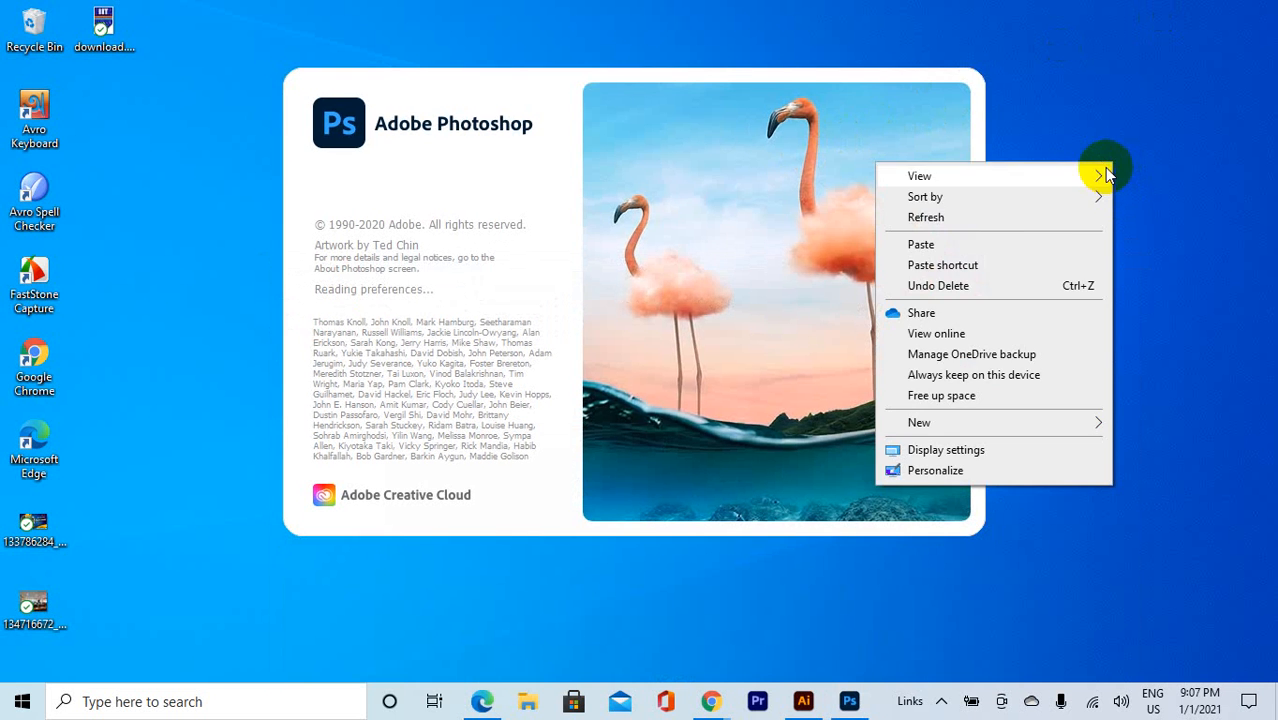
{"action": "left_click", "coordinate": [1047, 215]}
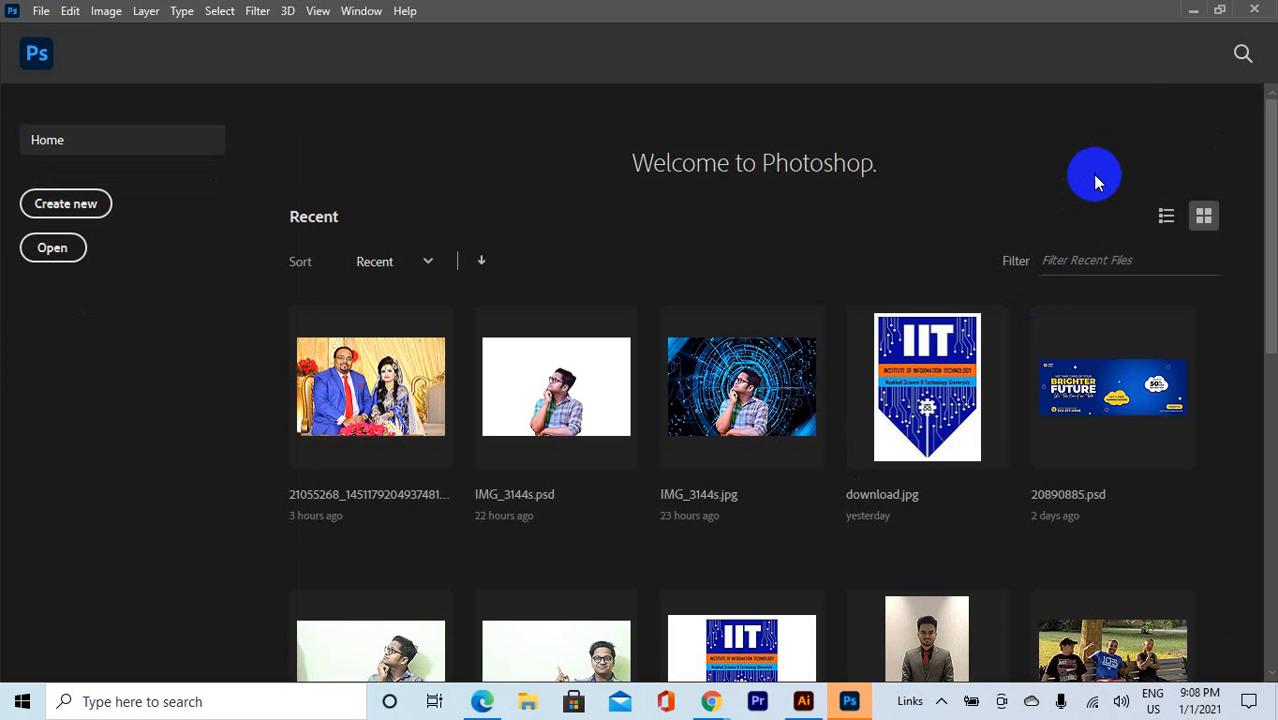
Step: Switch to Illustrator, create a new 1280 x 720 px document from the recent custom preset, and minimize Illustrator
{"action": "left_click", "coordinate": [803, 703]}
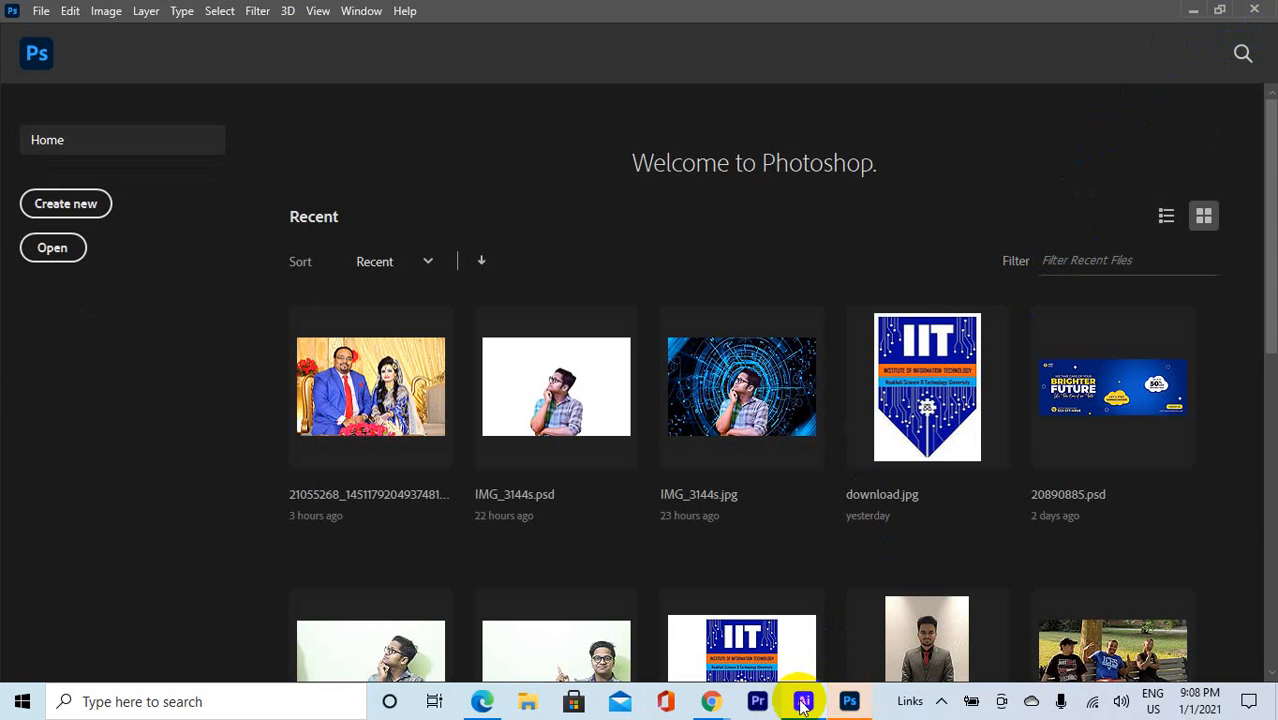
{"action": "left_click", "coordinate": [91, 13]}
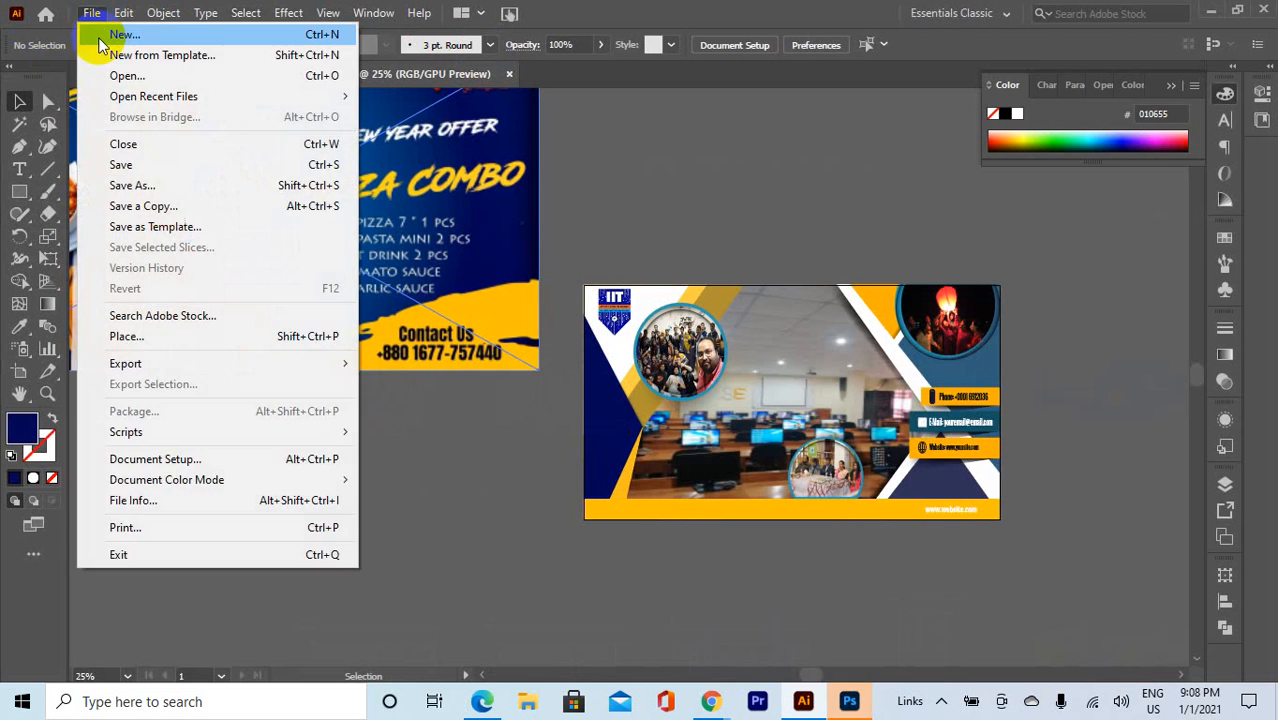
{"action": "left_click", "coordinate": [101, 38]}
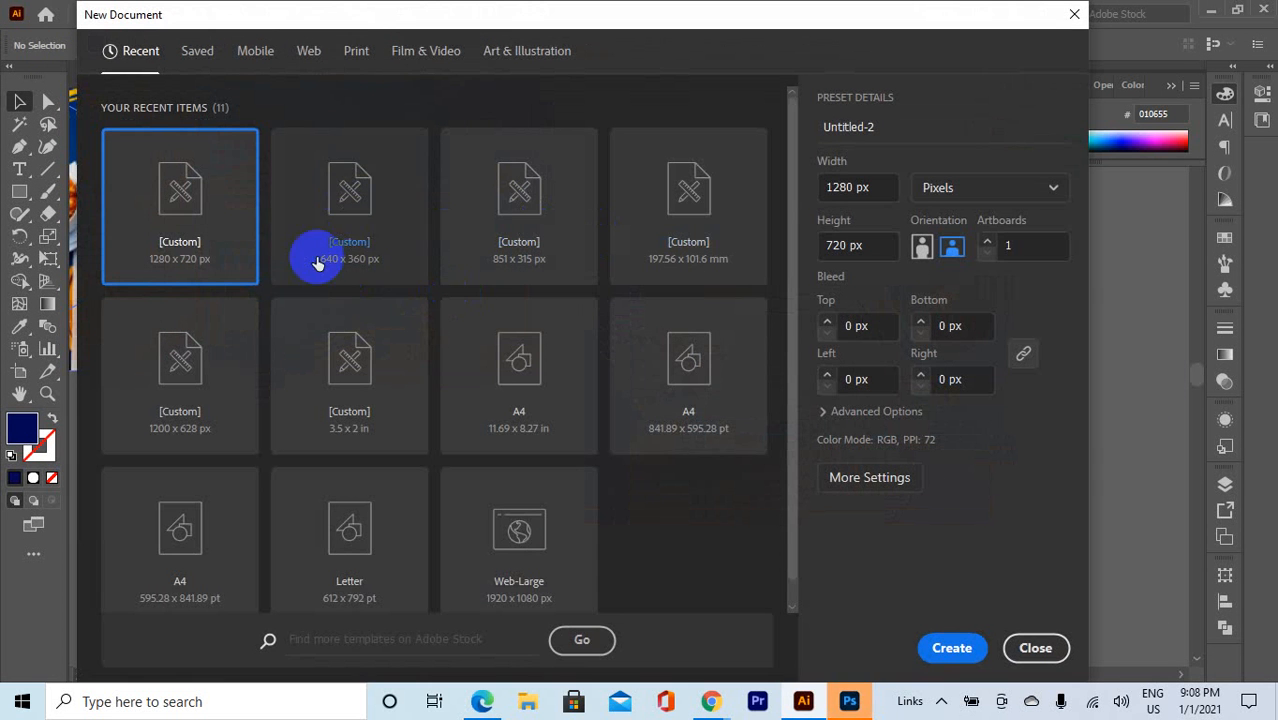
{"action": "left_click", "coordinate": [951, 647]}
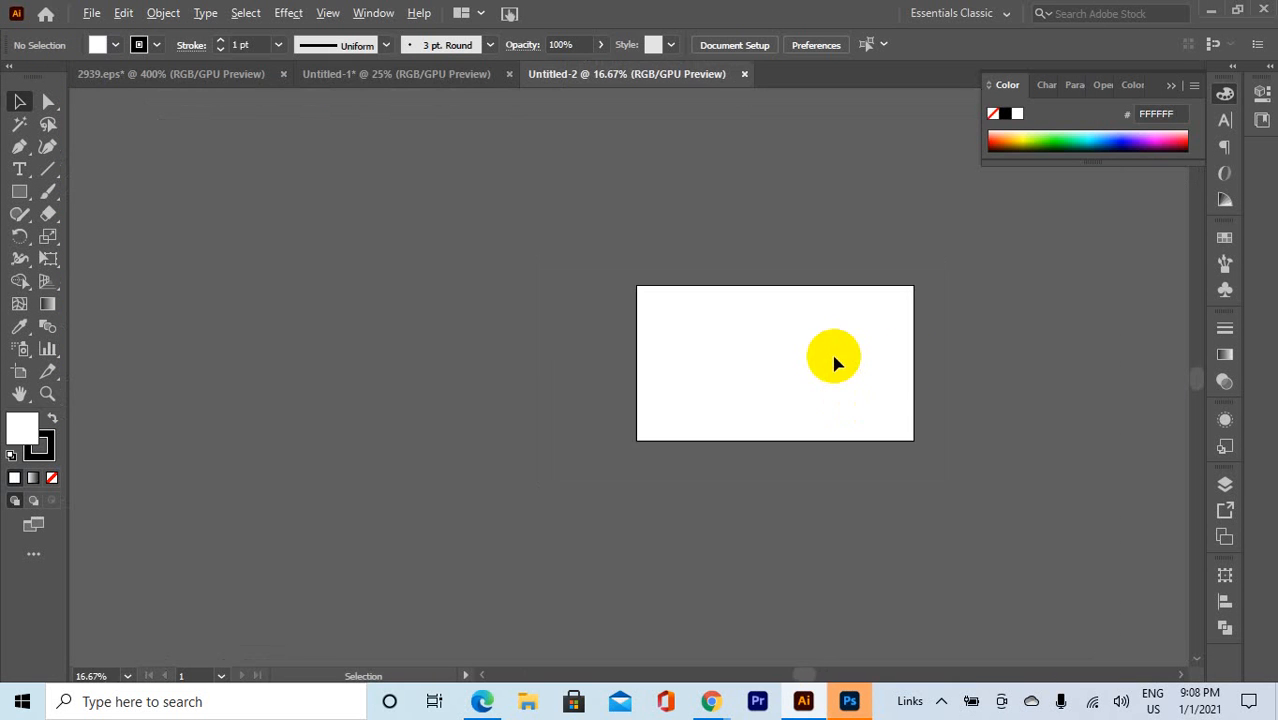
{"action": "scroll", "coordinate": [944, 371], "scroll_direction": "up", "scroll_amount": 3}
{"action": "scroll", "coordinate": [856, 319], "scroll_direction": "down", "scroll_amount": 1}
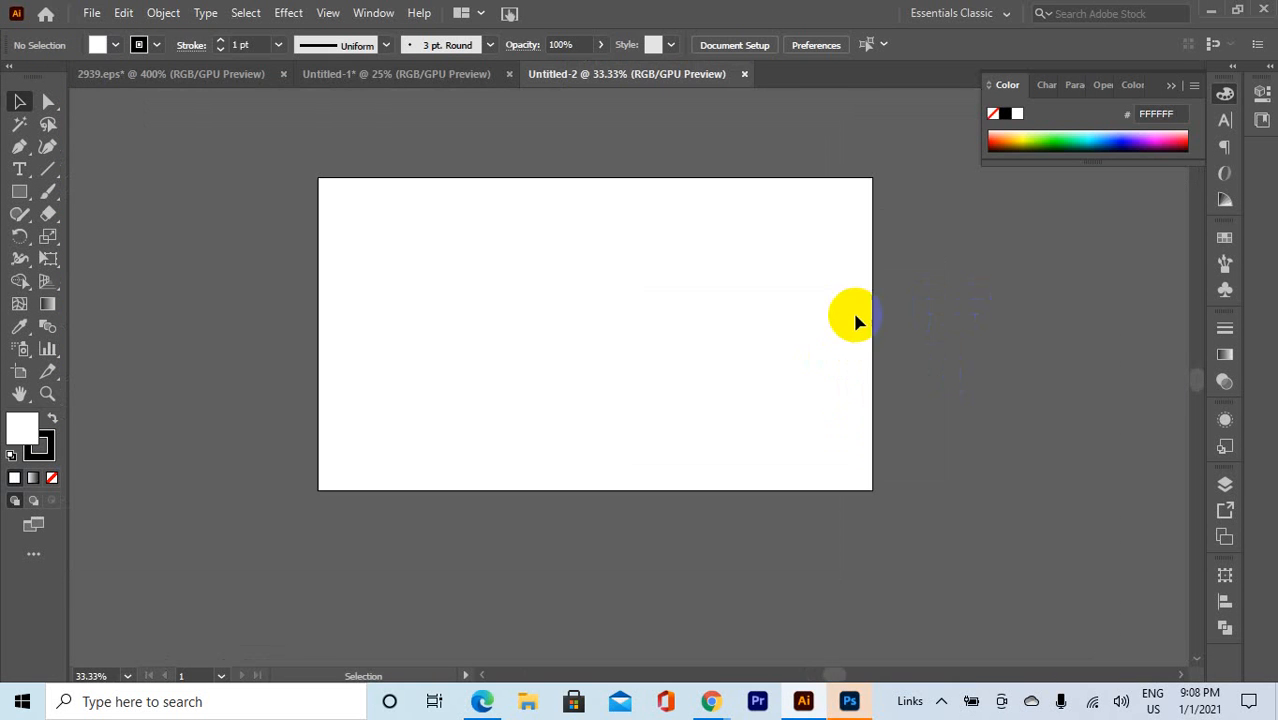
{"action": "left_click", "coordinate": [1213, 12]}
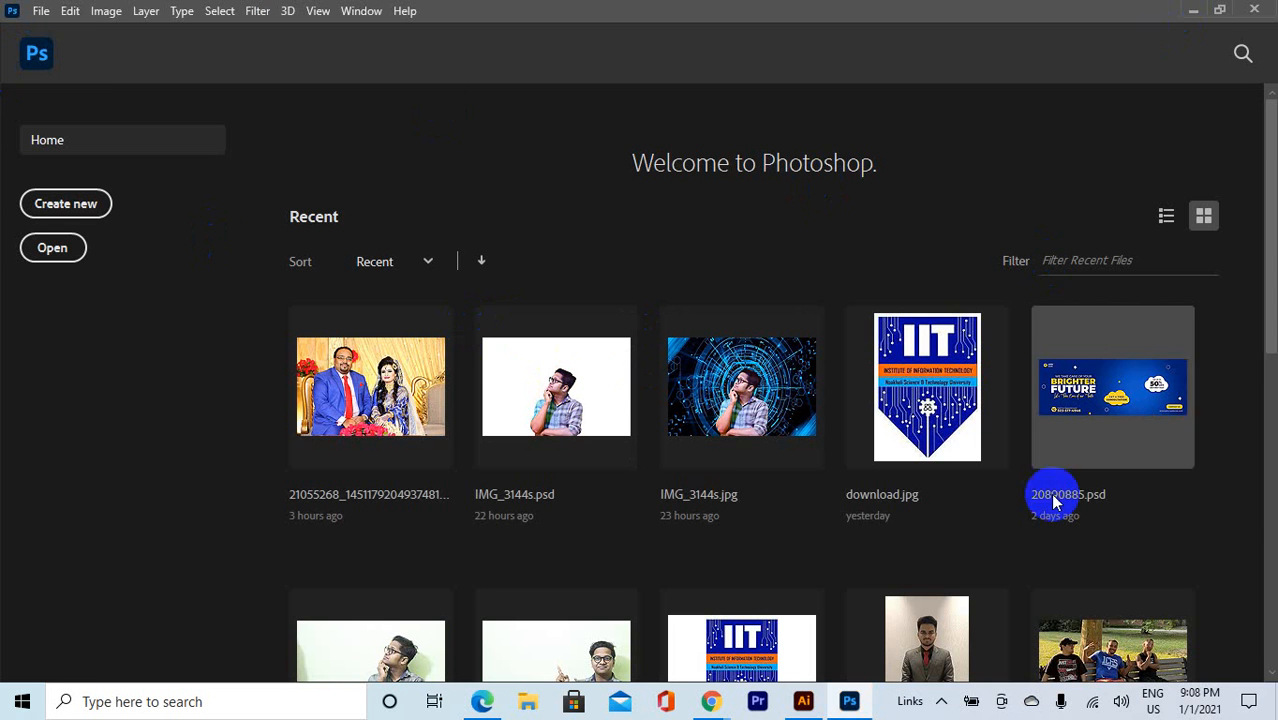
Step: Create a new 1280 x 720 px Photoshop document at 72 ppi with a white background, and minimize Photoshop
{"action": "left_click", "coordinate": [41, 11]}
{"action": "left_click", "coordinate": [61, 31]}
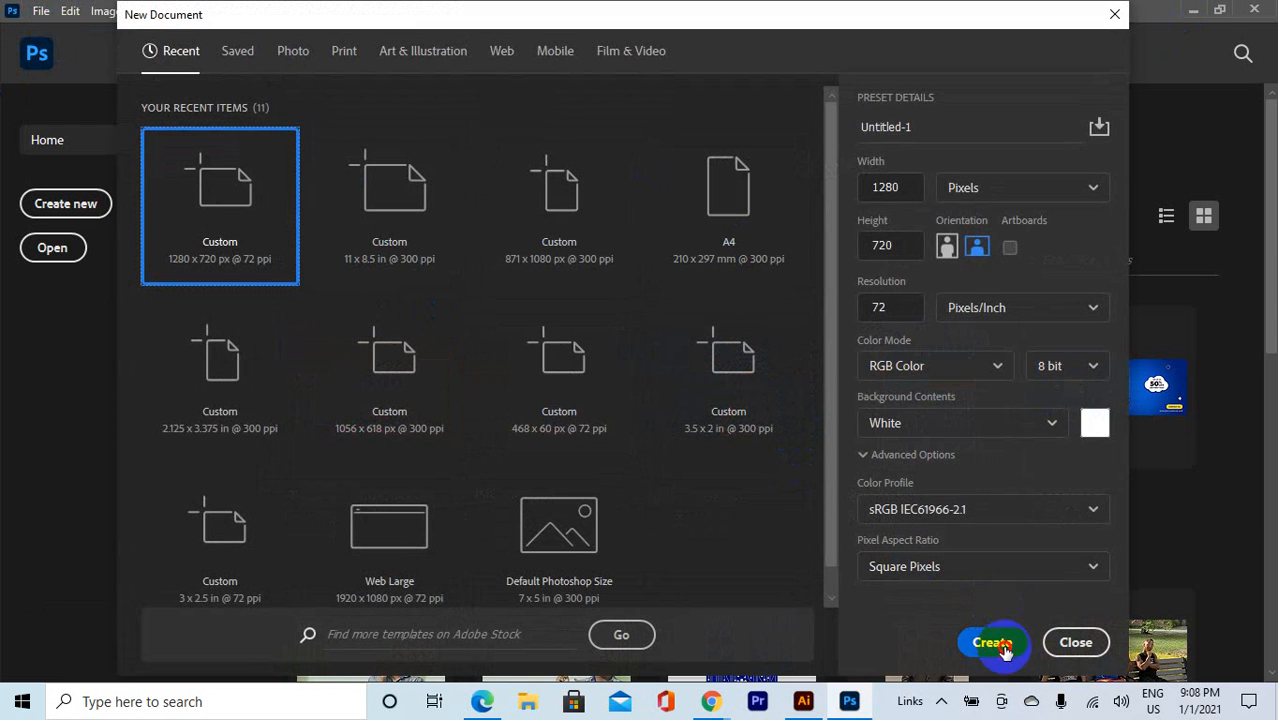
{"action": "left_click", "coordinate": [1004, 647]}
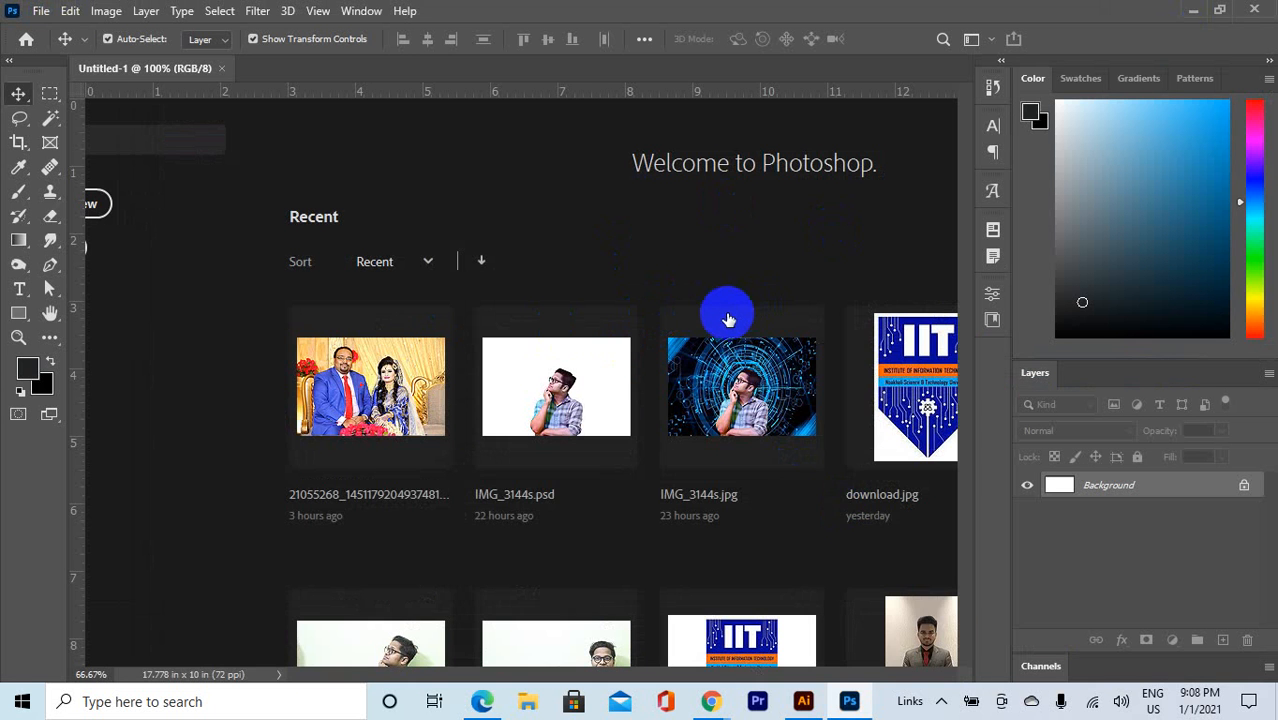
{"action": "scroll", "coordinate": [690, 322], "scroll_direction": "down", "scroll_amount": 3}
{"action": "scroll", "coordinate": [664, 328], "scroll_direction": "up", "scroll_amount": 1}
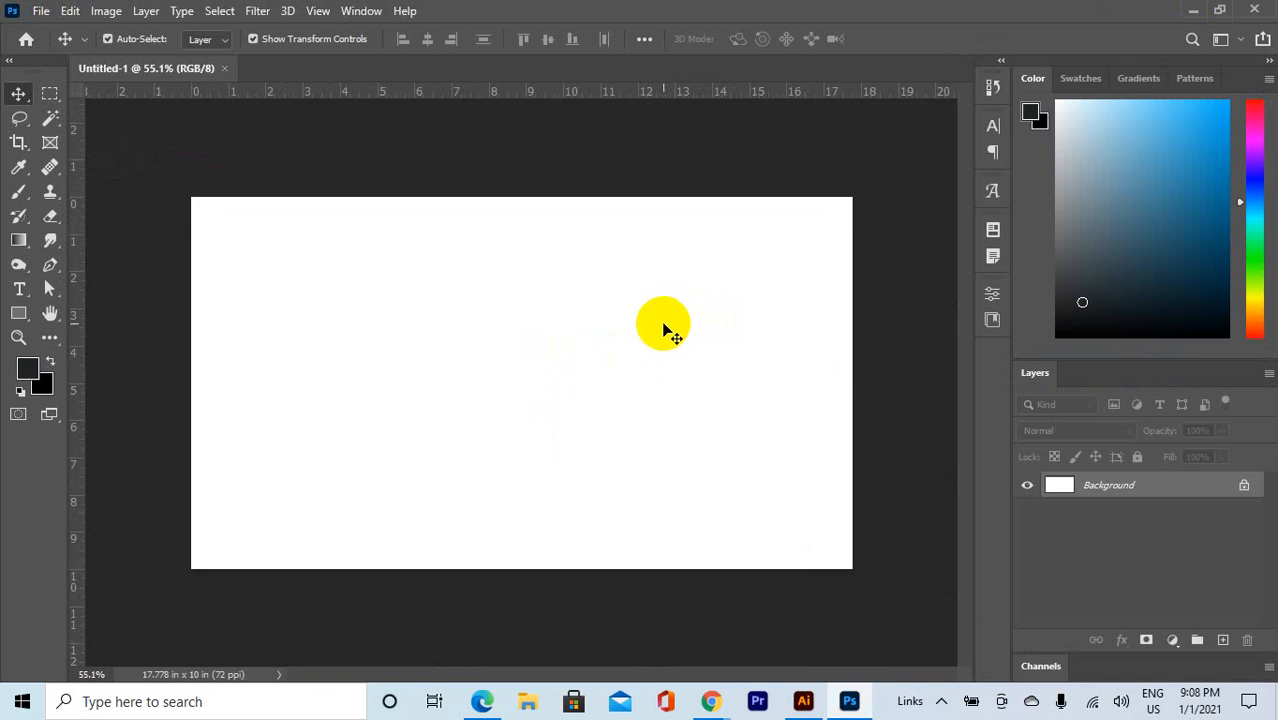
{"action": "left_click", "coordinate": [1193, 10]}
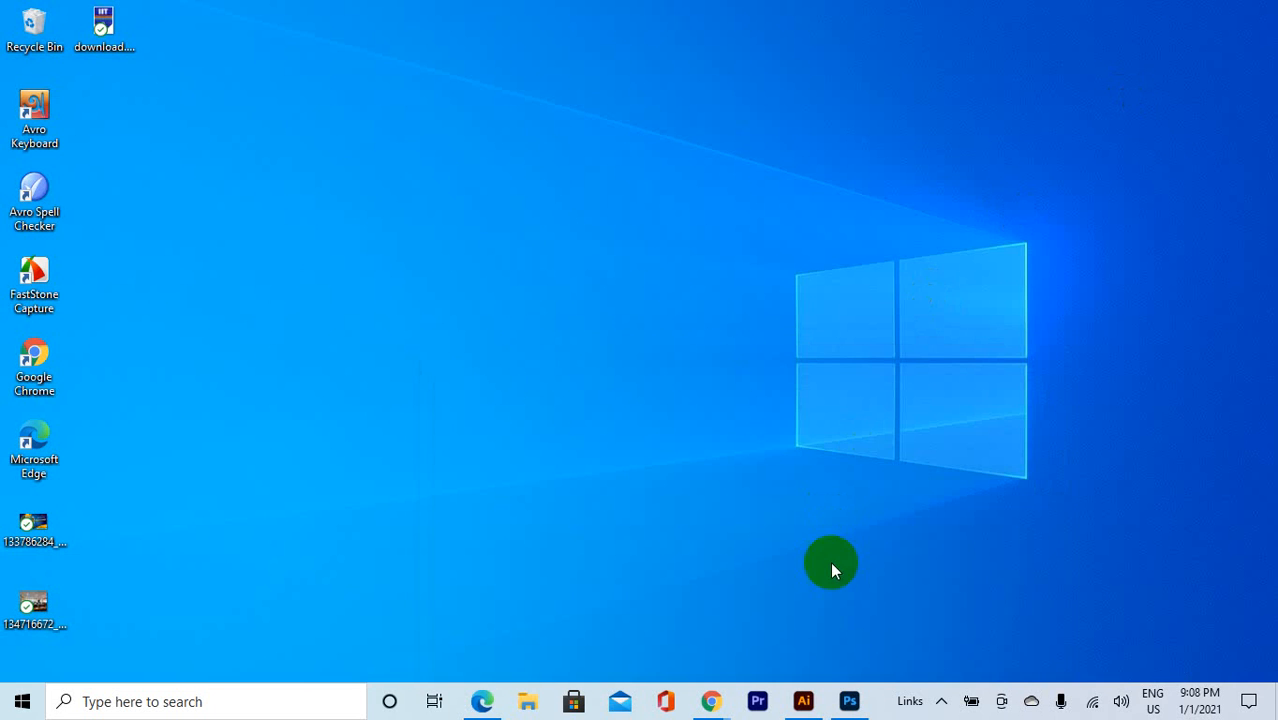
Step: Restore the Photoshop window and place Lorem Ipsum placeholder text with the Horizontal Type tool on the blank canvas
{"action": "mouse_move", "coordinate": [843, 703]}
{"action": "left_click", "coordinate": [852, 698]}
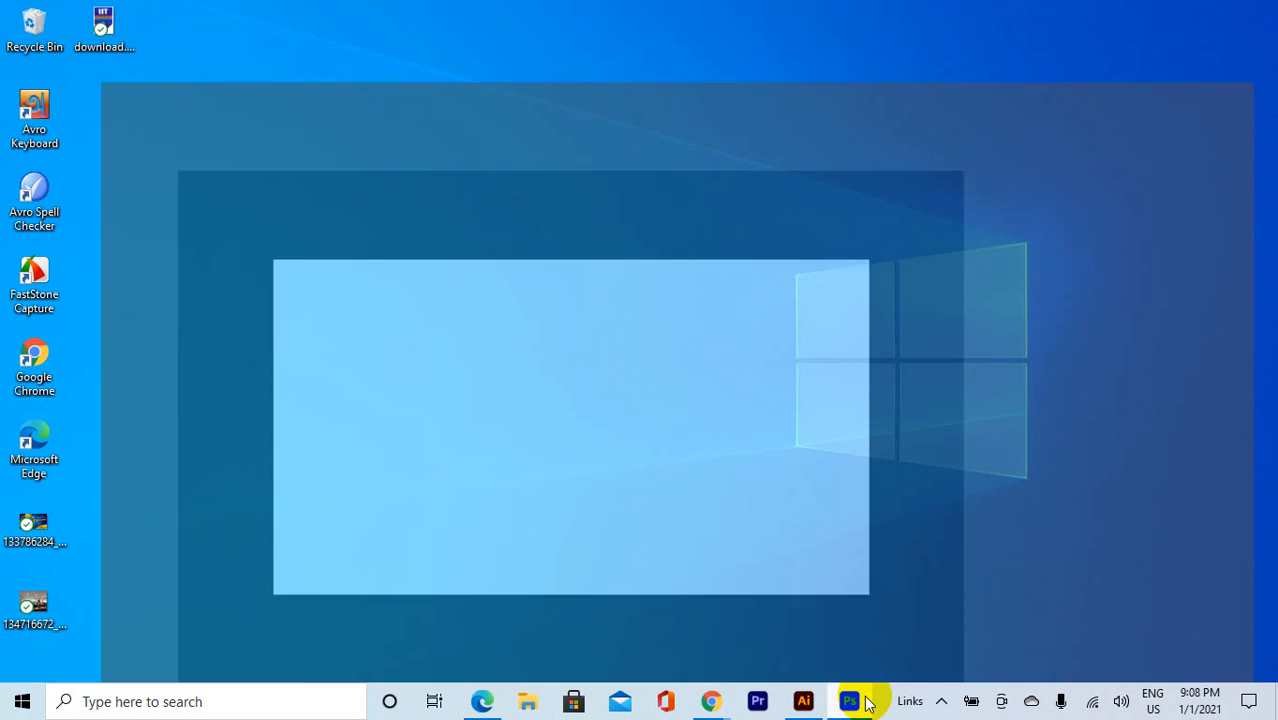
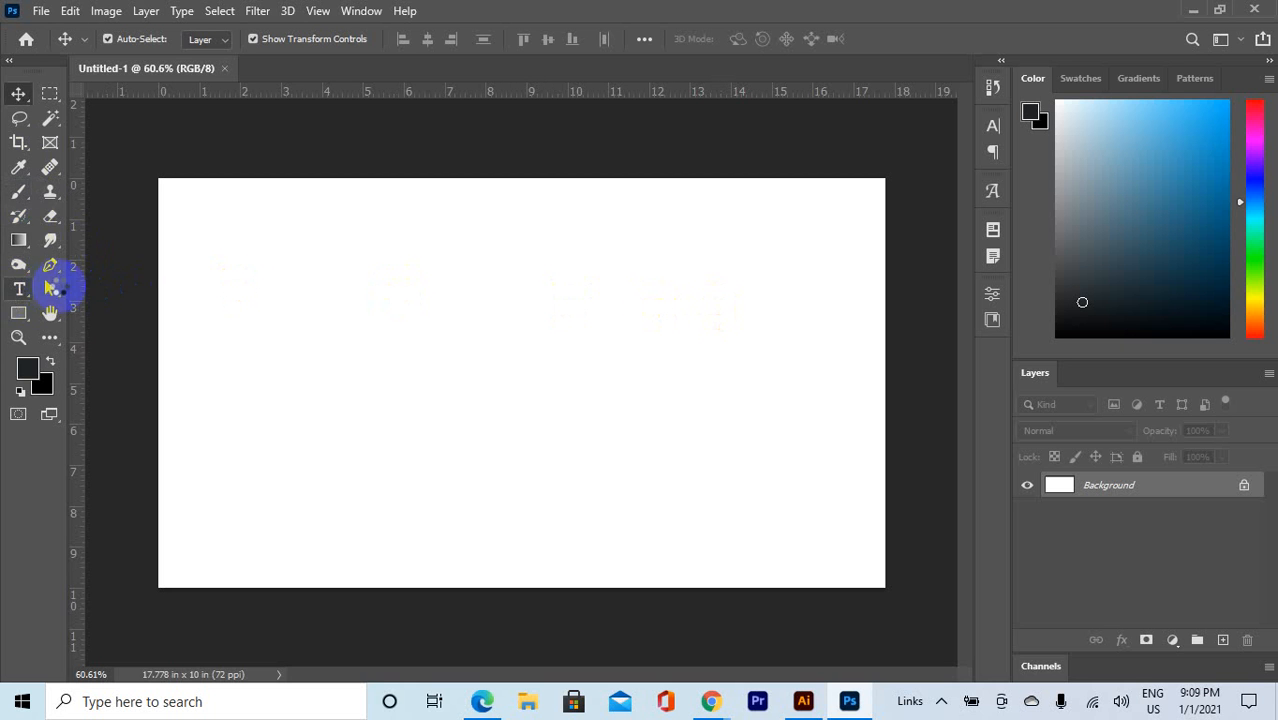
{"action": "right_click", "coordinate": [23, 290]}
{"action": "left_click", "coordinate": [71, 291]}
{"action": "left_click", "coordinate": [405, 340]}
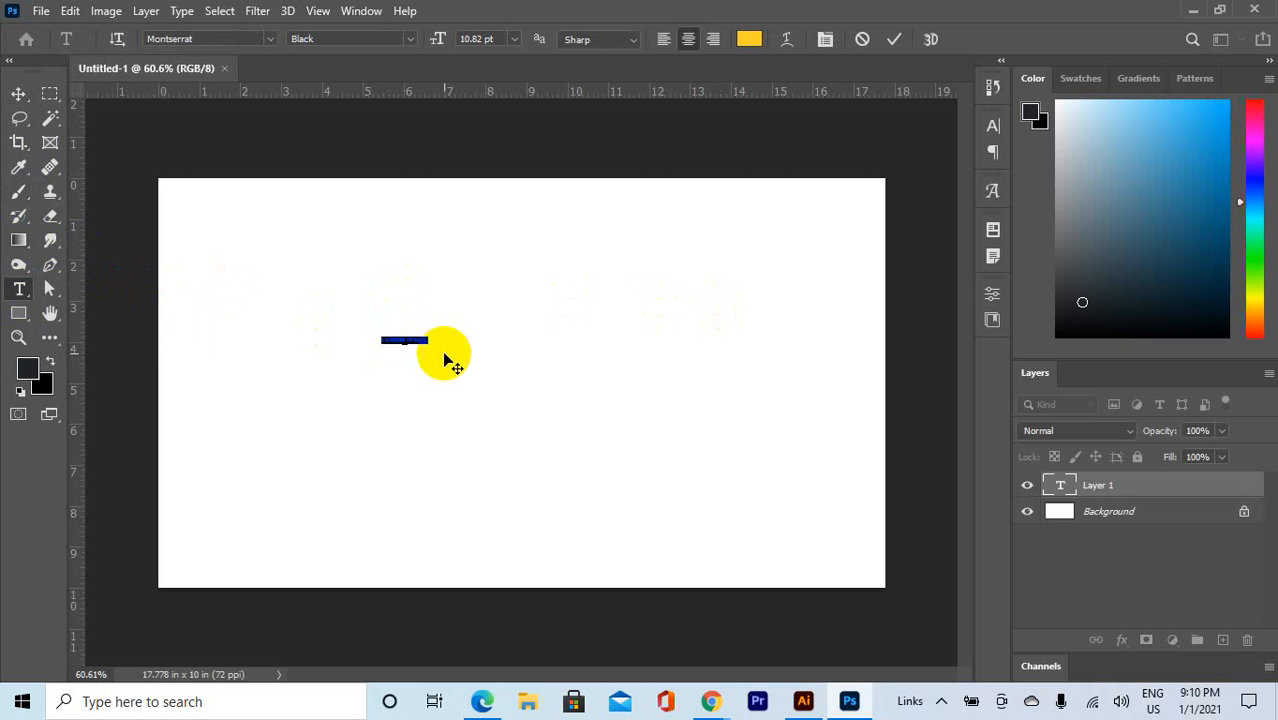
Step: Scale the Lorem Ipsum text to about 990%, move it toward the canvas centre, and deselect it
{"action": "left_click", "coordinate": [18, 93]}
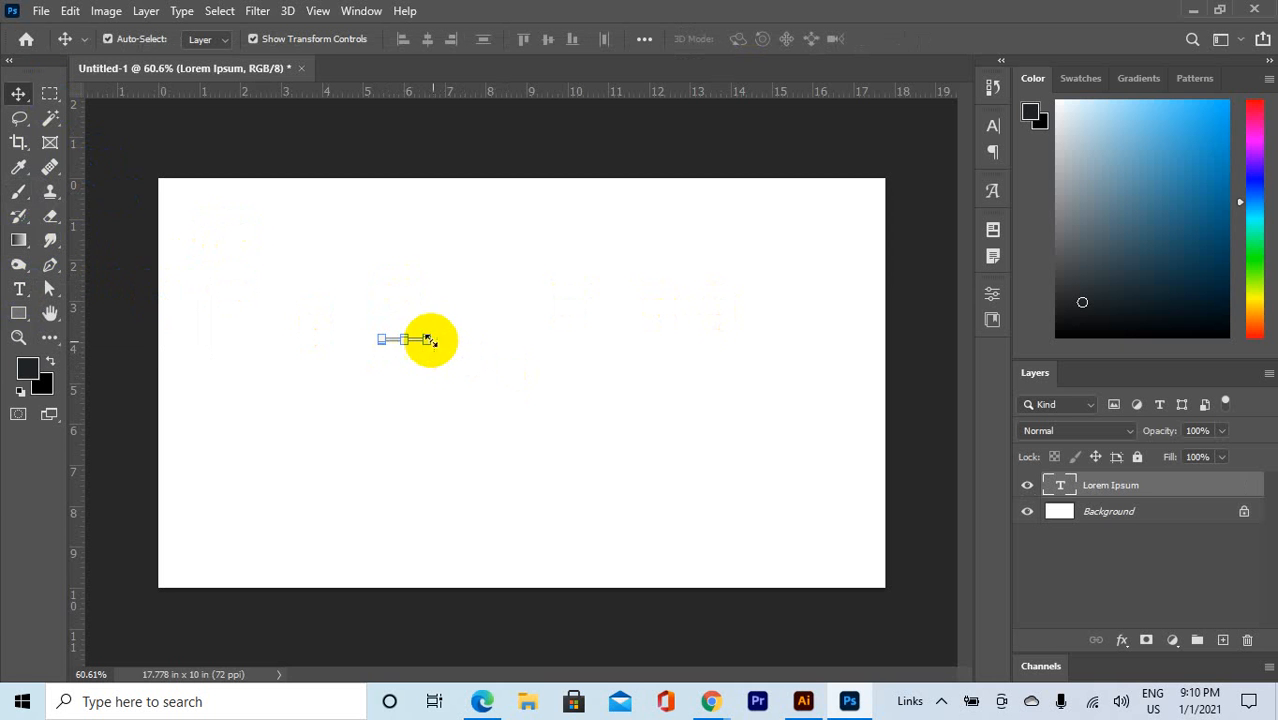
{"action": "left_click_drag", "start_coordinate": [425, 343], "coordinate": [848, 570]}
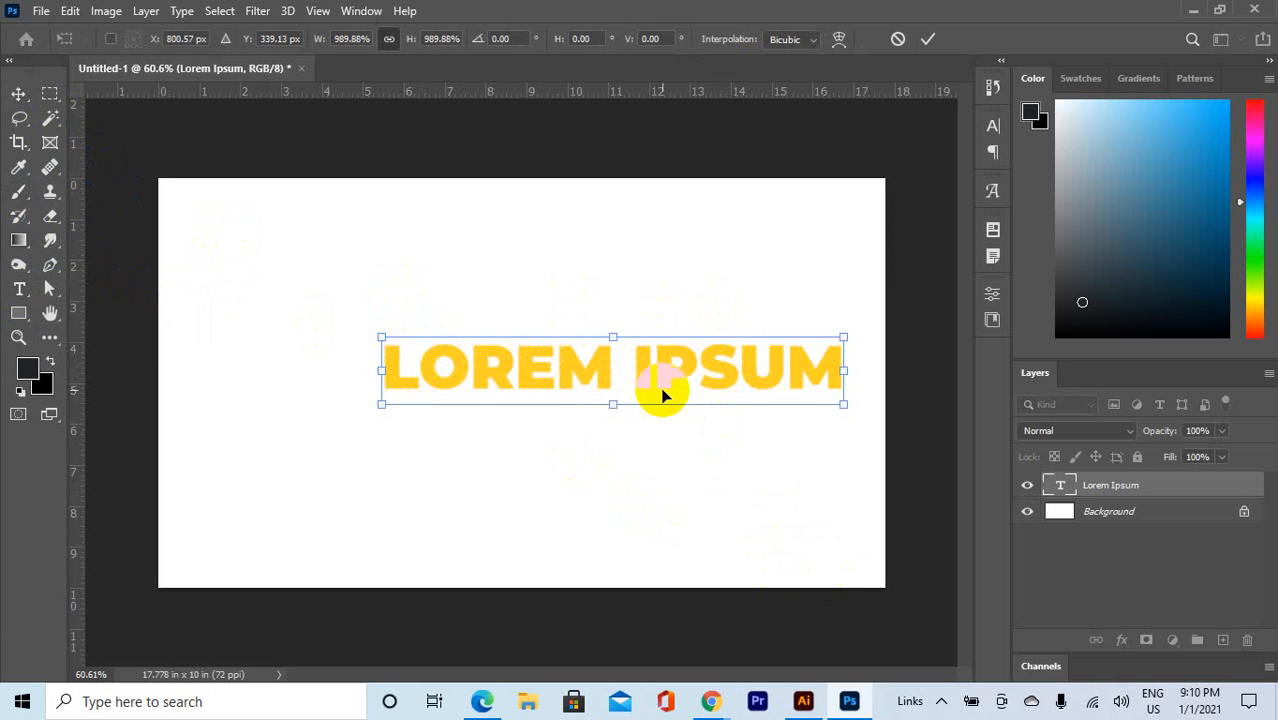
{"action": "left_click_drag", "start_coordinate": [662, 394], "coordinate": [548, 377]}
{"action": "left_click", "coordinate": [928, 39]}
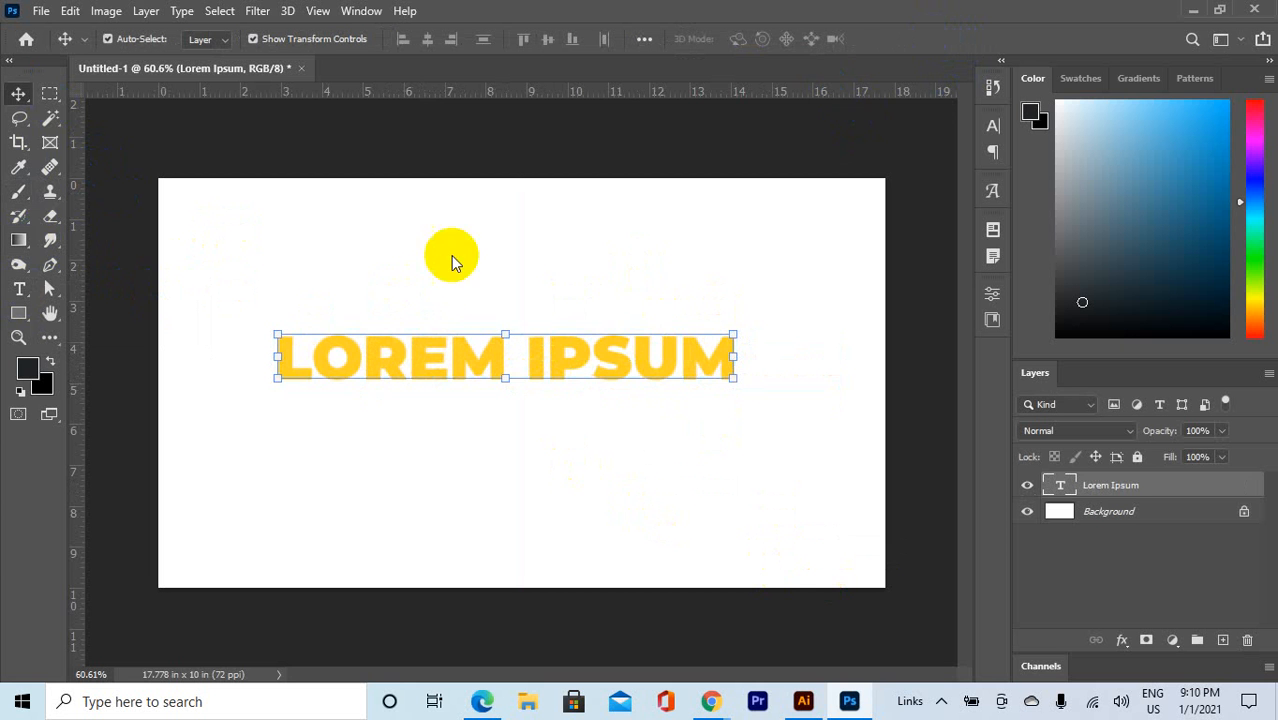
{"action": "left_click", "coordinate": [843, 357]}
Step: Examine the pixels along the letter edges between the U and M of the Lorem Ipsum text at high magnification
{"action": "scroll", "coordinate": [699, 379], "scroll_direction": "up", "scroll_amount": 3}
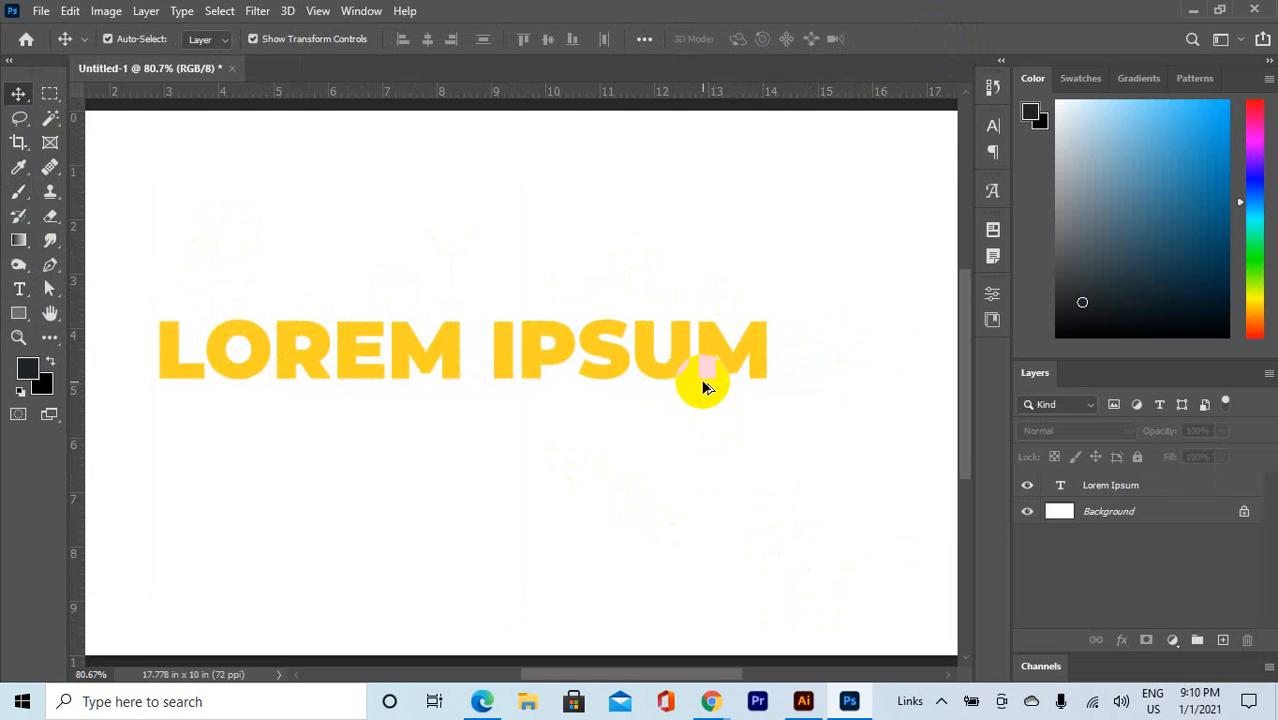
{"action": "scroll", "coordinate": [720, 352], "scroll_direction": "up", "scroll_amount": 8}
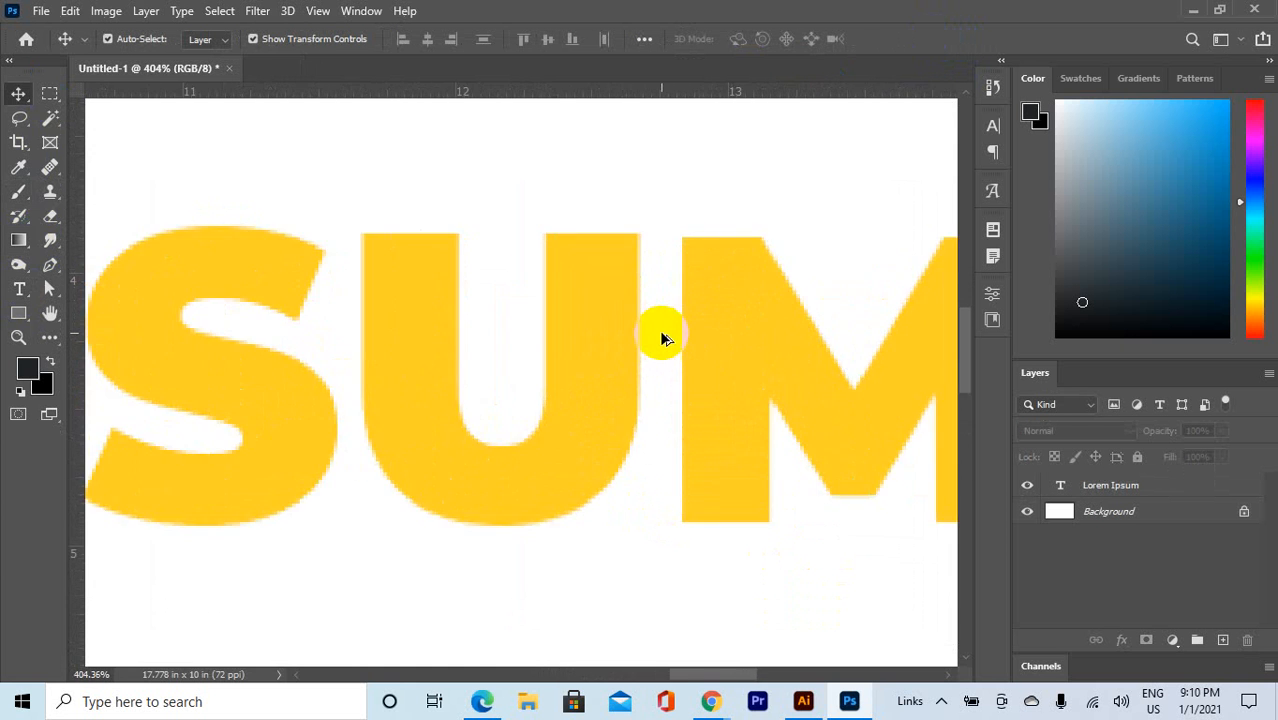
{"action": "scroll", "coordinate": [661, 338], "scroll_direction": "up", "scroll_amount": 5}
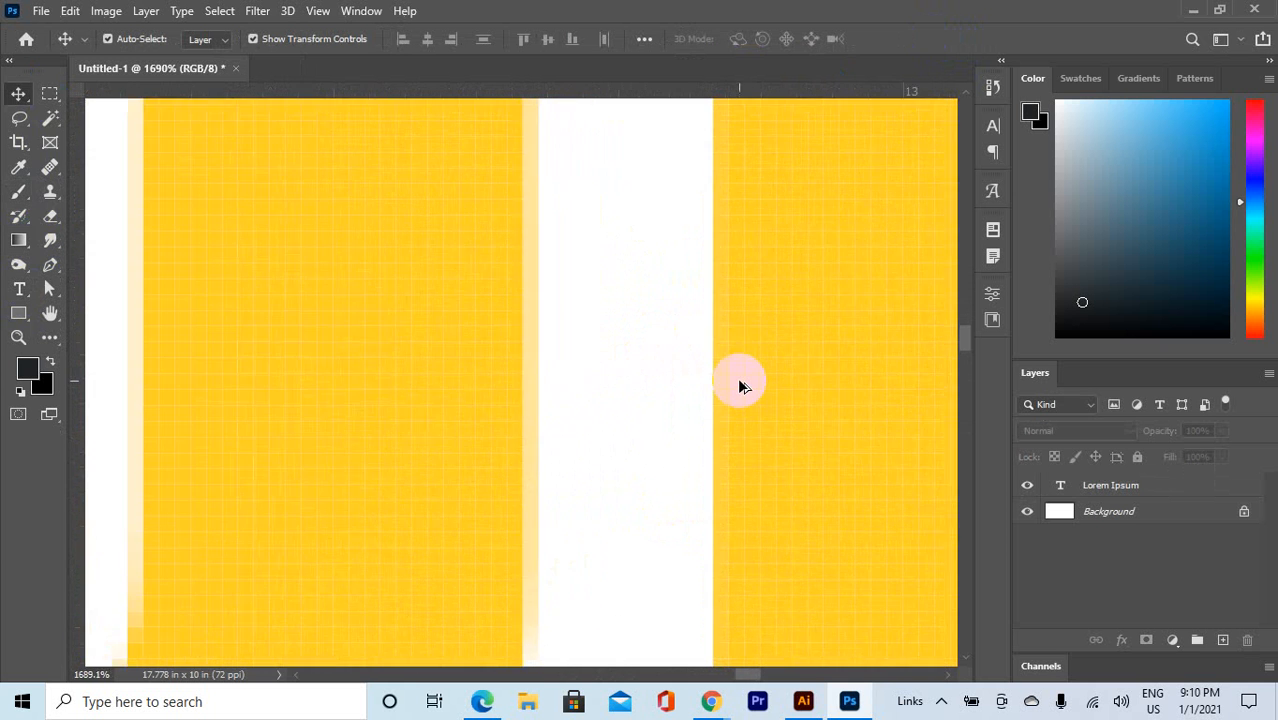
{"action": "scroll", "coordinate": [740, 386], "scroll_direction": "up", "scroll_amount": 3}
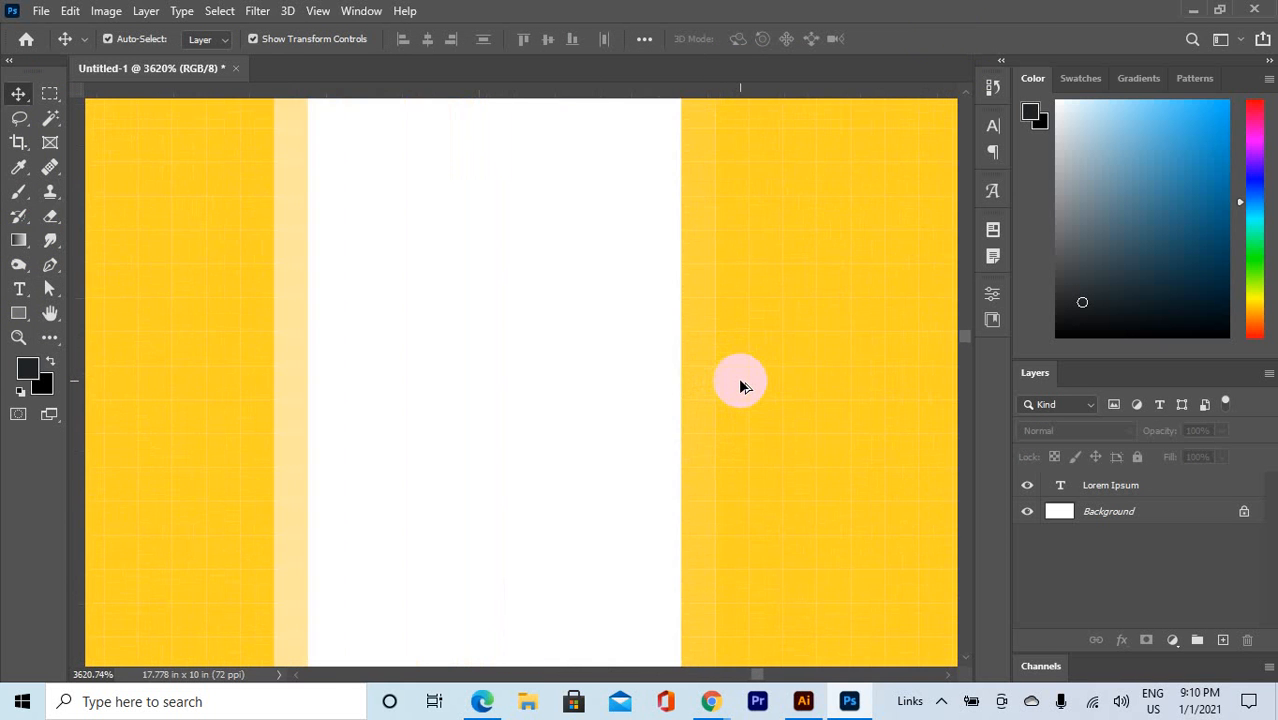
{"action": "scroll", "coordinate": [640, 393], "scroll_direction": "down", "scroll_amount": 3}
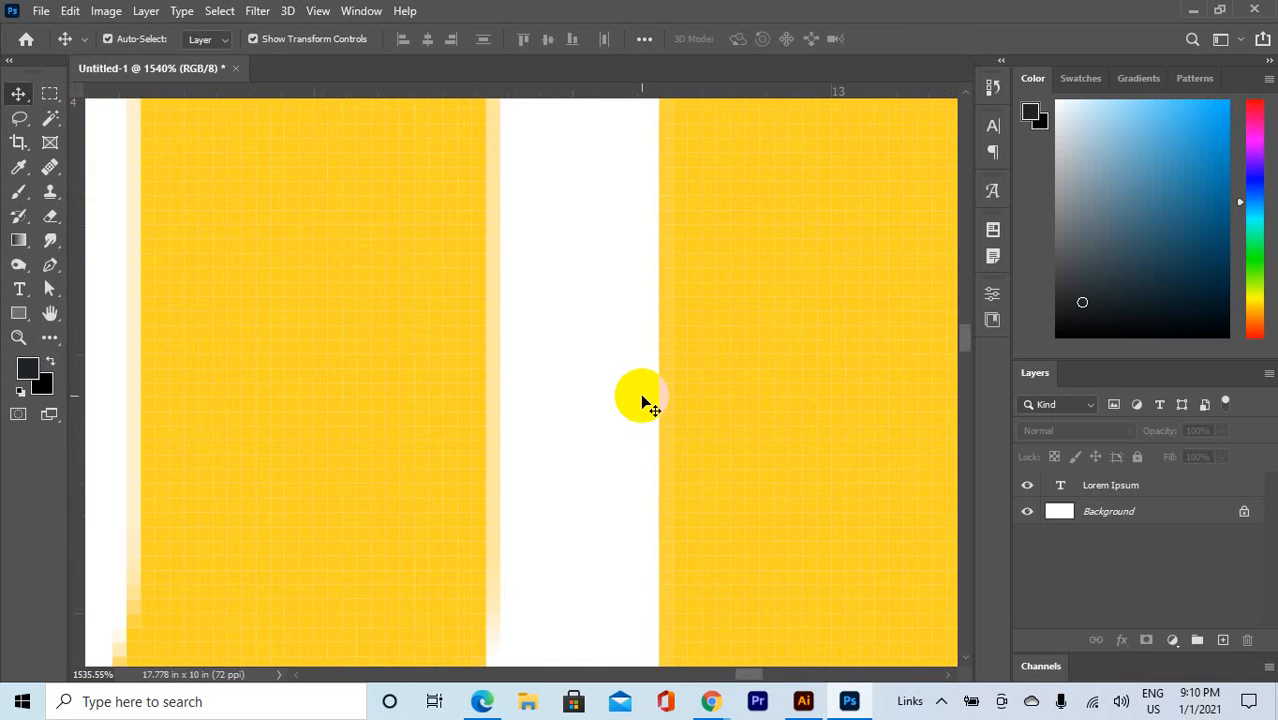
{"action": "scroll", "coordinate": [391, 365], "scroll_direction": "up", "scroll_amount": 4}
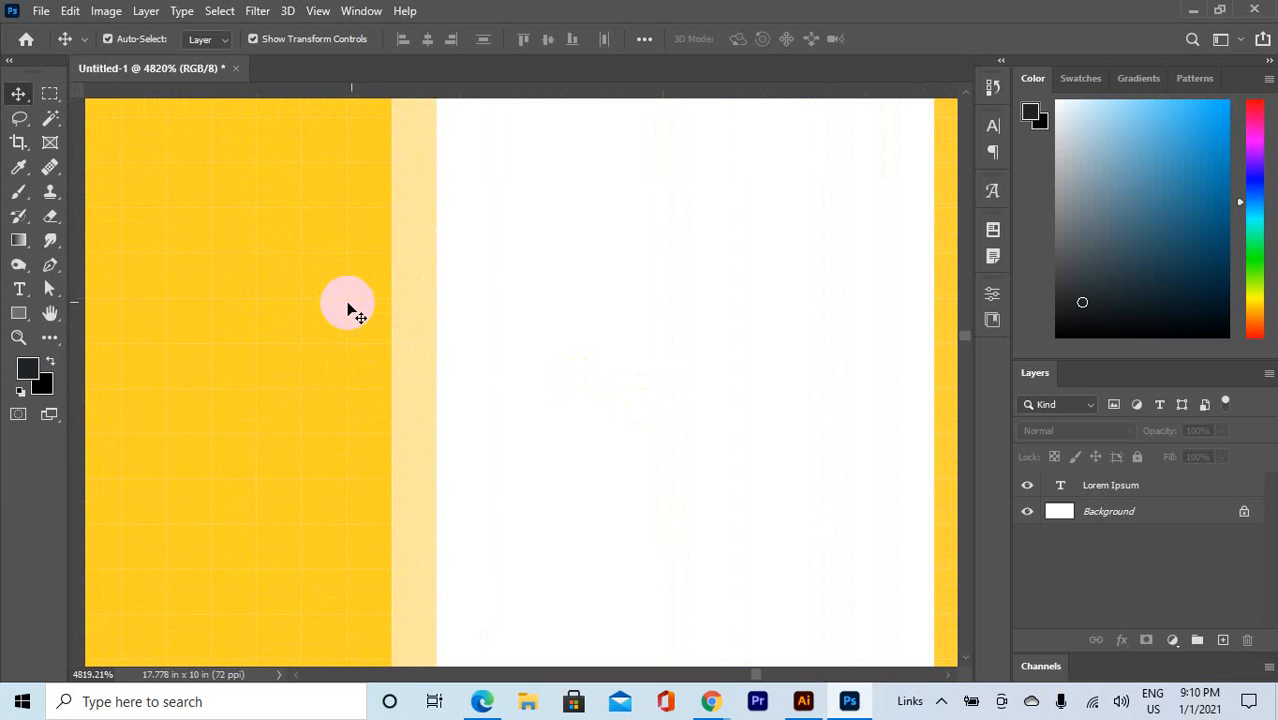
{"action": "scroll", "coordinate": [436, 342], "scroll_direction": "down", "scroll_amount": 2}
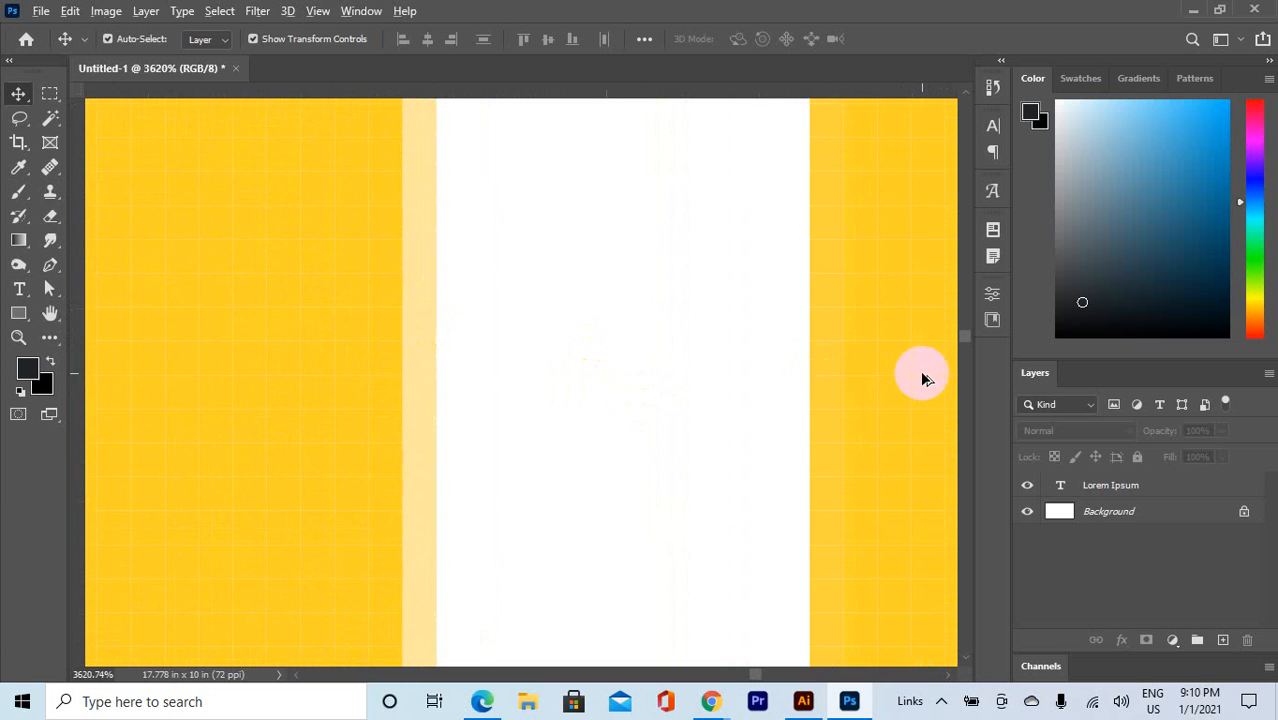
{"action": "scroll", "coordinate": [921, 374], "scroll_direction": "down", "scroll_amount": 1}
{"action": "scroll", "coordinate": [957, 382], "scroll_direction": "up", "scroll_amount": 2}
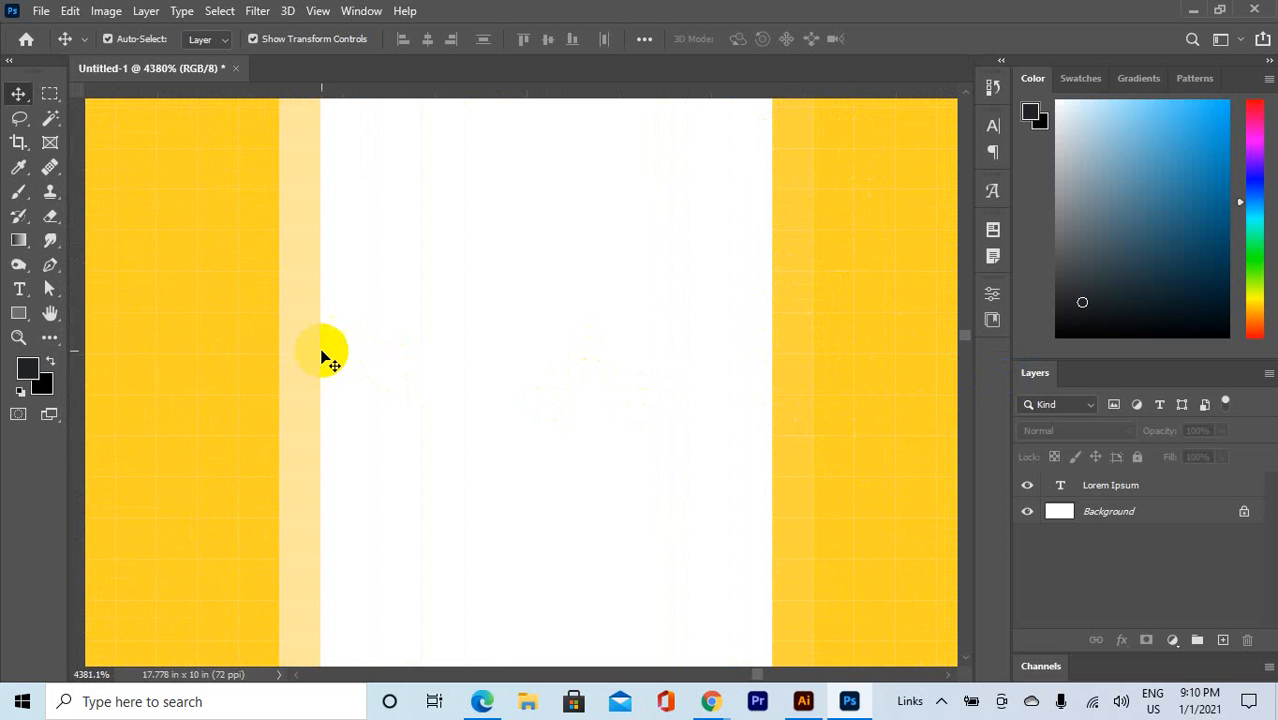
Step: Compare the text at full-canvas view with the individual pixels inside the letter I of IPSUM
{"action": "scroll", "coordinate": [295, 332], "scroll_direction": "down", "scroll_amount": 8}
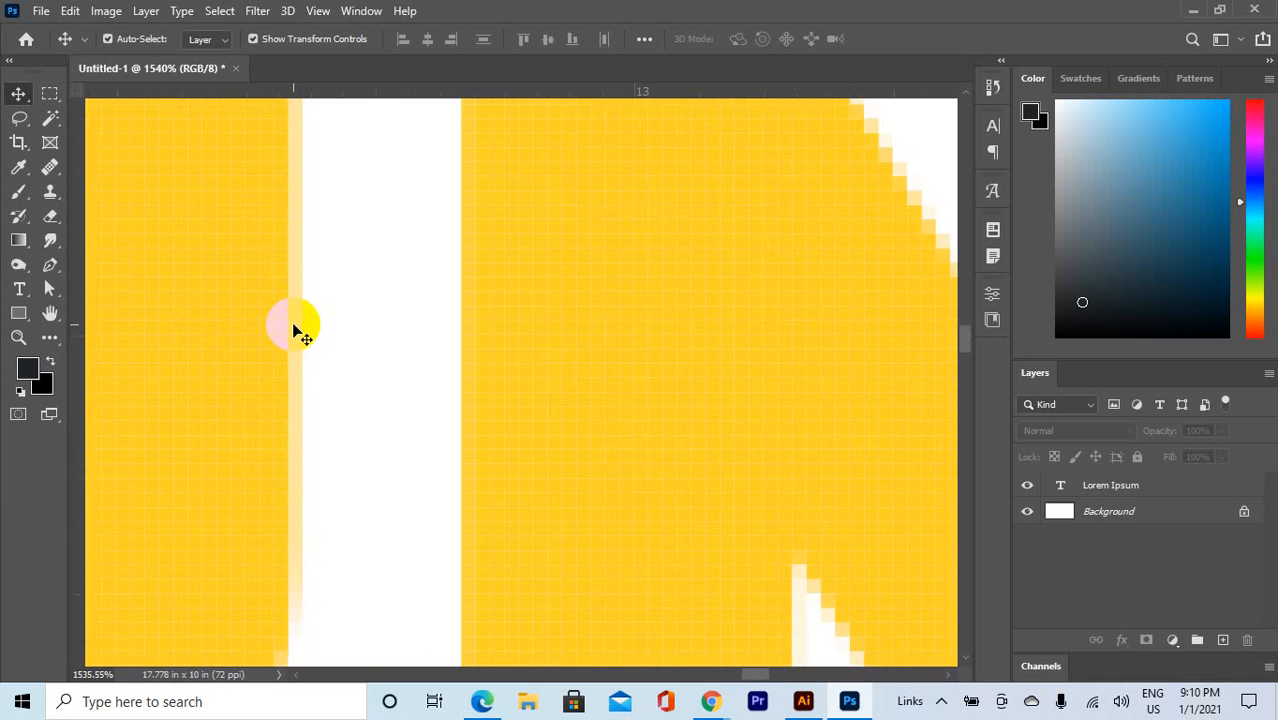
{"action": "scroll", "coordinate": [295, 332], "scroll_direction": "down", "scroll_amount": 6}
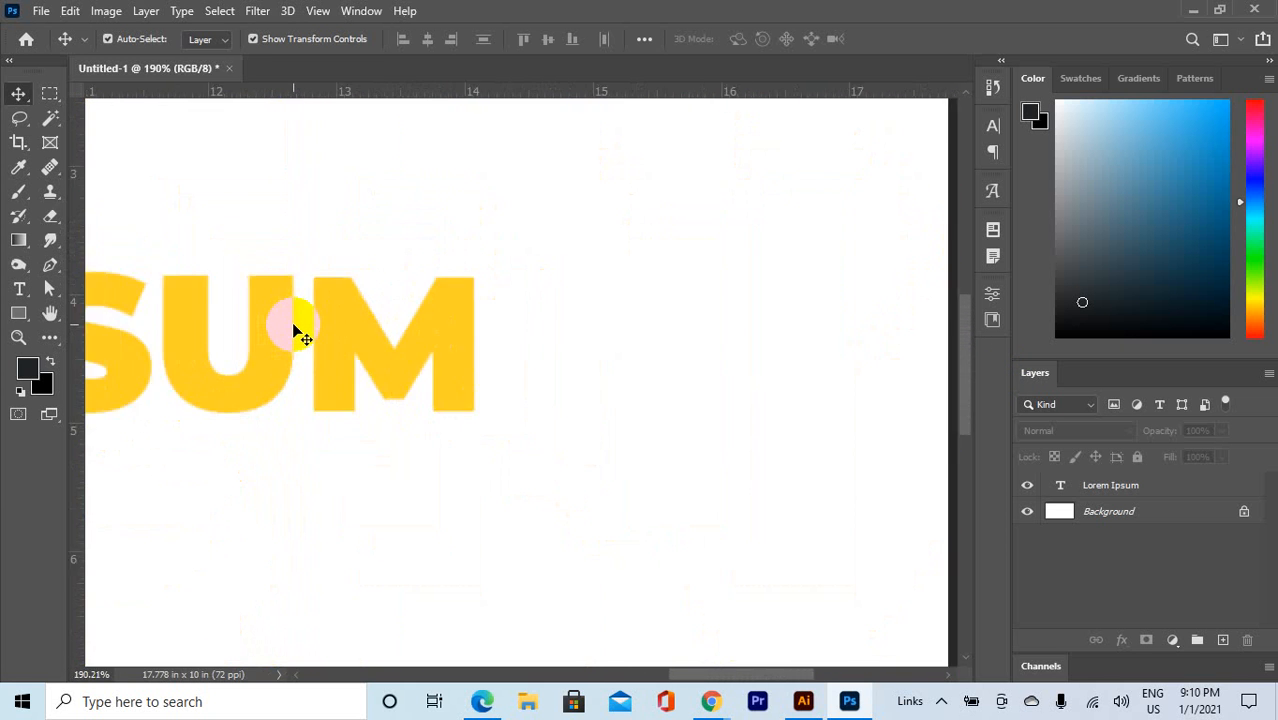
{"action": "scroll", "coordinate": [422, 420], "scroll_direction": "down", "scroll_amount": 1}
{"action": "scroll", "coordinate": [659, 656], "scroll_direction": "down", "scroll_amount": 2}
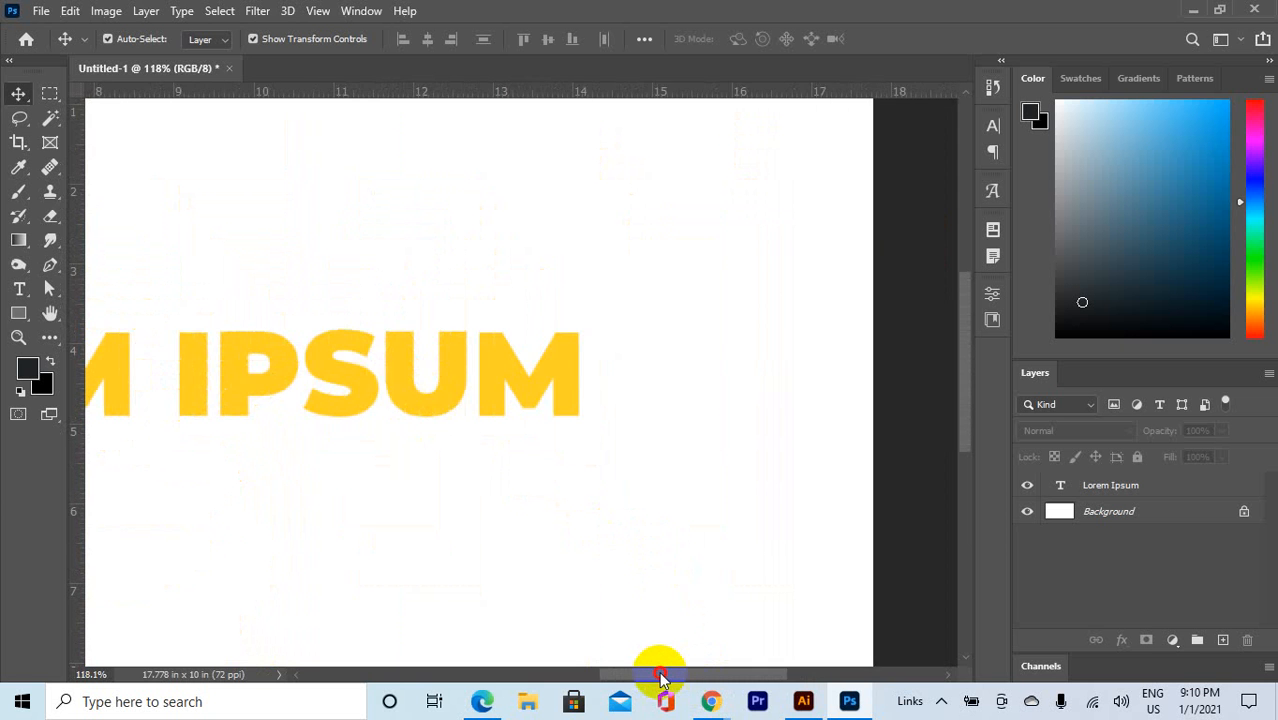
{"action": "scroll", "coordinate": [579, 511], "scroll_direction": "down", "scroll_amount": 3}
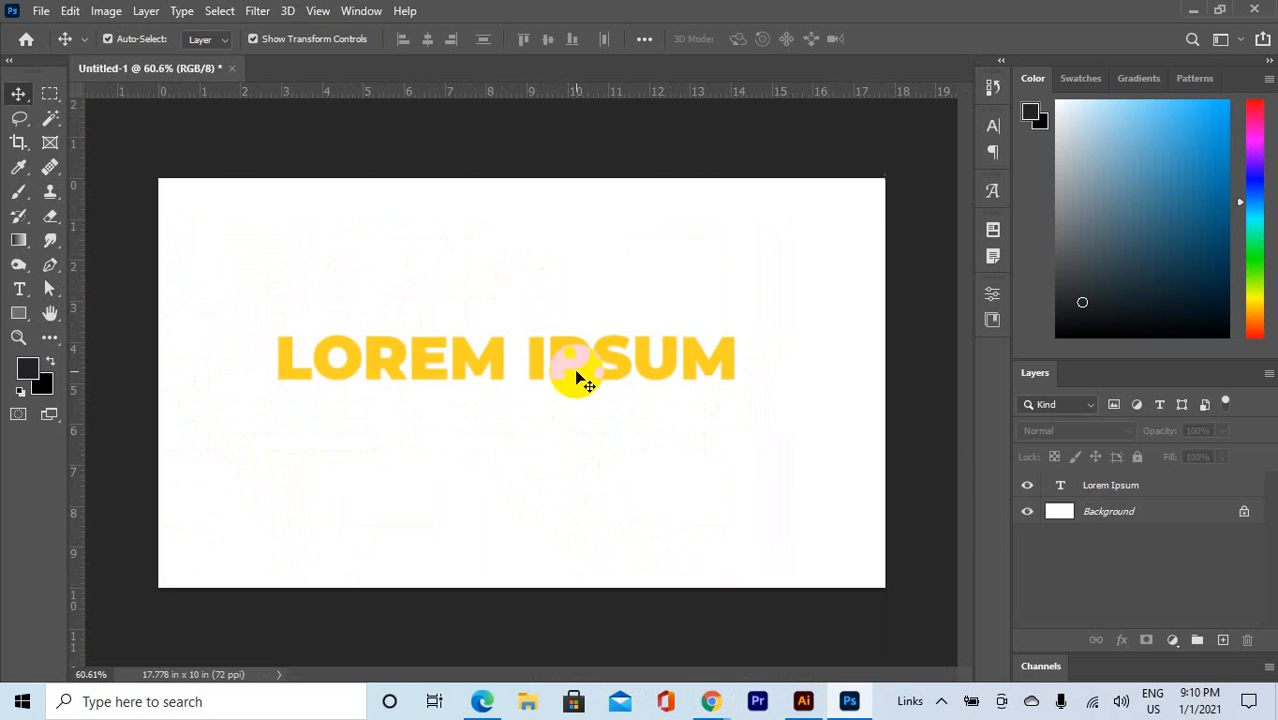
{"action": "scroll", "coordinate": [573, 352], "scroll_direction": "up", "scroll_amount": 1}
{"action": "scroll", "coordinate": [575, 351], "scroll_direction": "up", "scroll_amount": 10}
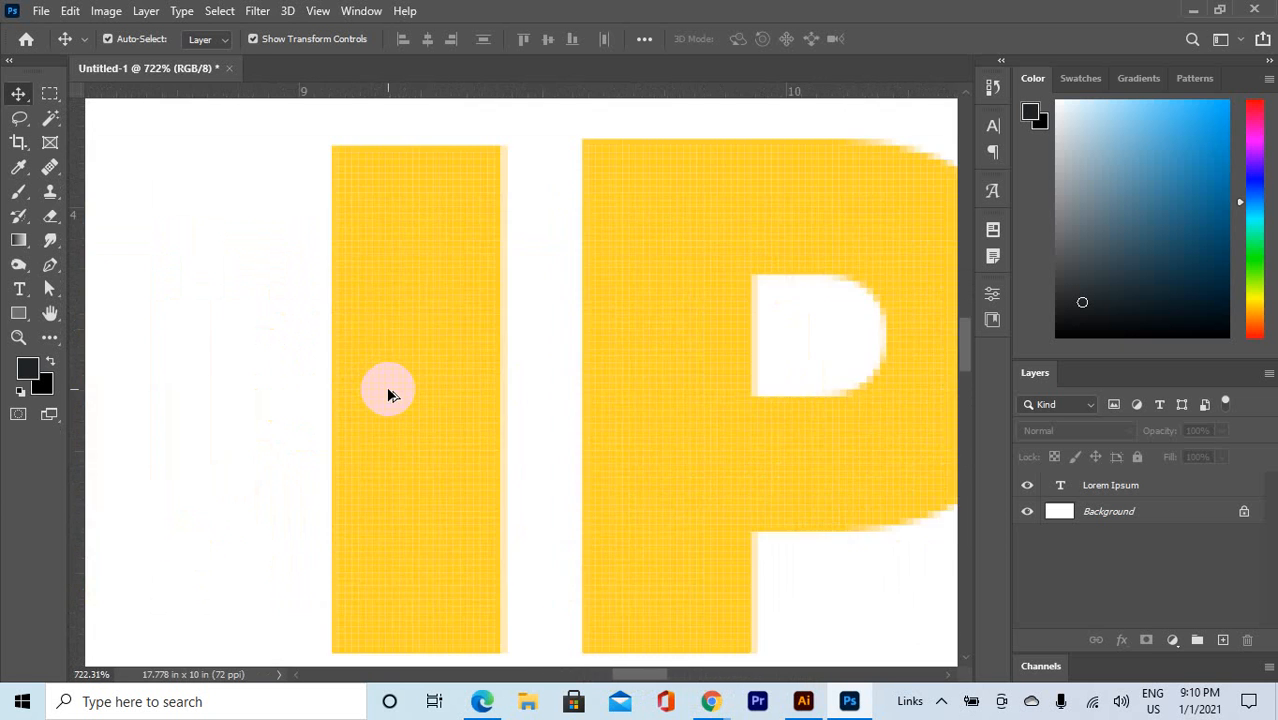
{"action": "scroll", "coordinate": [214, 366], "scroll_direction": "up", "scroll_amount": 3}
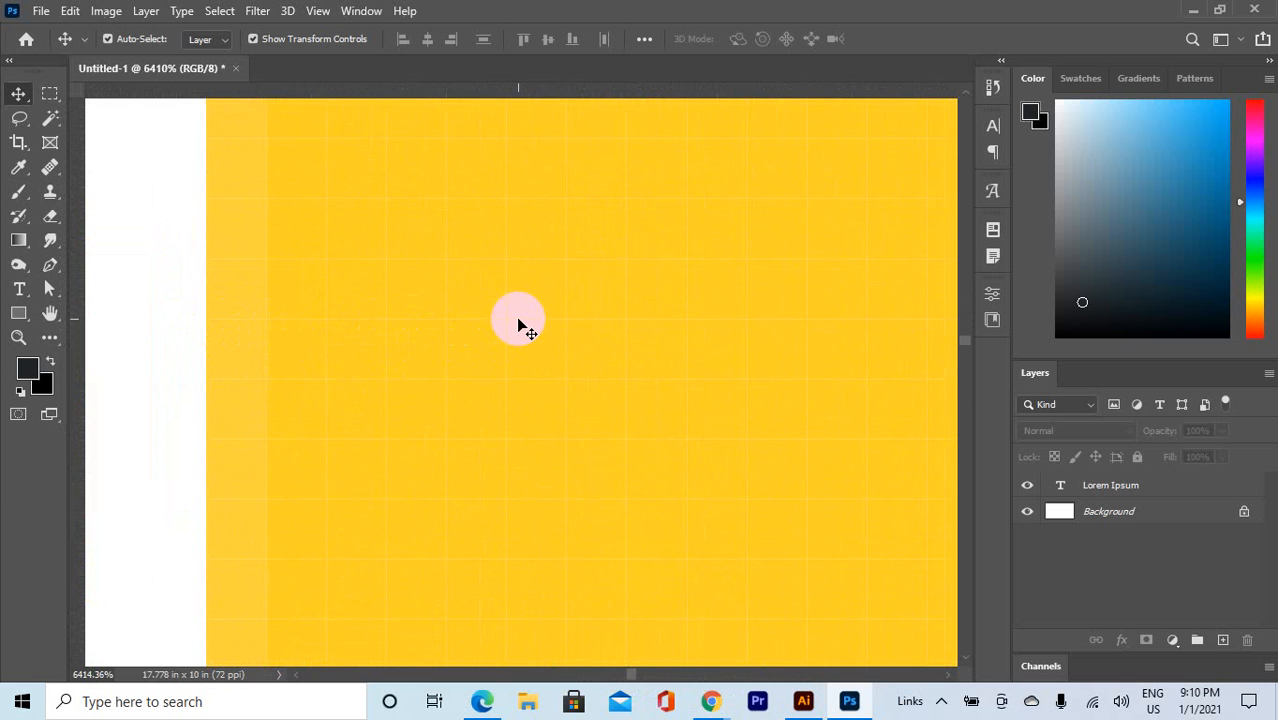
Step: Examine the pixel grid along the edge of the letter I again, then view the whole Lorem Ipsum text on the canvas
{"action": "scroll", "coordinate": [516, 320], "scroll_direction": "down", "scroll_amount": 1}
{"action": "scroll", "coordinate": [518, 320], "scroll_direction": "down", "scroll_amount": 2}
{"action": "scroll", "coordinate": [430, 299], "scroll_direction": "up", "scroll_amount": 5}
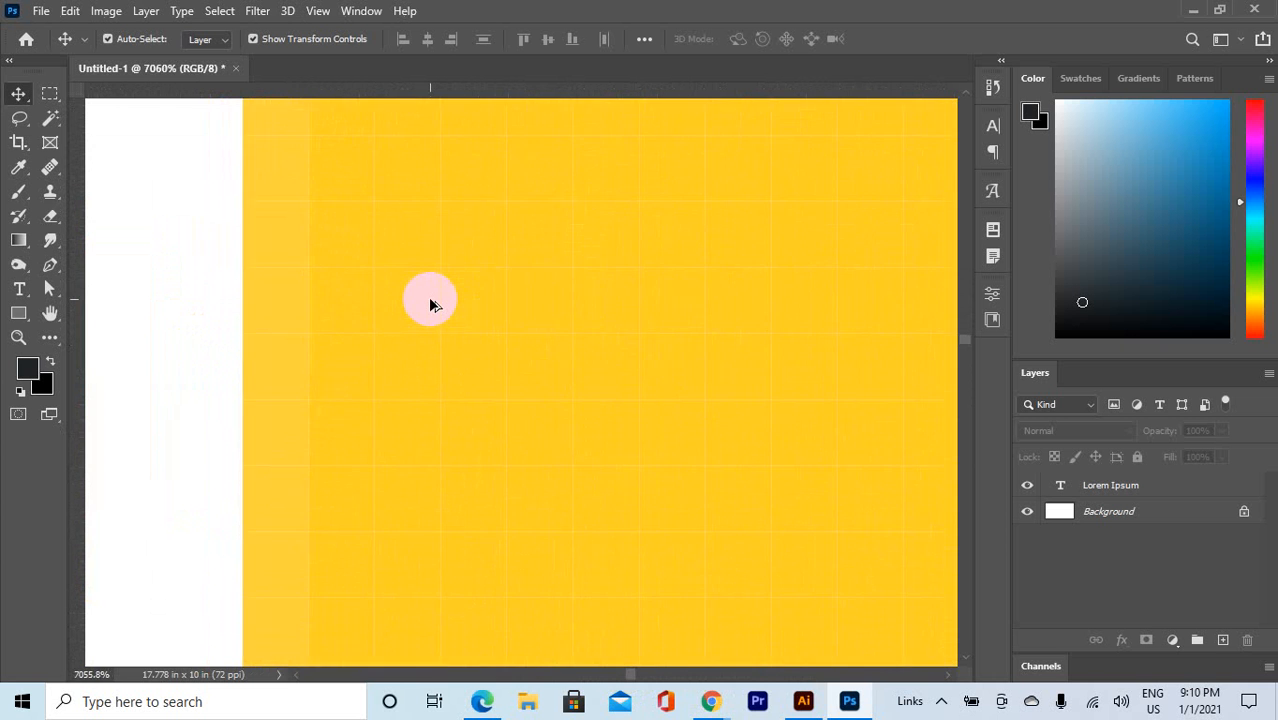
{"action": "scroll", "coordinate": [430, 299], "scroll_direction": "down", "scroll_amount": 4}
{"action": "scroll", "coordinate": [430, 299], "scroll_direction": "down", "scroll_amount": 8}
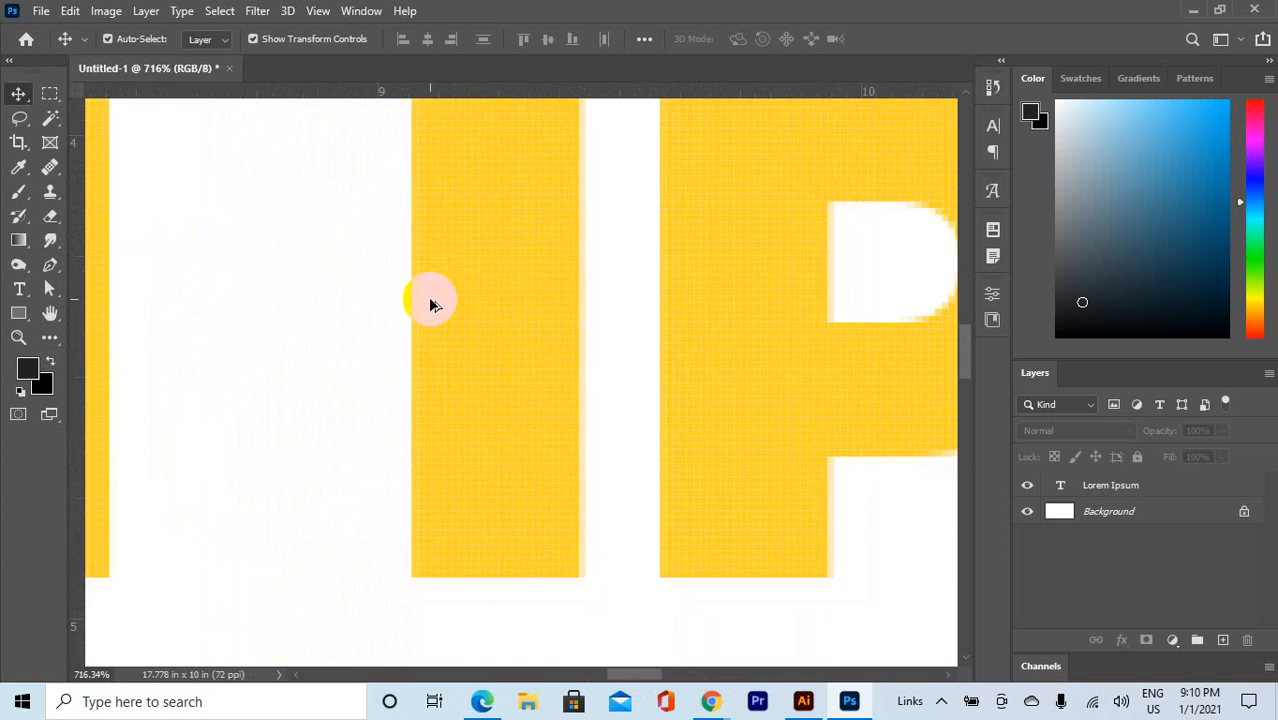
{"action": "scroll", "coordinate": [430, 301], "scroll_direction": "down", "scroll_amount": 6}
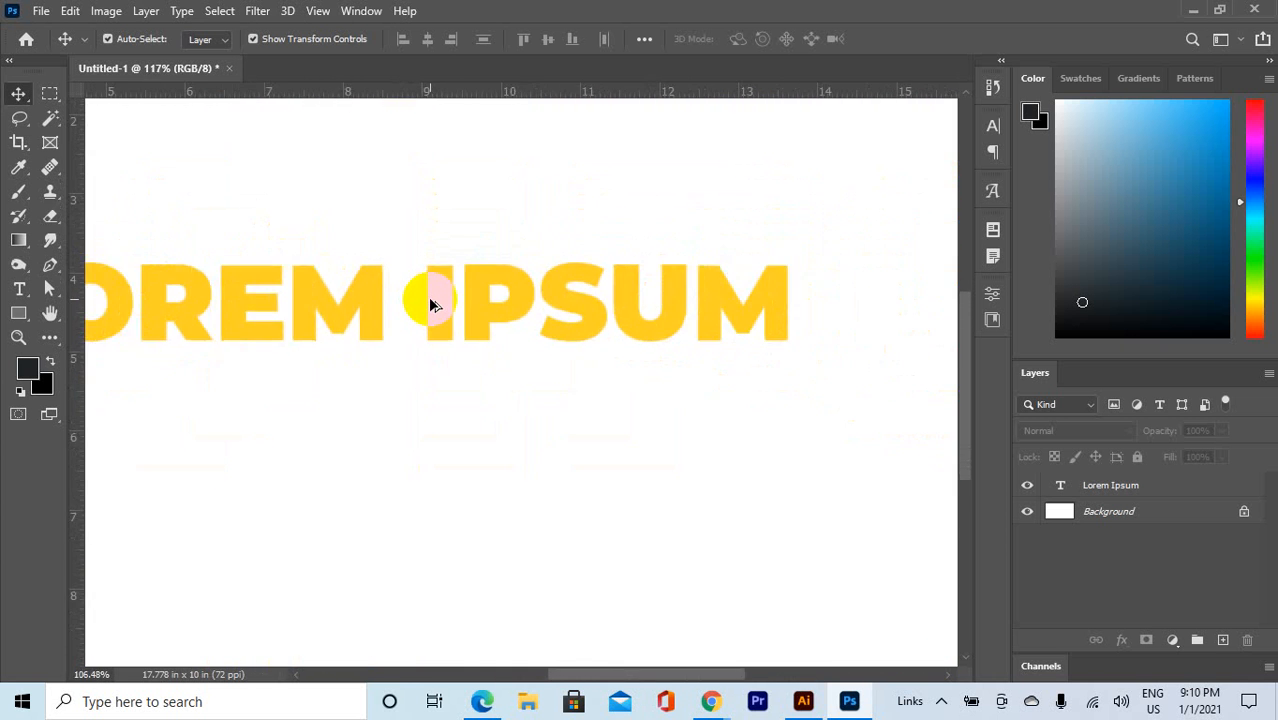
{"action": "scroll", "coordinate": [428, 299], "scroll_direction": "down", "scroll_amount": 1}
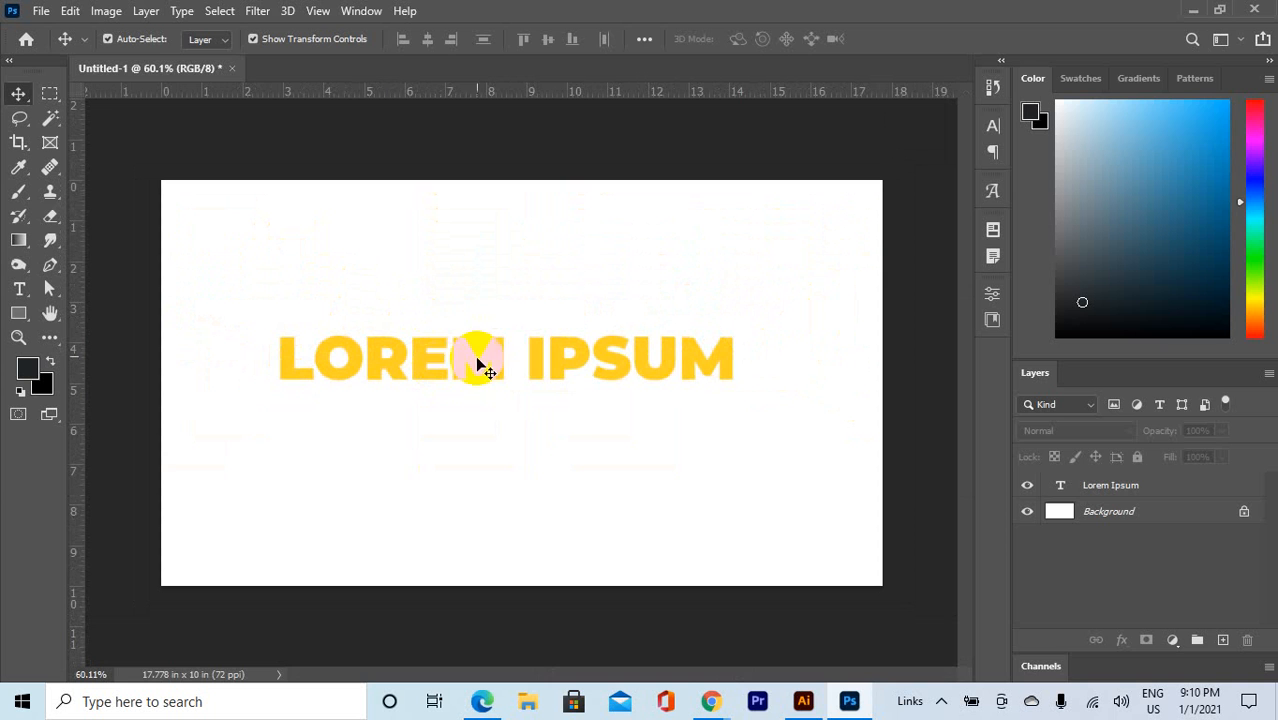
Step: Switch to Illustrator, place Lorem ipsum placeholder text on the blank Untitled-2 artboard, scale it to about 146 pt, and deselect it
{"action": "left_click", "coordinate": [803, 701]}
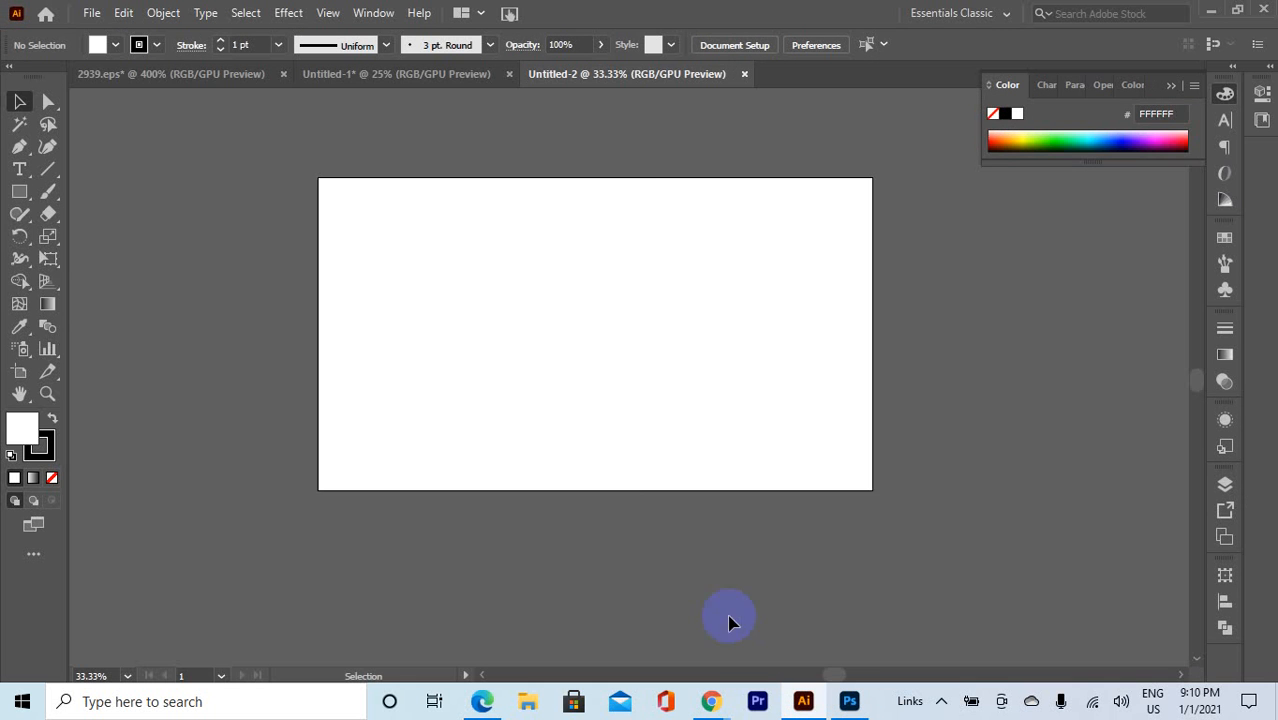
{"action": "scroll", "coordinate": [496, 258], "scroll_direction": "up", "scroll_amount": 1}
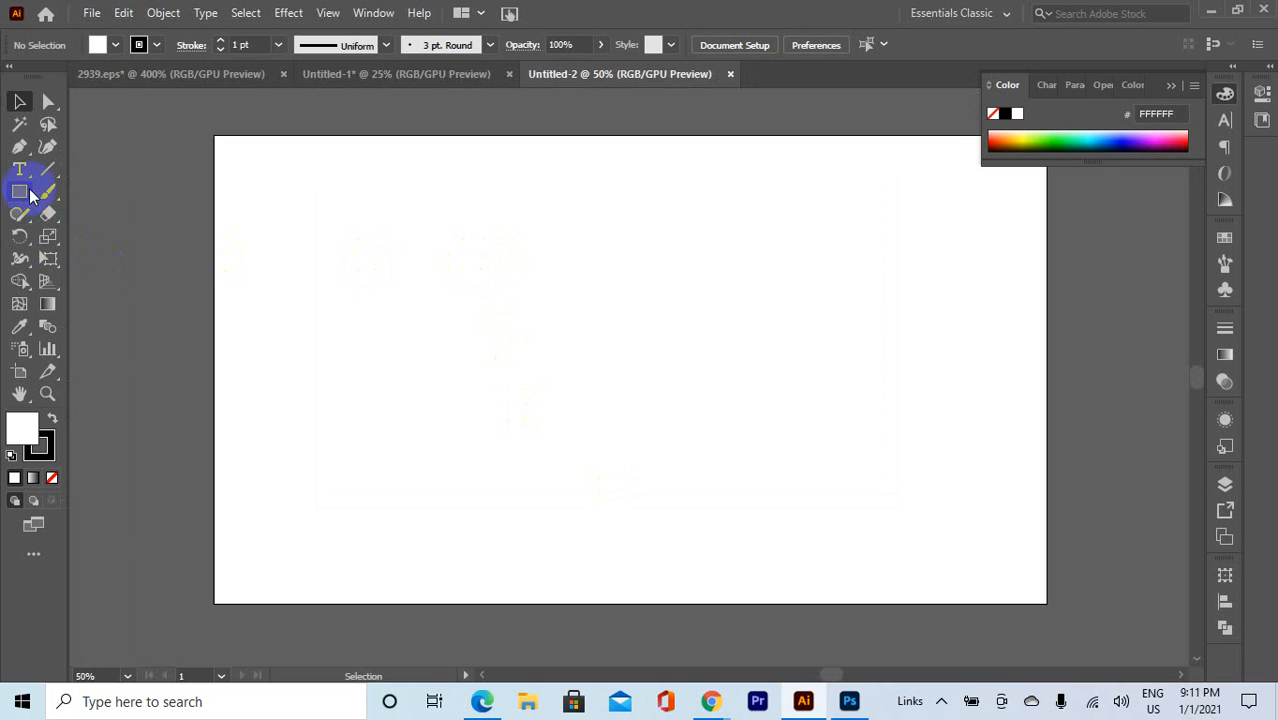
{"action": "left_click", "coordinate": [447, 321]}
{"action": "left_click", "coordinate": [20, 101]}
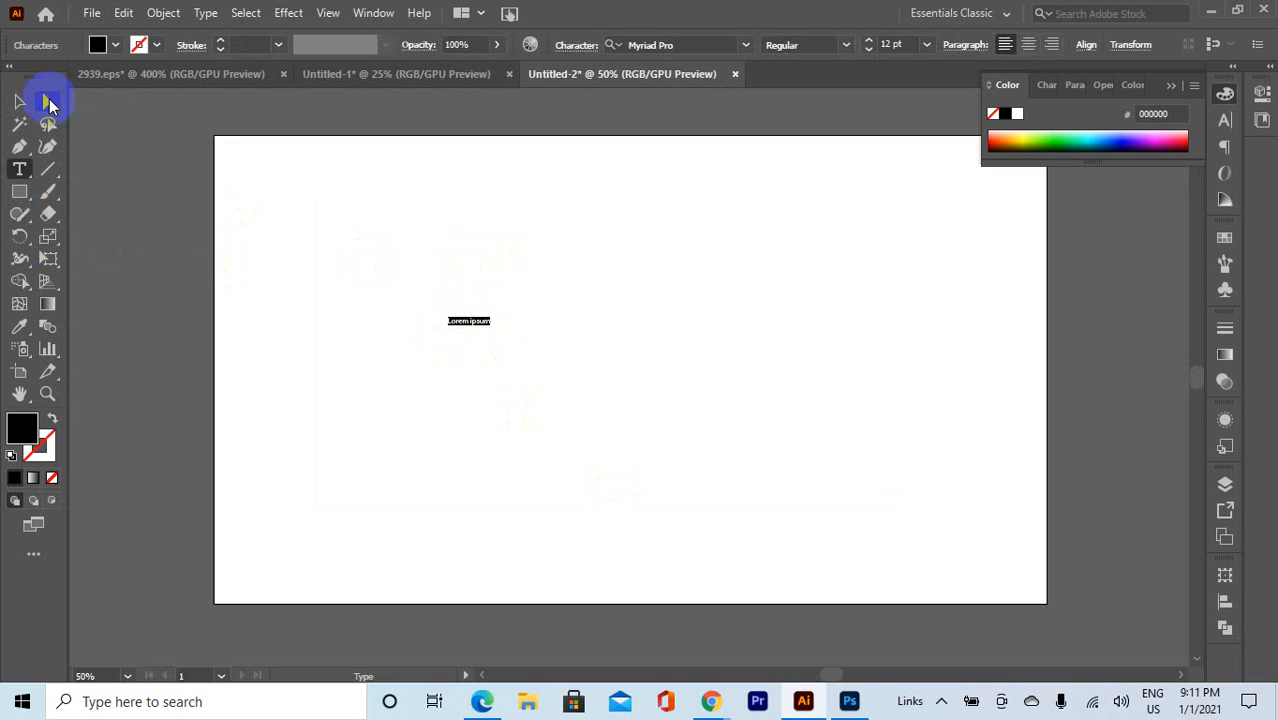
{"action": "left_click_drag", "start_coordinate": [491, 329], "coordinate": [768, 412]}
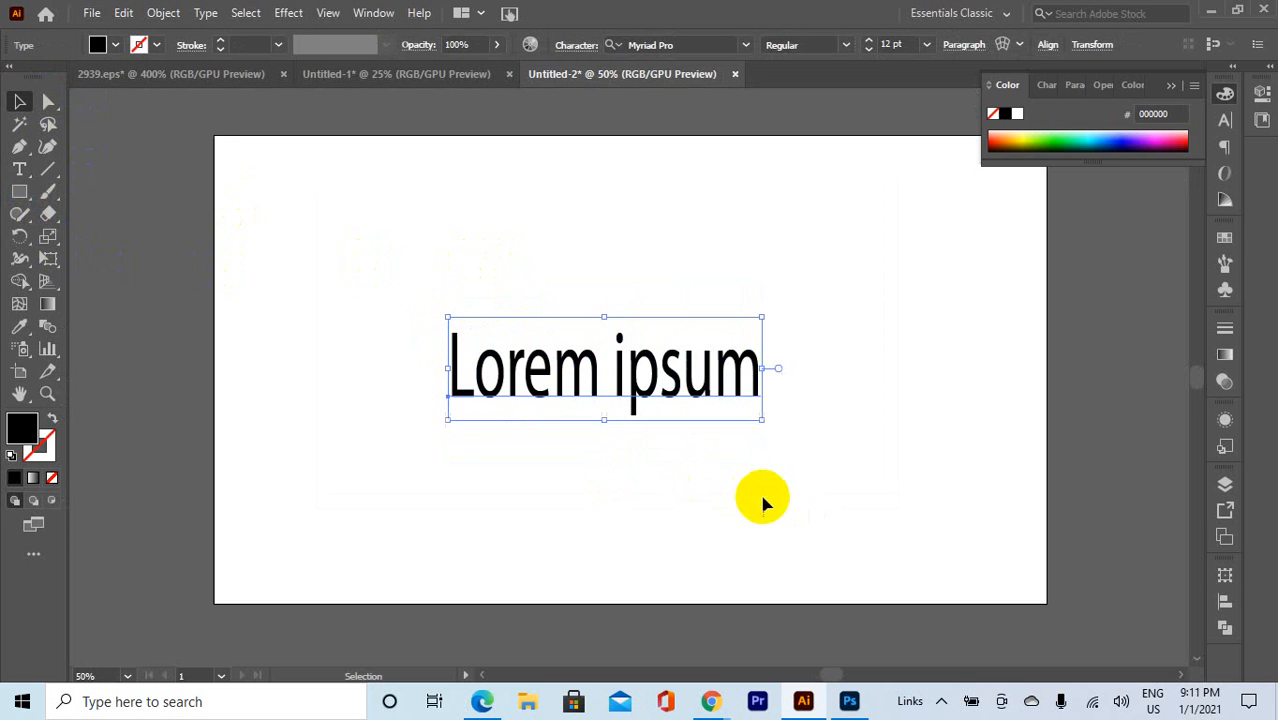
{"action": "left_click", "coordinate": [870, 392]}
Step: Examine the edges of the final letter m at up to 64000% magnification, then view the entire artboard
{"action": "scroll", "coordinate": [565, 365], "scroll_direction": "up", "scroll_amount": 10}
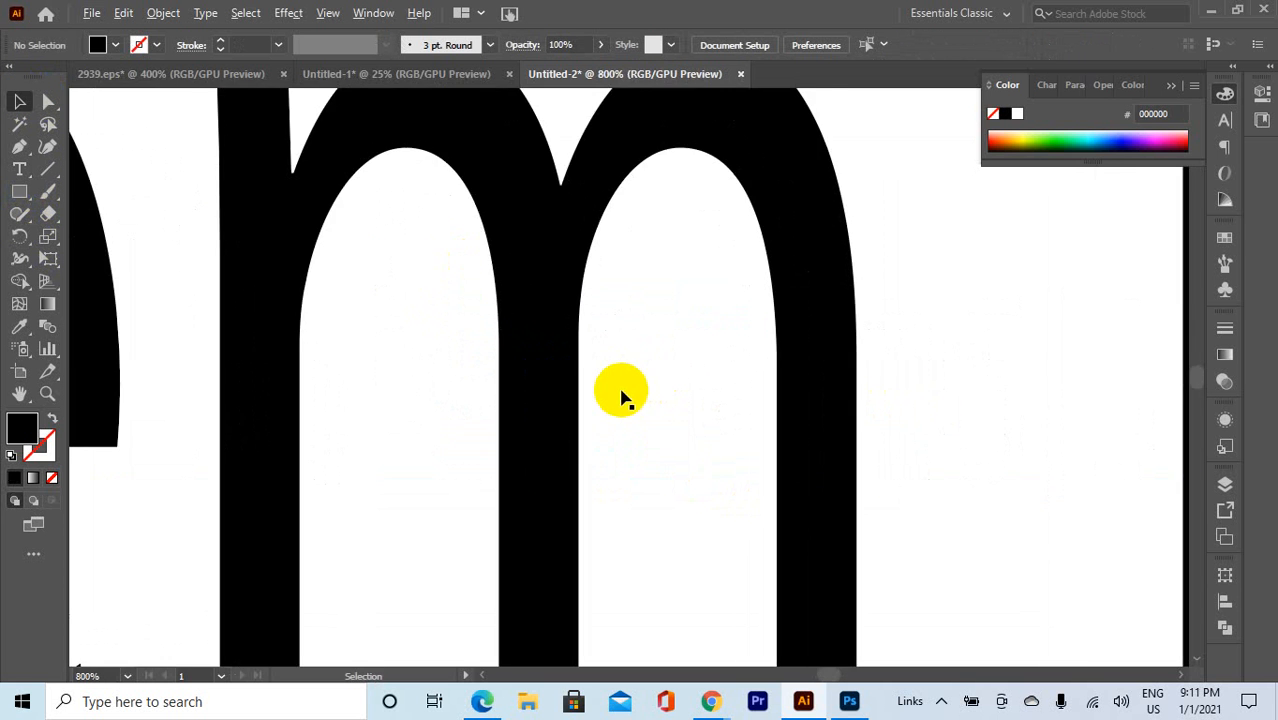
{"action": "scroll", "coordinate": [278, 411], "scroll_direction": "up", "scroll_amount": 4}
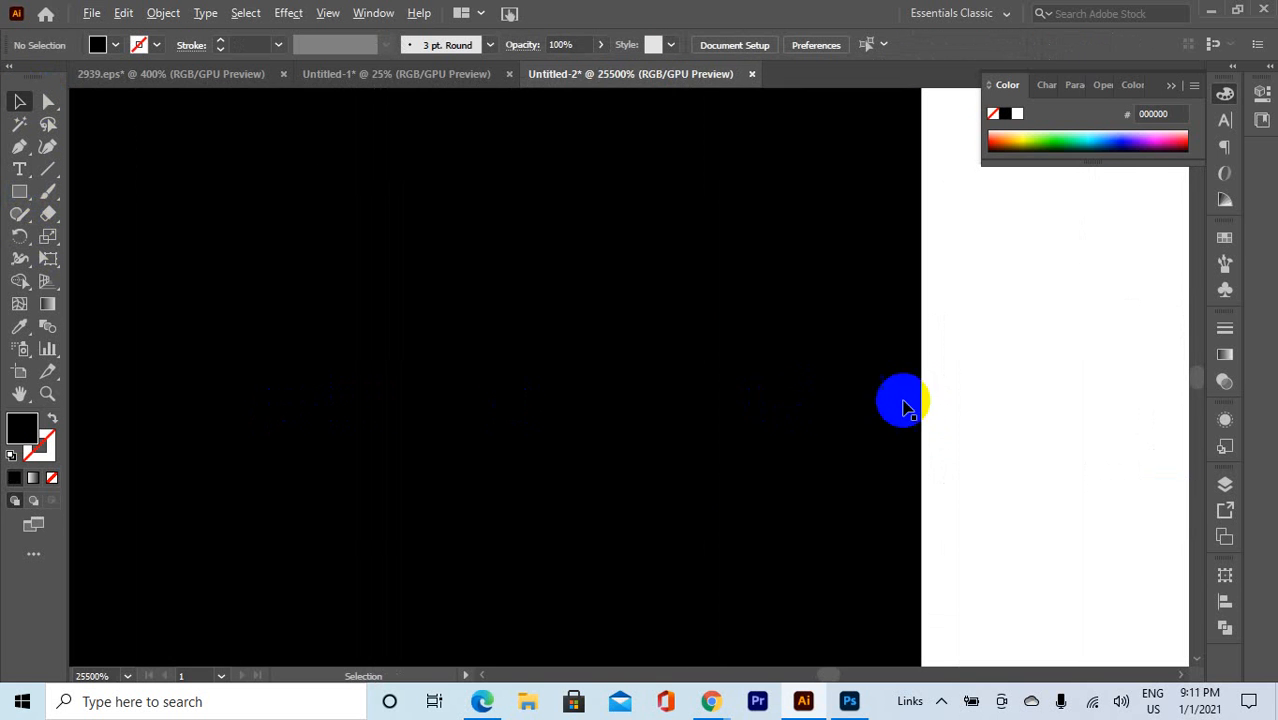
{"action": "scroll", "coordinate": [981, 405], "scroll_direction": "up", "scroll_amount": 2}
{"action": "scroll", "coordinate": [690, 402], "scroll_direction": "up", "scroll_amount": 1}
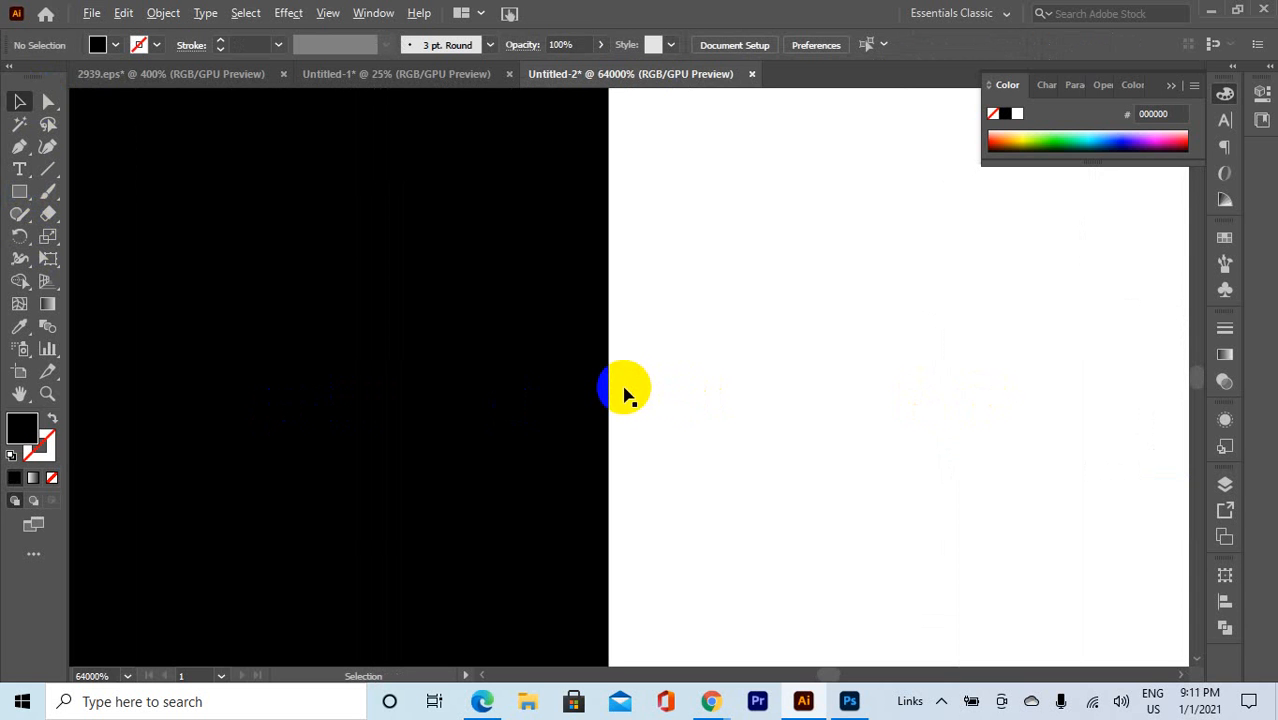
{"action": "scroll", "coordinate": [590, 378], "scroll_direction": "down", "scroll_amount": 5}
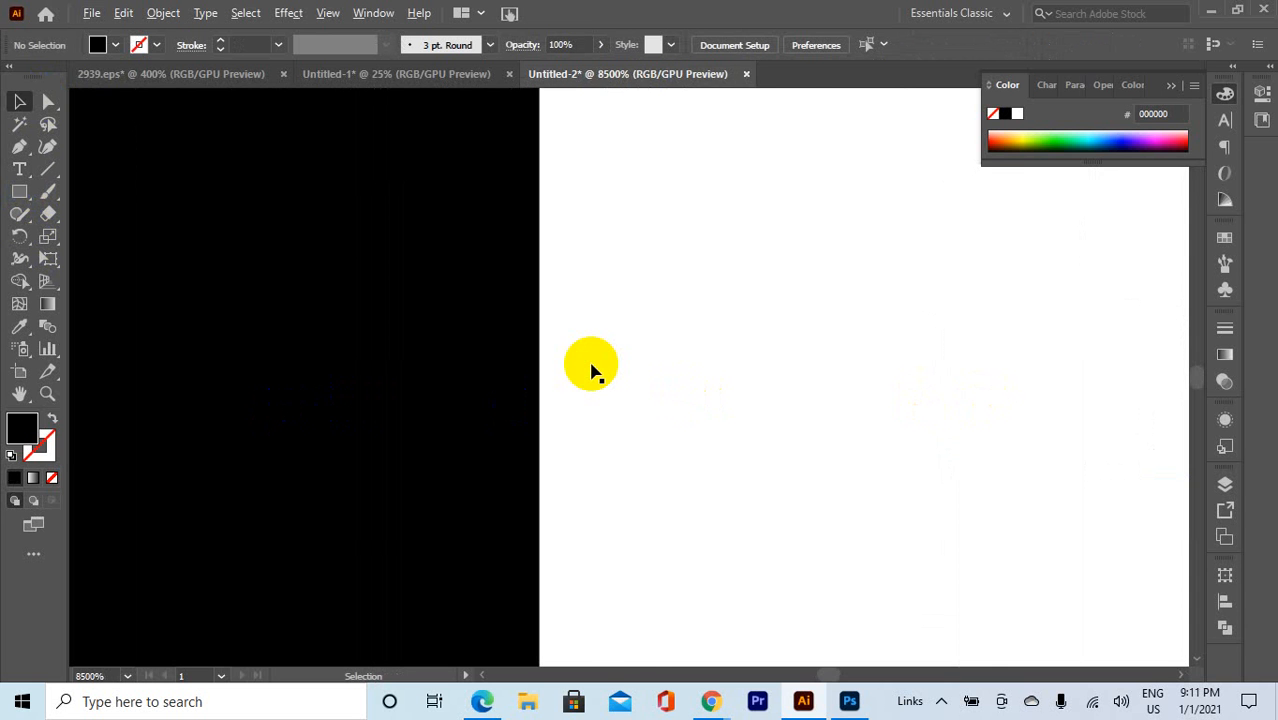
{"action": "scroll", "coordinate": [590, 372], "scroll_direction": "down", "scroll_amount": 14}
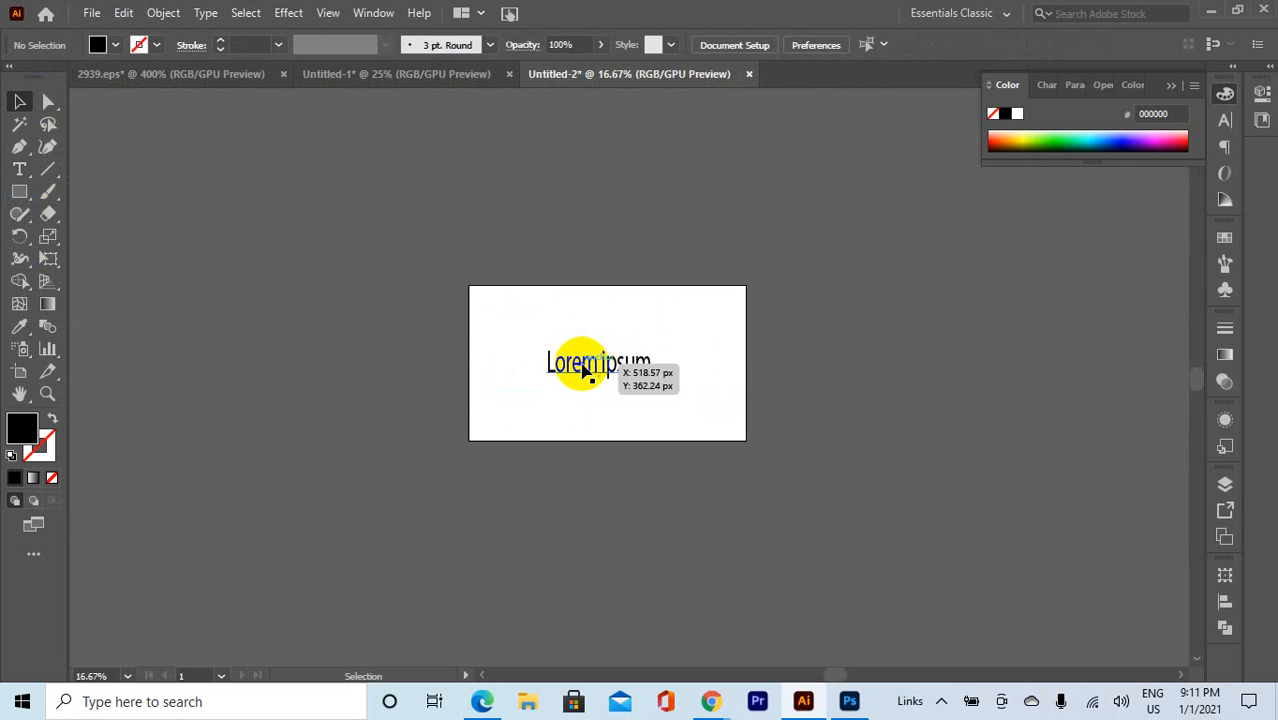
Step: Select the Lorem ipsum text and inspect its letter shapes at close-up and full-artboard magnifications
{"action": "scroll", "coordinate": [563, 362], "scroll_direction": "up", "scroll_amount": 2}
{"action": "left_click", "coordinate": [676, 371]}
{"action": "scroll", "coordinate": [673, 371], "scroll_direction": "up", "scroll_amount": 5}
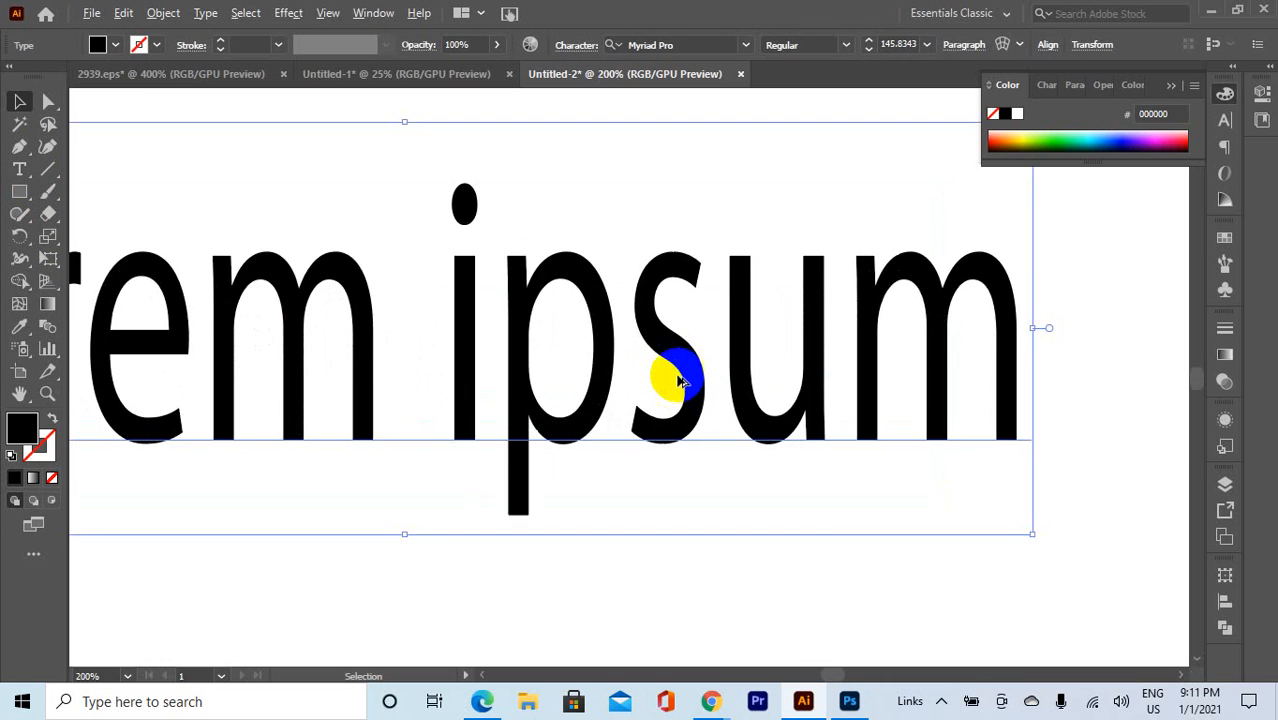
{"action": "scroll", "coordinate": [575, 350], "scroll_direction": "down", "scroll_amount": 2}
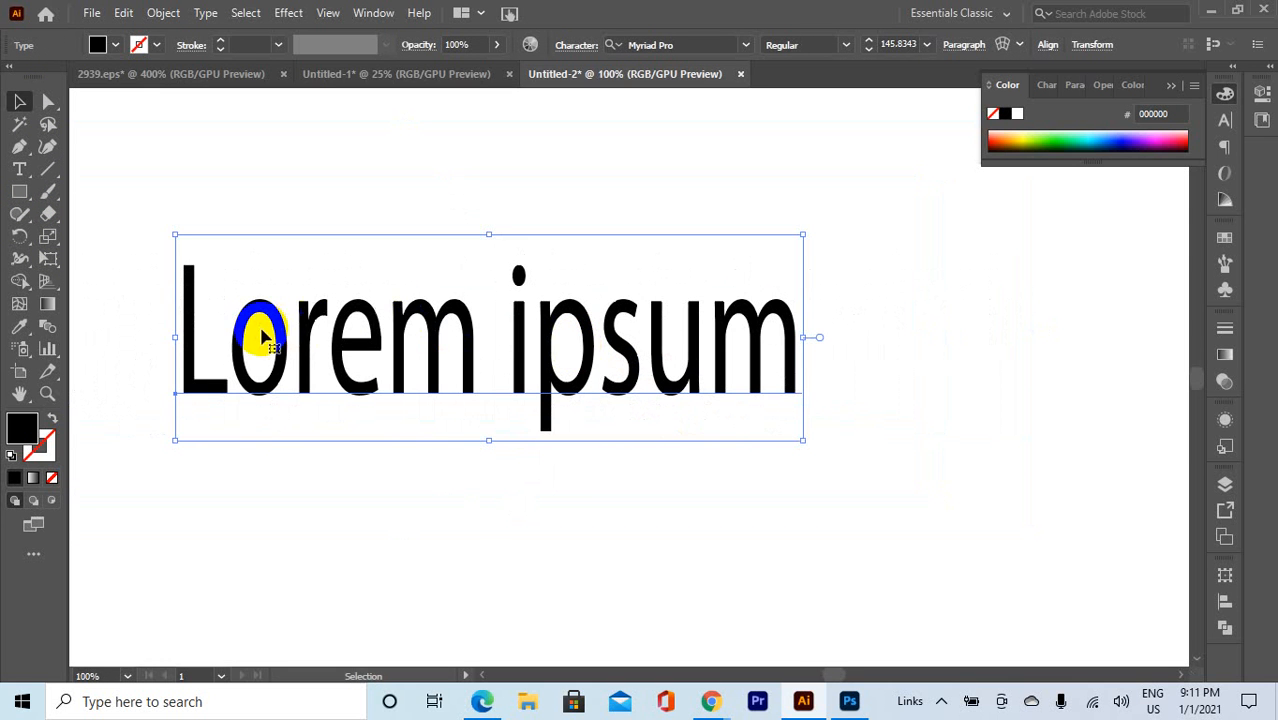
{"action": "scroll", "coordinate": [172, 323], "scroll_direction": "up", "scroll_amount": 2}
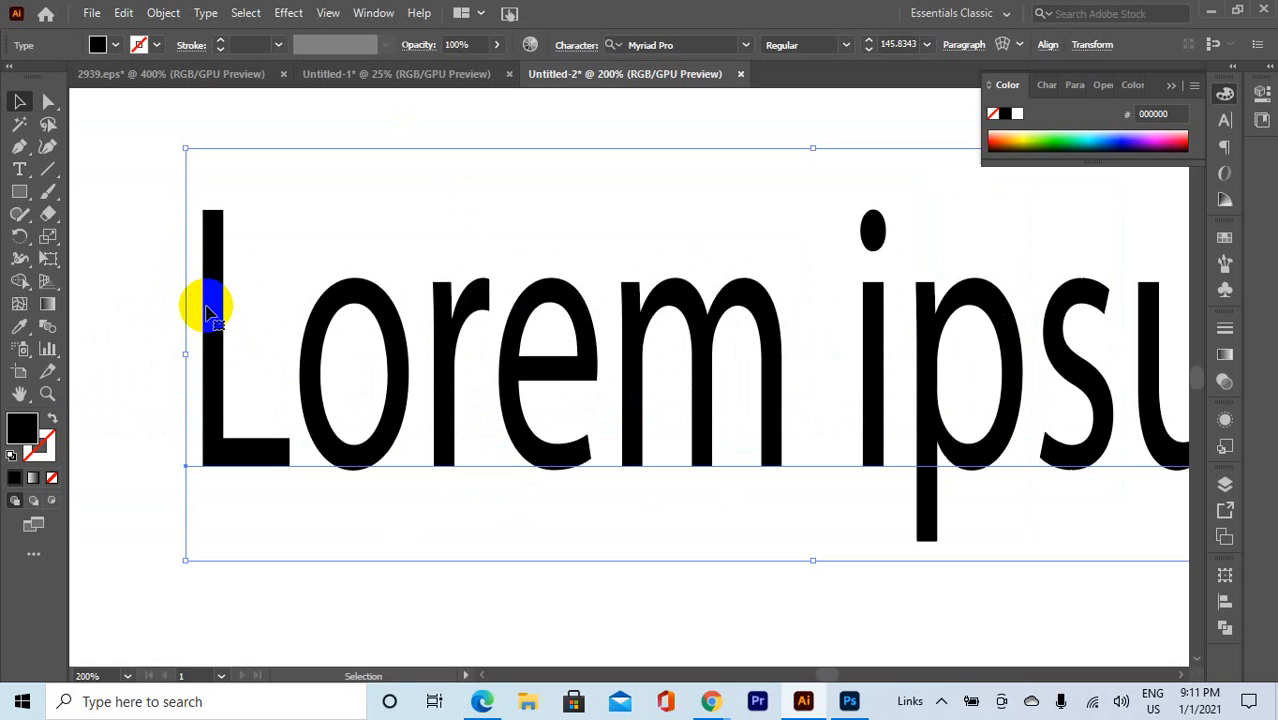
{"action": "scroll", "coordinate": [210, 312], "scroll_direction": "down", "scroll_amount": 5}
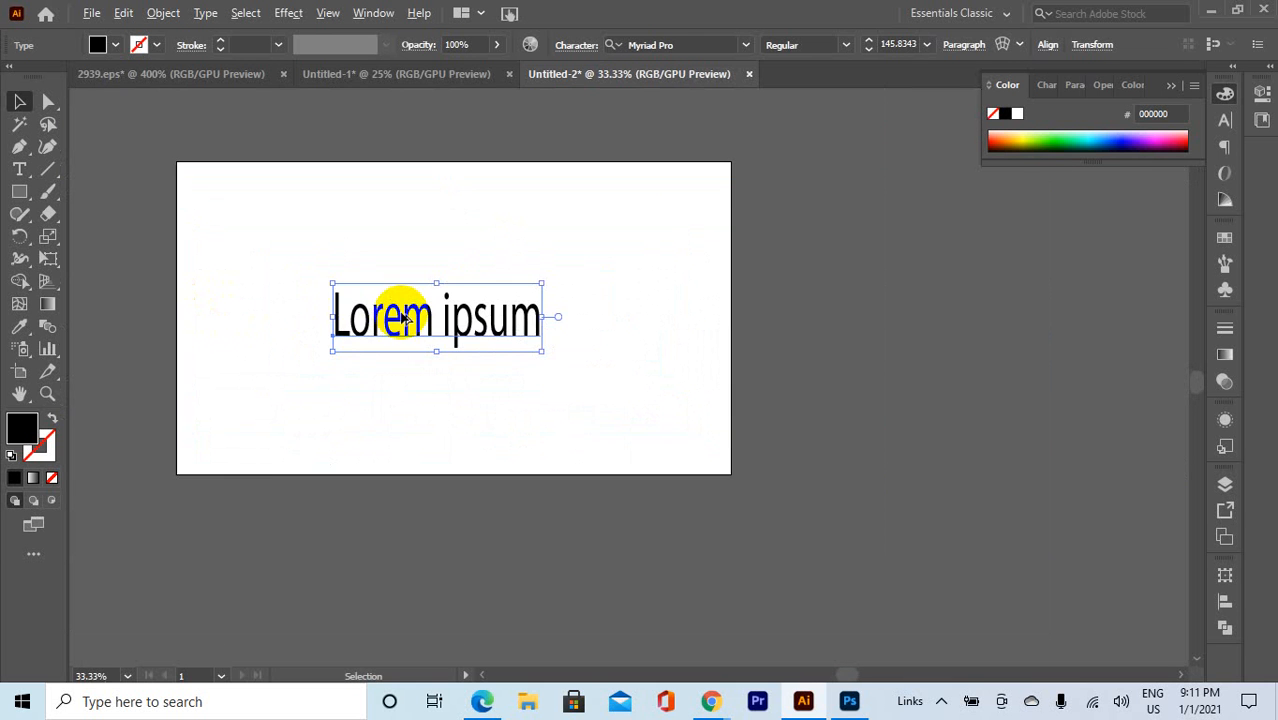
{"action": "scroll", "coordinate": [340, 298], "scroll_direction": "up", "scroll_amount": 1}
{"action": "scroll", "coordinate": [234, 320], "scroll_direction": "up", "scroll_amount": 1}
{"action": "scroll", "coordinate": [217, 324], "scroll_direction": "down", "scroll_amount": 1}
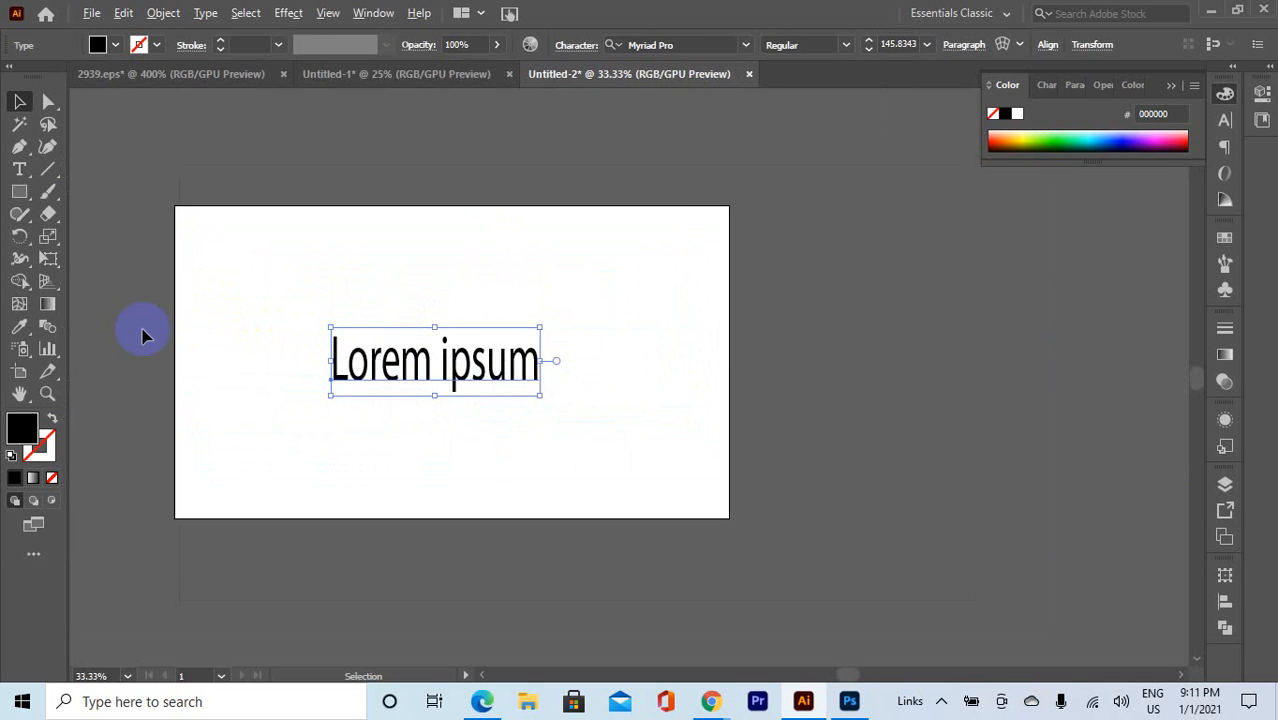
{"action": "scroll", "coordinate": [143, 336], "scroll_direction": "up", "scroll_amount": 1}
{"action": "scroll", "coordinate": [717, 481], "scroll_direction": "down", "scroll_amount": 1}
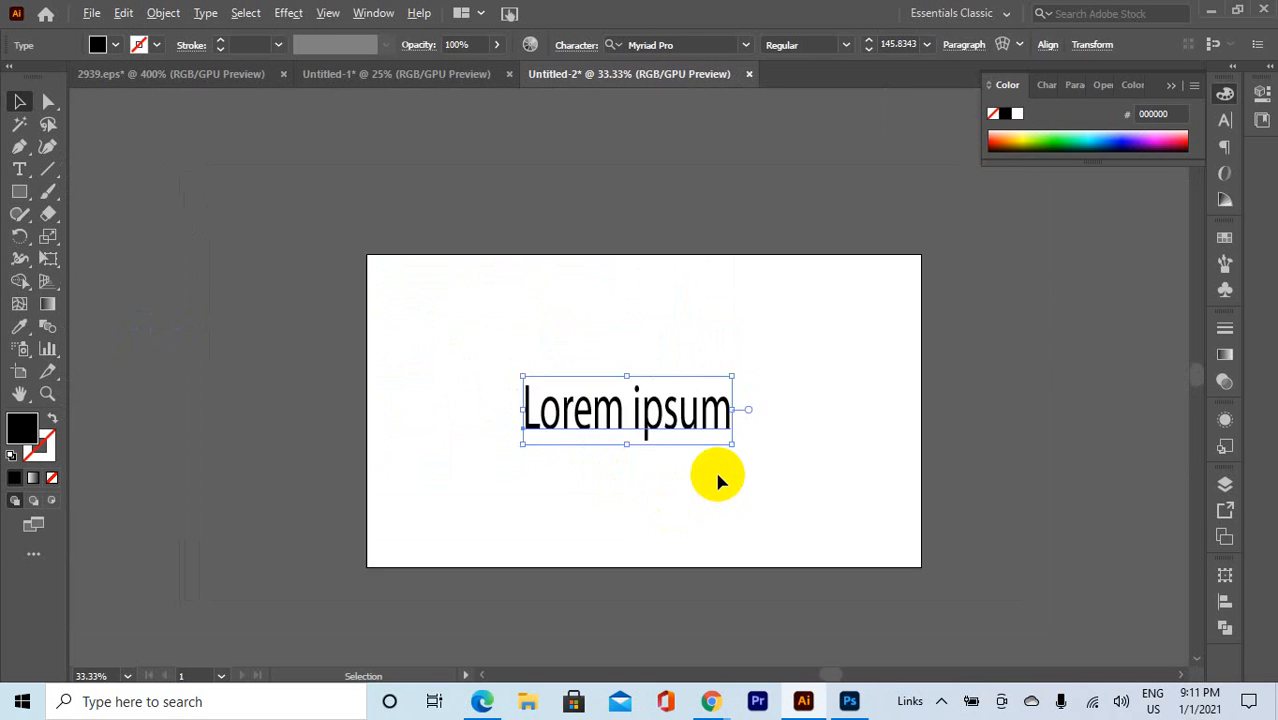
{"action": "scroll", "coordinate": [715, 470], "scroll_direction": "down", "scroll_amount": 1}
{"action": "scroll", "coordinate": [727, 445], "scroll_direction": "down", "scroll_amount": 1}
{"action": "scroll", "coordinate": [736, 451], "scroll_direction": "down", "scroll_amount": 1}
{"action": "scroll", "coordinate": [765, 440], "scroll_direction": "up", "scroll_amount": 1}
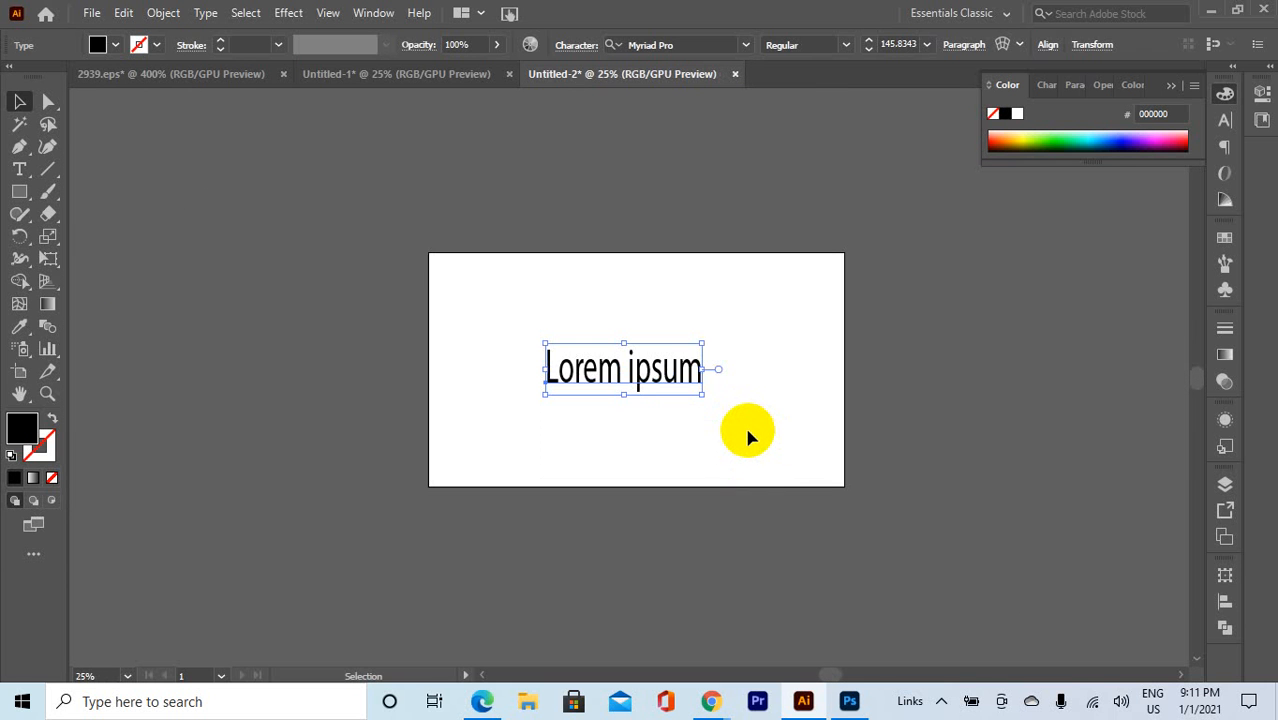
Step: Delete the Lorem ipsum text from the Illustrator artboard, then switch to Photoshop and delete its Lorem Ipsum text layer
{"action": "key", "text": "Delete"}
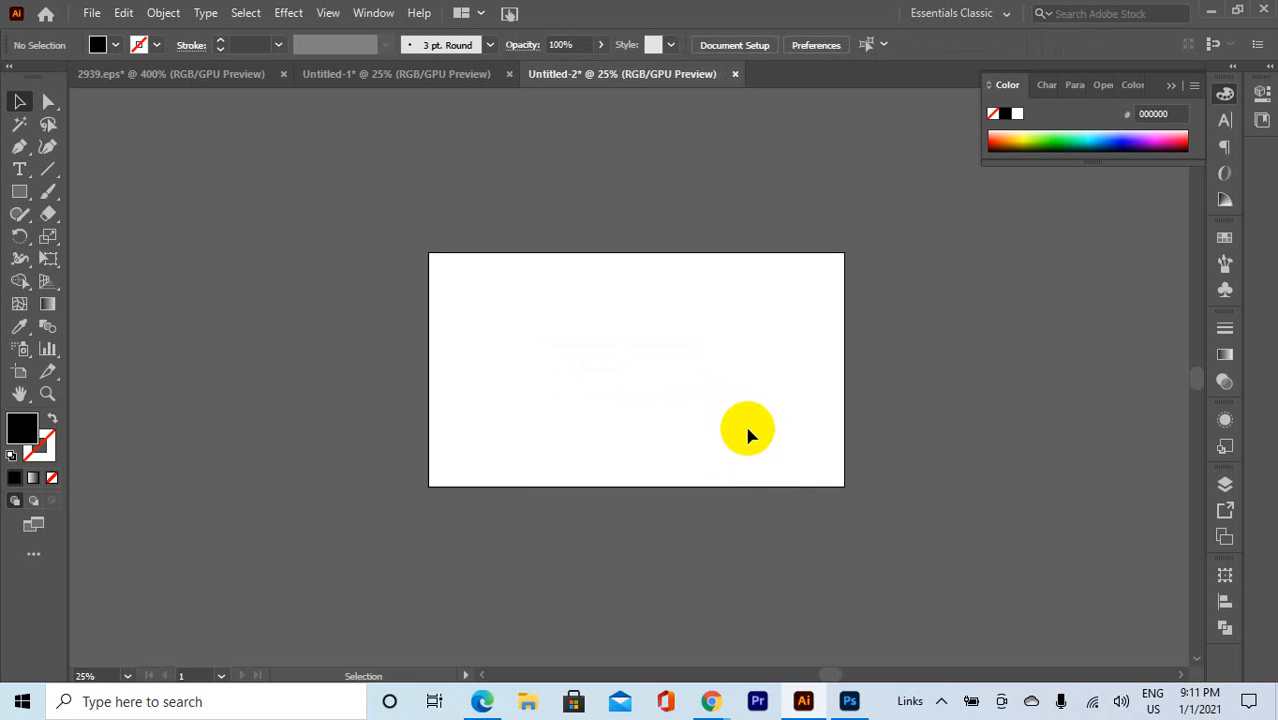
{"action": "scroll", "coordinate": [748, 430], "scroll_direction": "down", "scroll_amount": 1}
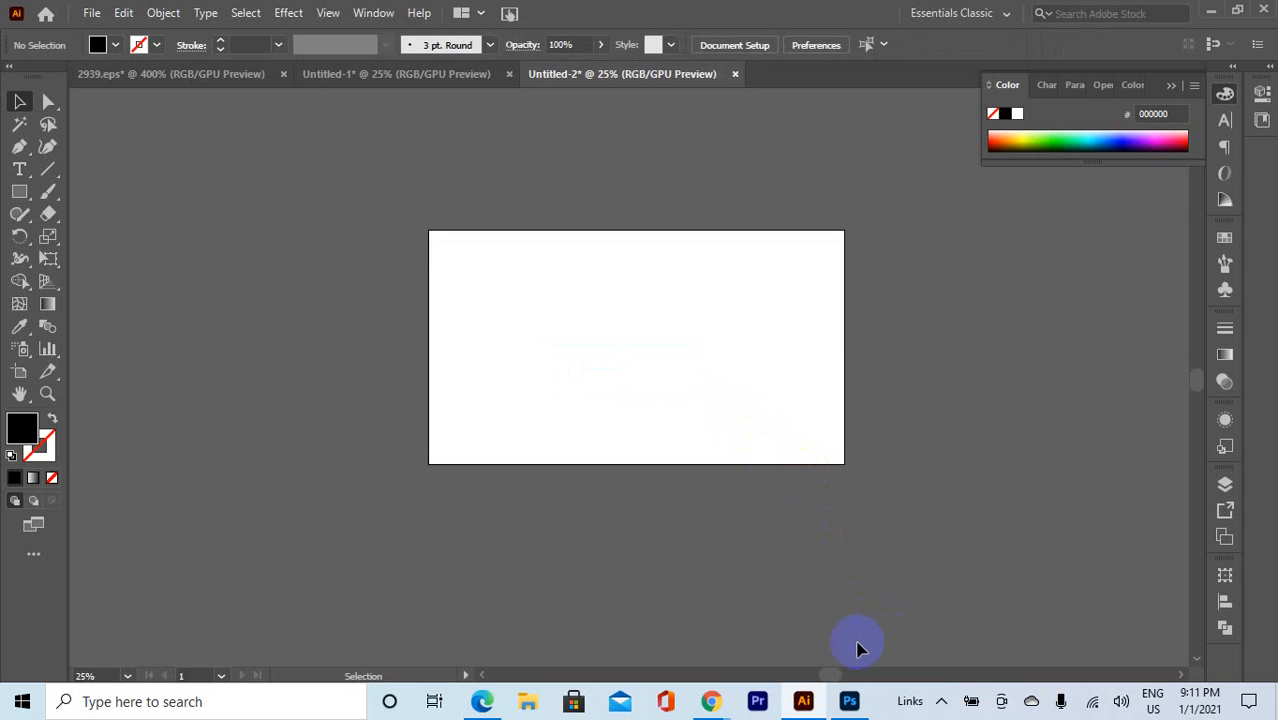
{"action": "left_click", "coordinate": [849, 701]}
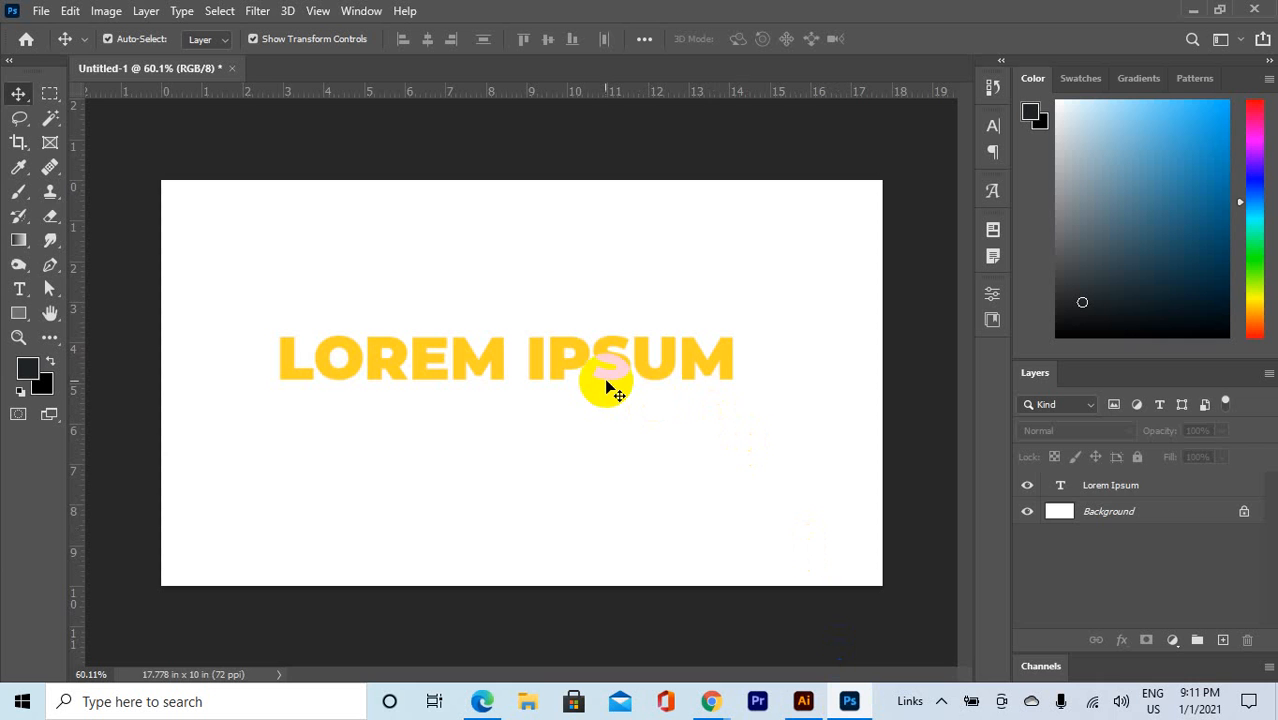
{"action": "left_click", "coordinate": [604, 372]}
{"action": "key", "text": "Delete"}
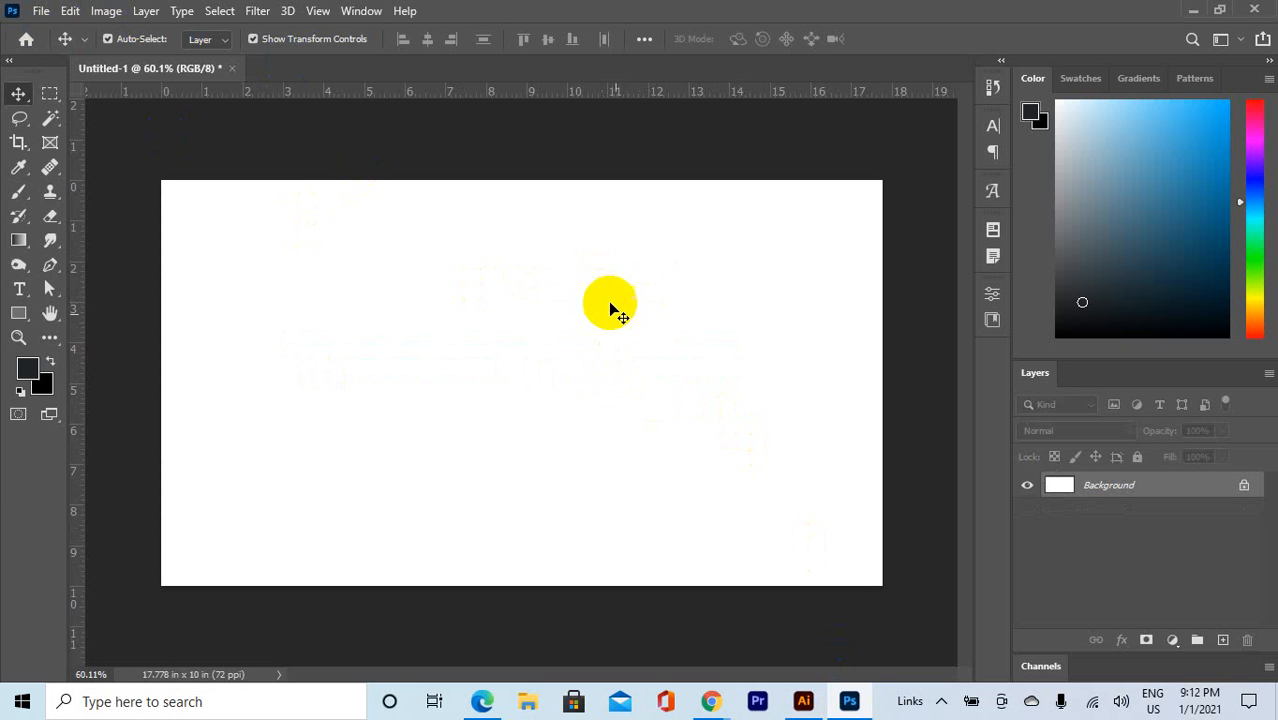
Step: Switch to Illustrator and collapse the open Color panel group to clear the space around the empty artboard
{"action": "left_click", "coordinate": [803, 701]}
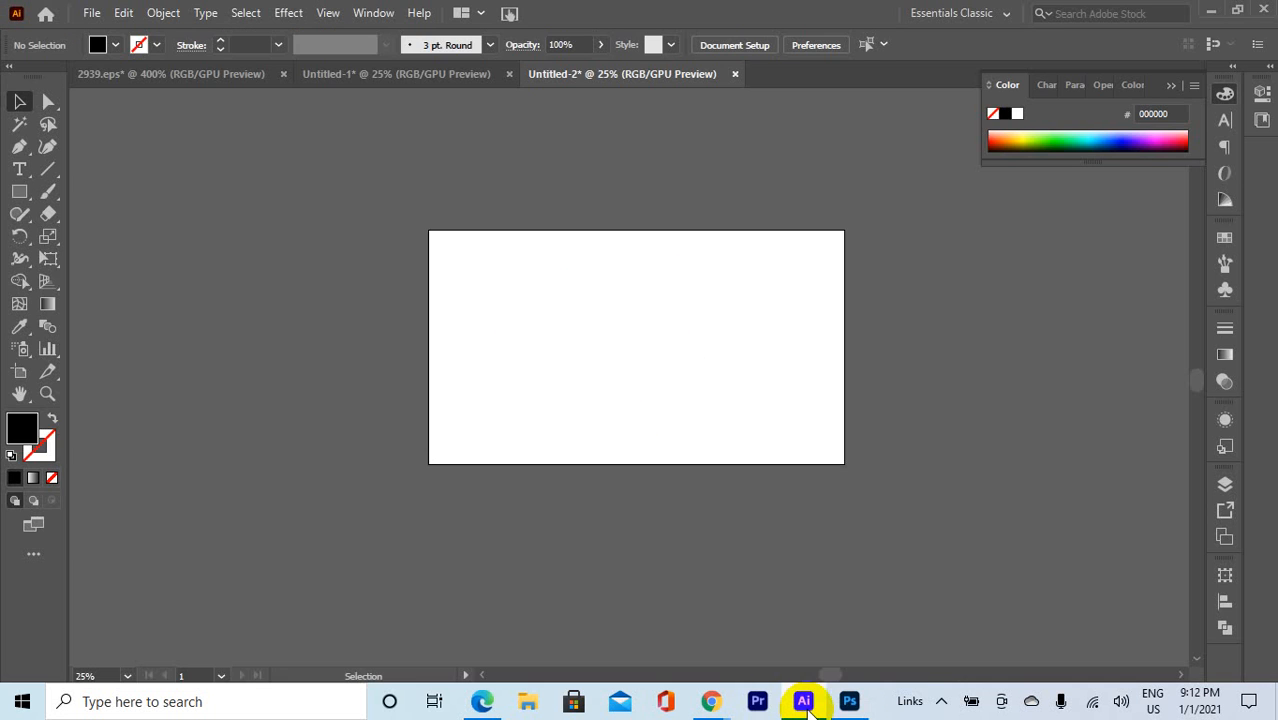
{"action": "scroll", "coordinate": [788, 534], "scroll_direction": "down", "scroll_amount": 1}
{"action": "scroll", "coordinate": [788, 534], "scroll_direction": "up", "scroll_amount": 2}
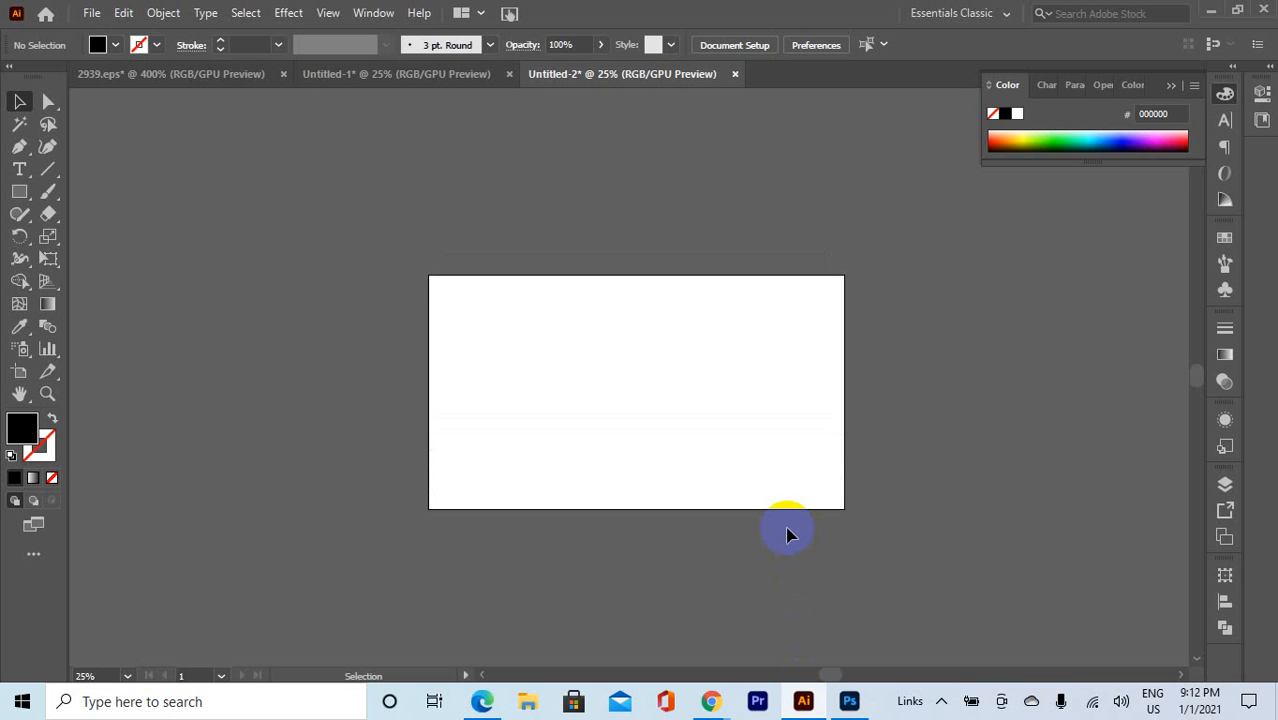
{"action": "scroll", "coordinate": [786, 535], "scroll_direction": "up", "scroll_amount": 1}
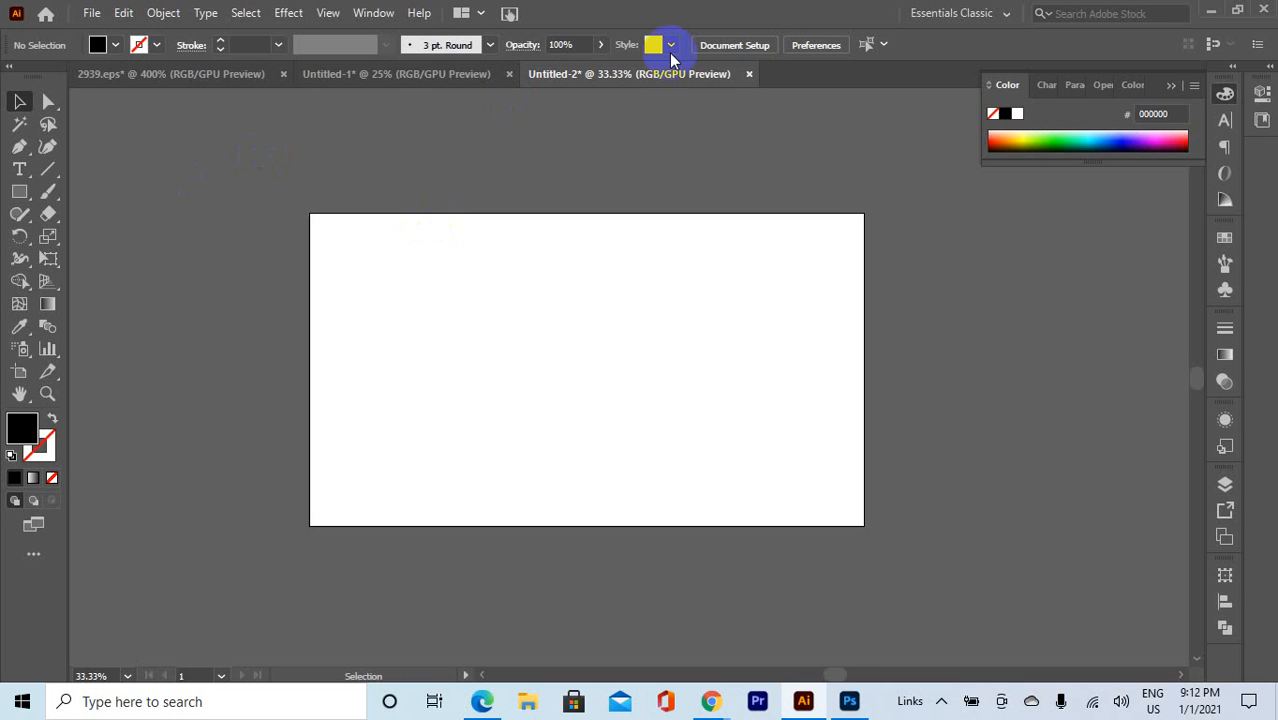
{"action": "left_click", "coordinate": [1171, 87]}
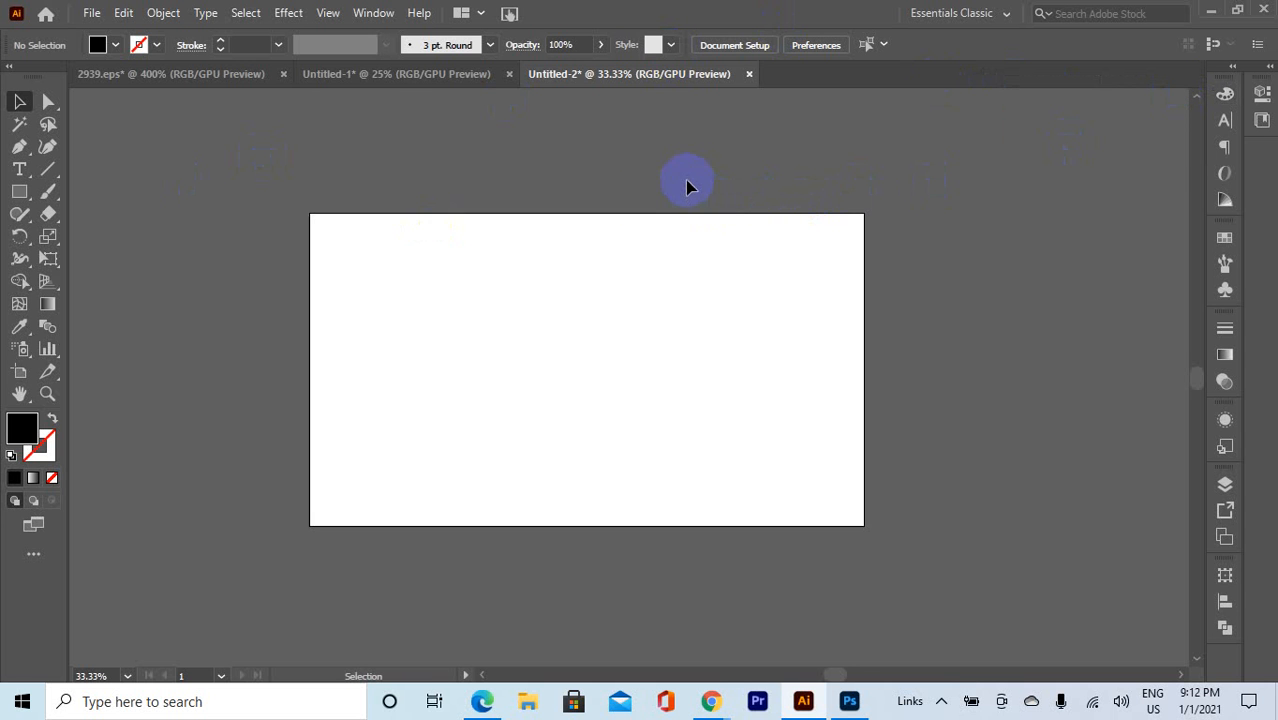
{"action": "left_click", "coordinate": [568, 264]}
{"action": "scroll", "coordinate": [504, 274], "scroll_direction": "down", "scroll_amount": 1}
{"action": "scroll", "coordinate": [610, 414], "scroll_direction": "up", "scroll_amount": 2}
{"action": "scroll", "coordinate": [742, 591], "scroll_direction": "down", "scroll_amount": 1}
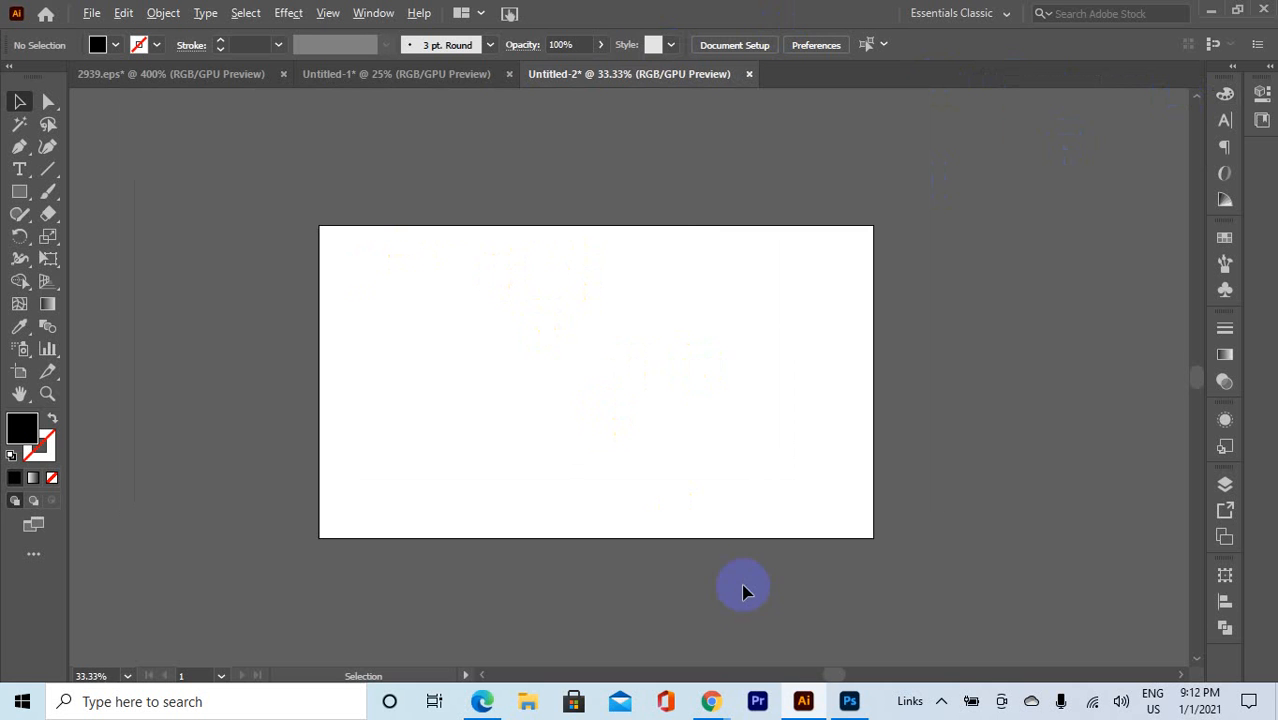
Step: Switch to Photoshop and draw a dark rectangle of about 736 × 662 px on the canvas with the Rectangle tool
{"action": "left_click", "coordinate": [851, 699]}
{"action": "scroll", "coordinate": [586, 315], "scroll_direction": "down", "scroll_amount": 4}
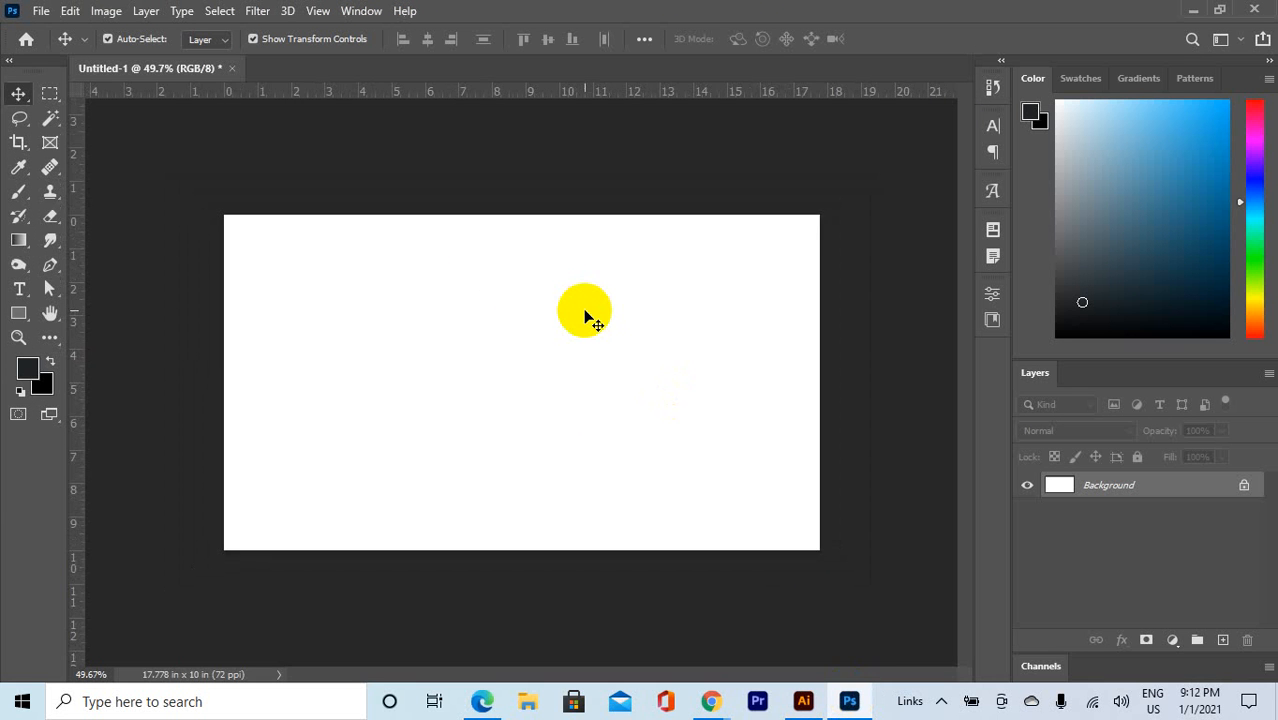
{"action": "scroll", "coordinate": [586, 318], "scroll_direction": "up", "scroll_amount": 1}
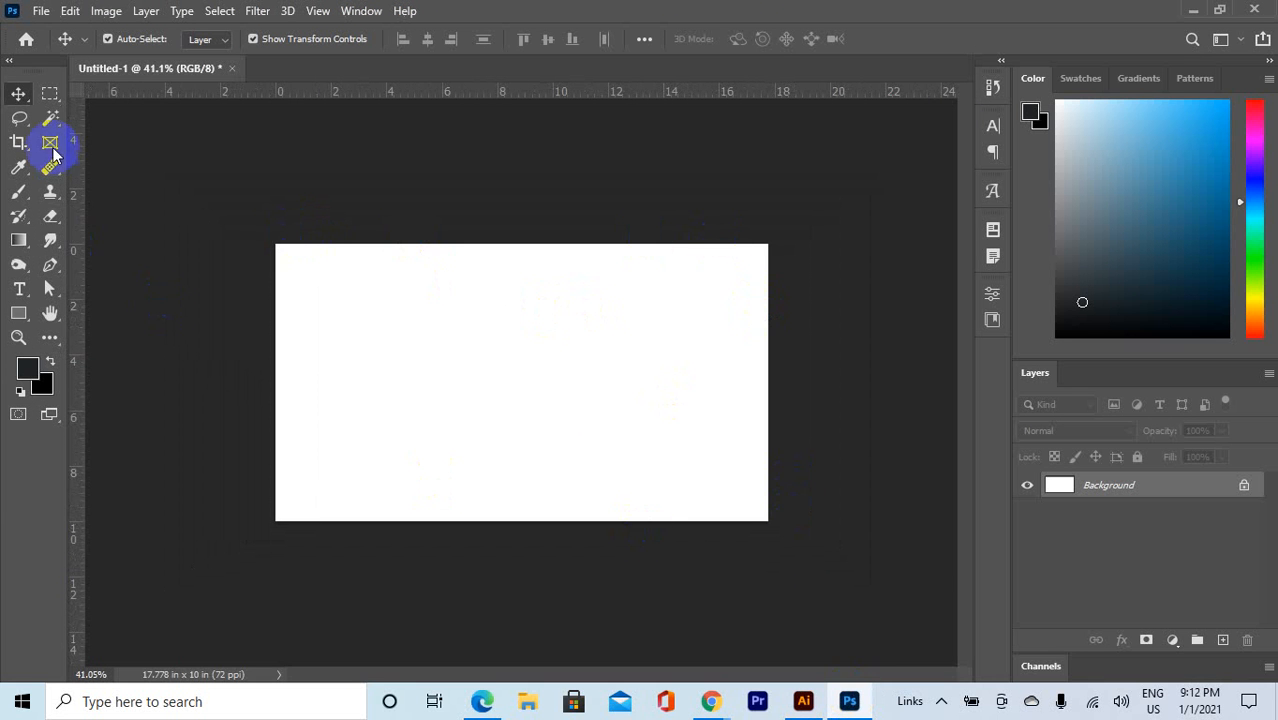
{"action": "left_click", "coordinate": [18, 313]}
{"action": "left_click_drag", "start_coordinate": [408, 262], "coordinate": [692, 520]}
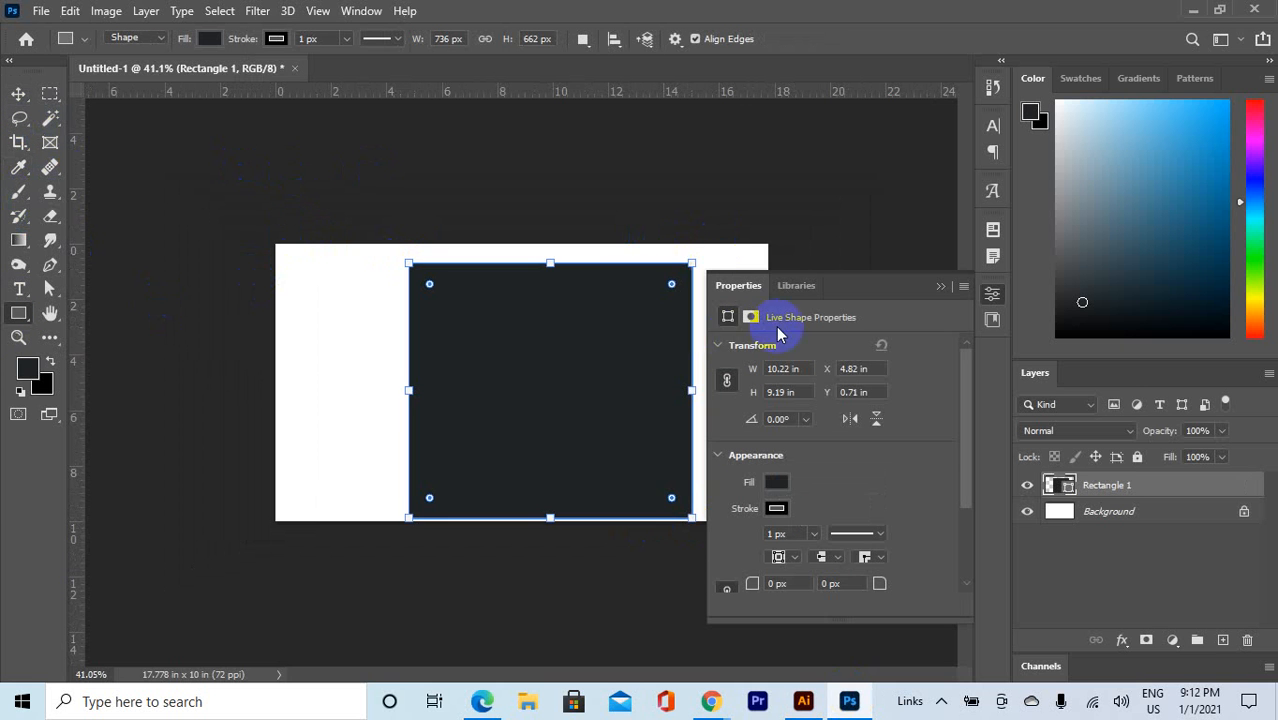
Step: Move the dark rectangle off the canvas to just above its upper edge and collapse the shape properties
{"action": "left_click", "coordinate": [18, 93]}
{"action": "left_click_drag", "start_coordinate": [548, 337], "coordinate": [659, 130]}
{"action": "left_click_drag", "start_coordinate": [622, 192], "coordinate": [628, 183]}
{"action": "left_click", "coordinate": [940, 287]}
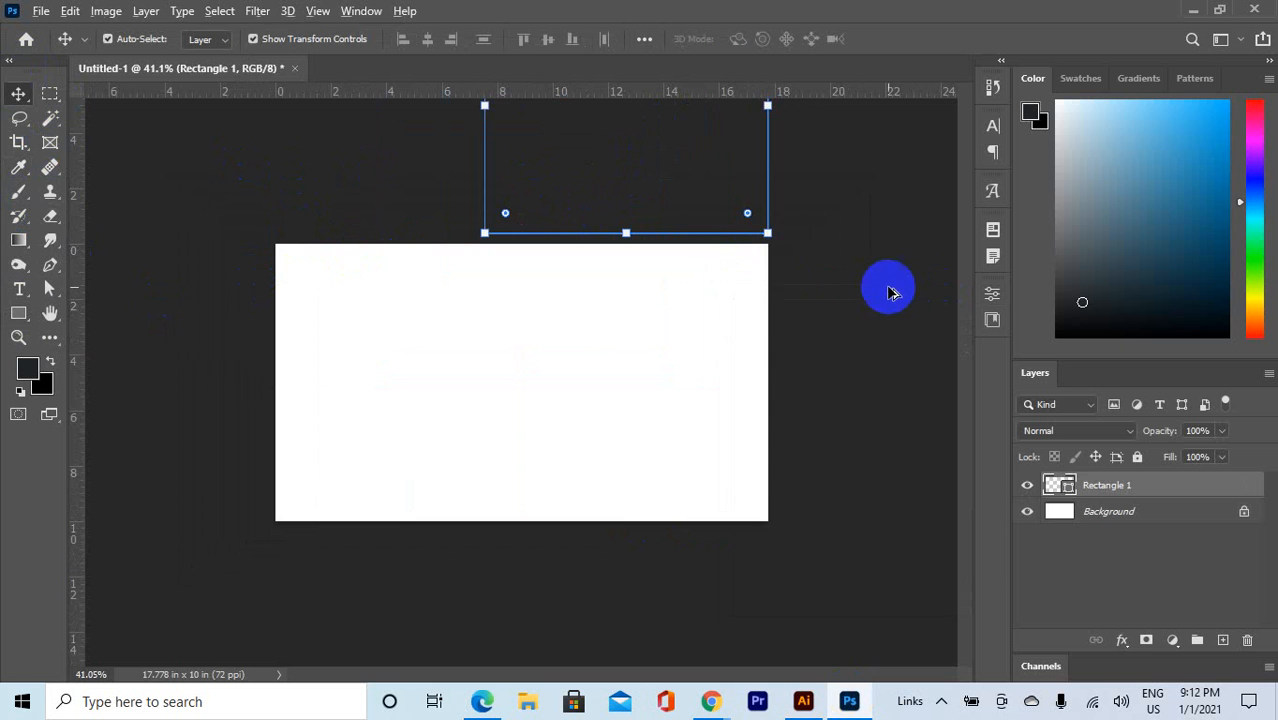
Step: Deselect the off-canvas rectangle, then select it again in the empty area above the canvas
{"action": "scroll", "coordinate": [882, 288], "scroll_direction": "down", "scroll_amount": 2}
{"action": "left_click", "coordinate": [882, 288]}
{"action": "scroll", "coordinate": [882, 288], "scroll_direction": "up", "scroll_amount": 3}
{"action": "scroll", "coordinate": [882, 288], "scroll_direction": "down", "scroll_amount": 5}
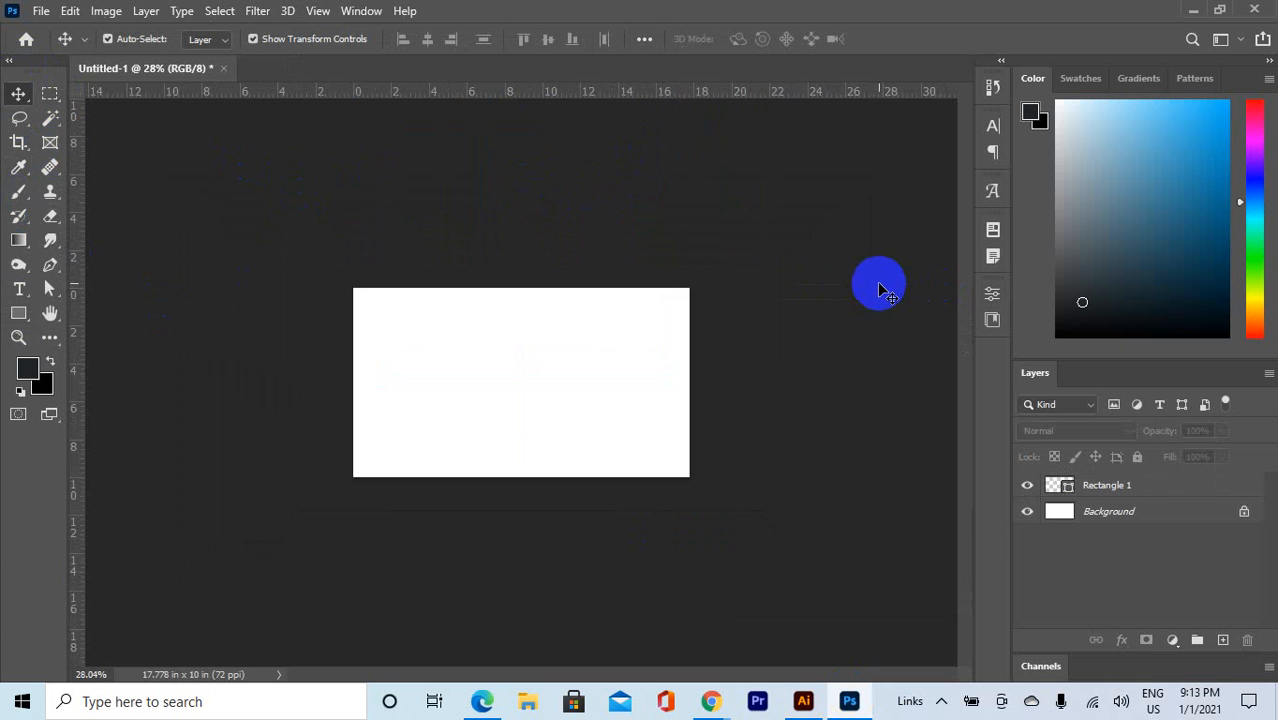
{"action": "left_click", "coordinate": [585, 235]}
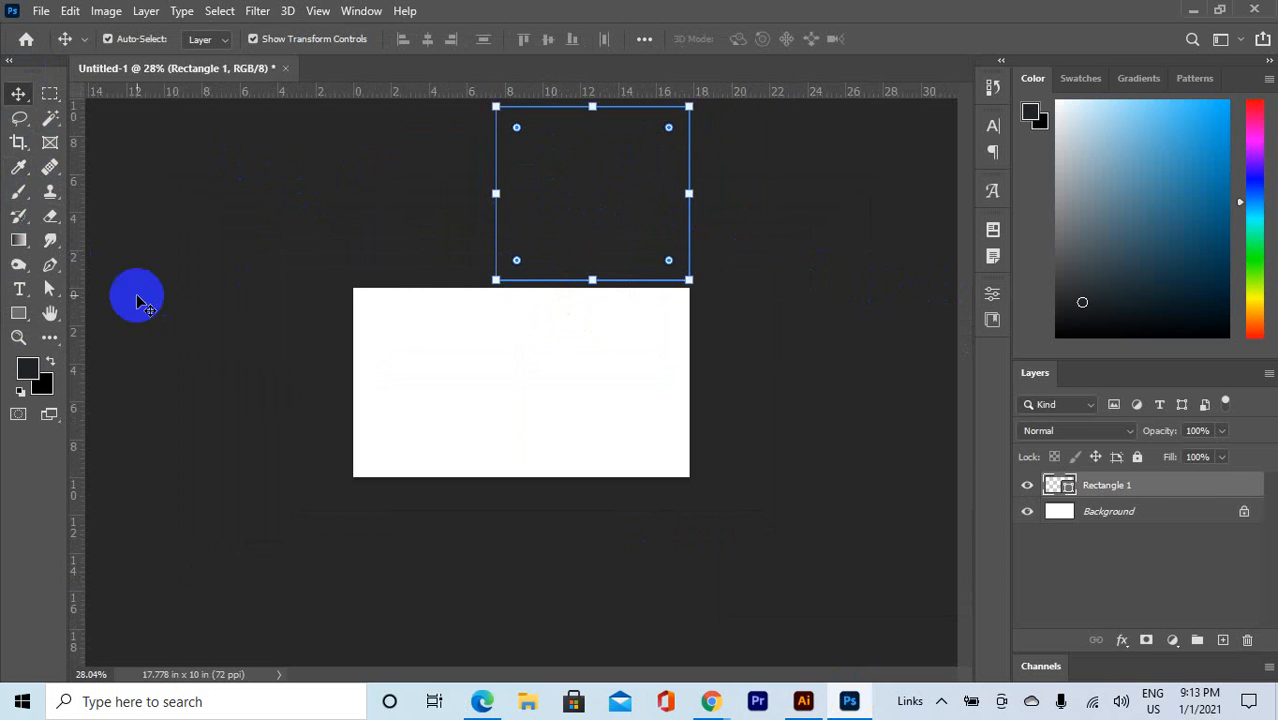
Step: Set the foreground color to a bright blue with hue 200°
{"action": "left_click", "coordinate": [28, 367]}
{"action": "left_click", "coordinate": [955, 133]}
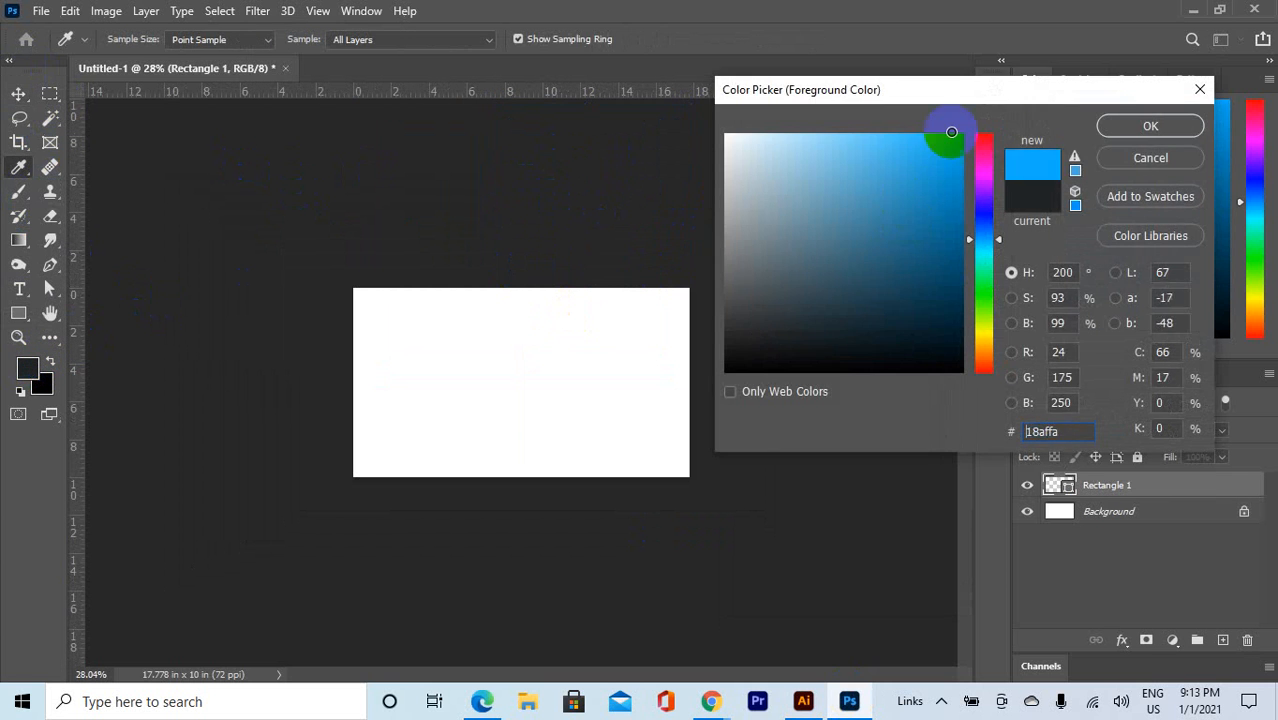
{"action": "left_click", "coordinate": [1157, 117]}
Step: Scale the dark rectangle to 141.40% and place it overlapping the canvas's upper edge
{"action": "left_click", "coordinate": [784, 211]}
{"action": "left_click_drag", "start_coordinate": [640, 203], "coordinate": [562, 351]}
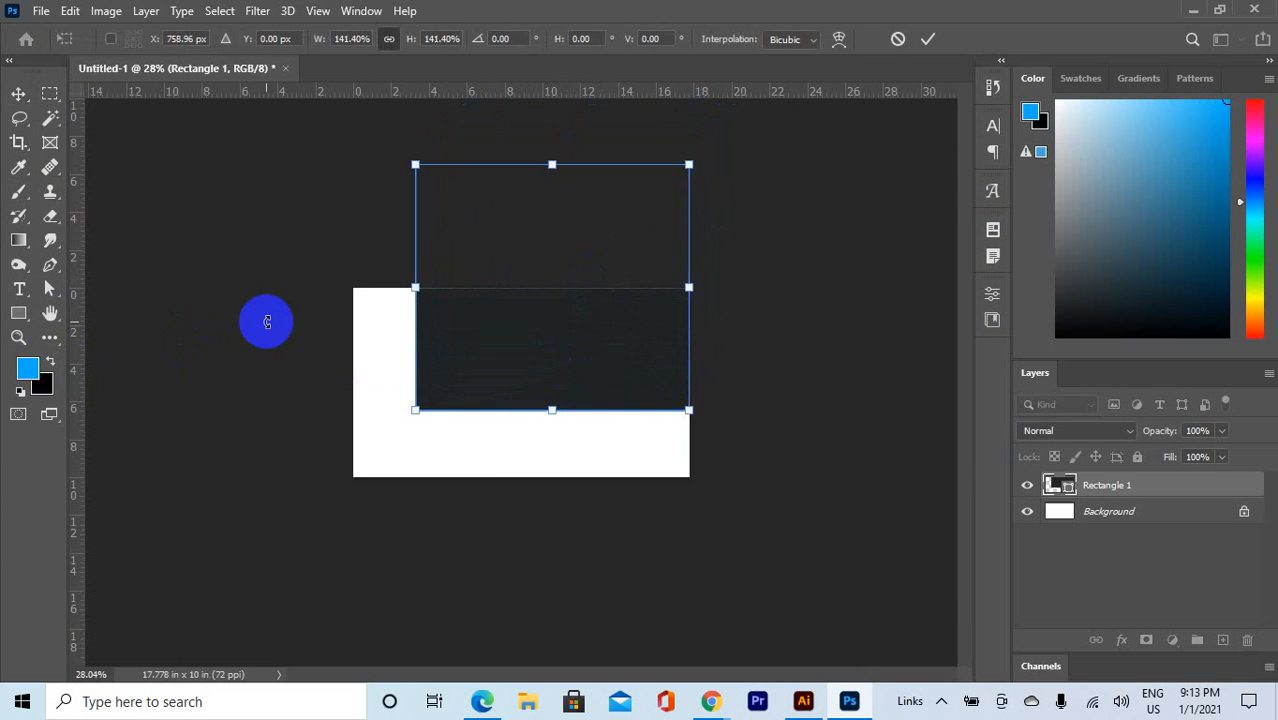
{"action": "left_click", "coordinate": [928, 38]}
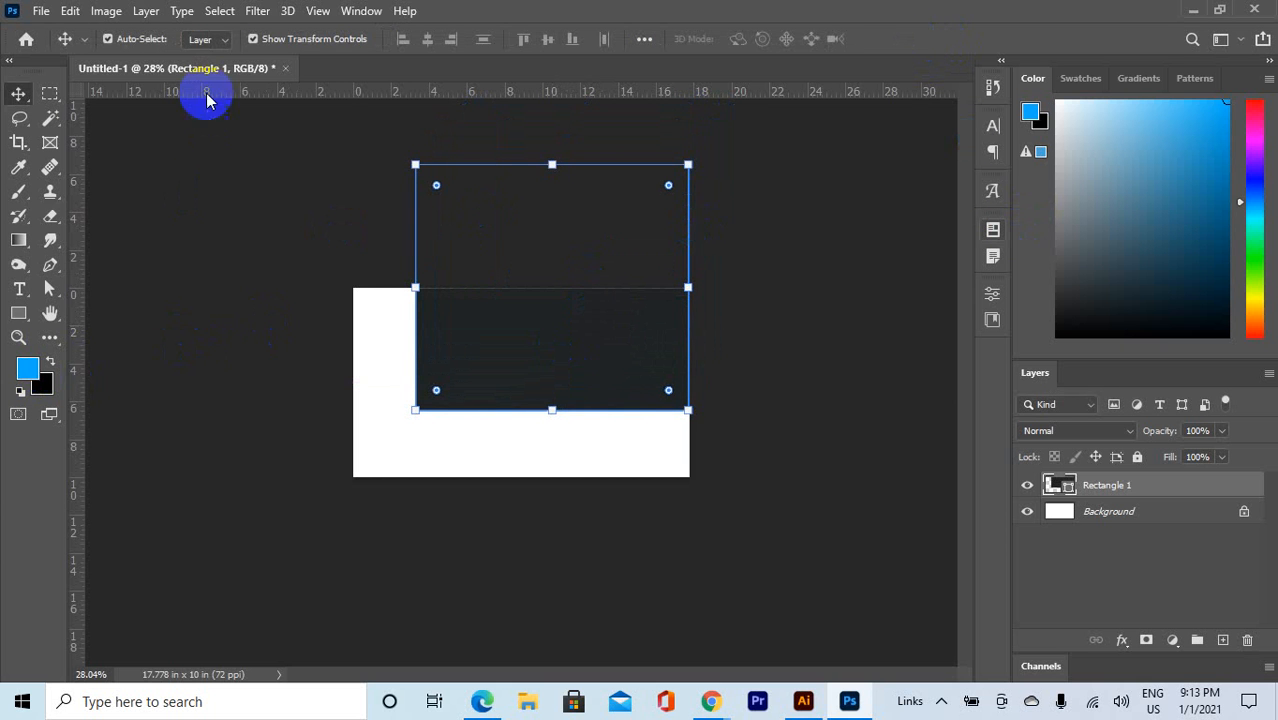
Step: Change the rectangle's fill to red from the recently used colors
{"action": "left_click", "coordinate": [20, 312]}
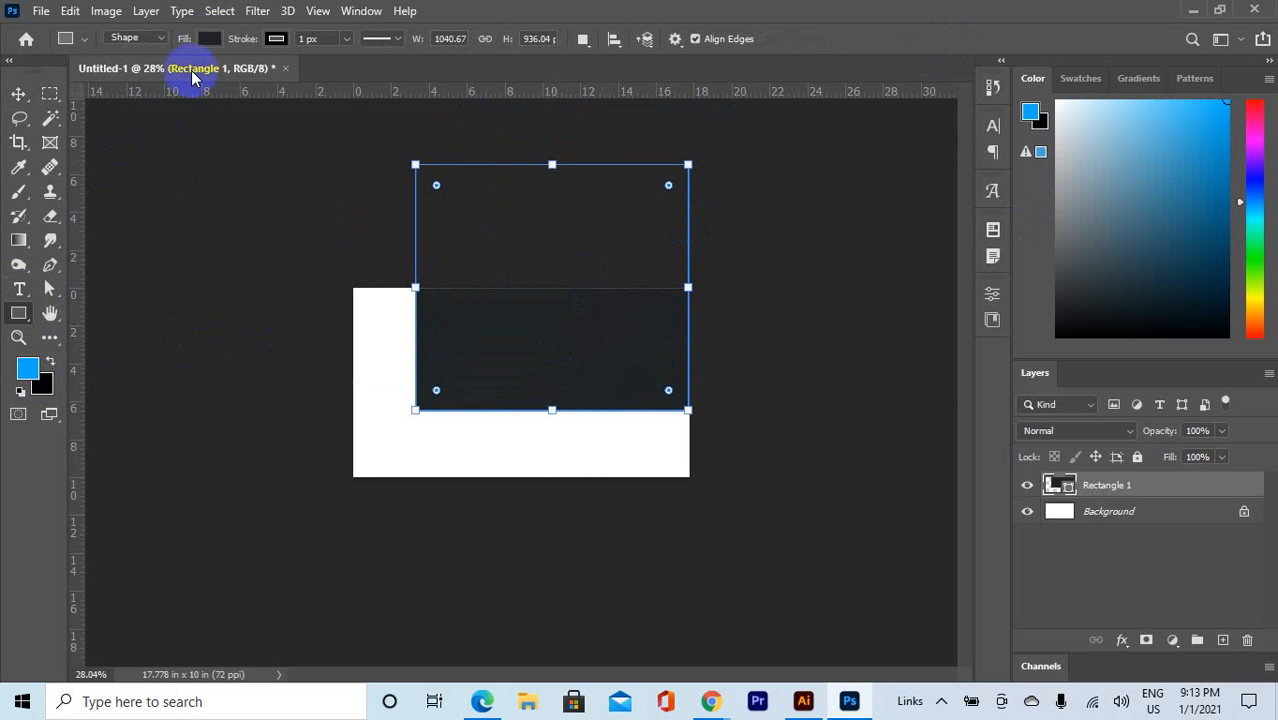
{"action": "left_click", "coordinate": [209, 38]}
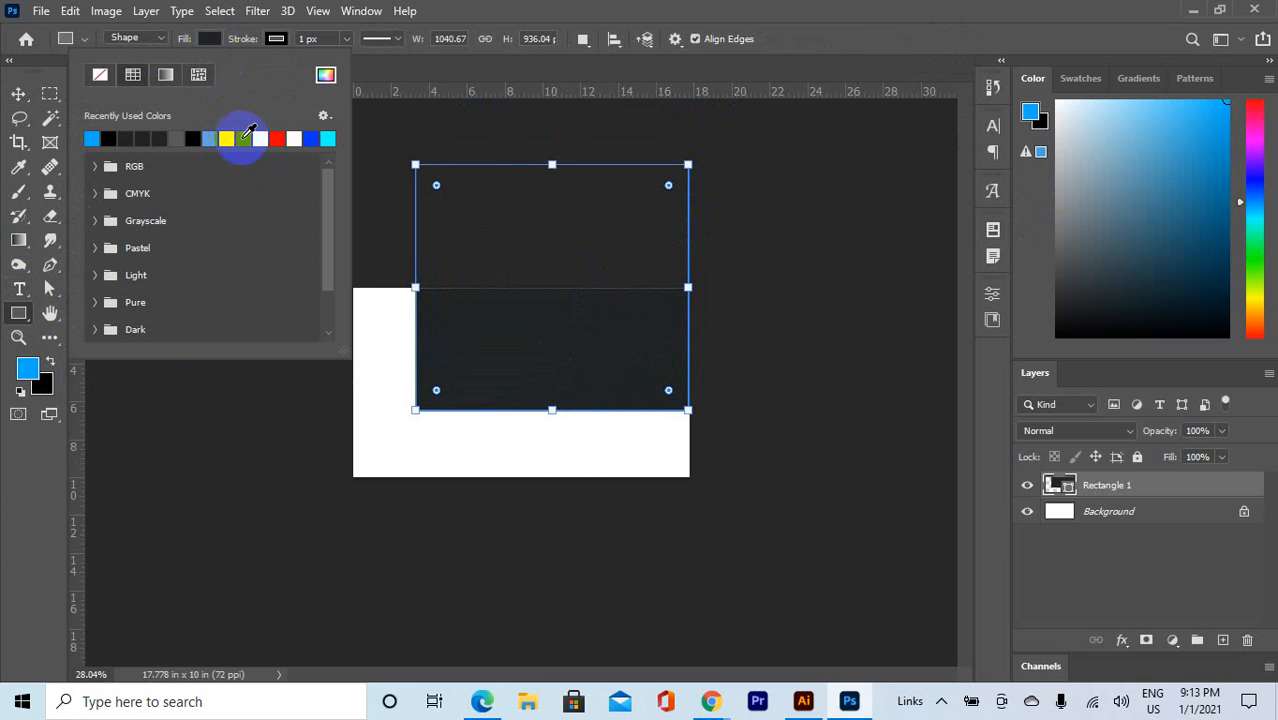
{"action": "left_click", "coordinate": [277, 138]}
Step: Move the red rectangle completely off the canvas above its upper edge and deselect it
{"action": "left_click", "coordinate": [18, 93]}
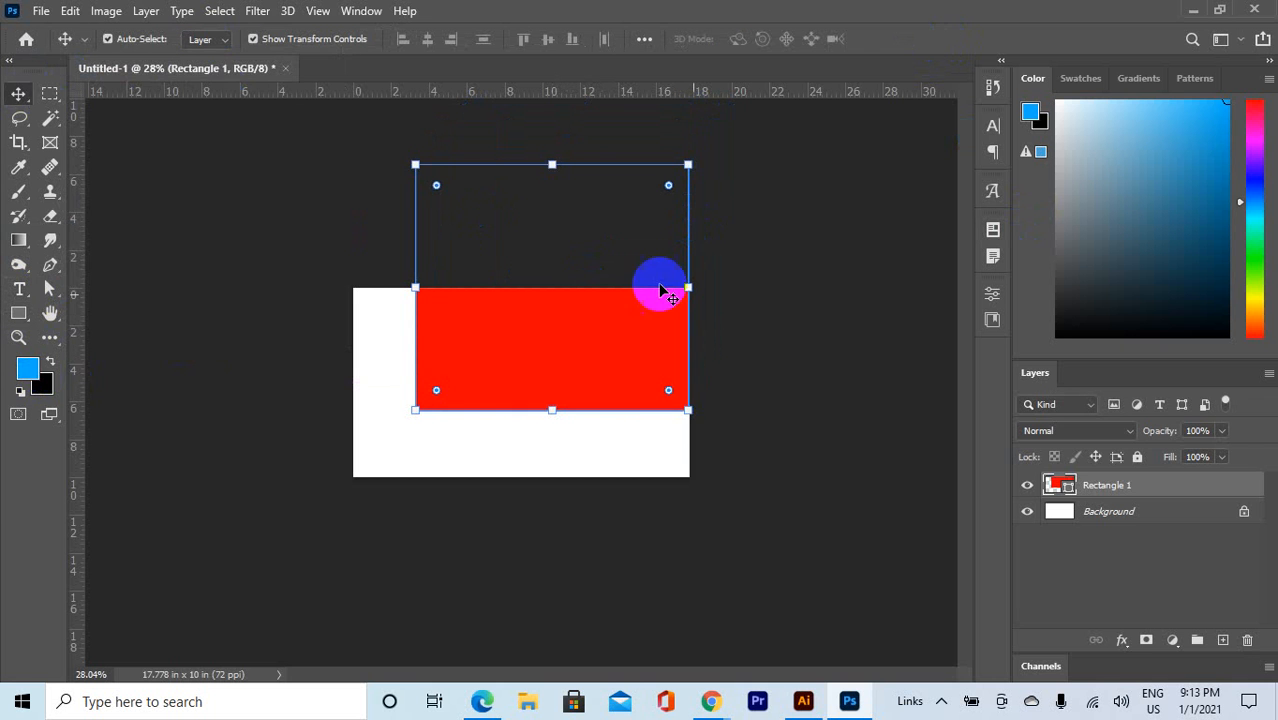
{"action": "left_click_drag", "start_coordinate": [585, 365], "coordinate": [619, 247]}
{"action": "left_click", "coordinate": [857, 275]}
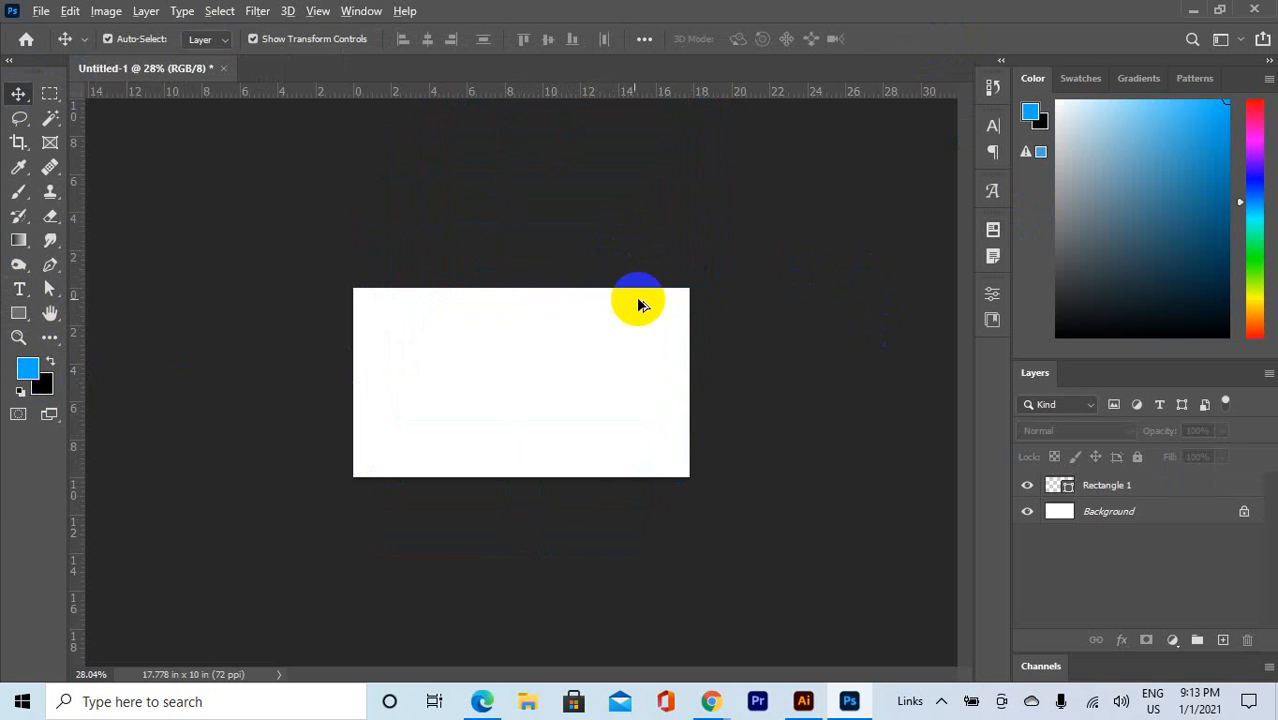
{"action": "scroll", "coordinate": [638, 302], "scroll_direction": "down", "scroll_amount": 1}
{"action": "scroll", "coordinate": [634, 304], "scroll_direction": "up", "scroll_amount": 5}
Step: Switch to Illustrator and place three black rectangles of different sizes outside the artboard: two above and to its left, a large one to its right
{"action": "left_click", "coordinate": [1193, 10]}
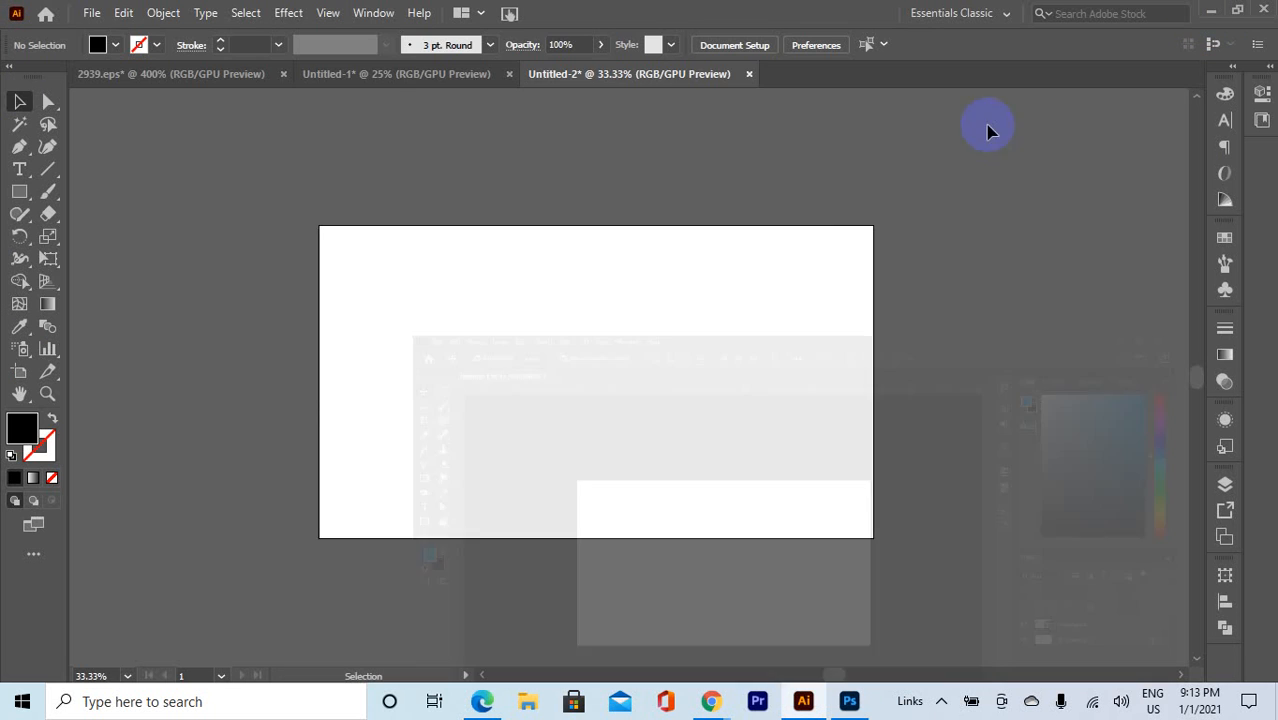
{"action": "scroll", "coordinate": [395, 322], "scroll_direction": "down", "scroll_amount": 1, "text": "alt"}
{"action": "left_click", "coordinate": [18, 193]}
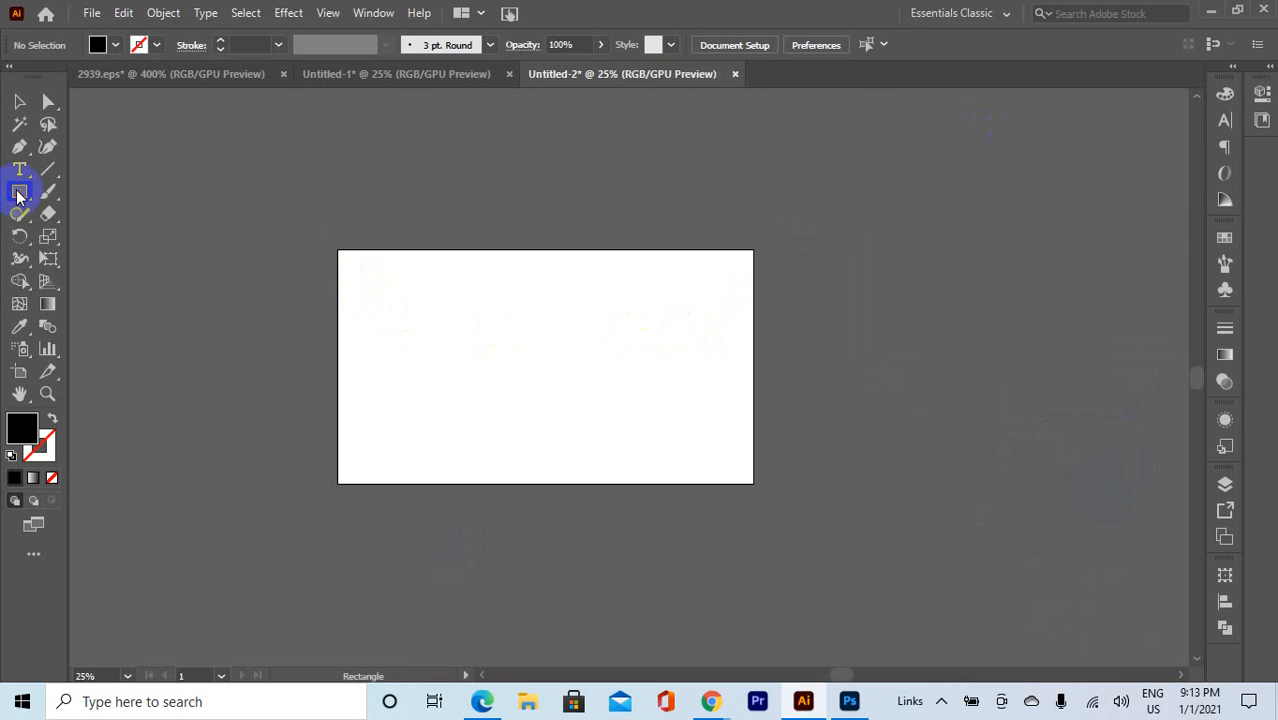
{"action": "left_click_drag", "start_coordinate": [18, 193], "coordinate": [48, 191]}
{"action": "left_click_drag", "start_coordinate": [194, 167], "coordinate": [275, 270]}
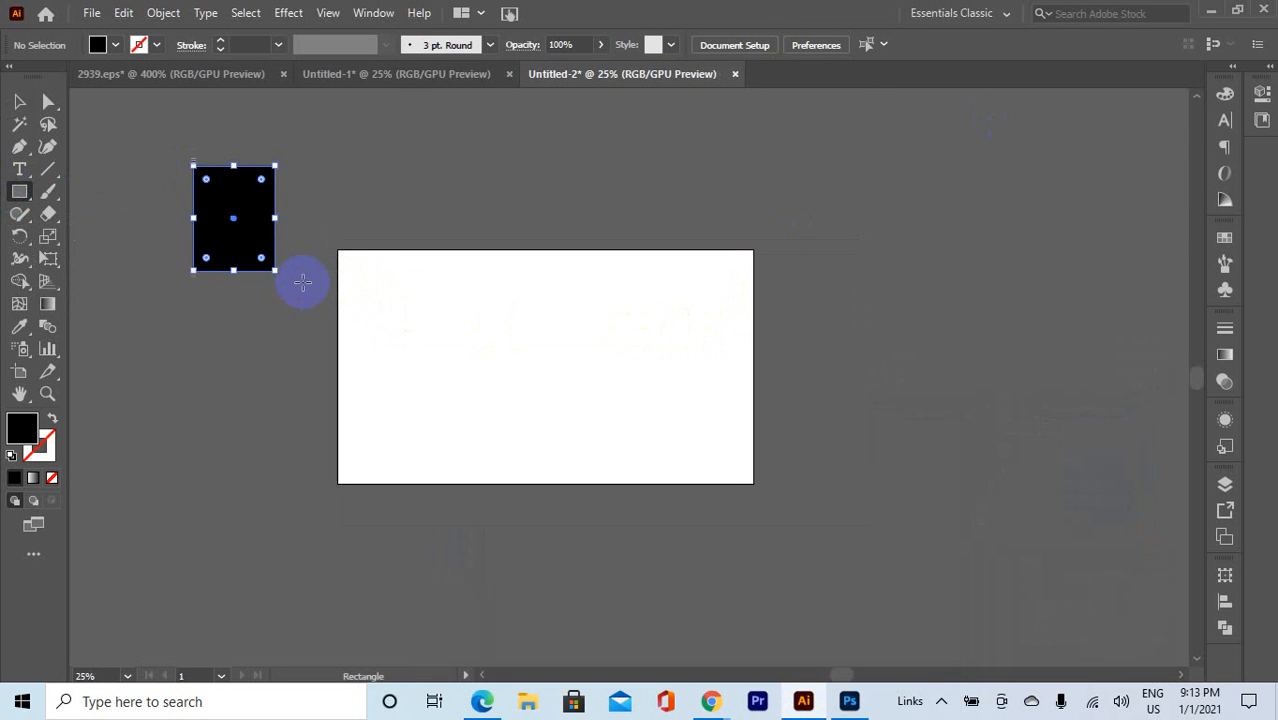
{"action": "left_click_drag", "start_coordinate": [442, 300], "coordinate": [722, 500]}
{"action": "mouse_move", "coordinate": [660, 403]}
{"action": "left_mouse_down"}
{"action": "mouse_move", "coordinate": [628, 383]}
{"action": "mouse_move", "coordinate": [679, 382]}
{"action": "mouse_move", "coordinate": [1096, 214]}
{"action": "mouse_move", "coordinate": [1101, 200]}
{"action": "mouse_move", "coordinate": [434, 280]}
{"action": "mouse_move", "coordinate": [442, 287]}
{"action": "left_mouse_up"}
Step: Deselect the rectangles and examine how they appear outside the artboard at different zoom levels
{"action": "left_click", "coordinate": [18, 100]}
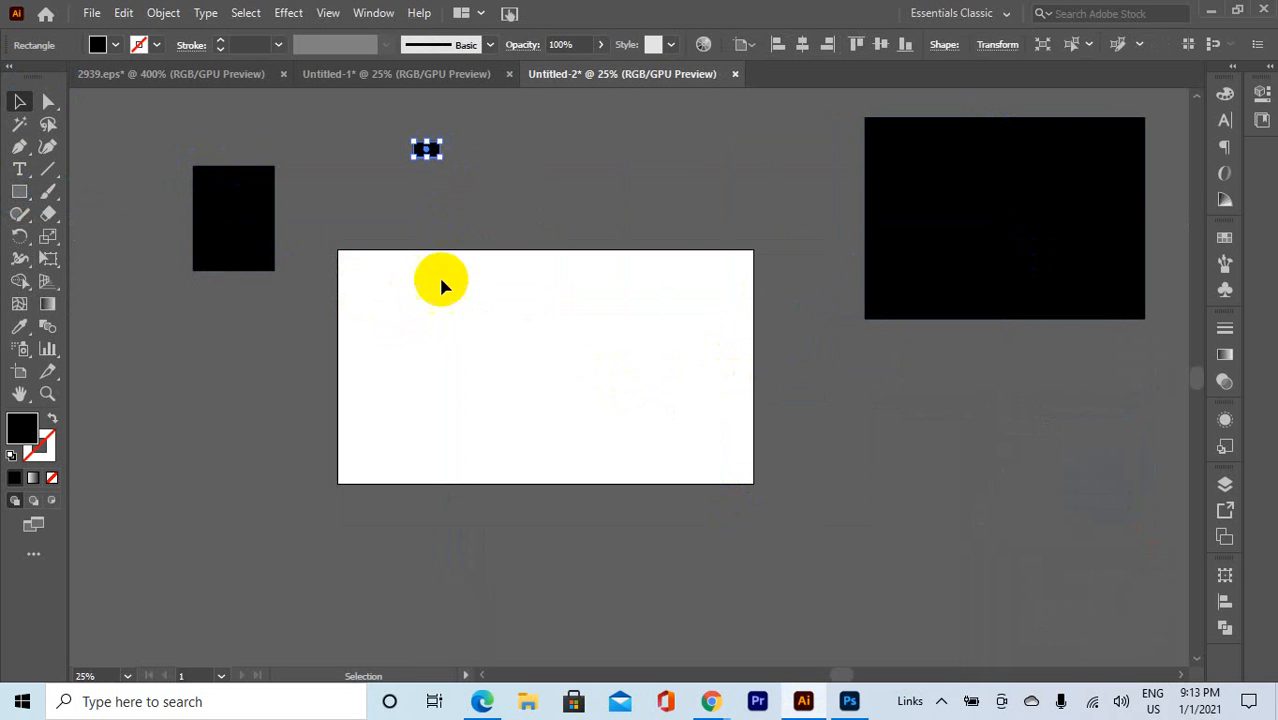
{"action": "left_click_drag", "start_coordinate": [350, 265], "coordinate": [742, 277]}
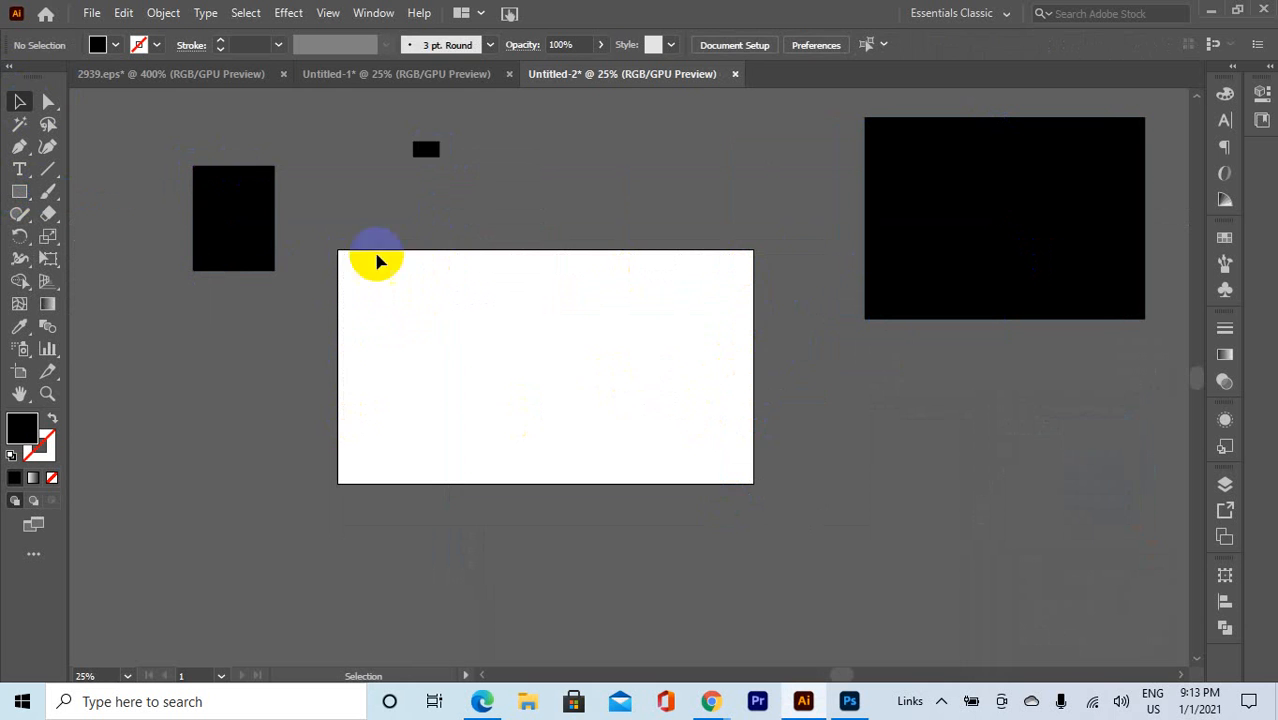
{"action": "left_click", "coordinate": [252, 175]}
{"action": "left_click", "coordinate": [447, 150]}
{"action": "scroll", "coordinate": [512, 307], "scroll_direction": "down", "scroll_amount": 1}
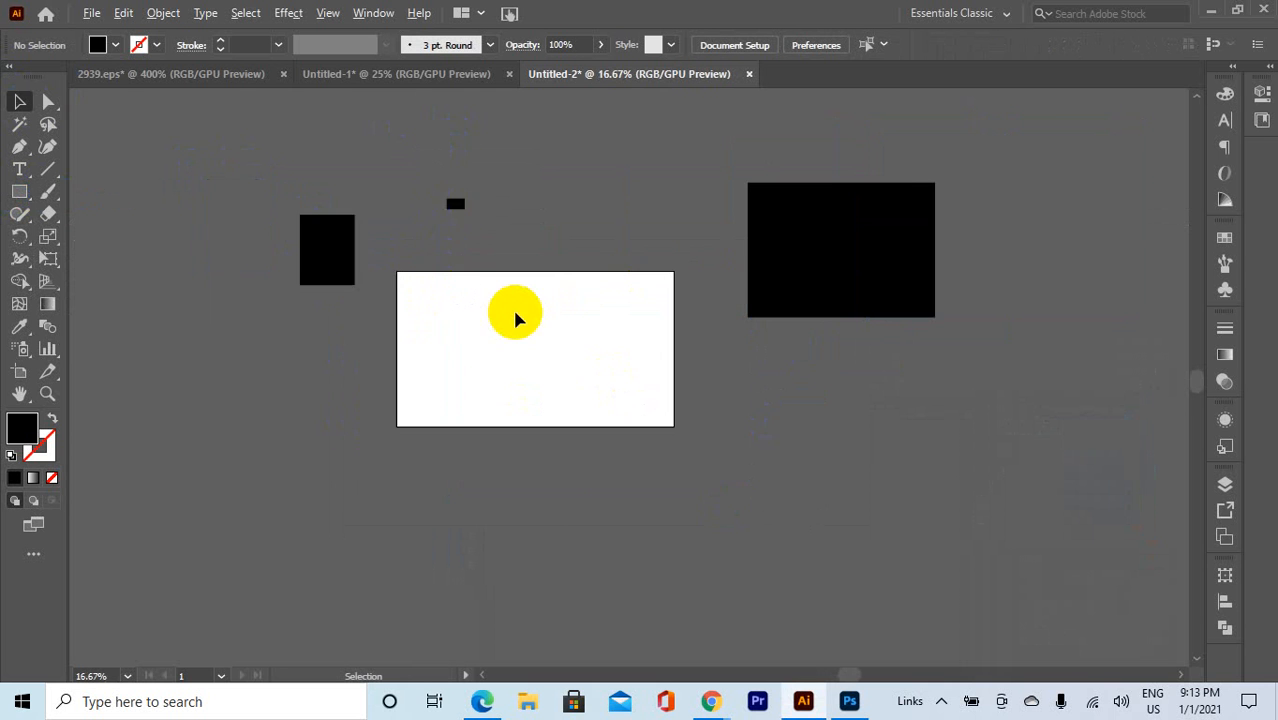
{"action": "scroll", "coordinate": [578, 305], "scroll_direction": "up", "scroll_amount": 2}
{"action": "scroll", "coordinate": [578, 305], "scroll_direction": "down", "scroll_amount": 1}
{"action": "scroll", "coordinate": [365, 300], "scroll_direction": "up", "scroll_amount": 2}
{"action": "scroll", "coordinate": [380, 299], "scroll_direction": "down", "scroll_amount": 1}
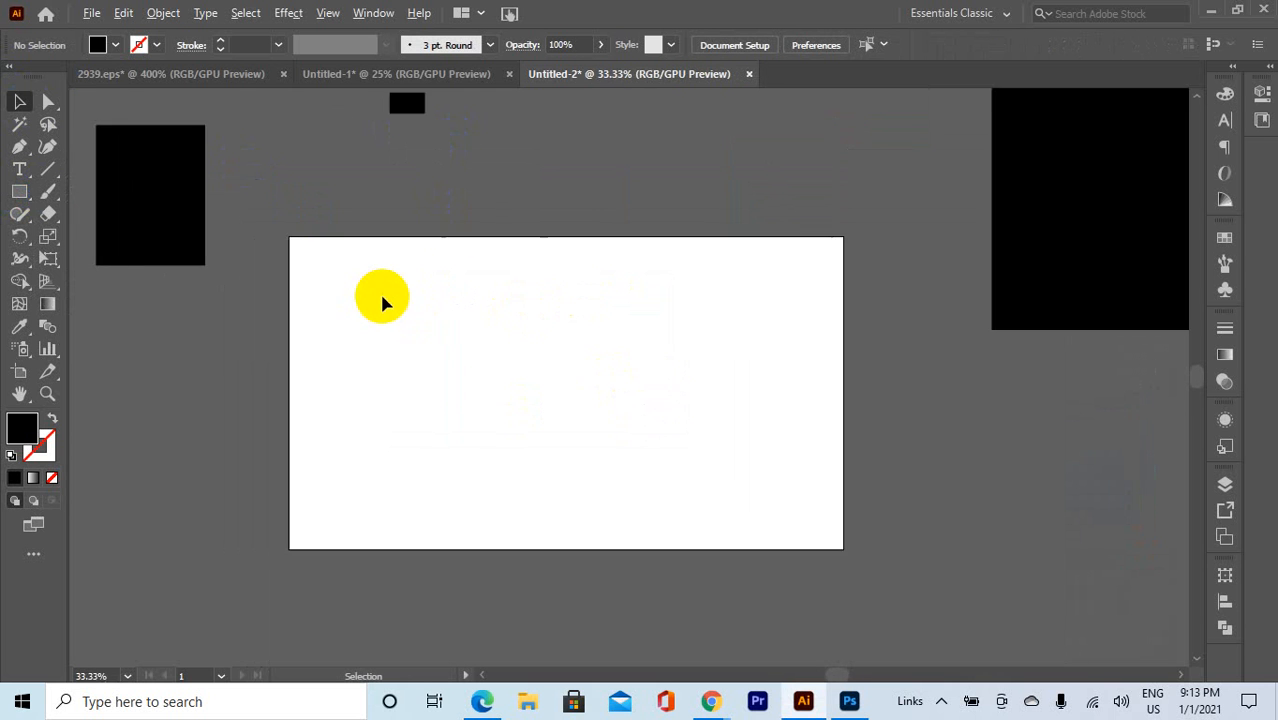
Step: Select all three black rectangles around the artboard and delete them
{"action": "scroll", "coordinate": [576, 290], "scroll_direction": "down", "scroll_amount": 1}
{"action": "scroll", "coordinate": [642, 280], "scroll_direction": "down", "scroll_amount": 1}
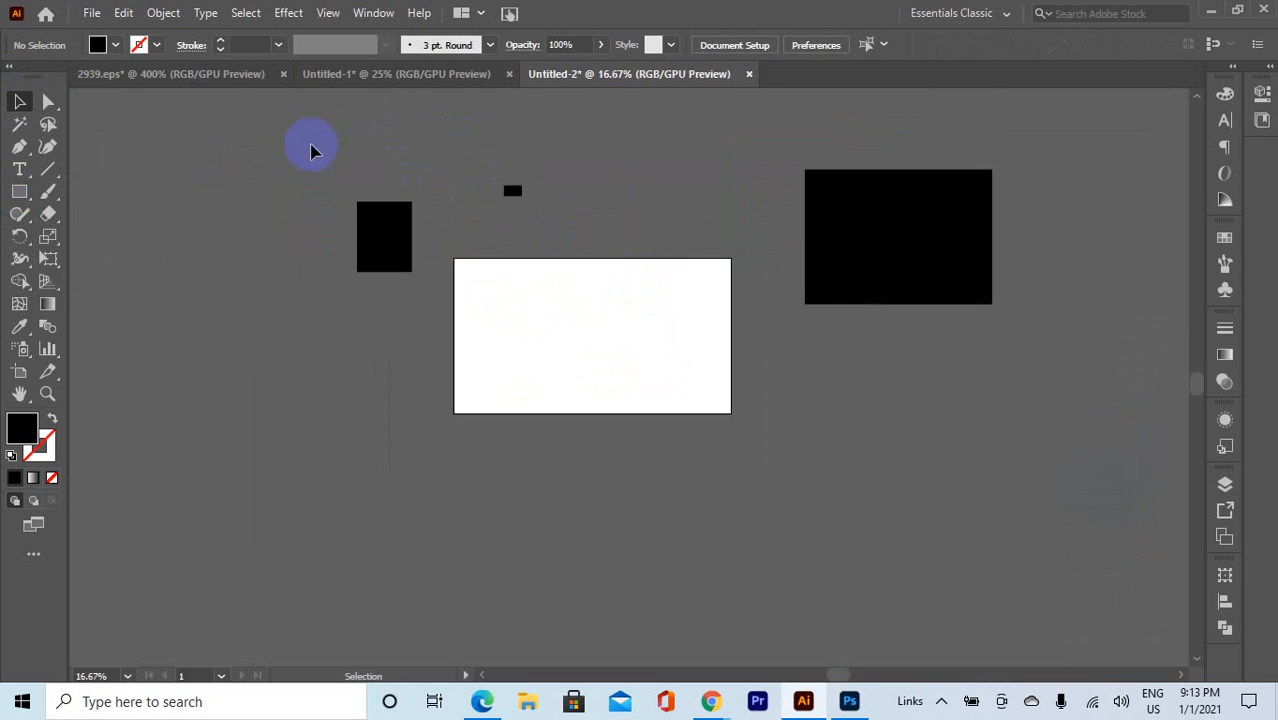
{"action": "left_click_drag", "start_coordinate": [311, 148], "coordinate": [975, 378]}
{"action": "key", "text": "Delete"}
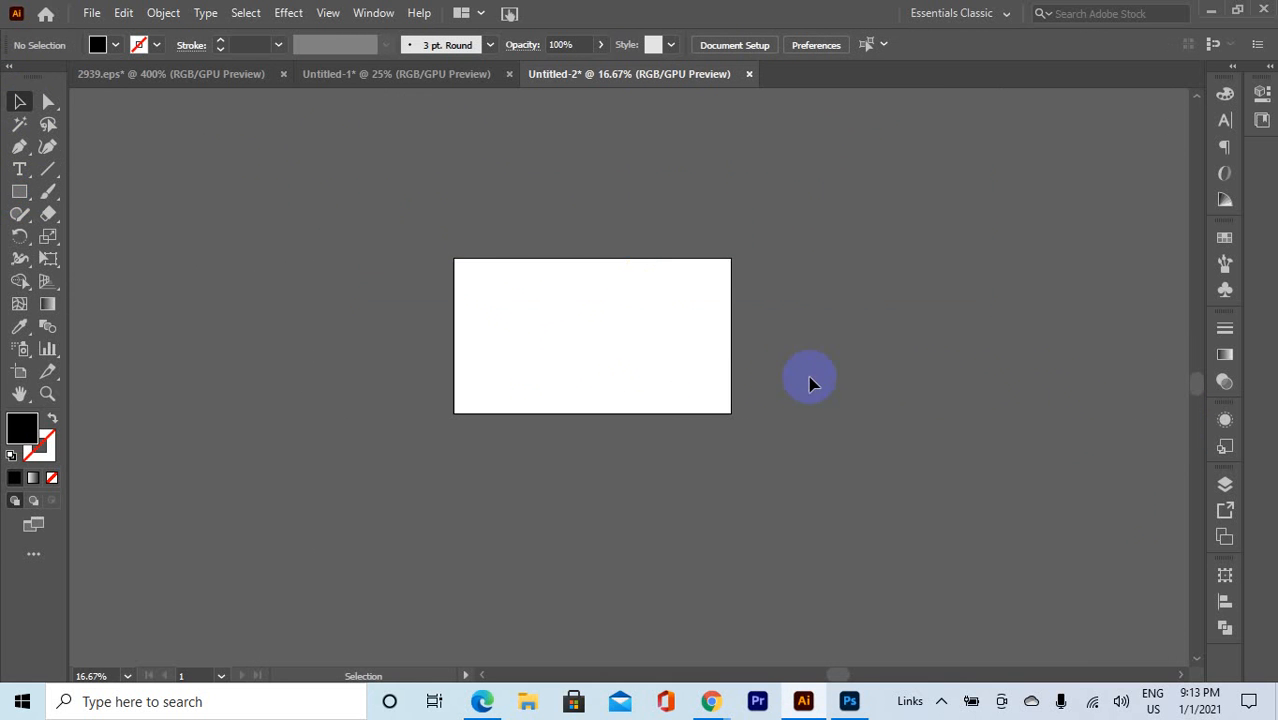
Step: Draw a tall, a wide and a small square black rectangle on the artboard
{"action": "scroll", "coordinate": [594, 337], "scroll_direction": "up", "scroll_amount": 3}
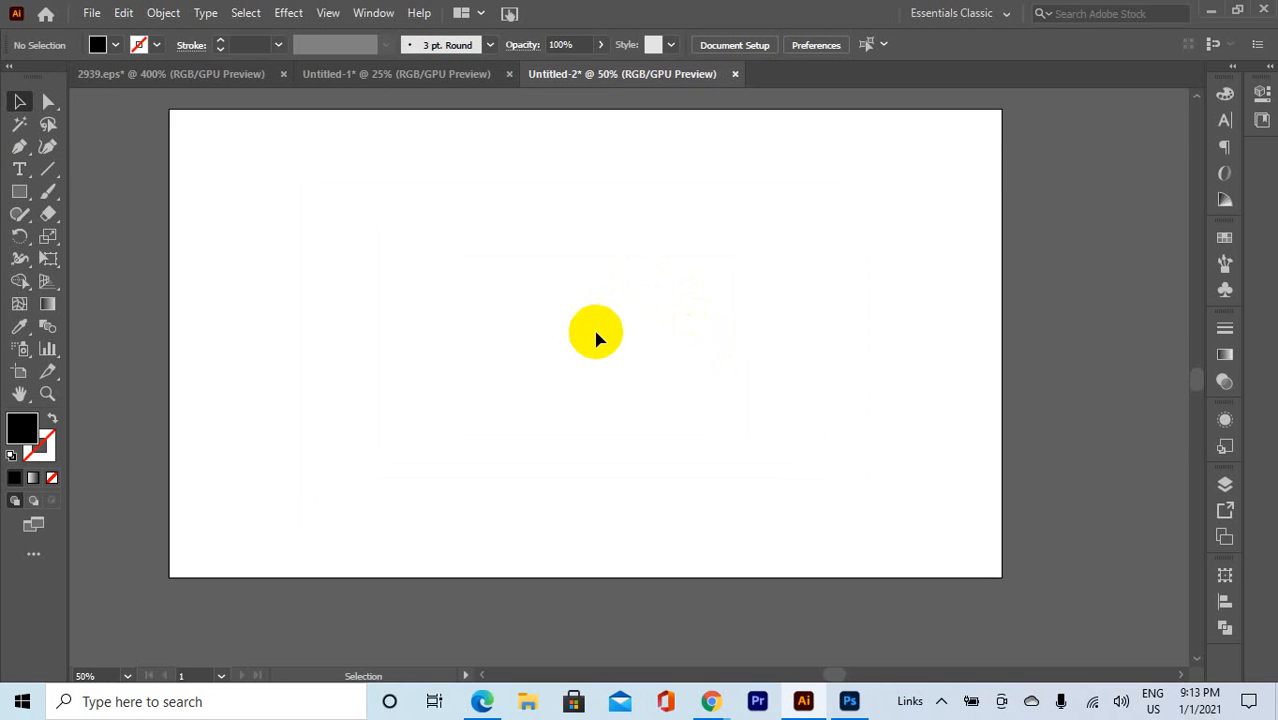
{"action": "scroll", "coordinate": [595, 338], "scroll_direction": "up", "scroll_amount": 1}
{"action": "scroll", "coordinate": [595, 338], "scroll_direction": "down", "scroll_amount": 3}
{"action": "scroll", "coordinate": [627, 364], "scroll_direction": "up", "scroll_amount": 2}
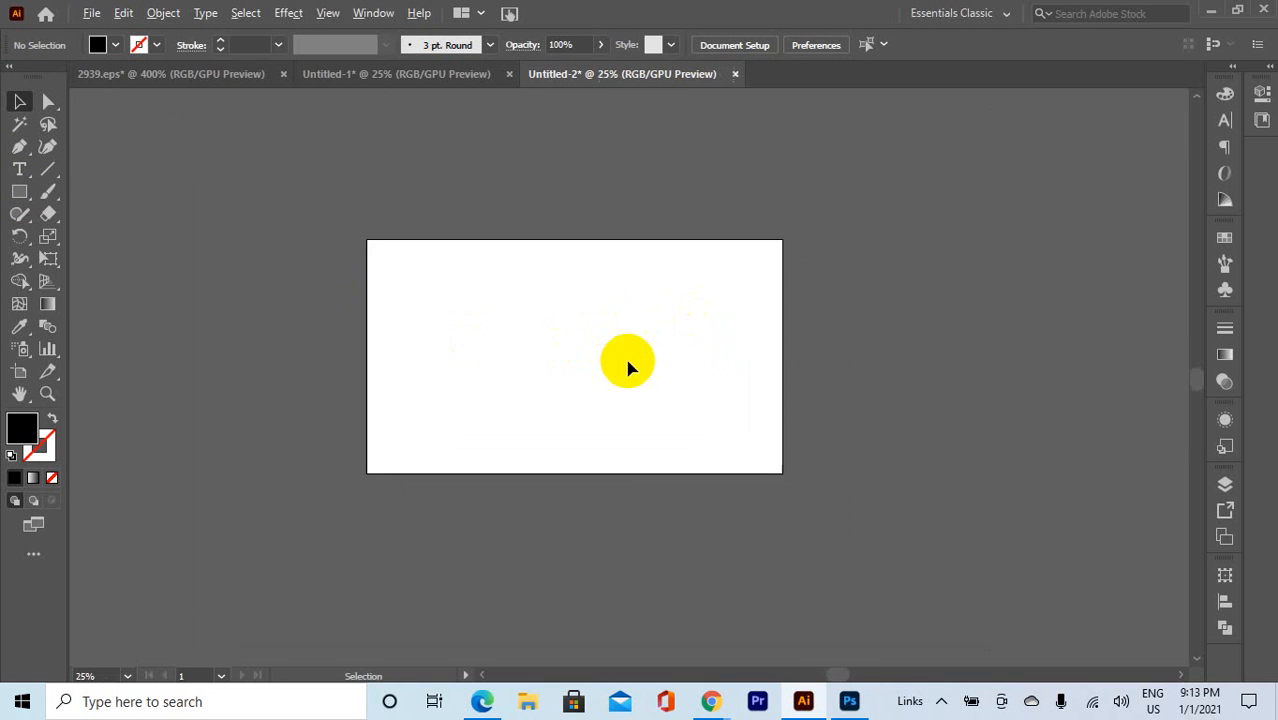
{"action": "left_click", "coordinate": [19, 191]}
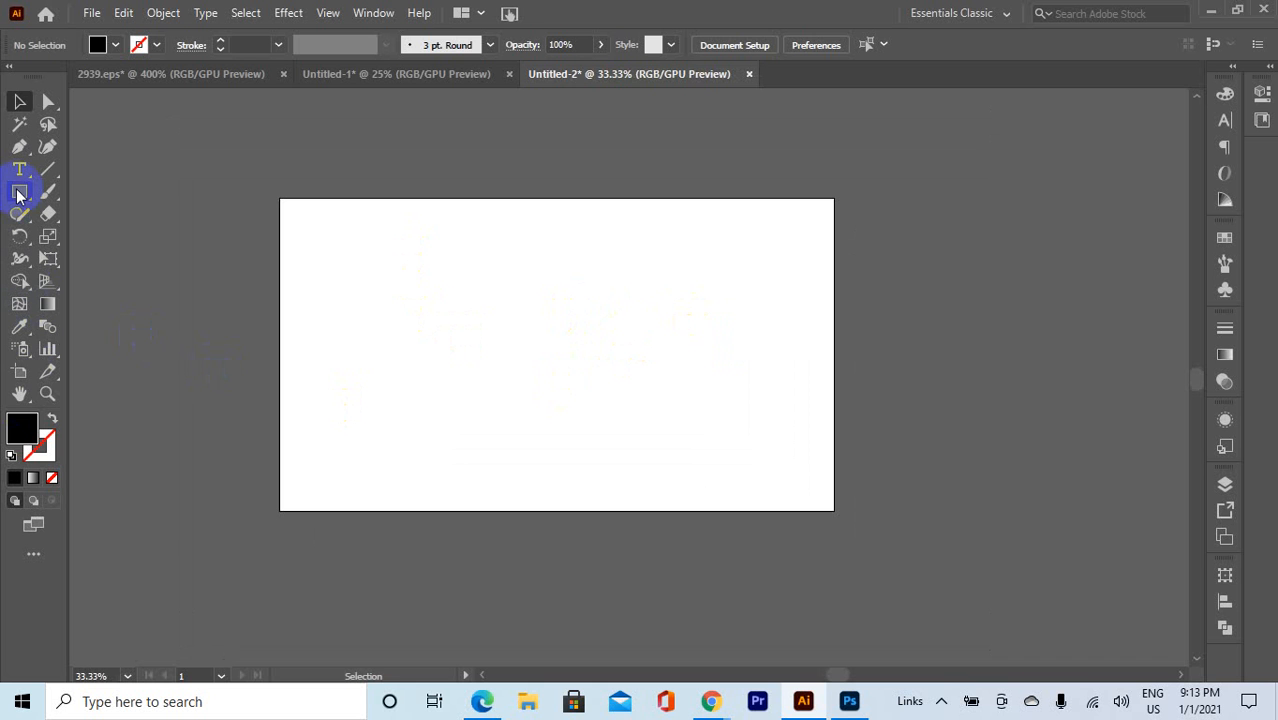
{"action": "left_click_drag", "start_coordinate": [426, 284], "coordinate": [484, 362]}
{"action": "left_click_drag", "start_coordinate": [514, 302], "coordinate": [600, 343]}
{"action": "left_click_drag", "start_coordinate": [634, 247], "coordinate": [646, 259]}
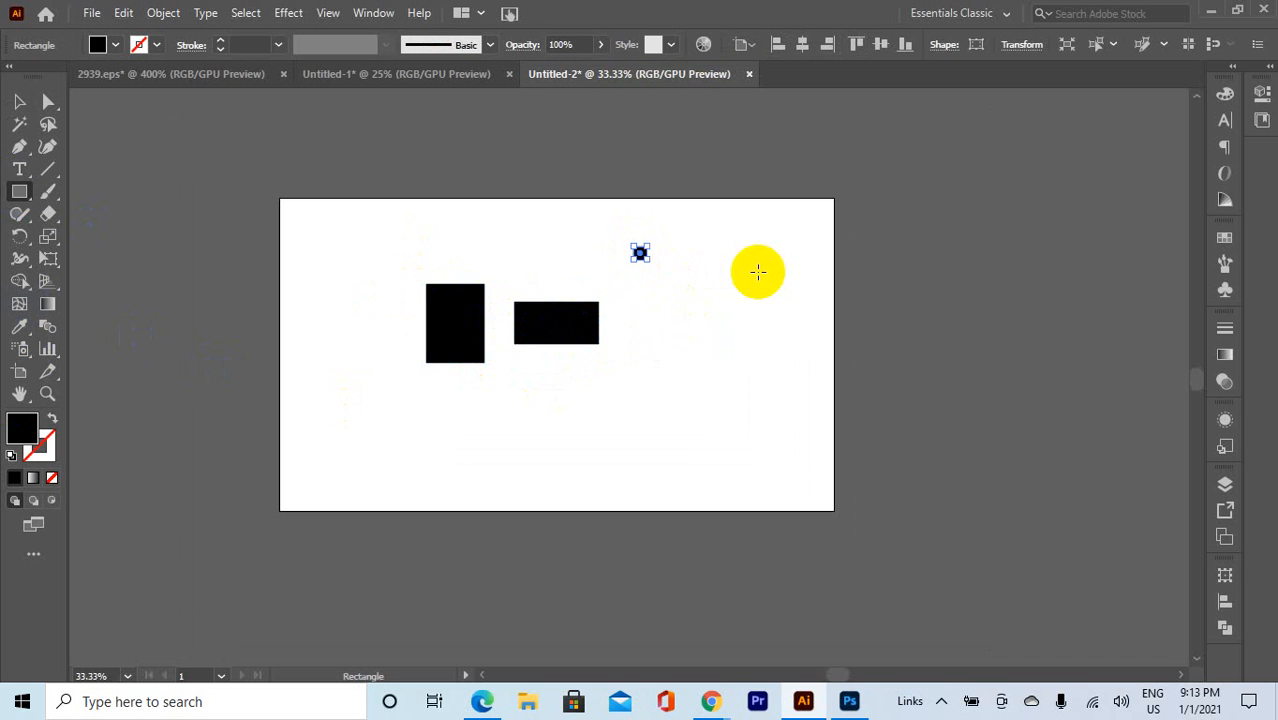
Step: Draw a column of four black upright rectangles in the empty area to the right of the artboard
{"action": "mouse_move", "coordinate": [942, 153]}
{"action": "left_mouse_down"}
{"action": "mouse_move", "coordinate": [973, 205]}
{"action": "mouse_move", "coordinate": [979, 294]}
{"action": "mouse_move", "coordinate": [992, 308]}
{"action": "left_mouse_up"}
{"action": "left_click_drag", "start_coordinate": [952, 355], "coordinate": [1003, 449]}
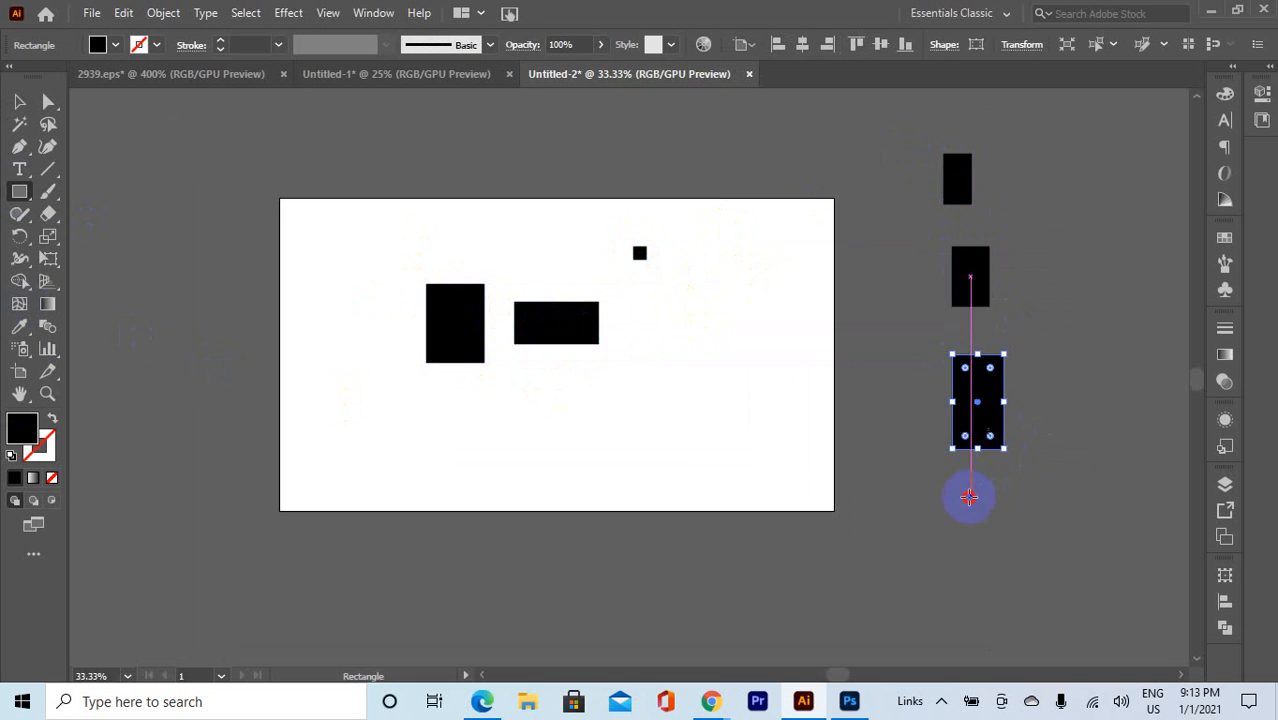
{"action": "left_click_drag", "start_coordinate": [970, 497], "coordinate": [1006, 561]}
Step: Move the third rectangle of the outer column onto the artboard near its right edge and deselect it
{"action": "left_click", "coordinate": [19, 101]}
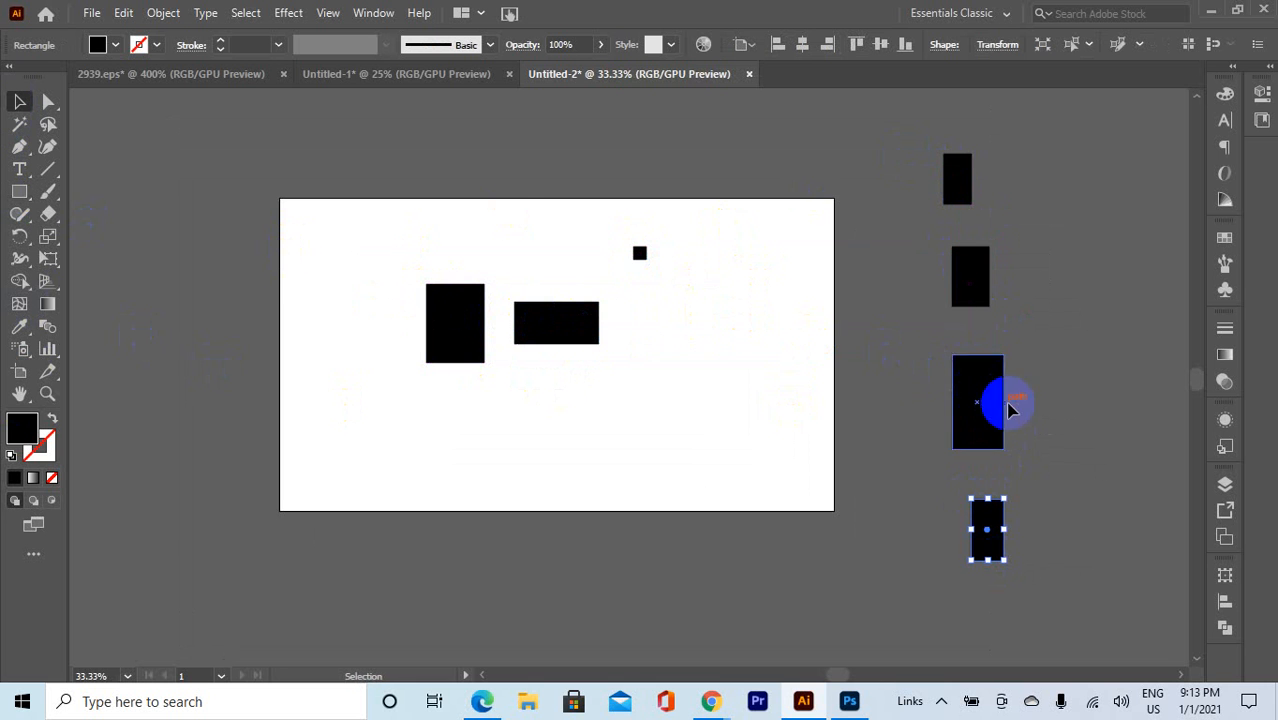
{"action": "left_click_drag", "start_coordinate": [1005, 398], "coordinate": [787, 382]}
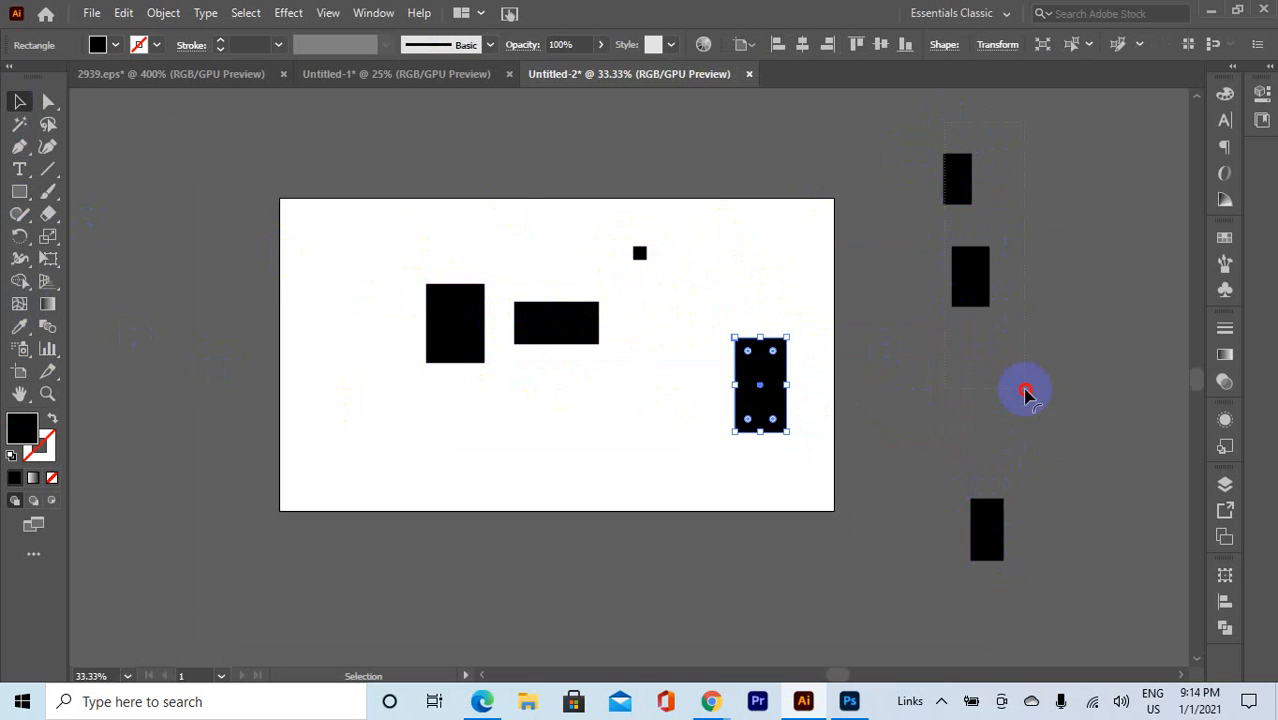
{"action": "left_click_drag", "start_coordinate": [1026, 393], "coordinate": [1086, 556]}
{"action": "left_click", "coordinate": [848, 300]}
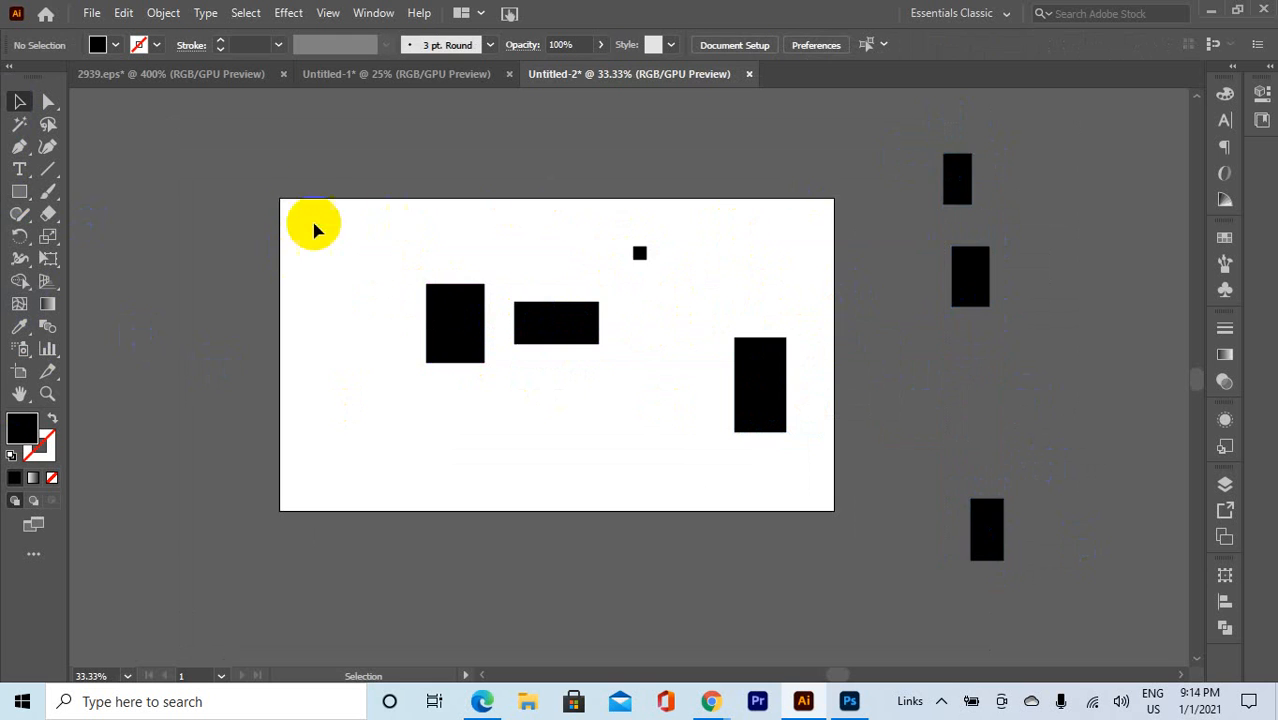
Step: Select every rectangle on and around the artboard and delete them all
{"action": "scroll", "coordinate": [317, 170], "scroll_direction": "up", "scroll_amount": 3}
{"action": "scroll", "coordinate": [240, 142], "scroll_direction": "down", "scroll_amount": 2}
{"action": "key", "text": "ctrl+a"}
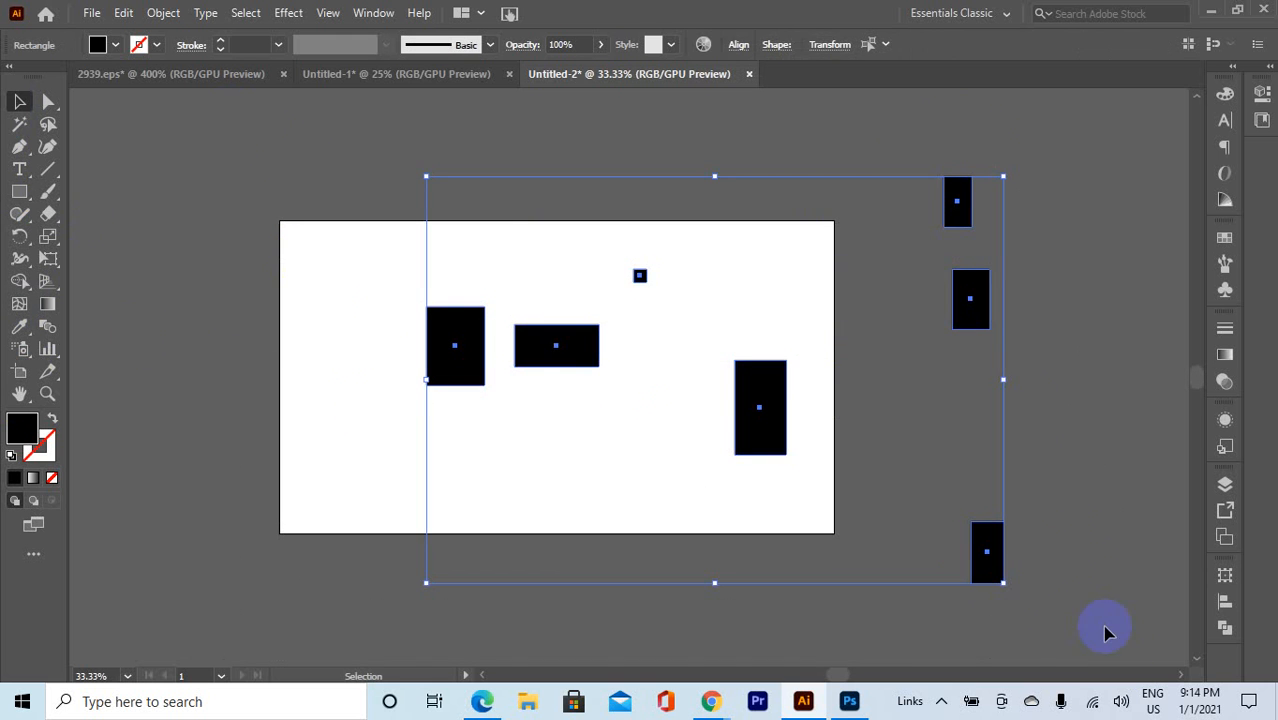
{"action": "key", "text": "Delete"}
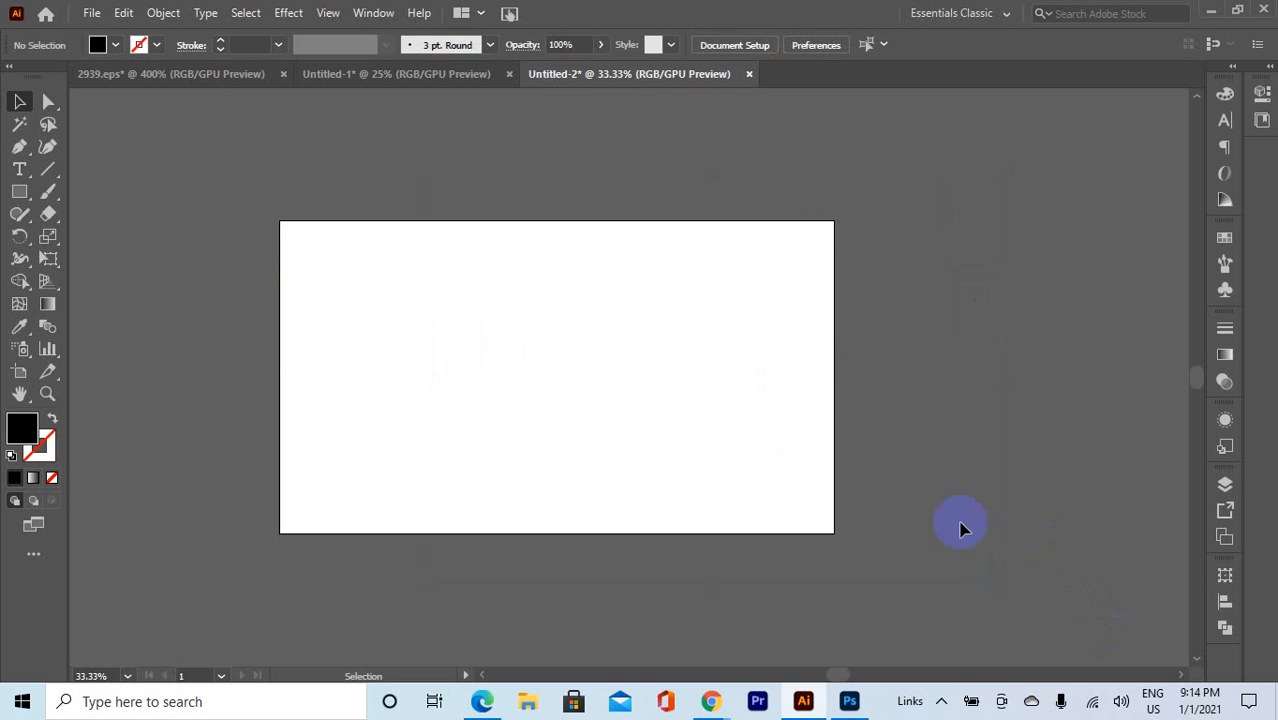
{"action": "scroll", "coordinate": [845, 495], "scroll_direction": "down", "scroll_amount": 1, "text": "alt"}
{"action": "scroll", "coordinate": [779, 470], "scroll_direction": "up", "scroll_amount": 1, "text": "alt"}
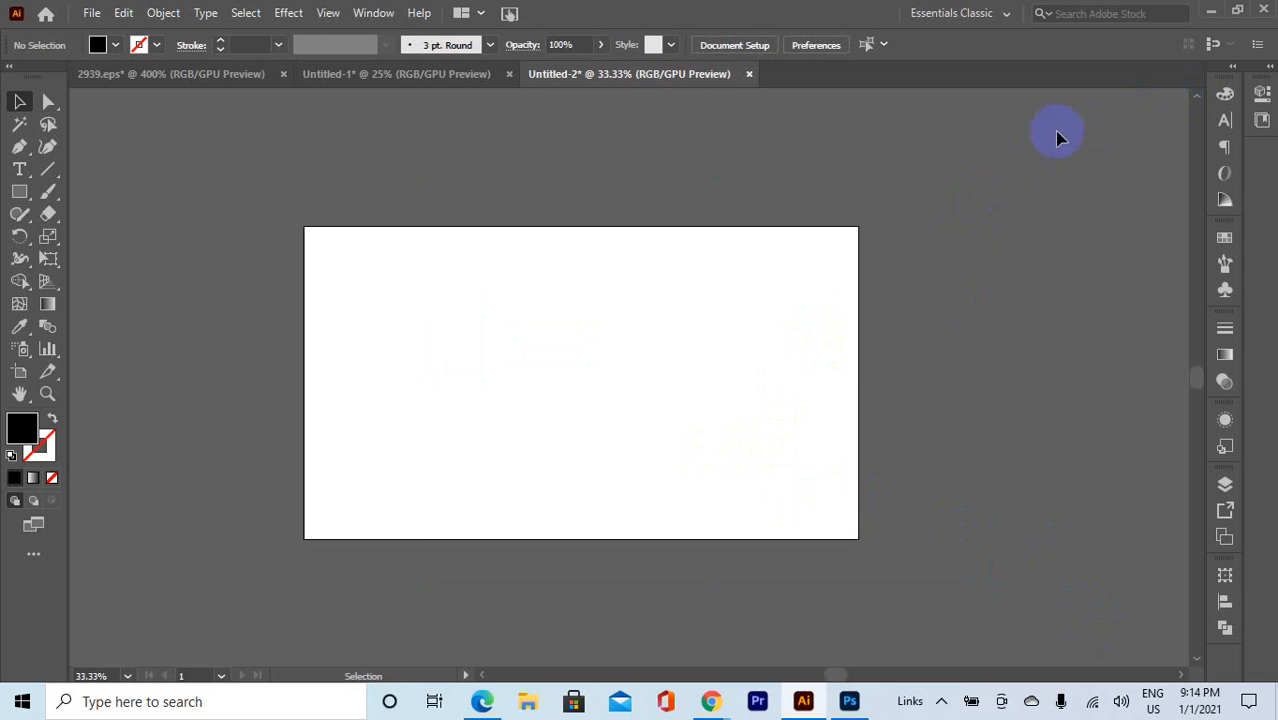
Step: Close the Untitled-2 document without saving and show the 2939.eps document
{"action": "left_click", "coordinate": [749, 74]}
{"action": "left_click", "coordinate": [731, 375]}
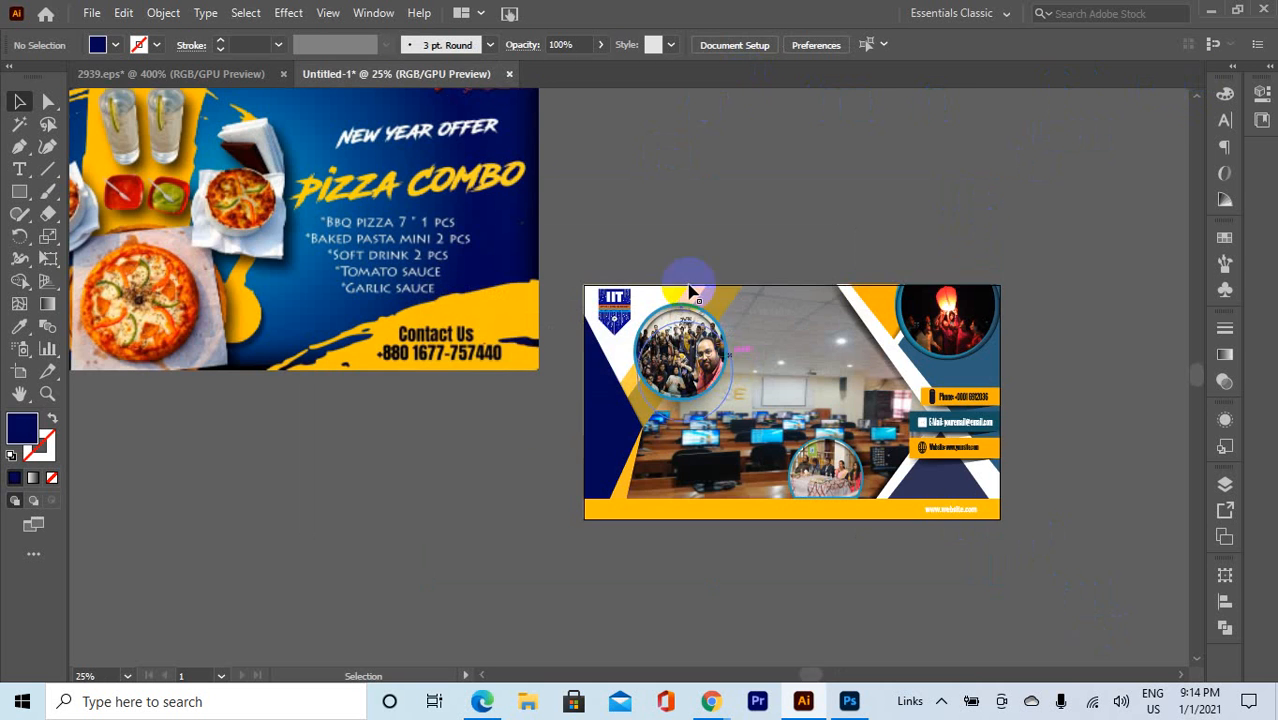
{"action": "left_click", "coordinate": [210, 75]}
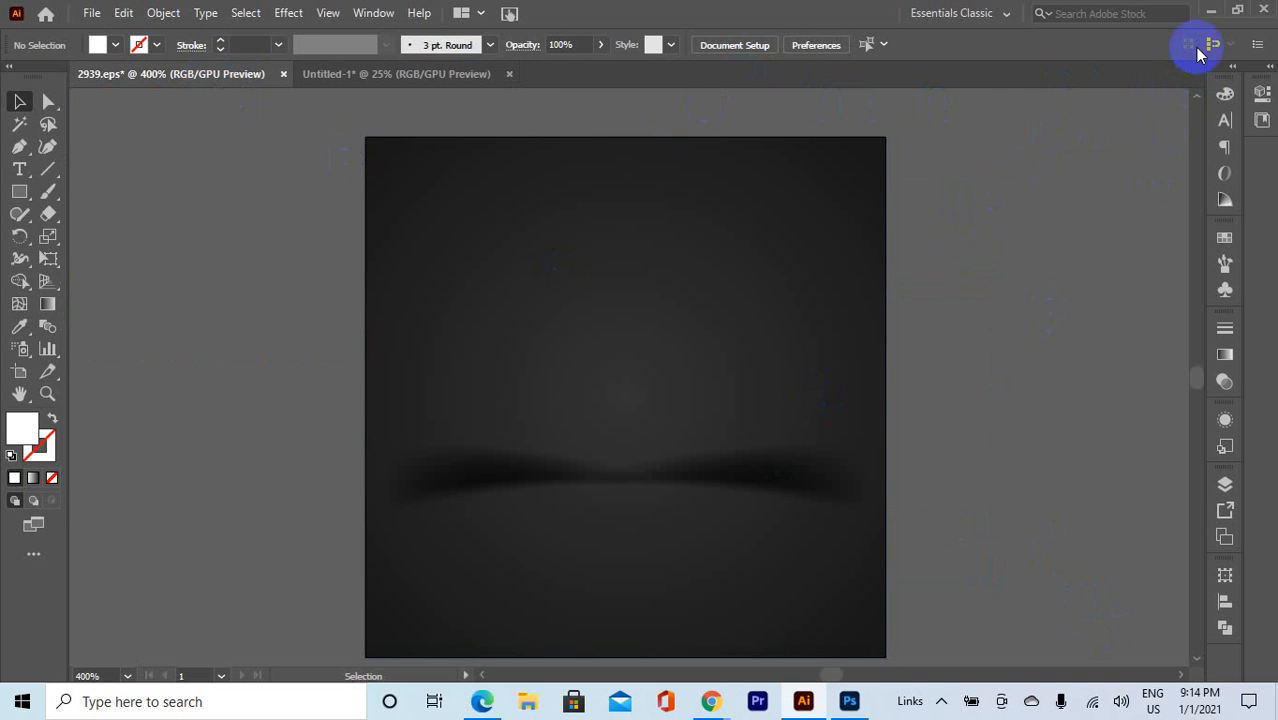
Step: Switch to Photoshop and draw a dark rectangle of about 403 × 314 px on the canvas
{"action": "left_click", "coordinate": [1210, 14]}
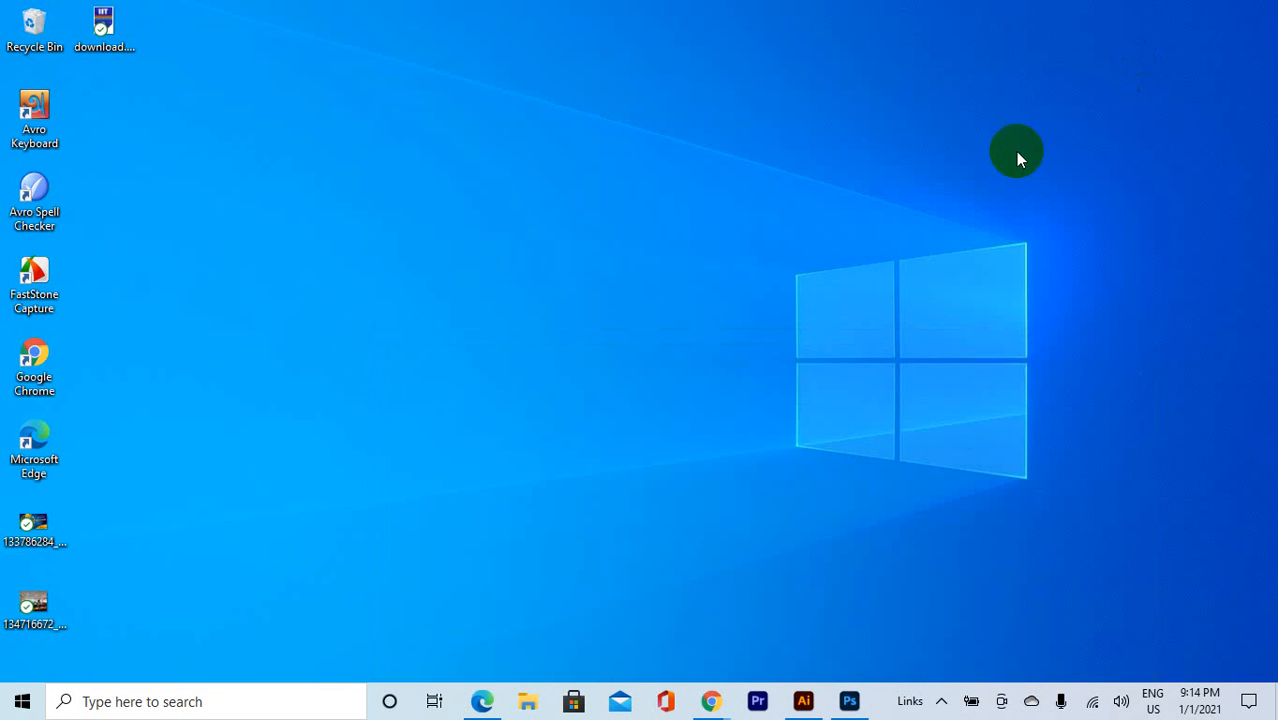
{"action": "left_click", "coordinate": [849, 700]}
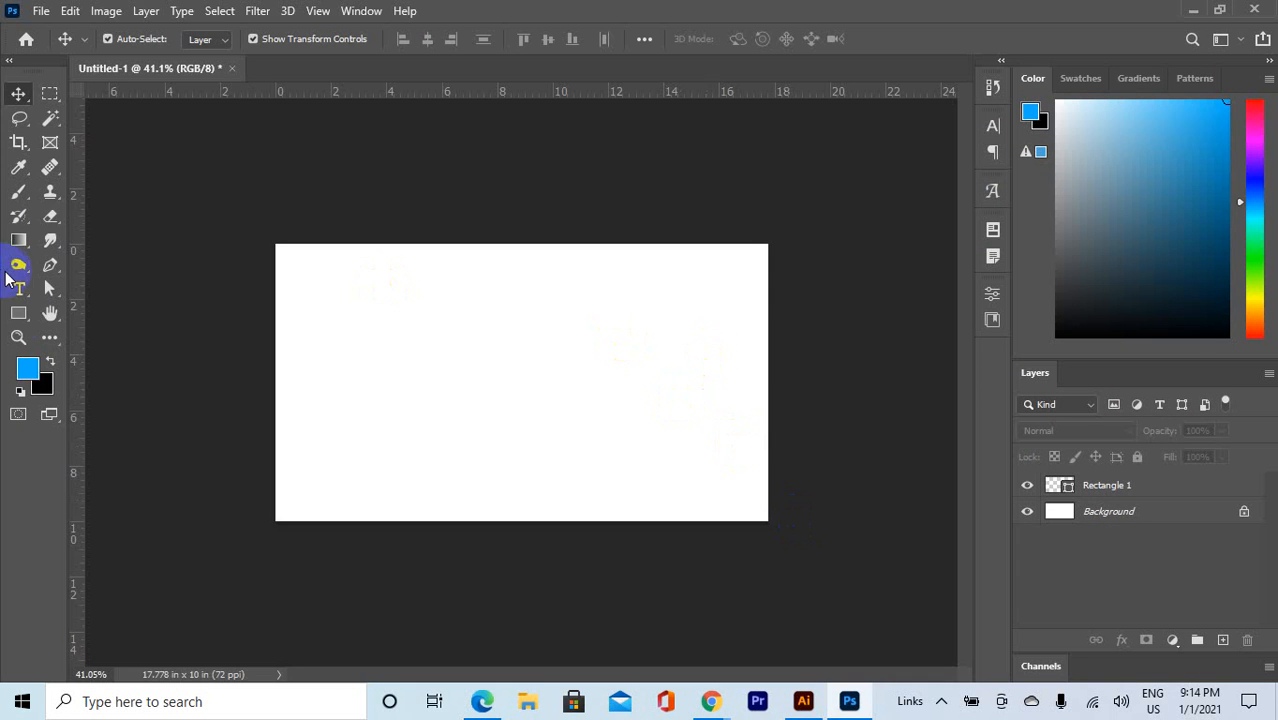
{"action": "left_click", "coordinate": [18, 313]}
{"action": "left_click_drag", "start_coordinate": [485, 328], "coordinate": [640, 446]}
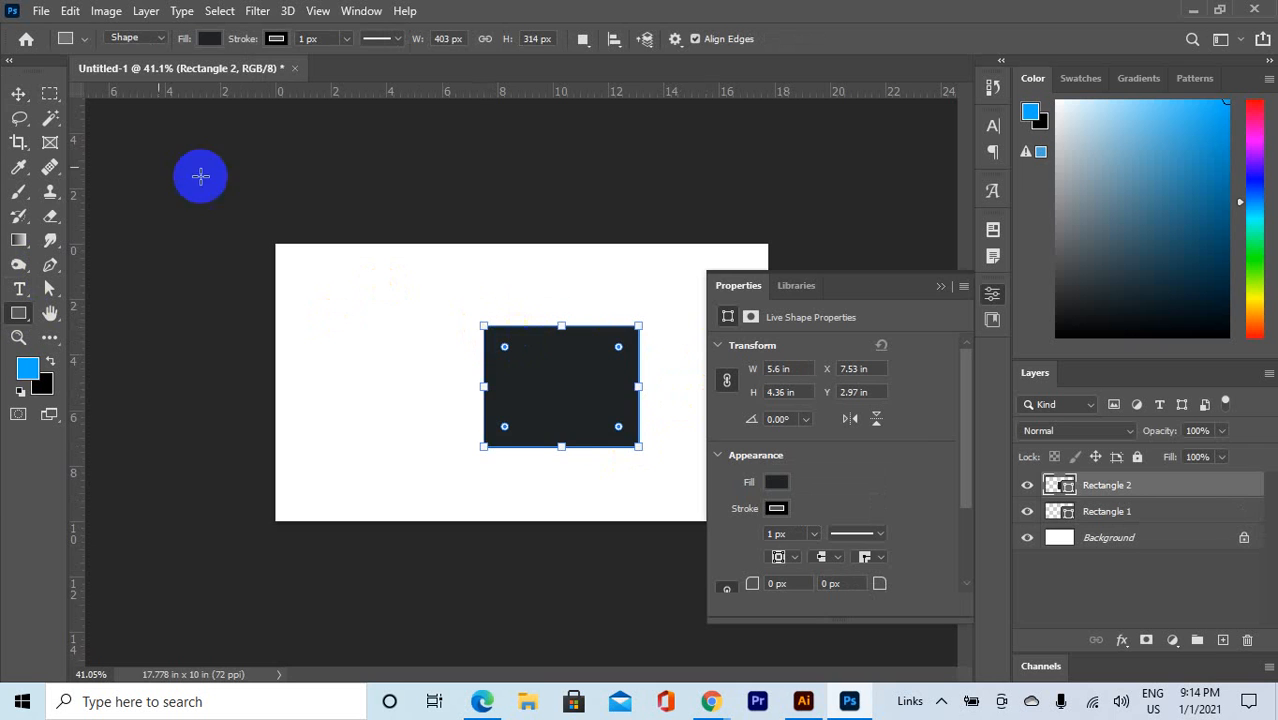
Step: Move the new dark rectangle off the canvas above its upper edge and collapse the shape properties
{"action": "left_click", "coordinate": [18, 93]}
{"action": "left_click_drag", "start_coordinate": [512, 376], "coordinate": [645, 137]}
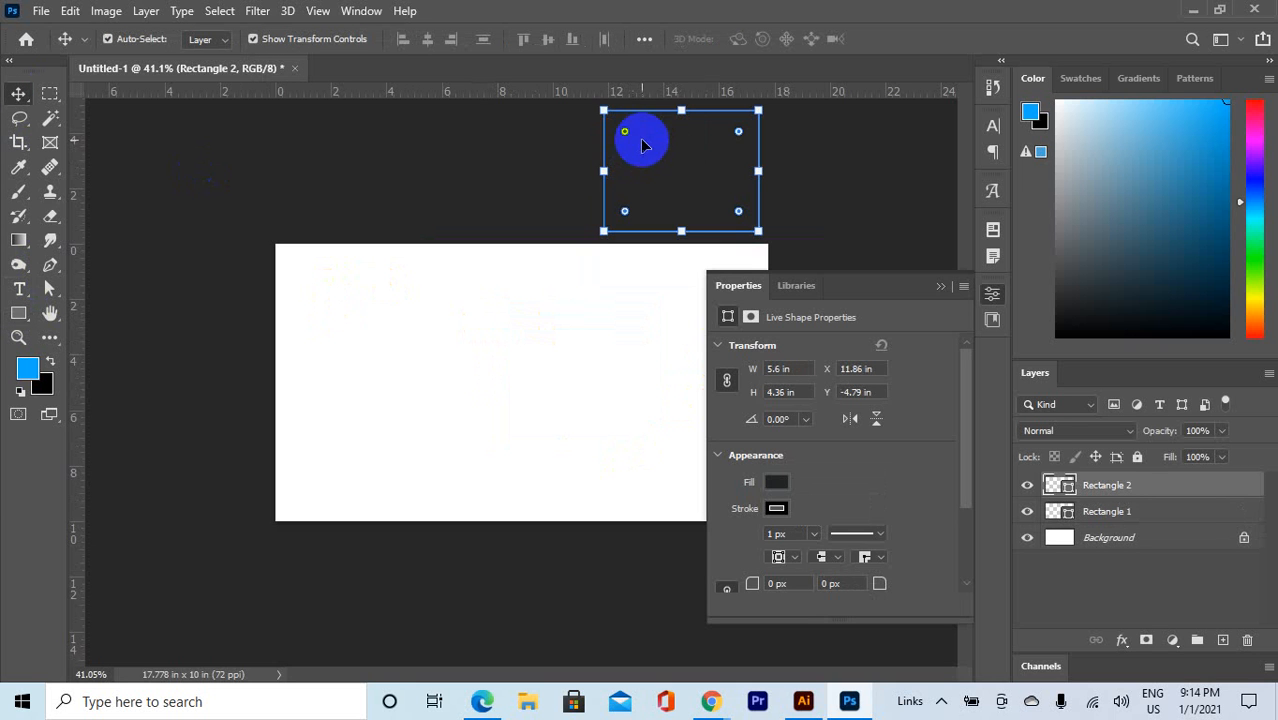
{"action": "left_click", "coordinate": [940, 287]}
Step: Select both off-canvas rectangles above the canvas and delete them
{"action": "scroll", "coordinate": [729, 250], "scroll_direction": "down", "scroll_amount": 1}
{"action": "scroll", "coordinate": [729, 250], "scroll_direction": "up", "scroll_amount": 2}
{"action": "left_click_drag", "start_coordinate": [703, 189], "coordinate": [604, 392]}
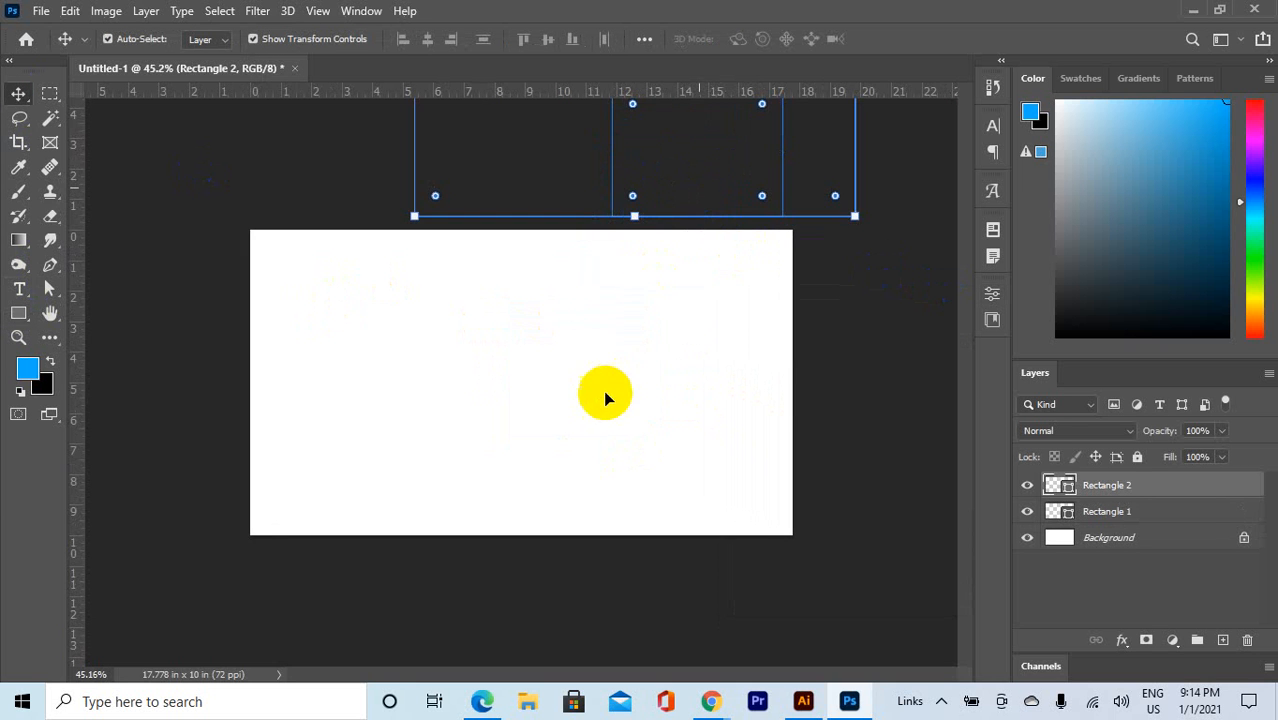
{"action": "left_click_drag", "start_coordinate": [683, 204], "coordinate": [610, 384]}
{"action": "key", "text": "Delete"}
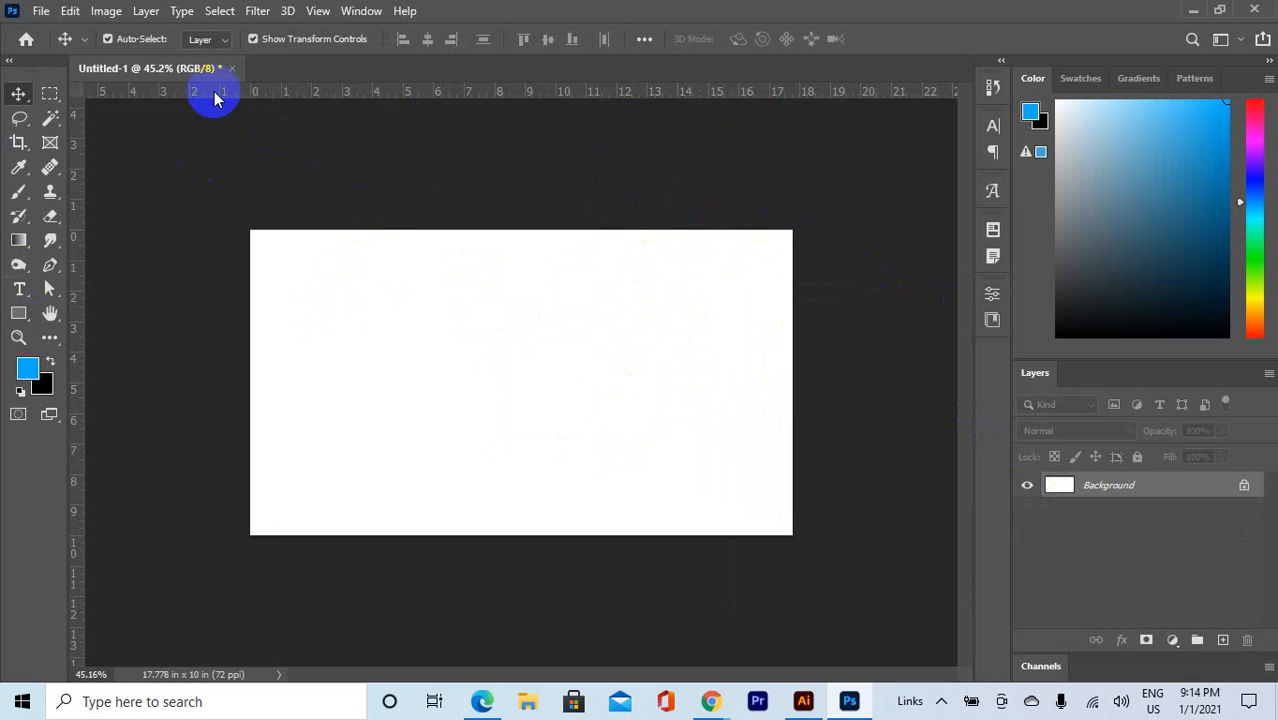
Step: Bring up Illustrator, minimize its window, and close the Untitled-1 document in Photoshop without saving
{"action": "left_click", "coordinate": [803, 700]}
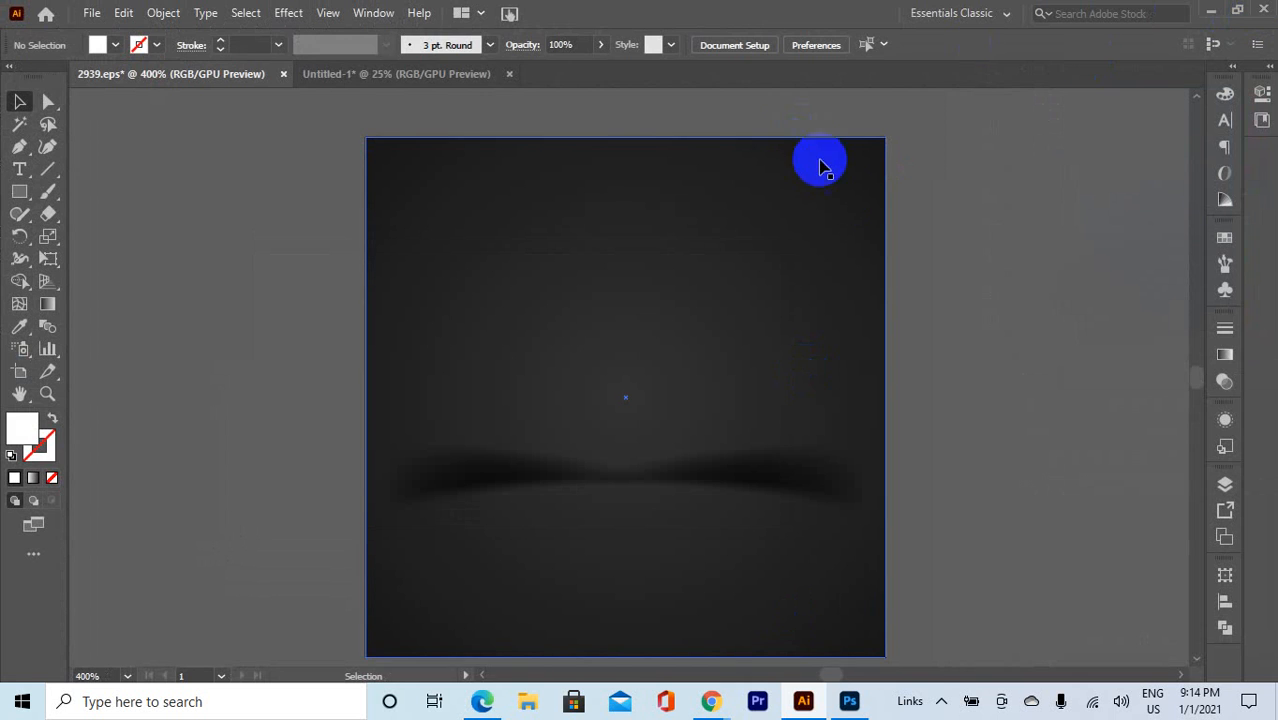
{"action": "left_click", "coordinate": [1210, 12]}
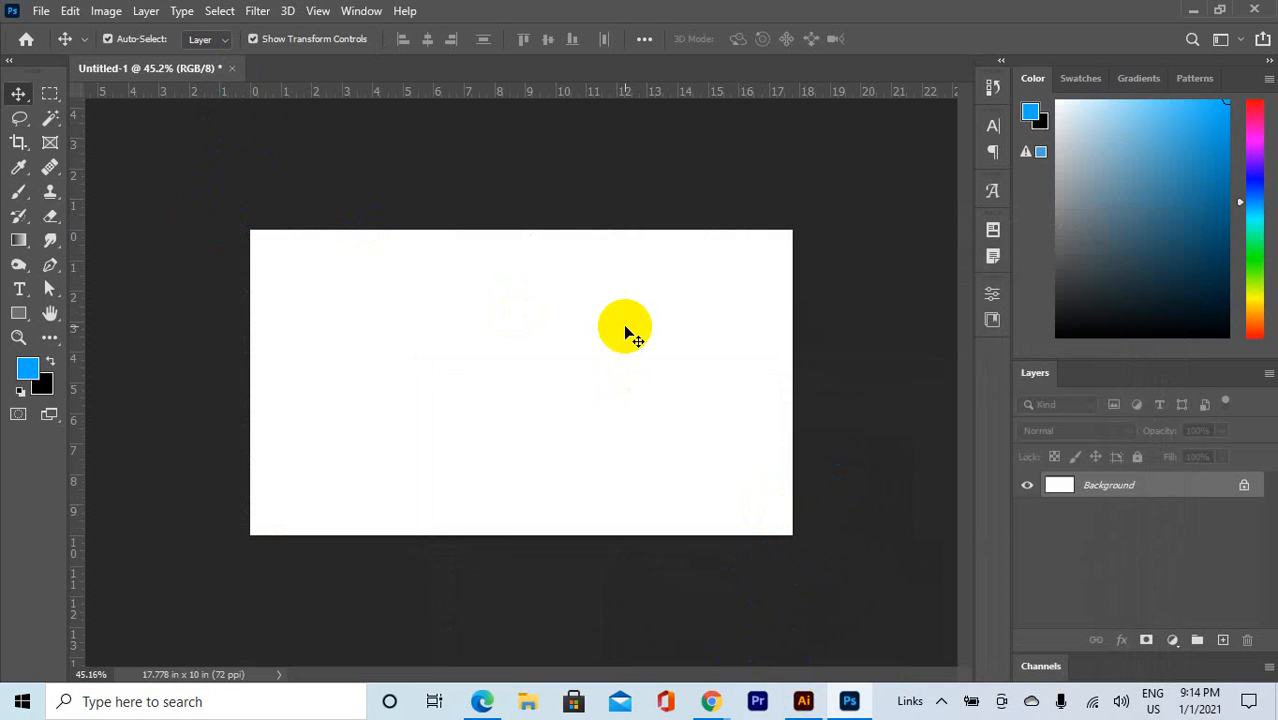
{"action": "left_click", "coordinate": [234, 68]}
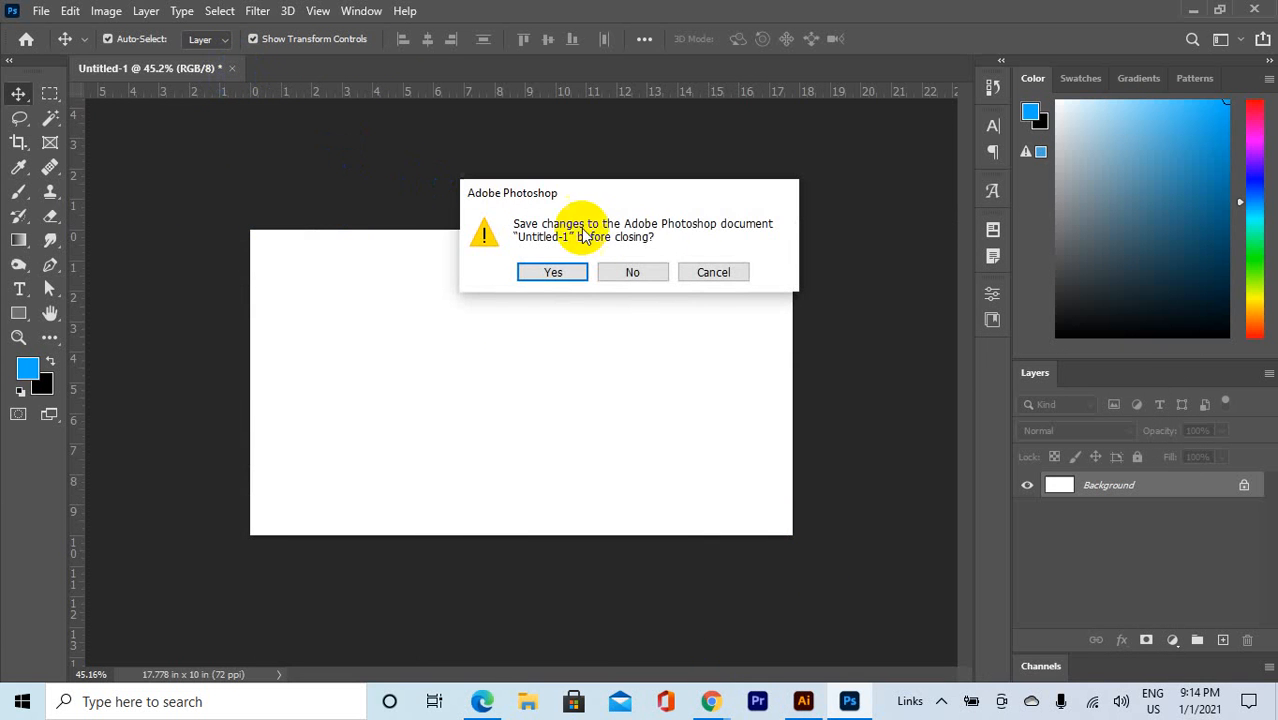
{"action": "left_click", "coordinate": [633, 271]}
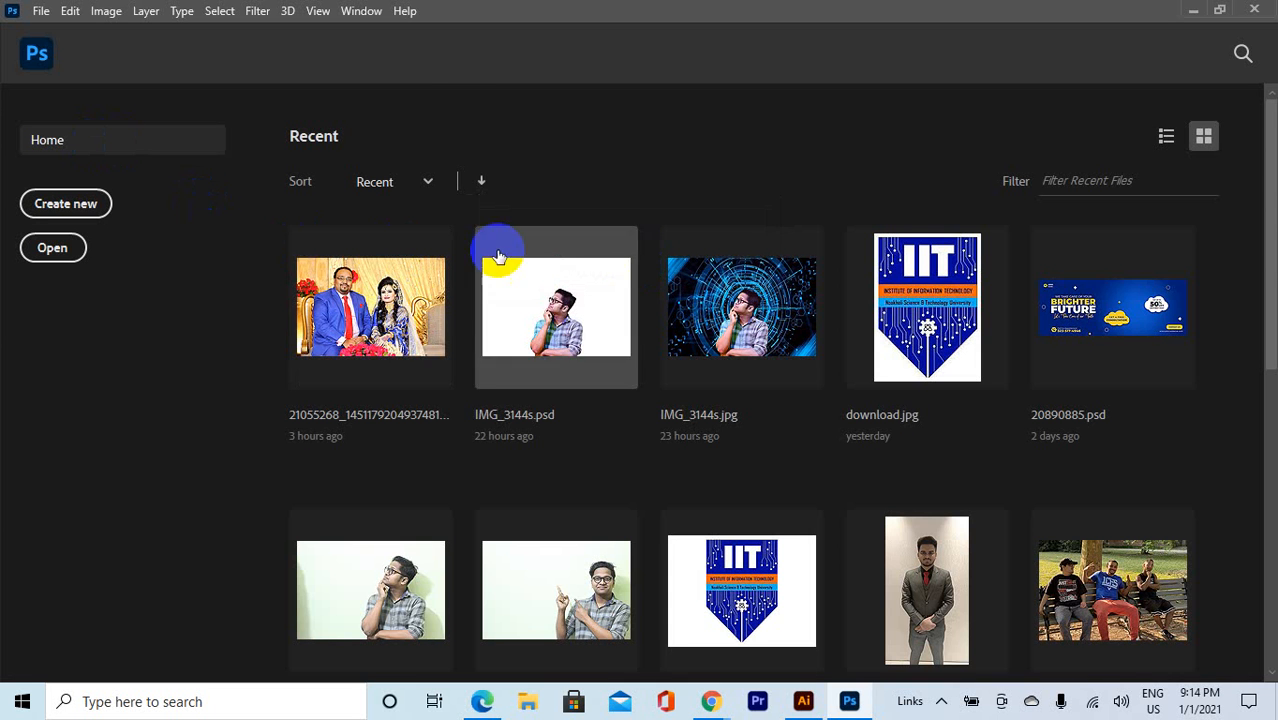
Step: Start a new Photoshop document and name it First Class
{"action": "scroll", "coordinate": [542, 265], "scroll_direction": "down", "scroll_amount": 5}
{"action": "scroll", "coordinate": [955, 480], "scroll_direction": "up", "scroll_amount": 5}
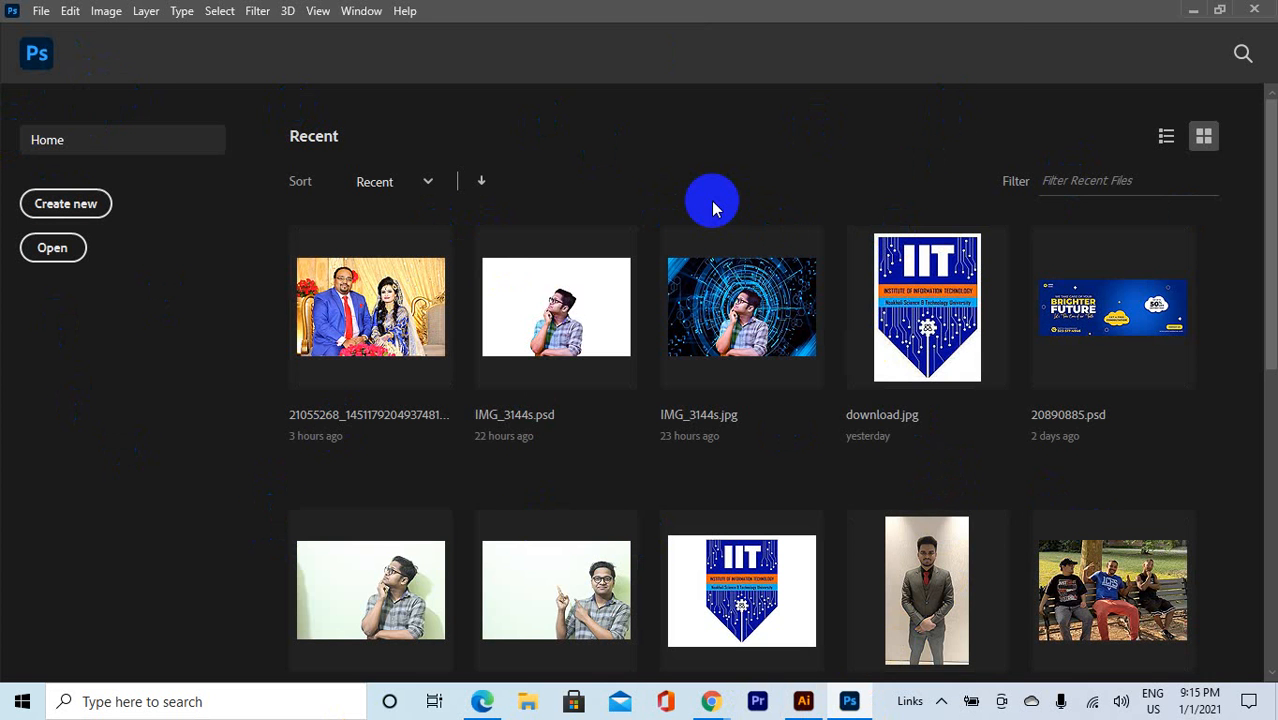
{"action": "scroll", "coordinate": [593, 361], "scroll_direction": "down", "scroll_amount": 6}
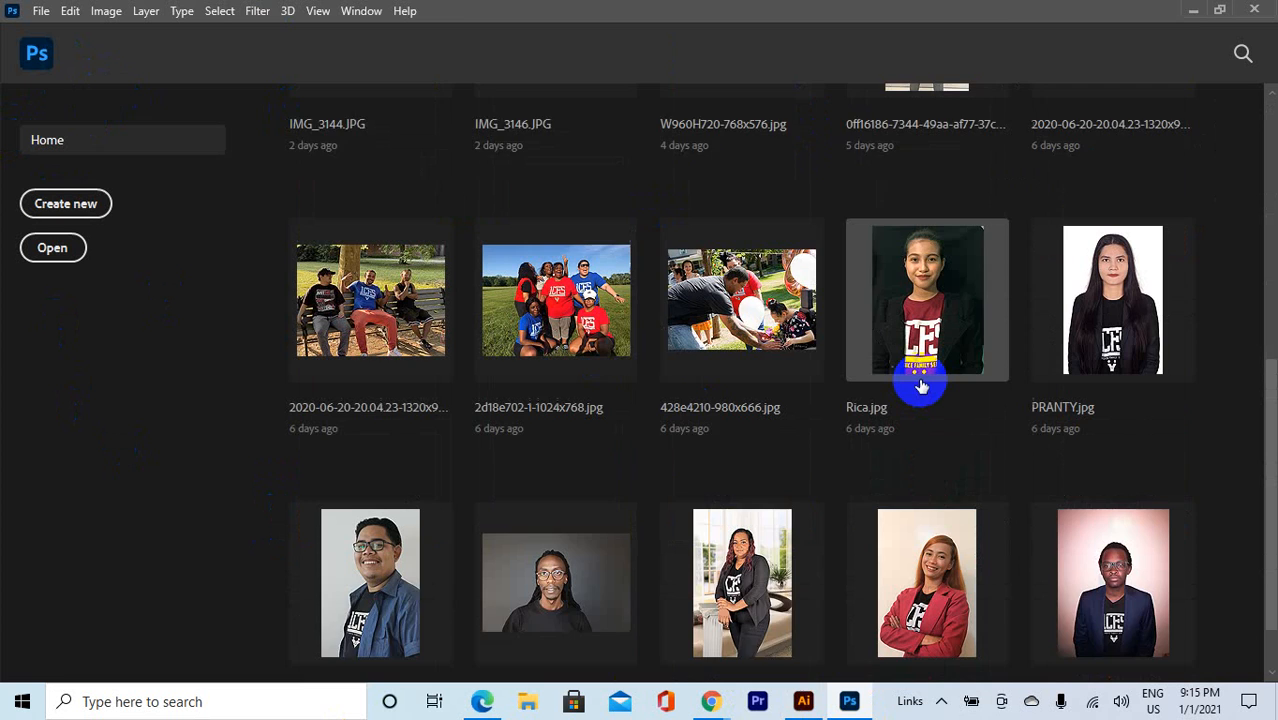
{"action": "scroll", "coordinate": [921, 386], "scroll_direction": "up", "scroll_amount": 2}
{"action": "scroll", "coordinate": [855, 381], "scroll_direction": "up", "scroll_amount": 2}
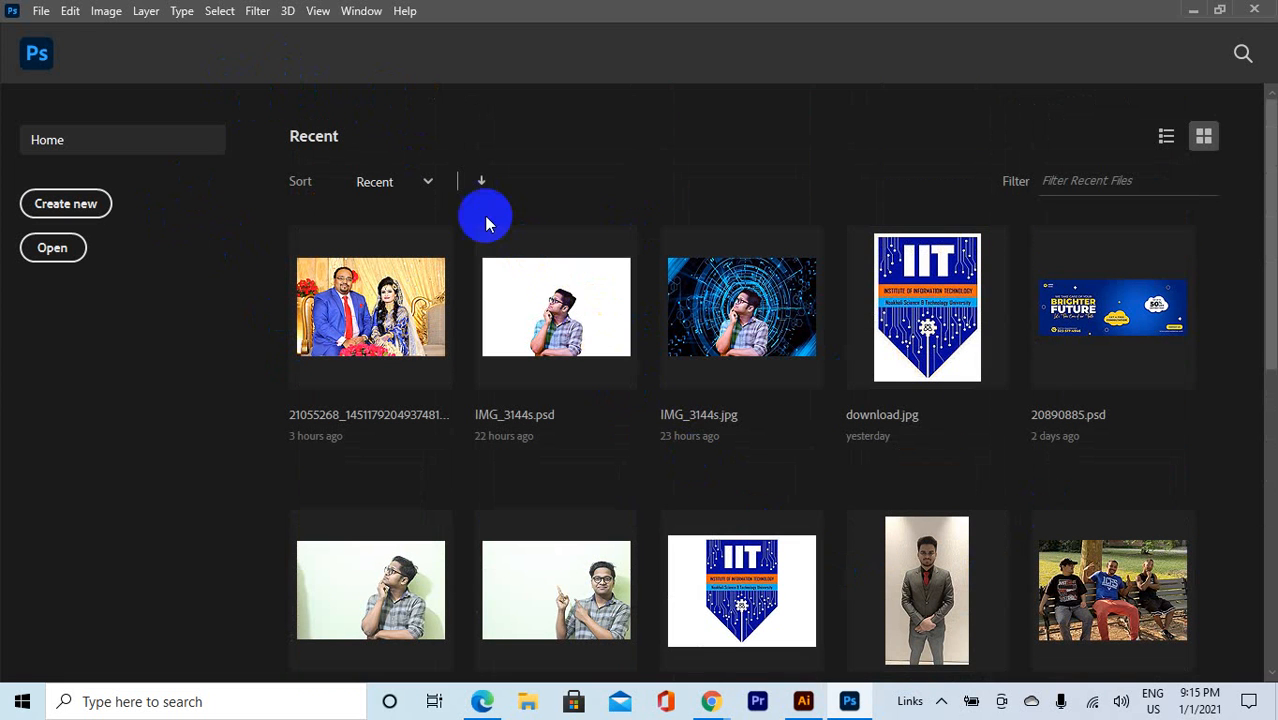
{"action": "left_click", "coordinate": [41, 12]}
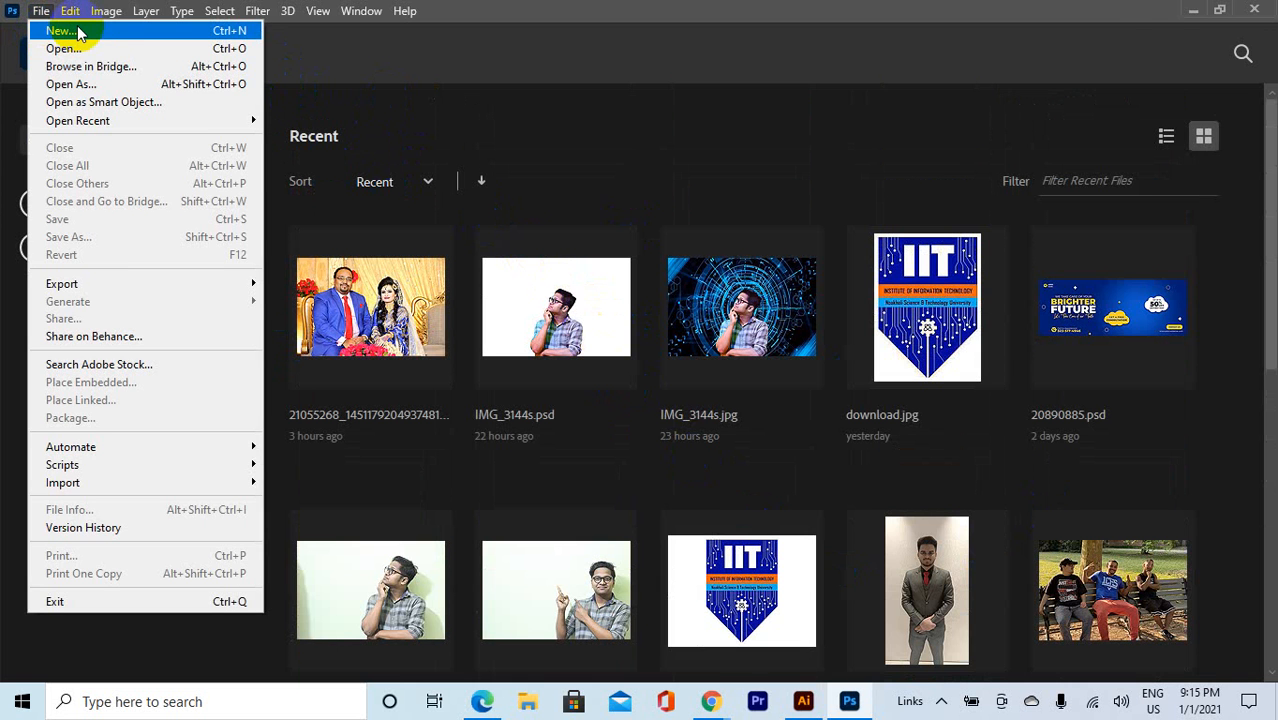
{"action": "left_click", "coordinate": [62, 31]}
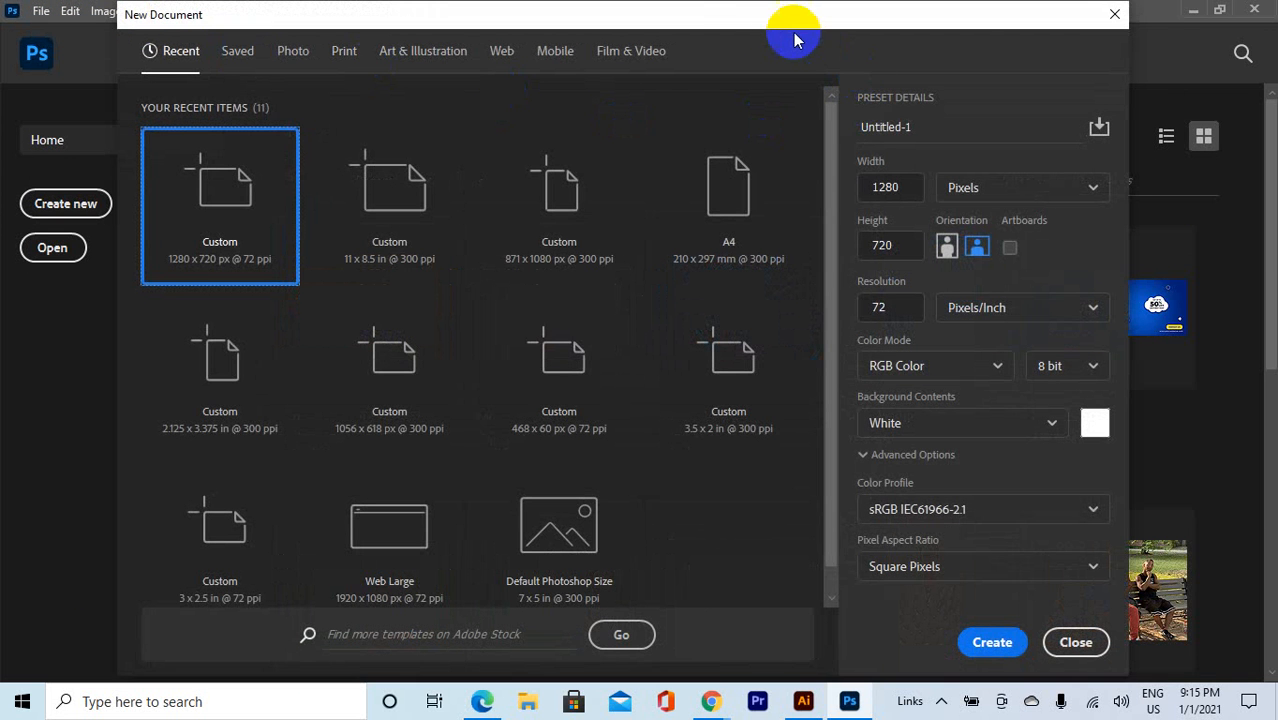
{"action": "left_click_drag", "start_coordinate": [784, 29], "coordinate": [787, 29]}
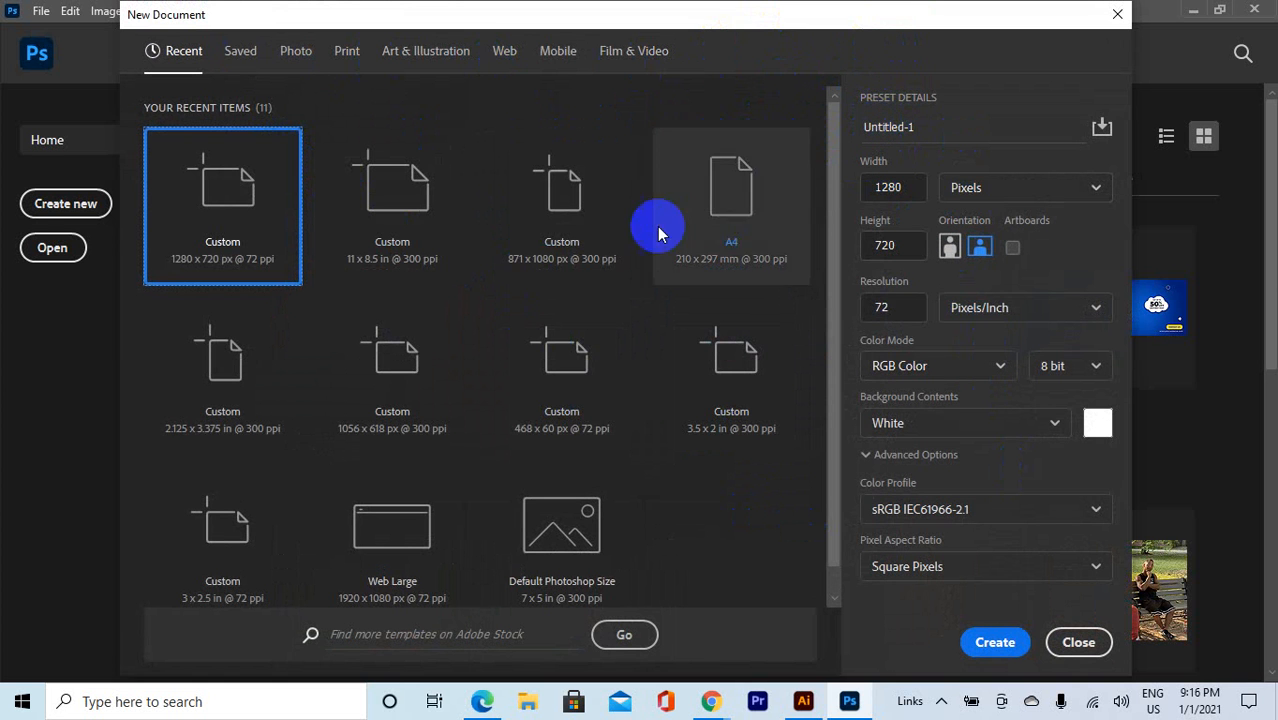
{"action": "left_click", "coordinate": [903, 128]}
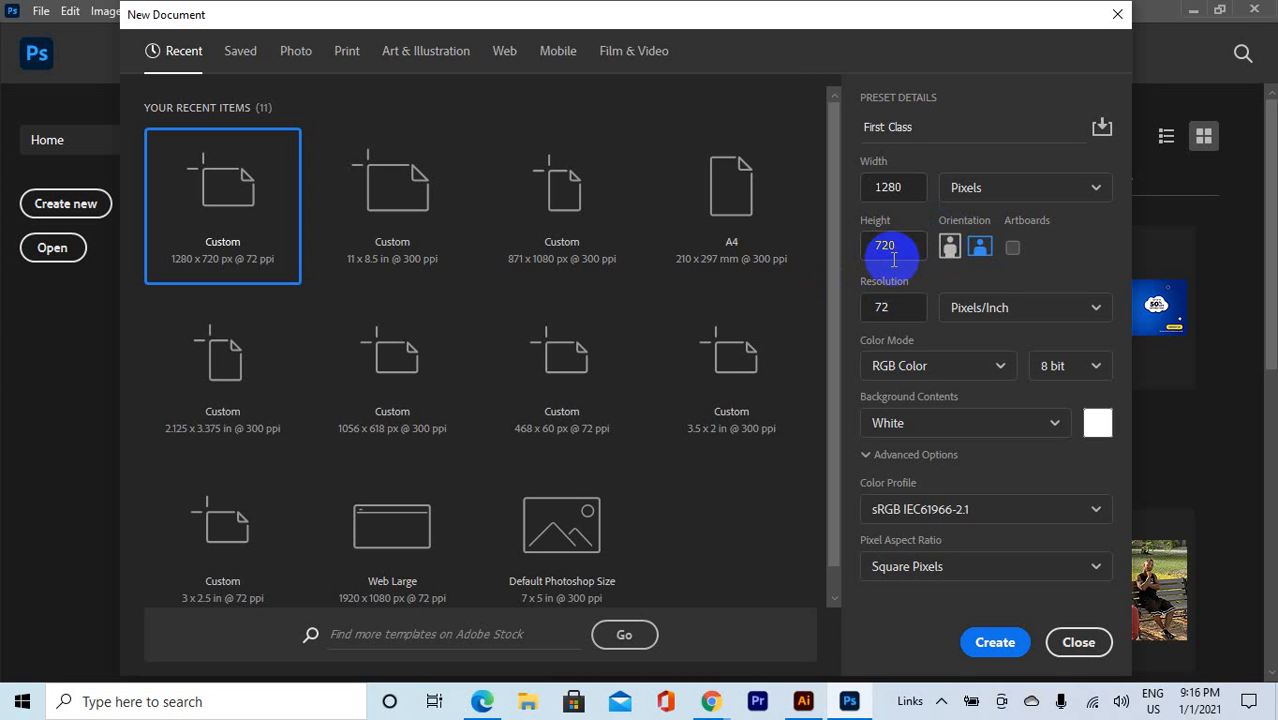
Step: Switch to Chrome, search Google for "facebook cover size" in a new tab, and highlight the cover photo dimensions
{"action": "left_click", "coordinate": [707, 699]}
{"action": "left_click", "coordinate": [622, 640]}
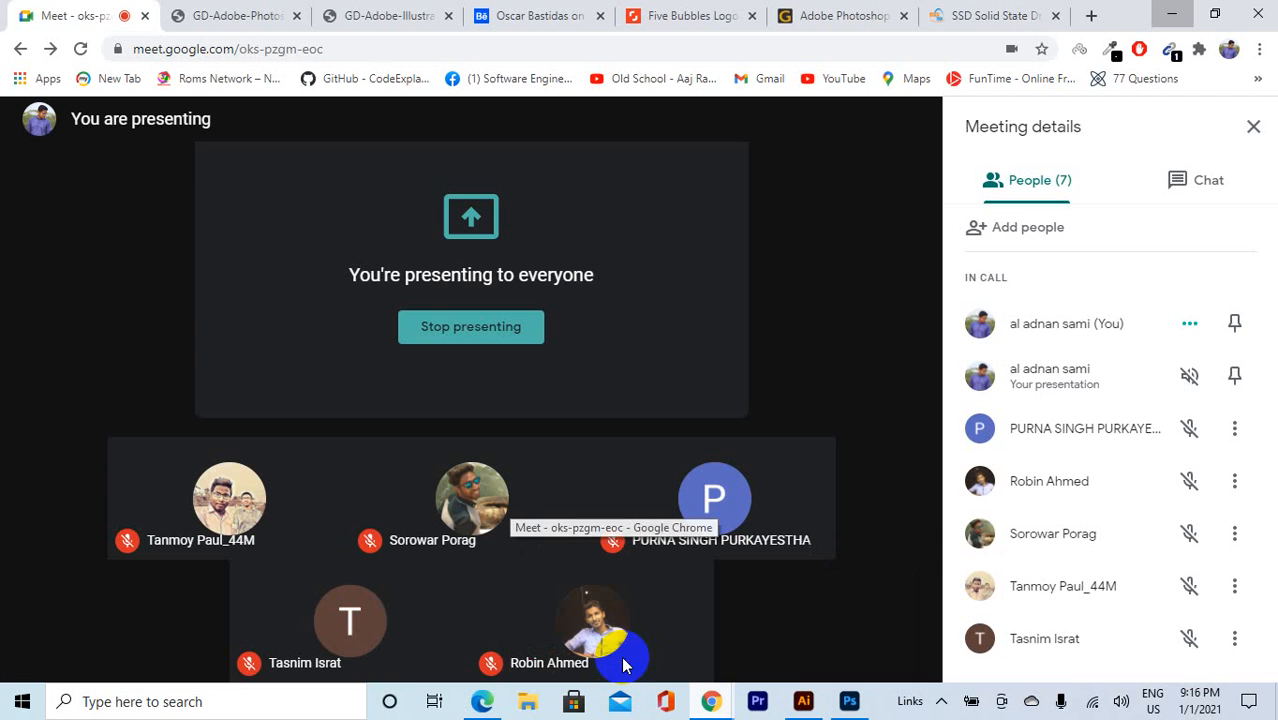
{"action": "left_click", "coordinate": [1094, 18]}
{"action": "type", "text": "b"}
{"action": "key", "text": "BackSpace"}
{"action": "key", "text": "BackSpace"}
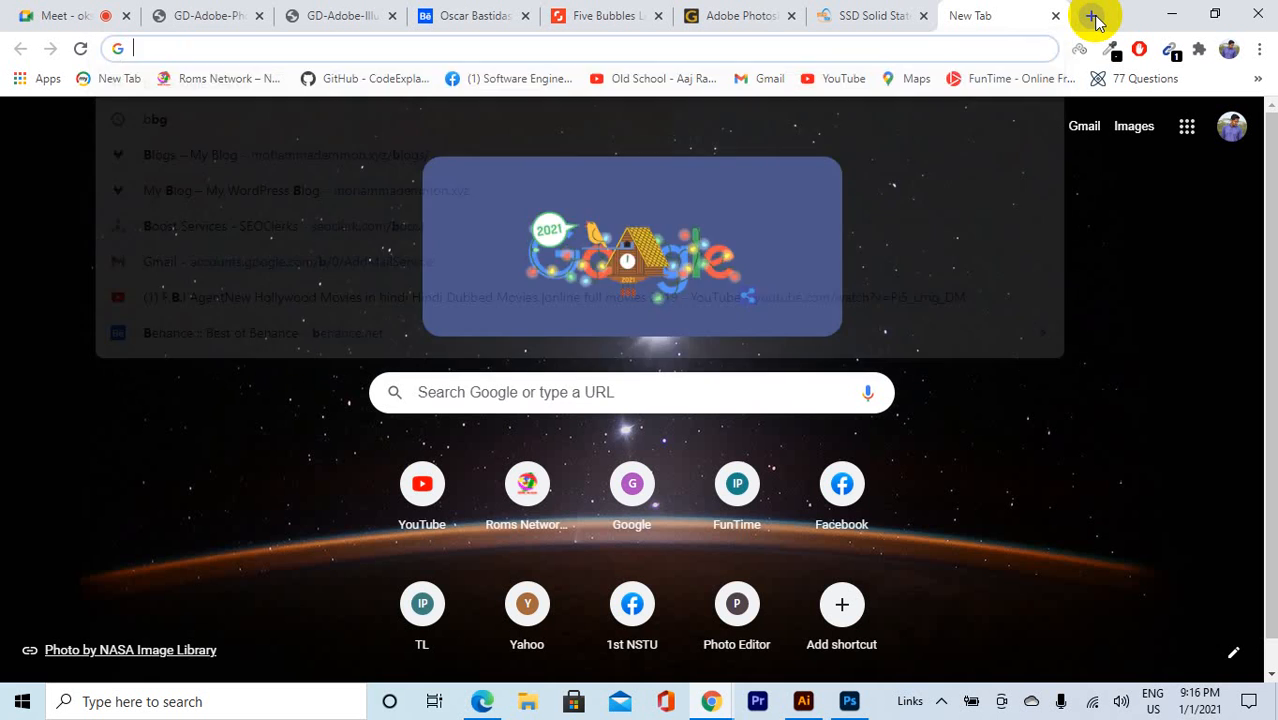
{"action": "type", "text": "face"}
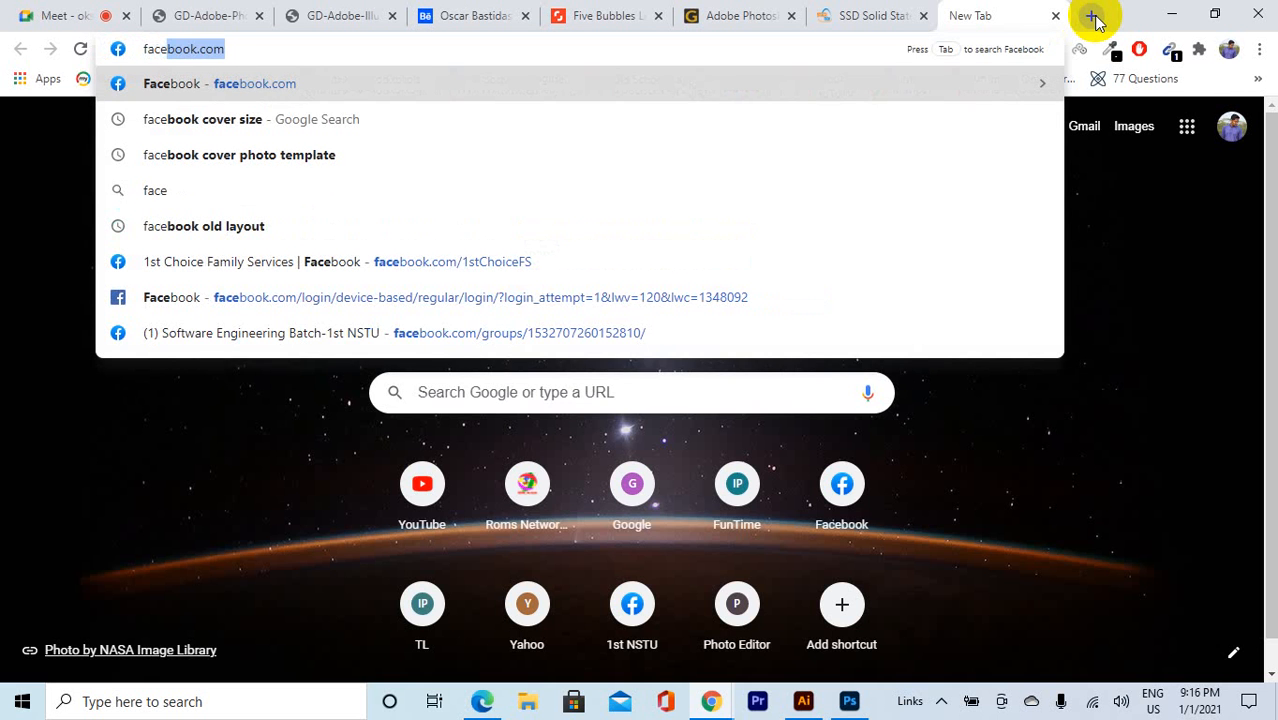
{"action": "key", "text": "Down"}
{"action": "key", "text": "Return"}
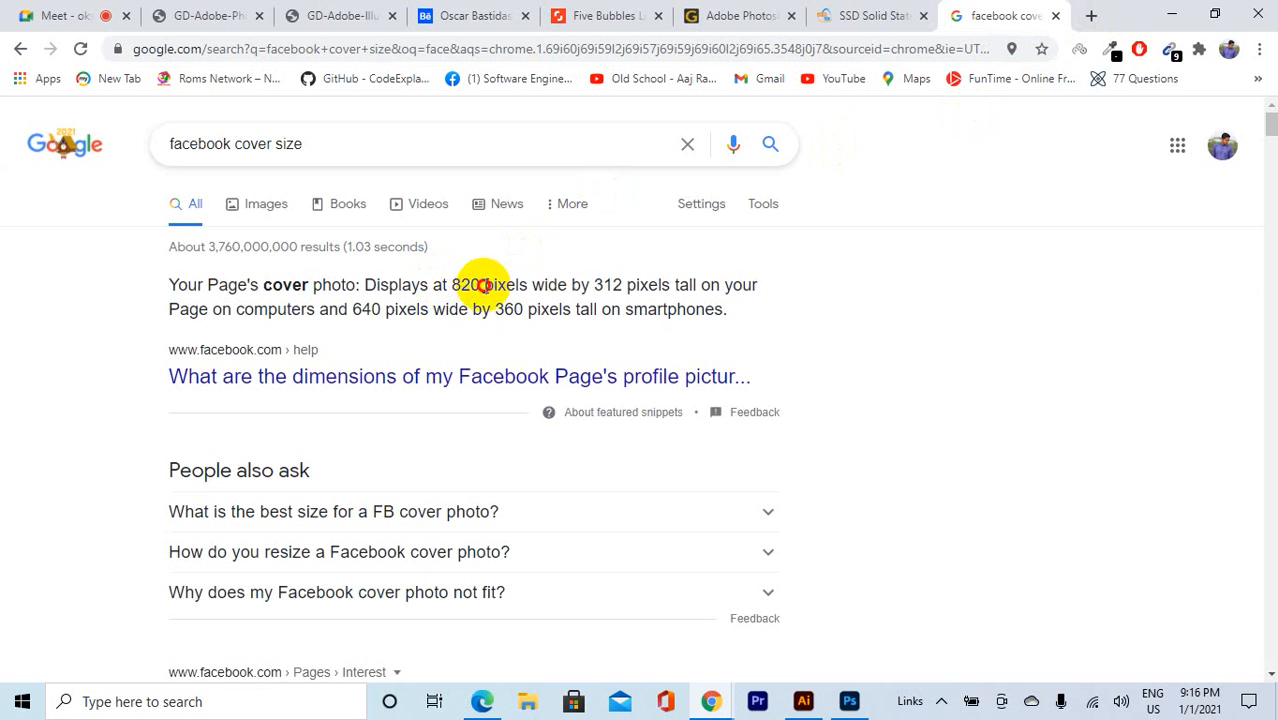
{"action": "left_click_drag", "start_coordinate": [483, 285], "coordinate": [650, 282]}
Step: Change the search to "facebook post size" and highlight the optimal feed image dimensions
{"action": "left_click_drag", "start_coordinate": [328, 141], "coordinate": [180, 141]}
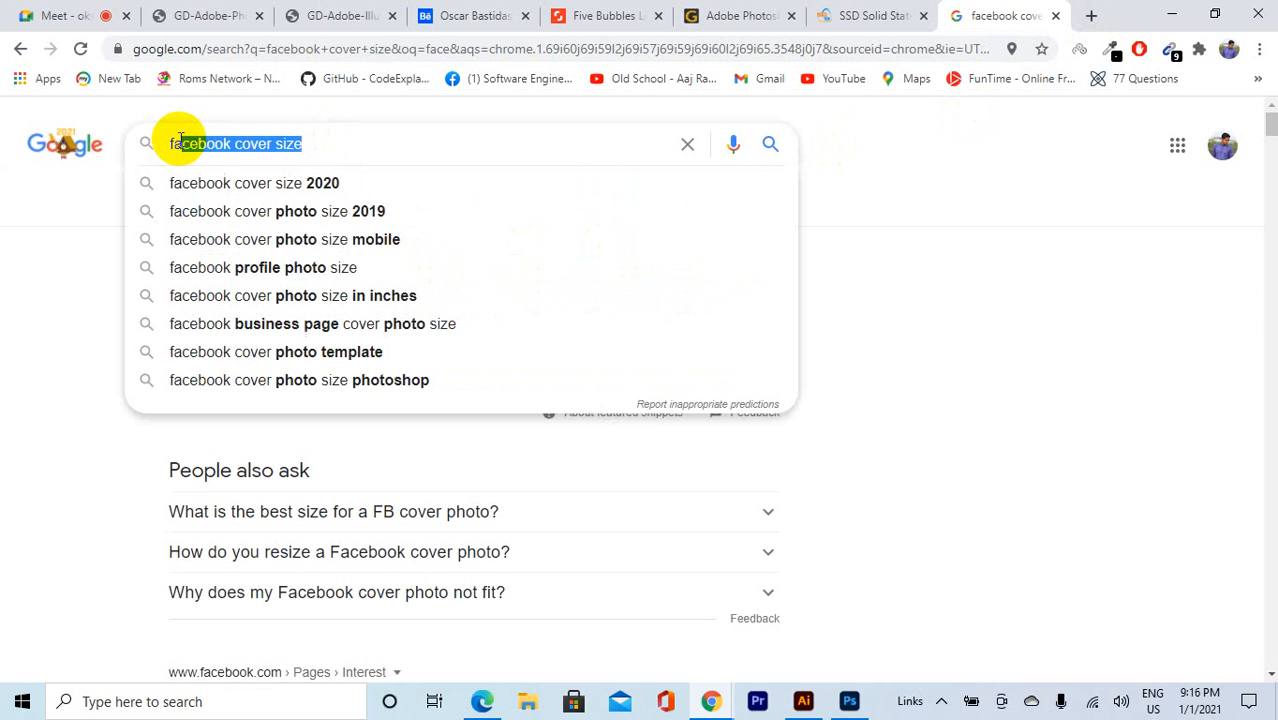
{"action": "key", "text": "End"}
{"action": "key", "text": "BackSpace"}
{"action": "key", "text": "BackSpace"}
{"action": "key", "text": "BackSpace"}
{"action": "key", "text": "BackSpace"}
{"action": "key", "text": "BackSpace"}
{"action": "key", "text": "BackSpace"}
{"action": "key", "text": "BackSpace"}
{"action": "key", "text": "BackSpace"}
{"action": "key", "text": "BackSpace"}
{"action": "key", "text": "BackSpace"}
{"action": "key", "text": "BackSpace"}
{"action": "key", "text": "BackSpace"}
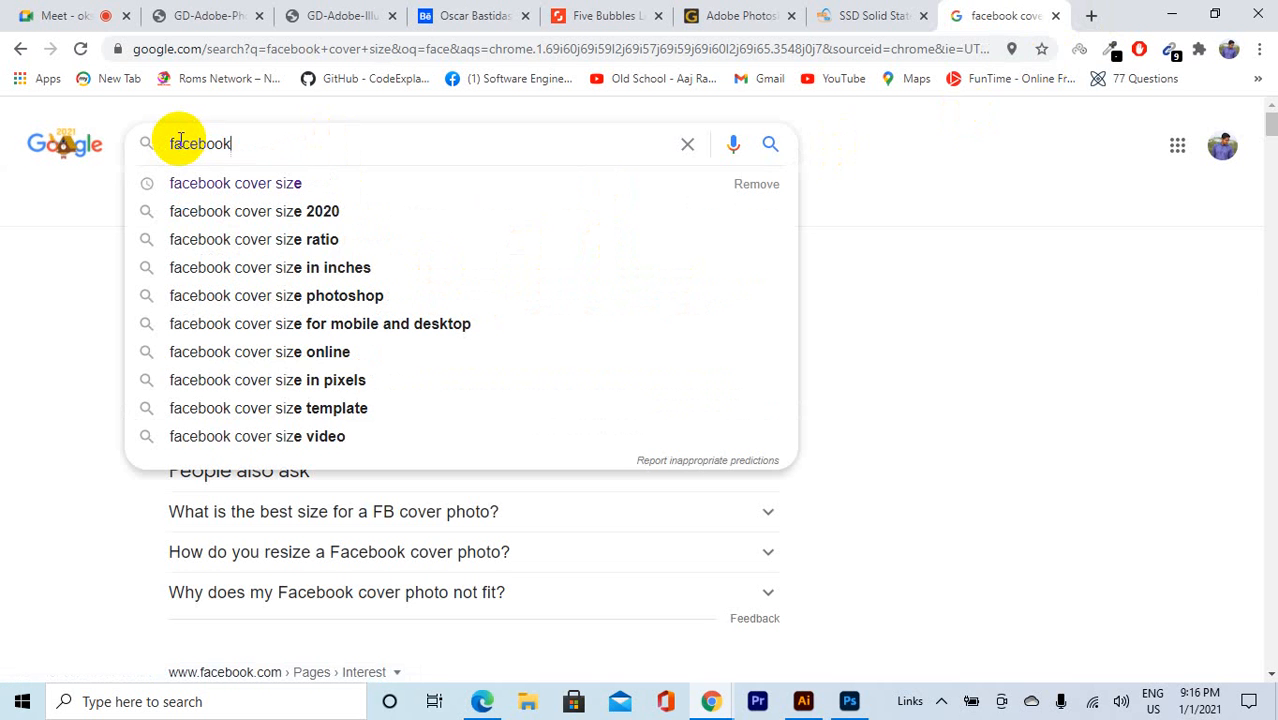
{"action": "type", "text": "k pos"}
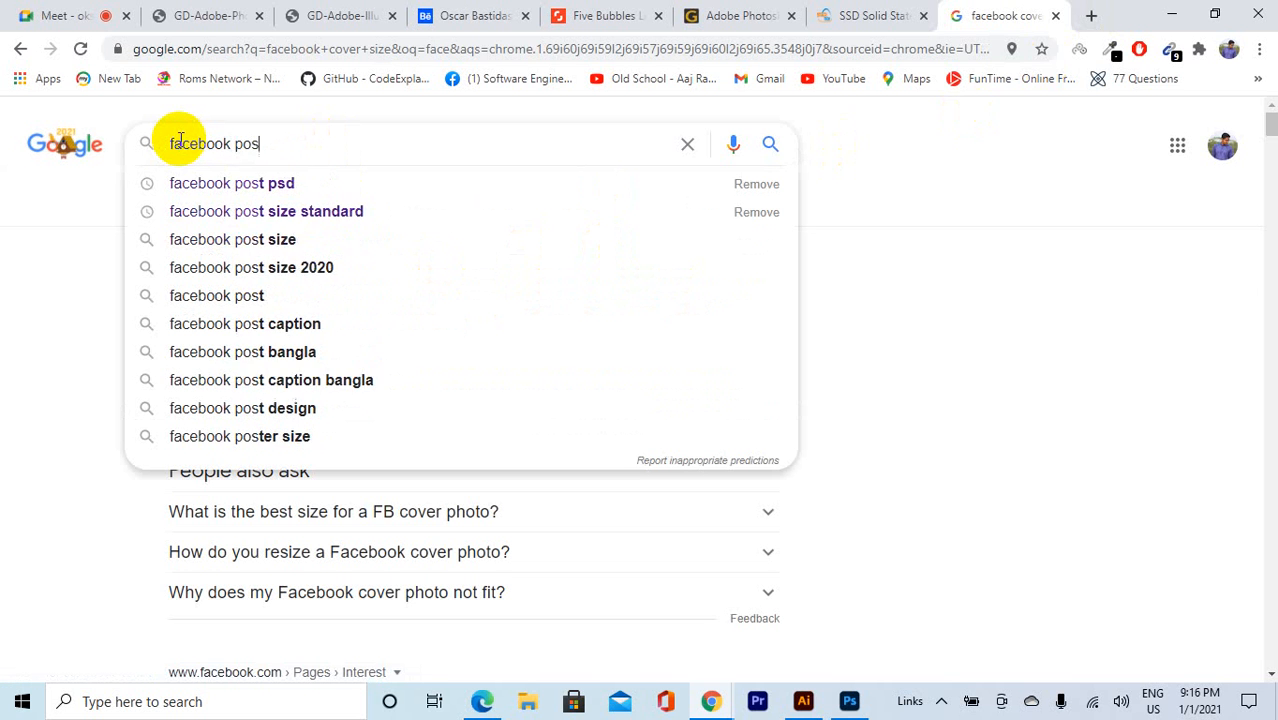
{"action": "type", "text": "t size"}
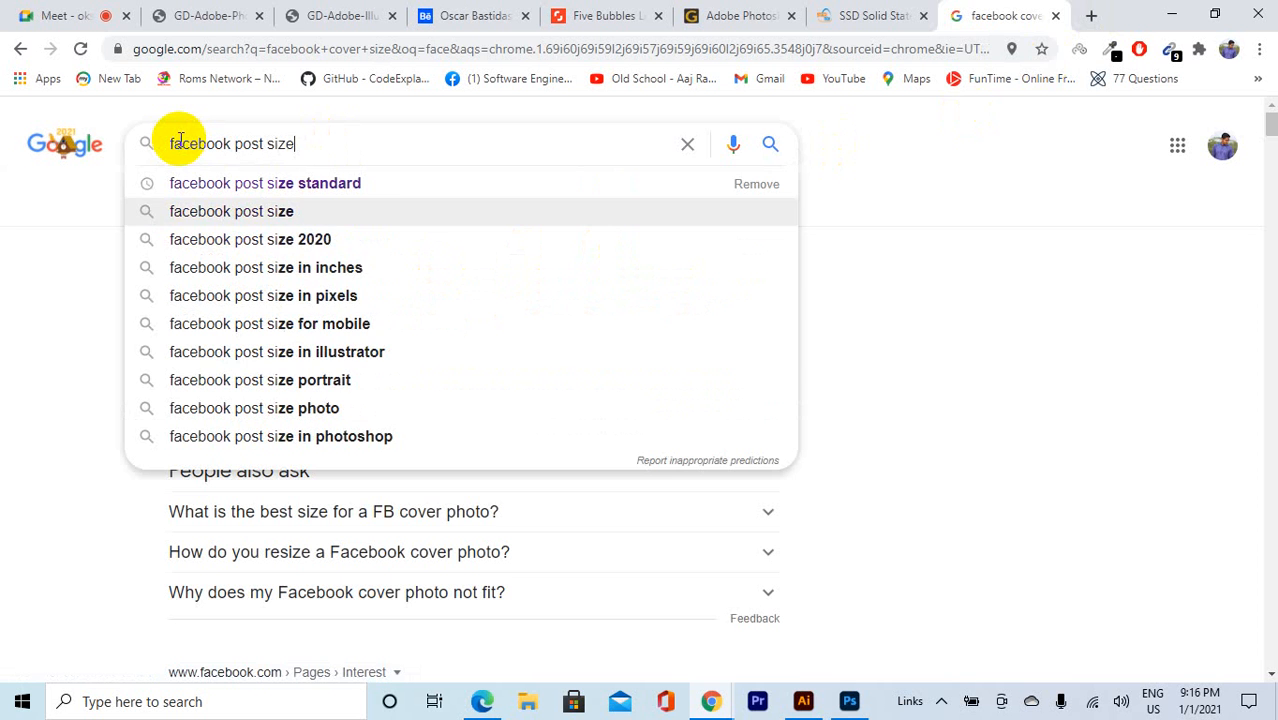
{"action": "key", "text": "Return"}
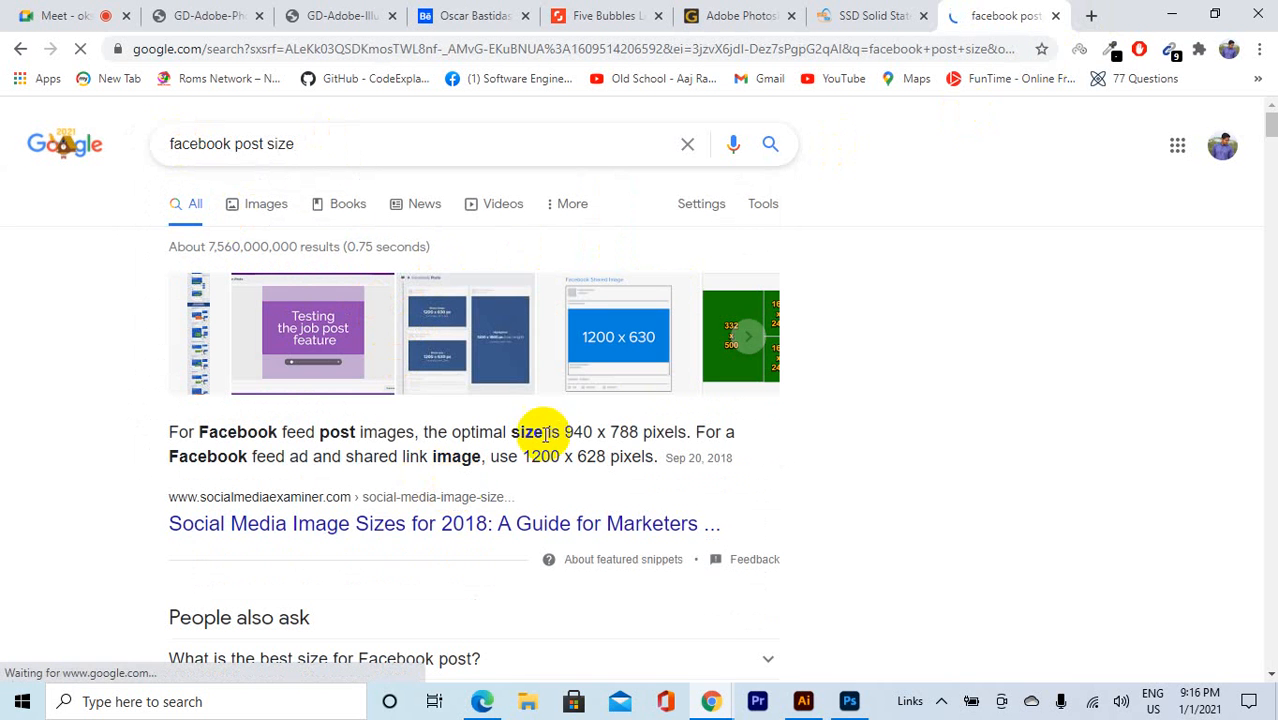
{"action": "left_click_drag", "start_coordinate": [558, 431], "coordinate": [664, 432]}
Step: Search for "instagram post size" and highlight the featured dimensions
{"action": "left_click_drag", "start_coordinate": [300, 144], "coordinate": [176, 143]}
{"action": "key", "text": "BackSpace"}
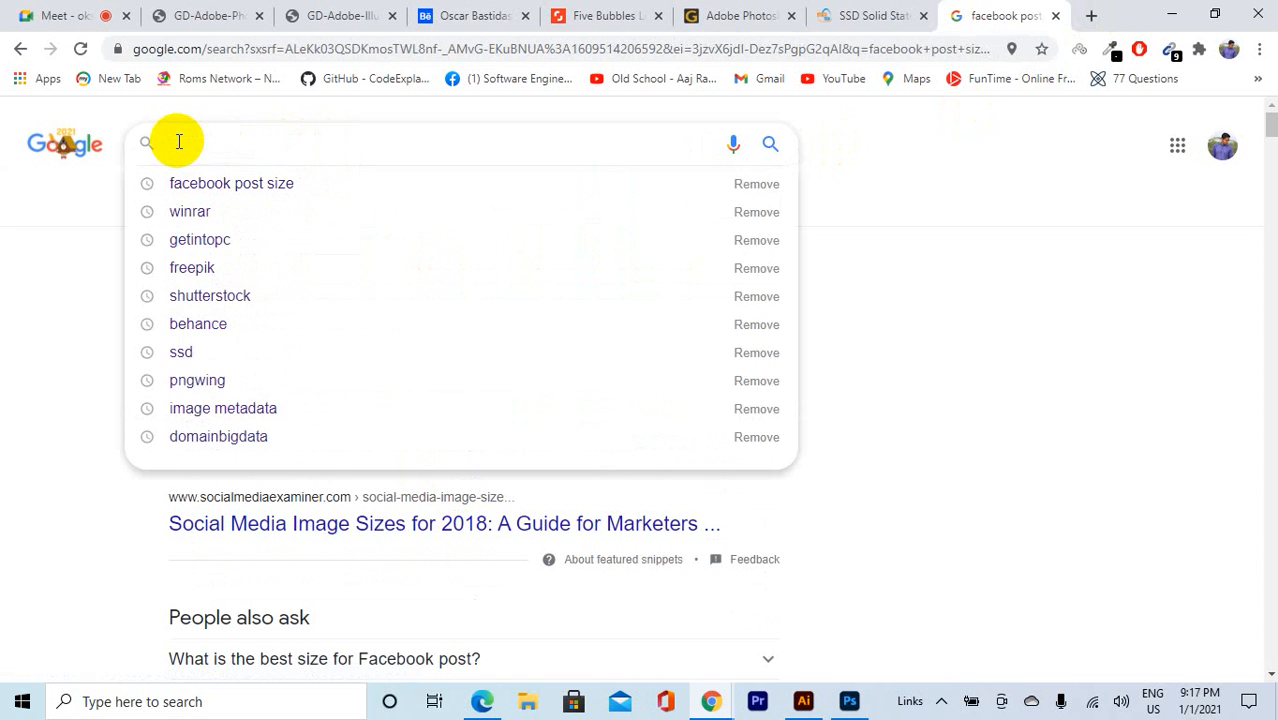
{"action": "type", "text": "instra"}
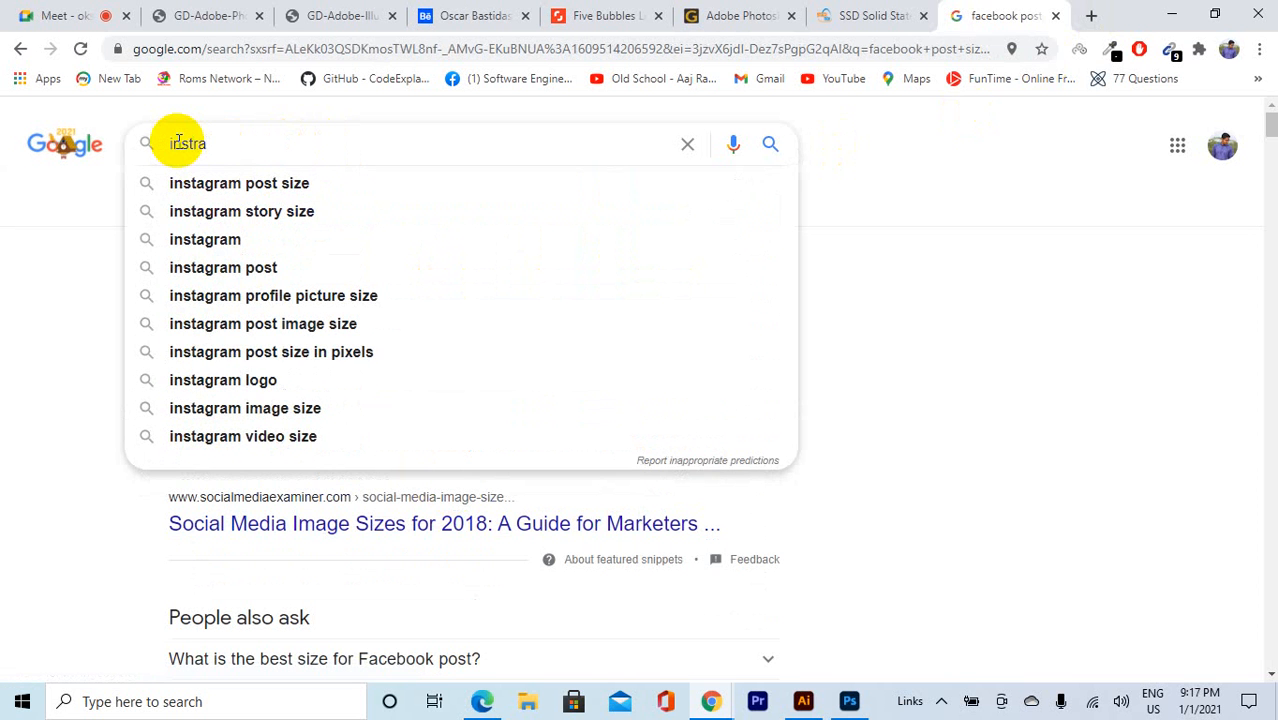
{"action": "key", "text": "Down"}
{"action": "key", "text": "Return"}
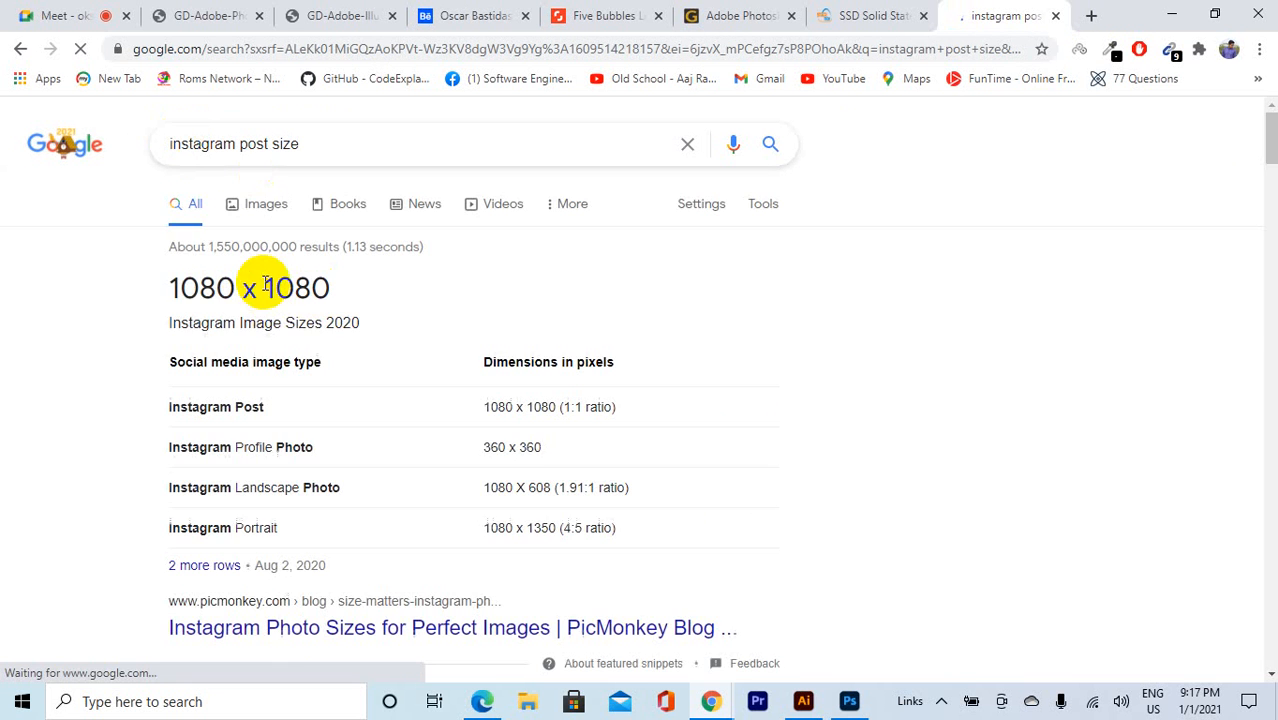
{"action": "left_click_drag", "start_coordinate": [331, 291], "coordinate": [165, 306]}
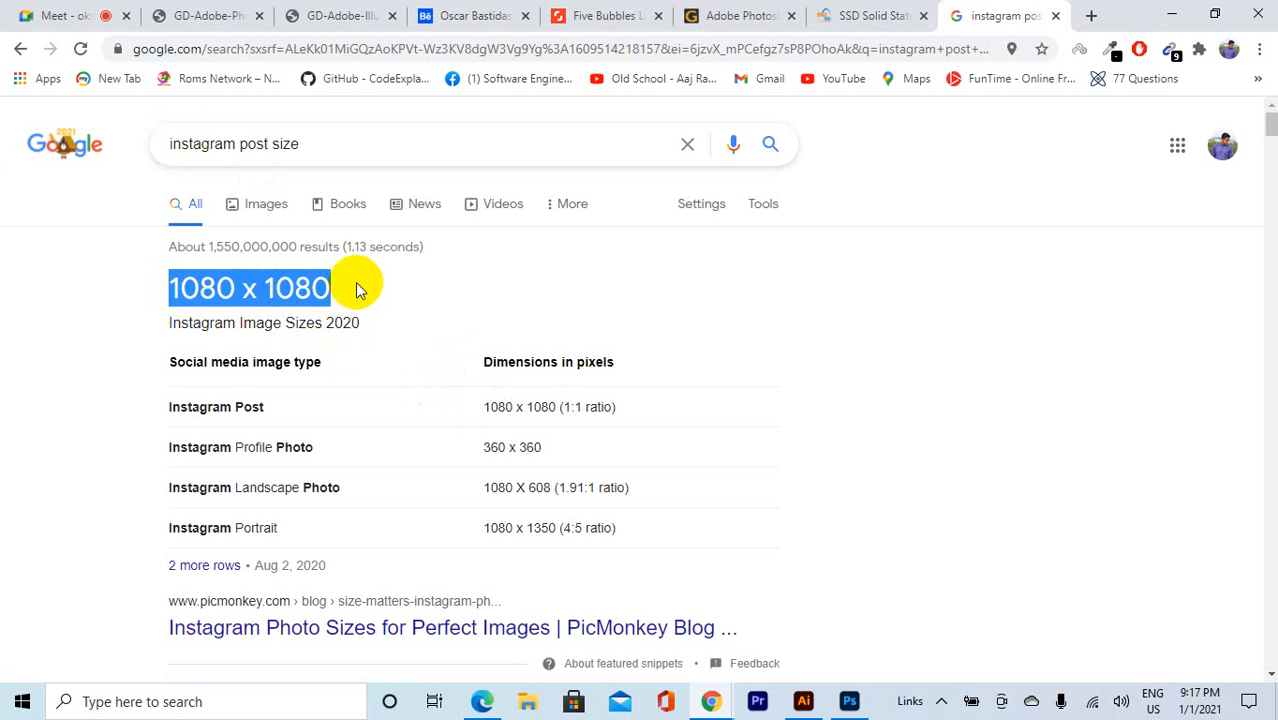
Step: Switch to Photoshop and examine the width unit options for the new document, keeping Pixels
{"action": "left_click", "coordinate": [849, 701]}
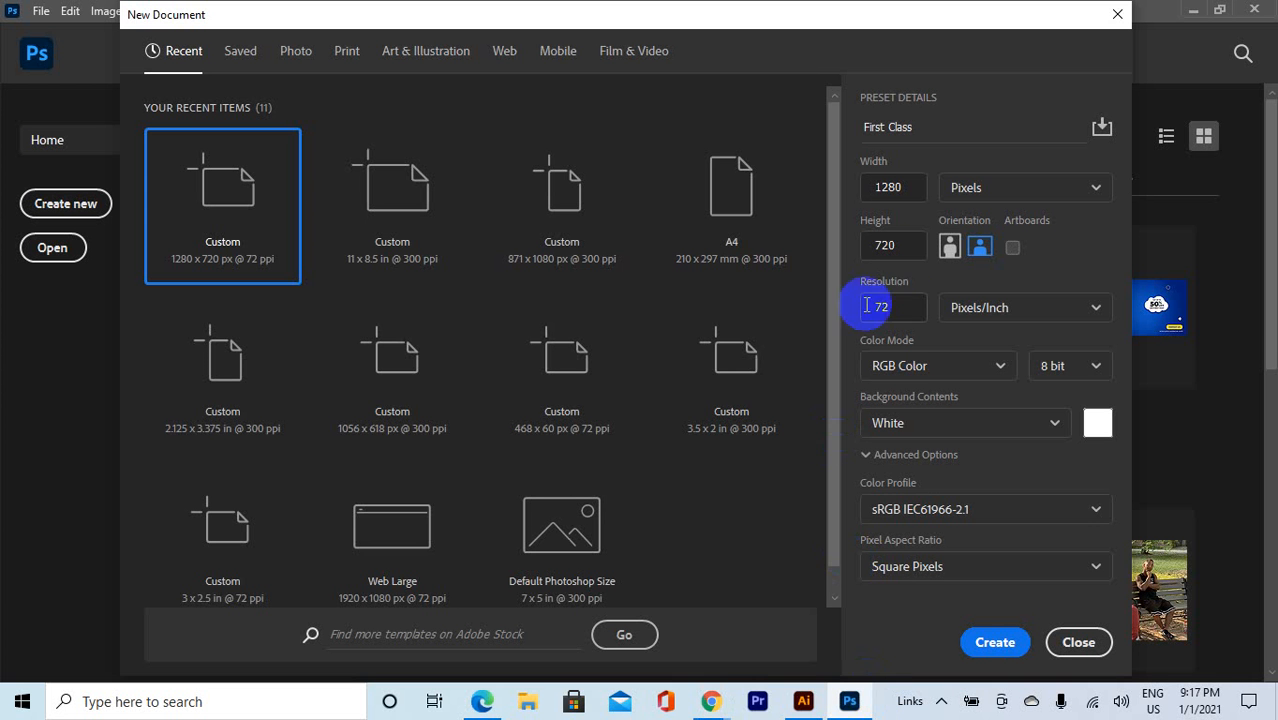
{"action": "left_click", "coordinate": [905, 184]}
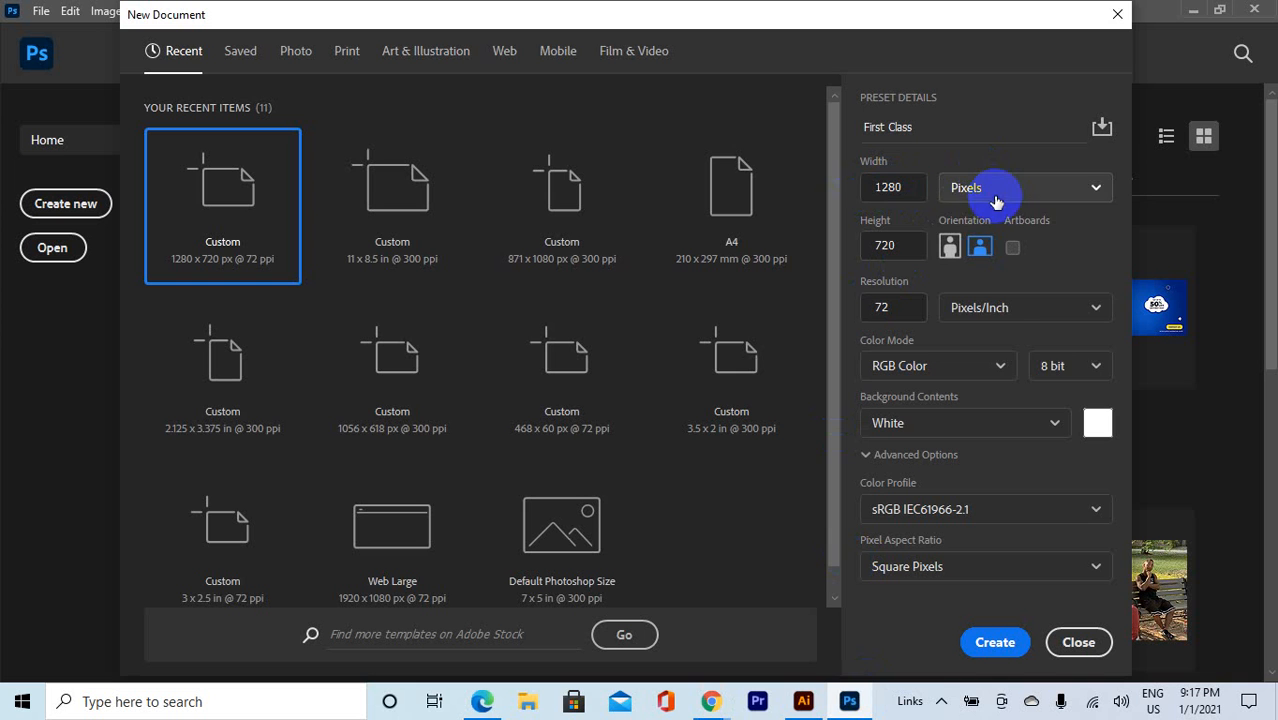
{"action": "left_click", "coordinate": [994, 194]}
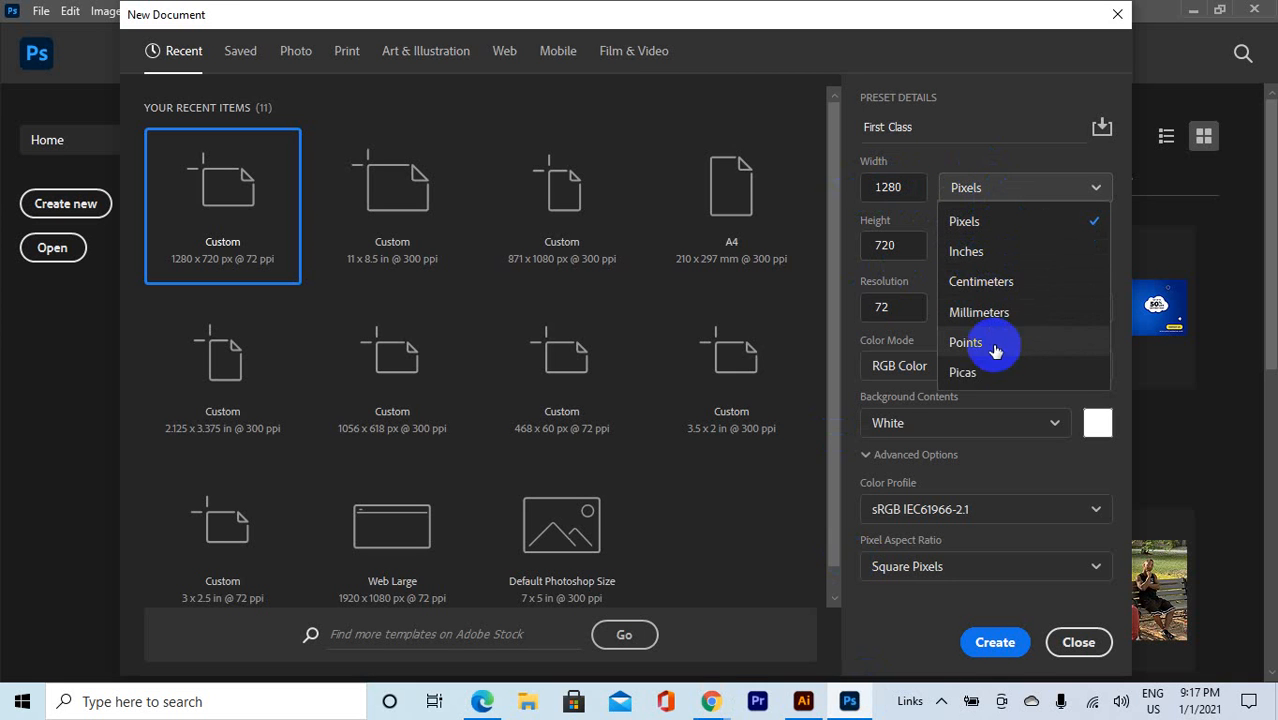
{"action": "left_click", "coordinate": [985, 232]}
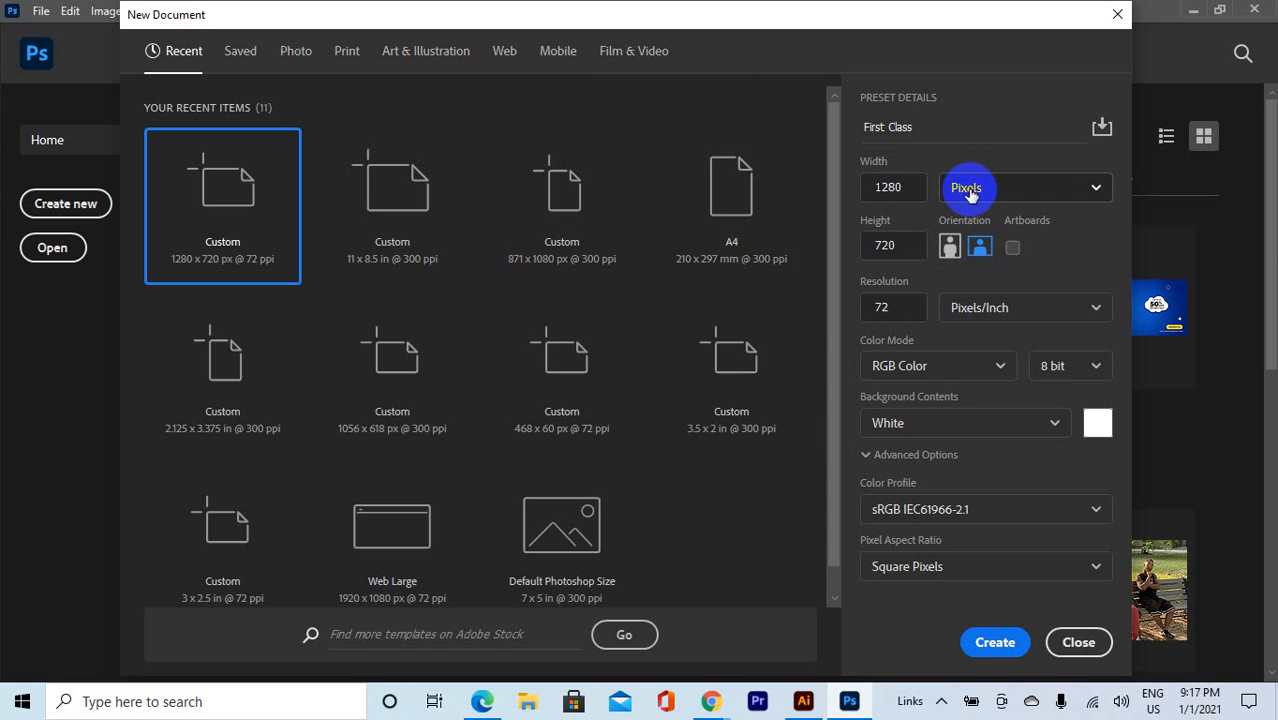
Step: Return to the Instagram post size results in Chrome and highlight the featured dimensions again
{"action": "mouse_move", "coordinate": [719, 697]}
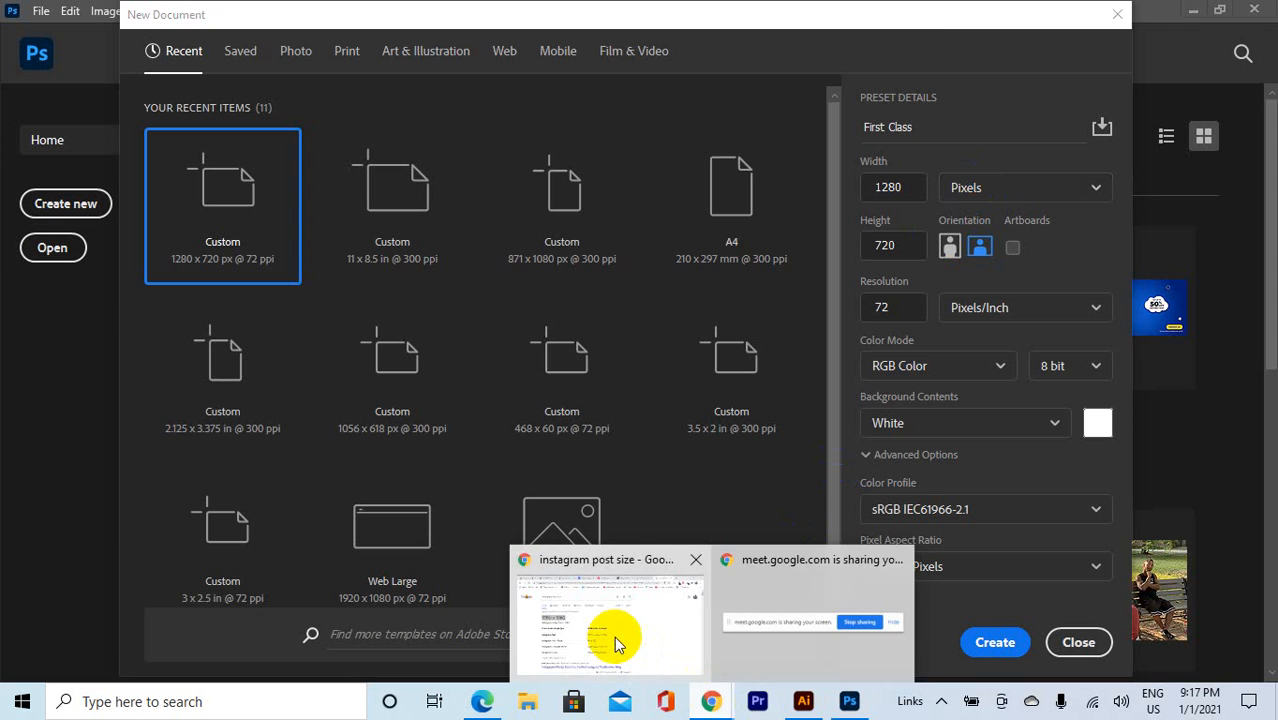
{"action": "left_click", "coordinate": [617, 645]}
{"action": "left_click", "coordinate": [285, 322]}
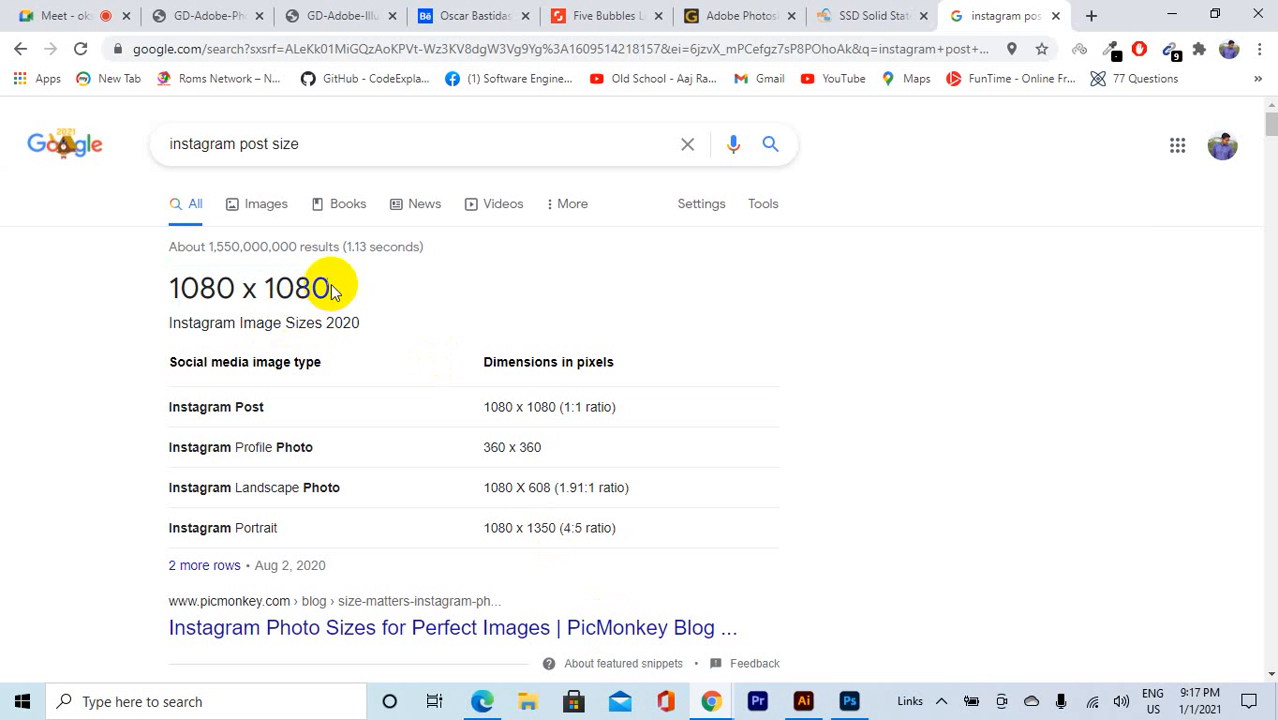
{"action": "left_click_drag", "start_coordinate": [334, 289], "coordinate": [180, 290]}
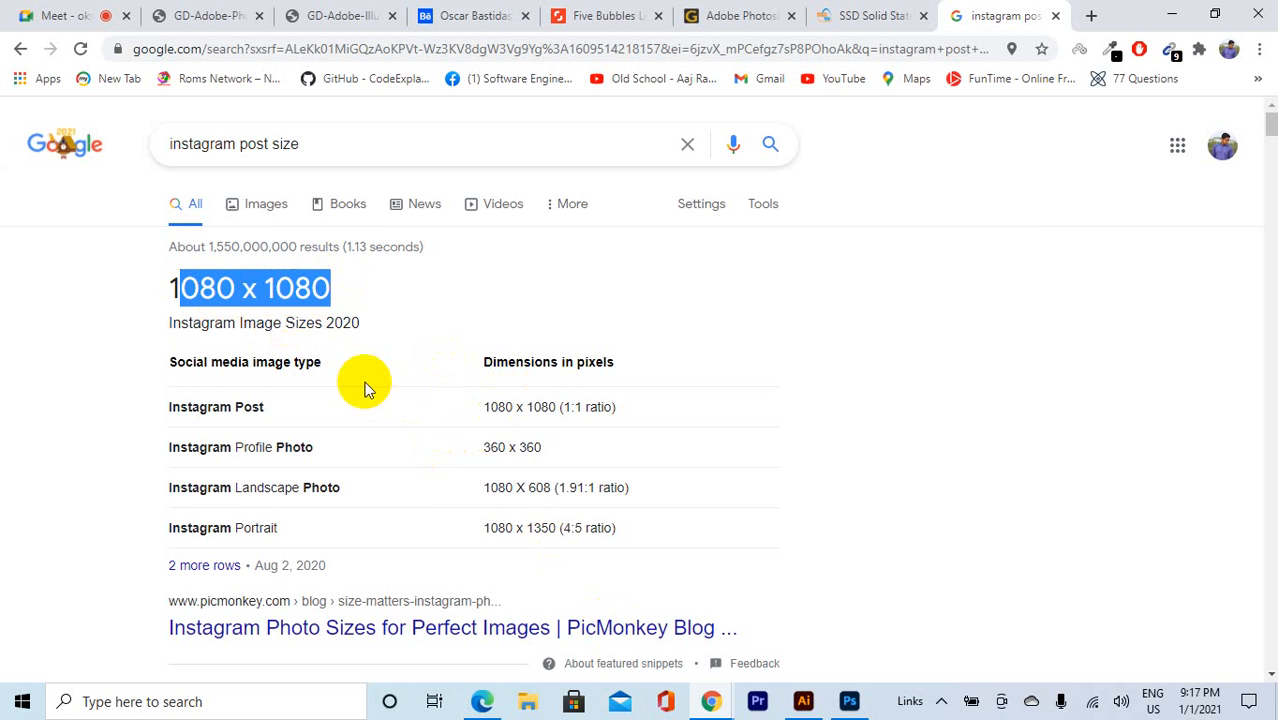
{"action": "scroll", "coordinate": [442, 542], "scroll_direction": "down", "scroll_amount": 2}
{"action": "scroll", "coordinate": [448, 494], "scroll_direction": "up", "scroll_amount": 2}
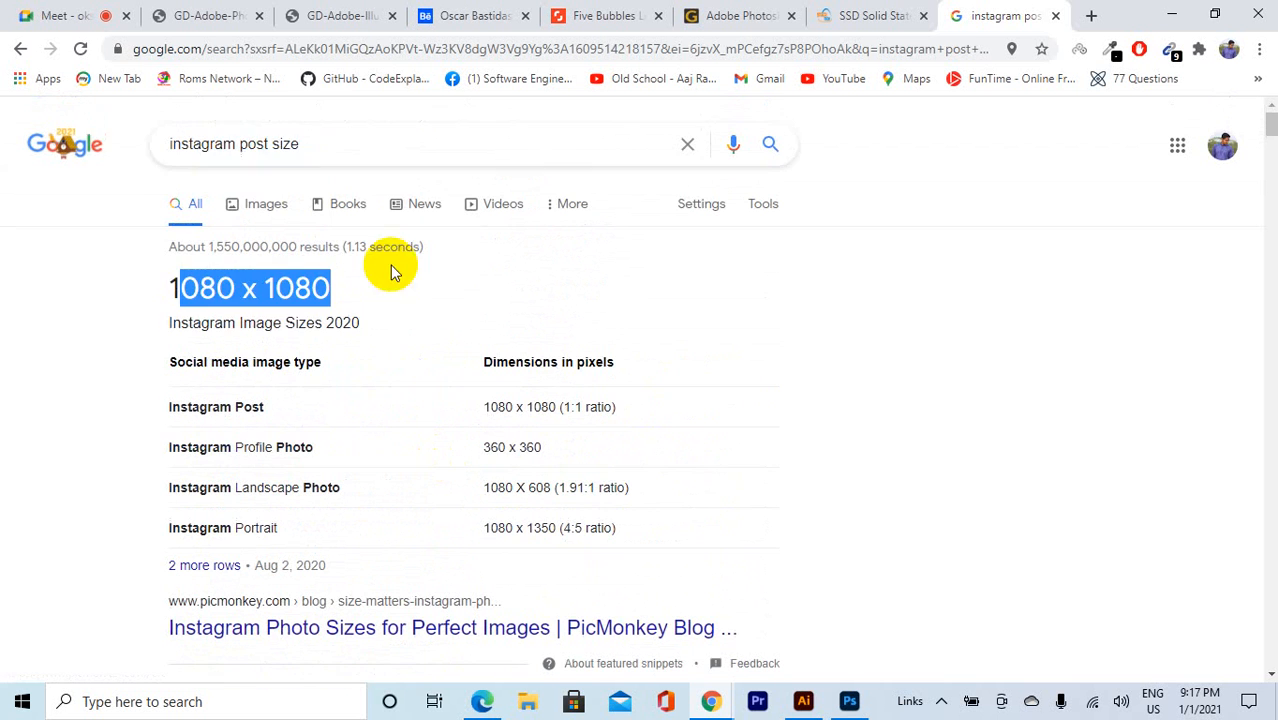
Step: Replace the Google search with "visiting card size" and run it
{"action": "triple_click", "coordinate": [315, 145]}
{"action": "type", "text": "visi"}
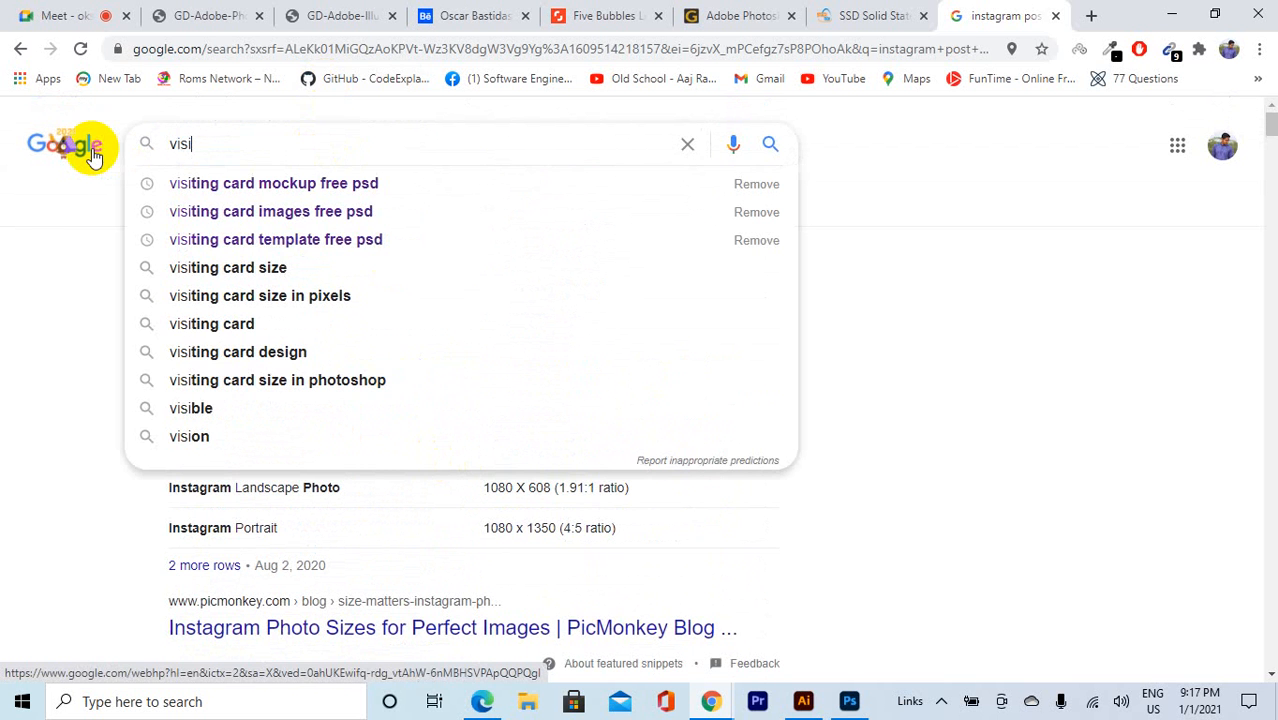
{"action": "key", "text": "Down"}
{"action": "key", "text": "BackSpace"}
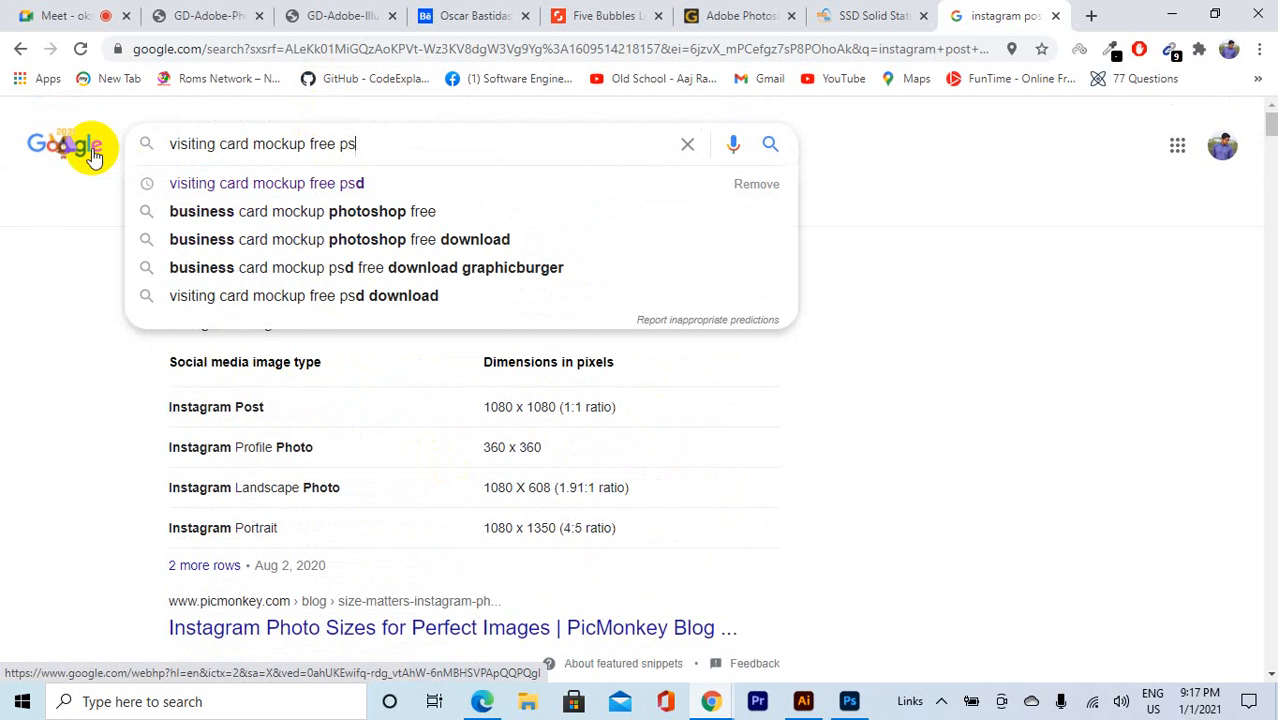
{"action": "key", "text": "BackSpace"}
{"action": "key", "text": "BackSpace"}
{"action": "key", "text": "BackSpace"}
{"action": "key", "text": "BackSpace"}
{"action": "key", "text": "BackSpace"}
{"action": "key", "text": "BackSpace"}
{"action": "key", "text": "BackSpace"}
{"action": "key", "text": "BackSpace"}
{"action": "key", "text": "BackSpace"}
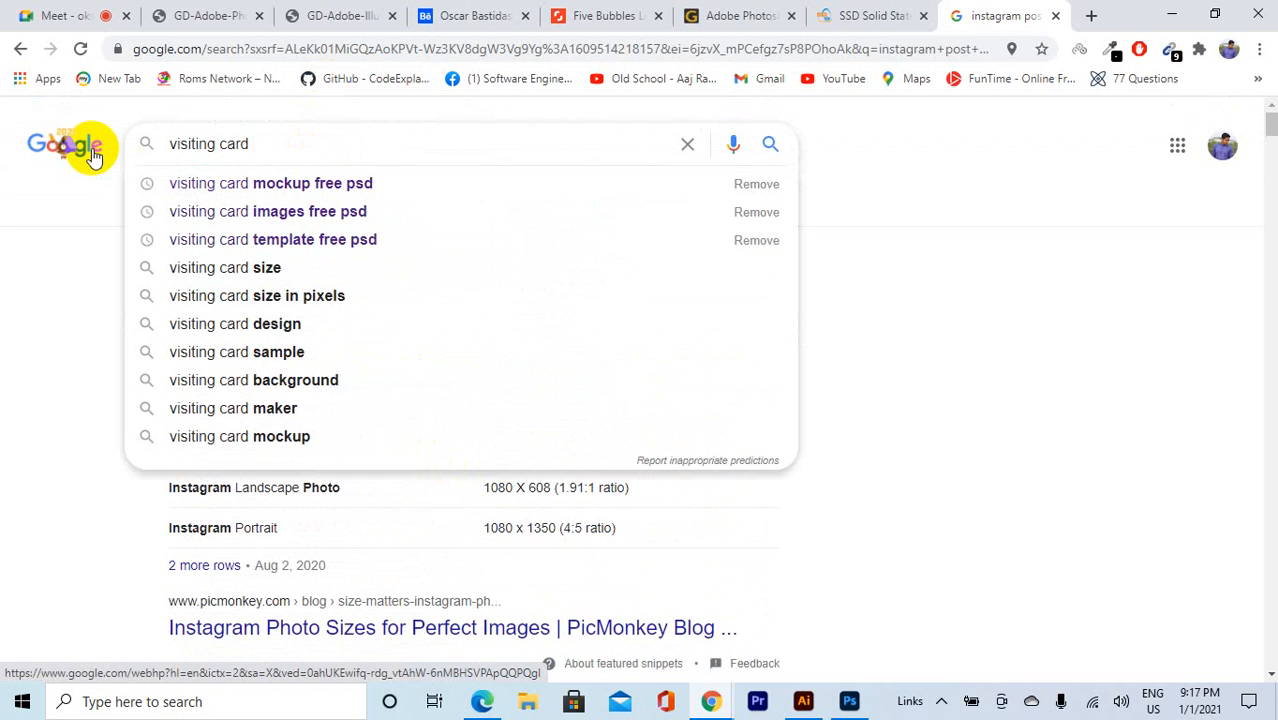
{"action": "type", "text": "size"}
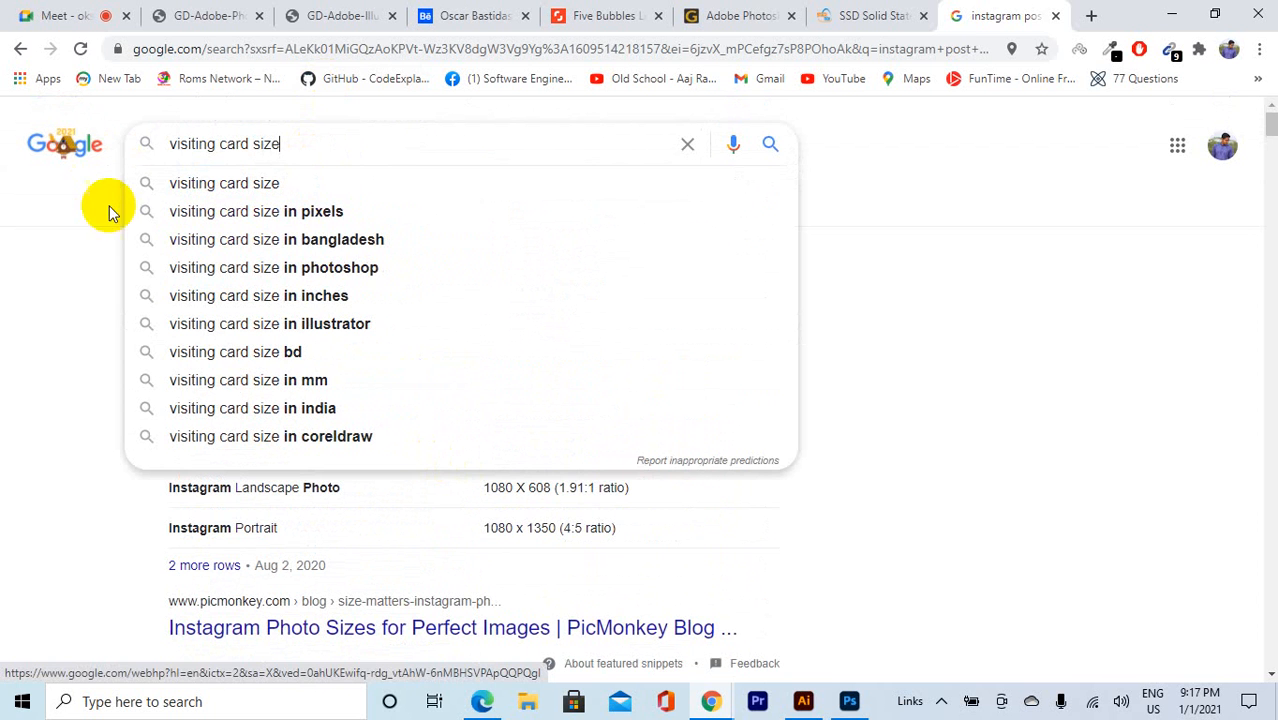
{"action": "left_click", "coordinate": [272, 183]}
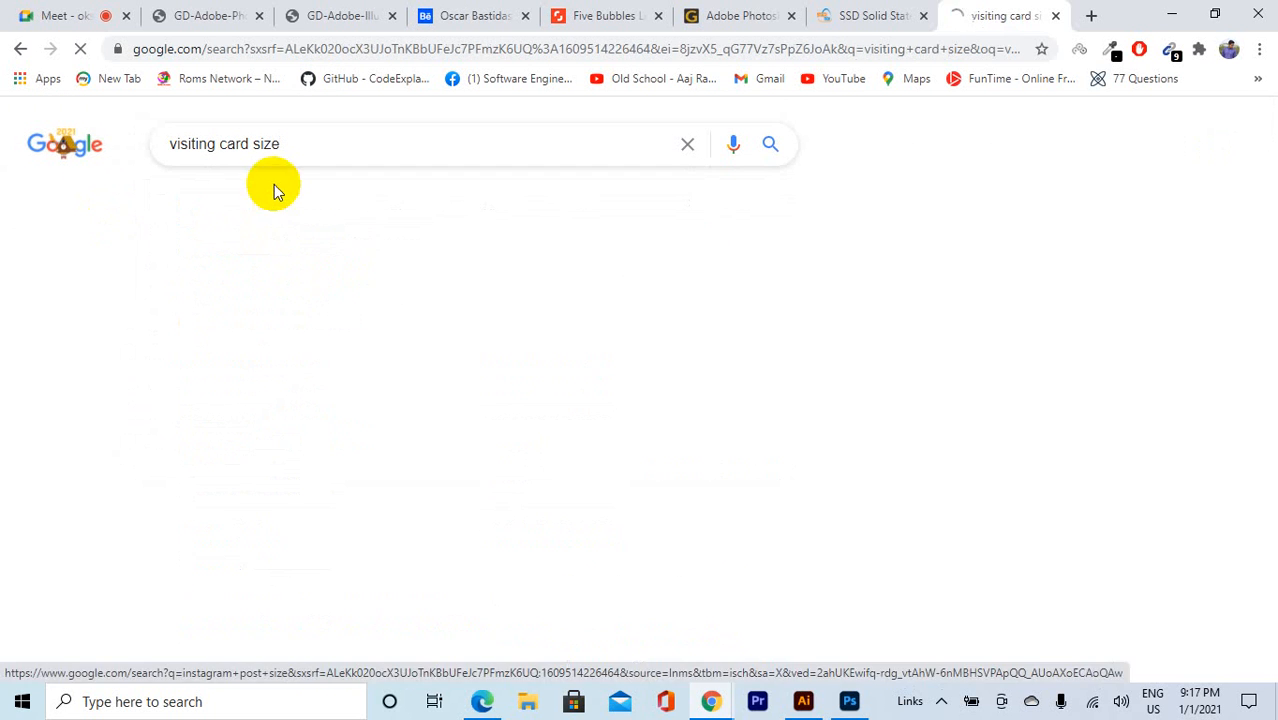
Step: Highlight the featured visiting card dimensions and look over the related questions below them
{"action": "scroll", "coordinate": [174, 344], "scroll_direction": "down", "scroll_amount": 1}
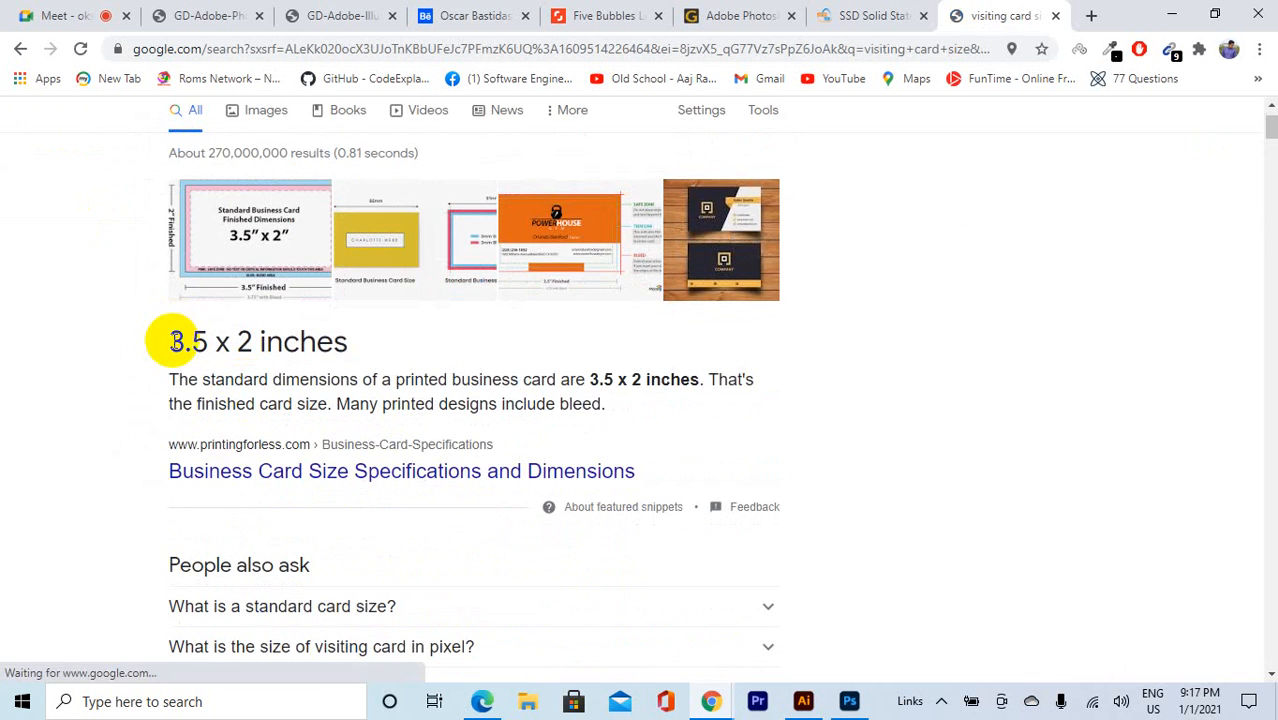
{"action": "left_click_drag", "start_coordinate": [171, 342], "coordinate": [342, 342]}
{"action": "scroll", "coordinate": [351, 359], "scroll_direction": "down", "scroll_amount": 3}
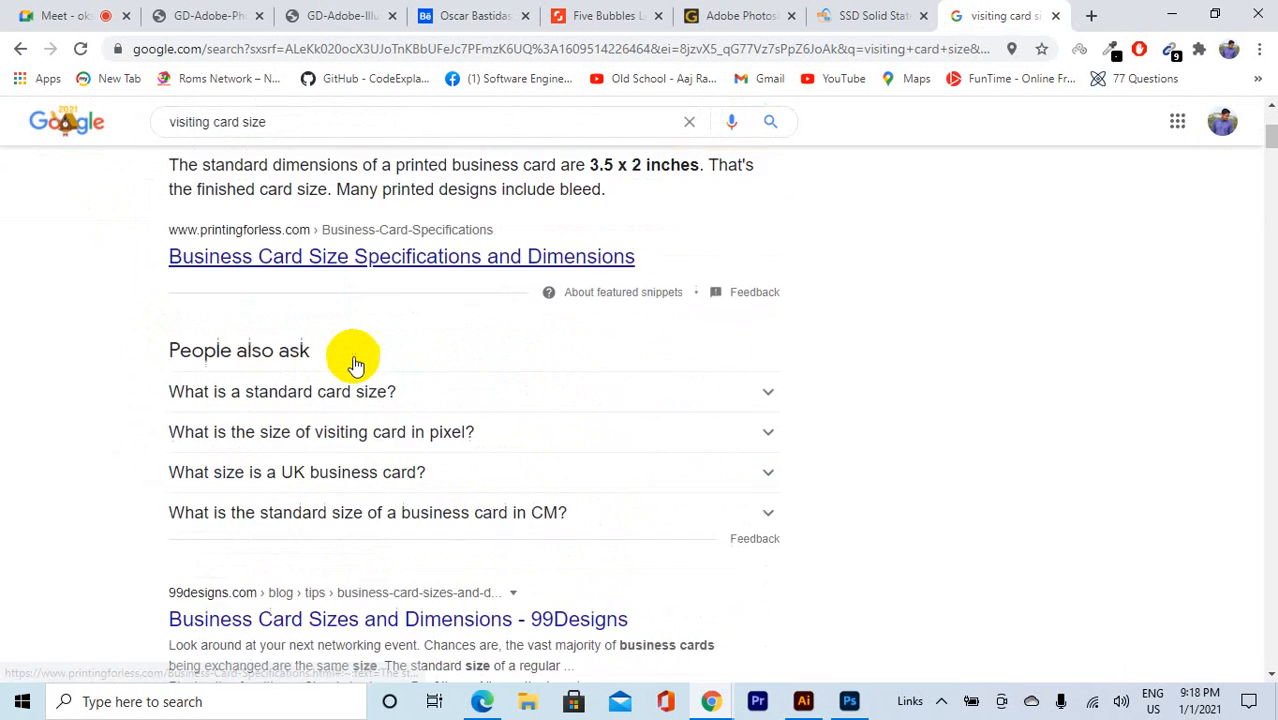
{"action": "scroll", "coordinate": [351, 365], "scroll_direction": "up", "scroll_amount": 2}
Step: Switch to Photoshop, try Inches as the new document's width unit, and set it back to Pixels
{"action": "left_click", "coordinate": [849, 702]}
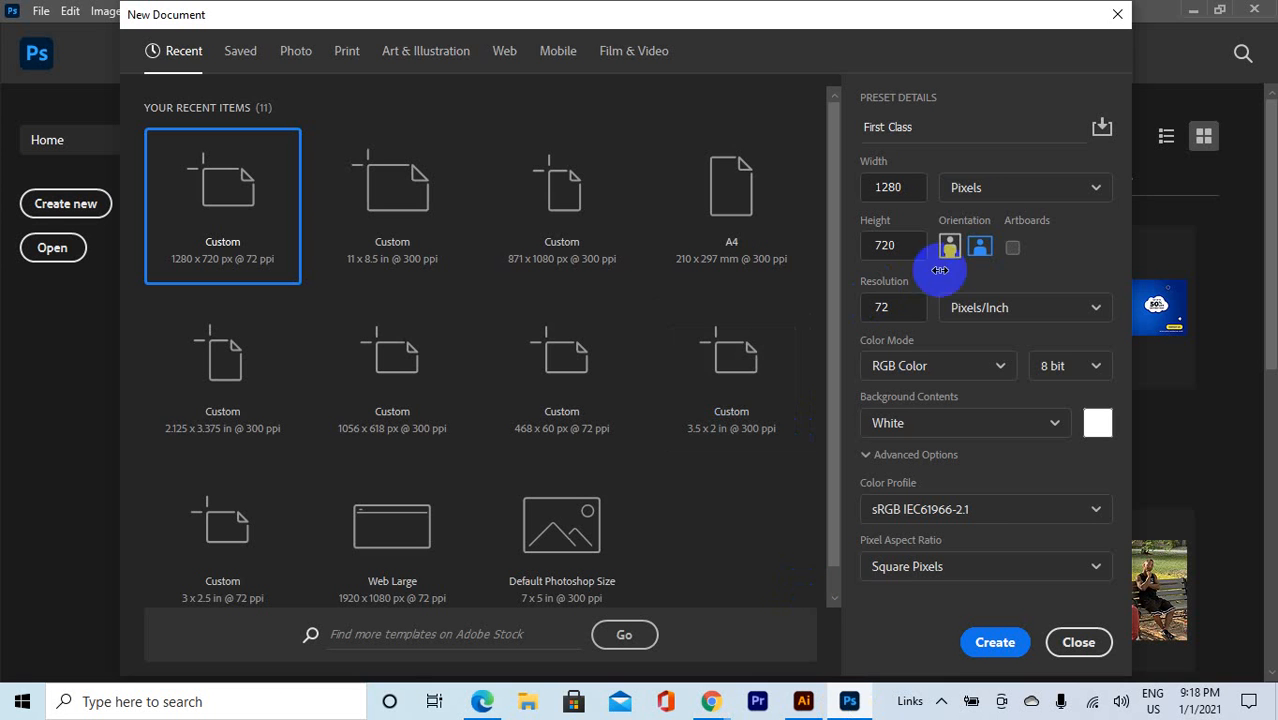
{"action": "left_click", "coordinate": [1042, 192]}
{"action": "left_click", "coordinate": [992, 265]}
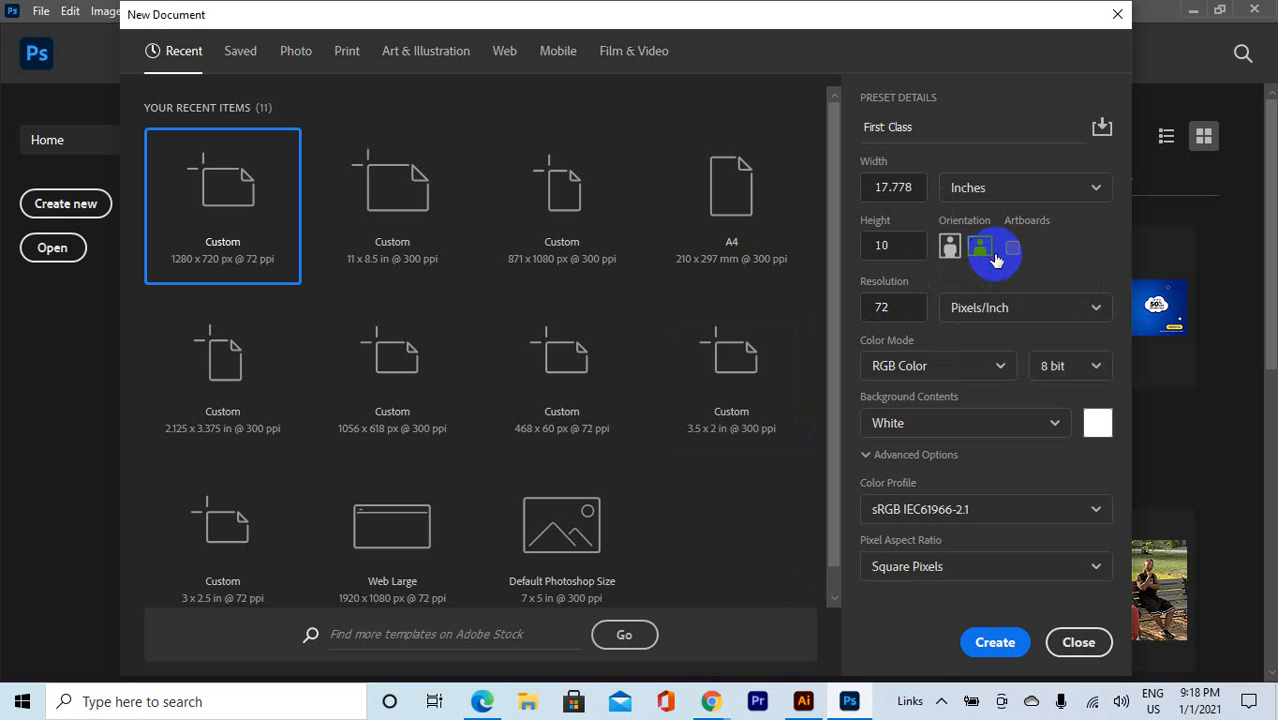
{"action": "left_click", "coordinate": [1004, 187]}
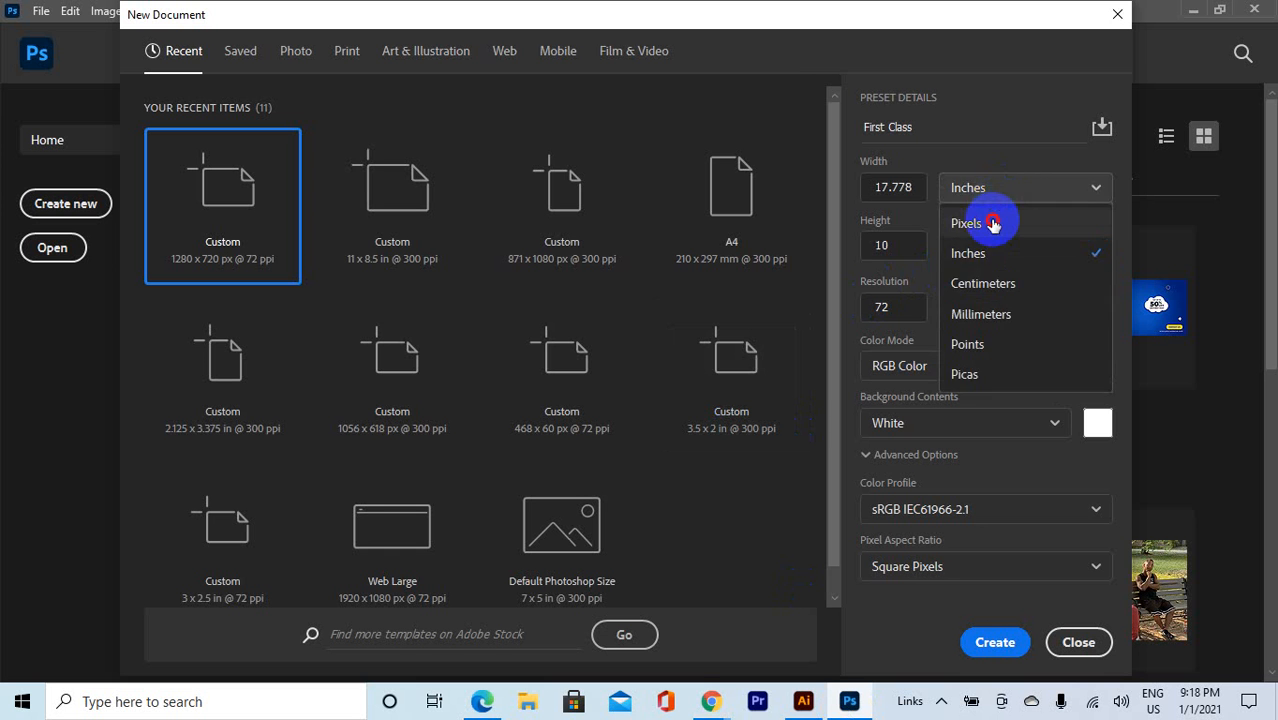
{"action": "left_click", "coordinate": [1002, 217]}
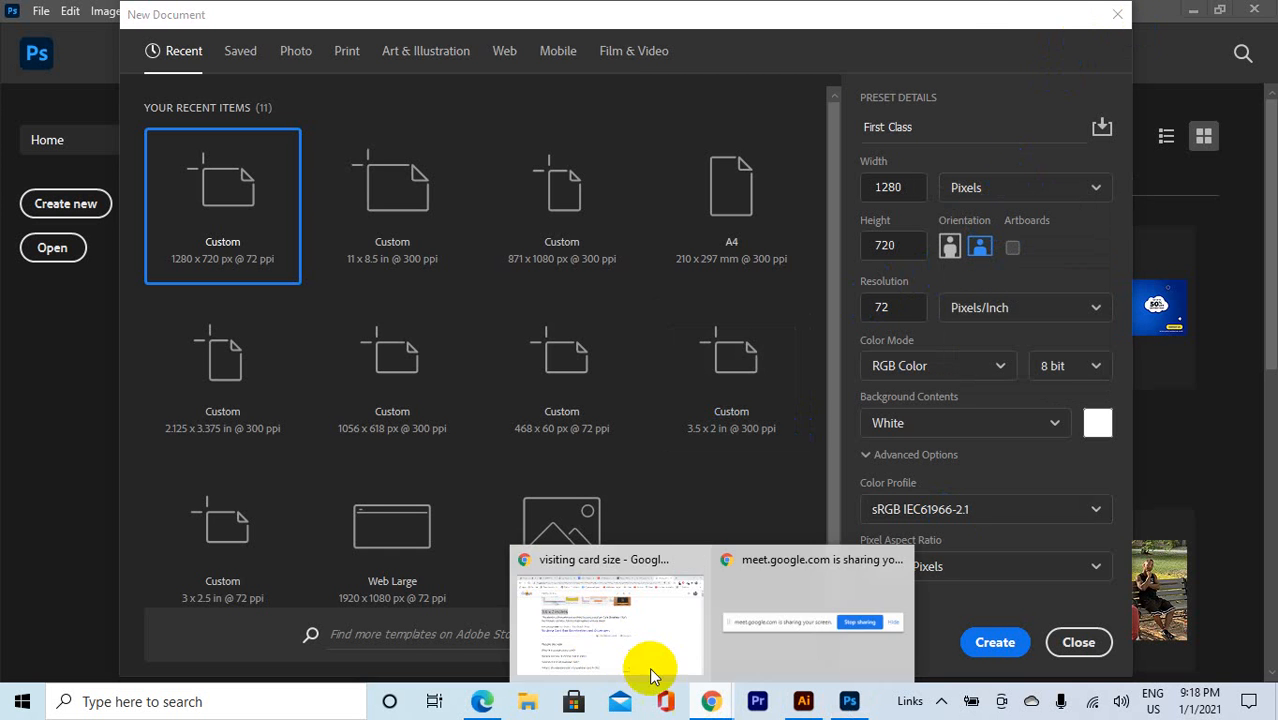
Step: Return to the visiting card results in Chrome and change the search to "visiting card size in pixels"
{"action": "left_click", "coordinate": [650, 672]}
{"action": "scroll", "coordinate": [330, 330], "scroll_direction": "up", "scroll_amount": 2}
{"action": "left_click", "coordinate": [308, 145]}
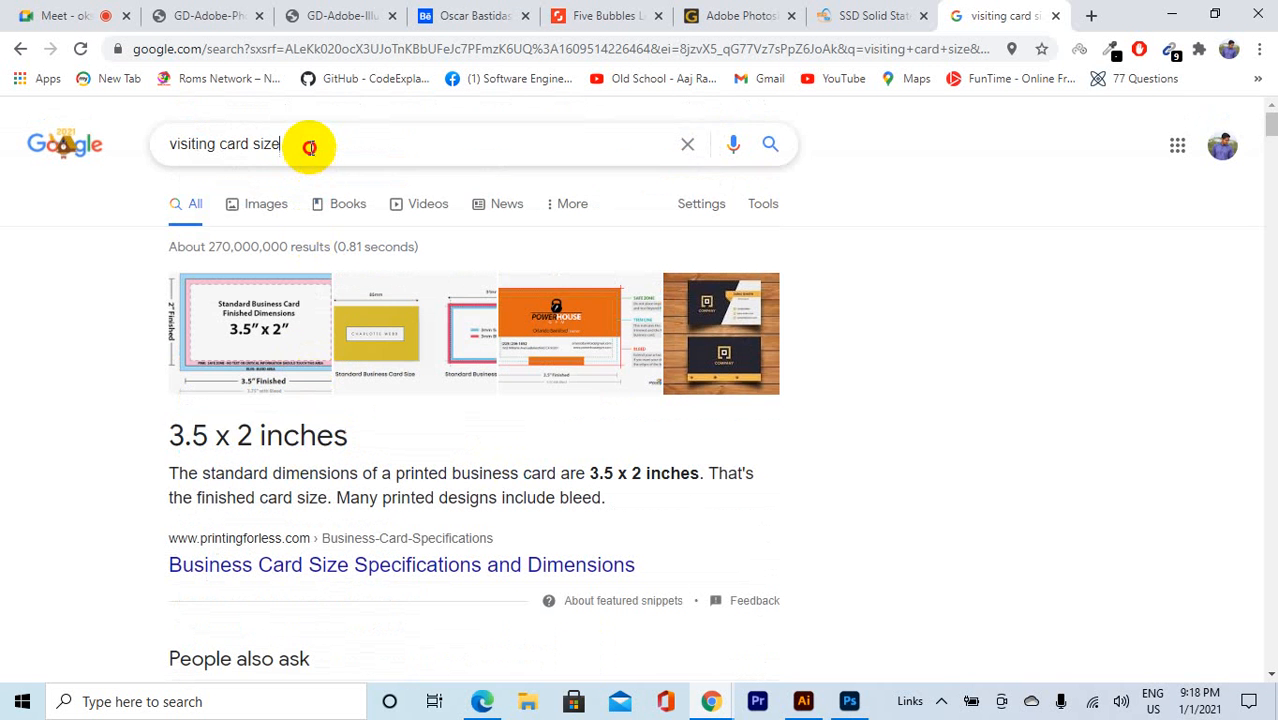
{"action": "left_click", "coordinate": [309, 183]}
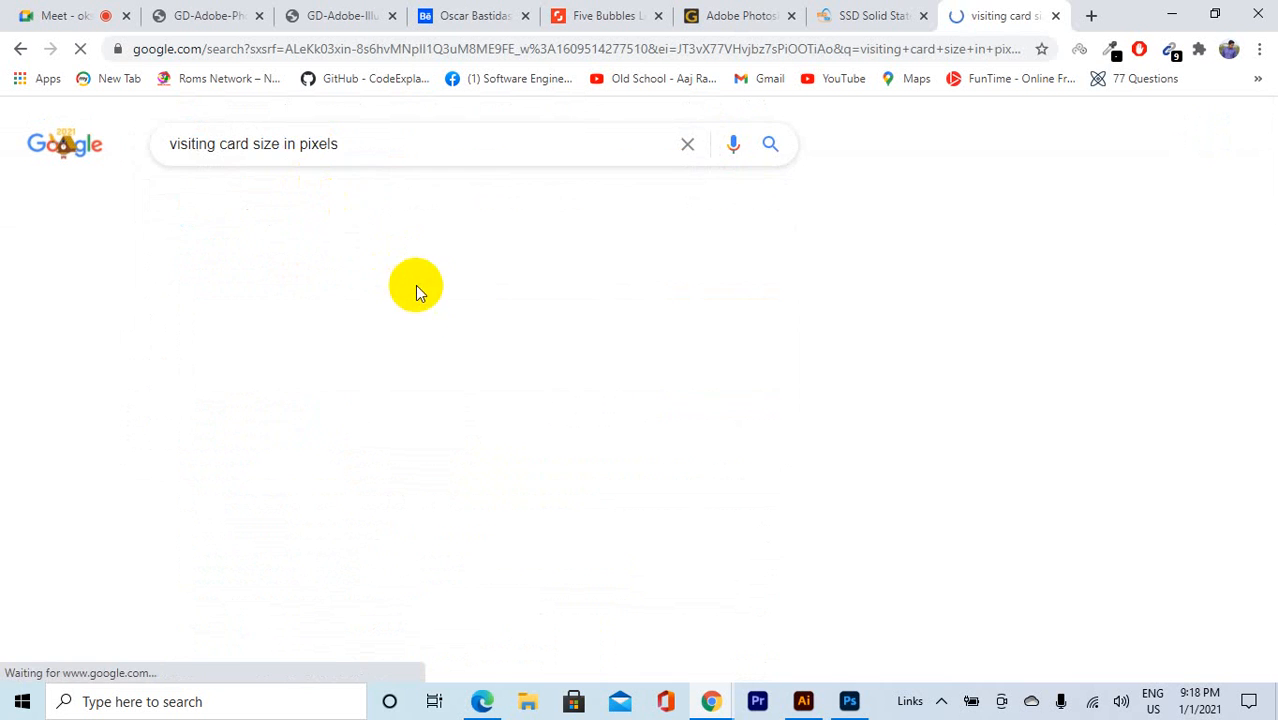
Step: Examine the recommended visiting card size in pixels and inches in the search results
{"action": "scroll", "coordinate": [376, 385], "scroll_direction": "down", "scroll_amount": 2}
{"action": "left_click_drag", "start_coordinate": [410, 248], "coordinate": [171, 244]}
{"action": "scroll", "coordinate": [322, 394], "scroll_direction": "up", "scroll_amount": 2}
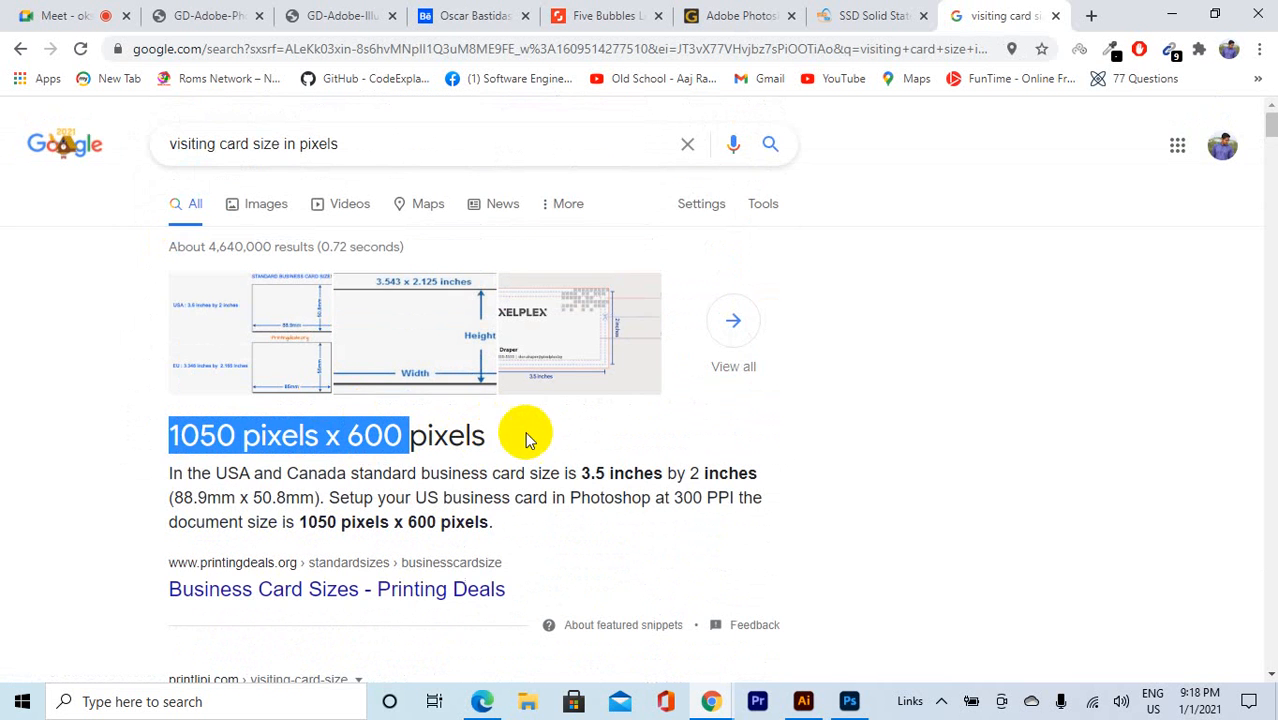
{"action": "left_click_drag", "start_coordinate": [530, 440], "coordinate": [120, 437]}
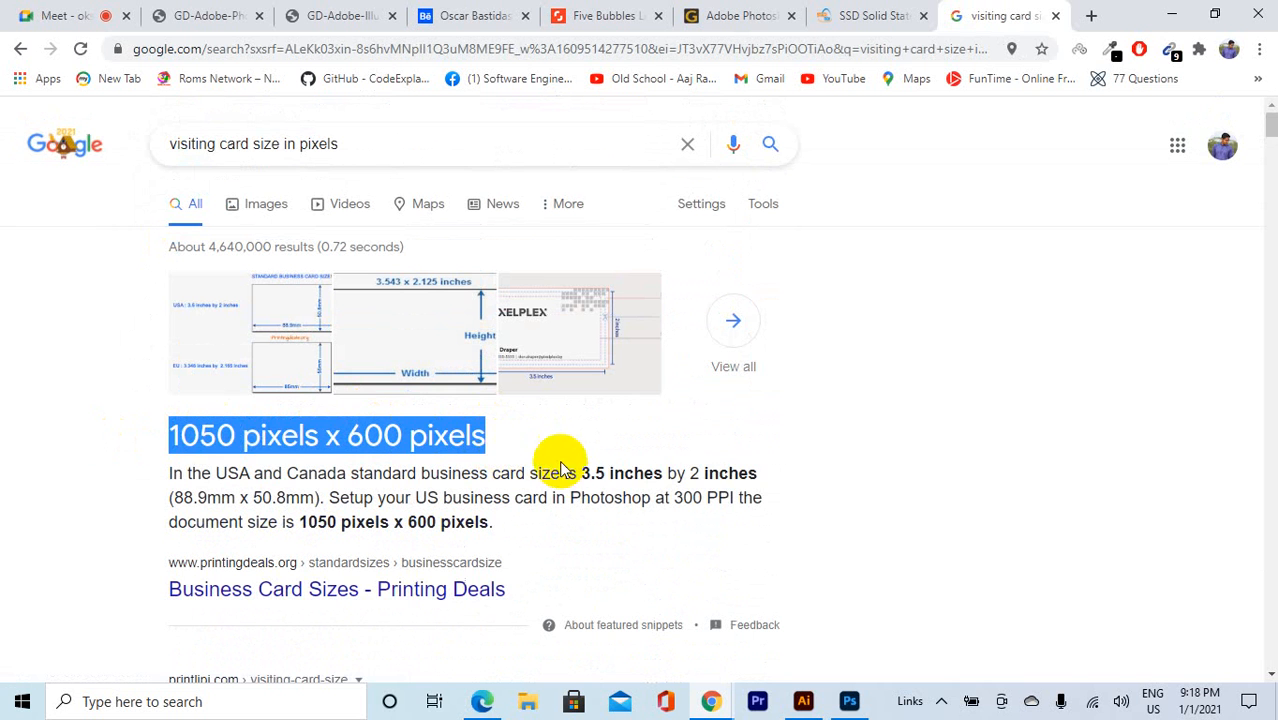
{"action": "left_click_drag", "start_coordinate": [578, 474], "coordinate": [758, 474]}
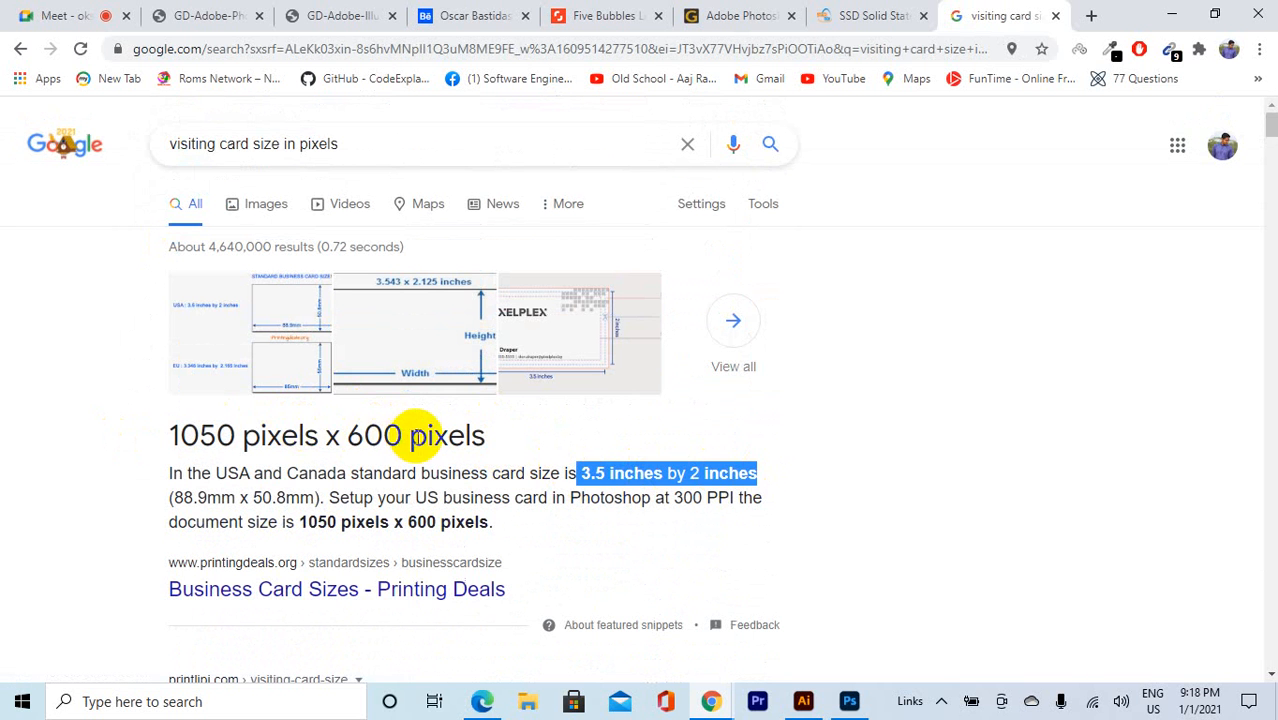
{"action": "left_click_drag", "start_coordinate": [410, 436], "coordinate": [122, 440]}
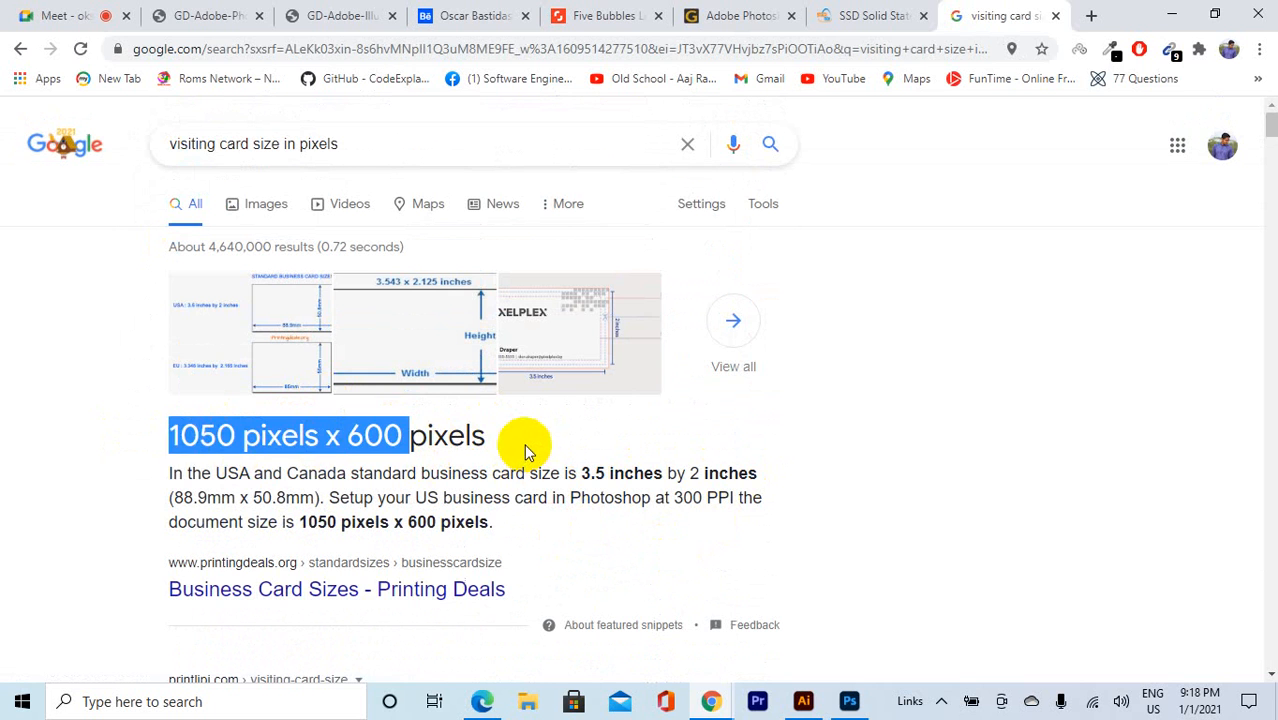
{"action": "left_click_drag", "start_coordinate": [505, 440], "coordinate": [182, 448]}
Step: Switch to Photoshop and set the new document to landscape orientation with a resolution of 300 pixels/inch
{"action": "left_click", "coordinate": [849, 700]}
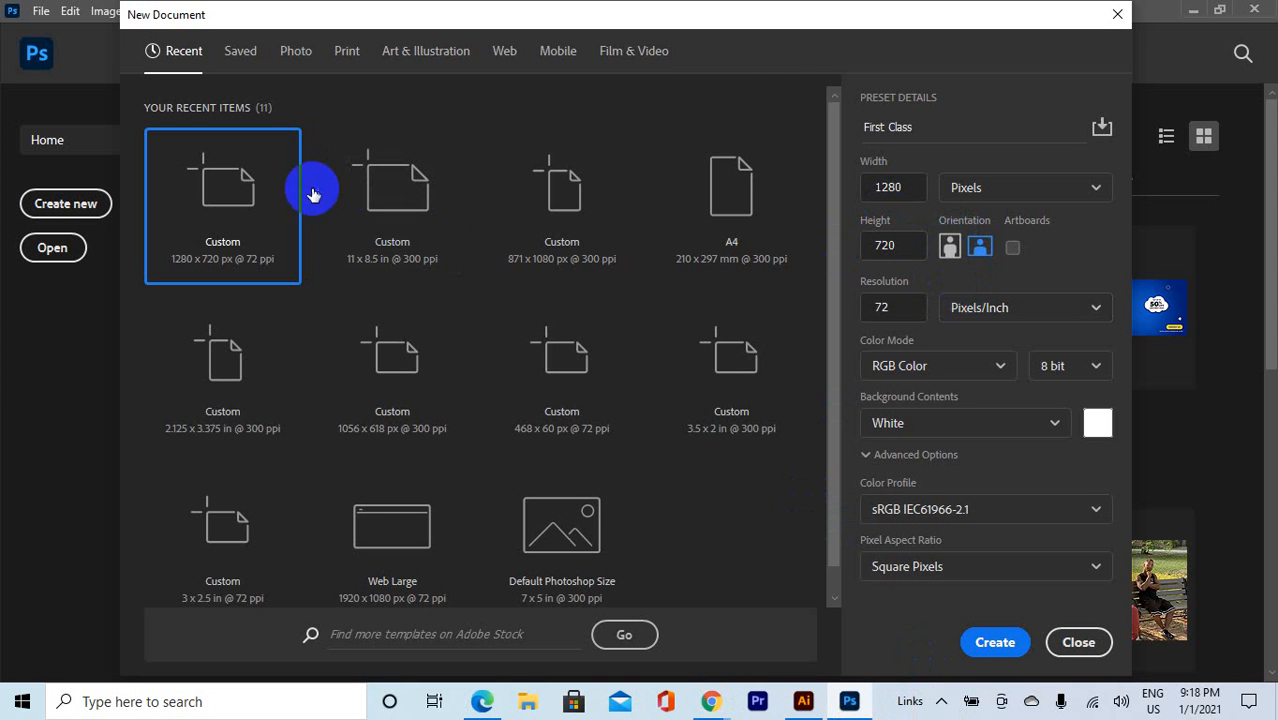
{"action": "left_click", "coordinate": [980, 251]}
{"action": "left_click", "coordinate": [880, 308]}
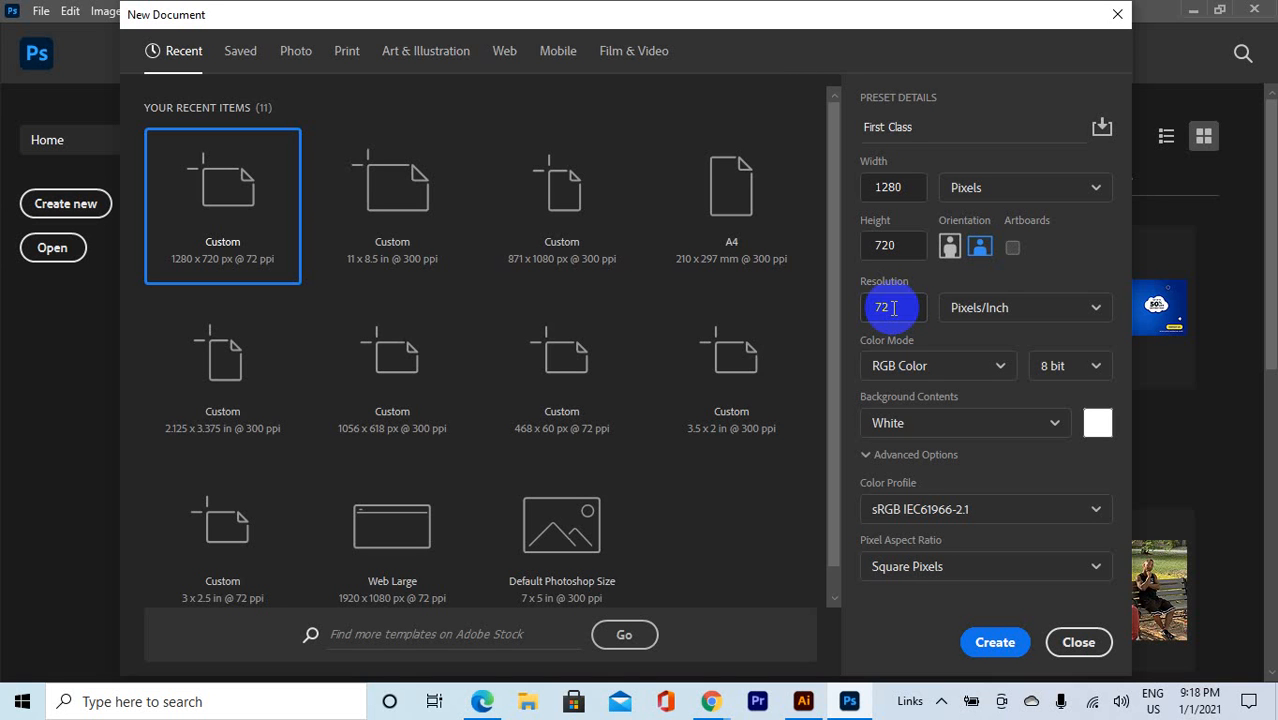
{"action": "left_click_drag", "start_coordinate": [894, 308], "coordinate": [869, 313]}
{"action": "type", "text": "300"}
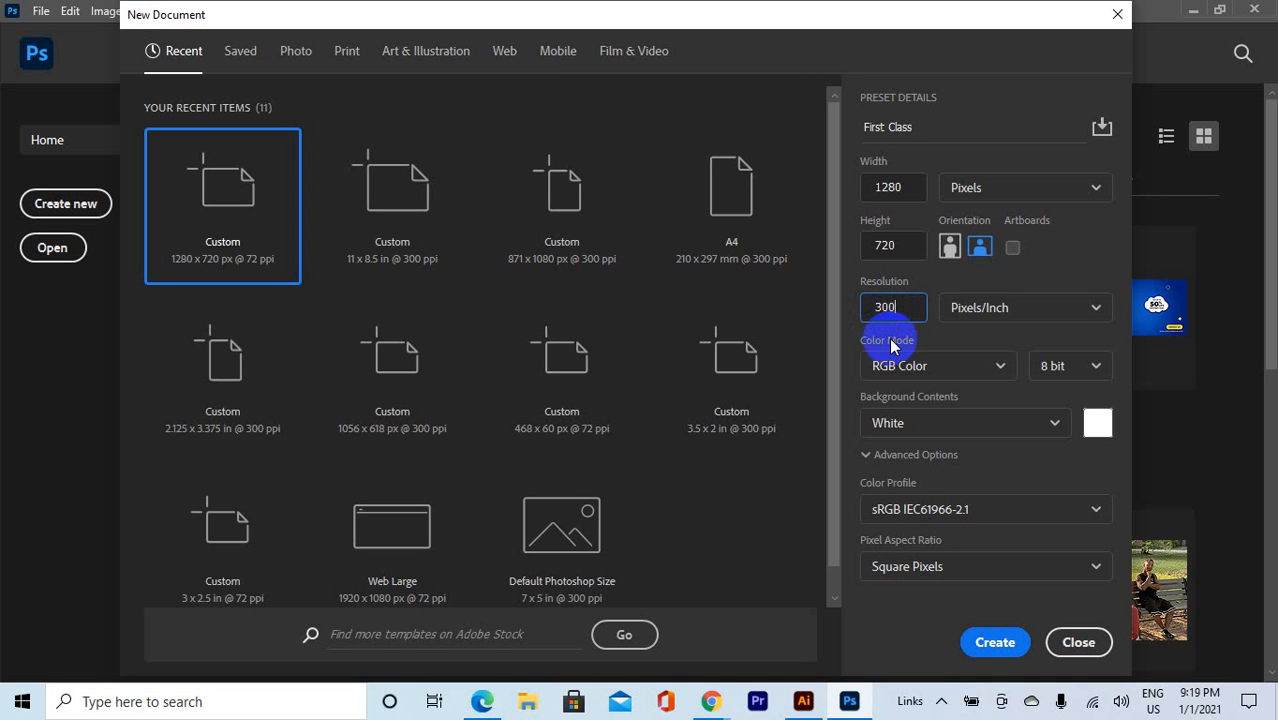
Step: Set the new document's resolution to 72 pixels/inch
{"action": "mouse_move", "coordinate": [878, 306]}
{"action": "left_mouse_down"}
{"action": "mouse_move", "coordinate": [890, 312]}
{"action": "mouse_move", "coordinate": [876, 310]}
{"action": "left_mouse_up"}
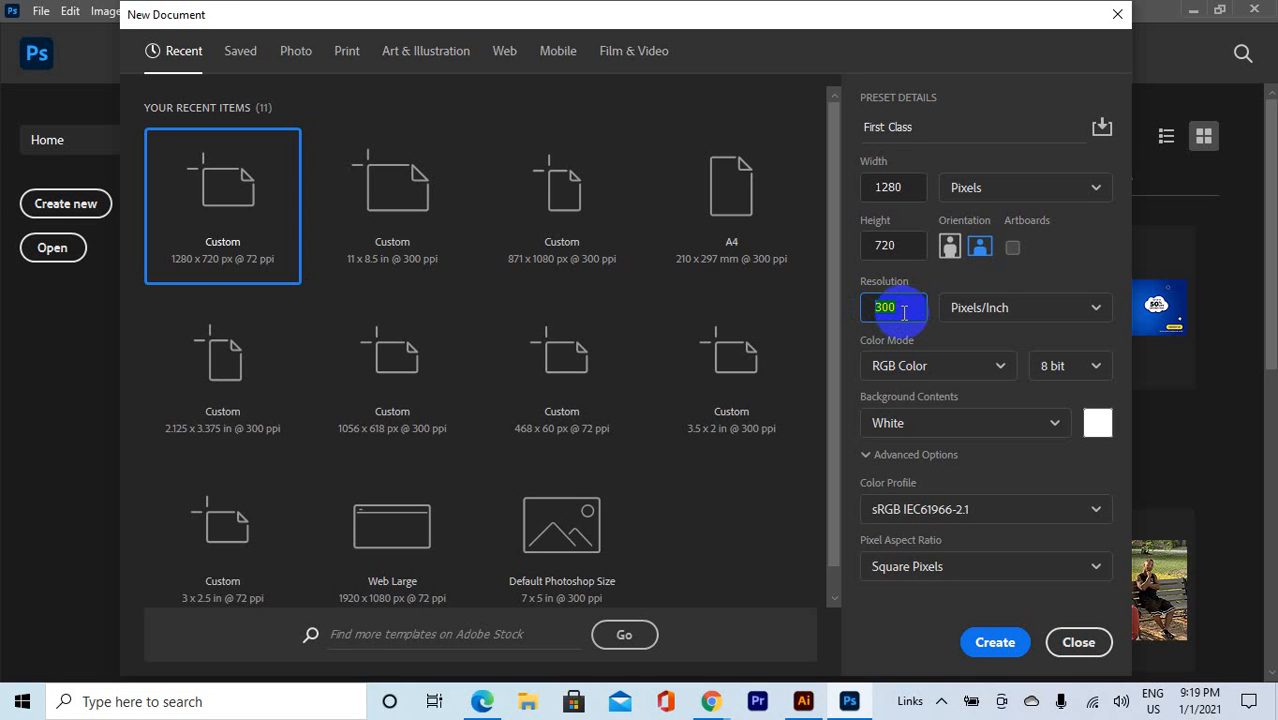
{"action": "left_click", "coordinate": [903, 312]}
{"action": "left_click_drag", "start_coordinate": [903, 312], "coordinate": [874, 312]}
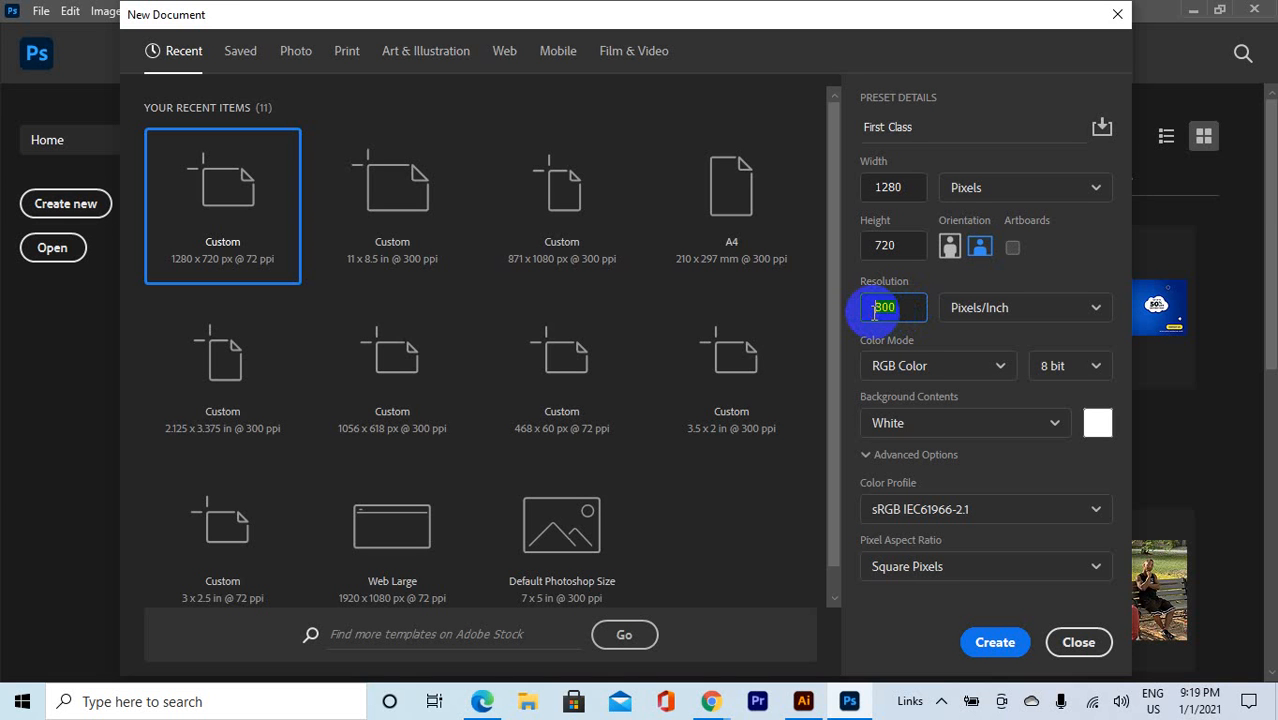
{"action": "left_click", "coordinate": [908, 313]}
{"action": "double_click", "coordinate": [908, 313]}
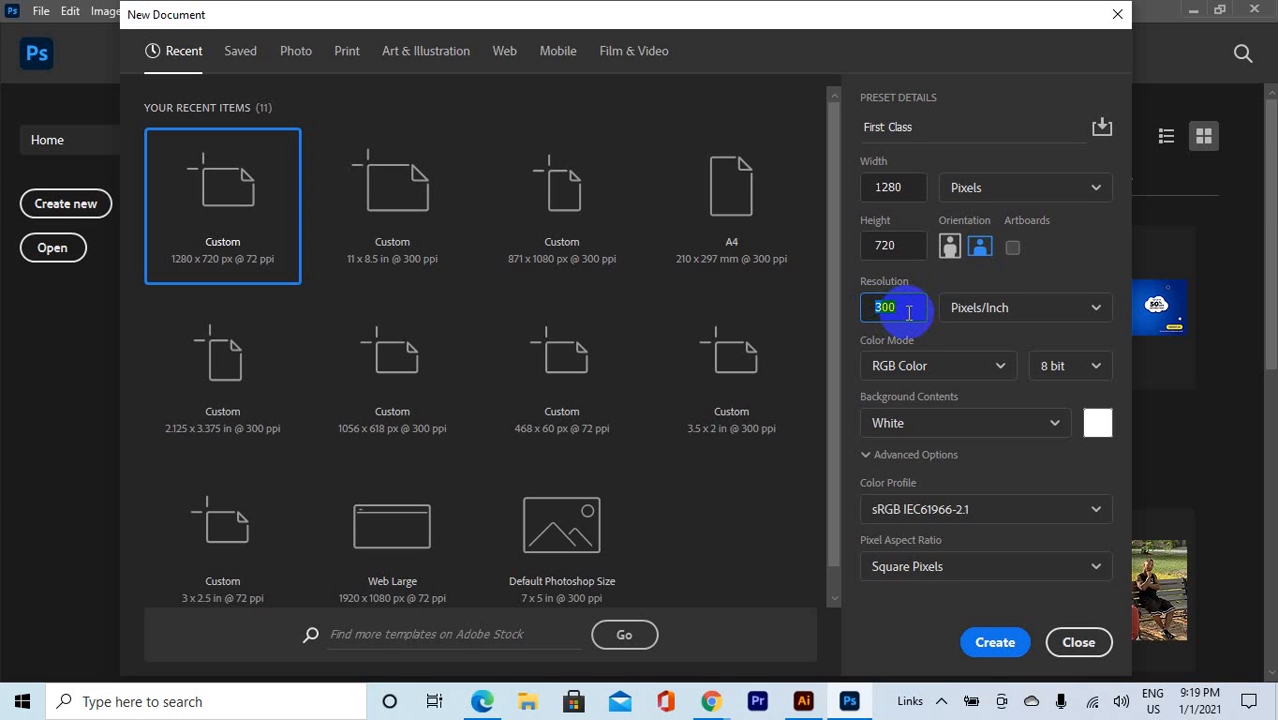
{"action": "type", "text": "72"}
{"action": "left_click_drag", "start_coordinate": [893, 308], "coordinate": [857, 313]}
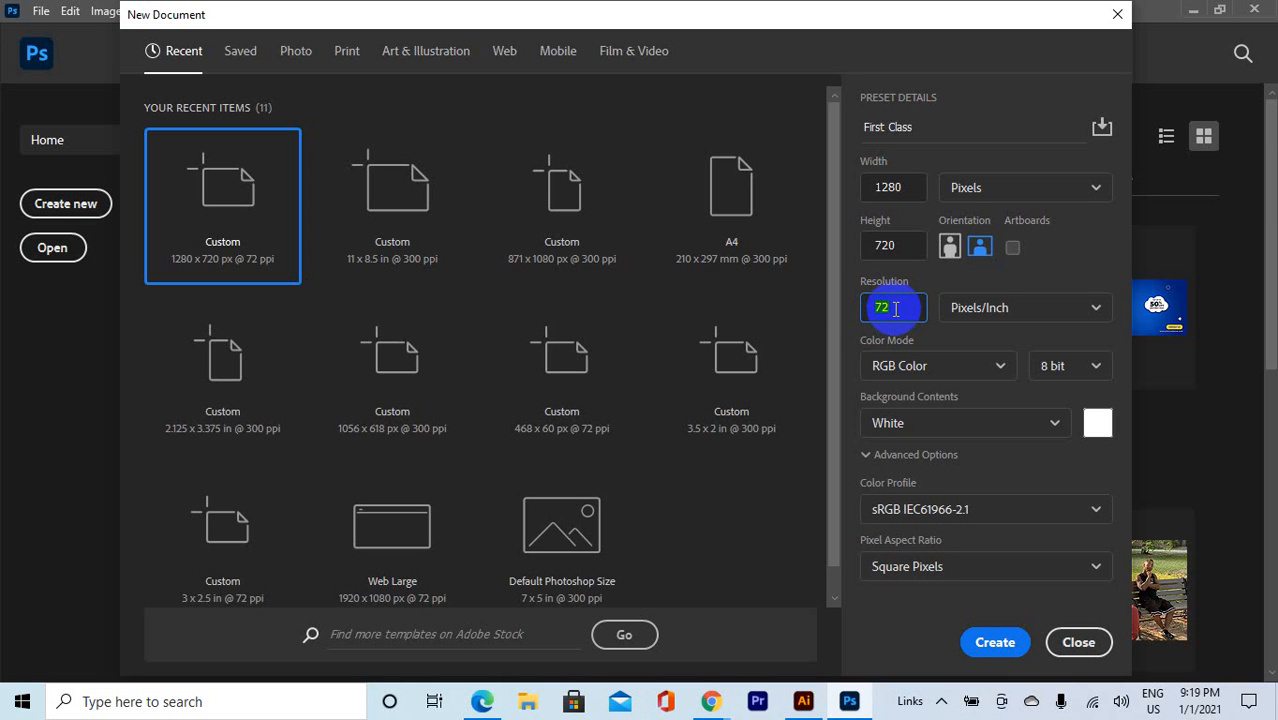
{"action": "left_click_drag", "start_coordinate": [896, 309], "coordinate": [857, 313]}
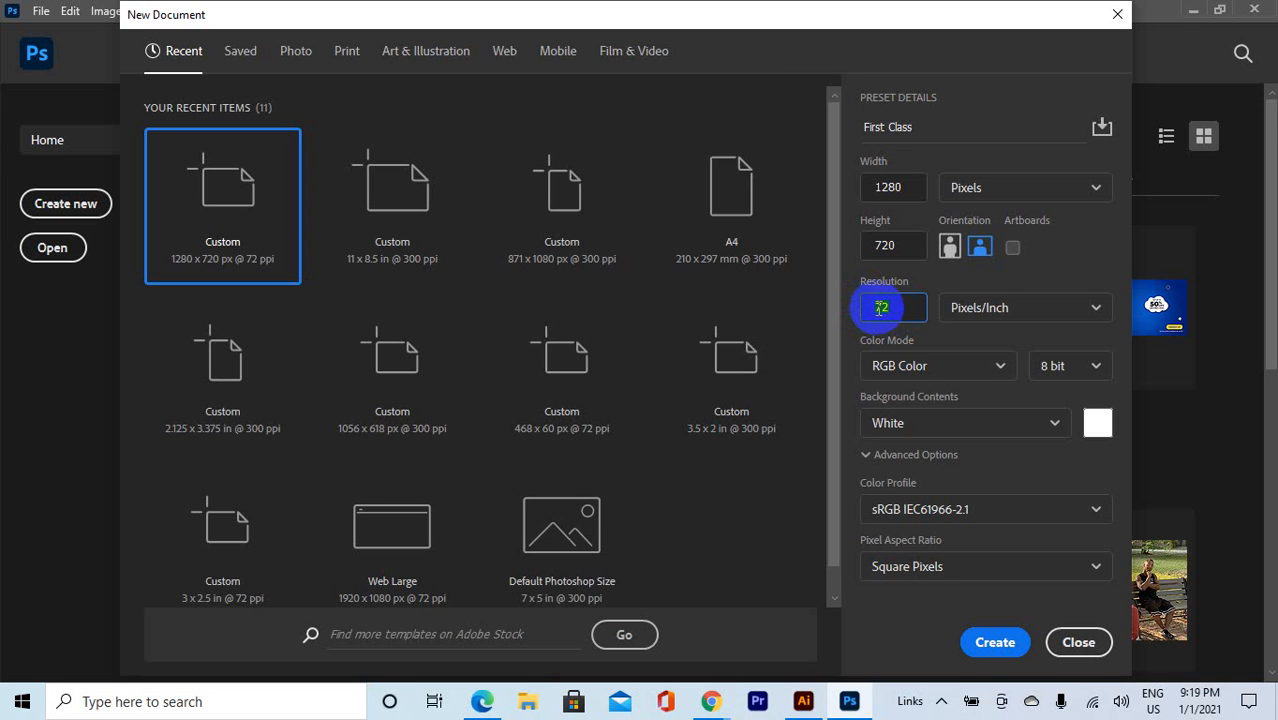
{"action": "left_click", "coordinate": [893, 307]}
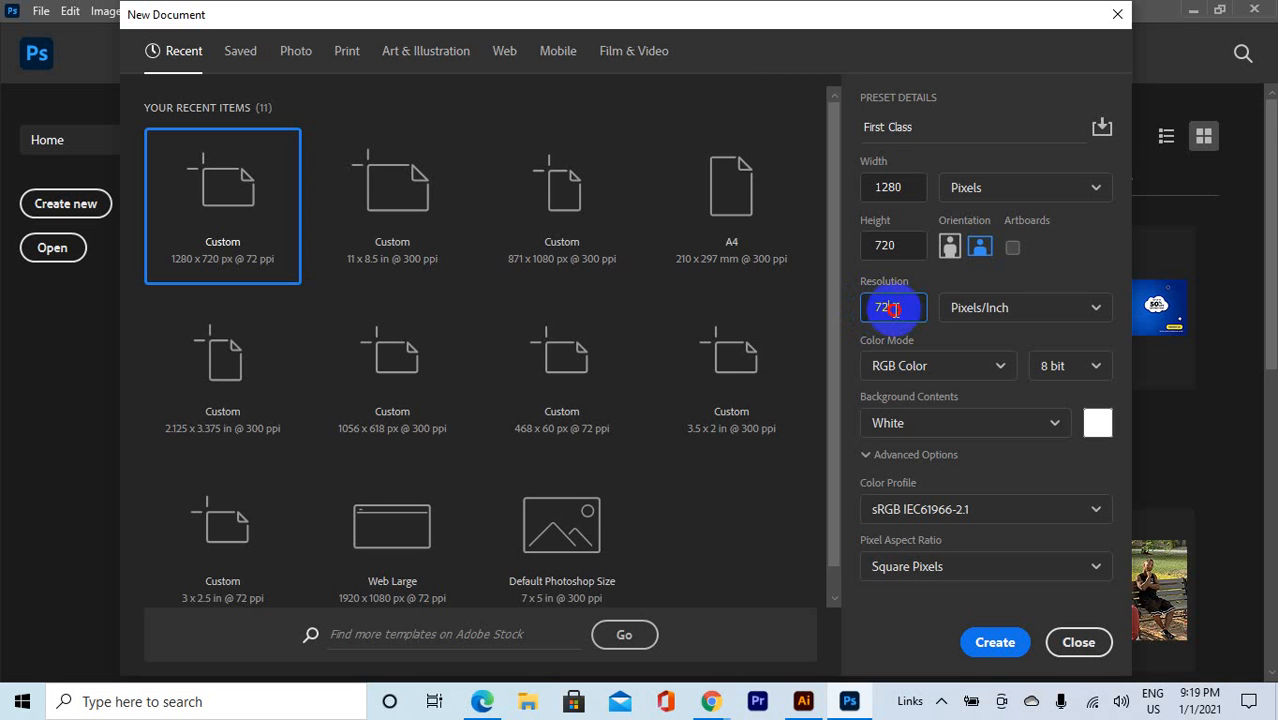
Step: Review the available color modes and choose RGB Color for the new document
{"action": "left_click", "coordinate": [895, 363]}
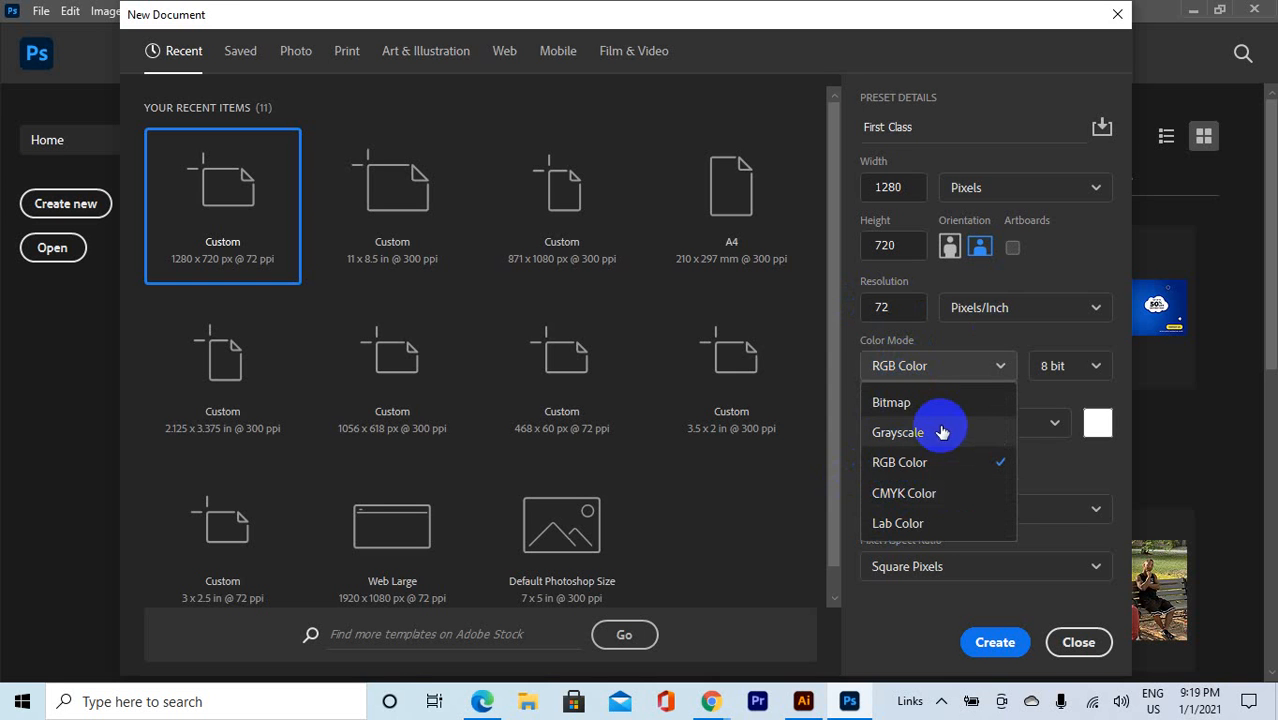
{"action": "left_click", "coordinate": [929, 468]}
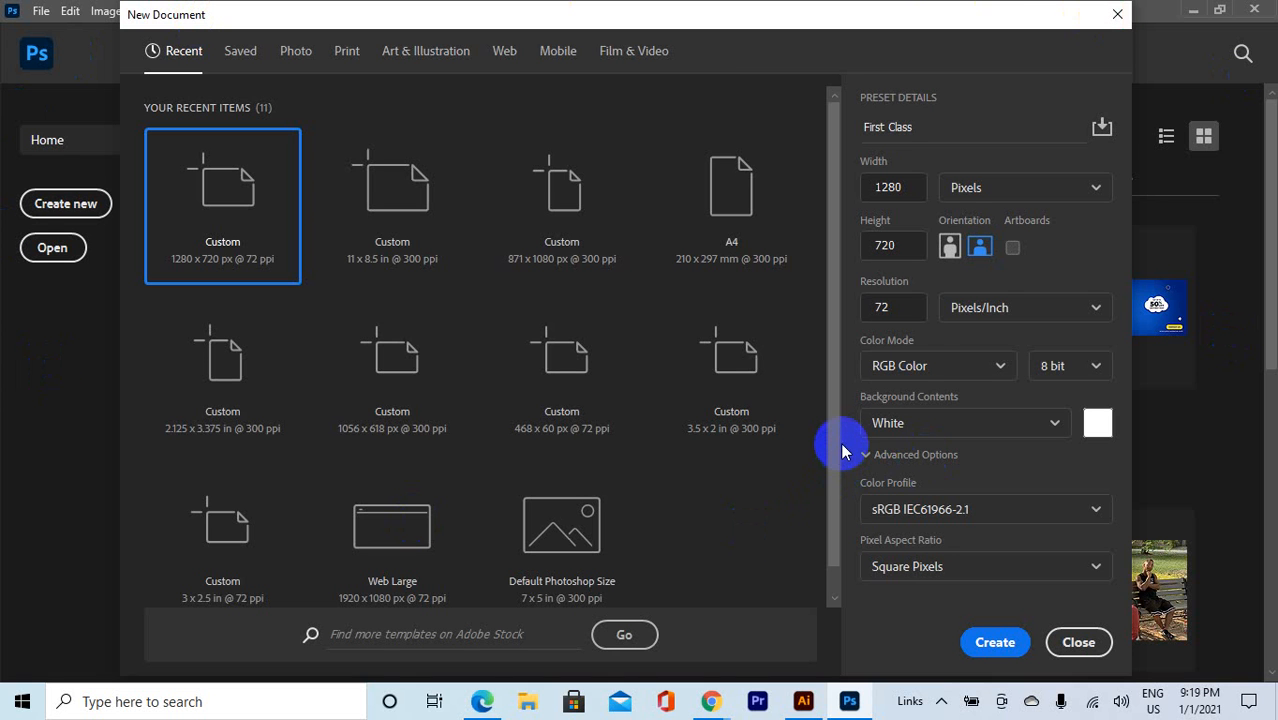
{"action": "left_click", "coordinate": [896, 366]}
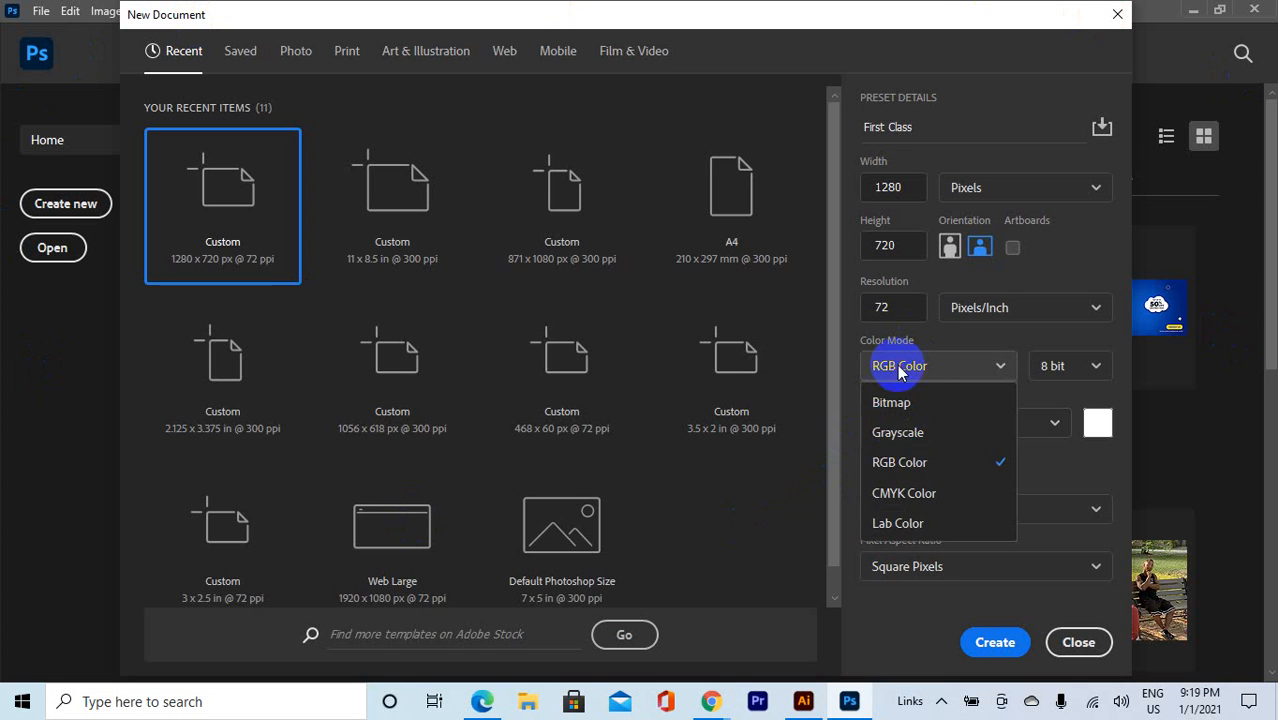
{"action": "left_click", "coordinate": [929, 464]}
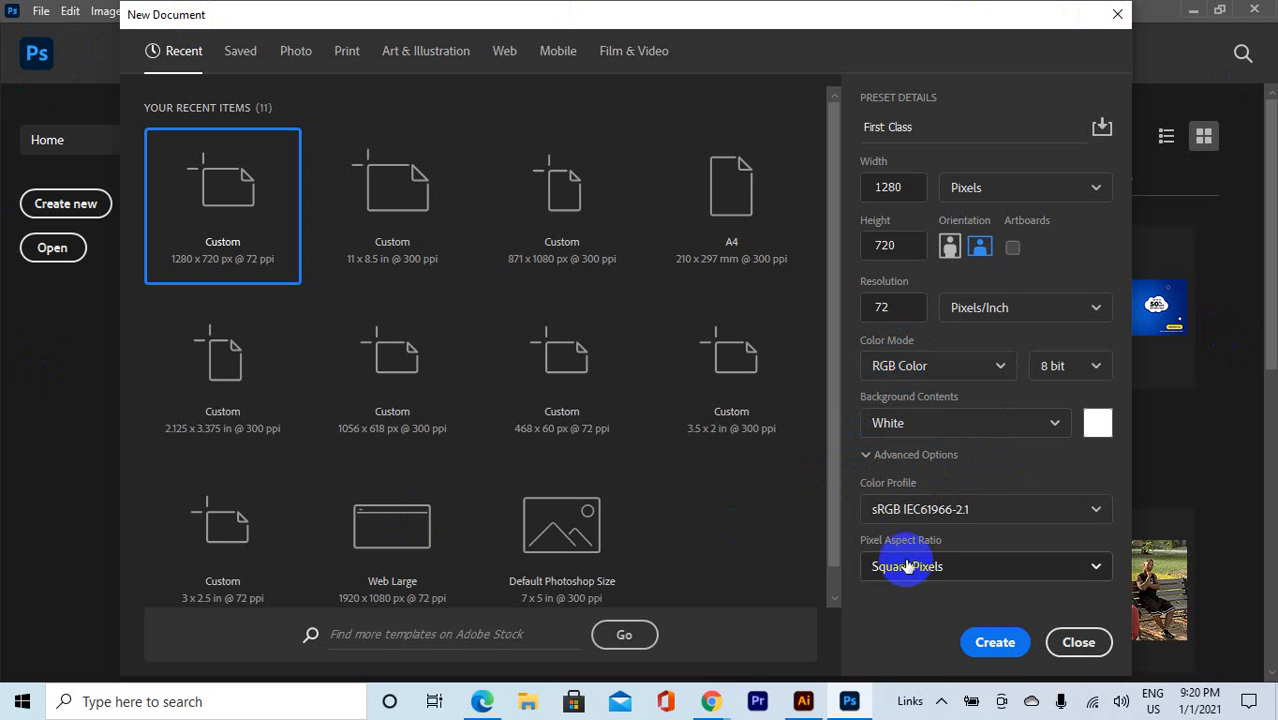
Step: Set the new document's resolution to 70 pixels/inch
{"action": "double_click", "coordinate": [873, 318]}
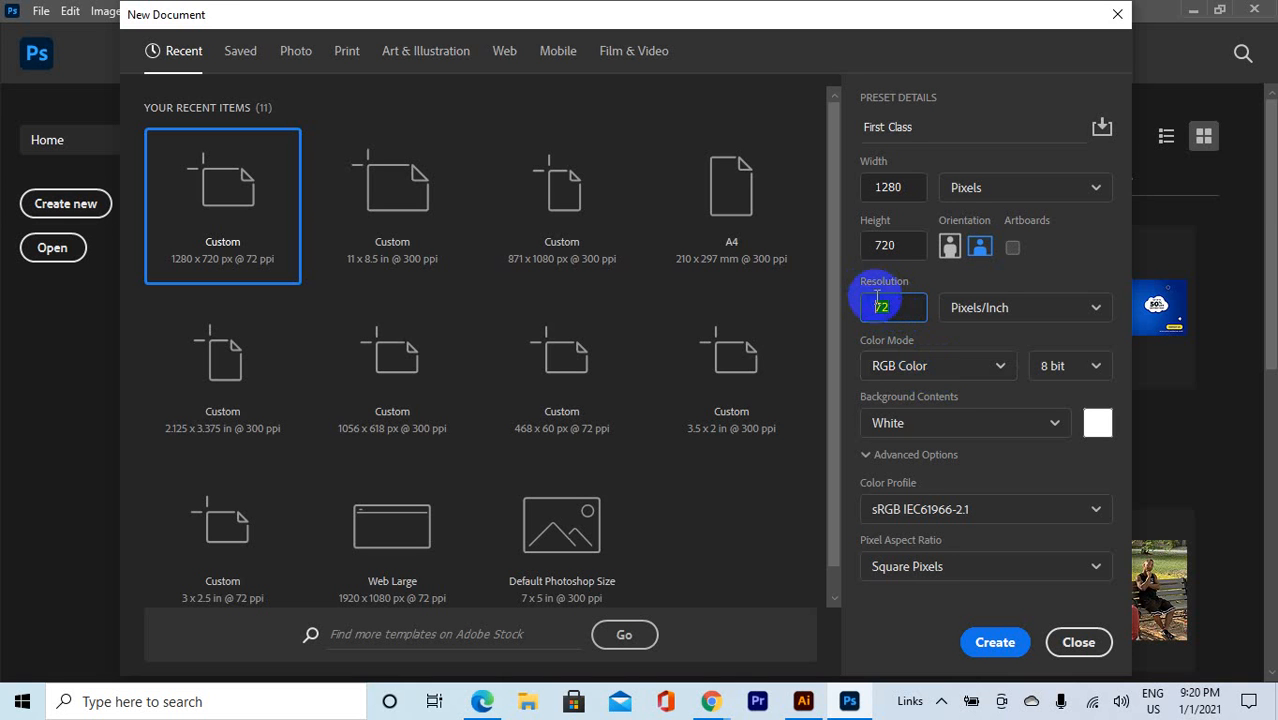
{"action": "mouse_move", "coordinate": [882, 287]}
{"action": "left_mouse_down"}
{"action": "mouse_move", "coordinate": [899, 281]}
{"action": "mouse_move", "coordinate": [862, 300]}
{"action": "left_mouse_up"}
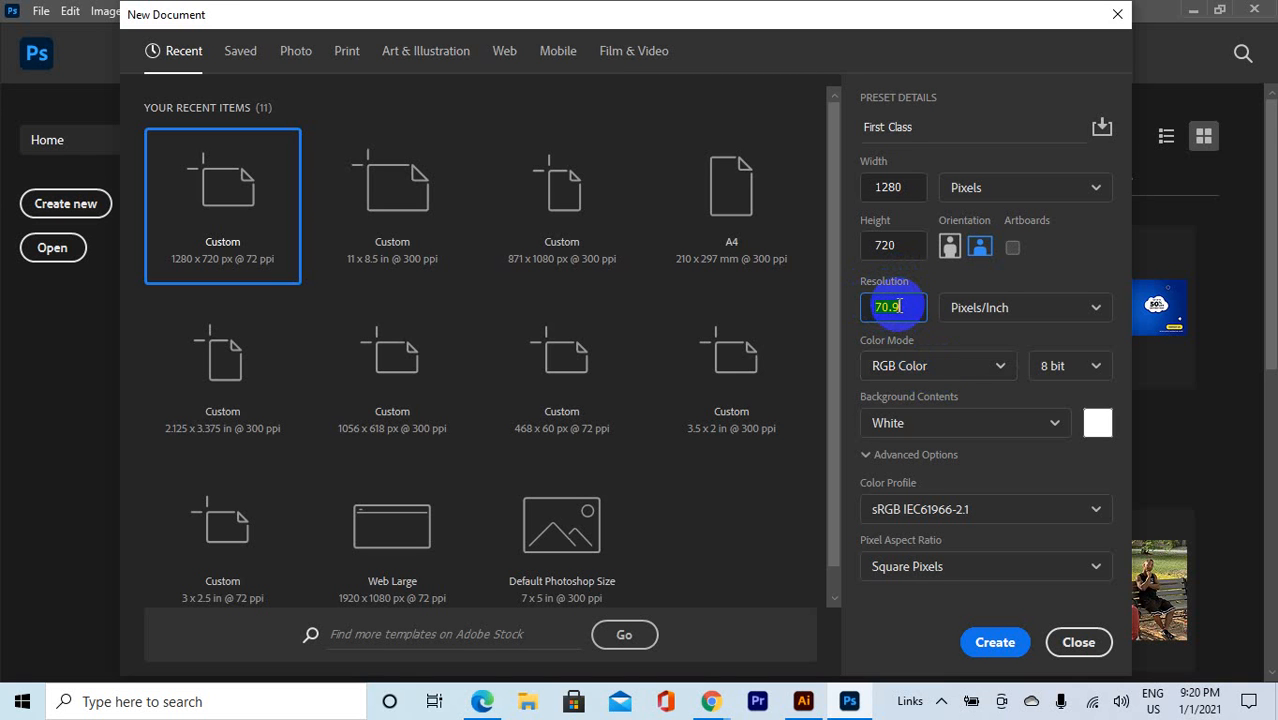
{"action": "type", "text": "70"}
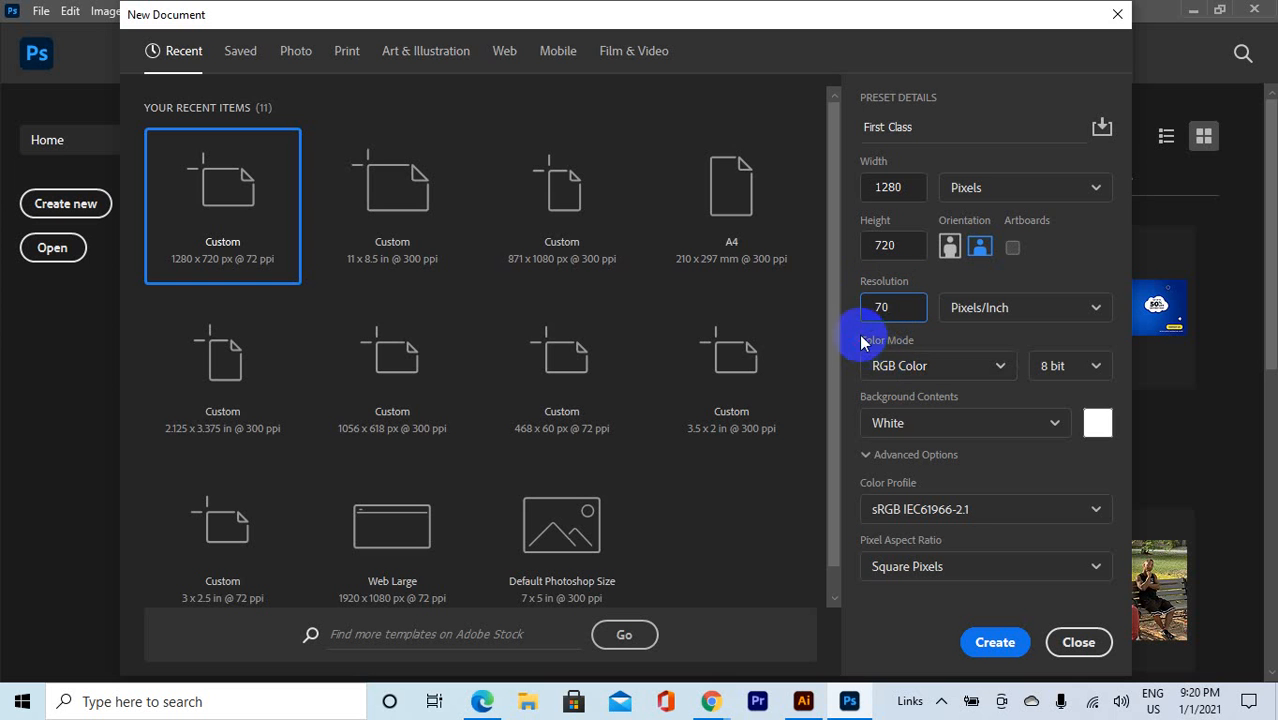
{"action": "left_click", "coordinate": [872, 342]}
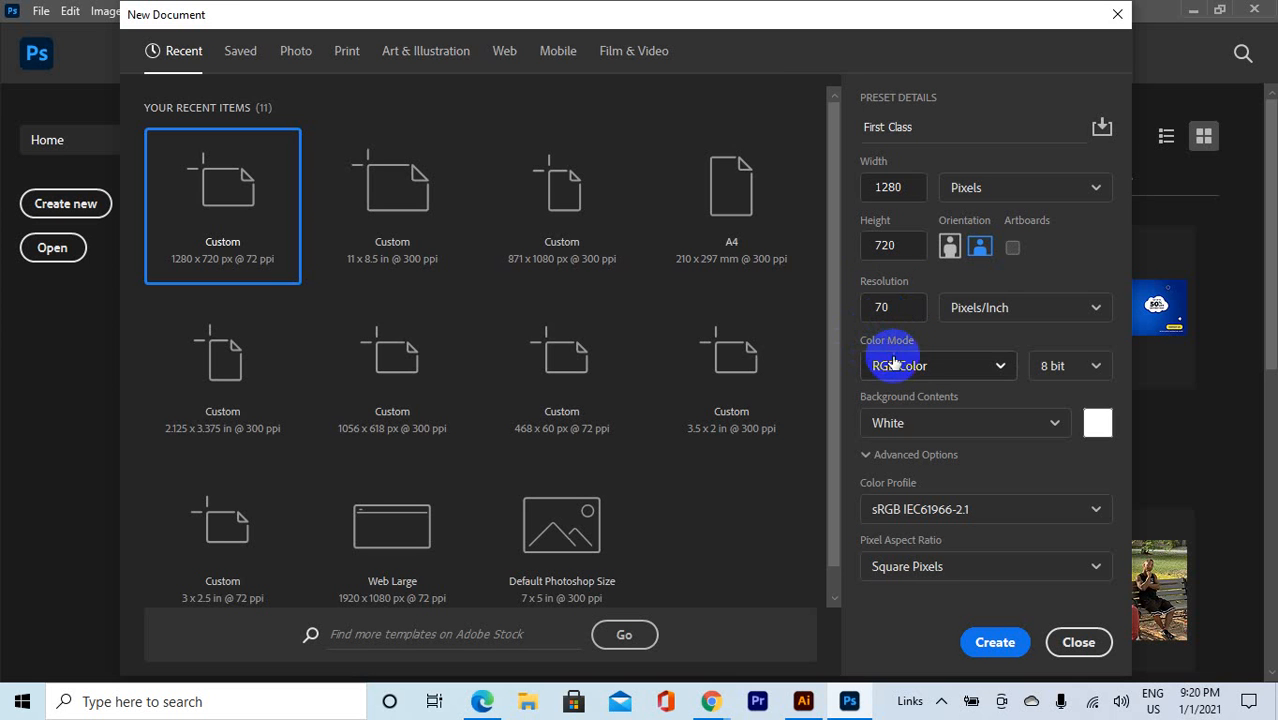
Step: Set the color mode to CMYK Color and the resolution to 300 pixels/inch for the new document
{"action": "left_click", "coordinate": [896, 368]}
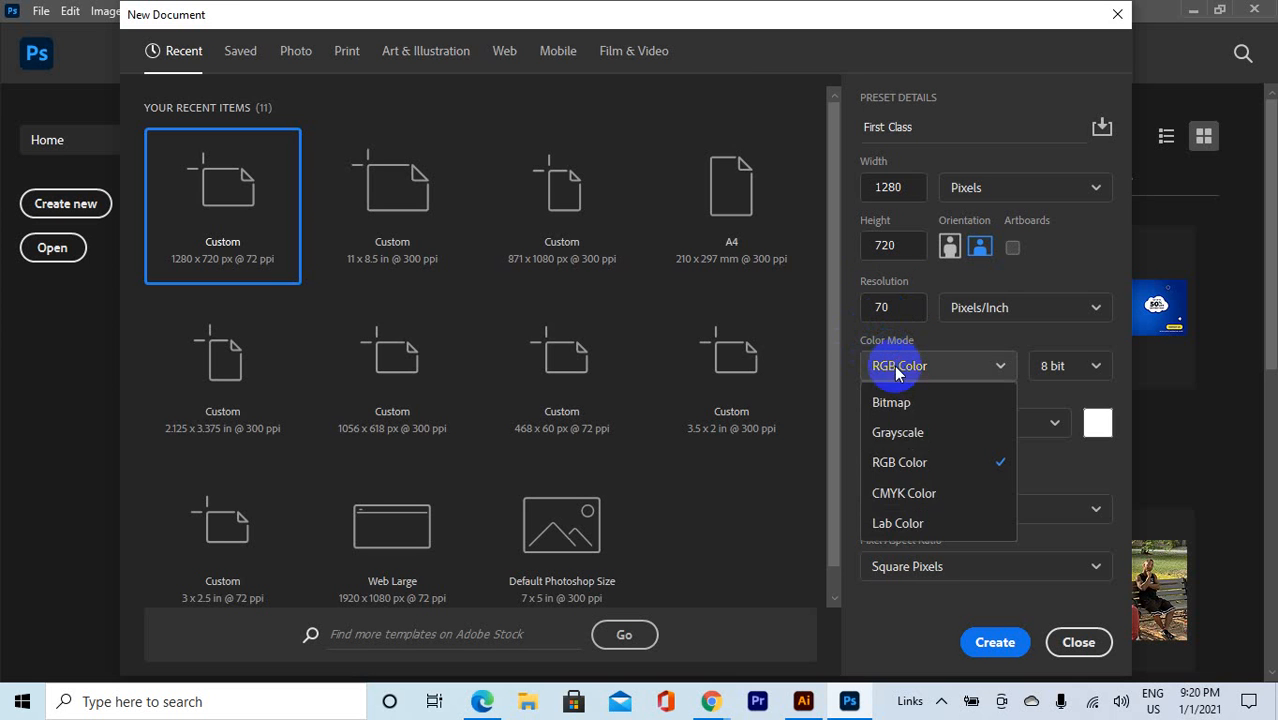
{"action": "left_click", "coordinate": [915, 500]}
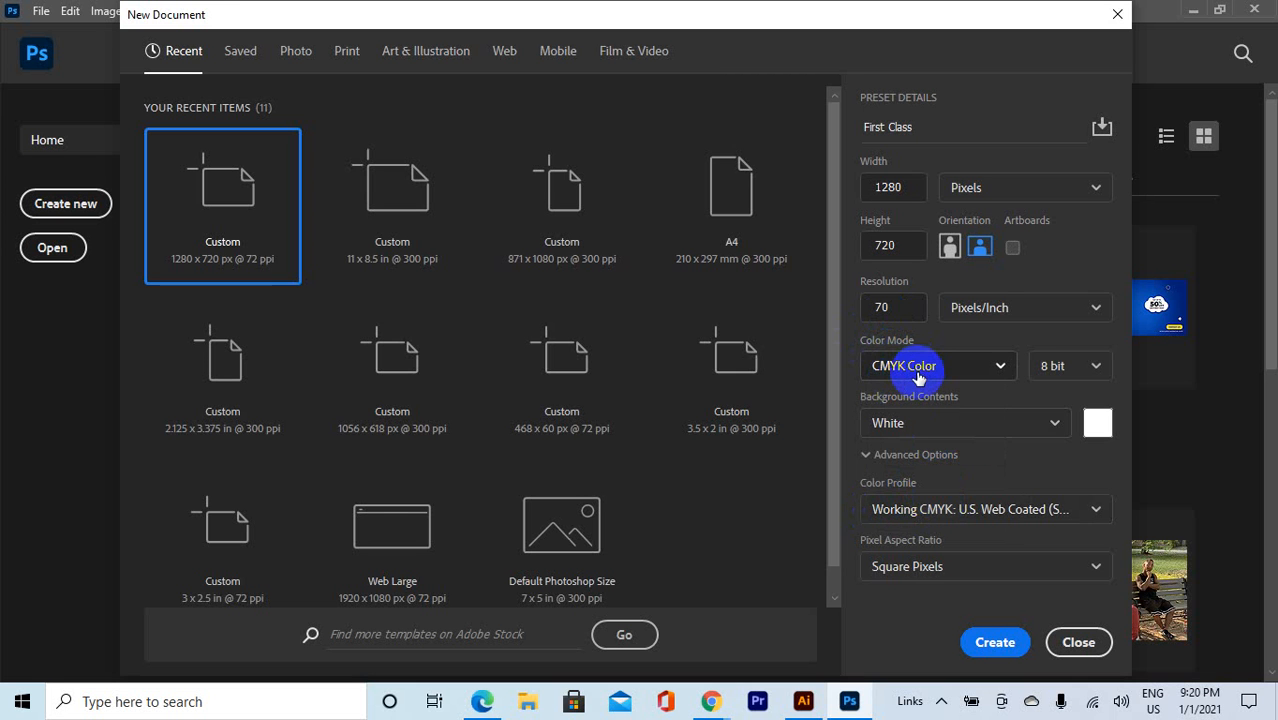
{"action": "left_click", "coordinate": [881, 307]}
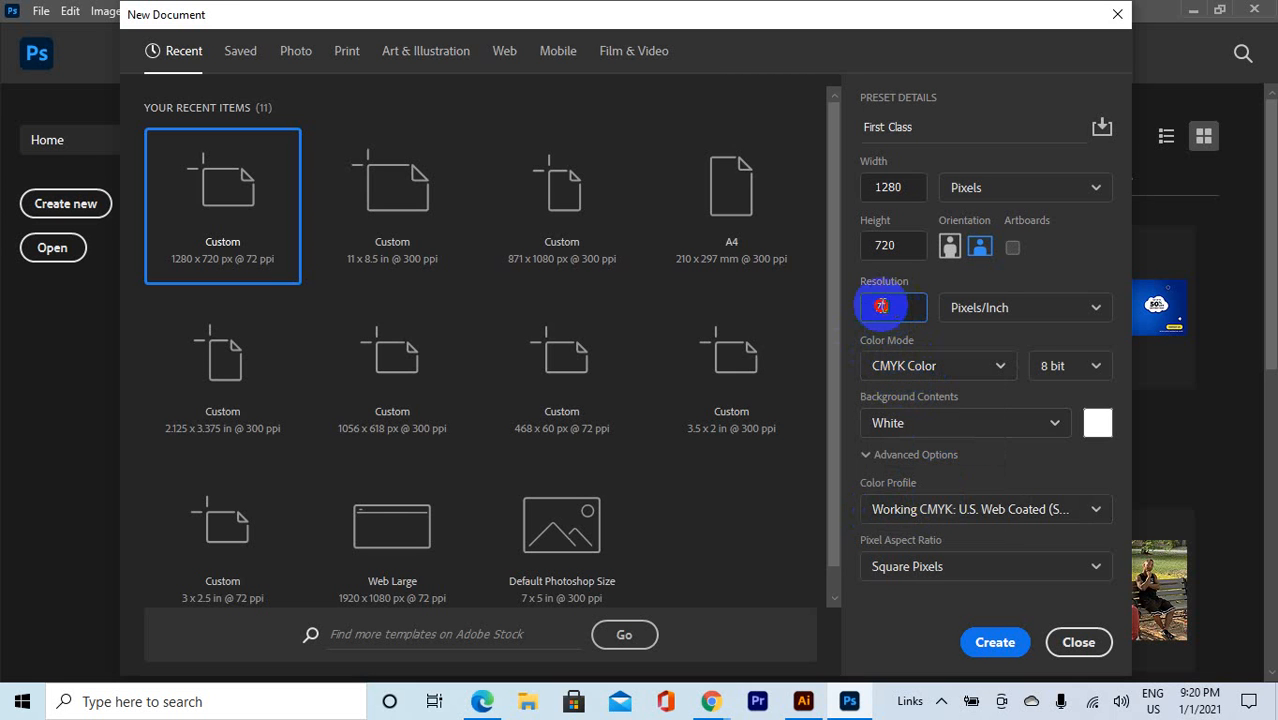
{"action": "type", "text": "300"}
{"action": "left_click", "coordinate": [852, 366]}
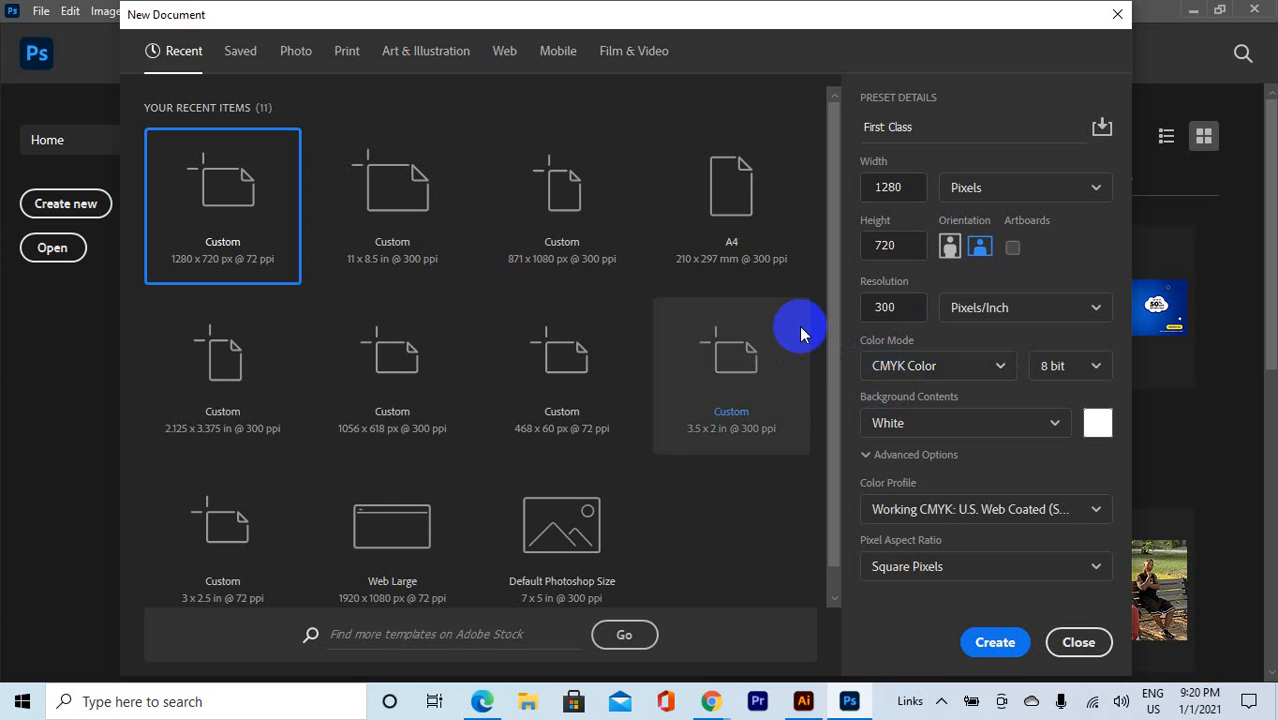
Step: Keep CMYK Color as the color mode and set its bit depth to 16 bit
{"action": "left_click", "coordinate": [922, 366]}
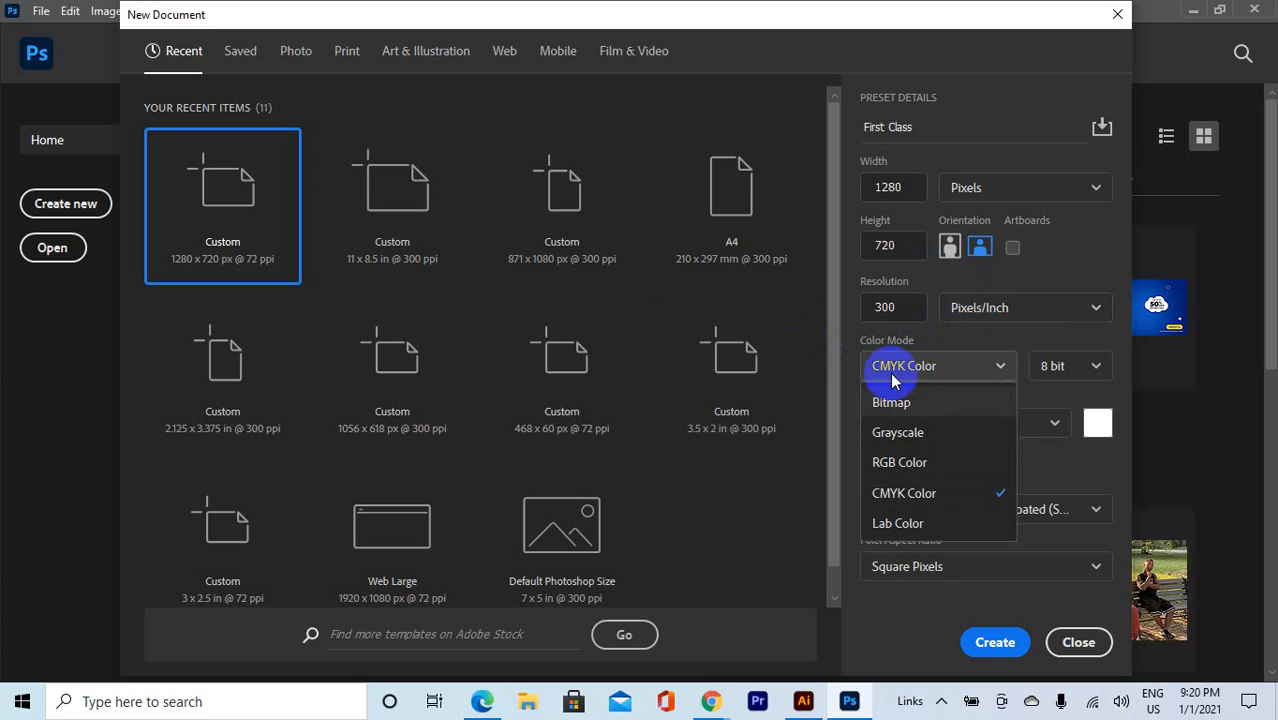
{"action": "left_click", "coordinate": [864, 343]}
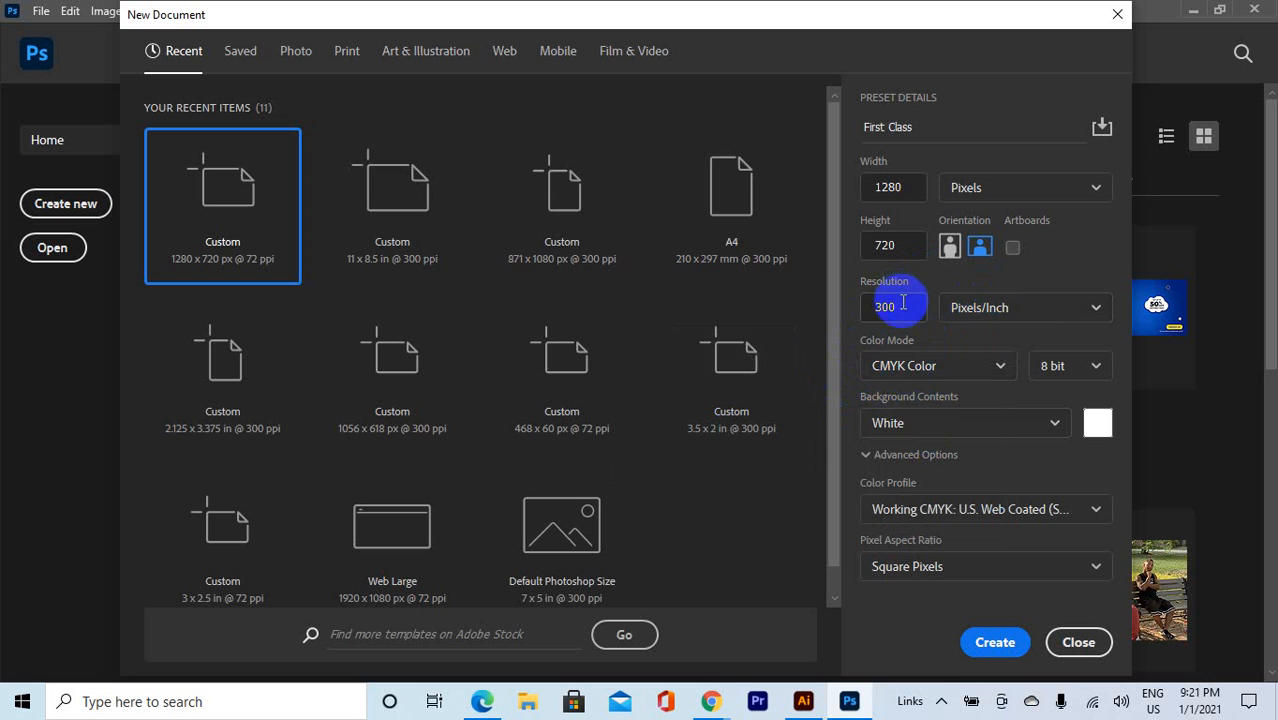
{"action": "left_click", "coordinate": [870, 307]}
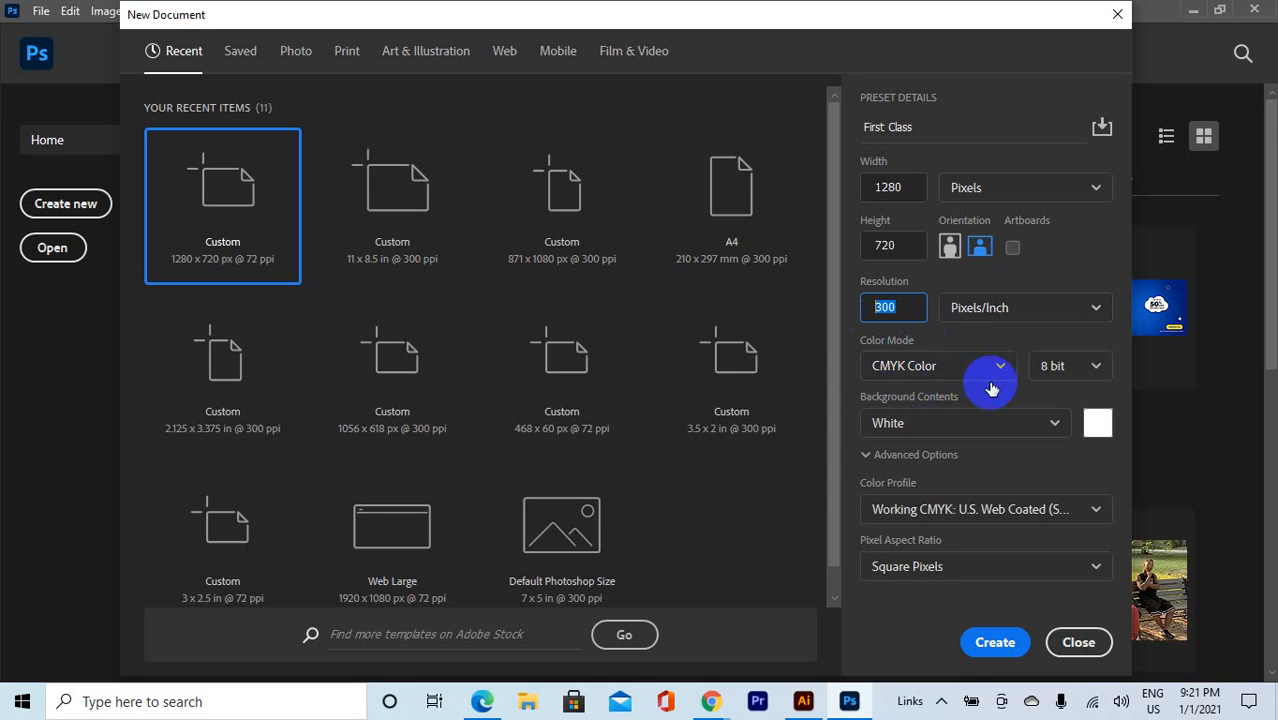
{"action": "left_click", "coordinate": [1060, 367]}
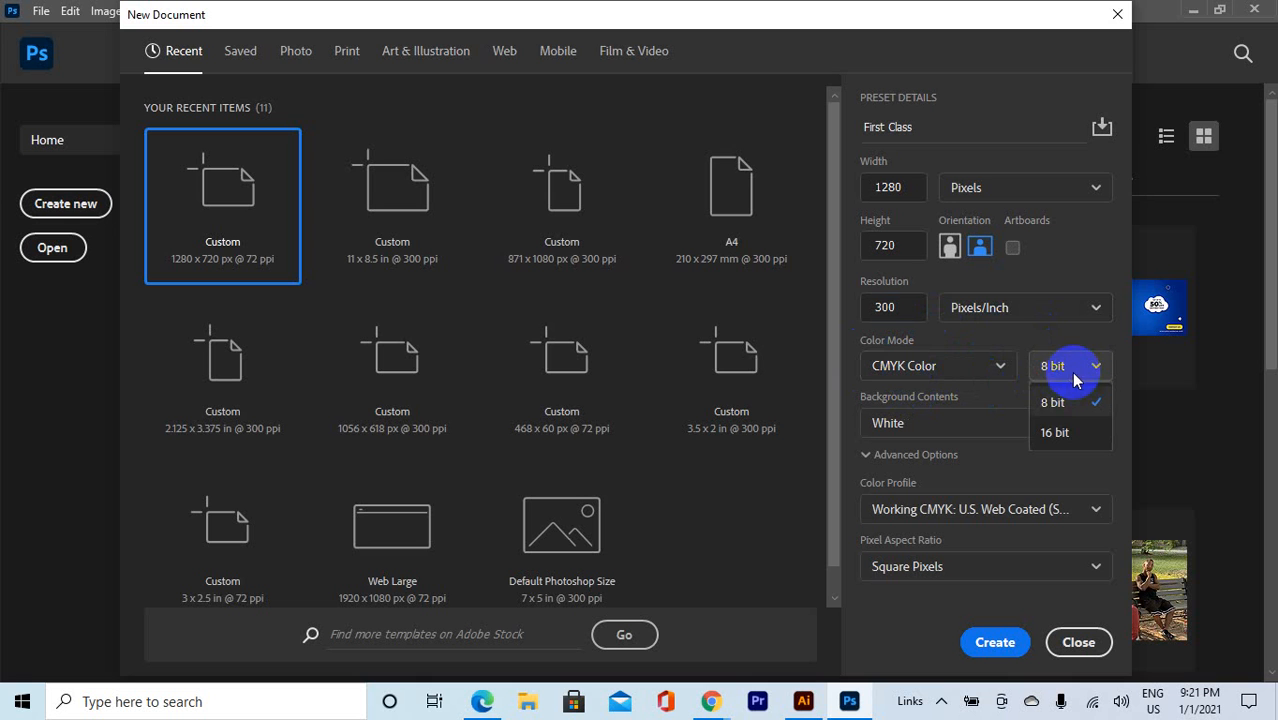
{"action": "left_click", "coordinate": [1057, 432]}
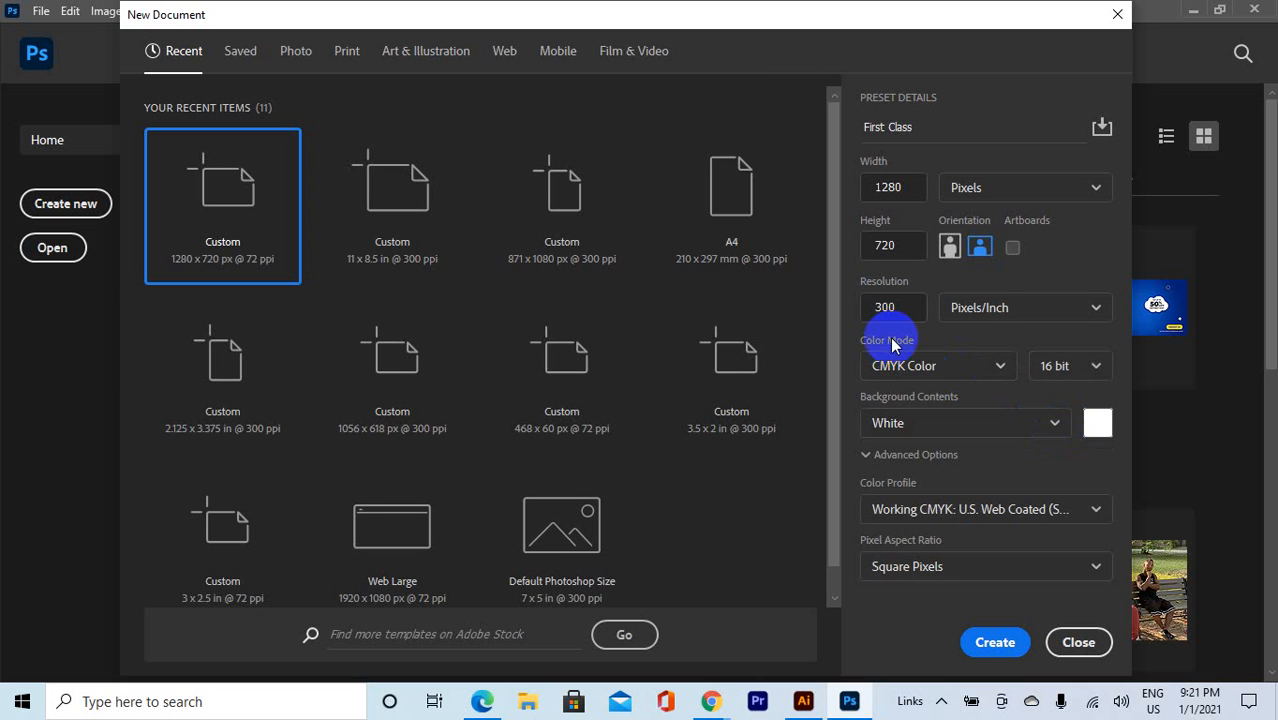
{"action": "left_click", "coordinate": [1100, 366]}
{"action": "left_click", "coordinate": [1080, 442]}
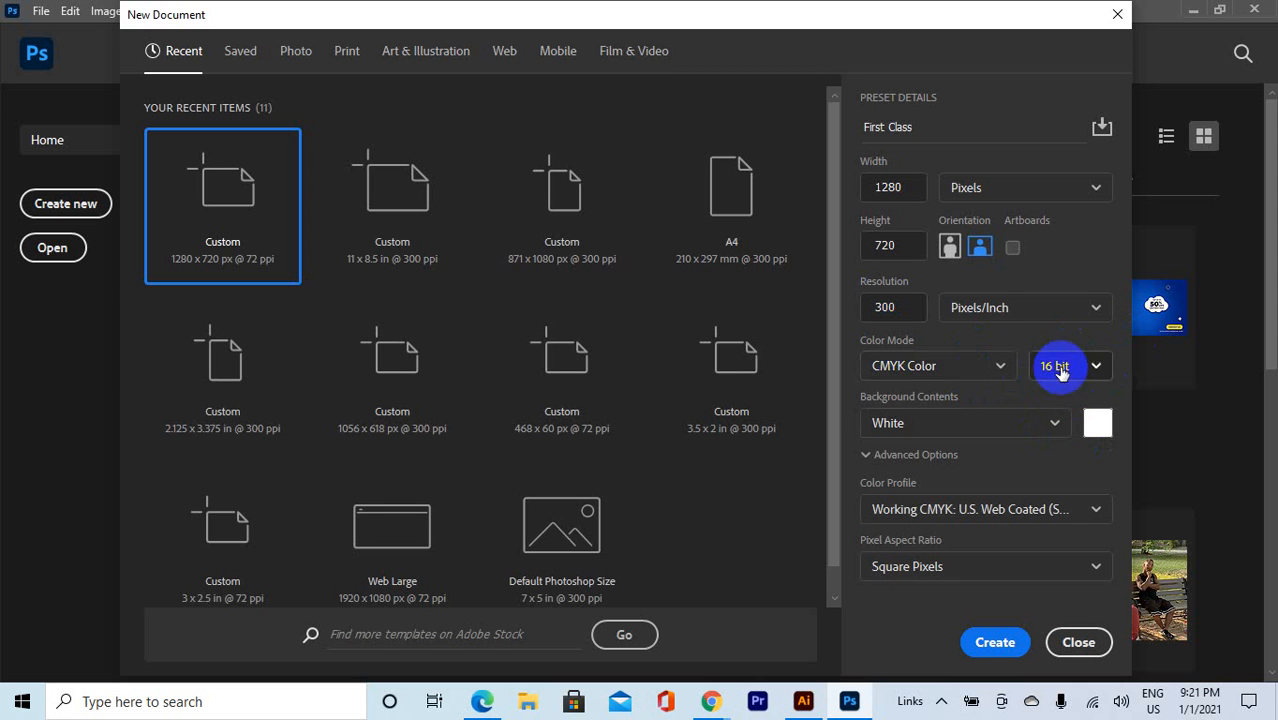
Step: Set the color mode to RGB Color at 8 bit and the resolution to 72 pixels/inch
{"action": "left_click", "coordinate": [995, 366]}
{"action": "left_click", "coordinate": [916, 462]}
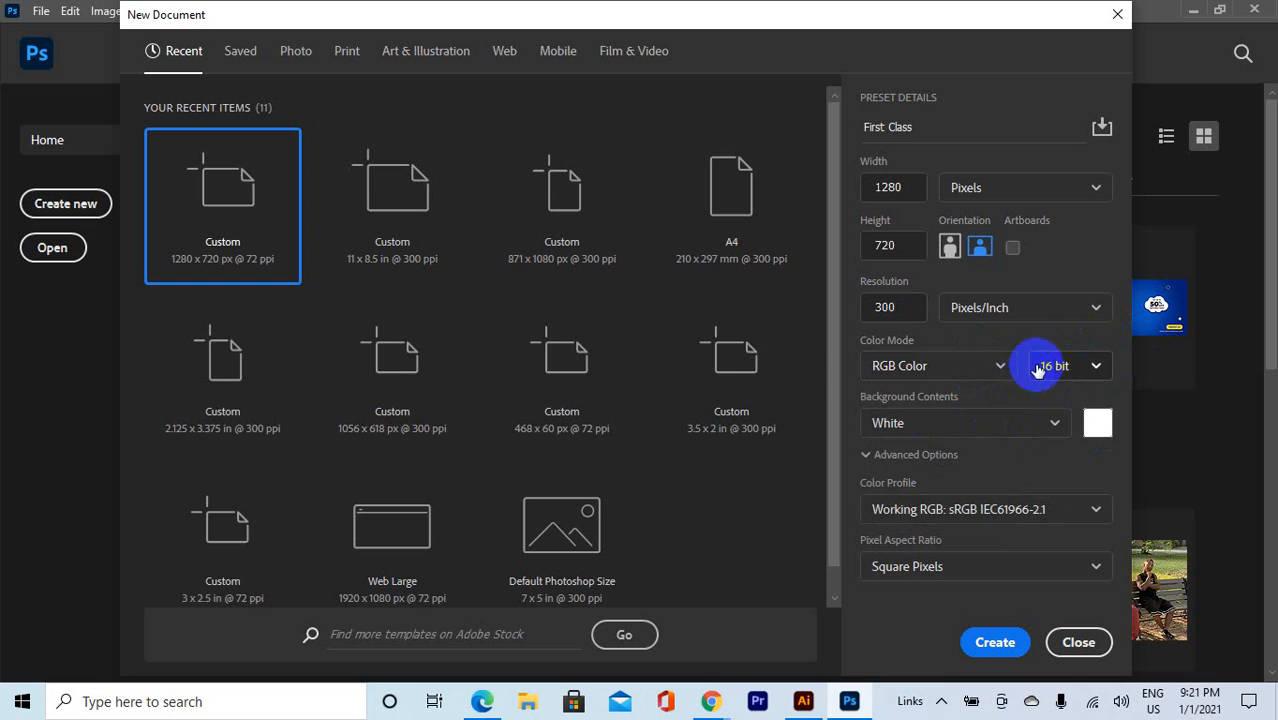
{"action": "left_click", "coordinate": [1060, 366]}
{"action": "left_click", "coordinate": [1055, 403]}
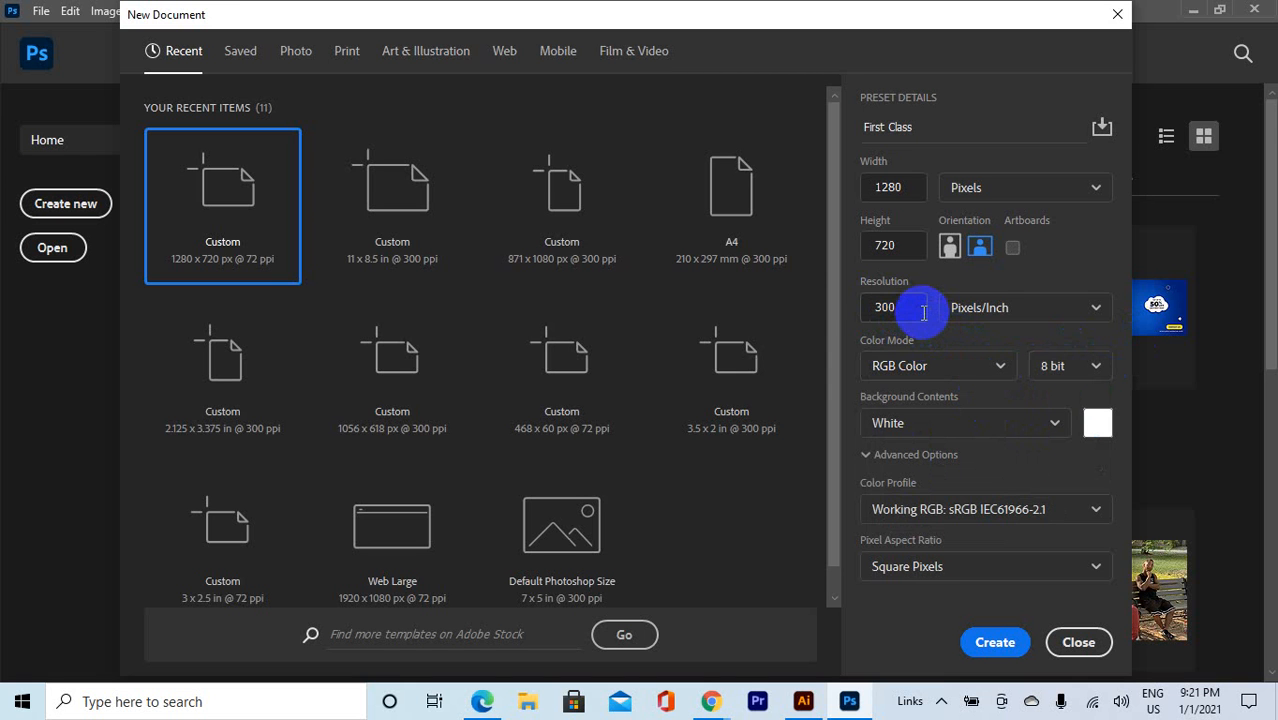
{"action": "left_click_drag", "start_coordinate": [919, 308], "coordinate": [829, 307]}
{"action": "type", "text": "72"}
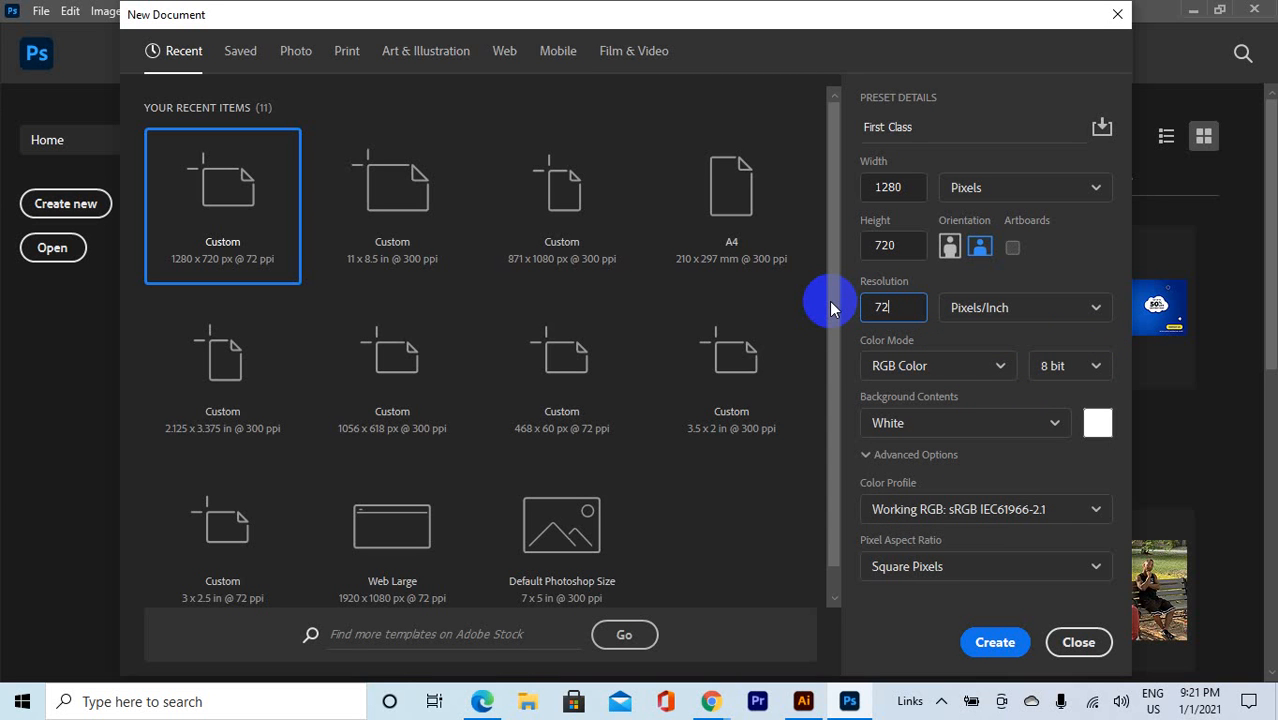
Step: Keep White as the background contents and create the First Class document at 1280 x 720 pixels
{"action": "left_click", "coordinate": [882, 424]}
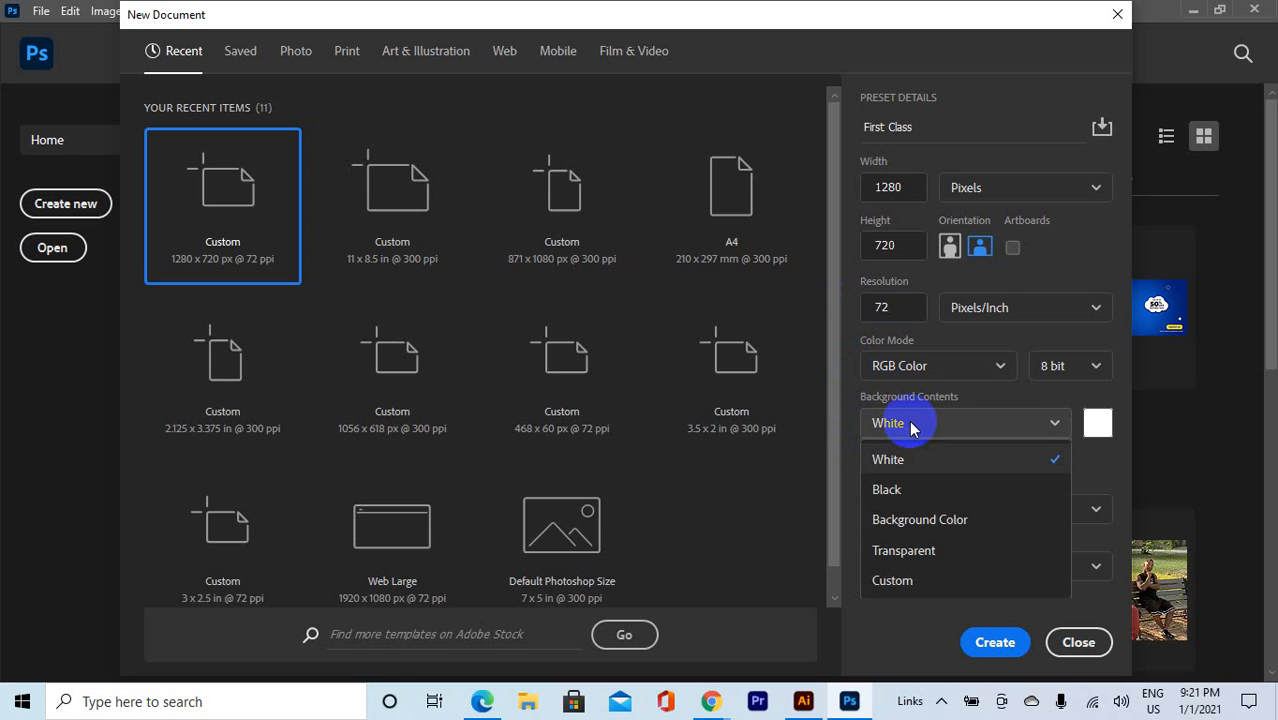
{"action": "left_click", "coordinate": [938, 418]}
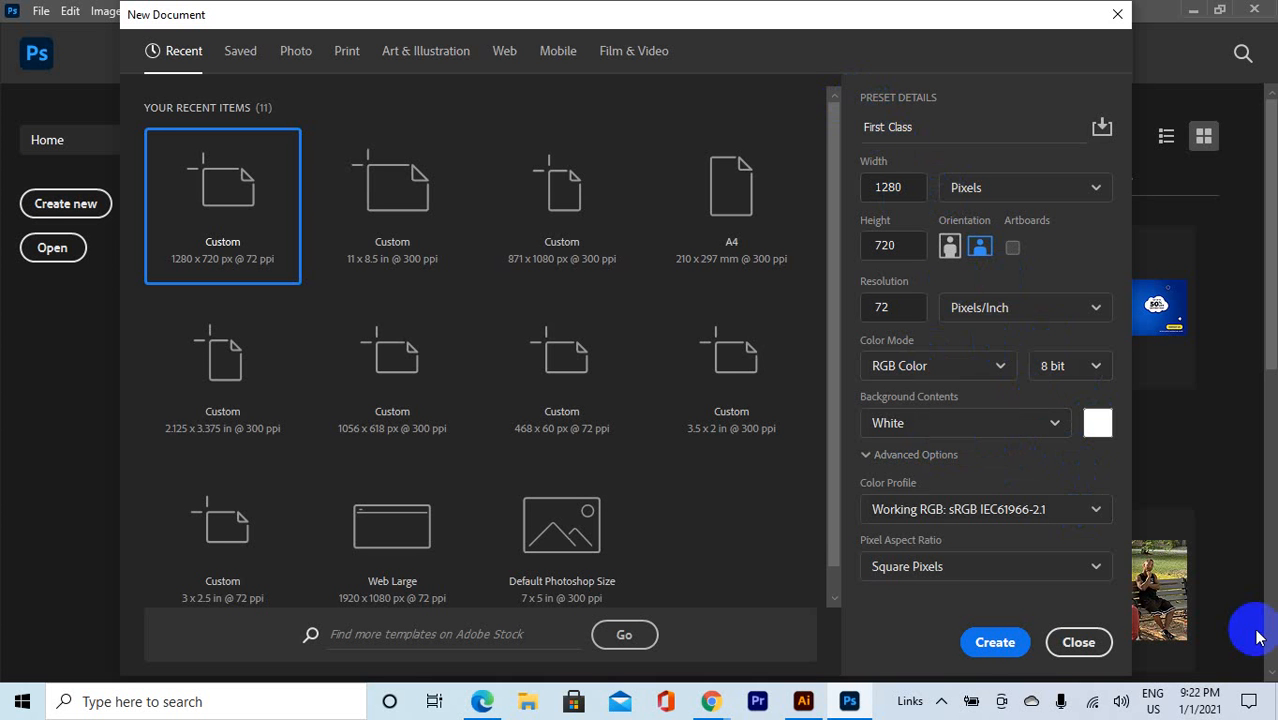
{"action": "left_click", "coordinate": [995, 642]}
{"action": "scroll", "coordinate": [522, 316], "scroll_direction": "down", "scroll_amount": 1}
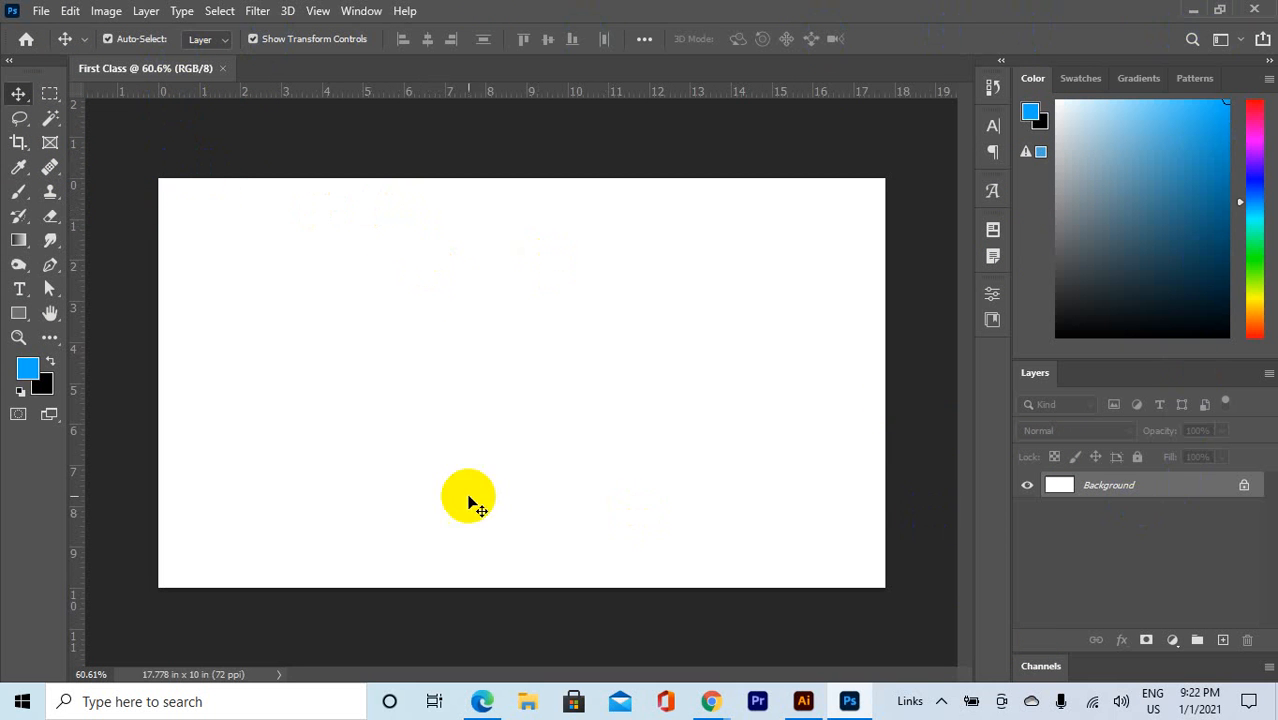
{"action": "scroll", "coordinate": [297, 375], "scroll_direction": "down", "scroll_amount": 2}
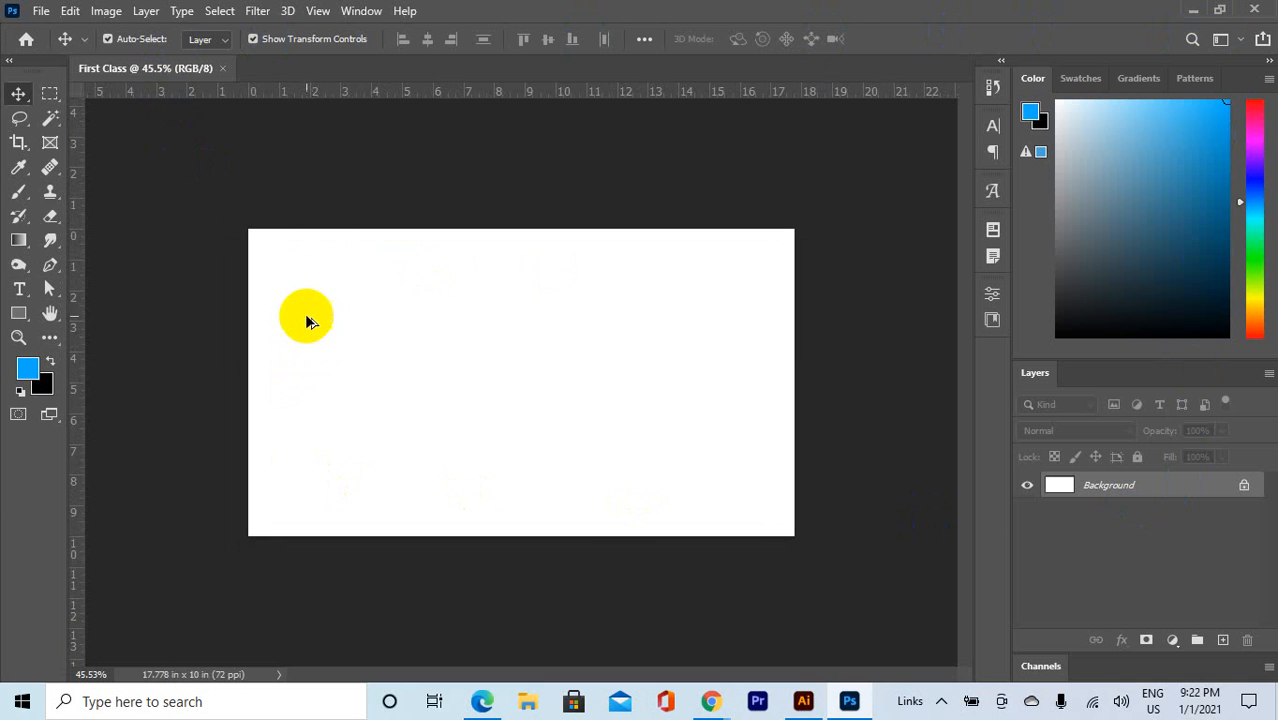
{"action": "scroll", "coordinate": [546, 410], "scroll_direction": "down", "scroll_amount": 1}
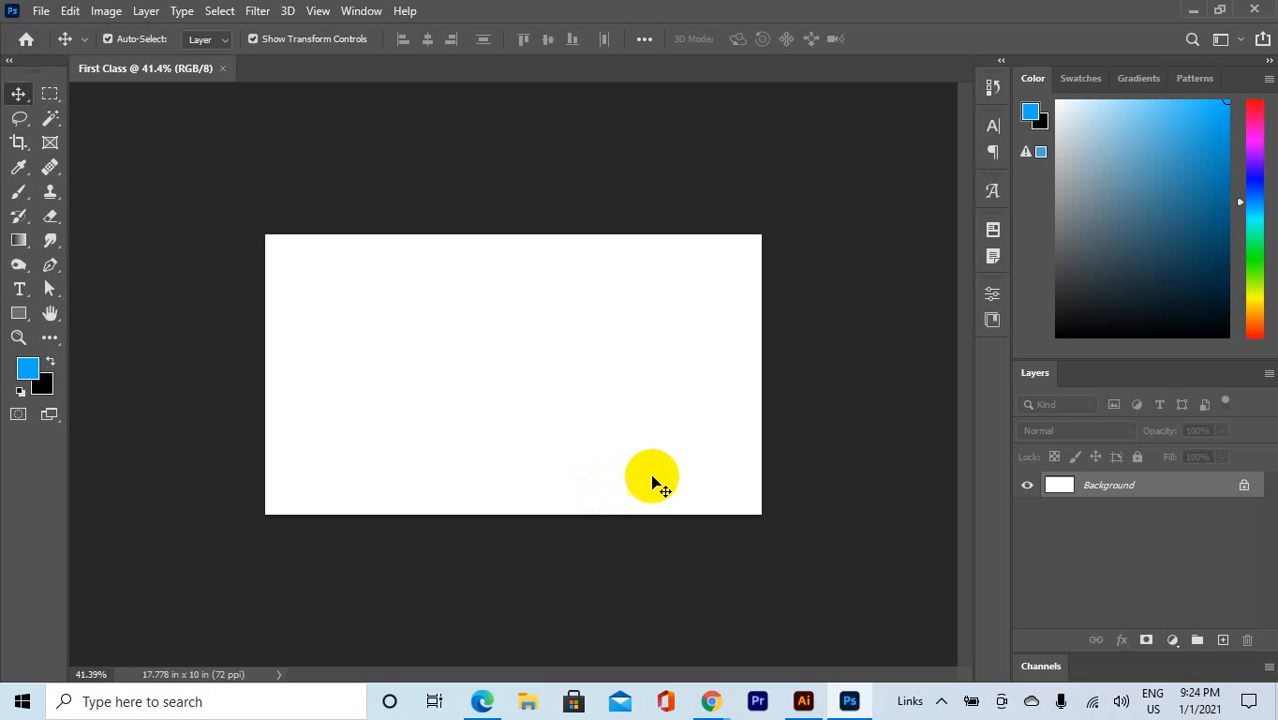
{"action": "key", "text": "ctrl+plus"}
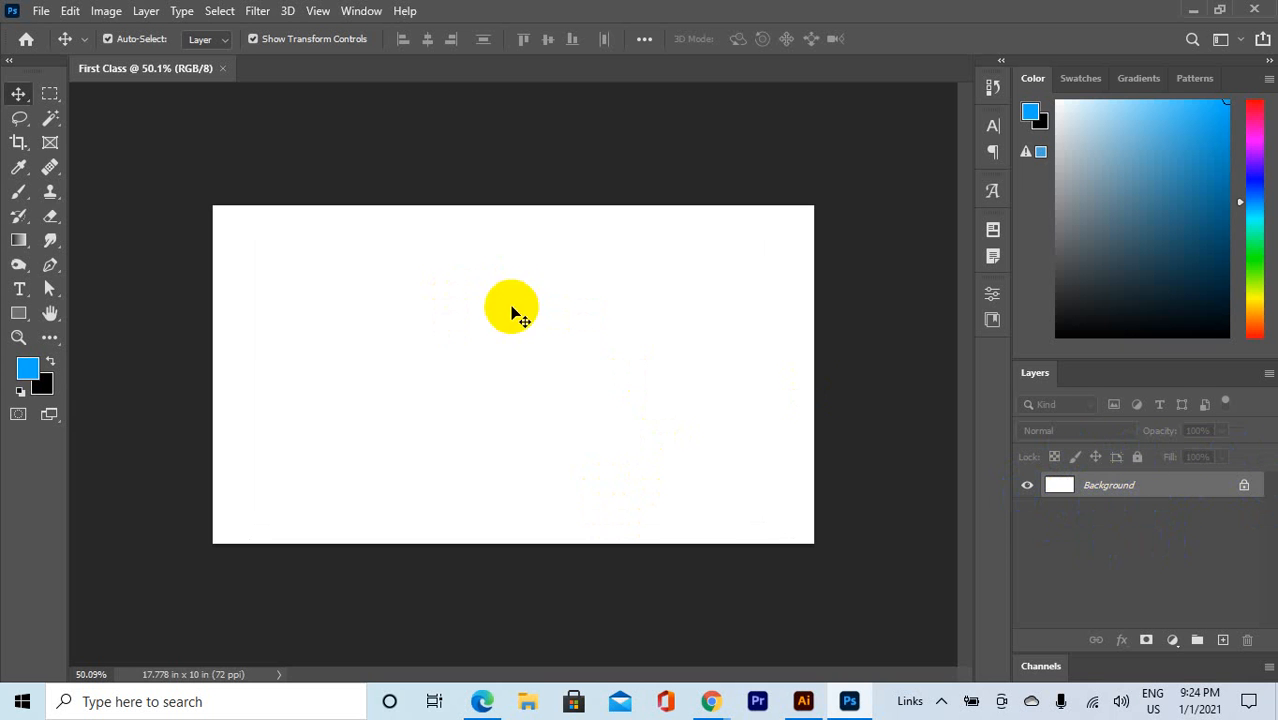
{"action": "key", "text": "ctrl+minus"}
{"action": "key", "text": "ctrl+plus"}
{"action": "scroll", "coordinate": [675, 372], "scroll_direction": "up", "scroll_amount": 1}
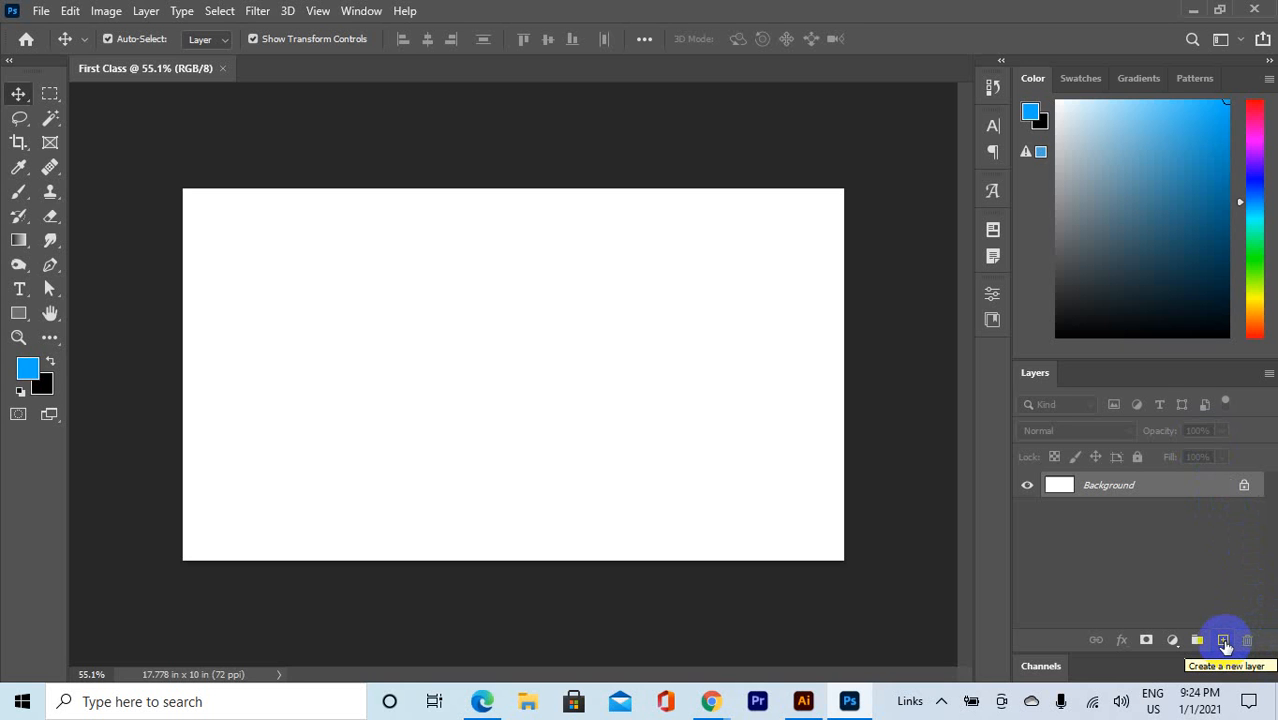
Step: Add a new blank layer above the Background layer and delete it again
{"action": "left_click", "coordinate": [1223, 641]}
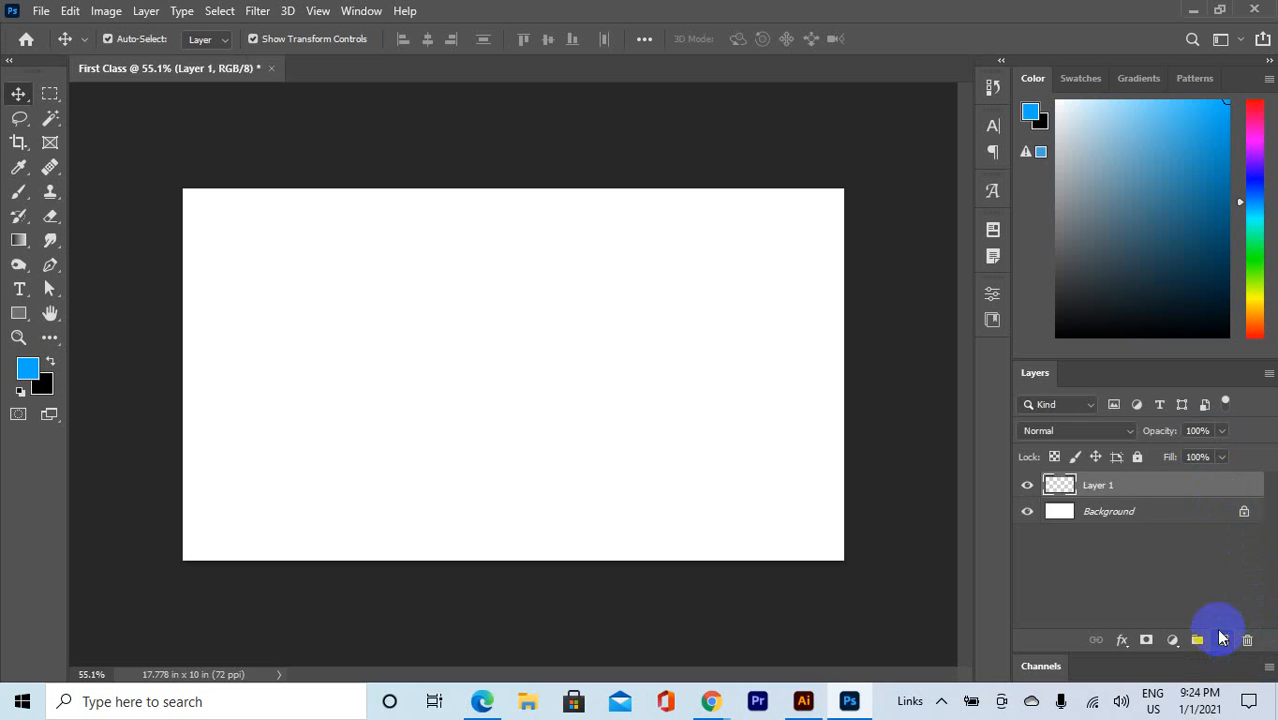
{"action": "left_click", "coordinate": [1120, 516]}
{"action": "left_click", "coordinate": [1121, 492]}
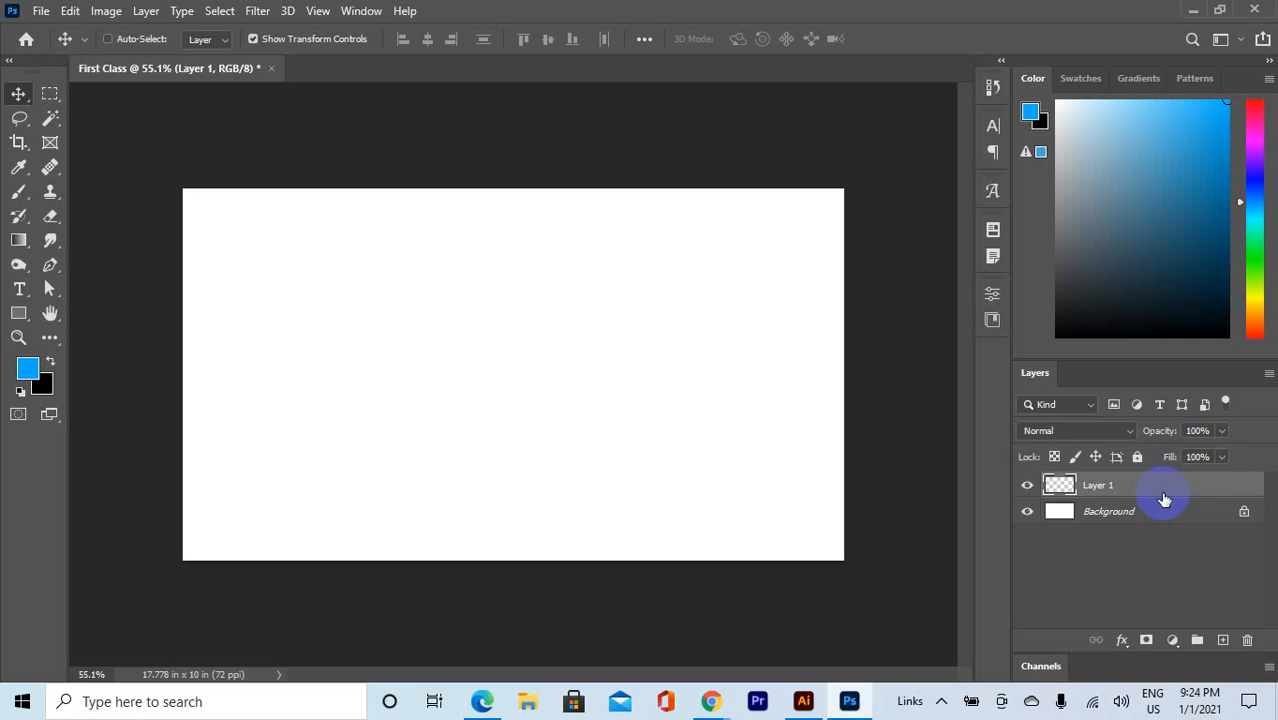
{"action": "key", "text": "Delete"}
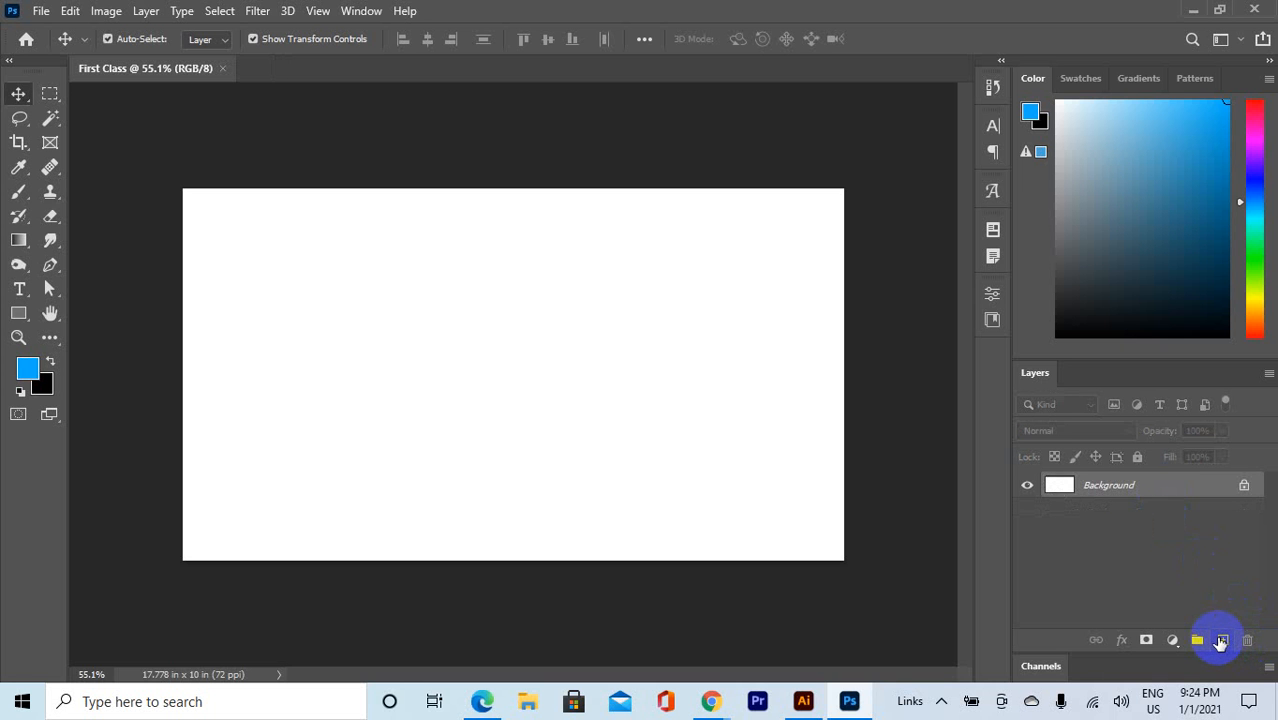
Step: Add five blank layers above the Background layer and undo the last four
{"action": "left_click", "coordinate": [1221, 640]}
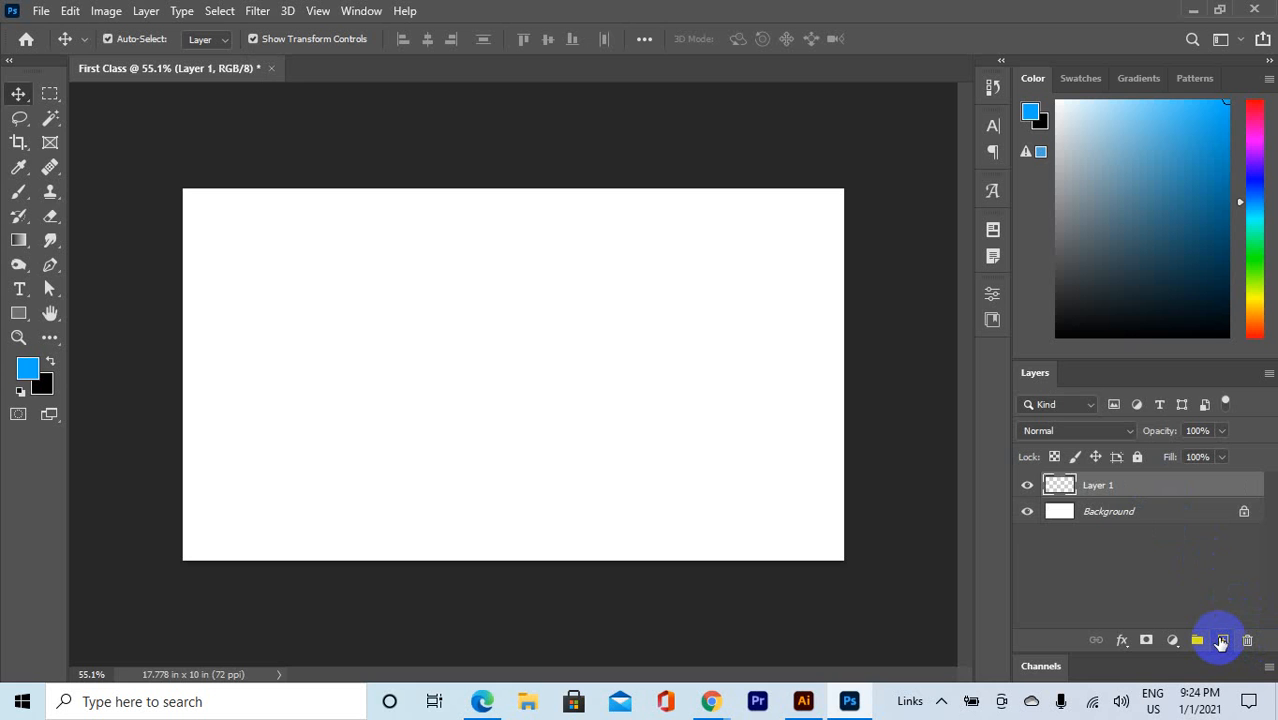
{"action": "left_click", "coordinate": [1221, 641]}
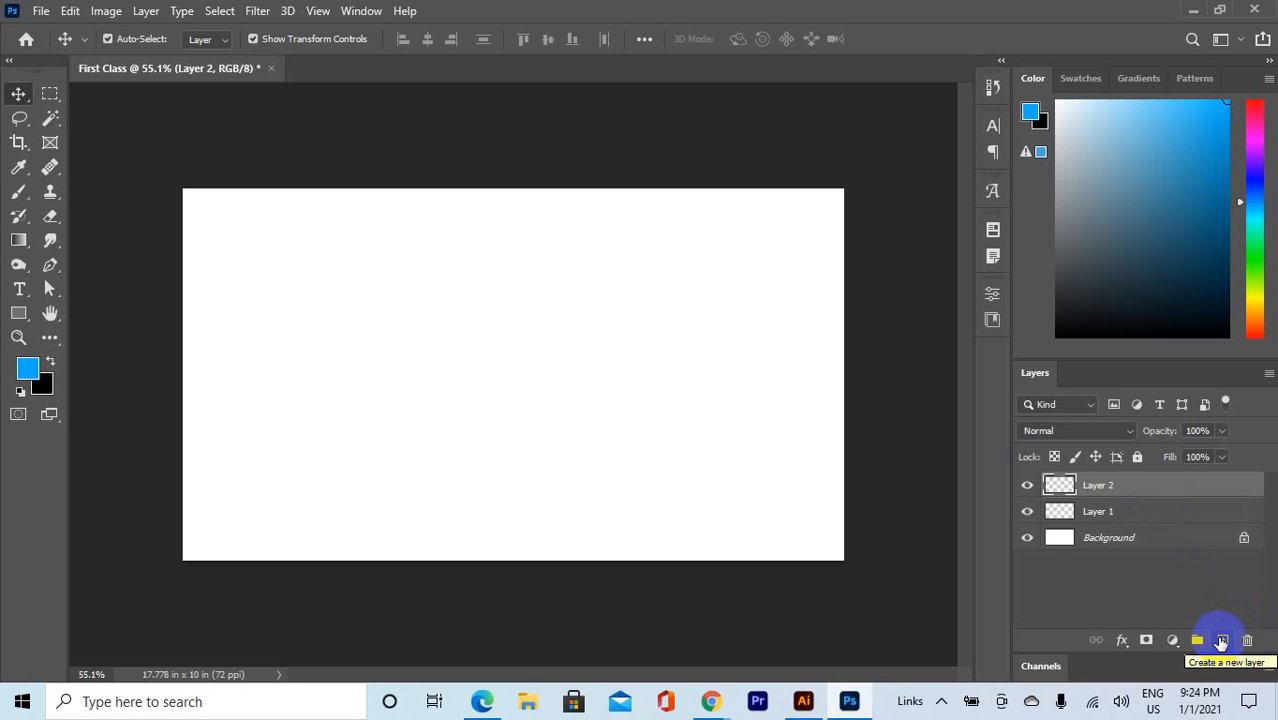
{"action": "left_click", "coordinate": [1221, 641]}
{"action": "left_click", "coordinate": [1221, 641]}
{"action": "left_click", "coordinate": [1221, 641]}
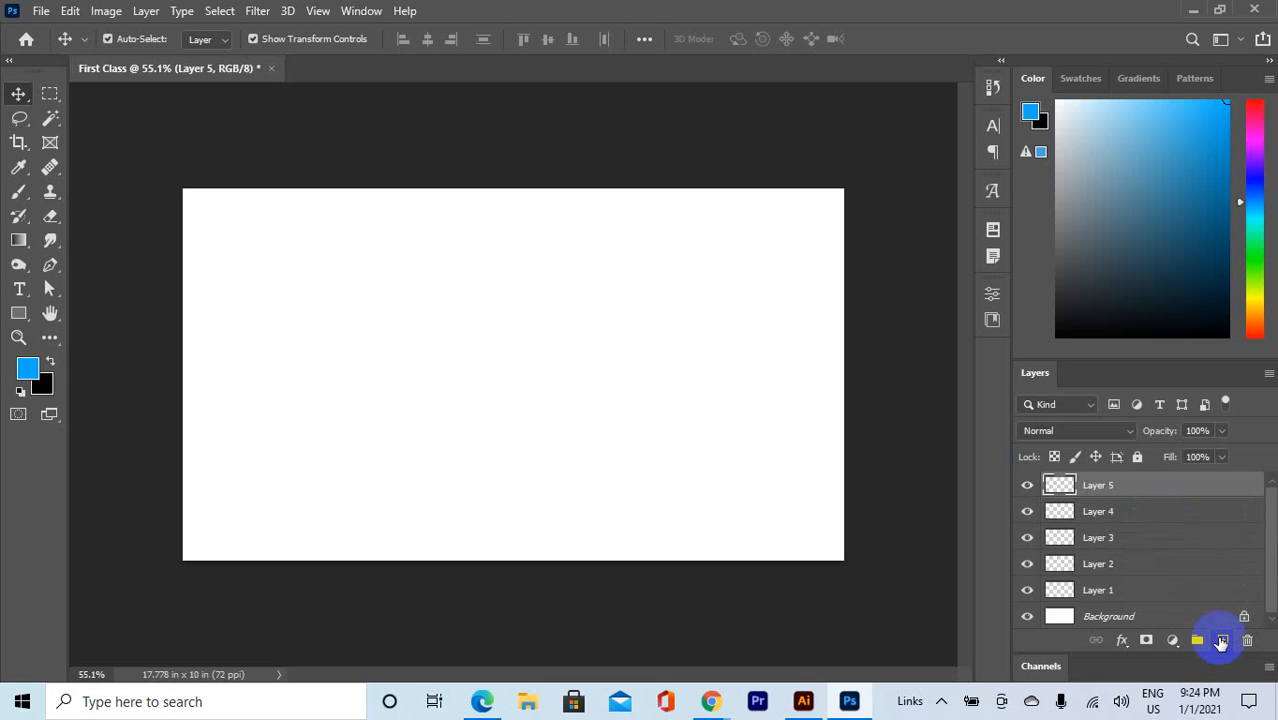
{"action": "key", "text": "ctrl+z"}
{"action": "key", "text": "ctrl+z"}
{"action": "key", "text": "ctrl+z"}
{"action": "key", "text": "ctrl+z"}
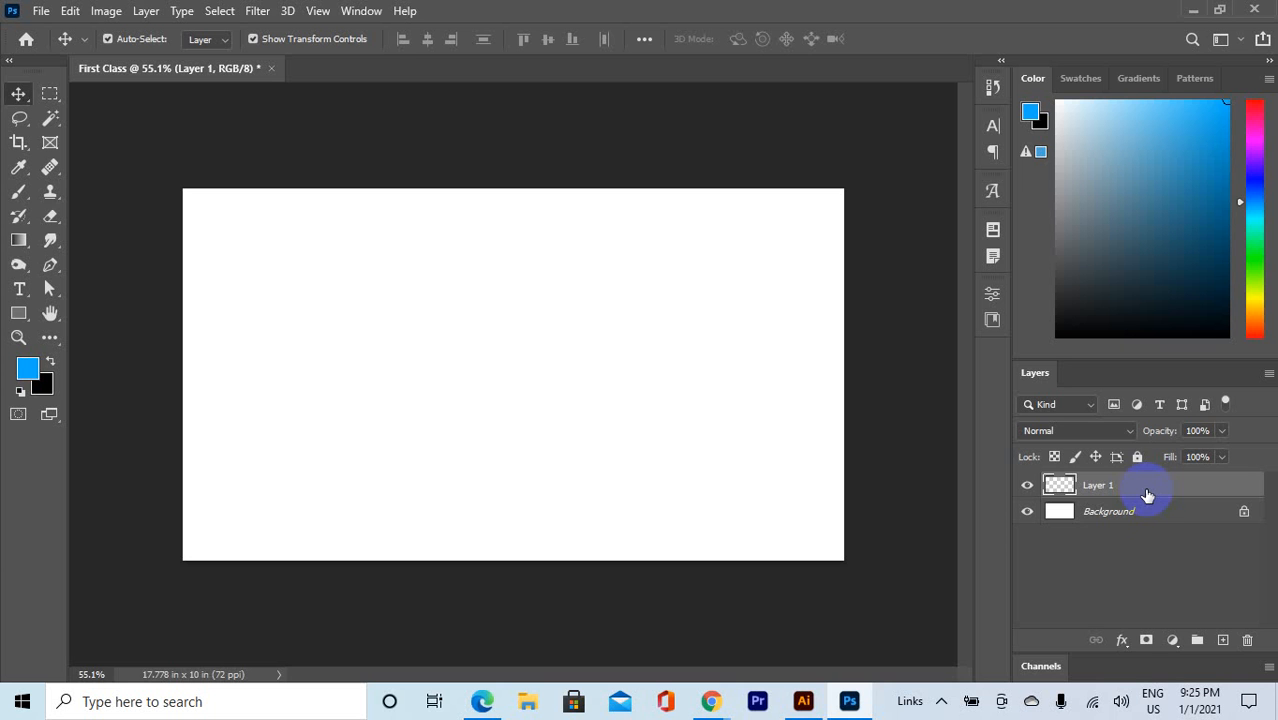
Step: Draw two overlapping rectangle shapes above the Background layer, about 412 x 302 px and 416 x 267 px
{"action": "left_click", "coordinate": [1112, 511]}
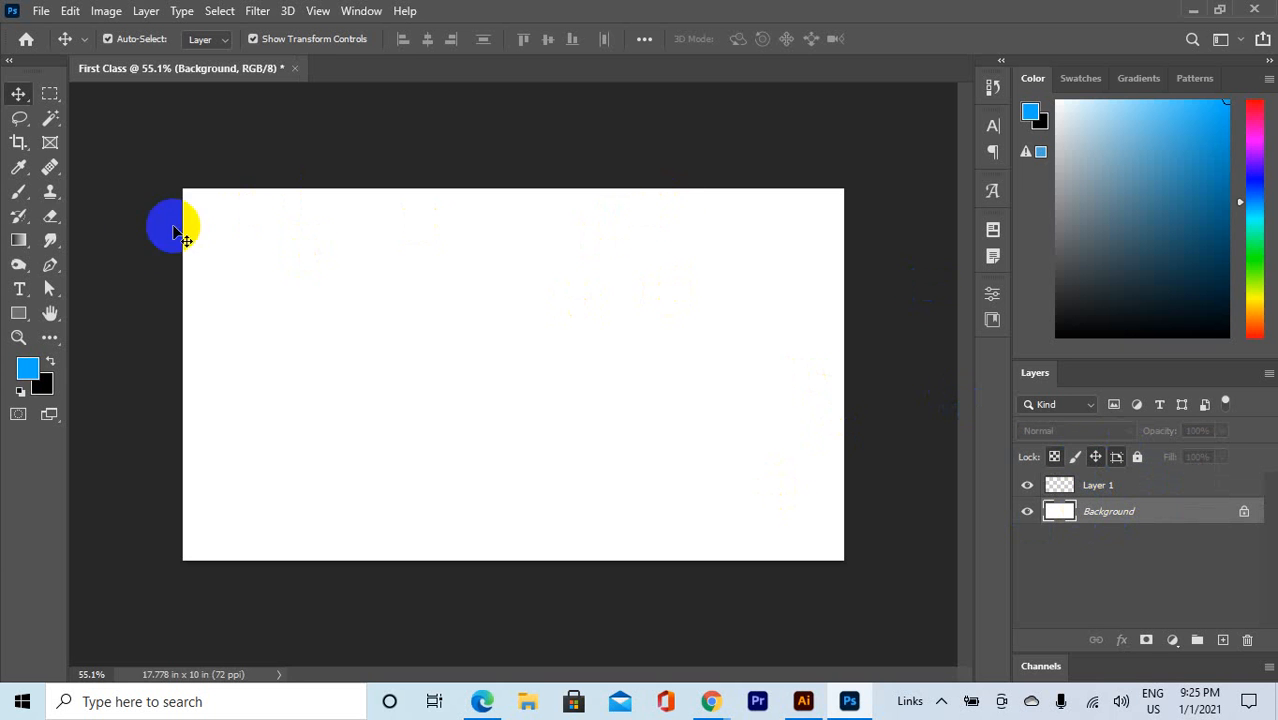
{"action": "left_click", "coordinate": [18, 315]}
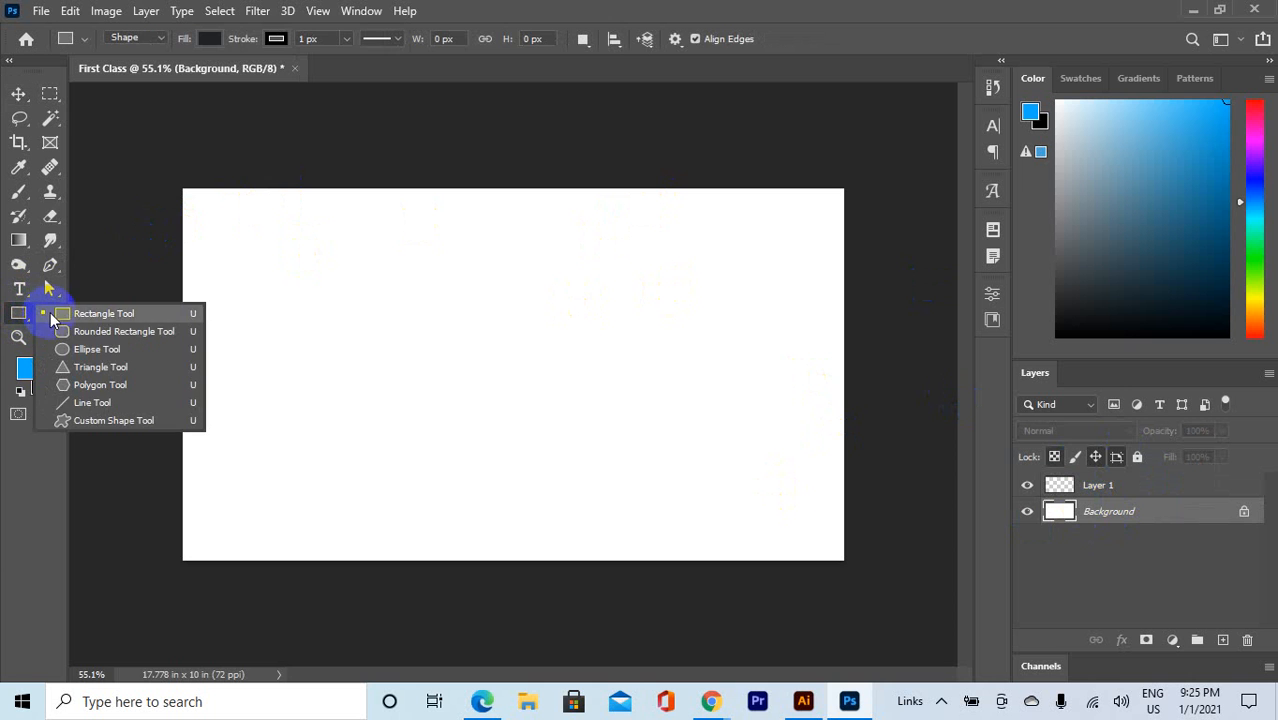
{"action": "left_click", "coordinate": [50, 316]}
{"action": "left_click_drag", "start_coordinate": [295, 281], "coordinate": [508, 436]}
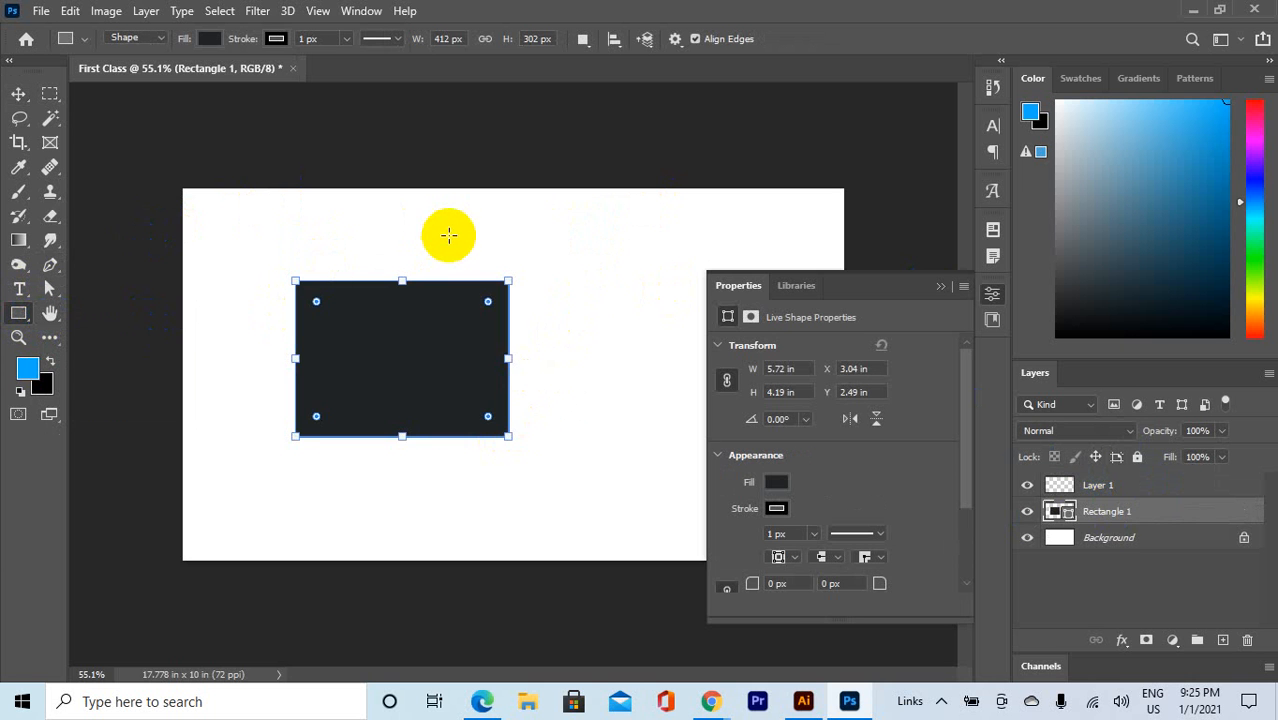
{"action": "left_click_drag", "start_coordinate": [465, 222], "coordinate": [681, 360]}
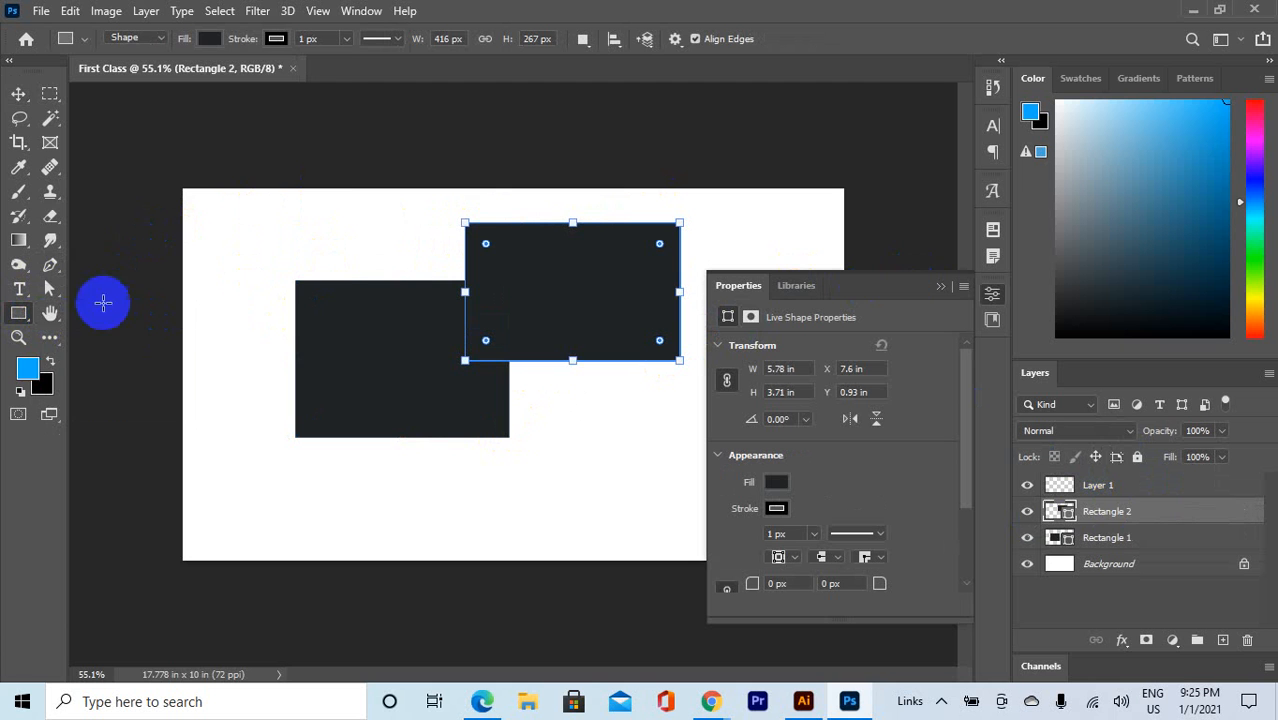
Step: Fill the second, upper rectangle shape with yellow and deselect it
{"action": "left_click", "coordinate": [208, 38]}
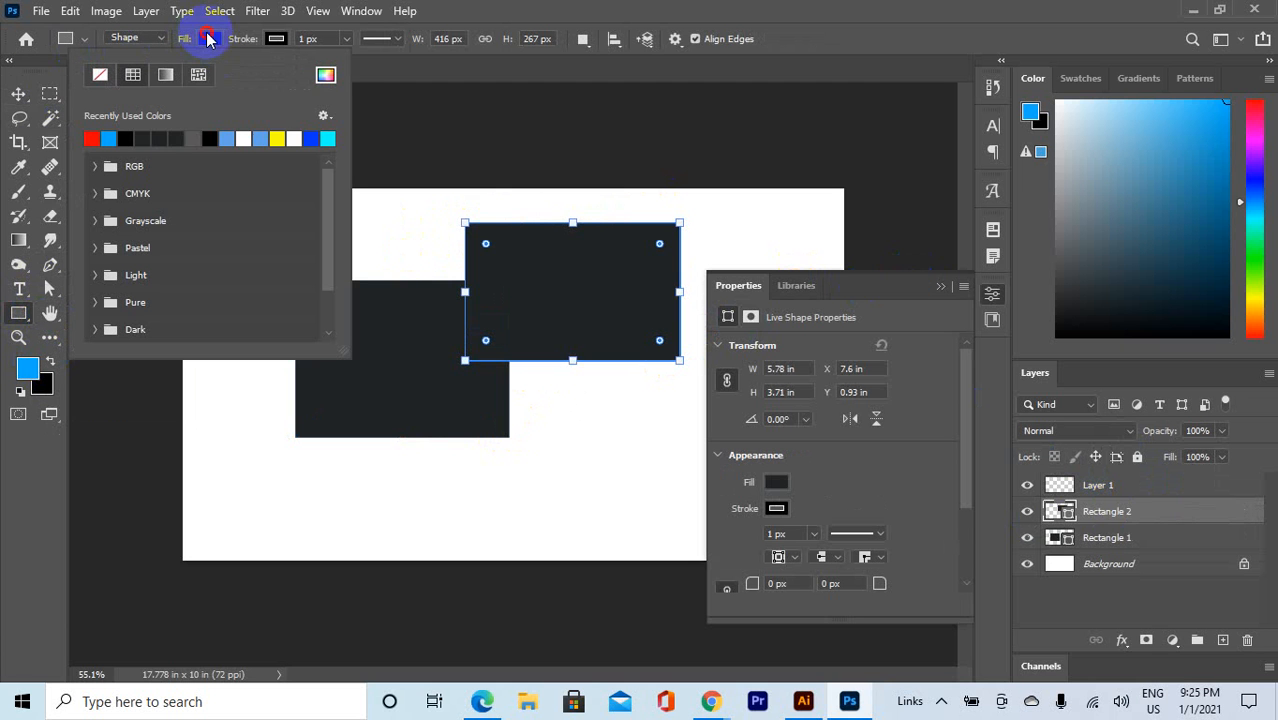
{"action": "left_click", "coordinate": [280, 138]}
{"action": "left_click", "coordinate": [18, 93]}
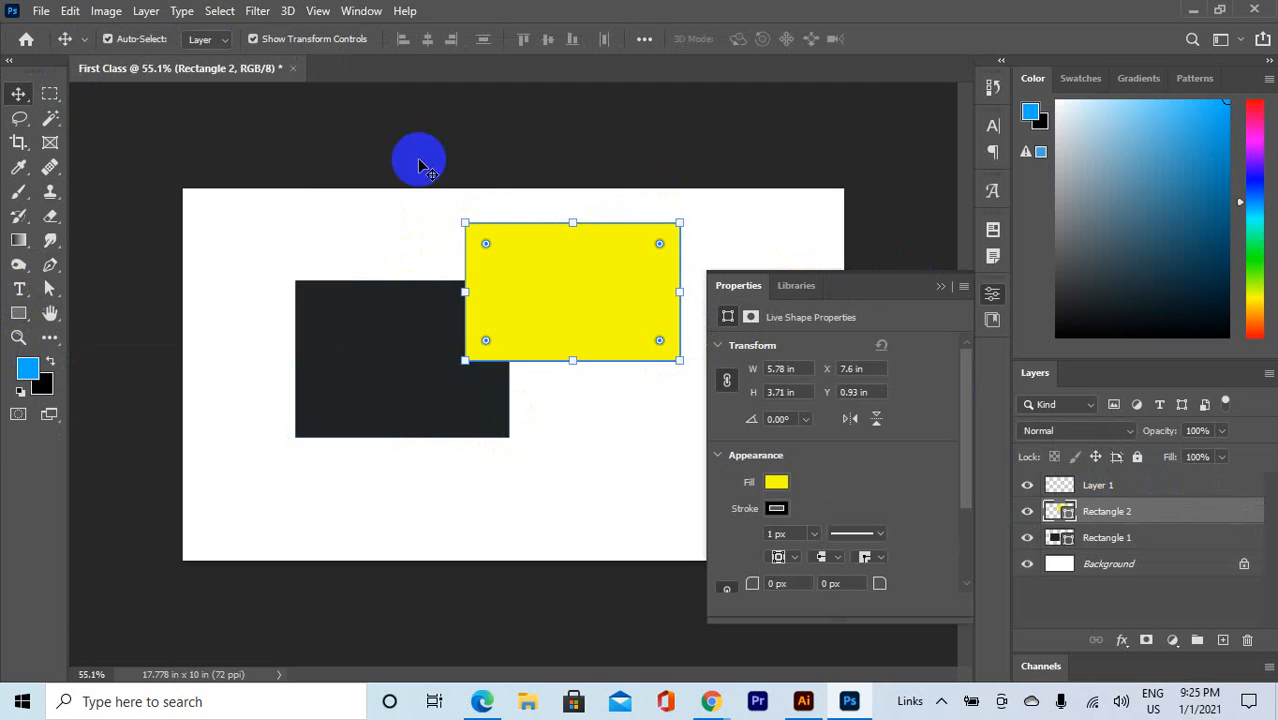
{"action": "left_click", "coordinate": [940, 289]}
{"action": "left_click", "coordinate": [776, 211]}
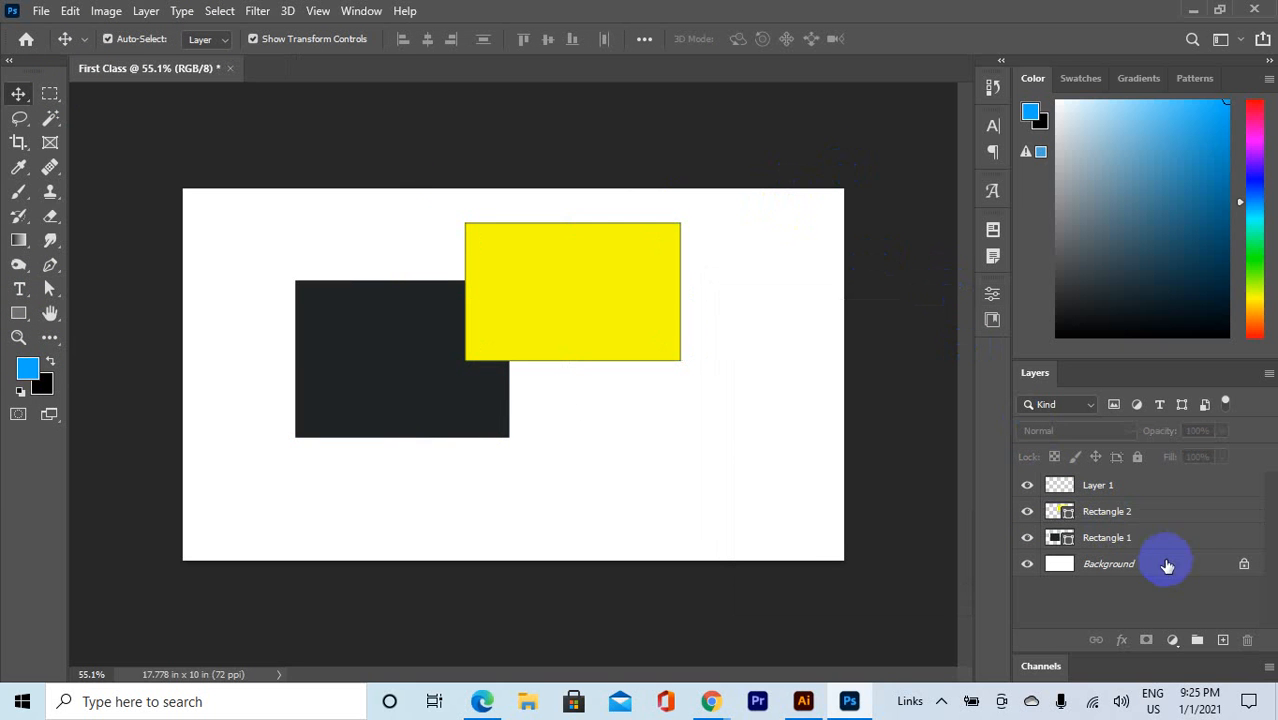
Step: Undo the yellow fill and delete both rectangle shape layers
{"action": "key", "text": "ctrl+z"}
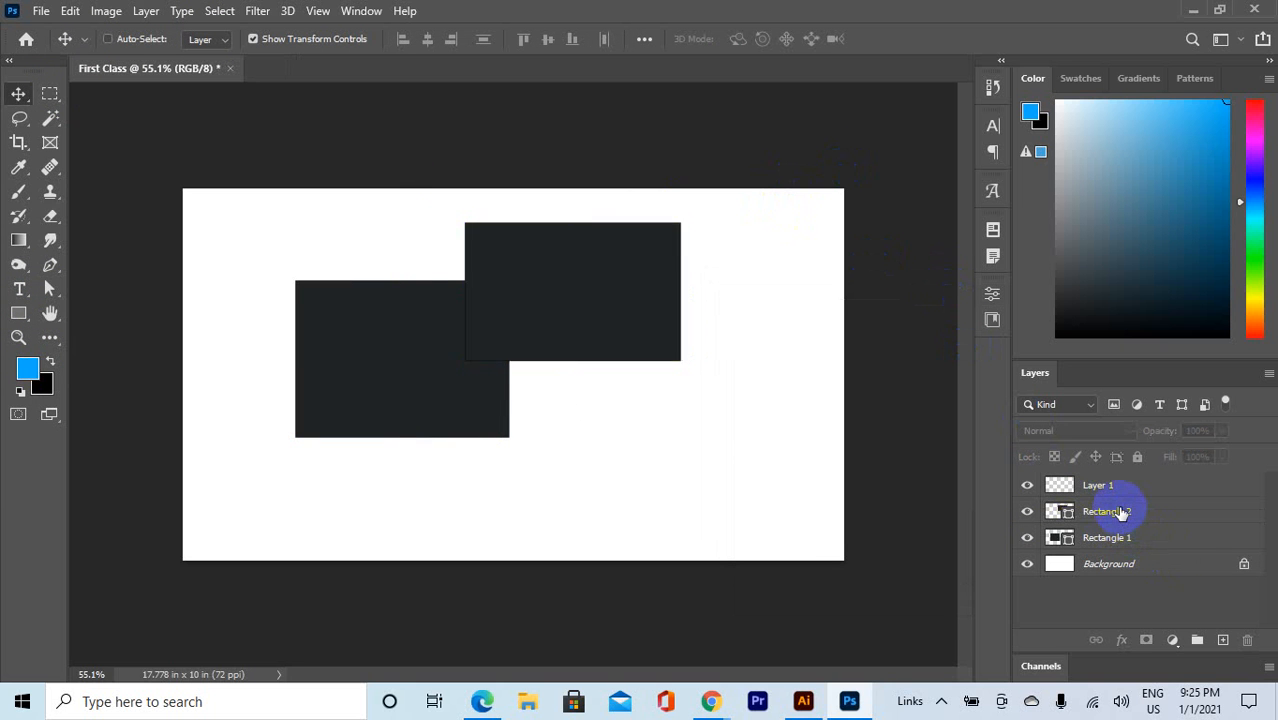
{"action": "key", "text": "Delete"}
{"action": "key", "text": "Delete"}
Step: Marquee-select a rectangle in the left half of the Background layer, fill it with the blue foreground color, and deselect
{"action": "left_click", "coordinate": [1118, 511]}
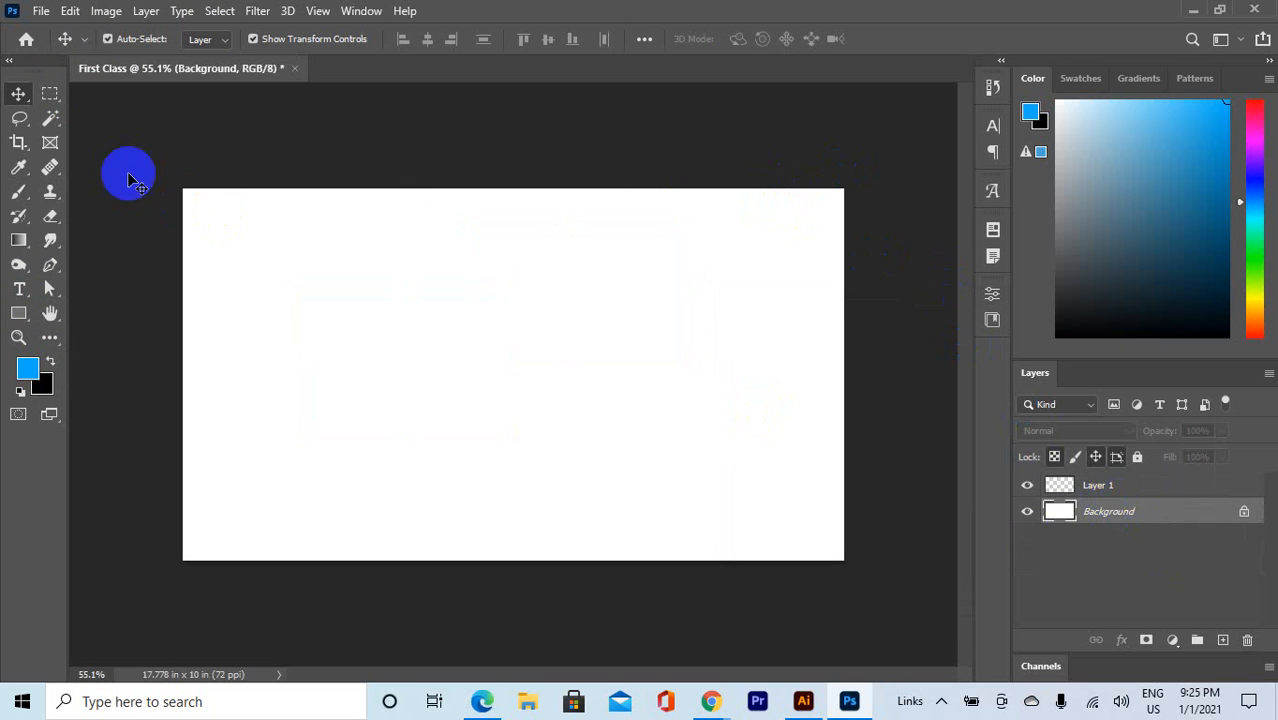
{"action": "left_click", "coordinate": [50, 93]}
{"action": "left_click_drag", "start_coordinate": [273, 293], "coordinate": [557, 470]}
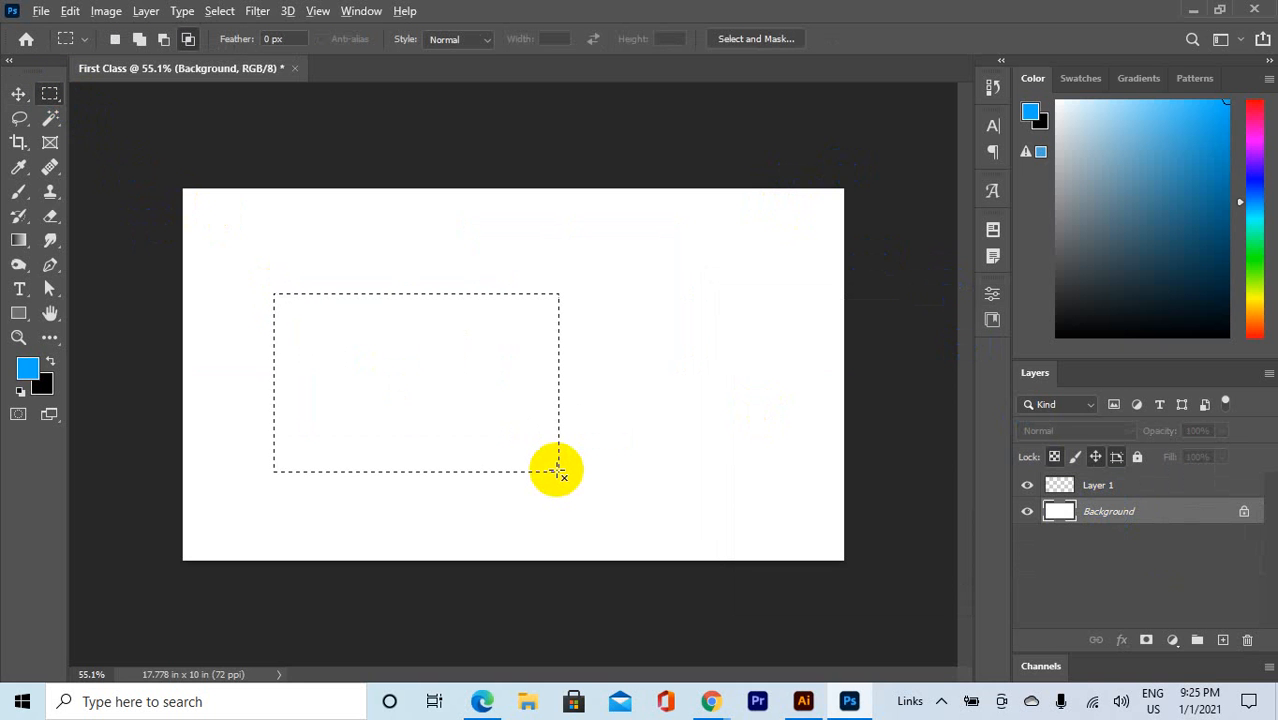
{"action": "key", "text": "alt+BackSpace"}
{"action": "key", "text": "ctrl+d"}
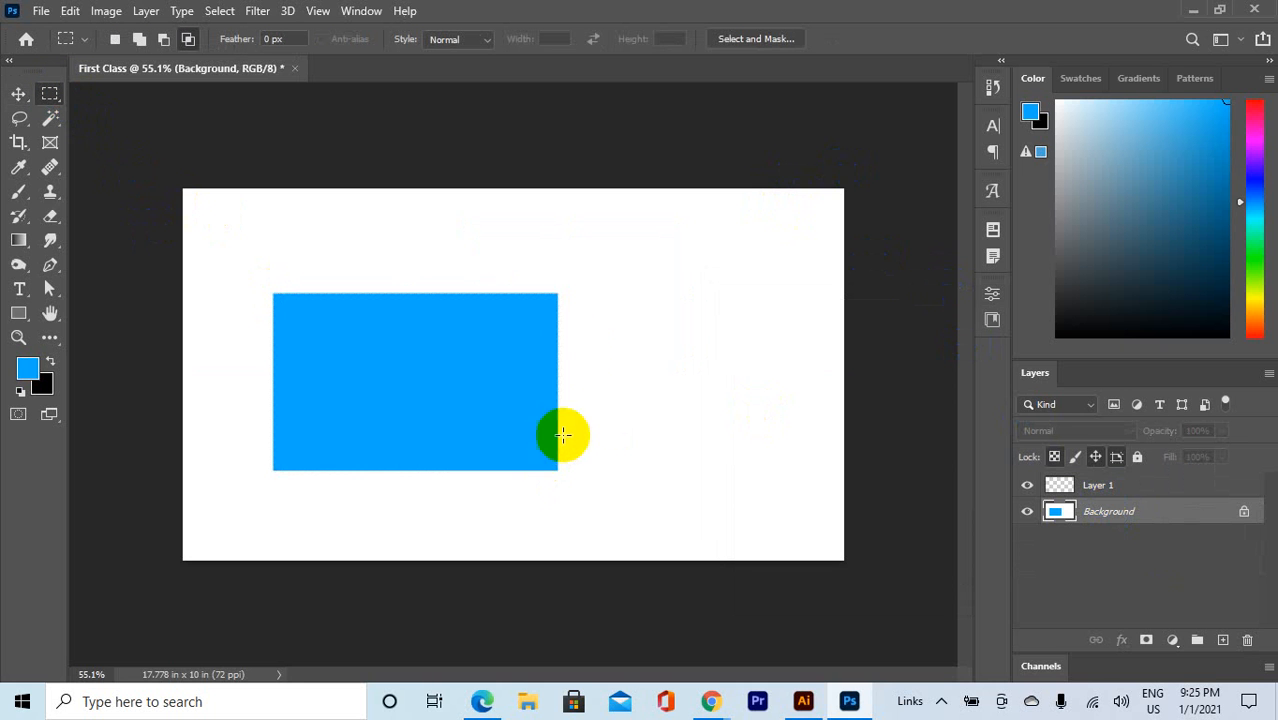
Step: Fill a smaller upright rectangular selection beside the blue one with the black background color on the Background layer, and deselect
{"action": "left_click_drag", "start_coordinate": [648, 255], "coordinate": [749, 386]}
{"action": "key", "text": "ctrl+BackSpace"}
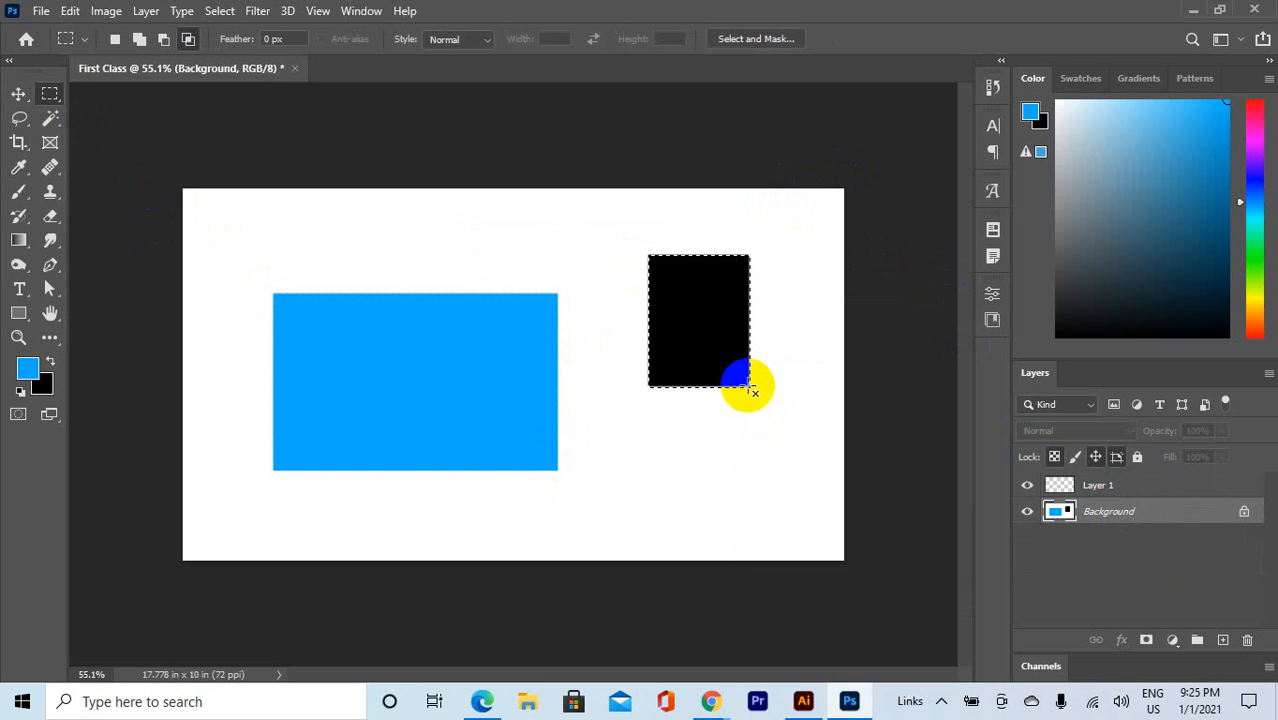
{"action": "left_click", "coordinate": [725, 366]}
{"action": "left_click", "coordinate": [1205, 522]}
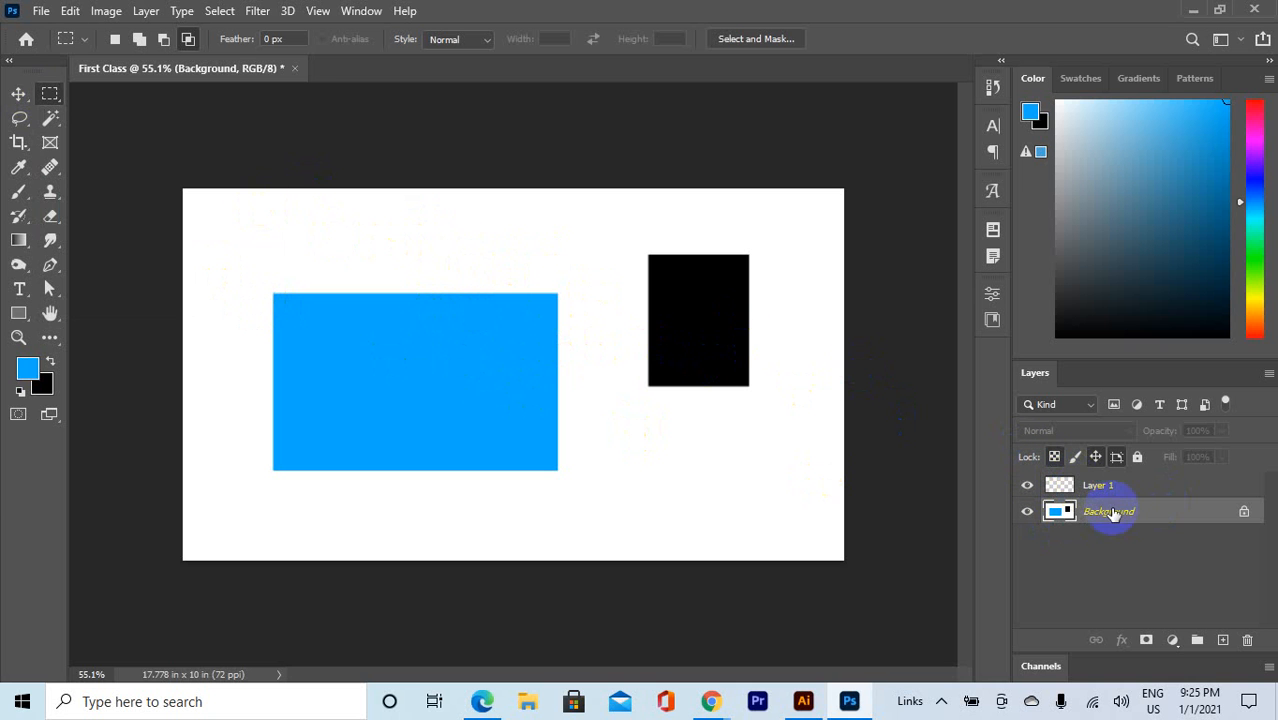
Step: Try to move the blue and black rectangles on the Background layer, unlocking the layer for the final attempt
{"action": "left_click", "coordinate": [17, 94]}
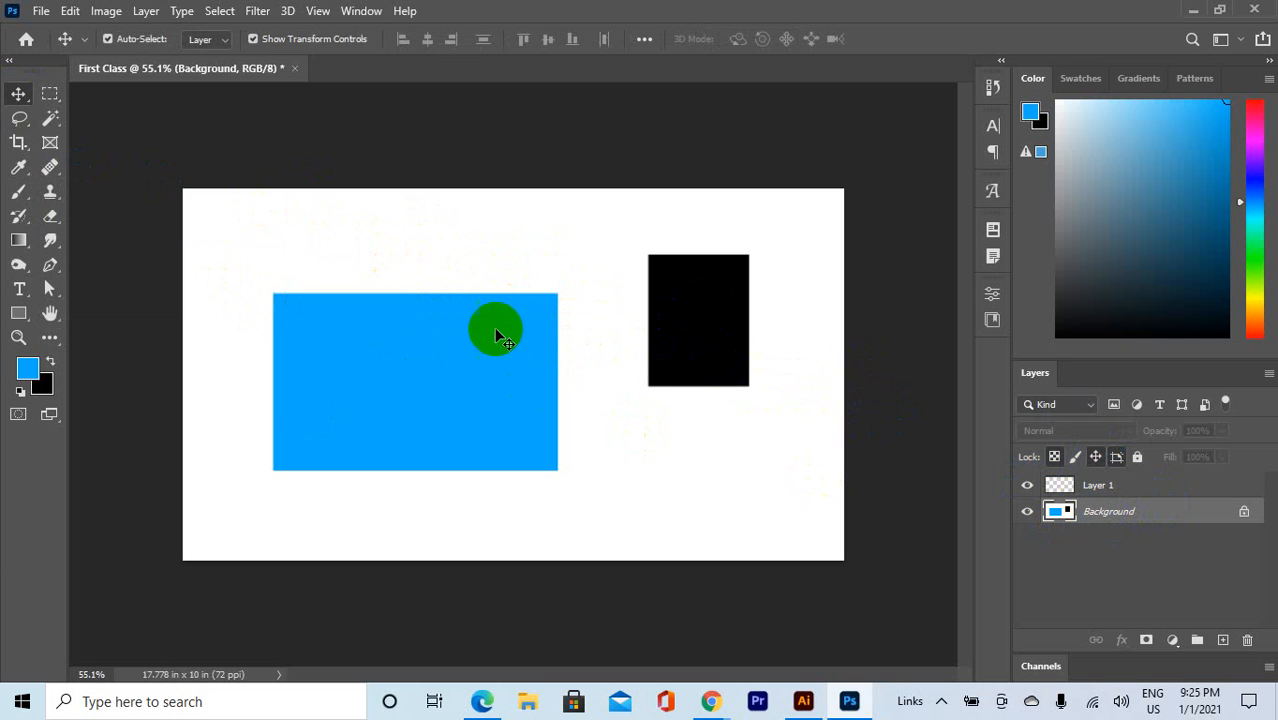
{"action": "left_click_drag", "start_coordinate": [423, 361], "coordinate": [382, 407]}
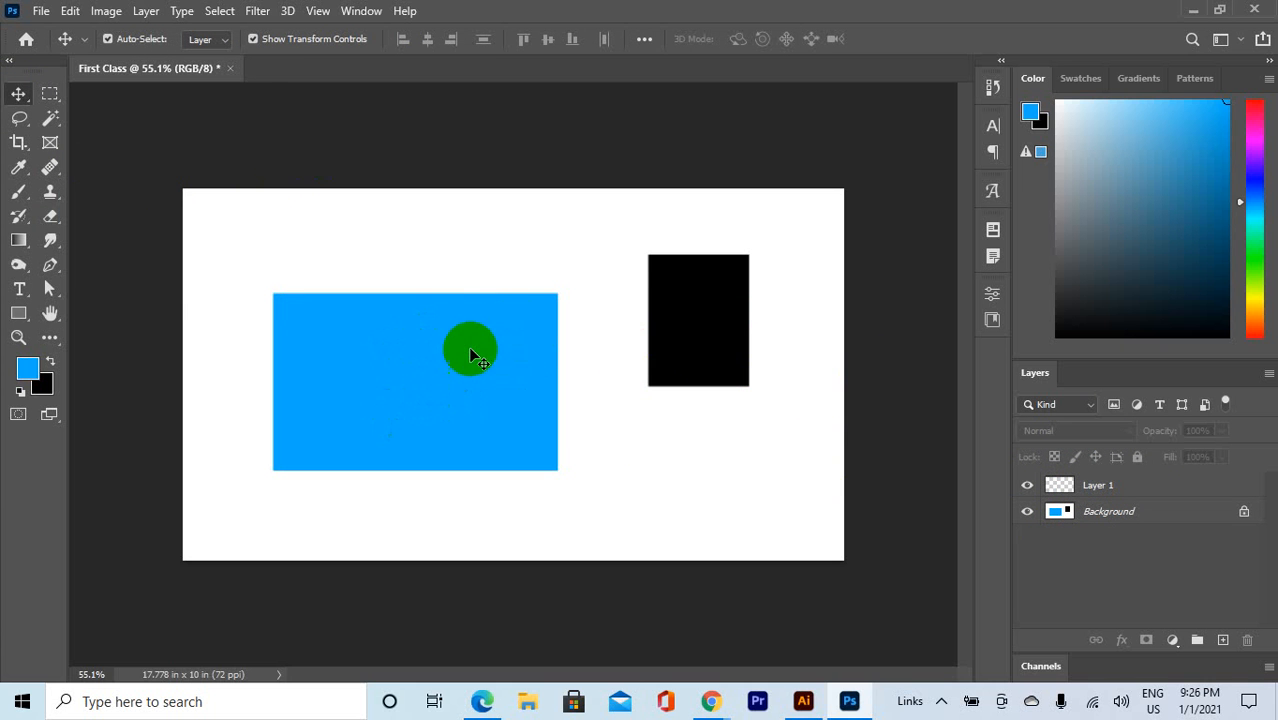
{"action": "left_click_drag", "start_coordinate": [468, 385], "coordinate": [590, 463]}
{"action": "left_click_drag", "start_coordinate": [690, 317], "coordinate": [752, 380]}
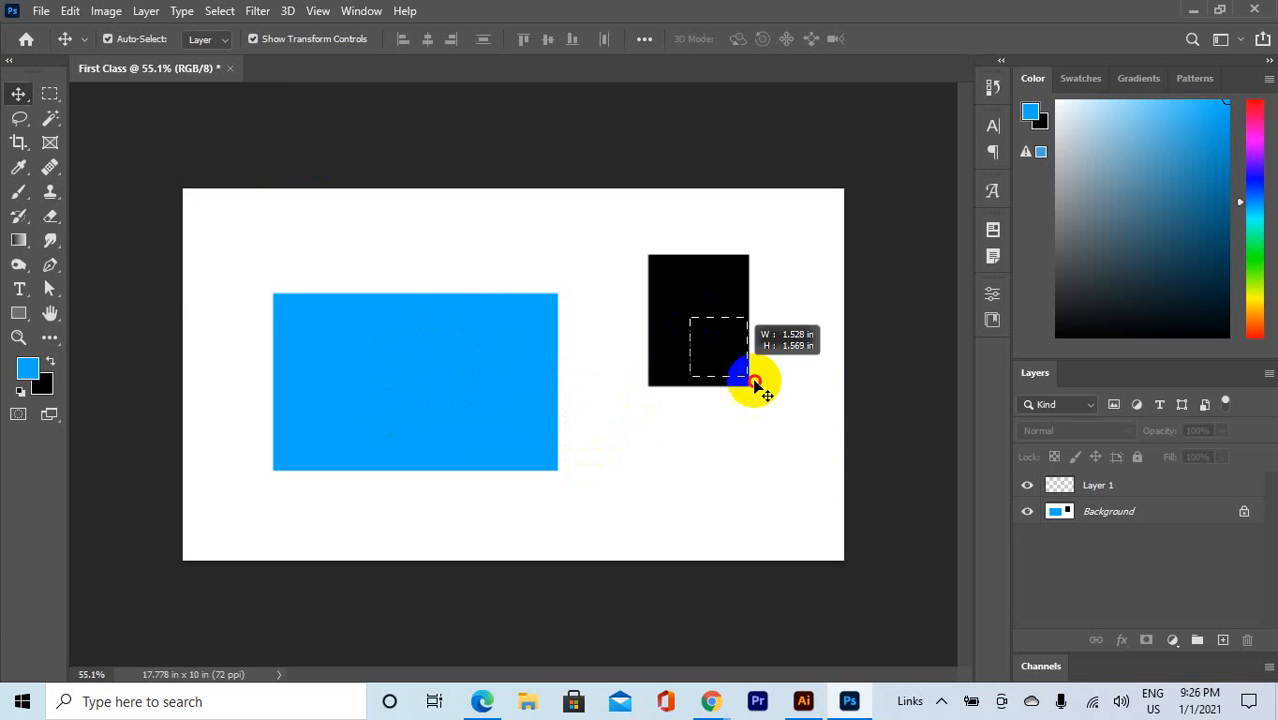
{"action": "left_click", "coordinate": [1248, 511]}
{"action": "left_click_drag", "start_coordinate": [470, 351], "coordinate": [557, 336]}
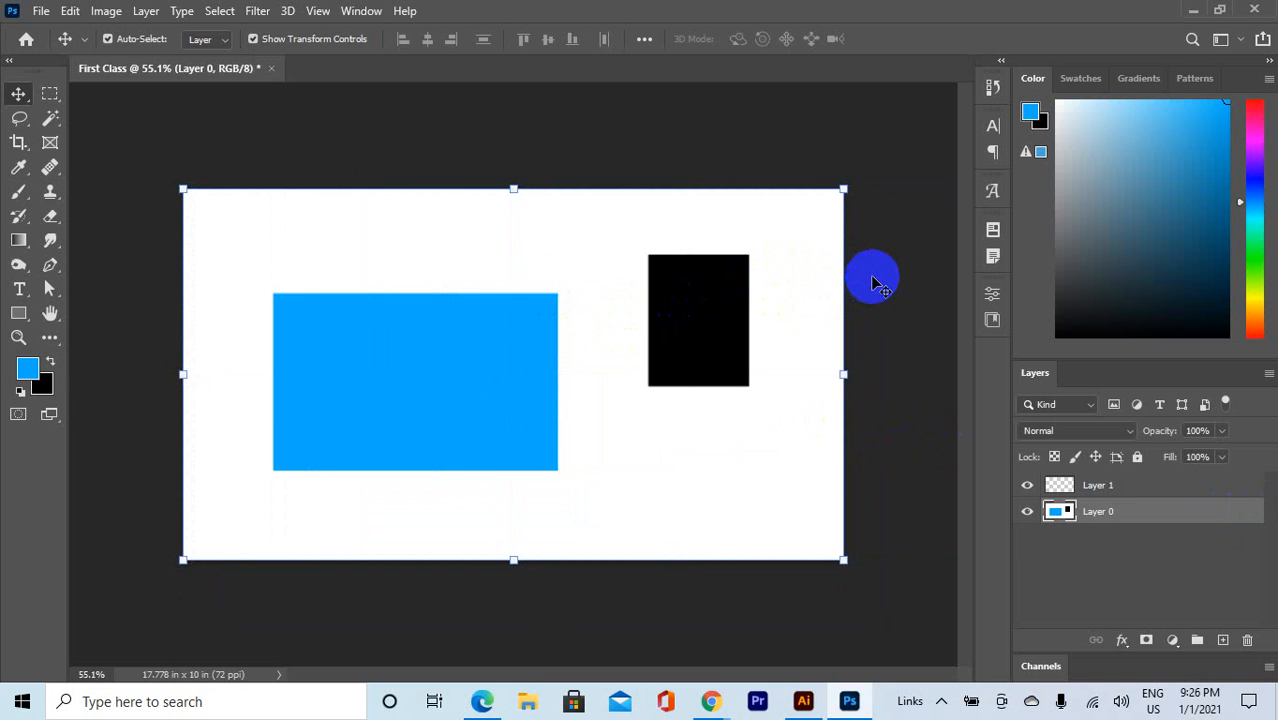
Step: Undo the unlocking of the Background layer and the fill of the black rectangle
{"action": "key", "text": "ctrl+z"}
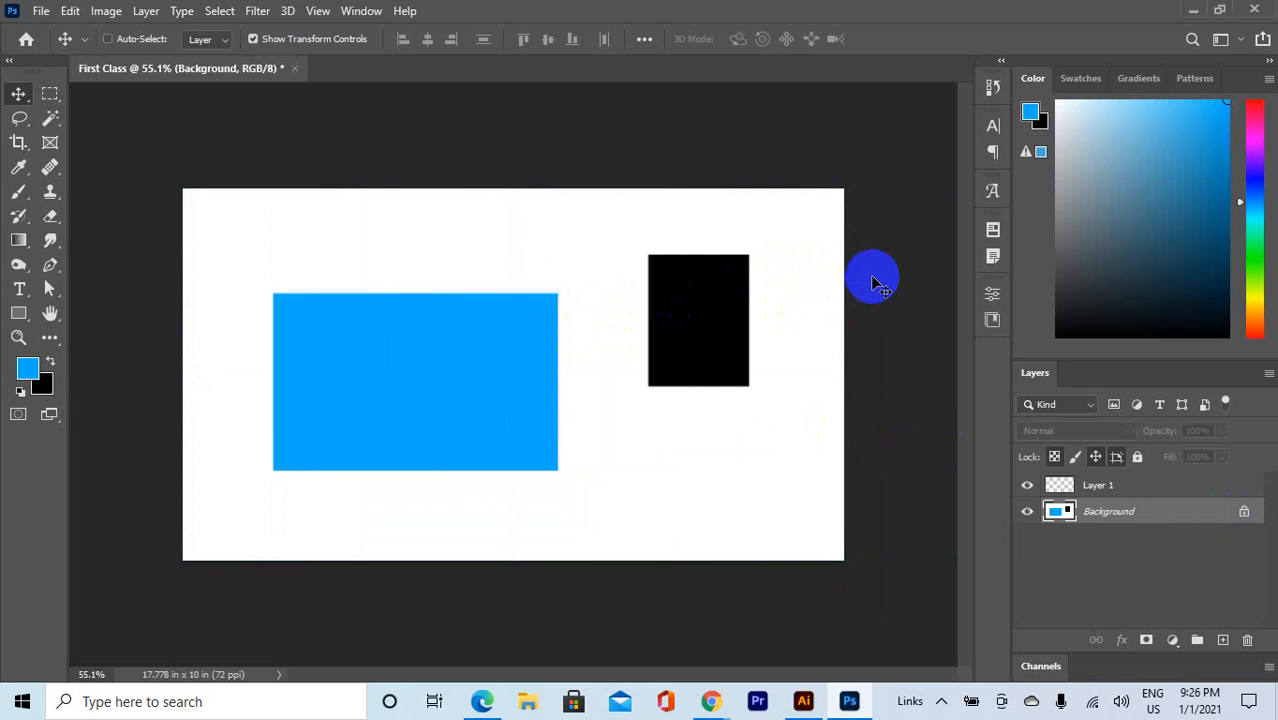
{"action": "key", "text": "ctrl+z"}
{"action": "key", "text": "ctrl+z"}
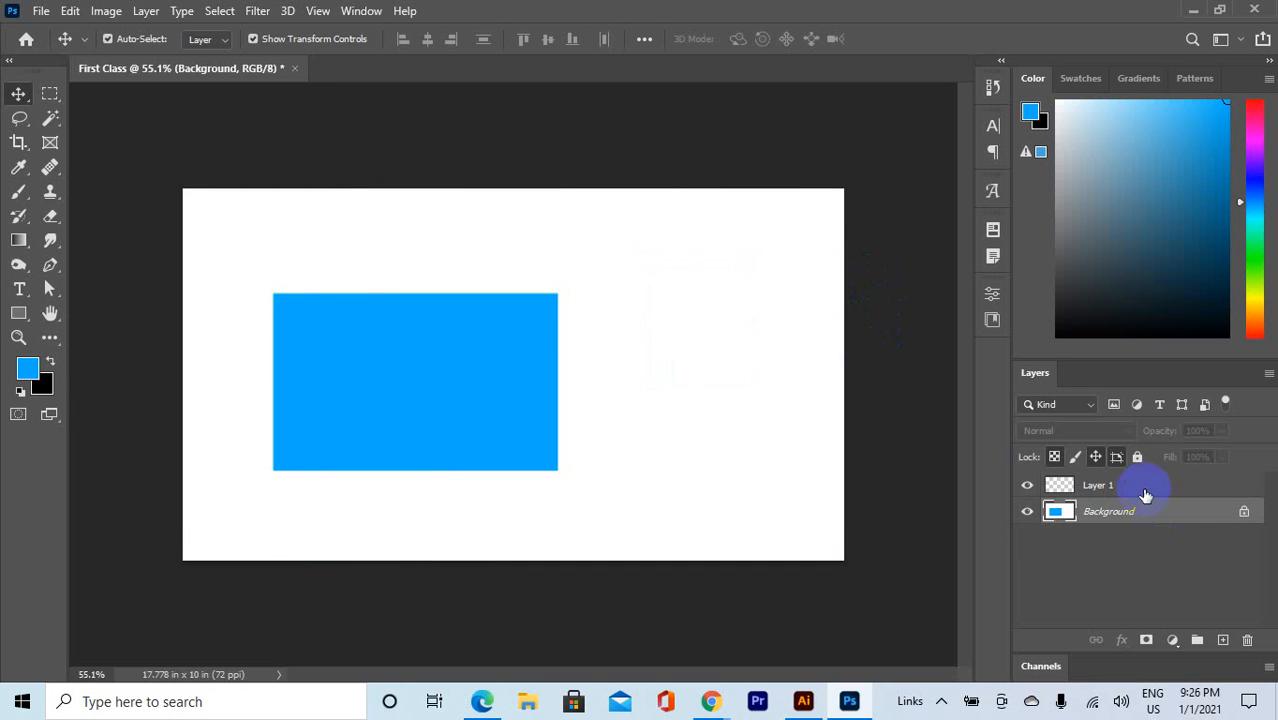
Step: On Layer 1, marquee-select a large area reaching the canvas's right edge and fill it with the black background color
{"action": "left_click", "coordinate": [1134, 487]}
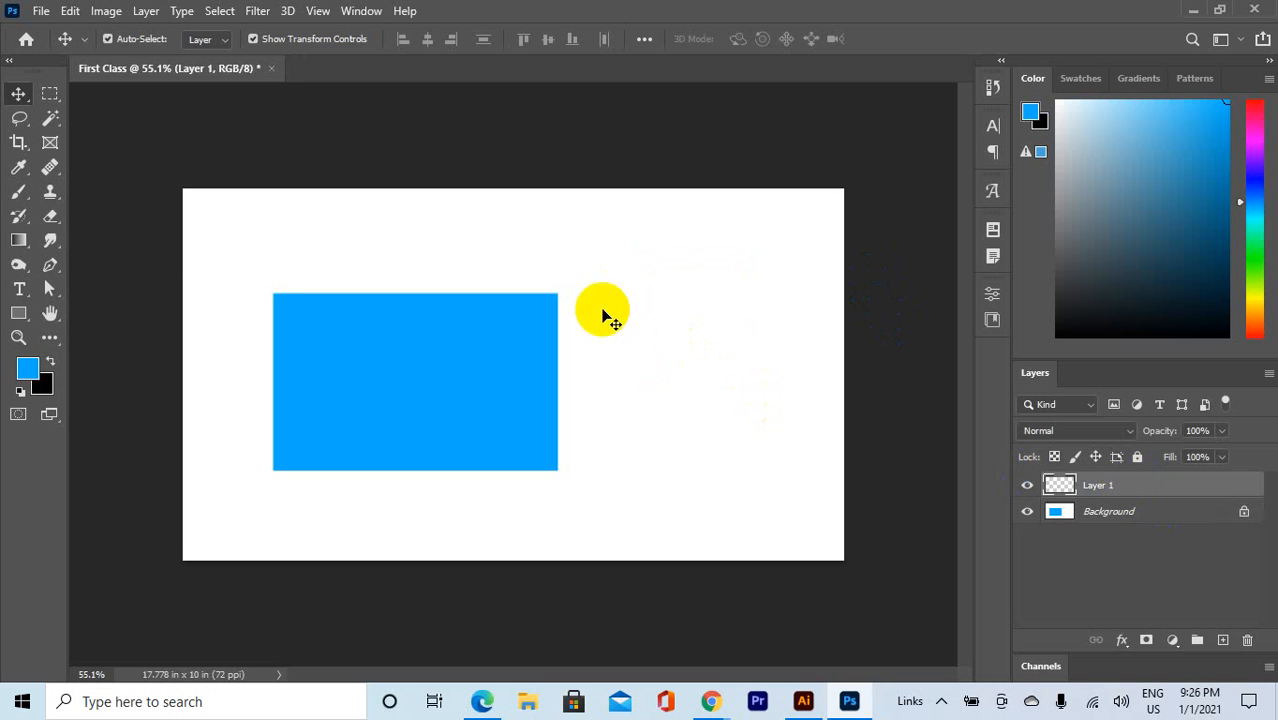
{"action": "left_click", "coordinate": [20, 96]}
{"action": "left_click", "coordinate": [50, 93]}
{"action": "left_click_drag", "start_coordinate": [624, 236], "coordinate": [882, 460]}
{"action": "key", "text": "ctrl+BackSpace"}
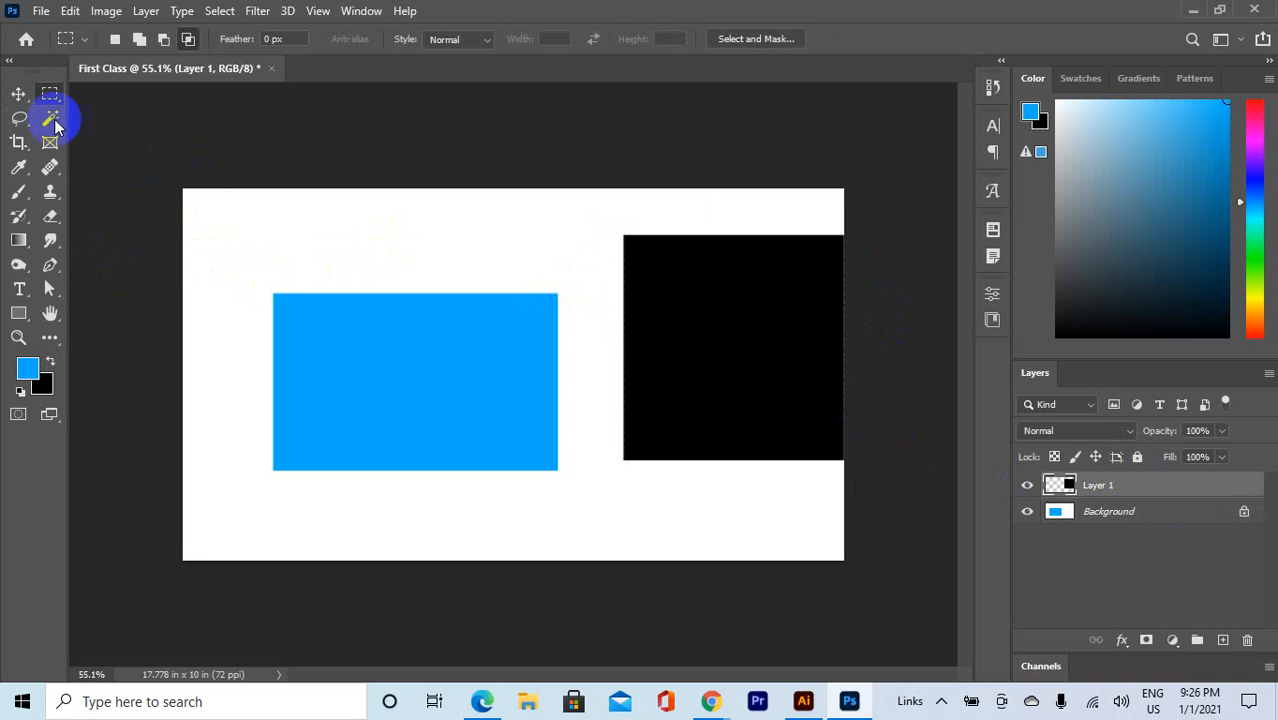
Step: Unlock the Background layer and move Layer 1's black rectangle so it overlaps the blue rectangle
{"action": "left_click", "coordinate": [19, 94]}
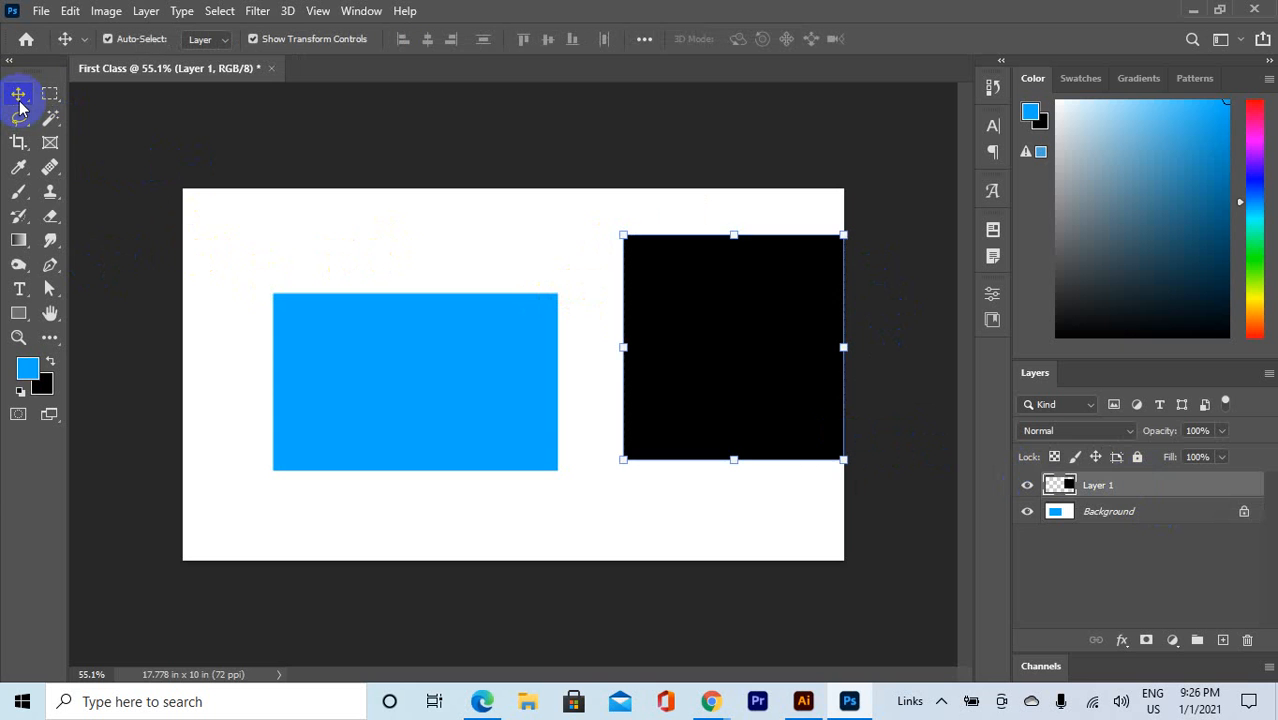
{"action": "left_click", "coordinate": [1145, 514]}
{"action": "left_click", "coordinate": [462, 380]}
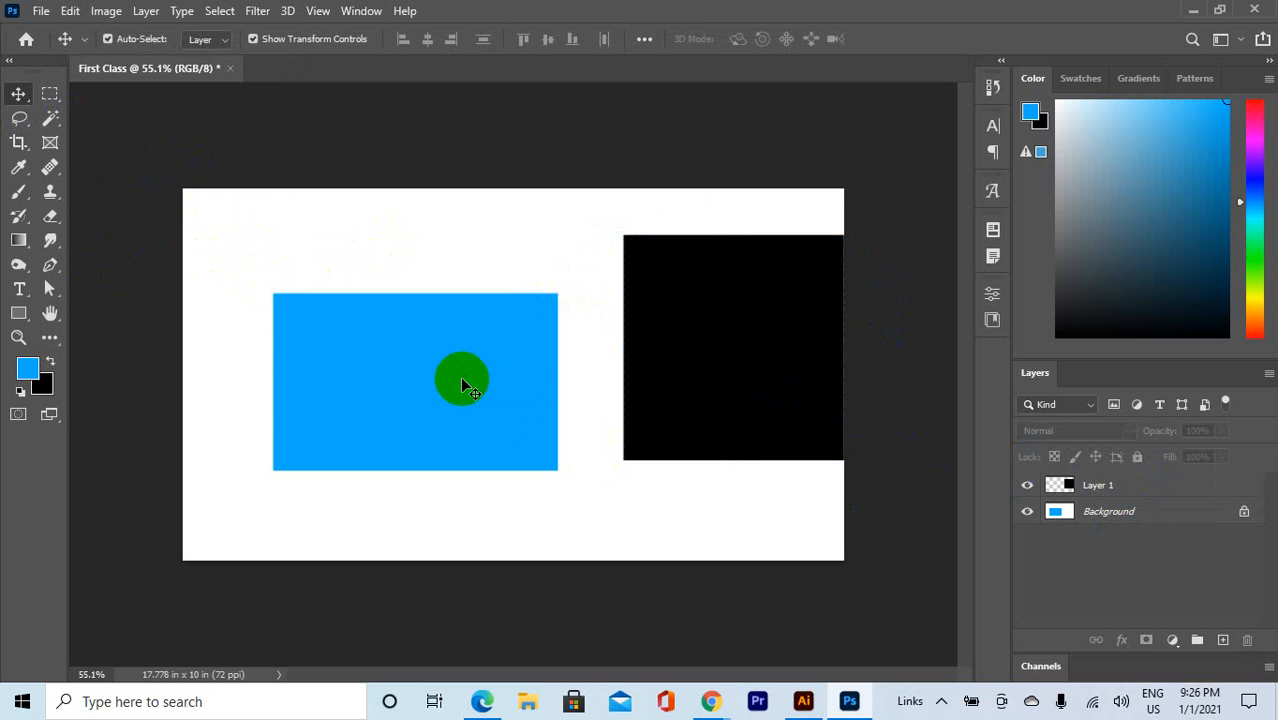
{"action": "left_click", "coordinate": [1244, 511]}
{"action": "left_click", "coordinate": [414, 387]}
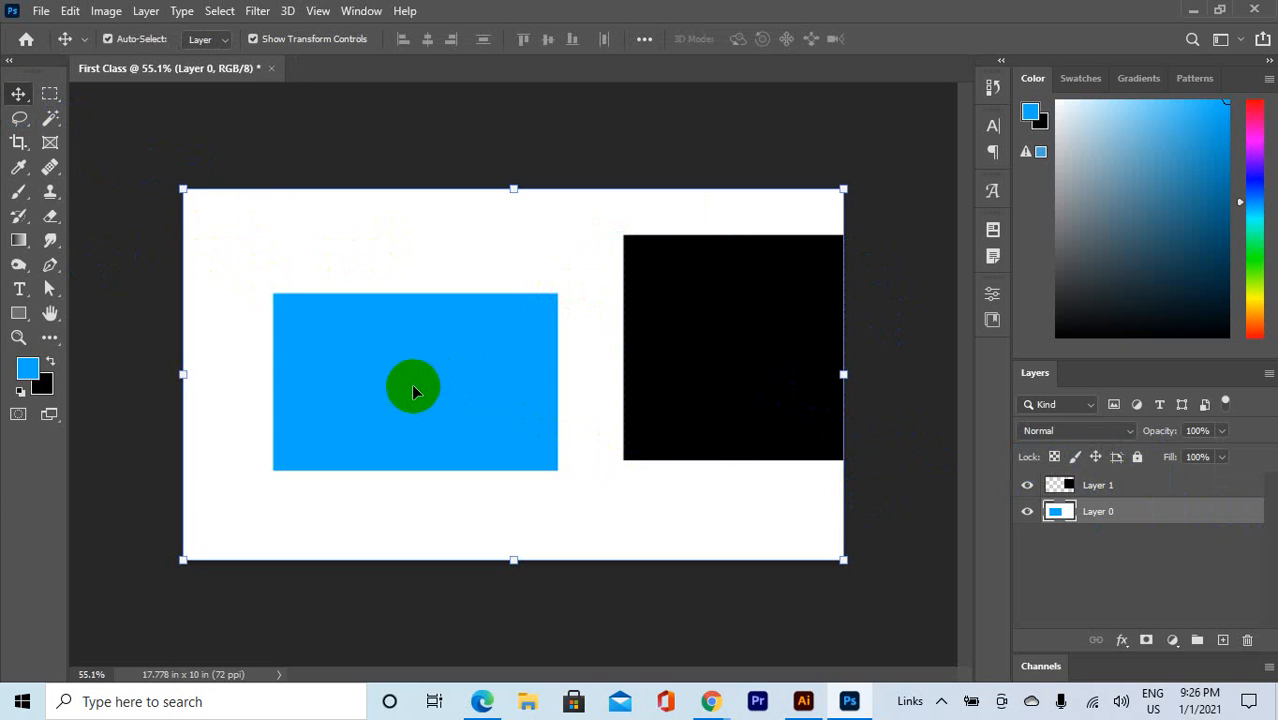
{"action": "mouse_move", "coordinate": [414, 390]}
{"action": "left_mouse_down"}
{"action": "mouse_move", "coordinate": [508, 428]}
{"action": "mouse_move", "coordinate": [428, 405]}
{"action": "mouse_move", "coordinate": [433, 392]}
{"action": "mouse_move", "coordinate": [412, 384]}
{"action": "left_mouse_up"}
{"action": "left_click", "coordinate": [1087, 490]}
{"action": "left_click_drag", "start_coordinate": [685, 357], "coordinate": [440, 330]}
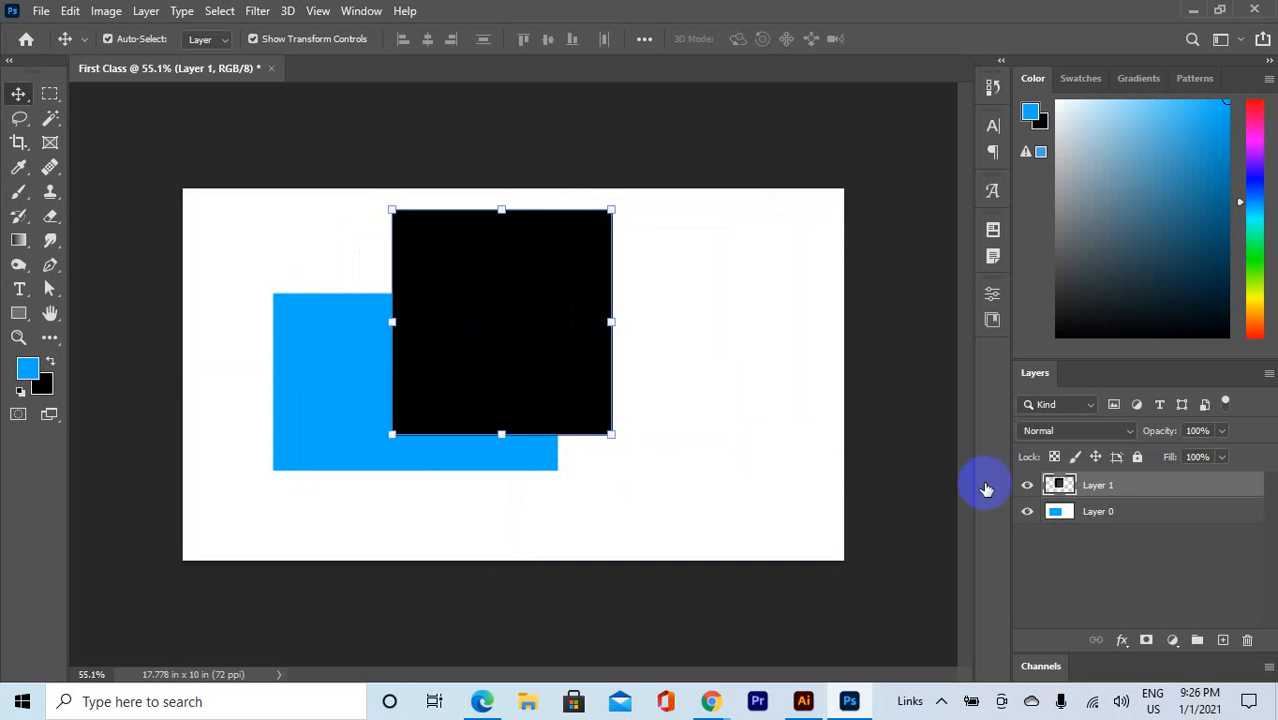
Step: Add a new layer and draw a dark 184 x 280 px rectangle shape at the black rectangle's lower-right corner
{"action": "left_click", "coordinate": [1222, 638]}
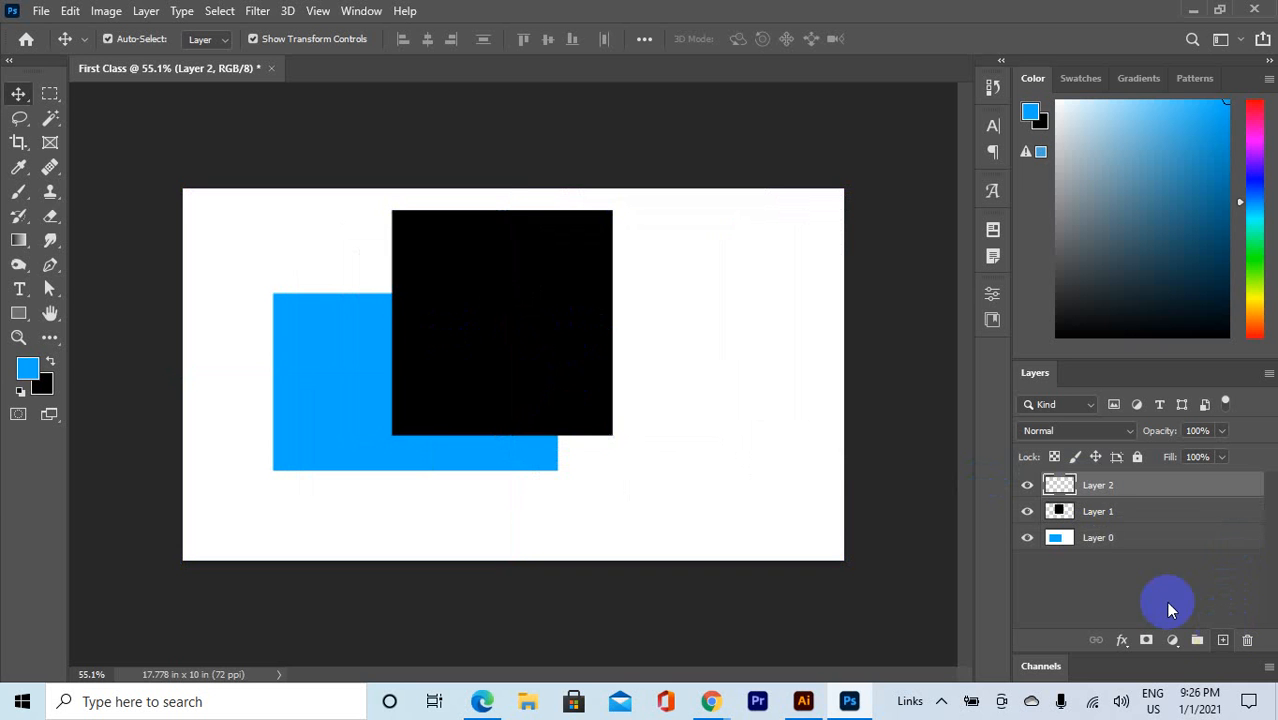
{"action": "left_click", "coordinate": [15, 313]}
{"action": "mouse_move", "coordinate": [697, 322]}
{"action": "left_mouse_down"}
{"action": "mouse_move", "coordinate": [568, 428]}
{"action": "mouse_move", "coordinate": [603, 465]}
{"action": "left_mouse_up"}
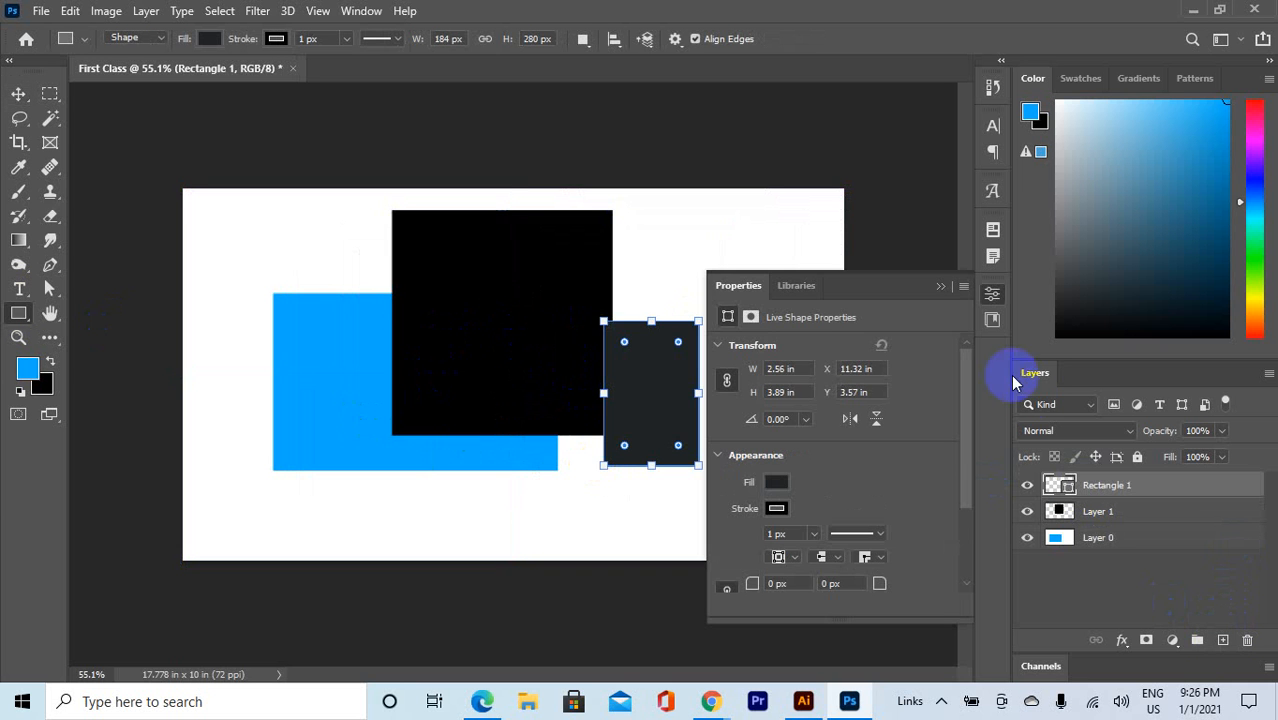
{"action": "left_click", "coordinate": [1226, 133]}
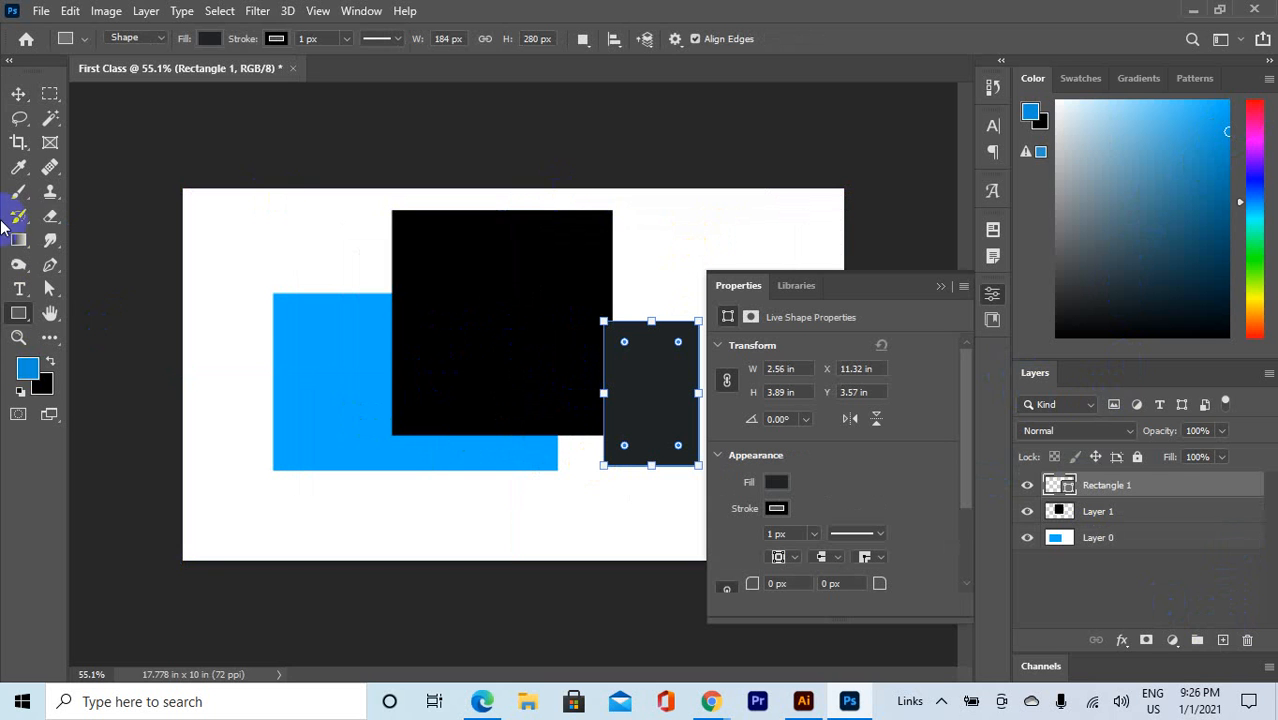
{"action": "left_click", "coordinate": [18, 94]}
{"action": "left_click", "coordinate": [990, 294]}
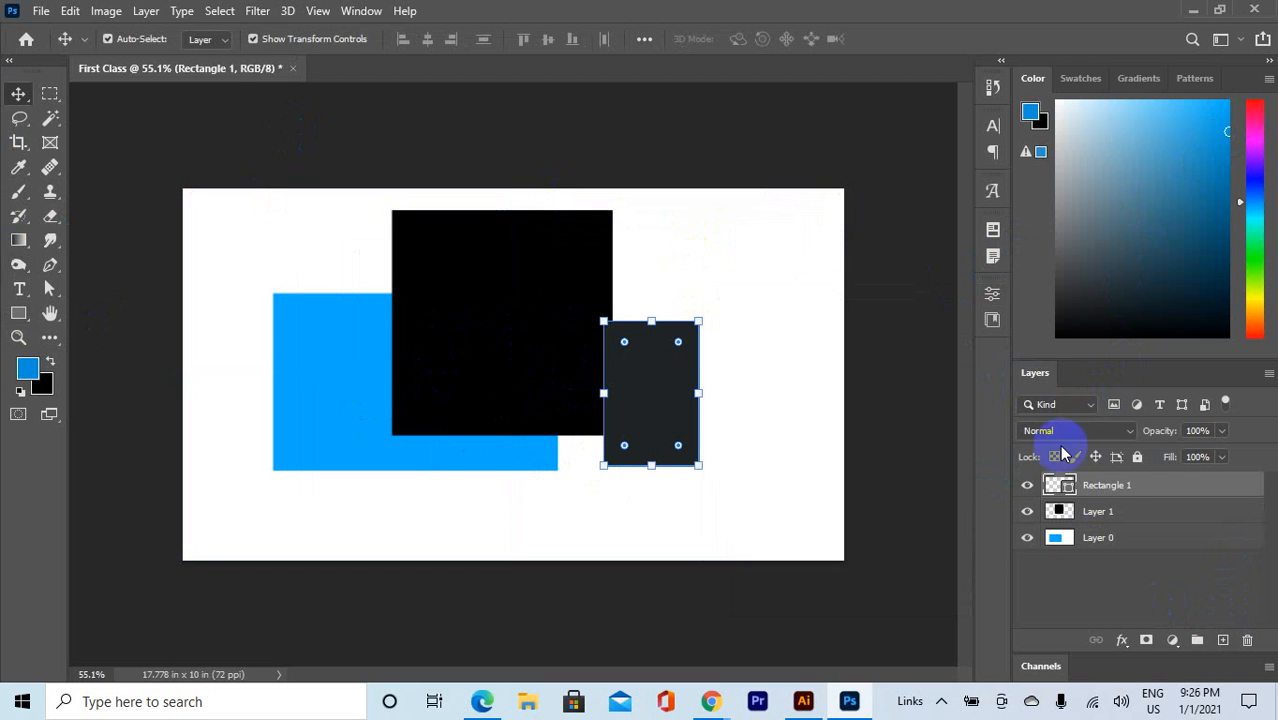
Step: Move the Rectangle 1 shape up beside the others and shift Layer 1's black rectangle partly above the canvas's upper edge
{"action": "left_click", "coordinate": [1107, 568]}
{"action": "left_click", "coordinate": [1117, 490]}
{"action": "left_click_drag", "start_coordinate": [632, 388], "coordinate": [702, 353]}
{"action": "left_click", "coordinate": [1101, 513]}
{"action": "left_click_drag", "start_coordinate": [482, 342], "coordinate": [357, 276]}
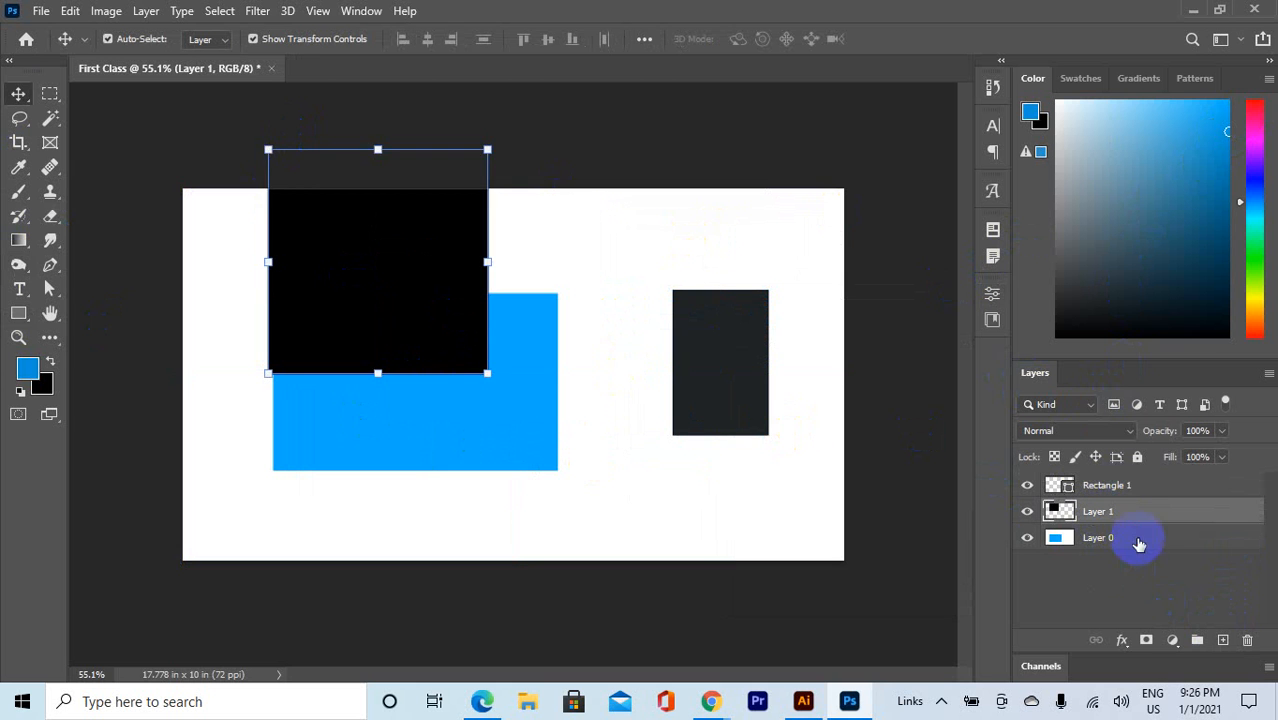
Step: Move Layer 1's black rectangle over the blue rectangle's right part and move Rectangle 1 to overlap the black rectangle's right edge
{"action": "left_click", "coordinate": [1134, 540]}
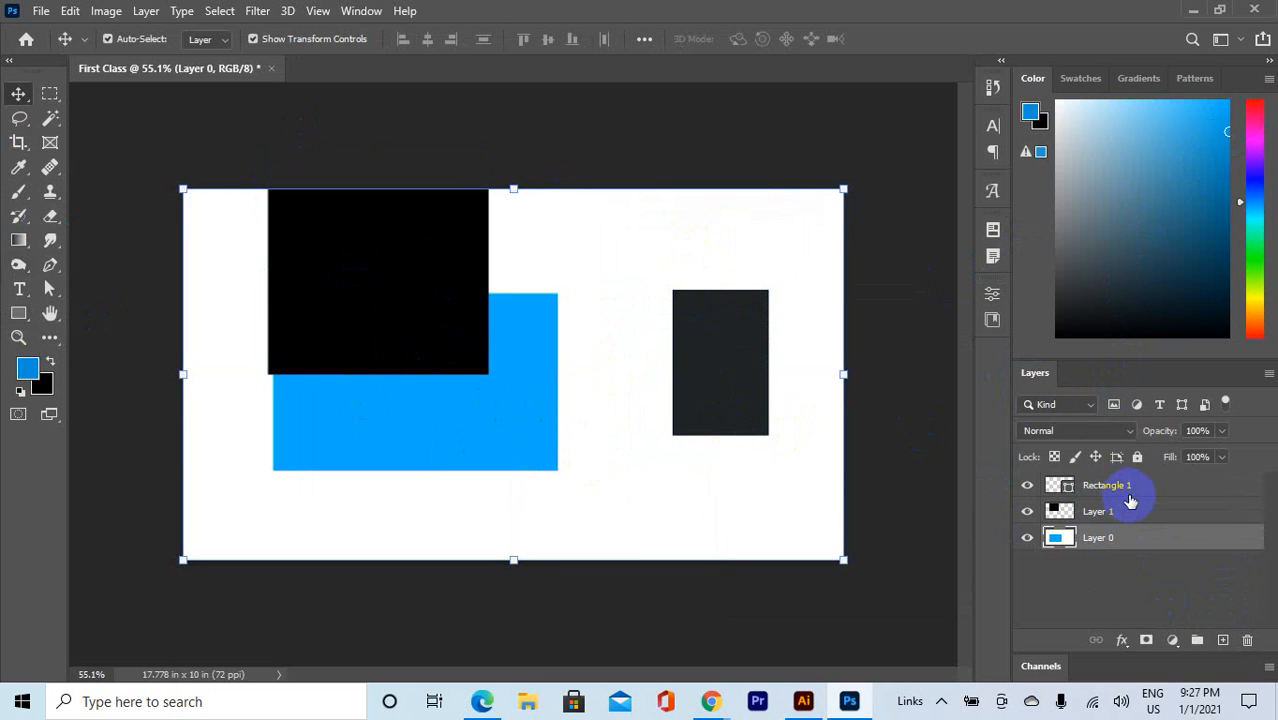
{"action": "left_click", "coordinate": [1128, 495]}
{"action": "left_click", "coordinate": [1121, 513]}
{"action": "left_click_drag", "start_coordinate": [334, 217], "coordinate": [530, 354]}
{"action": "left_click", "coordinate": [678, 348]}
{"action": "mouse_move", "coordinate": [678, 348]}
{"action": "left_mouse_down"}
{"action": "mouse_move", "coordinate": [562, 345]}
{"action": "mouse_move", "coordinate": [676, 347]}
{"action": "left_mouse_up"}
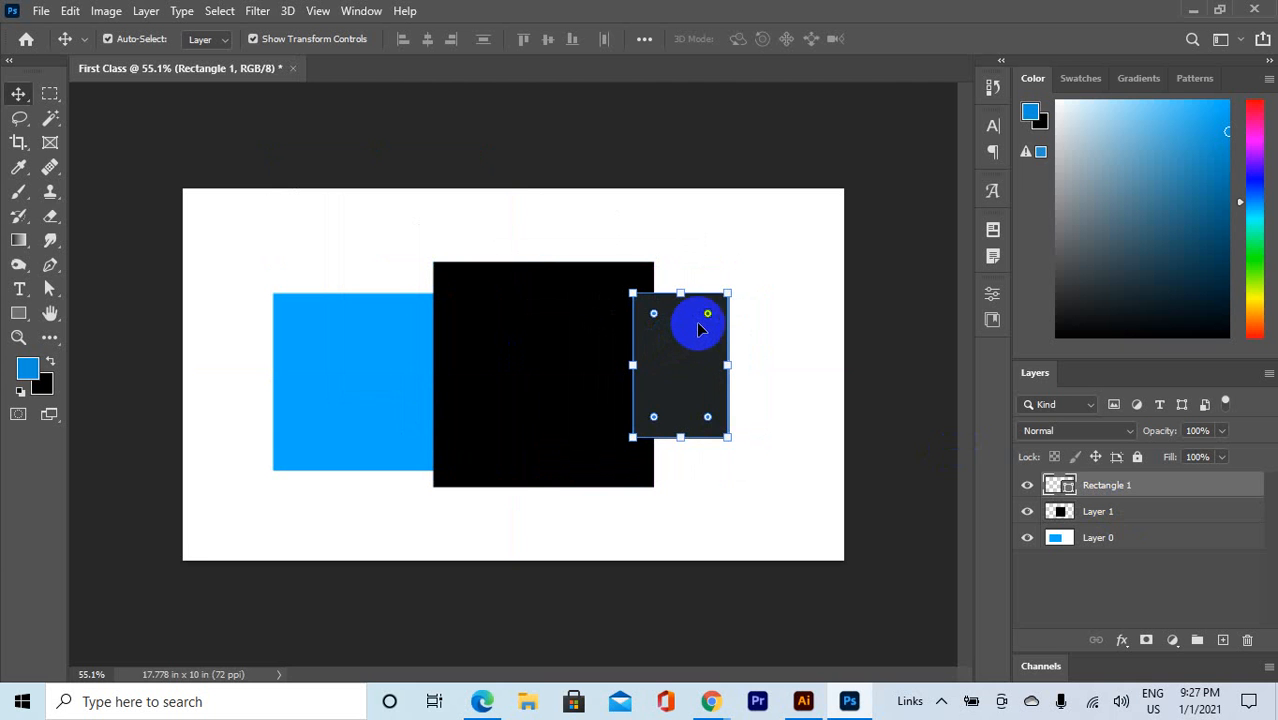
Step: Select the layers by their shapes on the canvas, and delete Layer 1 and Rectangle 1
{"action": "left_click", "coordinate": [750, 260]}
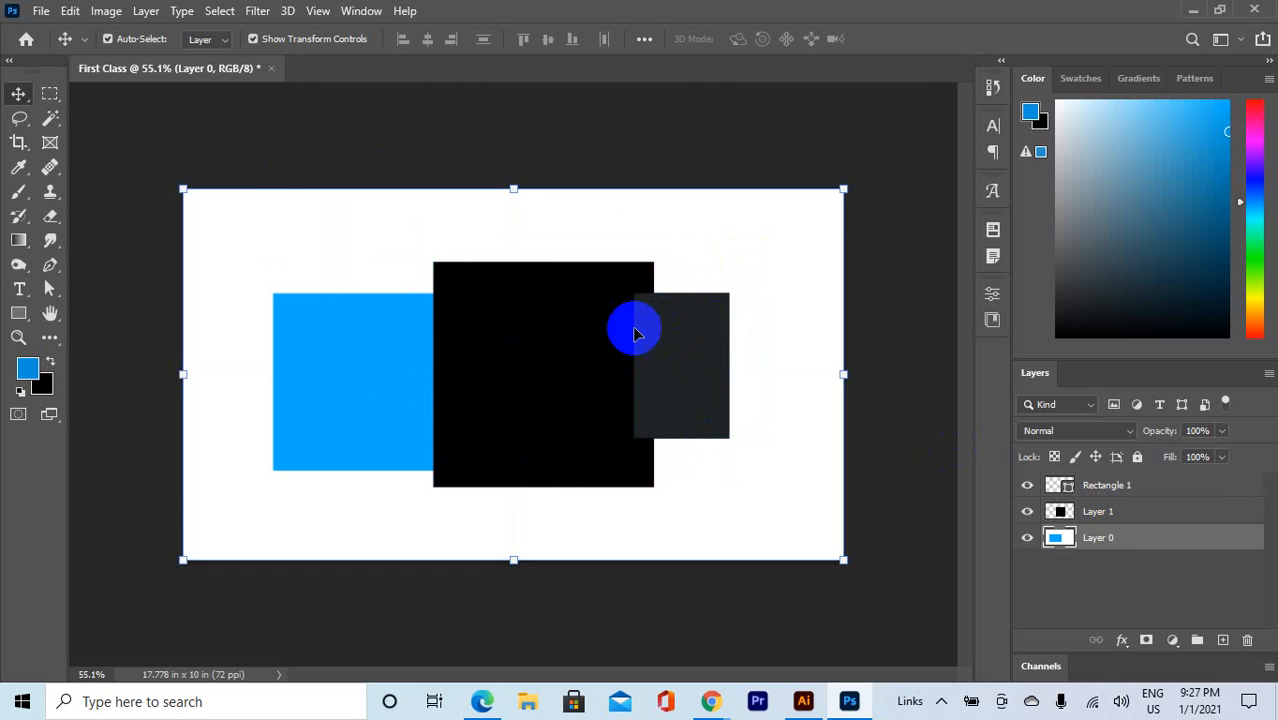
{"action": "left_click", "coordinate": [601, 338]}
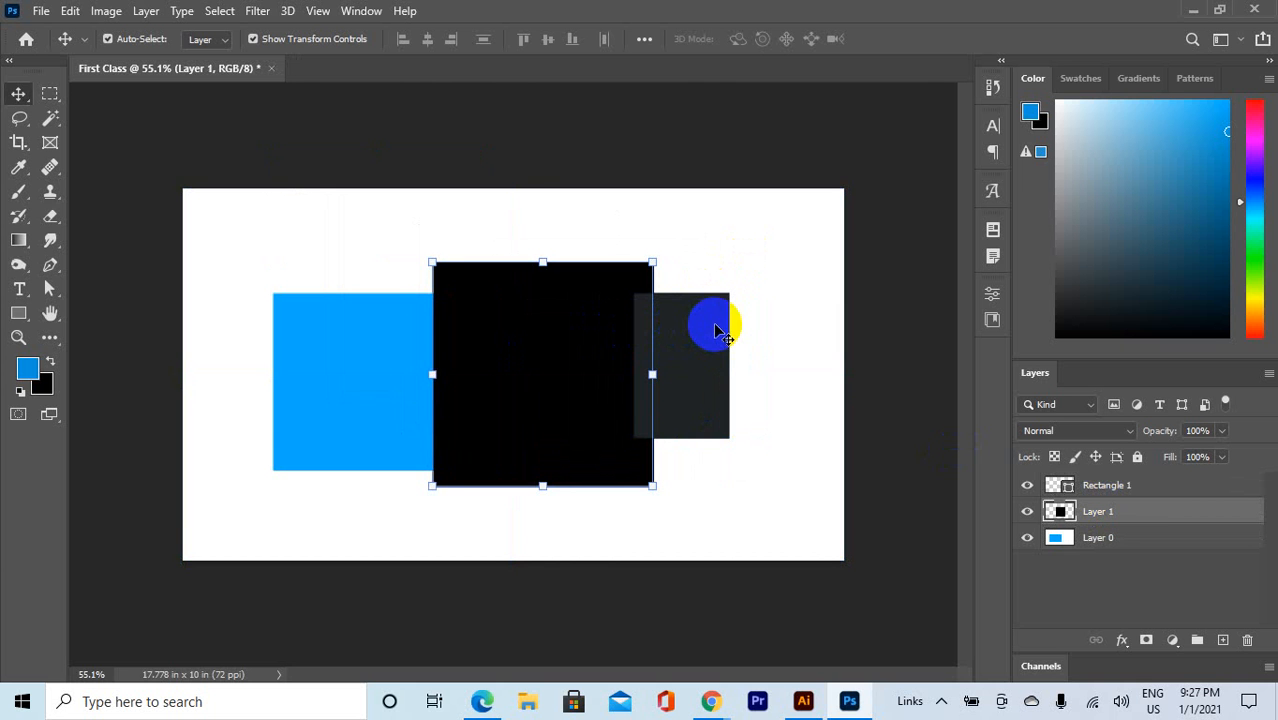
{"action": "left_click", "coordinate": [780, 295]}
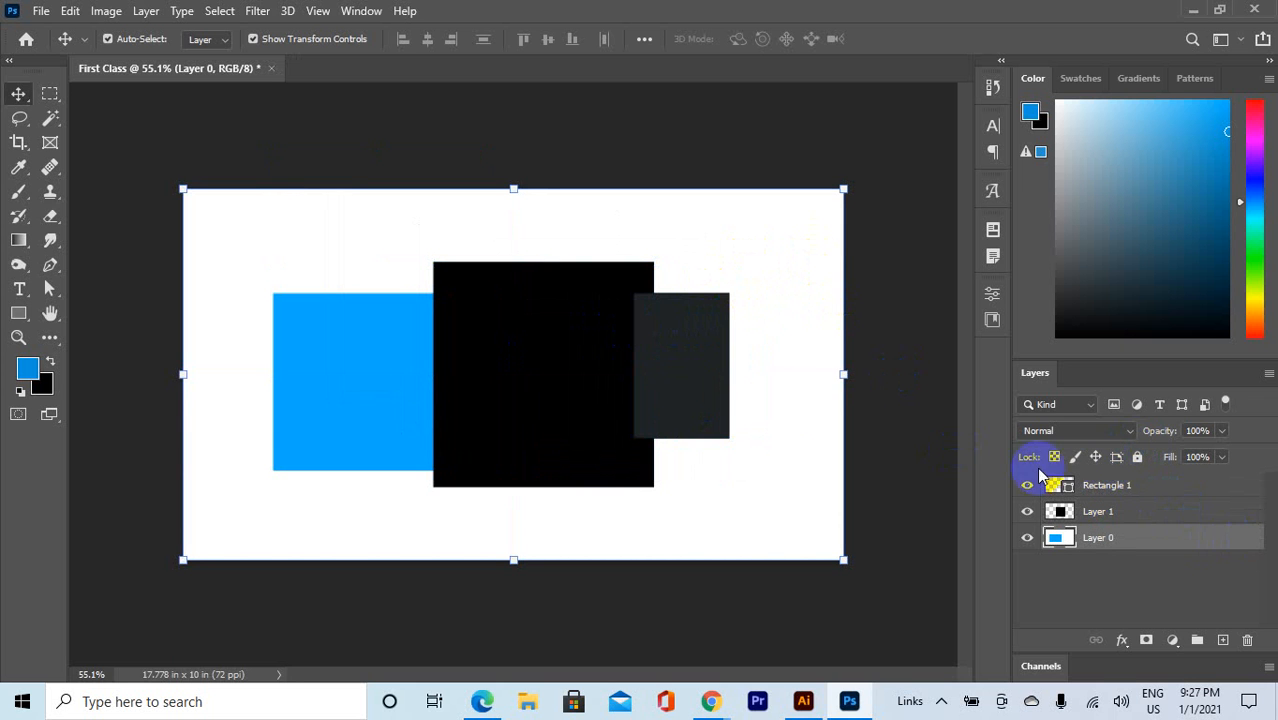
{"action": "left_click", "coordinate": [582, 340]}
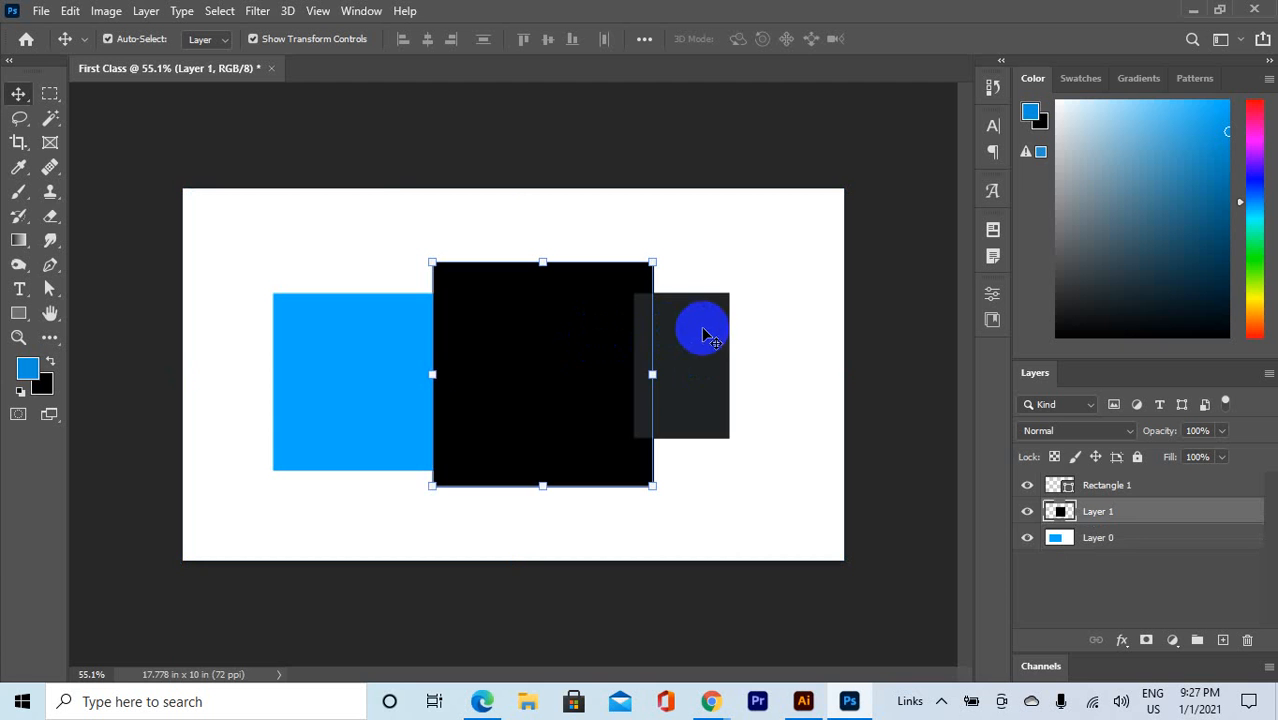
{"action": "key", "text": "Delete"}
{"action": "left_click", "coordinate": [699, 341]}
{"action": "key", "text": "Delete"}
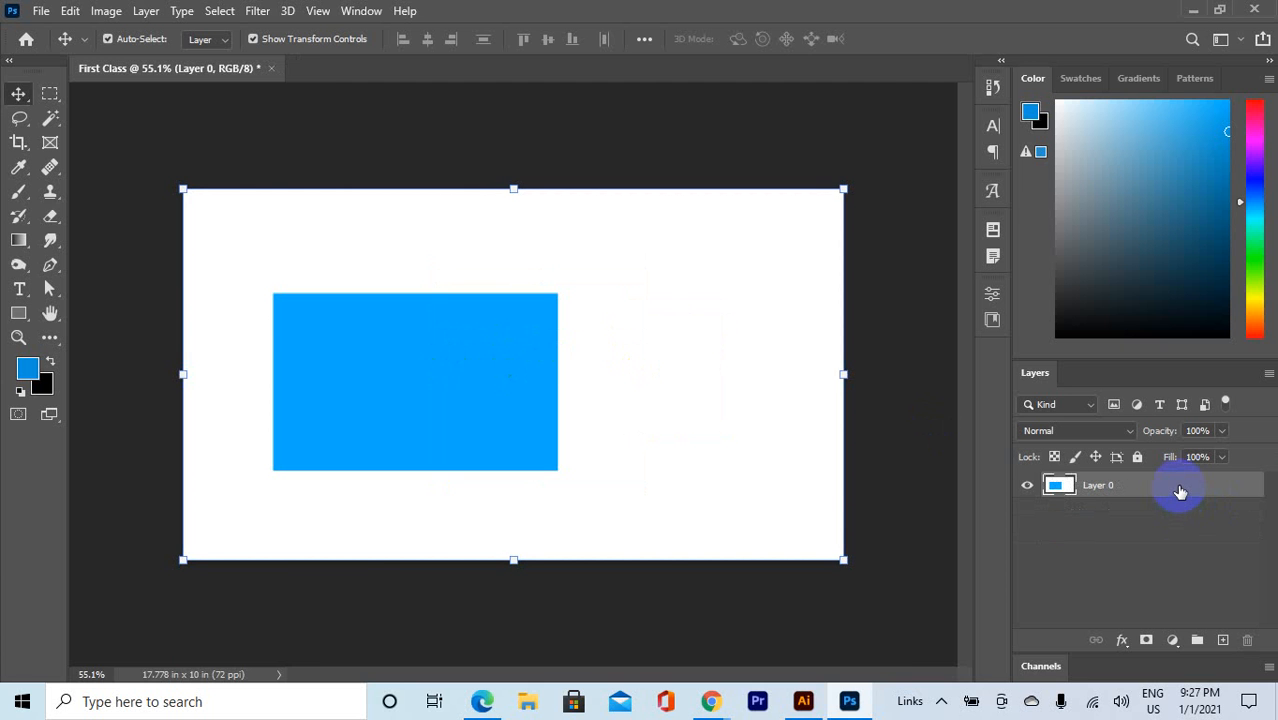
Step: Undo the edits back to an empty Layer 1 above a locked, blank white Background
{"action": "key", "text": "ctrl+z"}
{"action": "key", "text": "ctrl+z"}
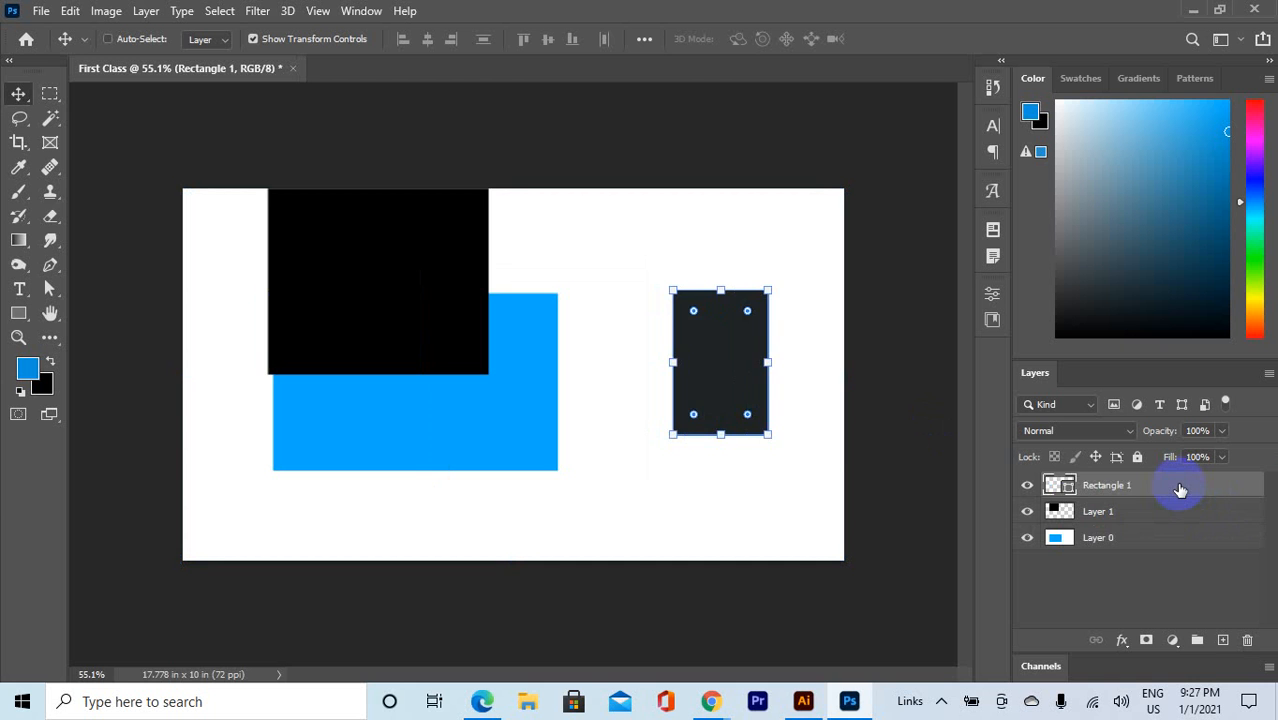
{"action": "key", "text": "ctrl+z"}
{"action": "key", "text": "ctrl+z"}
{"action": "key", "text": "ctrl+z"}
{"action": "key", "text": "ctrl+z"}
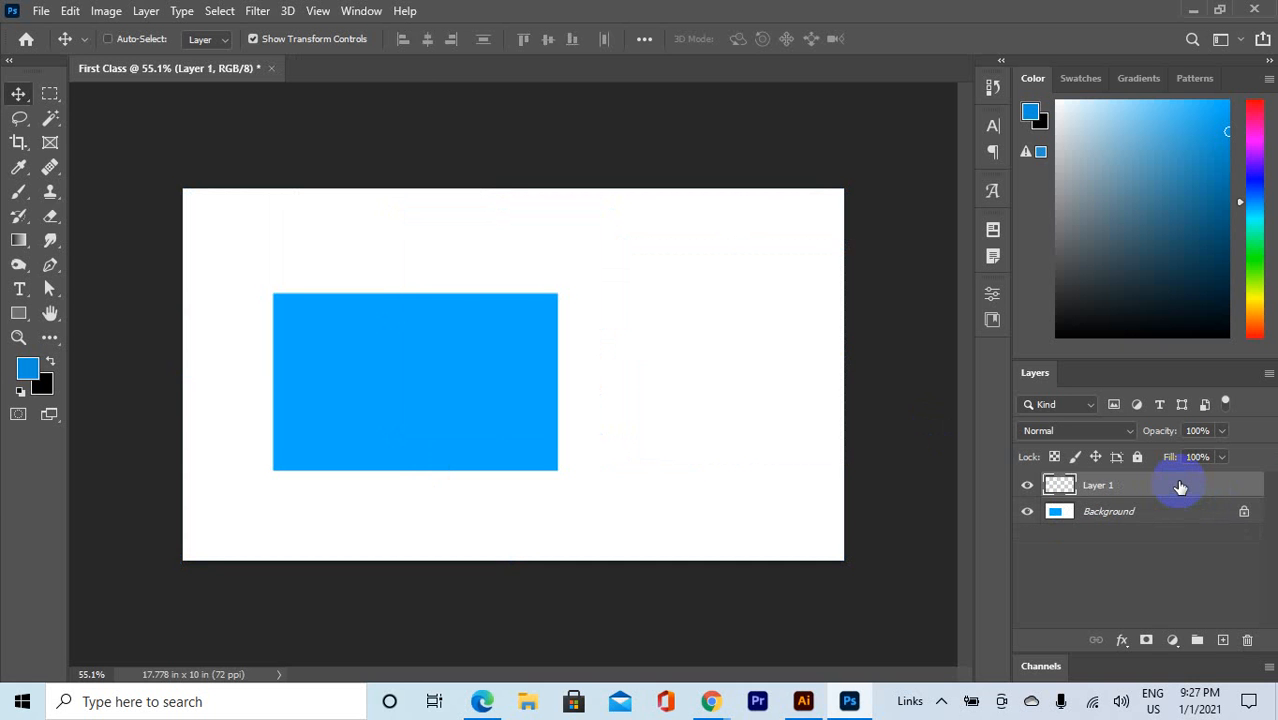
{"action": "key", "text": "ctrl+z"}
{"action": "key", "text": "ctrl+z"}
{"action": "key", "text": "ctrl+z"}
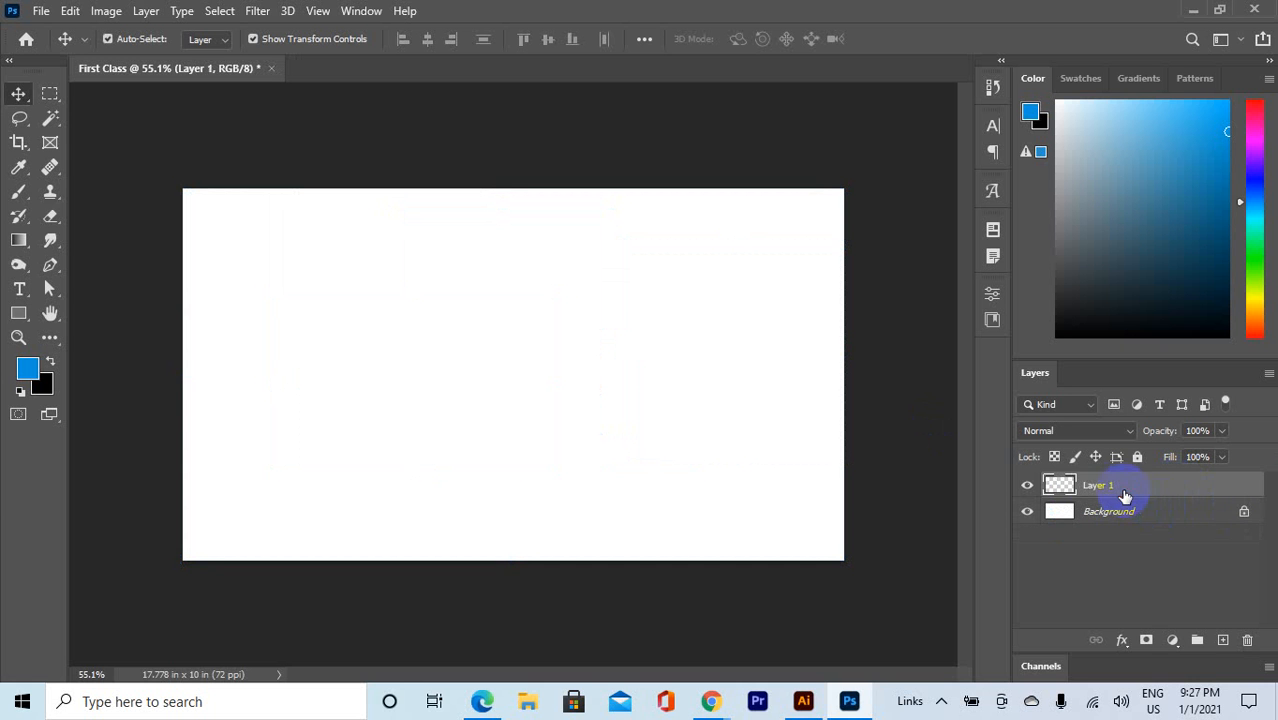
Step: On Layer 1, marquee-select a small rectangle in the canvas's upper-left area and fill it with the blue foreground color
{"action": "left_click", "coordinate": [18, 313]}
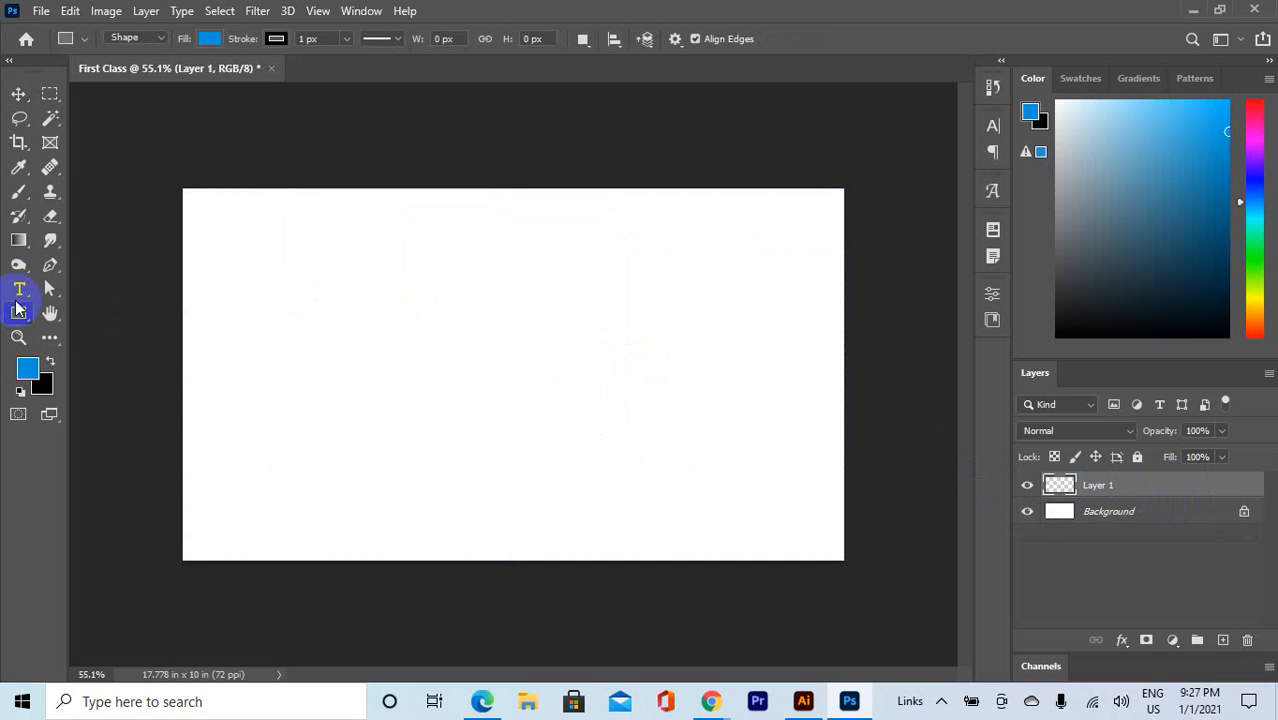
{"action": "left_click", "coordinate": [50, 93]}
{"action": "left_click_drag", "start_coordinate": [269, 249], "coordinate": [415, 356]}
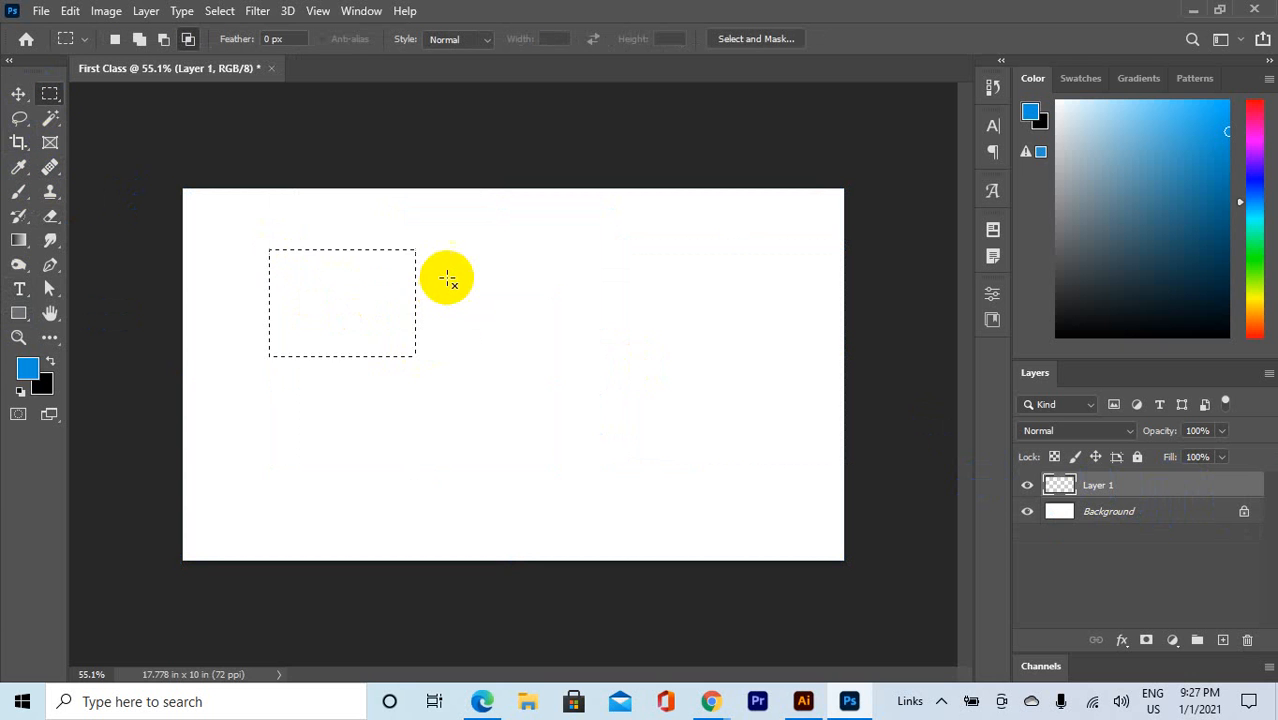
{"action": "key", "text": "alt+BackSpace"}
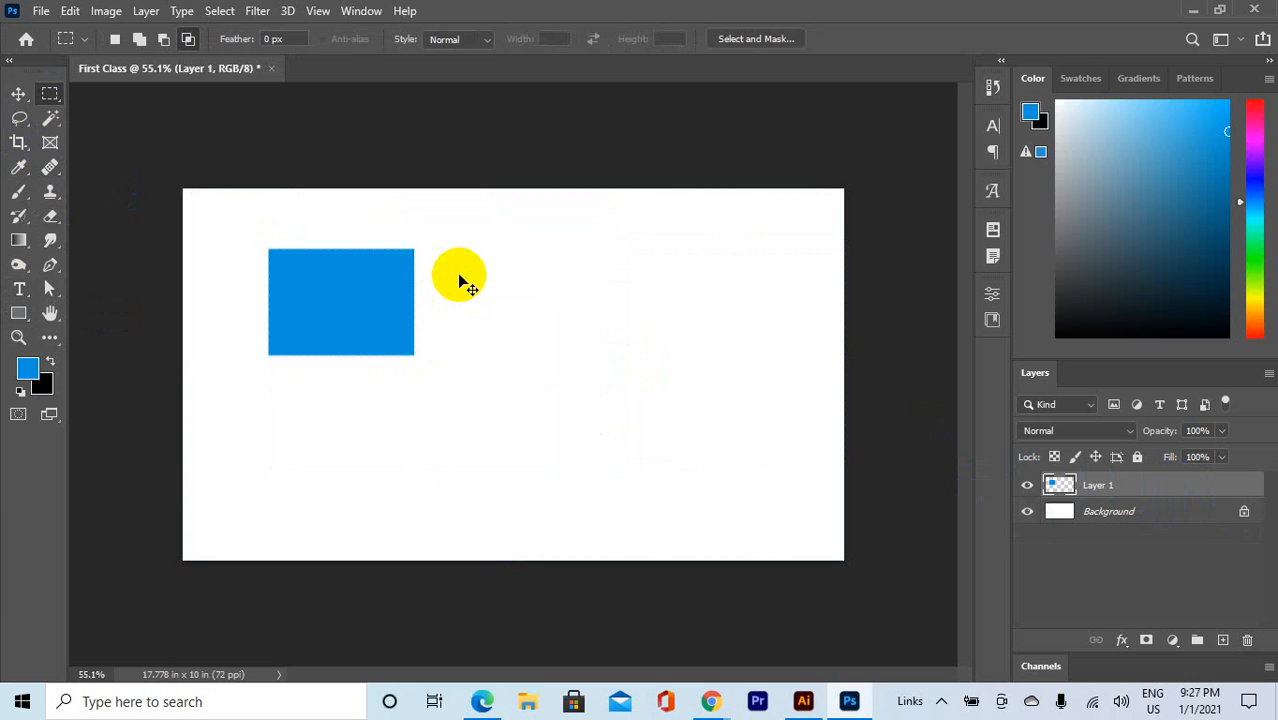
Step: Fill a tall rectangular selection near the canvas's center with the black background color on Layer 1, and deselect
{"action": "left_click_drag", "start_coordinate": [458, 274], "coordinate": [645, 516]}
{"action": "key", "text": "ctrl+BackSpace"}
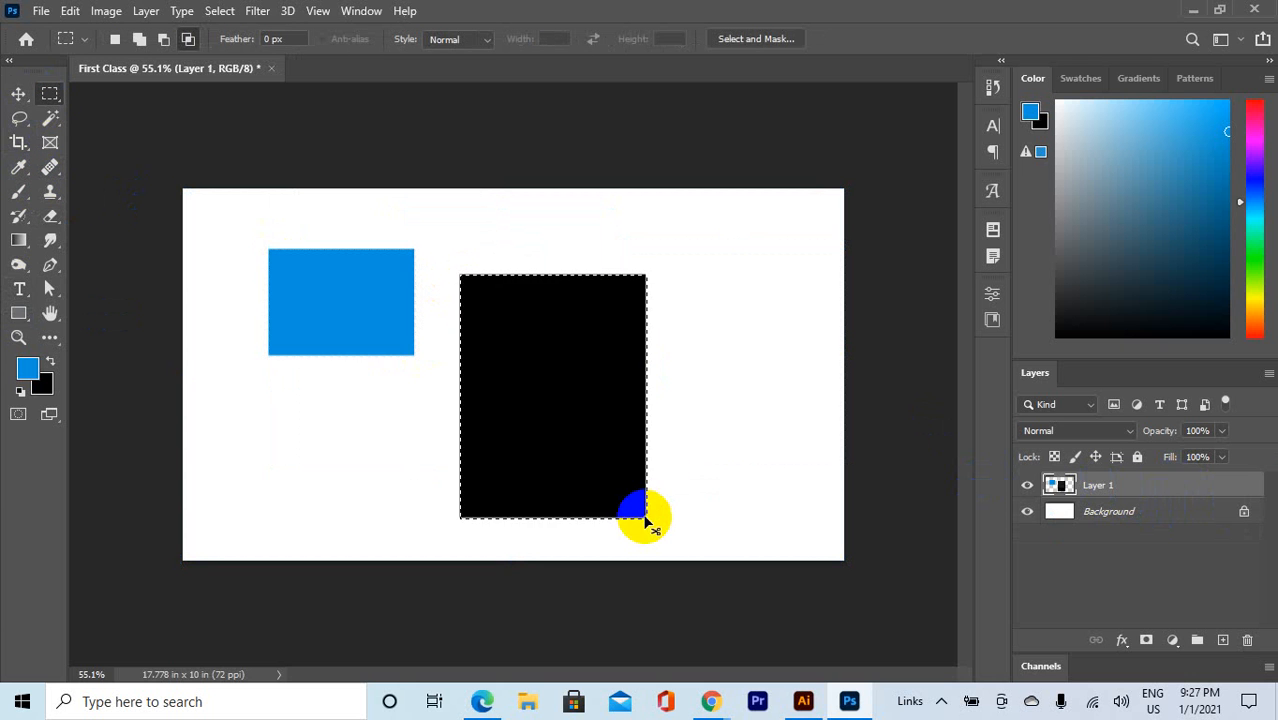
{"action": "key", "text": "ctrl+d"}
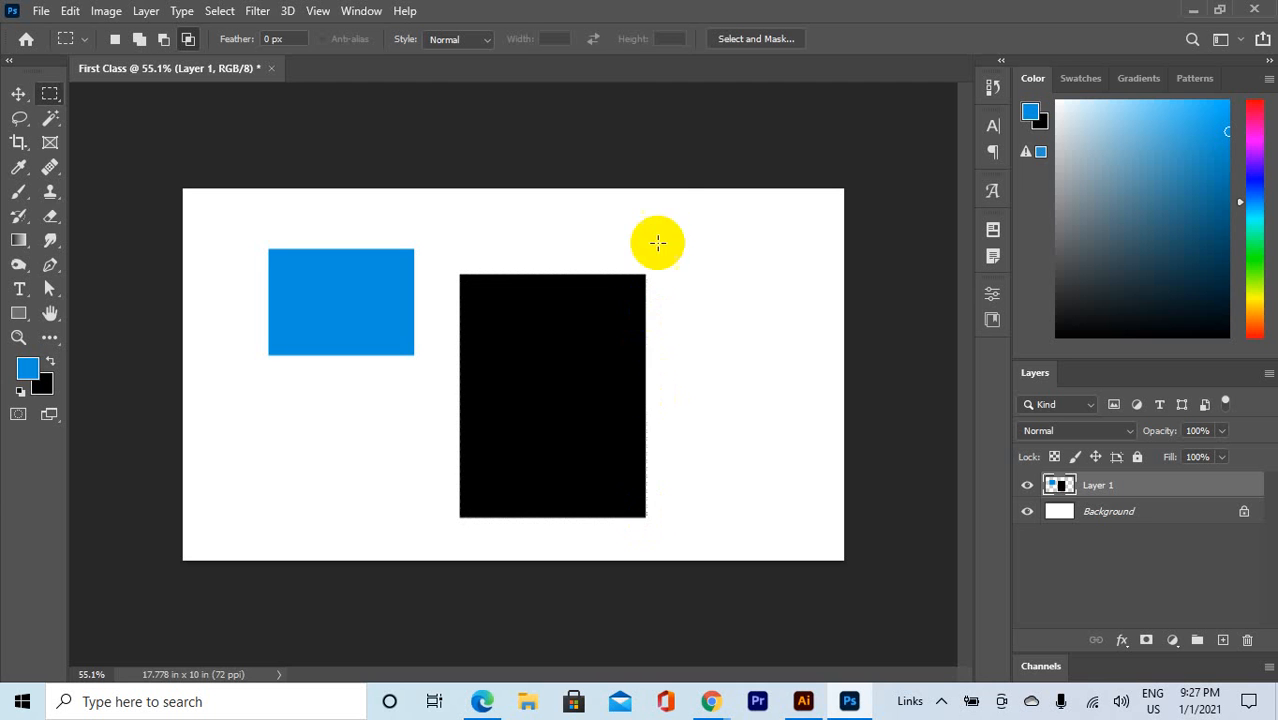
Step: Set the foreground color to green, fill a square selection near the canvas's upper-right corner with it on Layer 1, and deselect
{"action": "left_click_drag", "start_coordinate": [672, 194], "coordinate": [825, 347]}
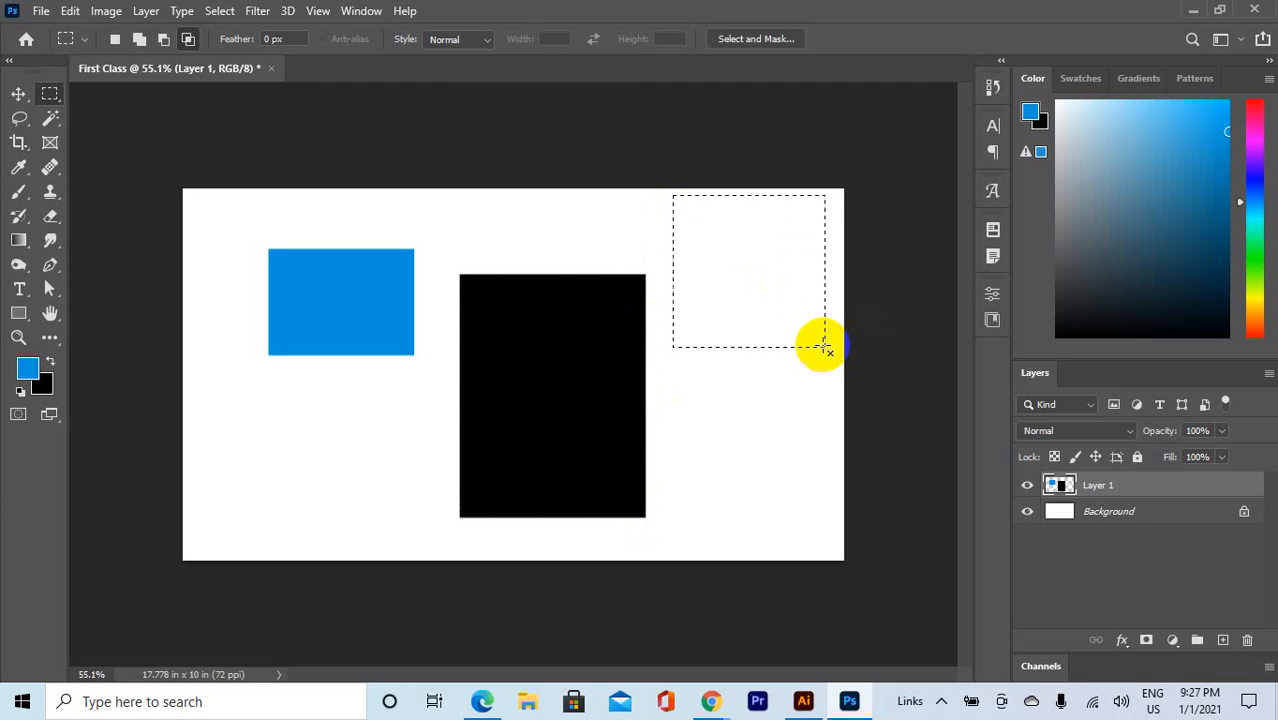
{"action": "left_click", "coordinate": [1256, 246]}
{"action": "left_click", "coordinate": [914, 292]}
{"action": "key", "text": "alt+BackSpace"}
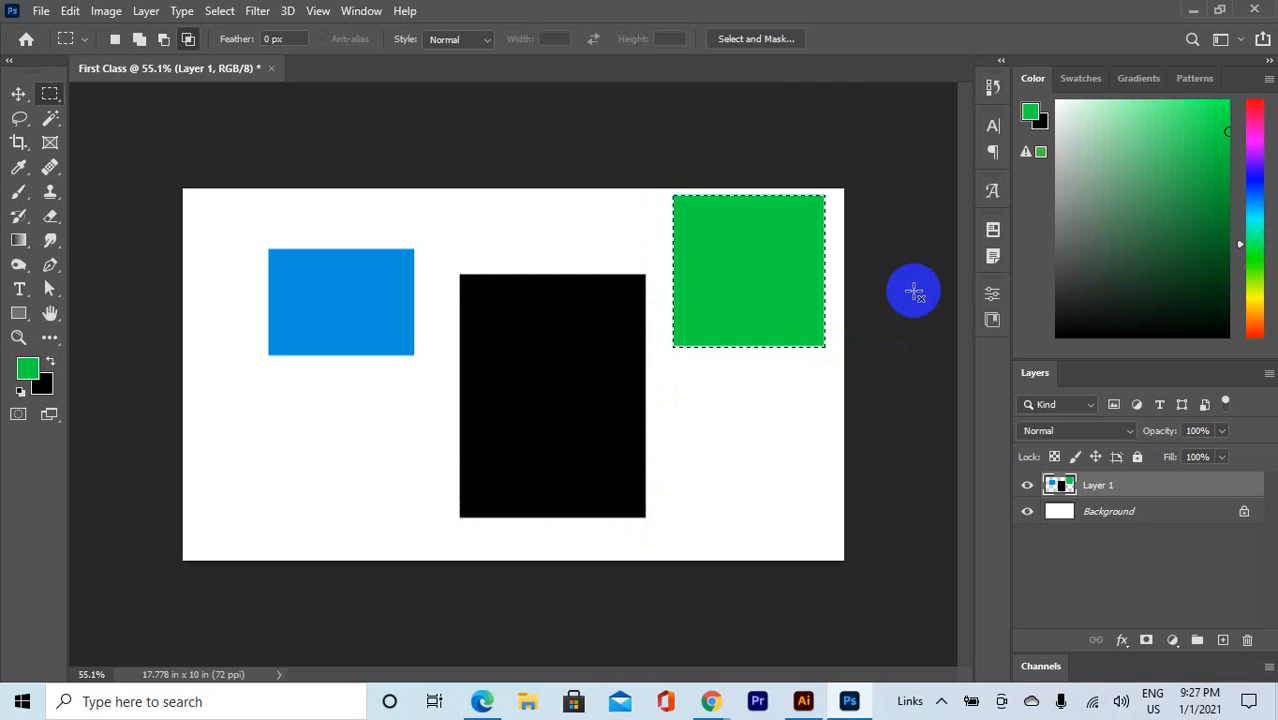
{"action": "left_click", "coordinate": [428, 251]}
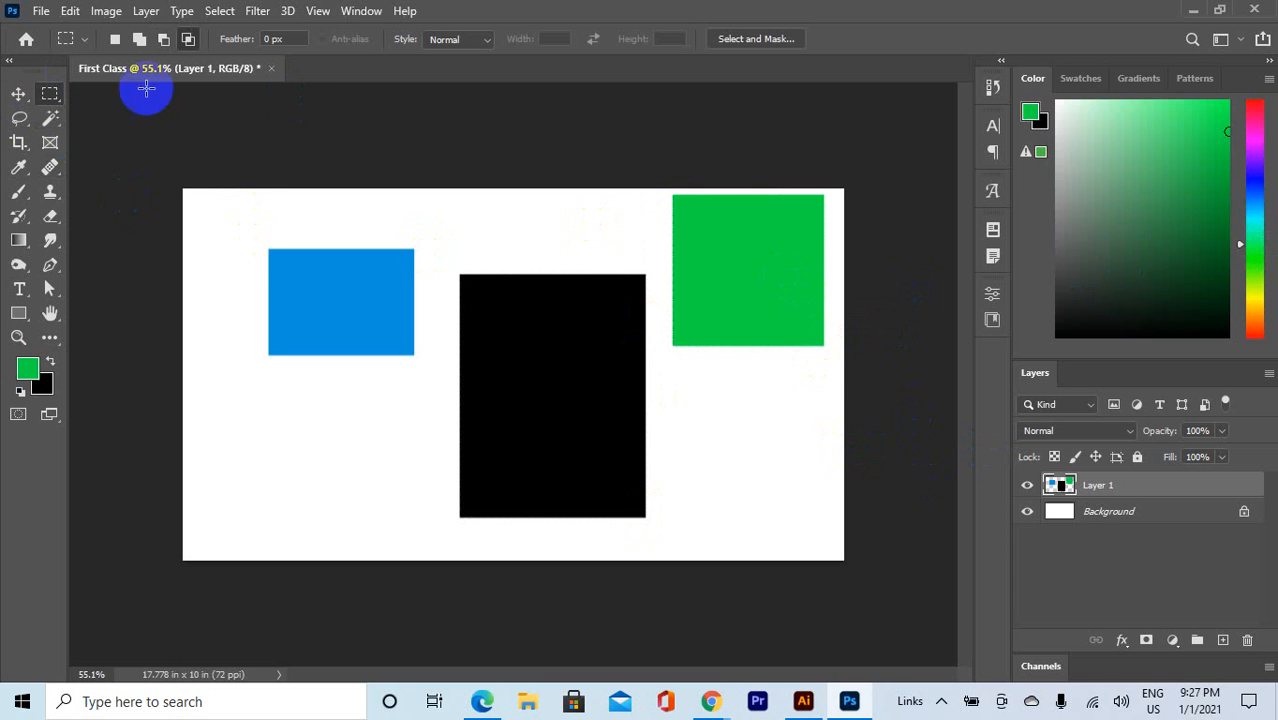
Step: Move Layer 1's blue, black and green rectangles around the canvas together
{"action": "left_click", "coordinate": [15, 92]}
{"action": "left_click_drag", "start_coordinate": [785, 288], "coordinate": [667, 293]}
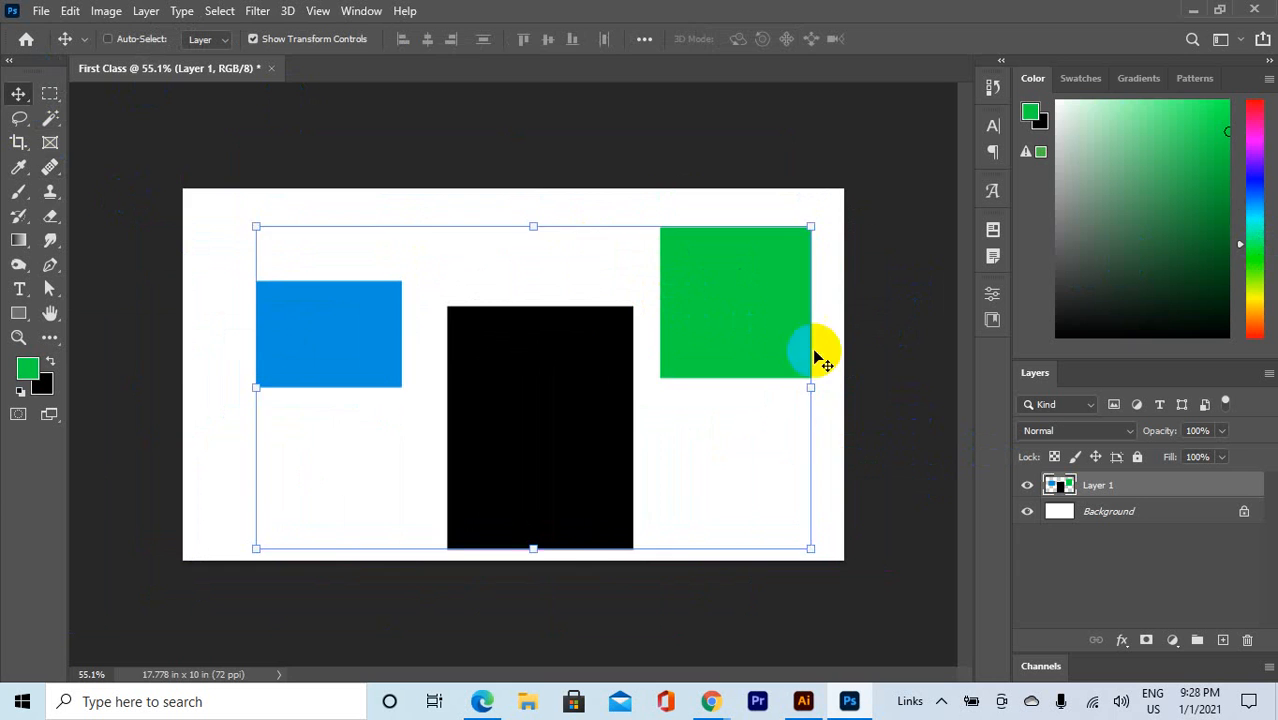
{"action": "left_click_drag", "start_coordinate": [788, 323], "coordinate": [800, 291]}
Step: Undo the layer moves and the green and black fills with their selections on Layer 1
{"action": "key", "text": "ctrl+z"}
{"action": "key", "text": "ctrl+z"}
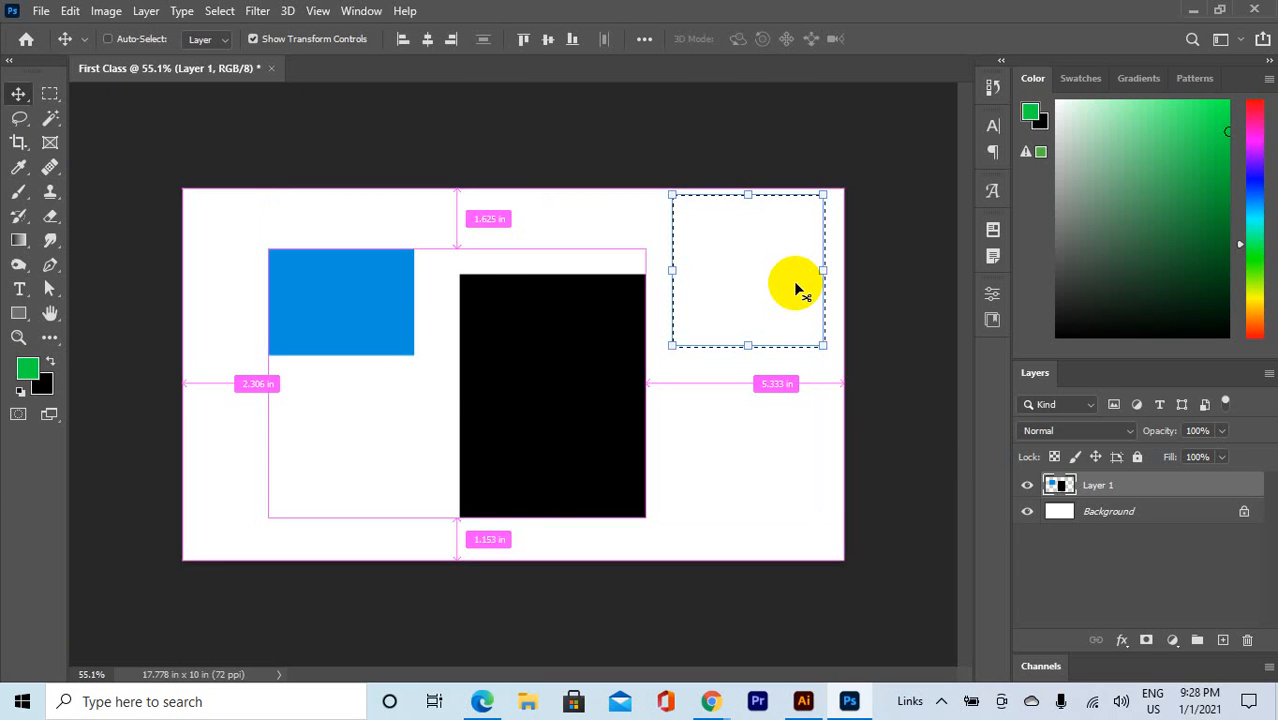
{"action": "key", "text": "ctrl+z"}
{"action": "key", "text": "ctrl+z"}
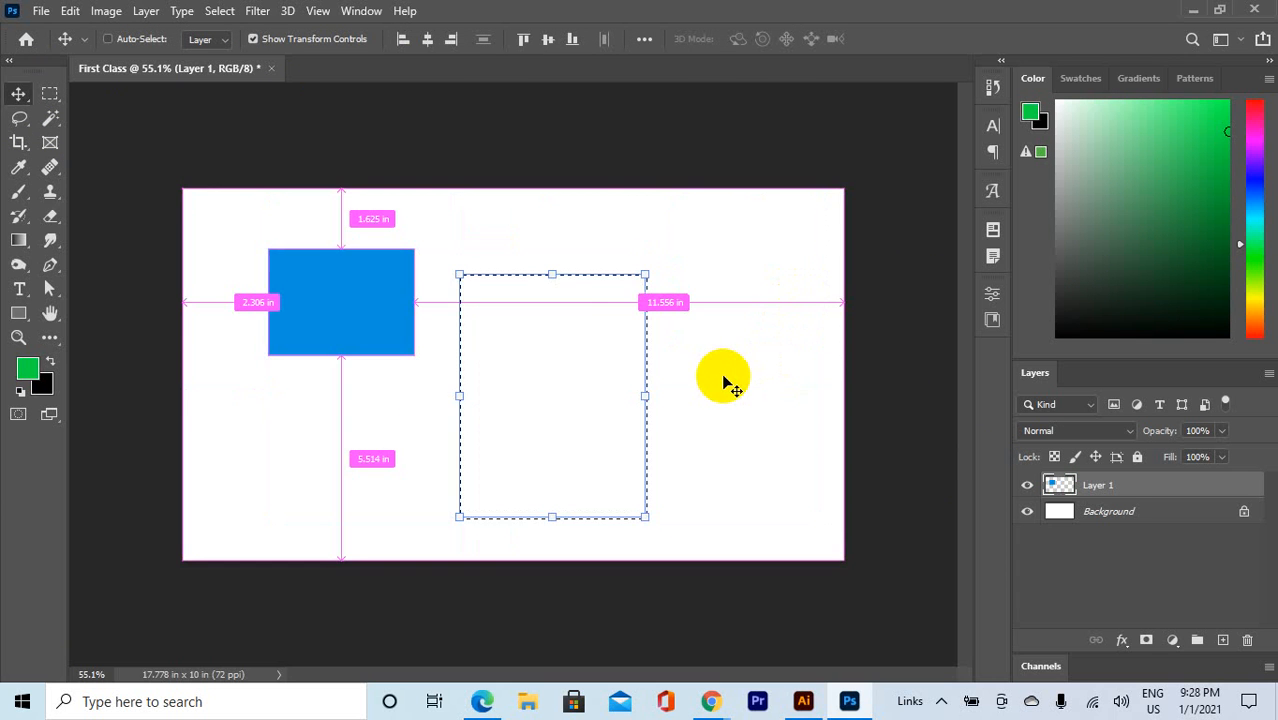
{"action": "key", "text": "ctrl+z"}
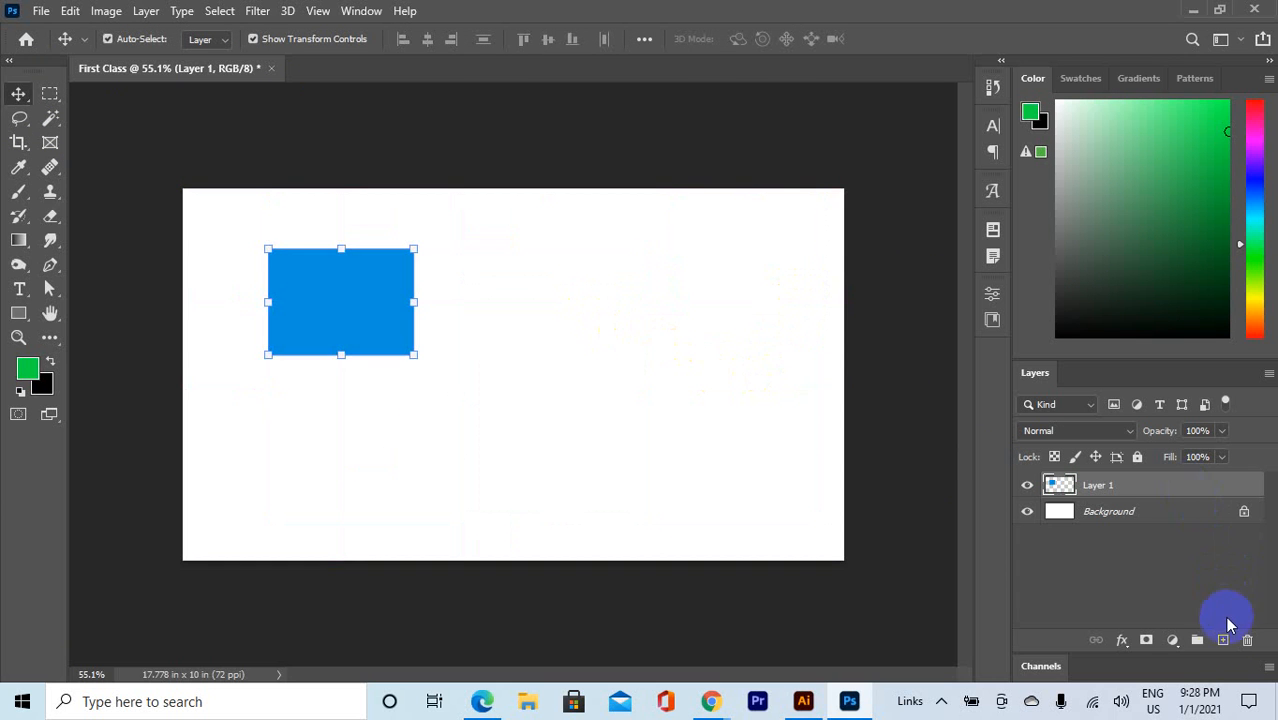
Step: Add a new layer and fill a tall rectangular selection to the right of the blue rectangle with the green foreground color
{"action": "left_click", "coordinate": [1223, 640]}
{"action": "left_click", "coordinate": [50, 93]}
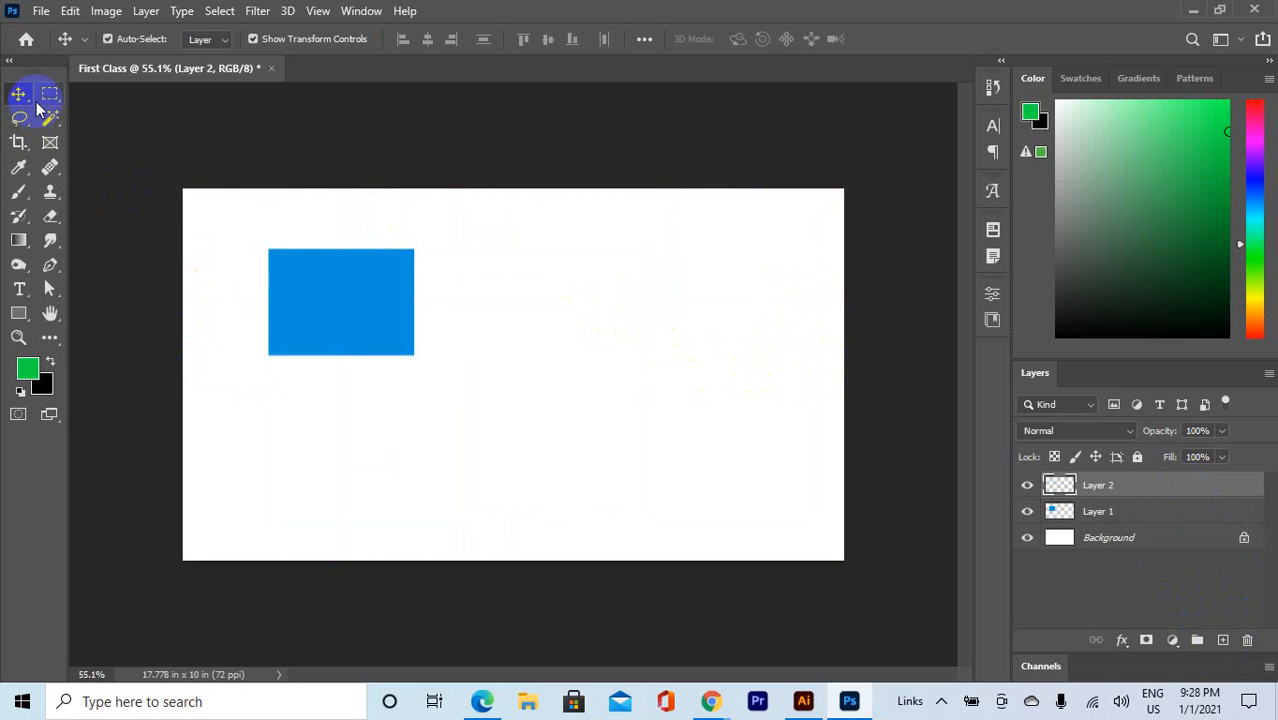
{"action": "left_click_drag", "start_coordinate": [557, 239], "coordinate": [715, 489]}
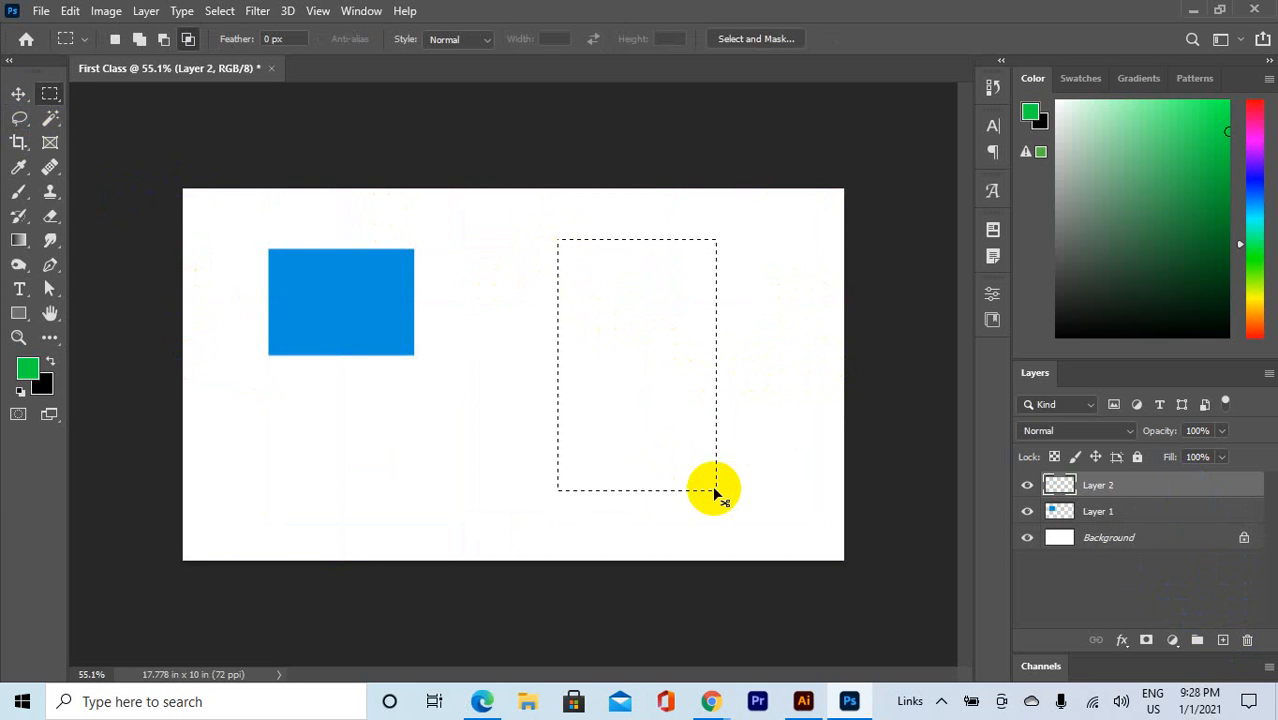
{"action": "key", "text": "alt+BackSpace"}
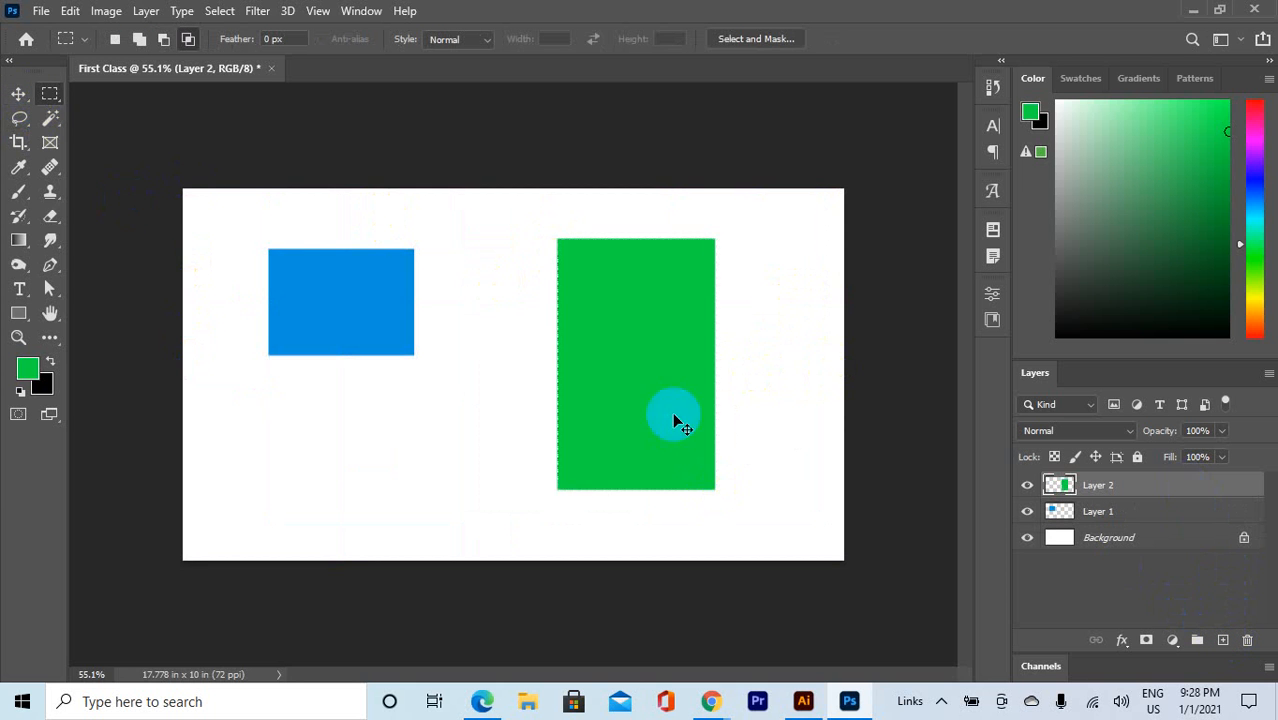
{"action": "left_click_drag", "start_coordinate": [283, 419], "coordinate": [464, 479]}
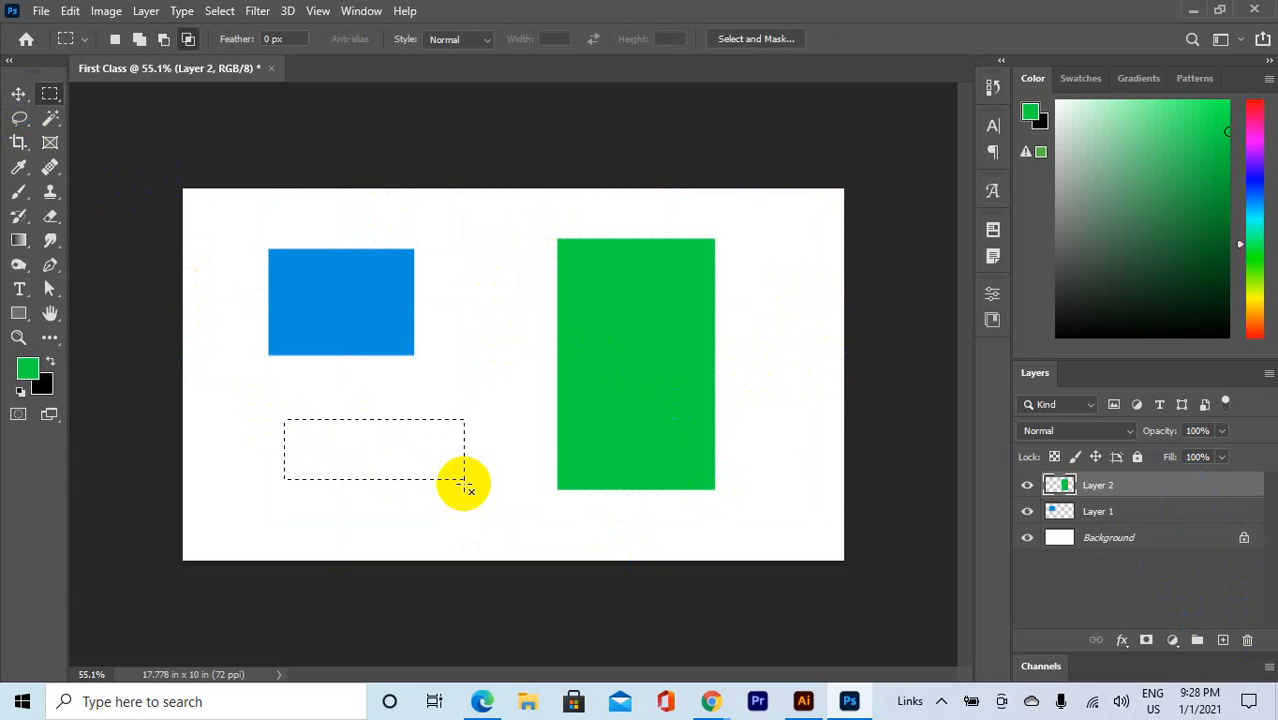
{"action": "key", "text": "ctrl+BackSpace"}
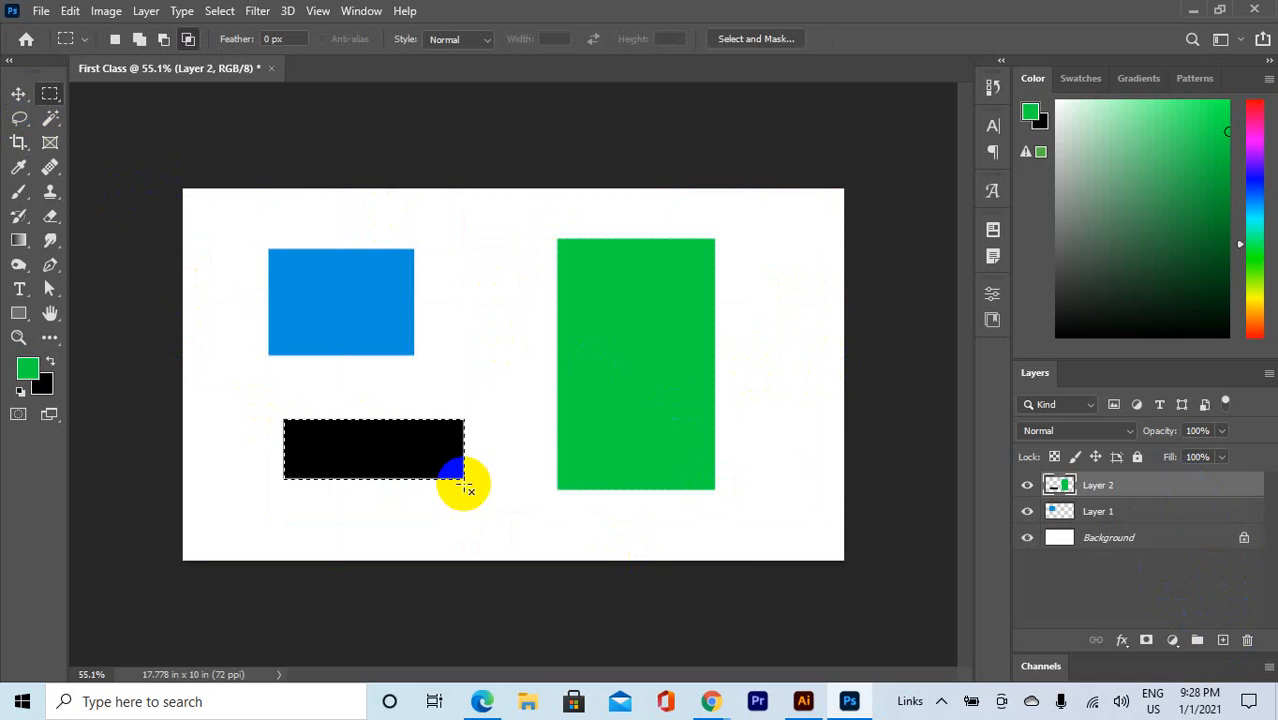
{"action": "key", "text": "ctrl+z"}
{"action": "key", "text": "ctrl+z"}
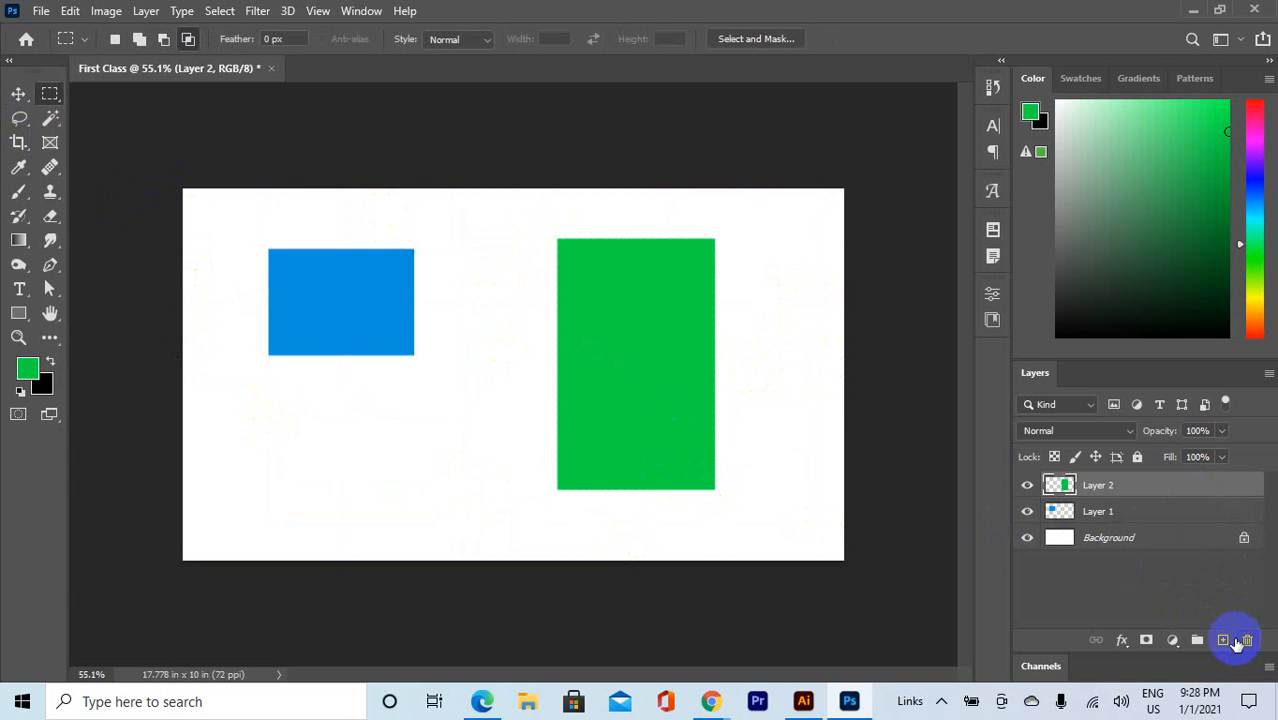
Step: Add a new layer and fill a wide rectangular selection below the blue rectangle with the black background color, then deselect
{"action": "left_click", "coordinate": [1221, 640]}
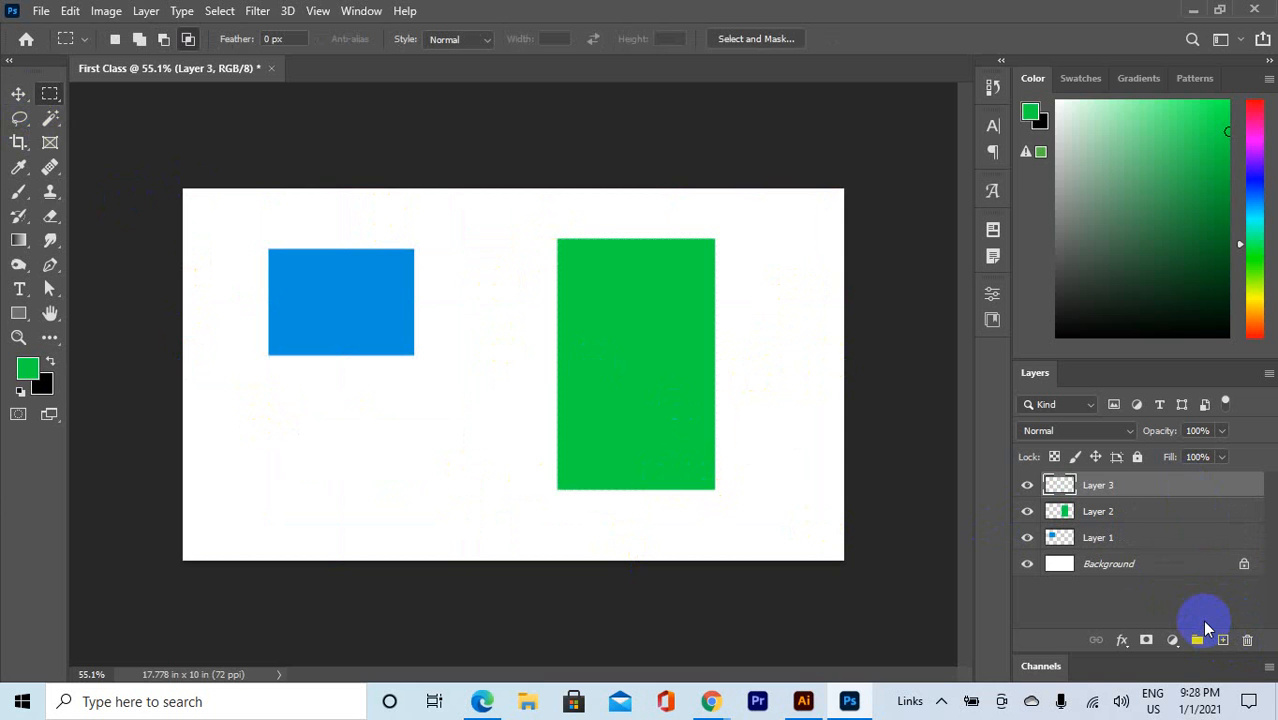
{"action": "left_click_drag", "start_coordinate": [307, 413], "coordinate": [548, 503]}
{"action": "key", "text": "ctrl+BackSpace"}
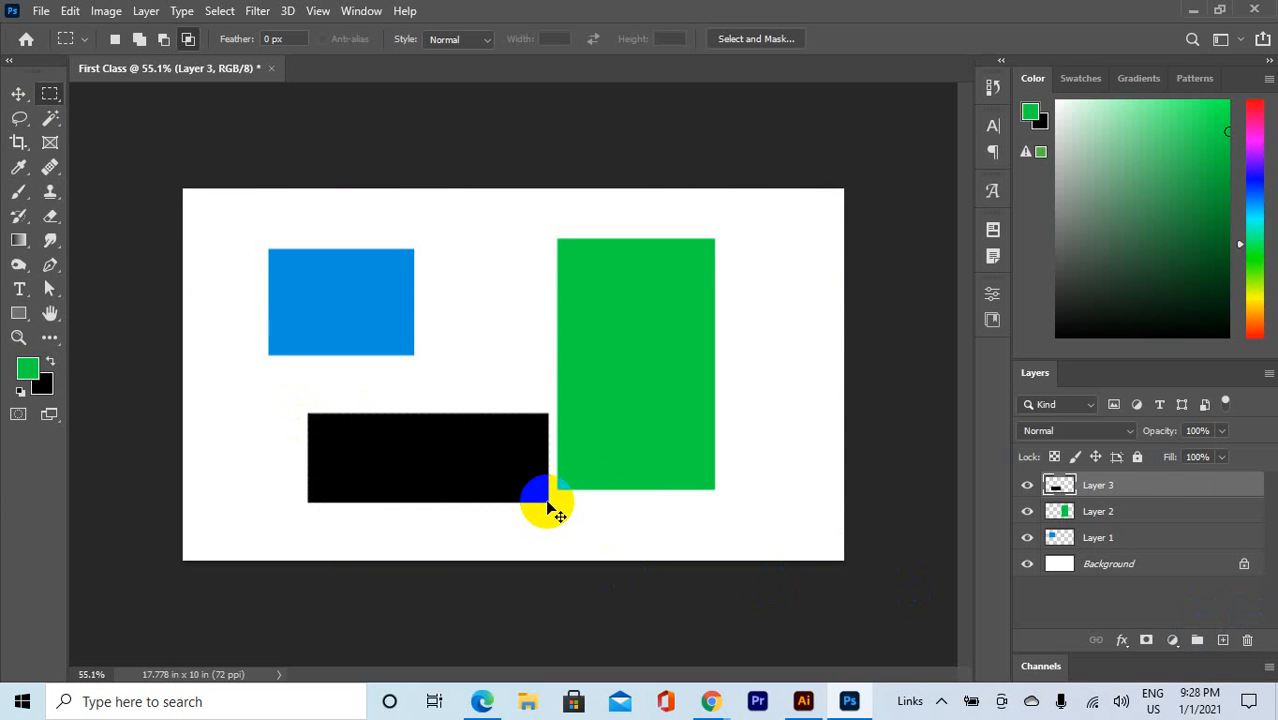
Step: Move the green rectangle toward the canvas's right edge and scale it to about 112.6%
{"action": "left_click", "coordinate": [27, 89]}
{"action": "left_click_drag", "start_coordinate": [648, 294], "coordinate": [748, 297]}
{"action": "left_click_drag", "start_coordinate": [670, 240], "coordinate": [642, 216]}
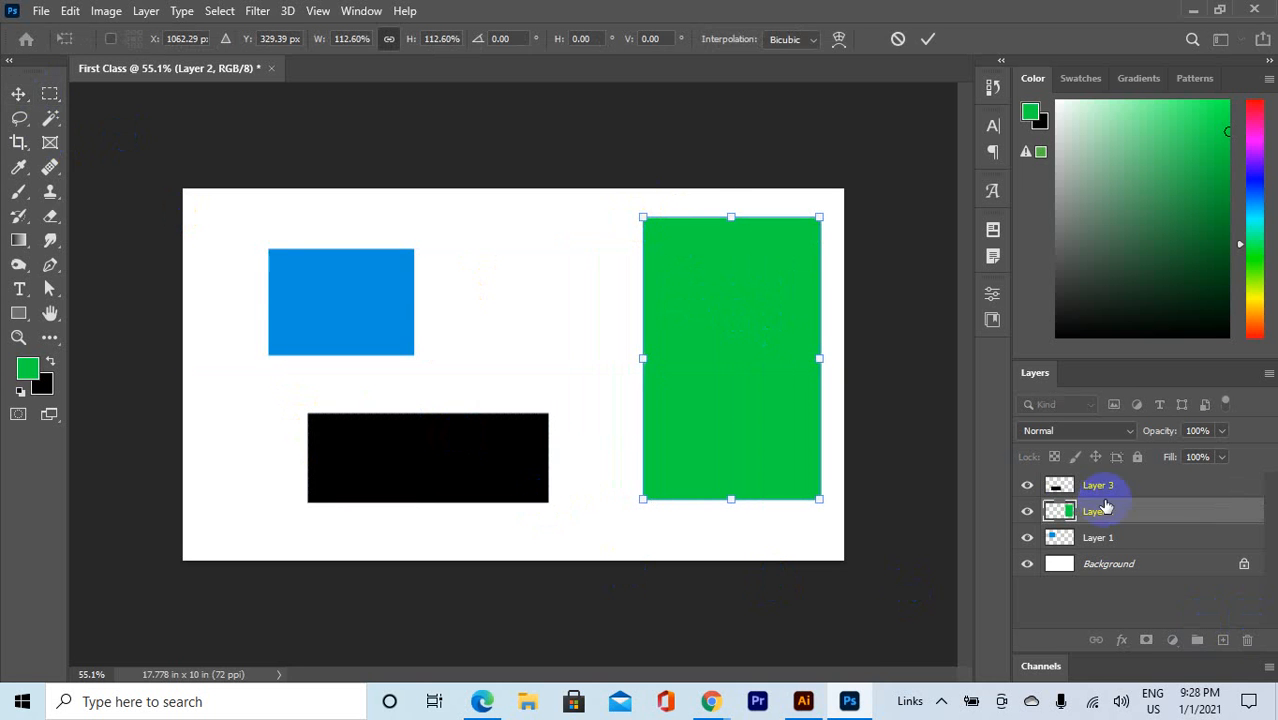
{"action": "left_click", "coordinate": [1109, 543]}
Step: Scale the black rectangle on Layer 3 to about 125.6%, keeping its lower-left corner fixed
{"action": "left_click", "coordinate": [450, 461]}
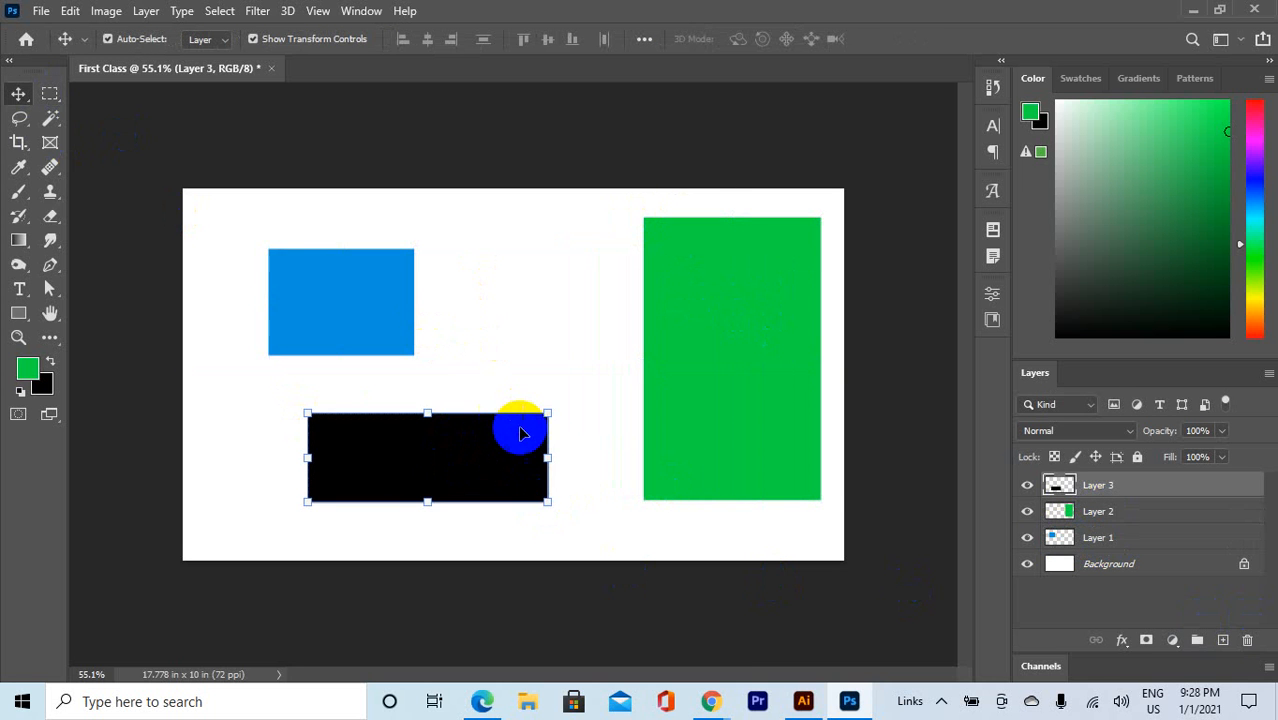
{"action": "left_click_drag", "start_coordinate": [543, 409], "coordinate": [610, 390]}
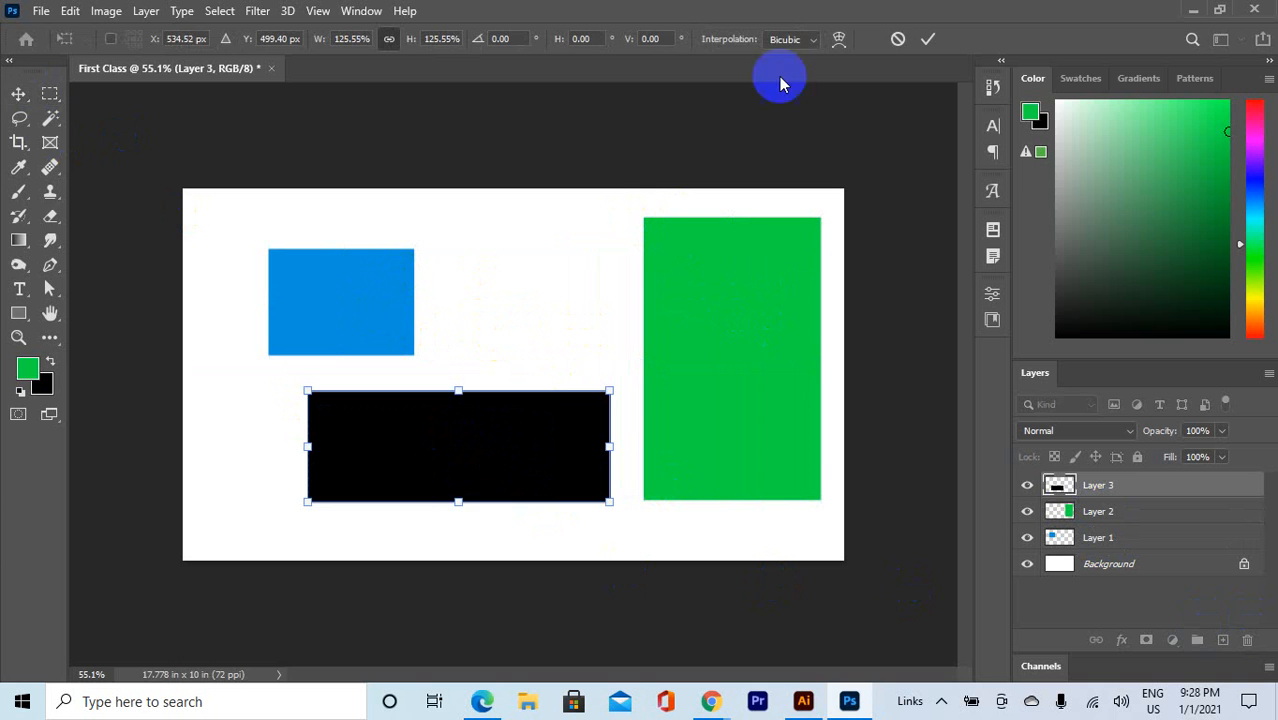
{"action": "left_click", "coordinate": [922, 40]}
Step: Scale the blue rectangle on Layer 1 to about 173.5% and place it in the canvas's upper-left corner
{"action": "left_click", "coordinate": [369, 305]}
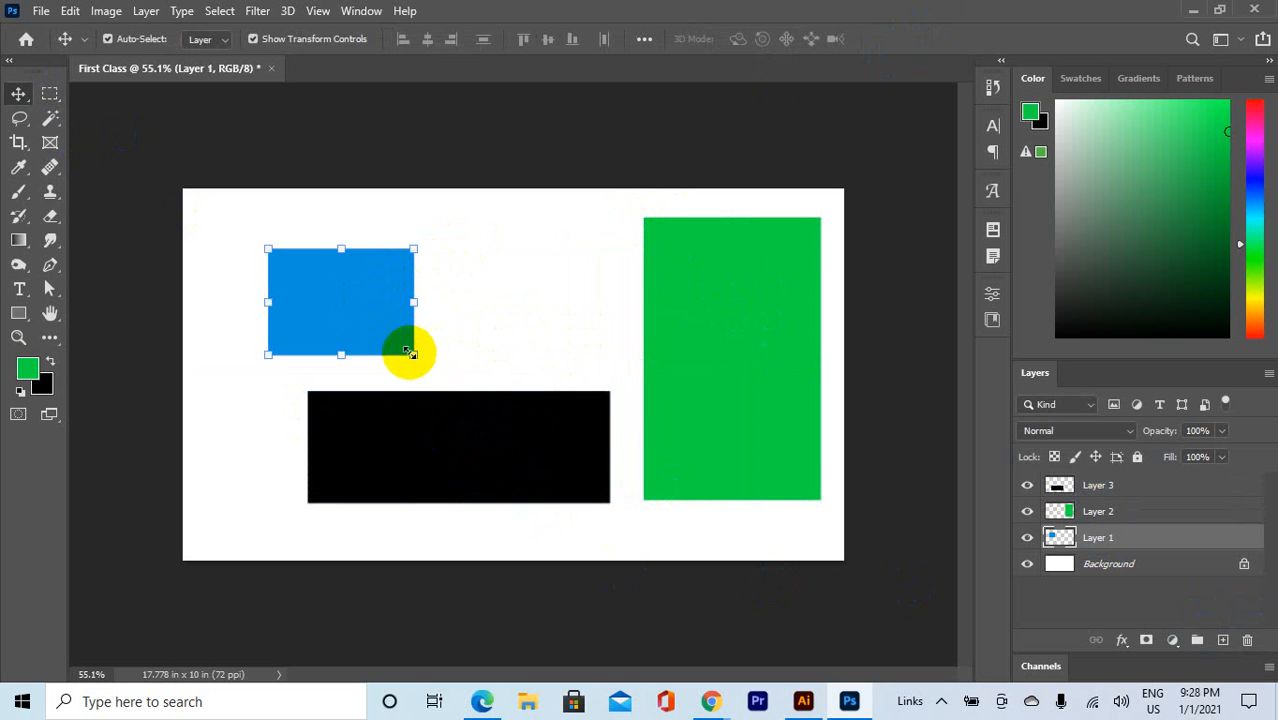
{"action": "left_click_drag", "start_coordinate": [410, 353], "coordinate": [520, 432]}
{"action": "left_click_drag", "start_coordinate": [494, 363], "coordinate": [379, 284]}
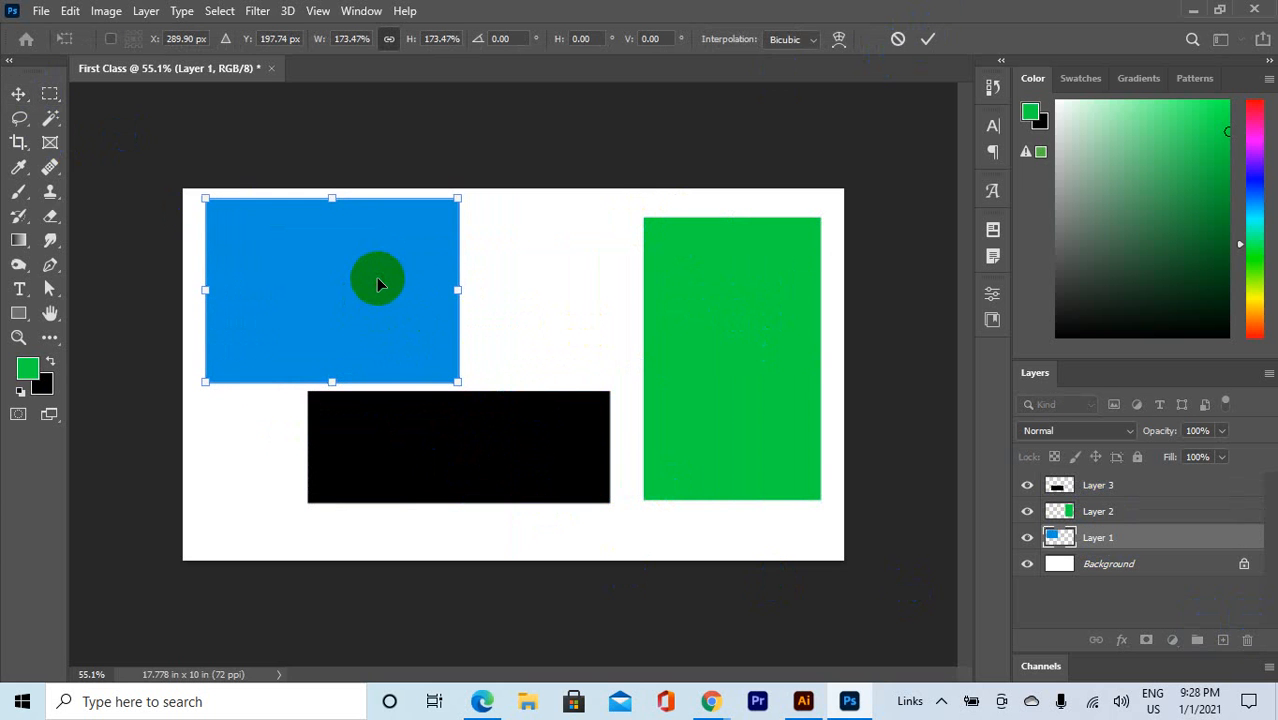
{"action": "left_click", "coordinate": [927, 40]}
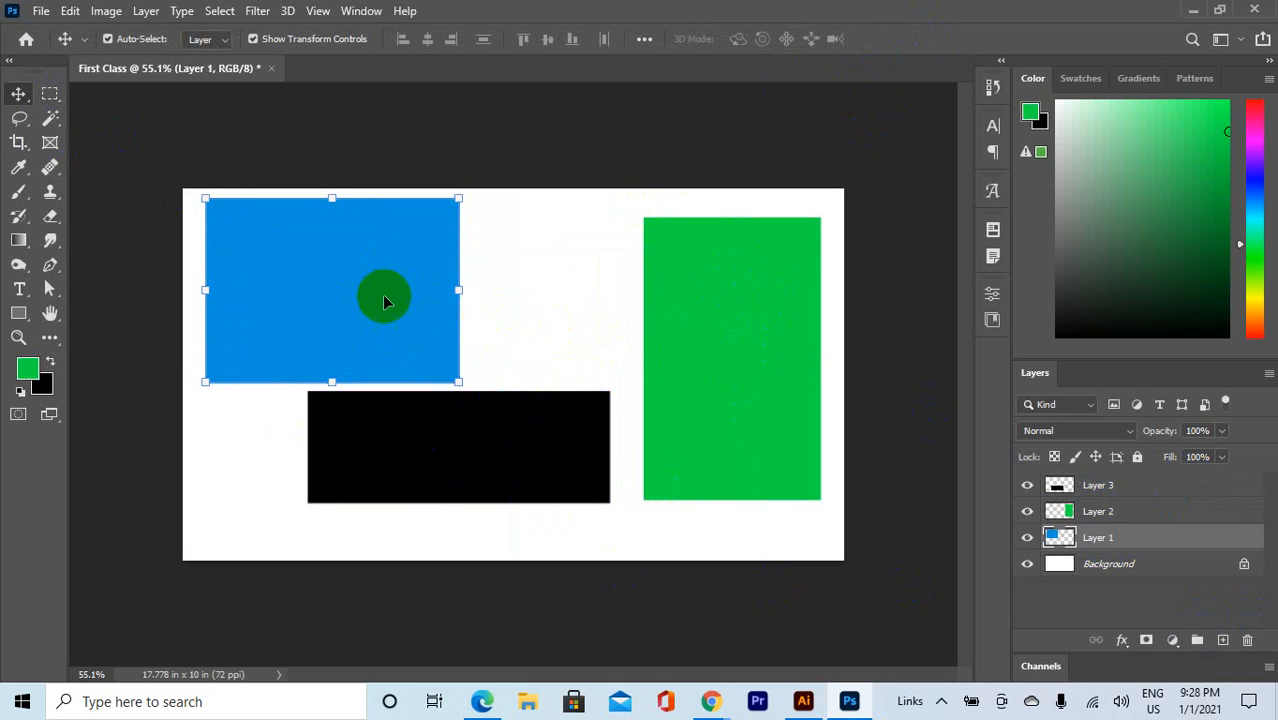
Step: Scale the blue rectangle down to about 81.1% and shift it down to the top edge of the black rectangle
{"action": "left_click_drag", "start_coordinate": [460, 197], "coordinate": [410, 234]}
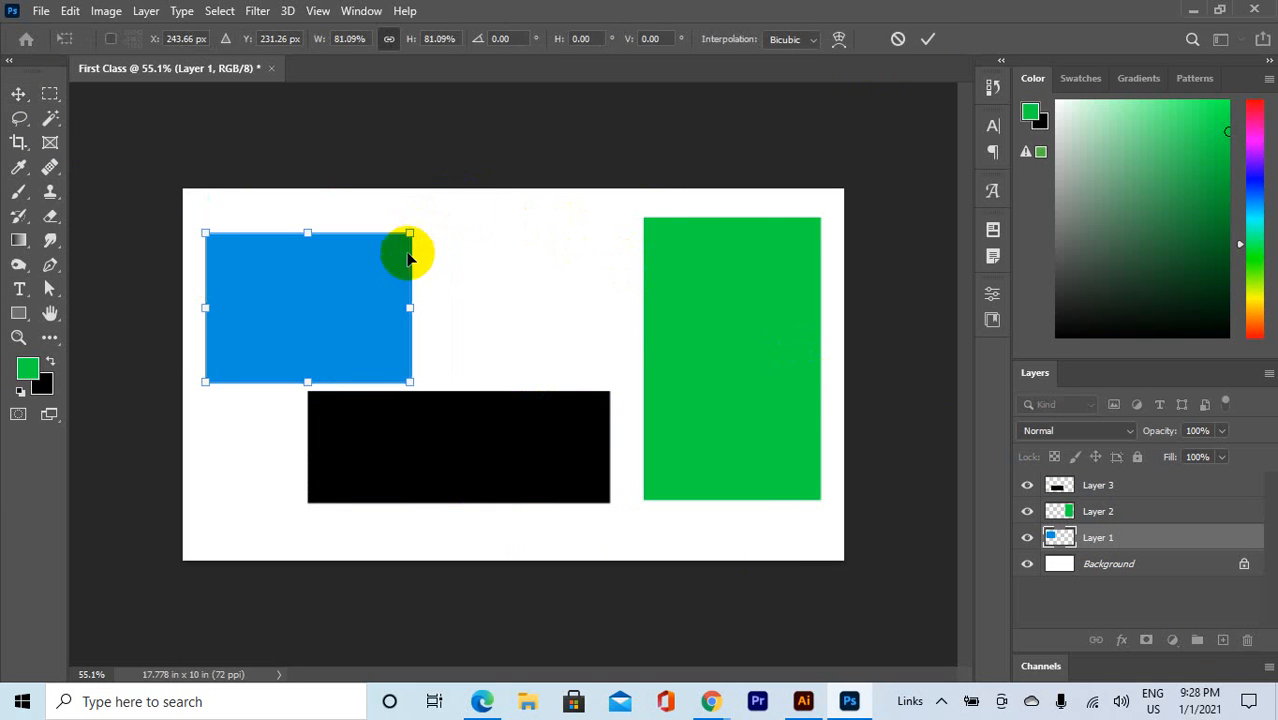
{"action": "left_click_drag", "start_coordinate": [362, 296], "coordinate": [361, 302]}
{"action": "left_click", "coordinate": [927, 40]}
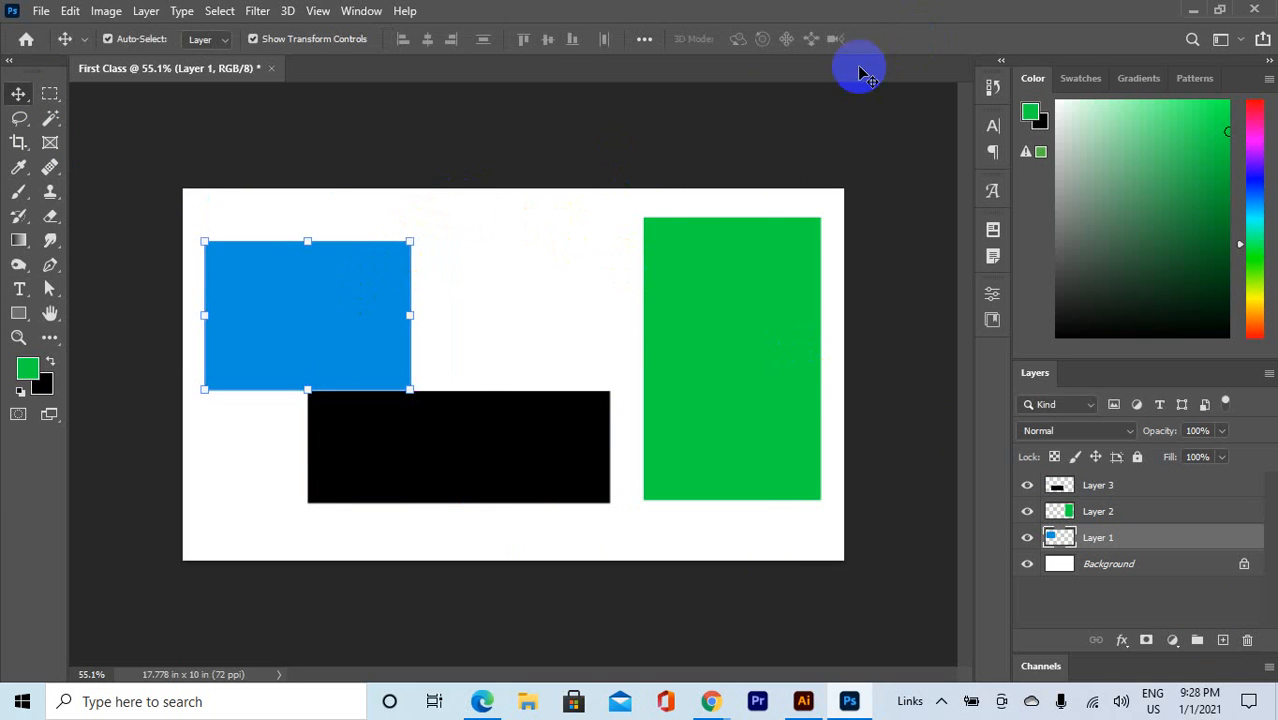
Step: Select Layers 3, 2 and 1 in turn to examine which rectangle each layer holds
{"action": "left_click", "coordinate": [1111, 492]}
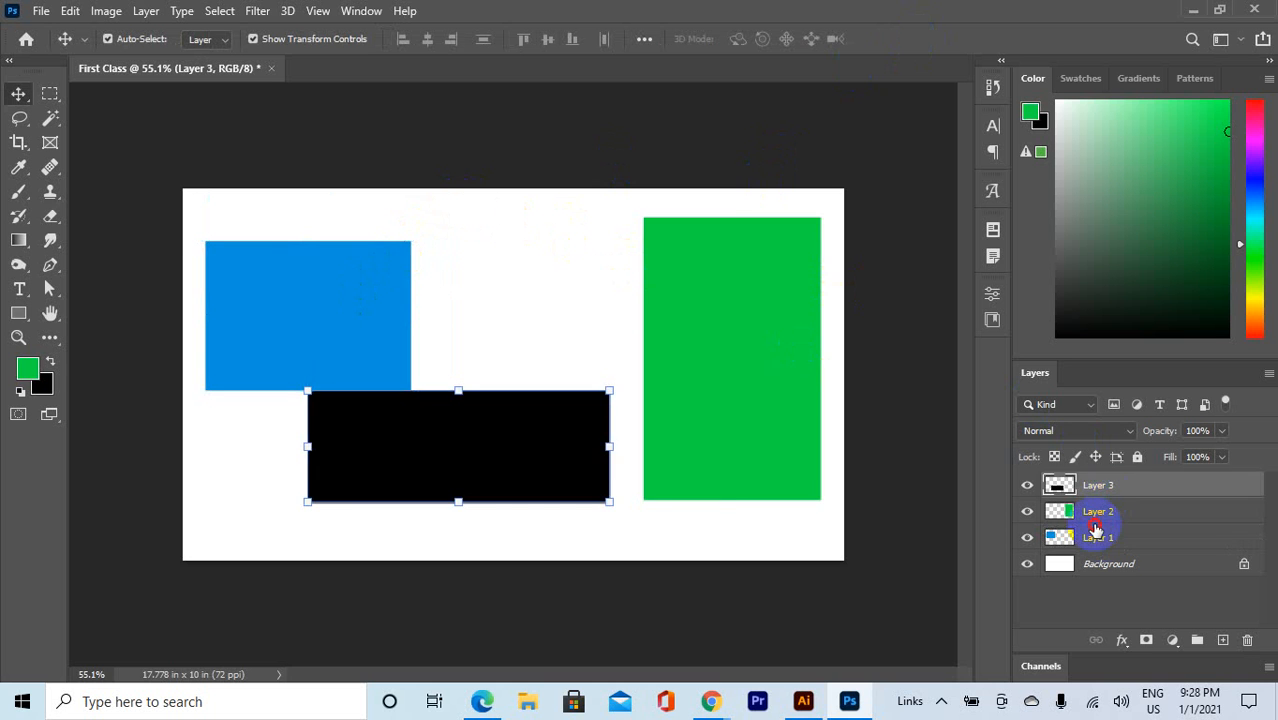
{"action": "left_click", "coordinate": [1094, 521]}
{"action": "left_click", "coordinate": [1111, 490]}
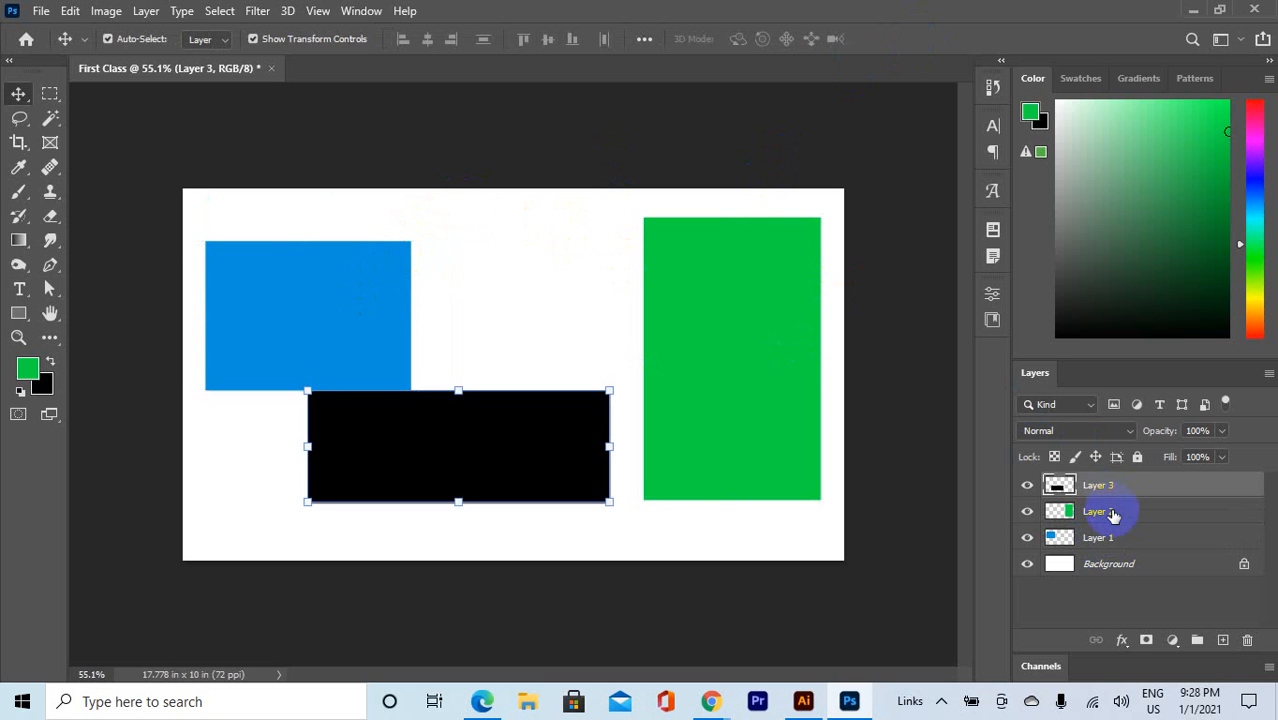
{"action": "left_click", "coordinate": [1113, 513]}
{"action": "left_click", "coordinate": [1113, 535]}
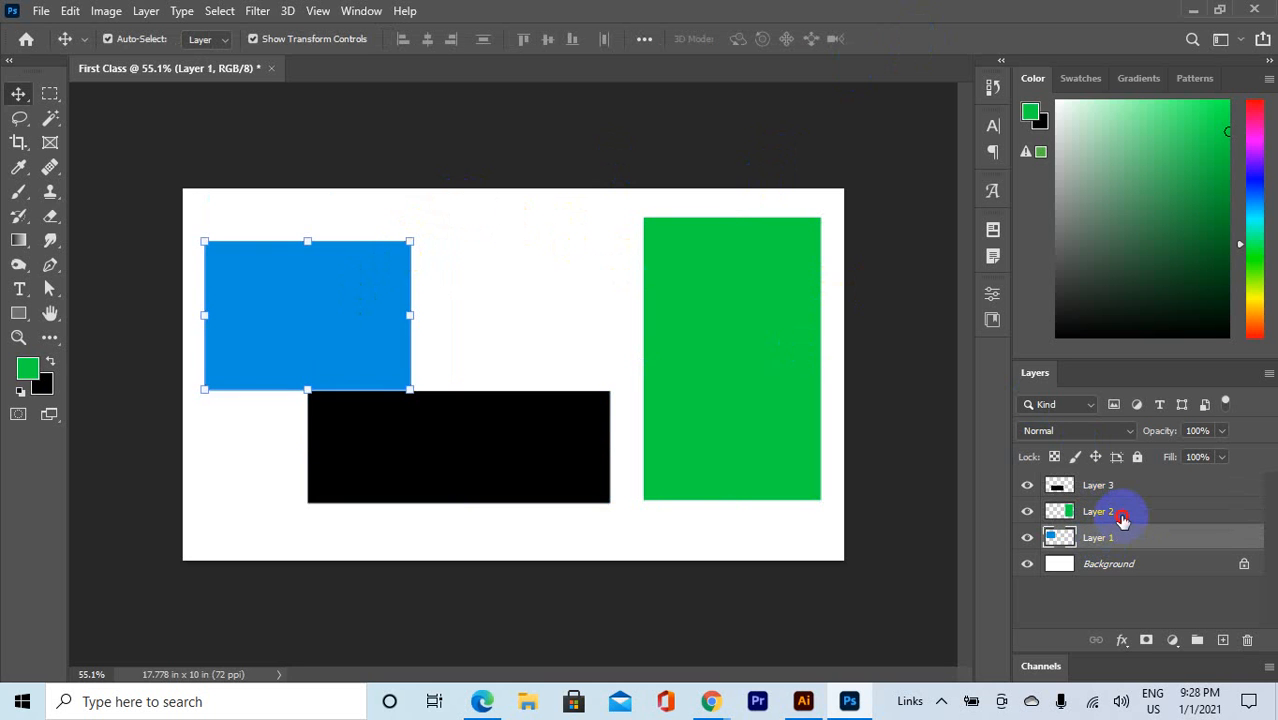
{"action": "left_click", "coordinate": [1116, 512]}
{"action": "left_click", "coordinate": [1120, 490]}
{"action": "left_click", "coordinate": [1064, 486]}
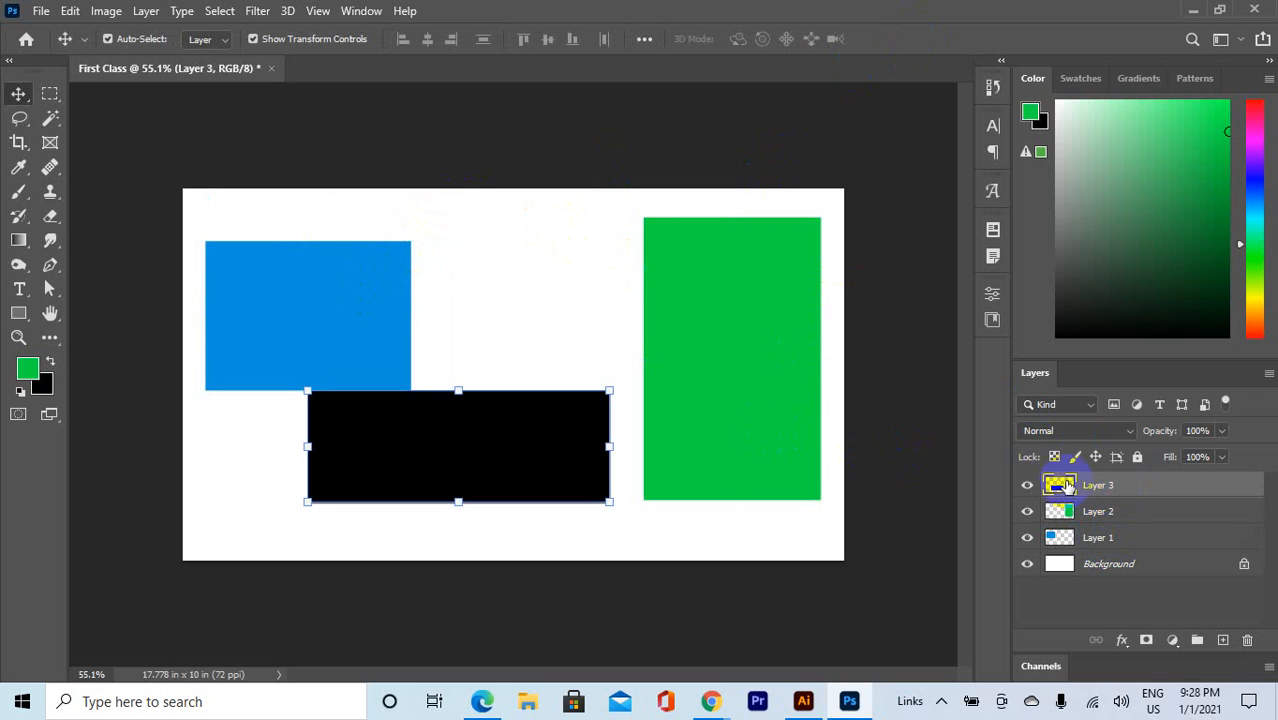
{"action": "left_click", "coordinate": [1094, 540]}
{"action": "left_click", "coordinate": [1116, 541]}
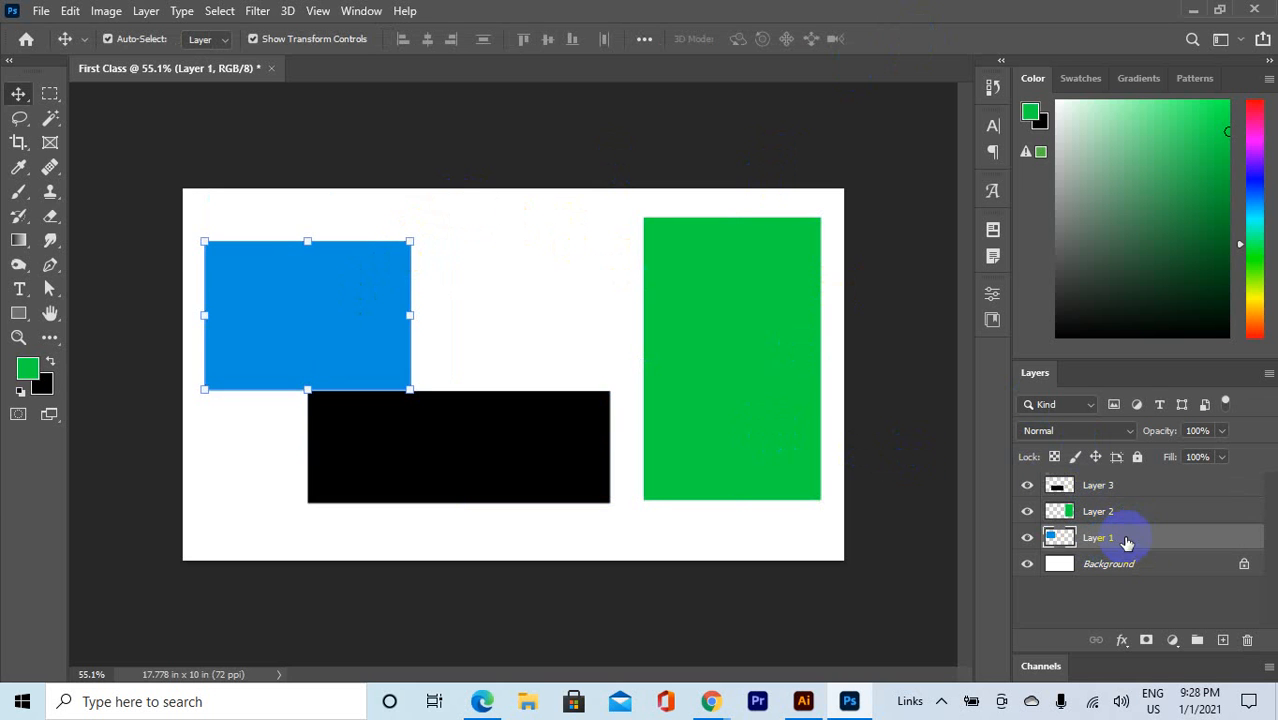
{"action": "left_click", "coordinate": [1135, 515]}
{"action": "left_click", "coordinate": [1135, 489]}
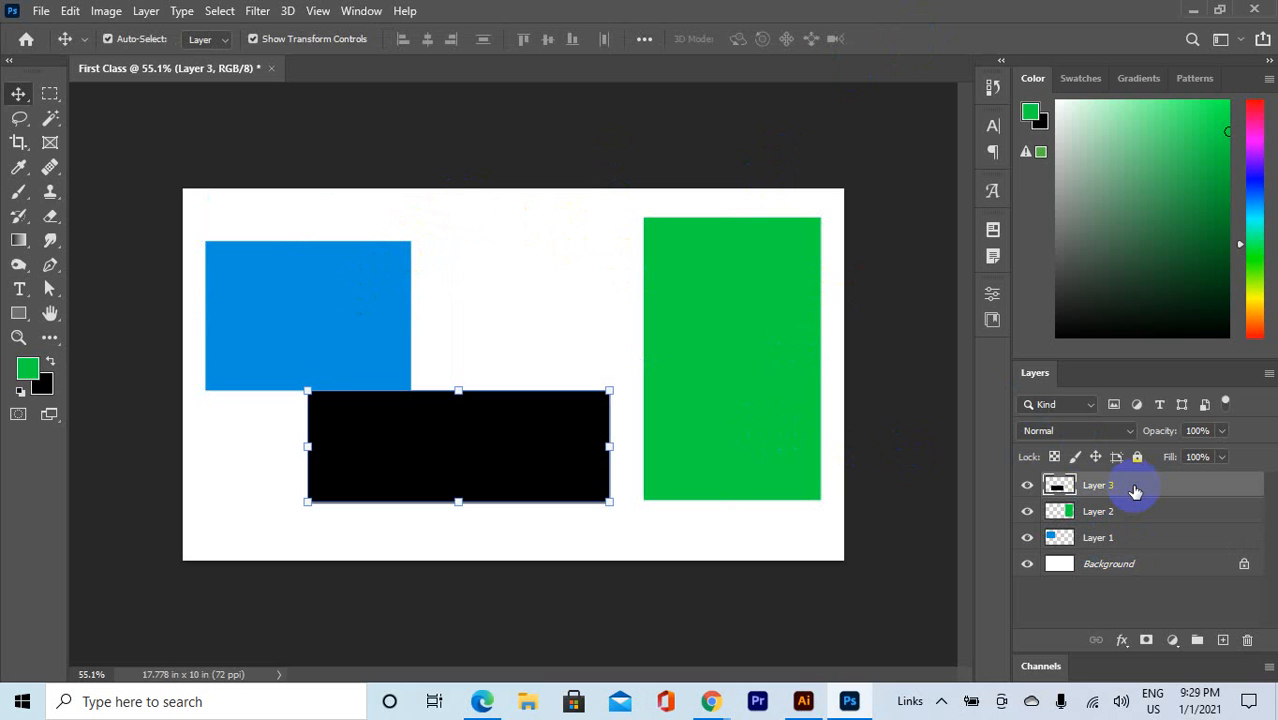
Step: Select the Background layer and compare it with Layer 1, leaving no layer selected
{"action": "left_click", "coordinate": [1115, 564]}
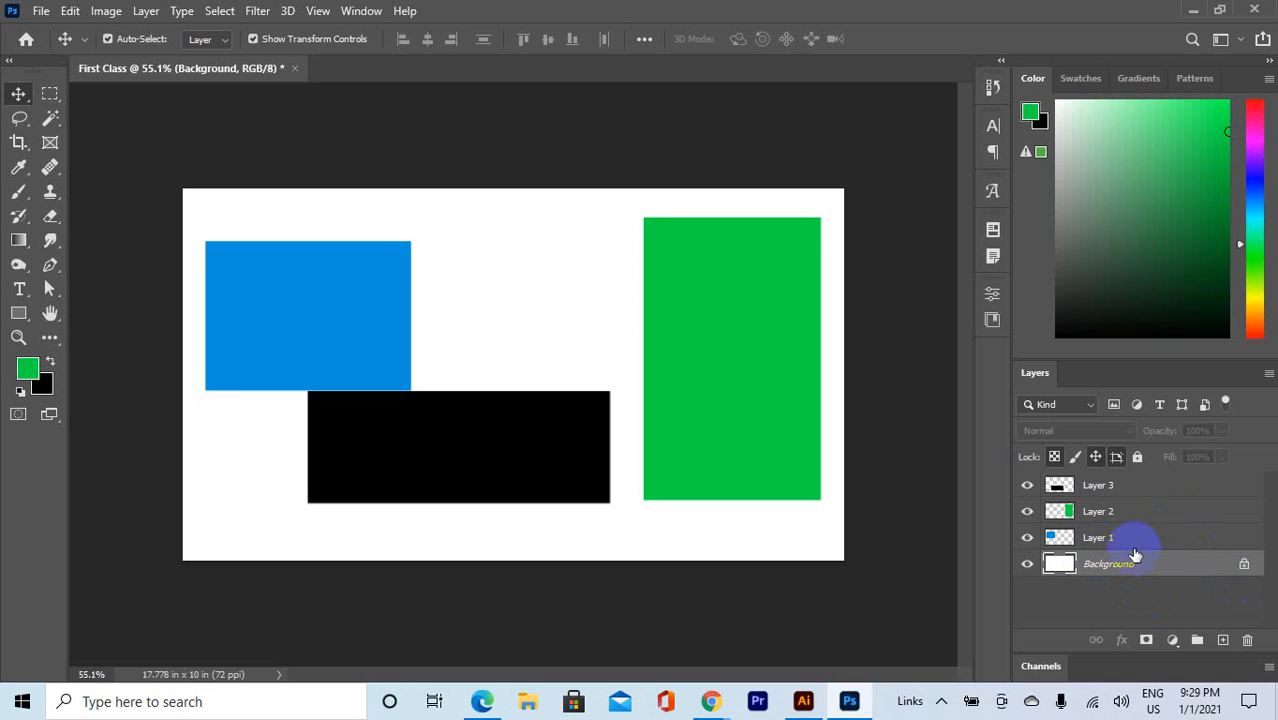
{"action": "left_click", "coordinate": [1107, 588]}
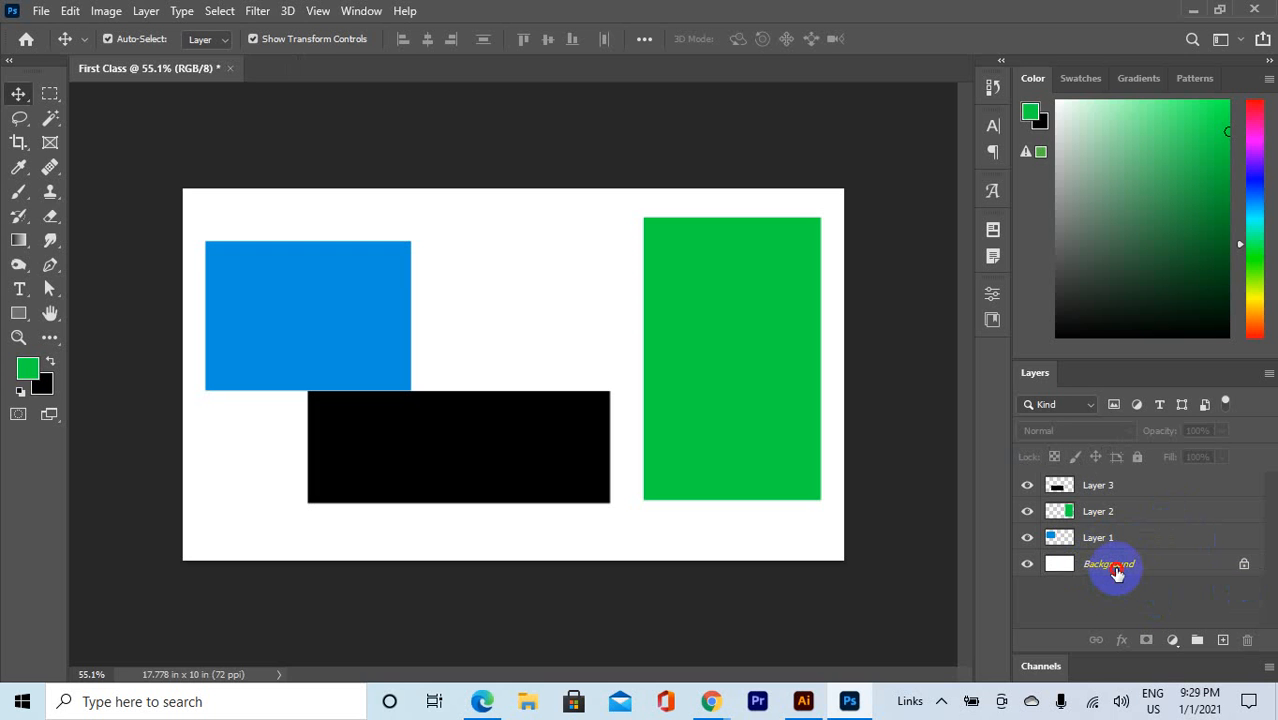
{"action": "left_click", "coordinate": [1117, 571]}
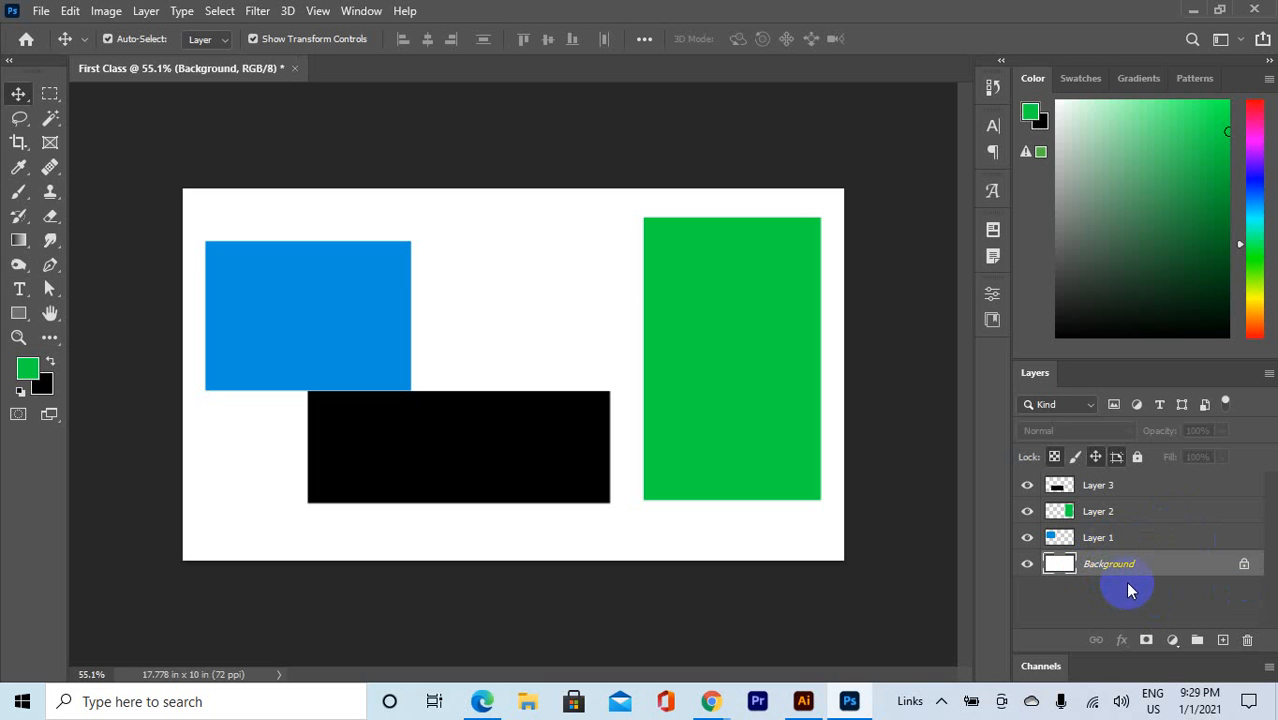
{"action": "left_click", "coordinate": [1126, 547]}
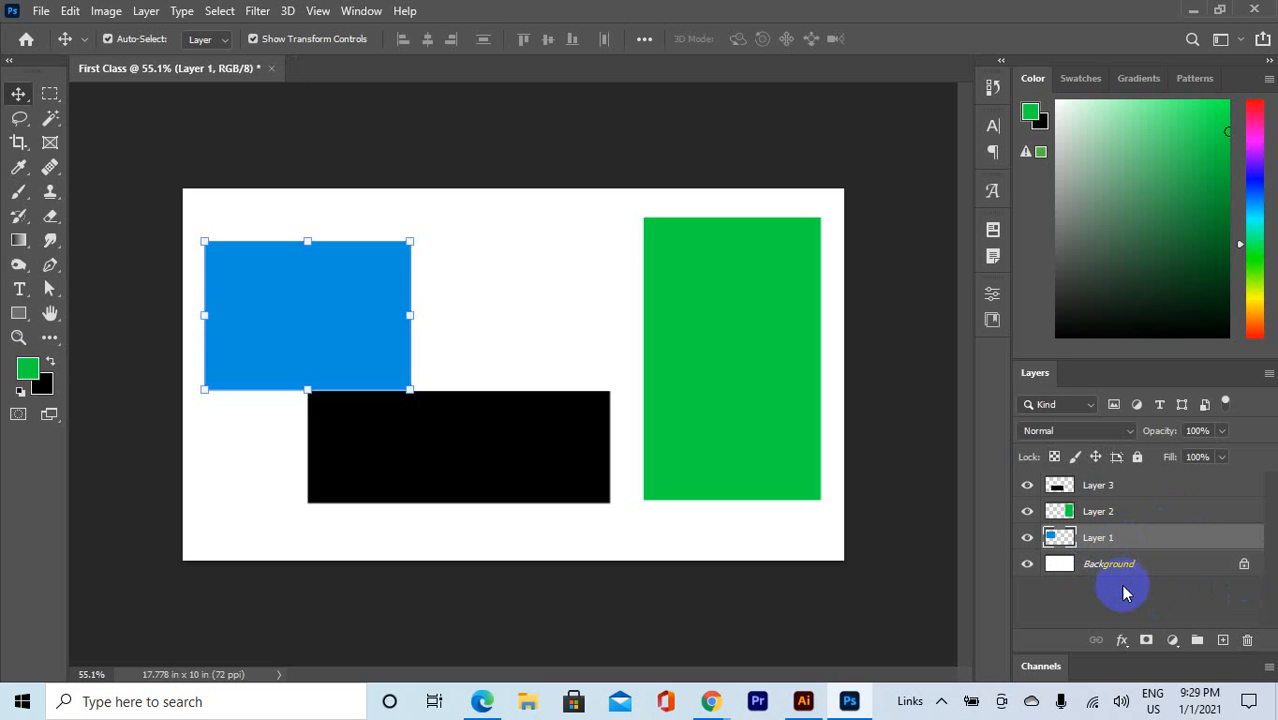
{"action": "left_click", "coordinate": [1122, 572]}
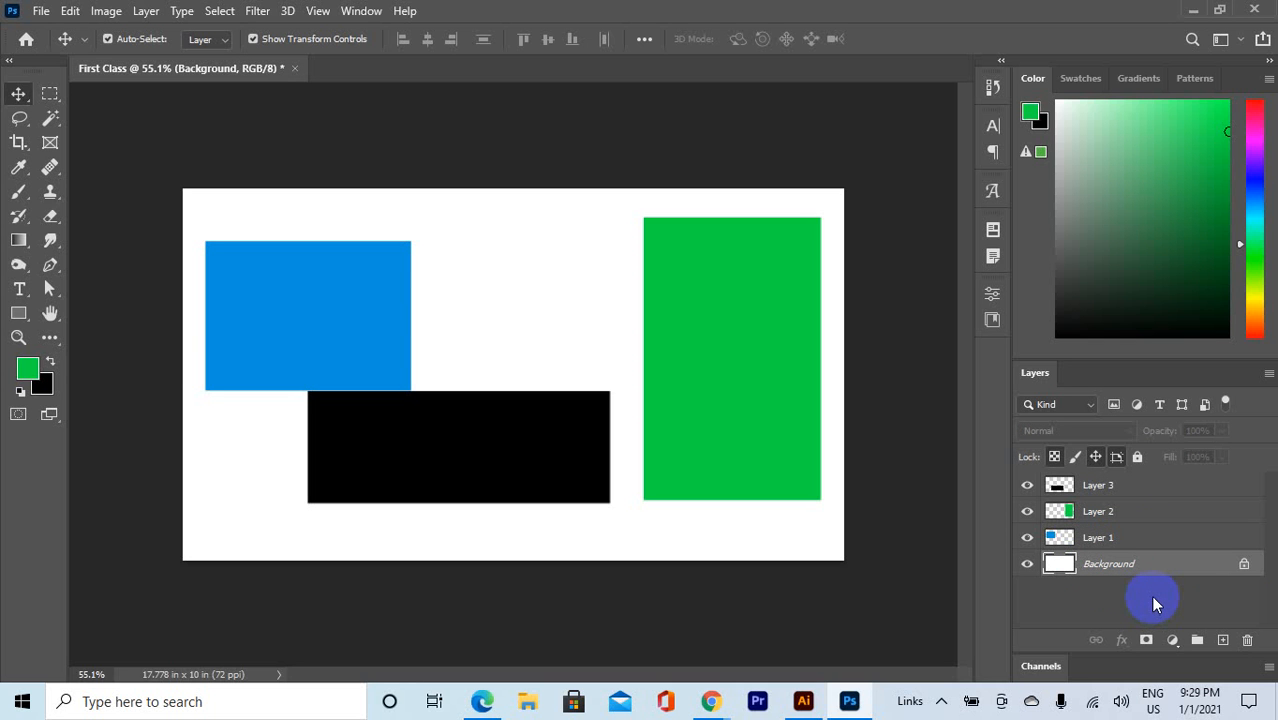
{"action": "left_click", "coordinate": [1152, 600]}
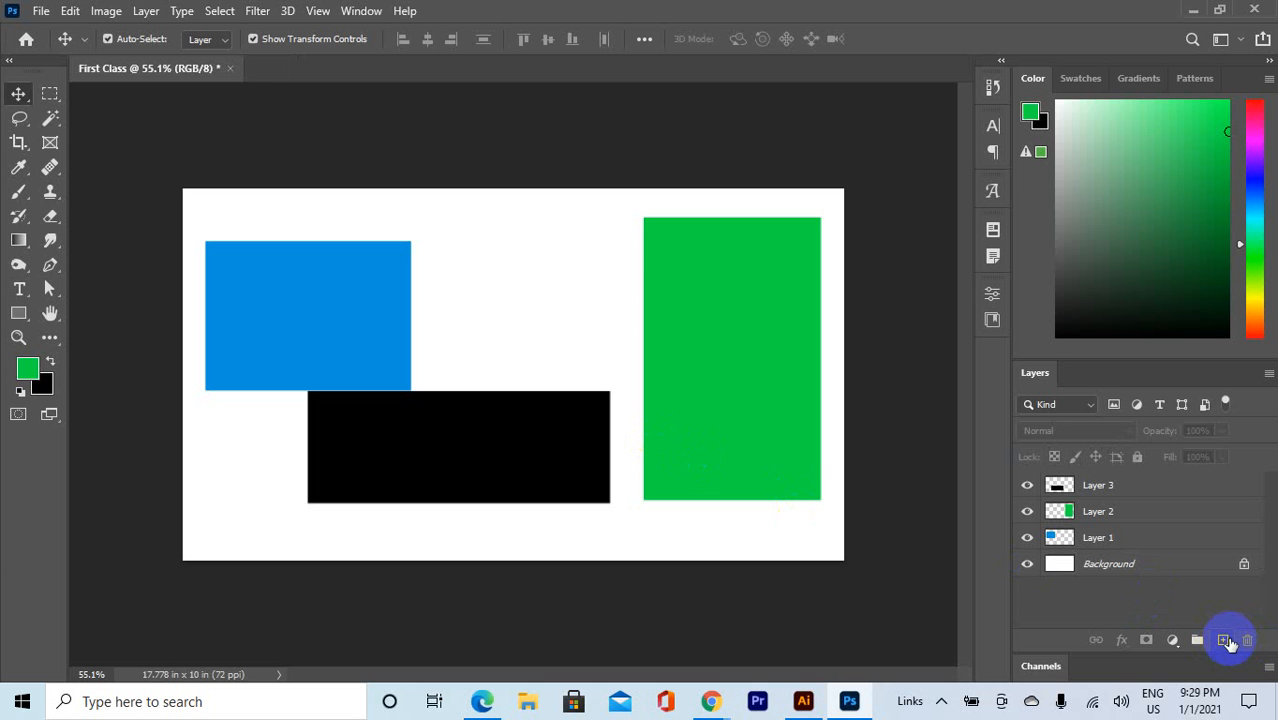
Step: Move the blue, black and green rectangles independently so that gaps separate them on the canvas
{"action": "left_click_drag", "start_coordinate": [359, 314], "coordinate": [400, 281]}
{"action": "mouse_move", "coordinate": [425, 413]}
{"action": "left_mouse_down"}
{"action": "mouse_move", "coordinate": [390, 413]}
{"action": "mouse_move", "coordinate": [440, 409]}
{"action": "left_mouse_up"}
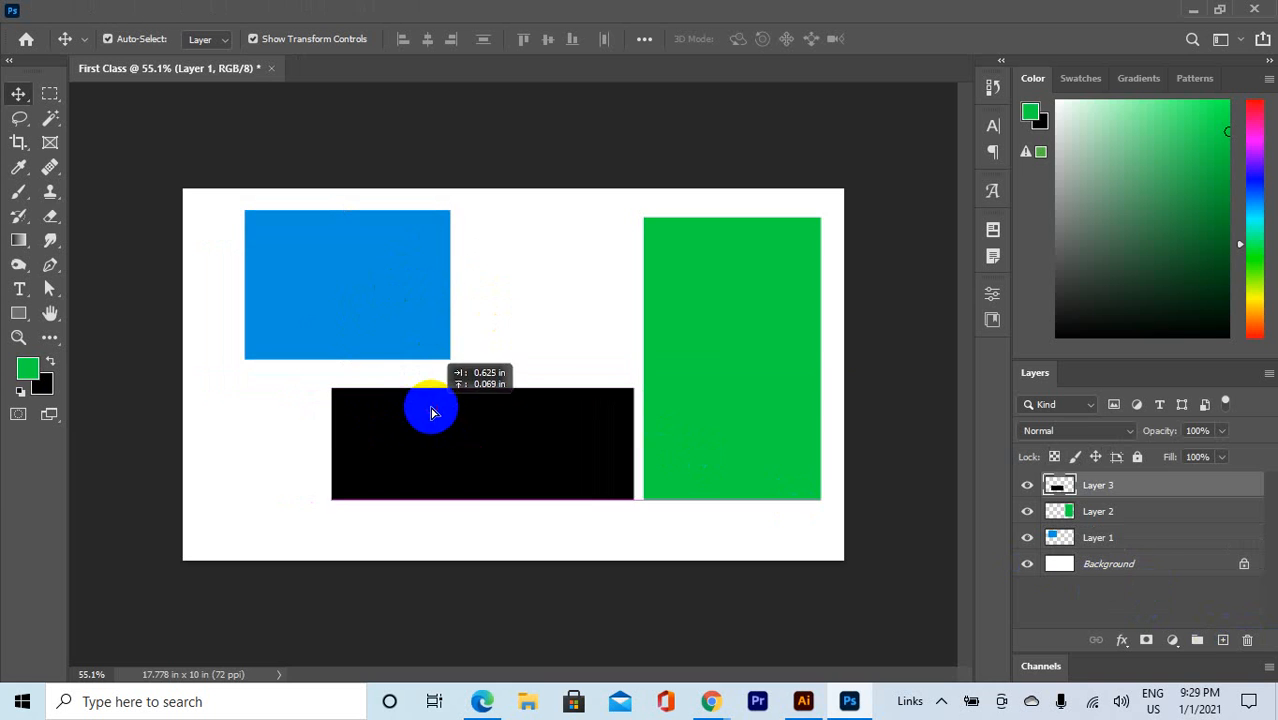
{"action": "mouse_move", "coordinate": [358, 311]}
{"action": "left_mouse_down"}
{"action": "mouse_move", "coordinate": [358, 327]}
{"action": "mouse_move", "coordinate": [341, 327]}
{"action": "left_mouse_up"}
{"action": "left_click_drag", "start_coordinate": [668, 419], "coordinate": [697, 385]}
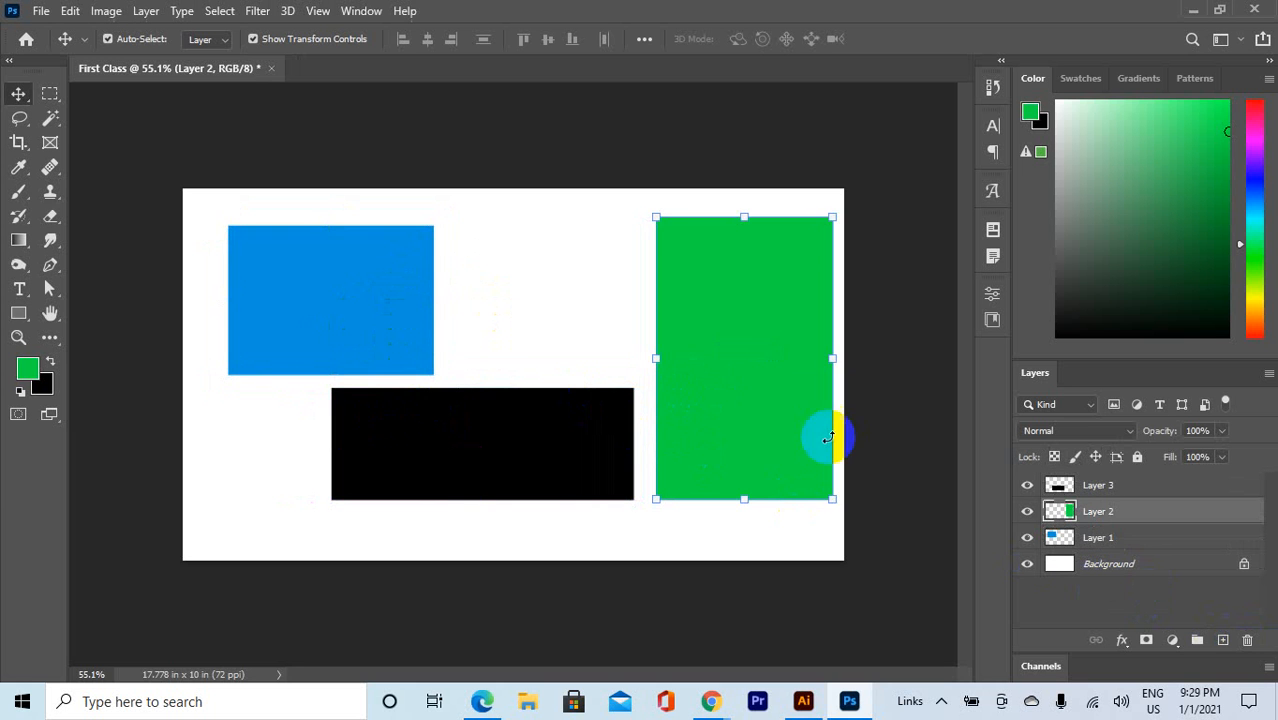
Step: Select the Background, Layer 1, Layer 2 and Layer 3 in turn to review their contents, then clear the layer selection
{"action": "left_click", "coordinate": [1125, 570]}
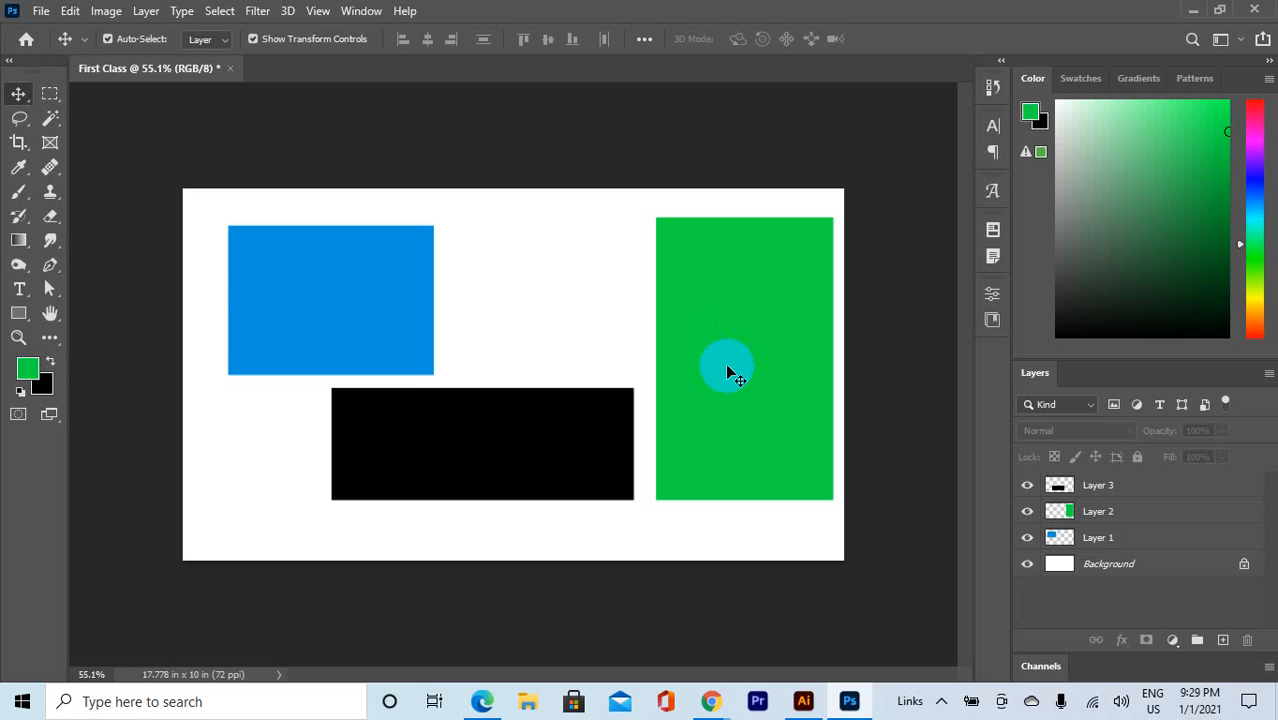
{"action": "left_click", "coordinate": [1090, 541]}
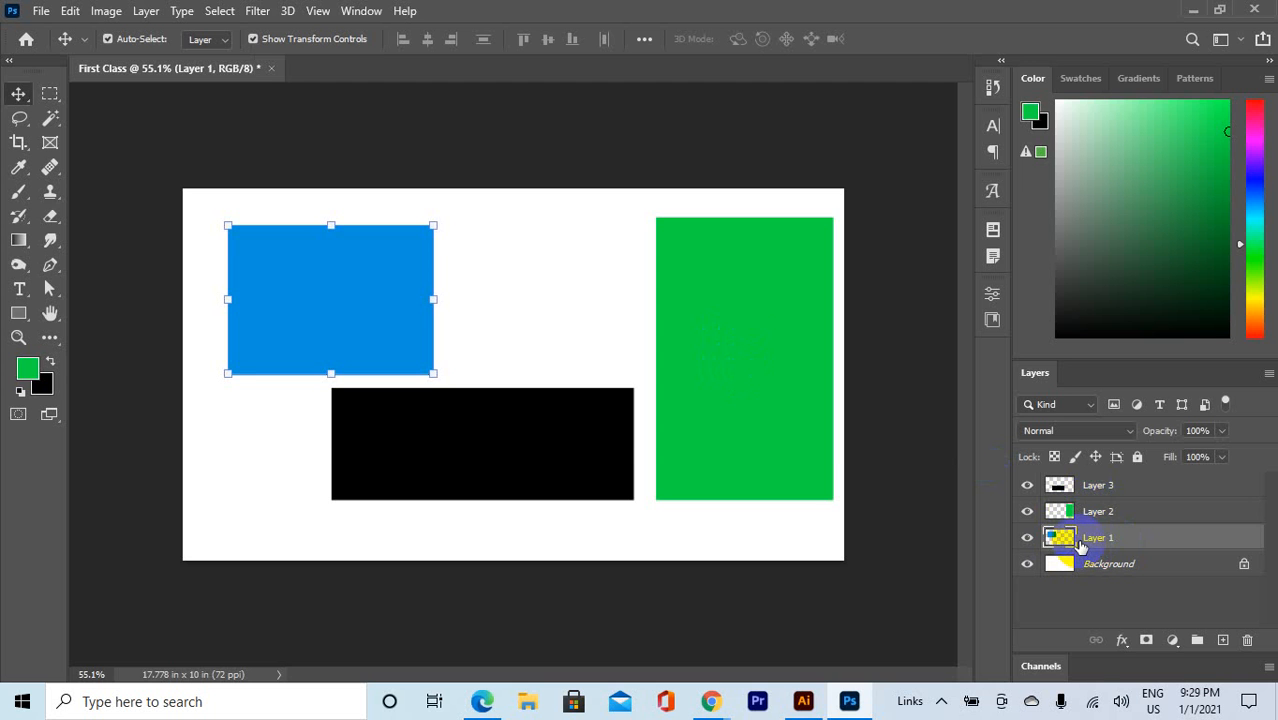
{"action": "left_click", "coordinate": [1100, 513]}
{"action": "left_click", "coordinate": [1107, 485]}
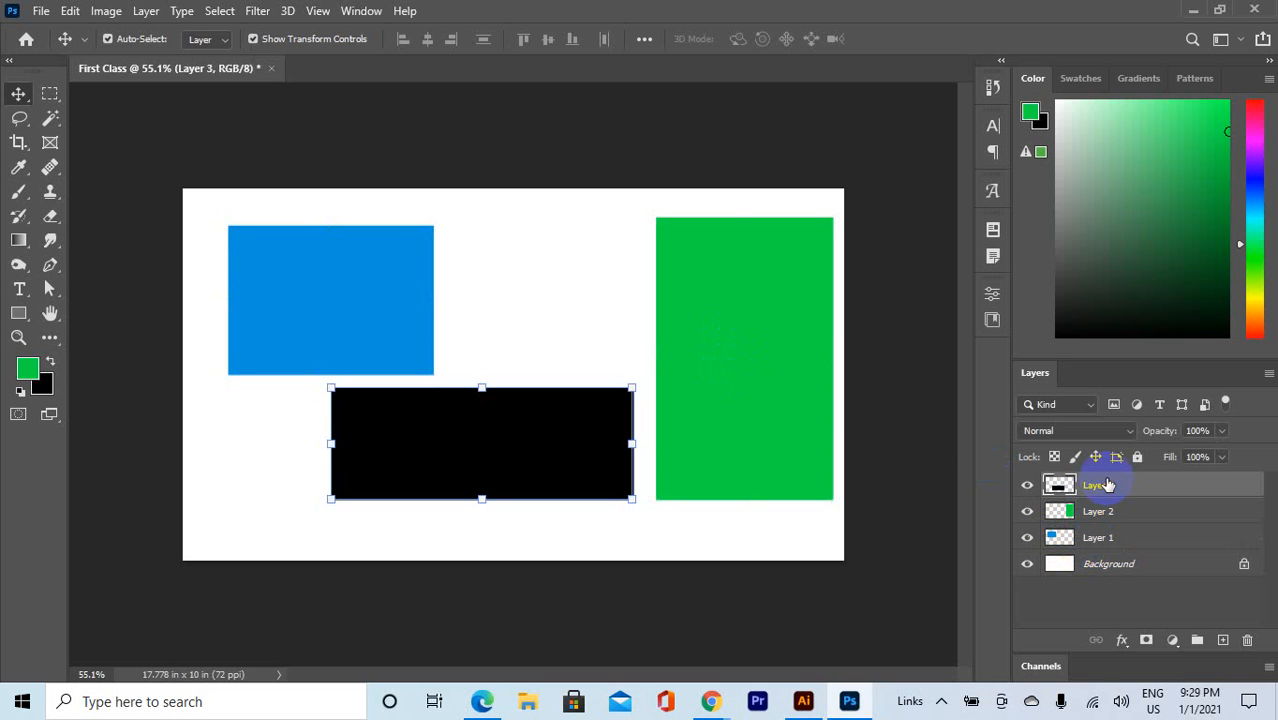
{"action": "left_click", "coordinate": [1080, 600]}
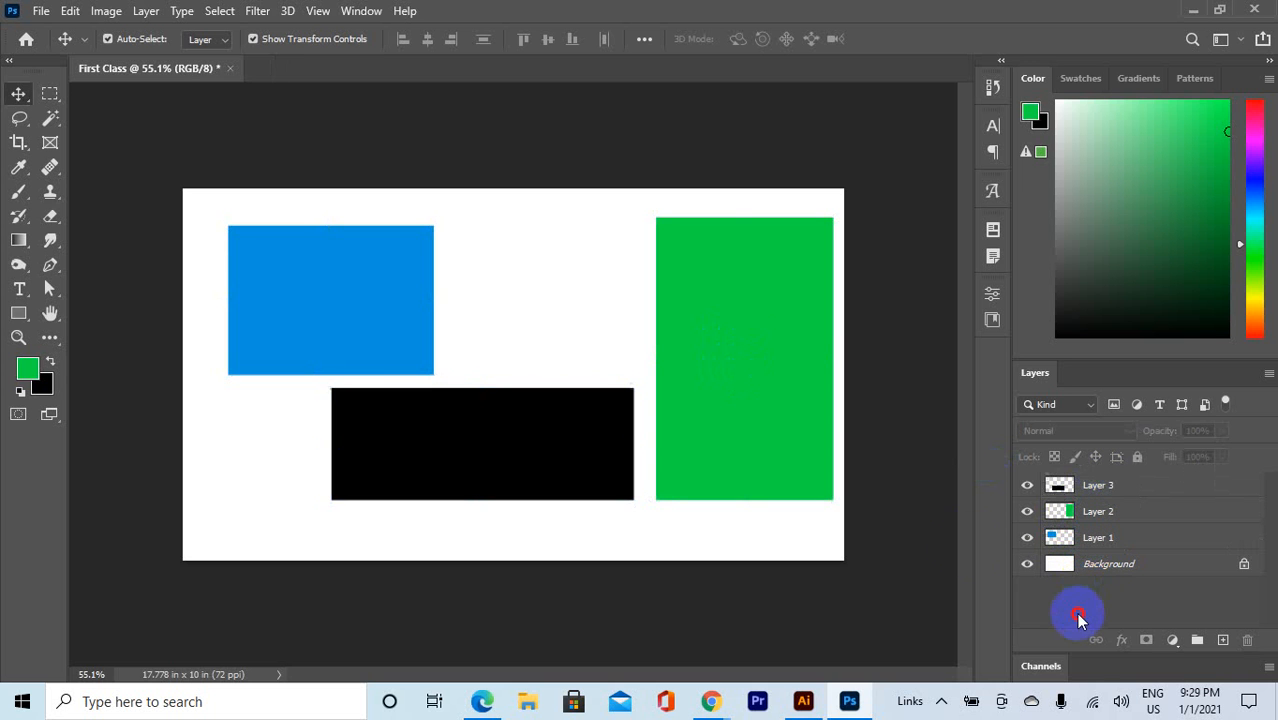
Step: Move the black and green rectangles over the blue one so that all three overlap
{"action": "left_click_drag", "start_coordinate": [391, 451], "coordinate": [324, 286]}
{"action": "left_click_drag", "start_coordinate": [749, 443], "coordinate": [322, 431]}
Step: Enlarge the black rectangle on Layer 3 to cover the canvas except for a narrow strip along its right edge
{"action": "left_click", "coordinate": [447, 325]}
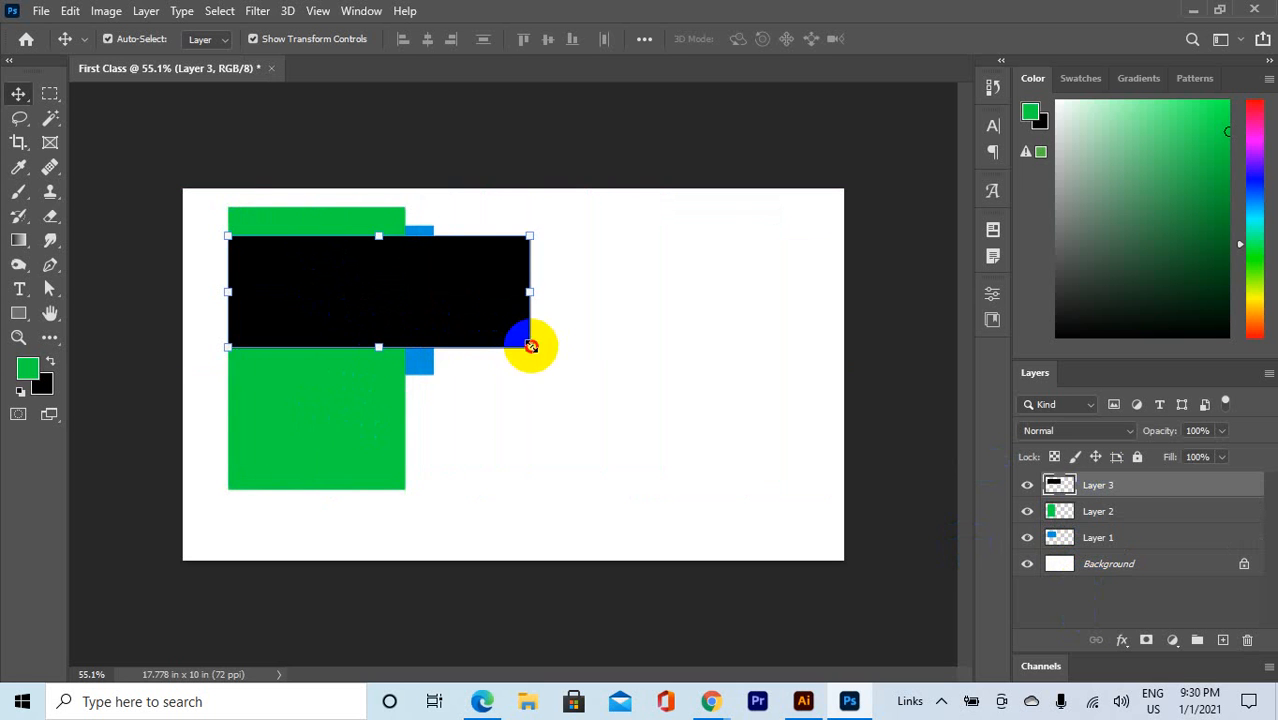
{"action": "left_click_drag", "start_coordinate": [530, 347], "coordinate": [811, 578]}
{"action": "left_click_drag", "start_coordinate": [686, 391], "coordinate": [682, 343]}
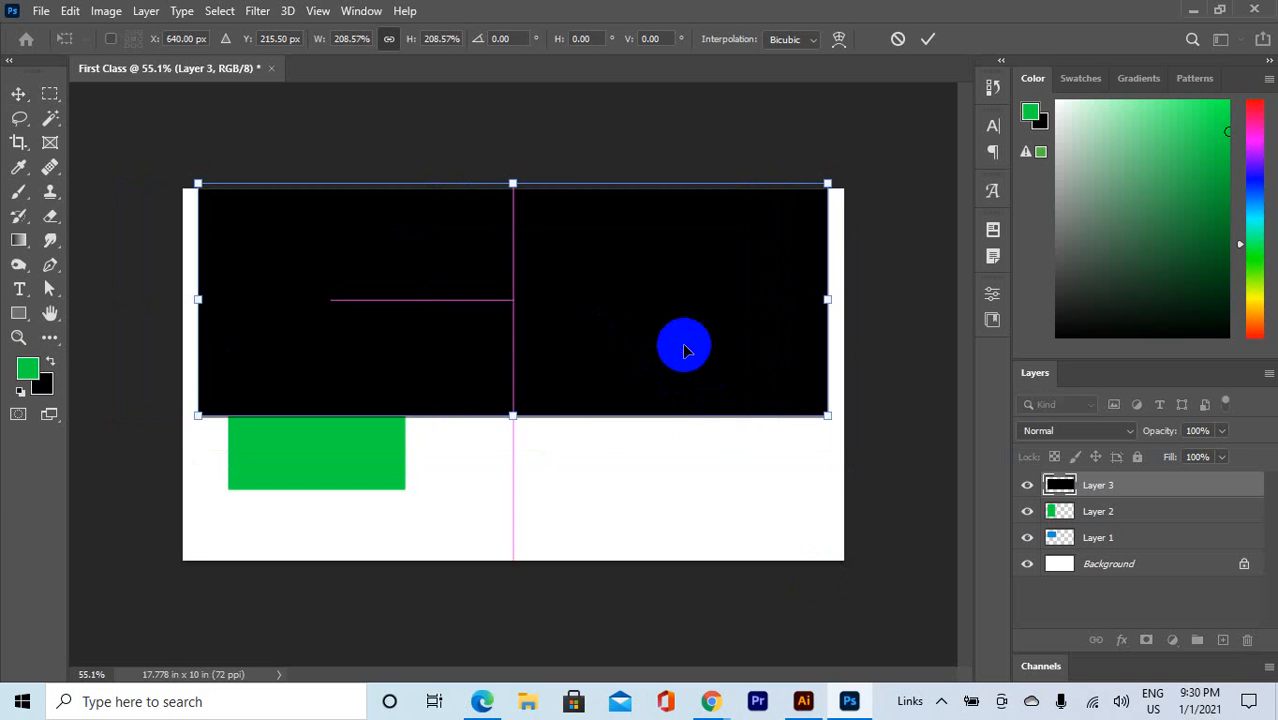
{"action": "left_click_drag", "start_coordinate": [503, 416], "coordinate": [508, 560]}
{"action": "left_click_drag", "start_coordinate": [588, 386], "coordinate": [564, 378]}
{"action": "left_click", "coordinate": [928, 40]}
Step: Stack Layer 2 and Layer 1 above Layer 3, and move the blue rectangle to the right of the green one
{"action": "left_click", "coordinate": [707, 305]}
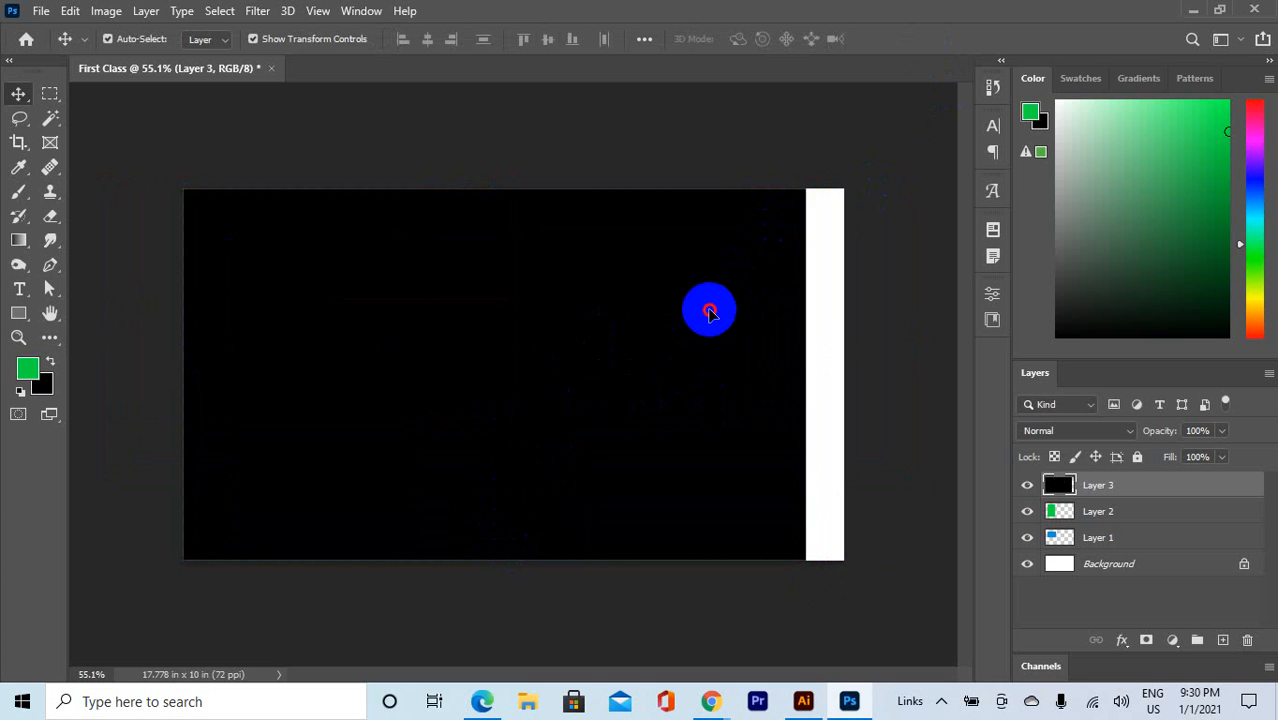
{"action": "left_click", "coordinate": [1125, 514]}
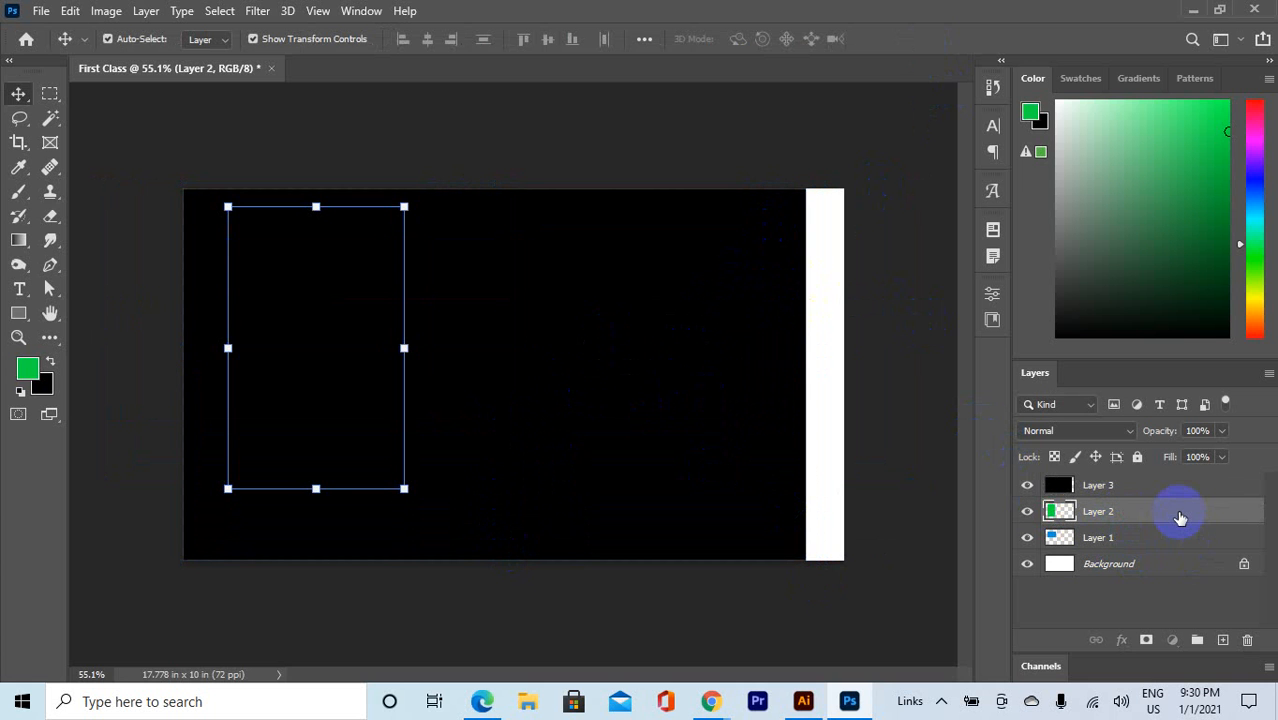
{"action": "left_click_drag", "start_coordinate": [1180, 514], "coordinate": [1178, 487]}
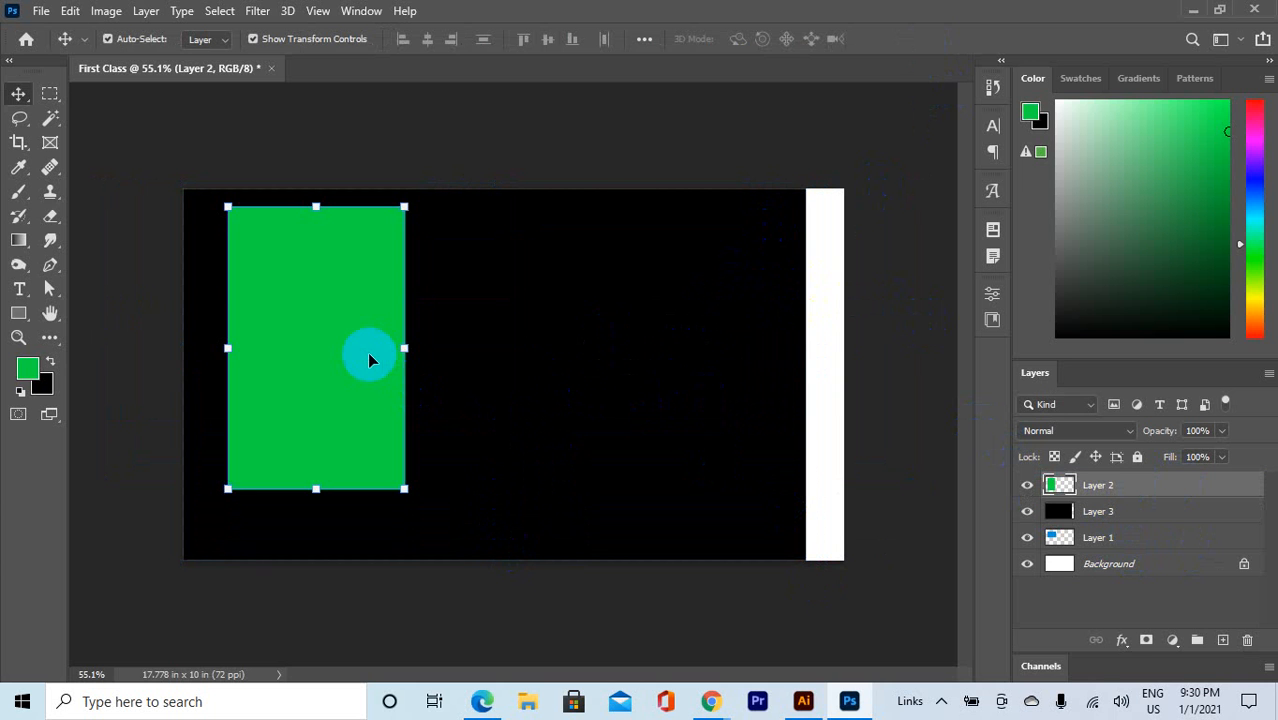
{"action": "left_click_drag", "start_coordinate": [1098, 535], "coordinate": [1118, 484]}
{"action": "left_click_drag", "start_coordinate": [399, 301], "coordinate": [657, 335]}
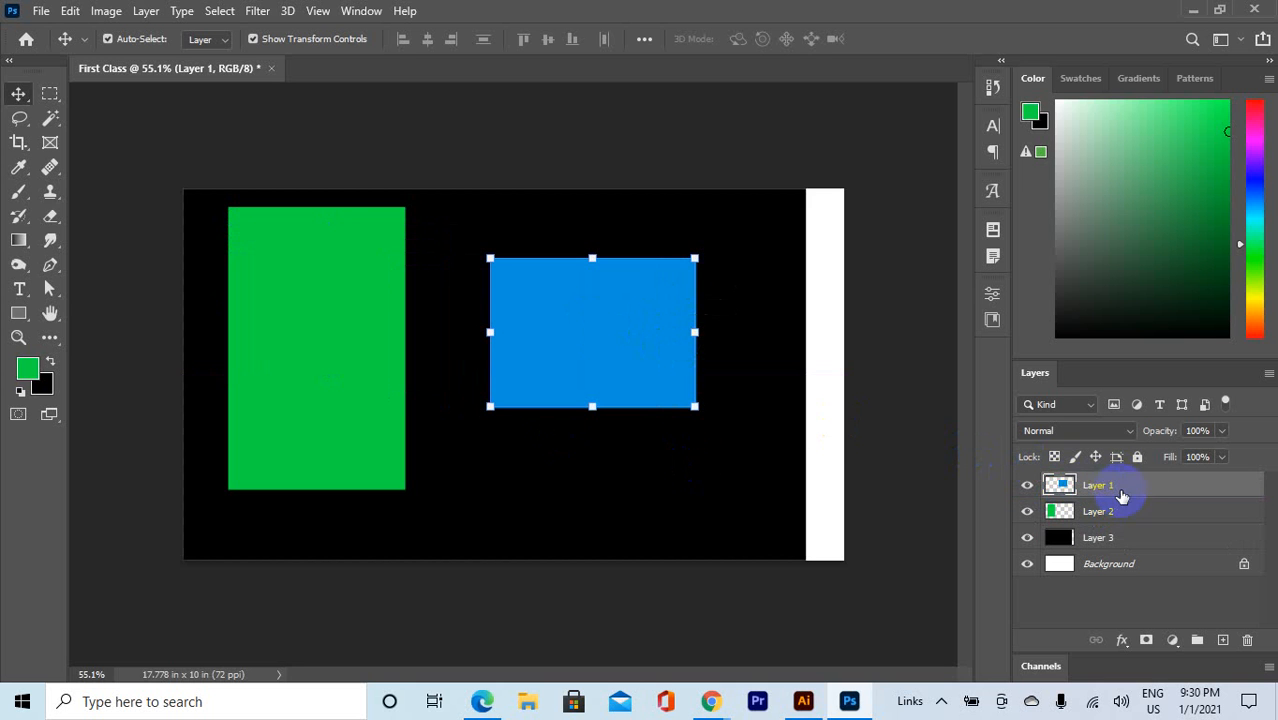
Step: Move the blue rectangle across the canvas's right edge and restack its Layer 1 below Layer 2 and Layer 3
{"action": "mouse_move", "coordinate": [1118, 494]}
{"action": "left_mouse_down"}
{"action": "mouse_move", "coordinate": [1140, 545]}
{"action": "mouse_move", "coordinate": [1132, 505]}
{"action": "left_mouse_up"}
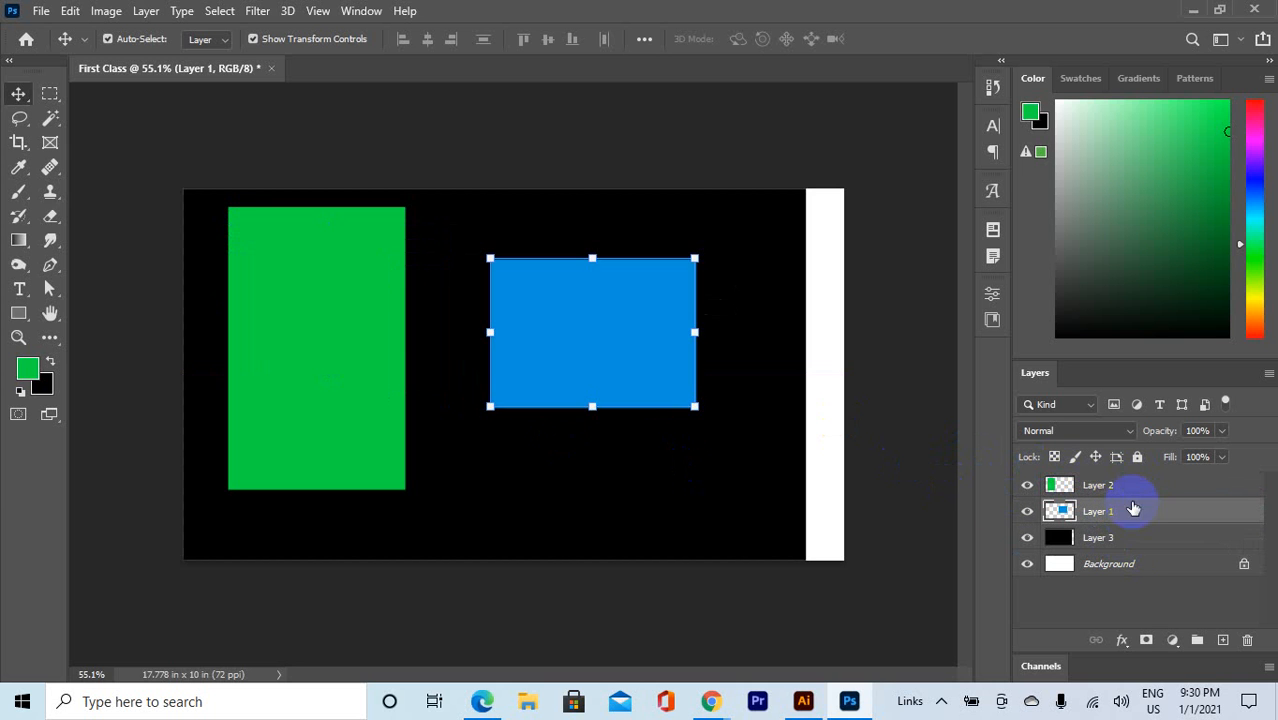
{"action": "left_click_drag", "start_coordinate": [590, 325], "coordinate": [802, 344]}
{"action": "left_click_drag", "start_coordinate": [1135, 505], "coordinate": [1140, 545]}
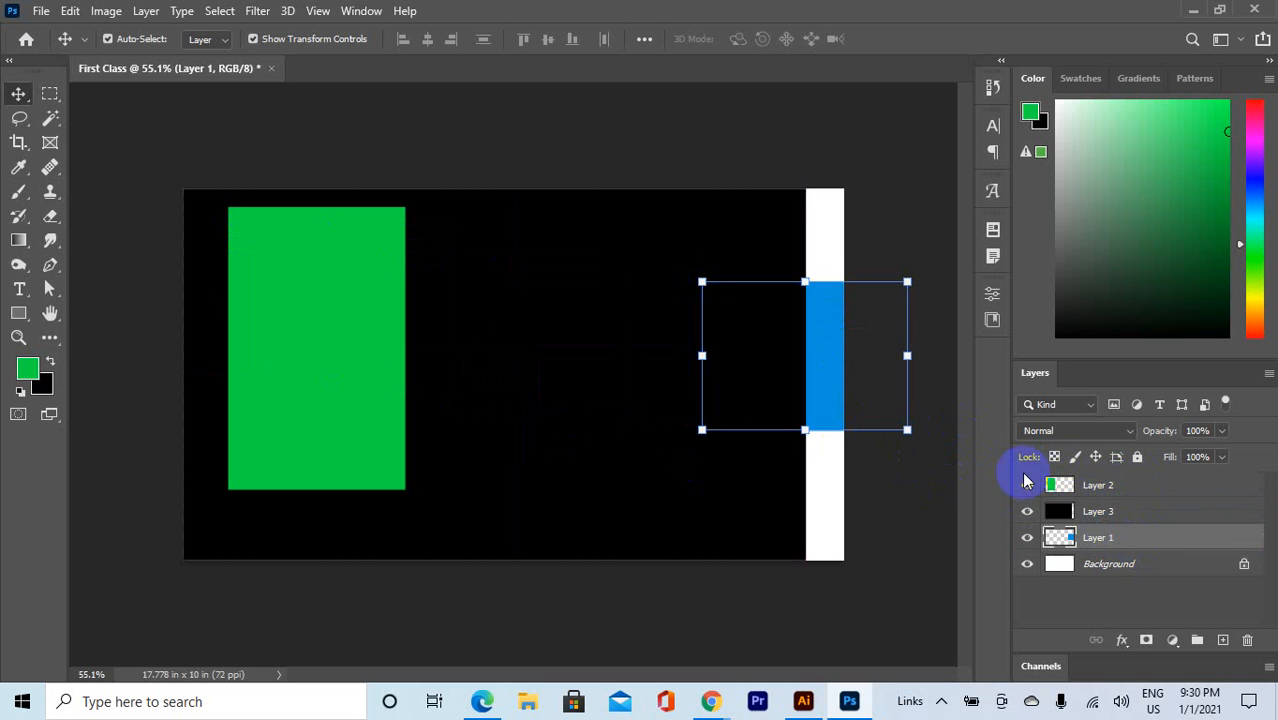
Step: Shift the black and blue rectangles left to expose more of the blue one, and swap the foreground and background colors
{"action": "left_click", "coordinate": [776, 341]}
{"action": "left_click_drag", "start_coordinate": [776, 341], "coordinate": [662, 371]}
{"action": "left_click_drag", "start_coordinate": [826, 373], "coordinate": [798, 370]}
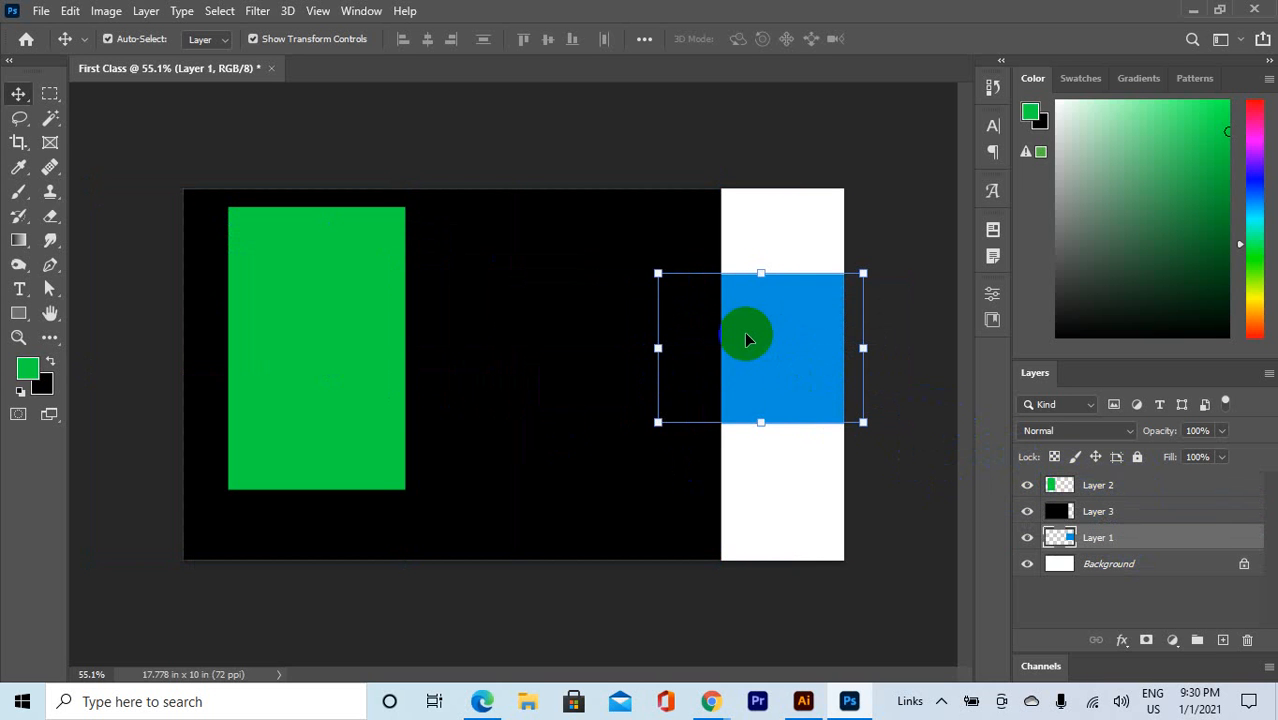
{"action": "key", "text": "x"}
Step: Select the green, black and blue rectangle layers together and delete them, leaving only the Background
{"action": "scroll", "coordinate": [748, 338], "scroll_direction": "down", "scroll_amount": 1}
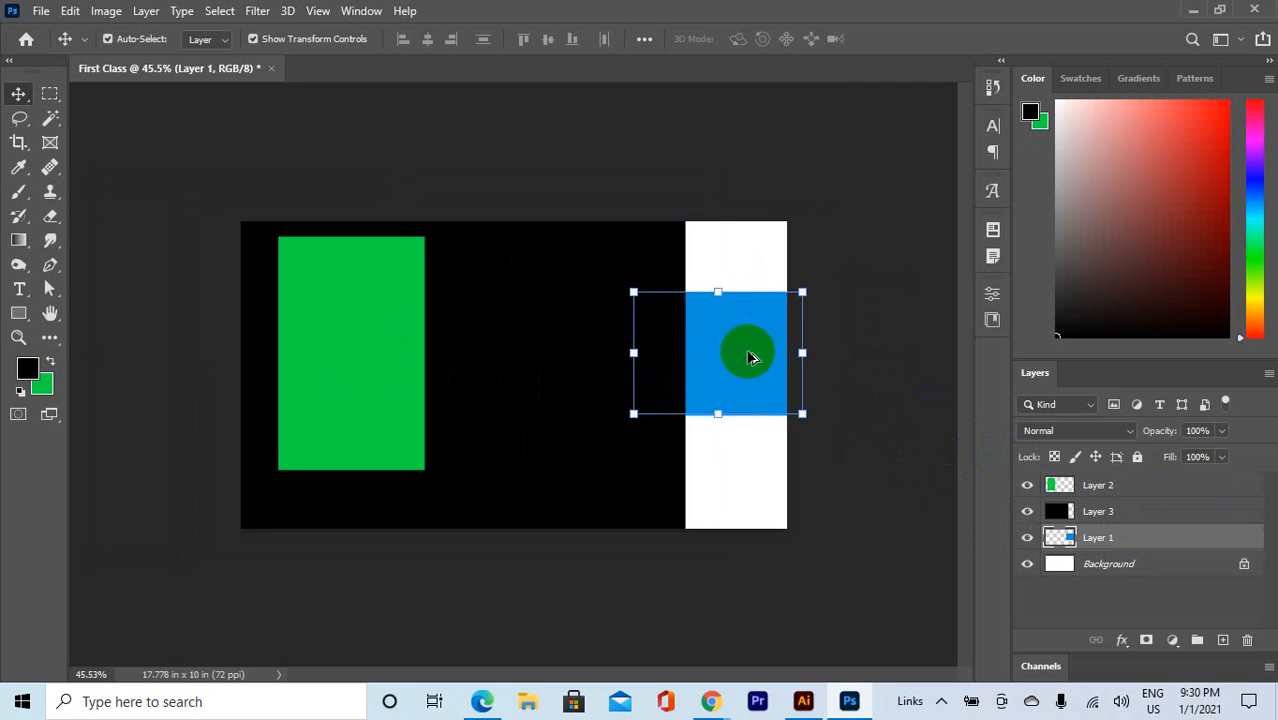
{"action": "scroll", "coordinate": [745, 331], "scroll_direction": "up", "scroll_amount": 1}
{"action": "scroll", "coordinate": [745, 331], "scroll_direction": "down", "scroll_amount": 1}
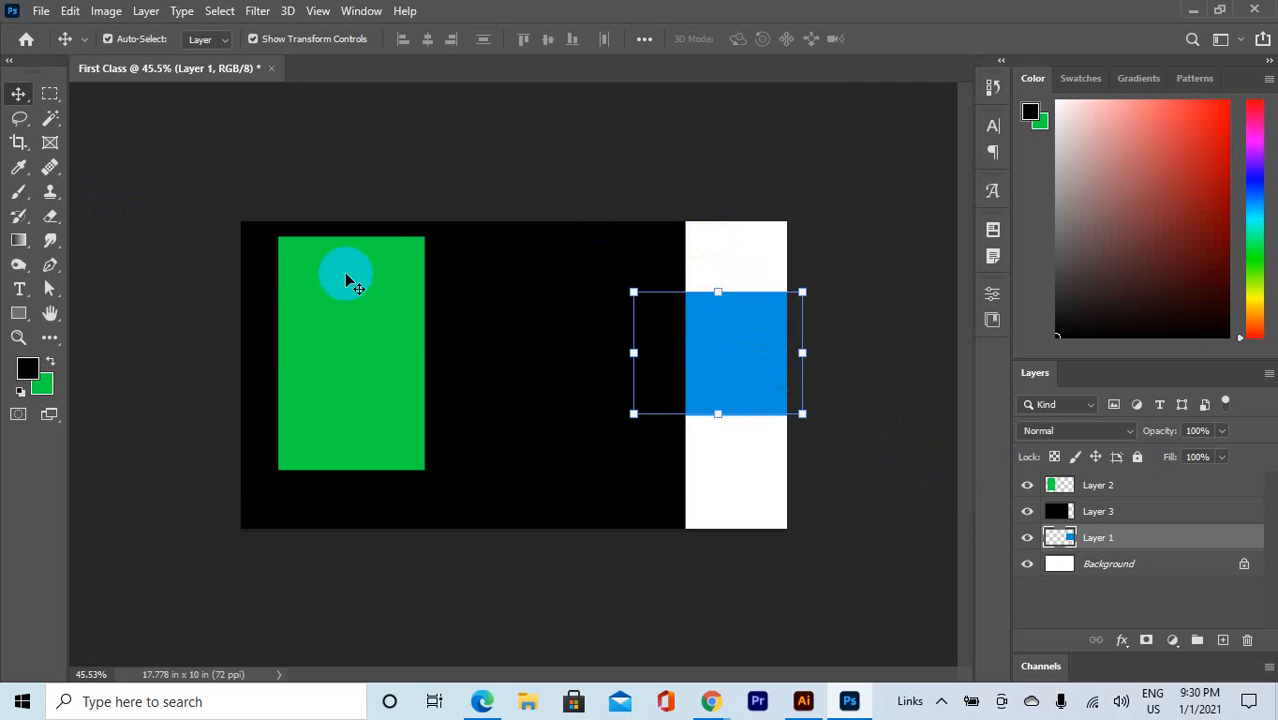
{"action": "left_click_drag", "start_coordinate": [728, 251], "coordinate": [358, 375]}
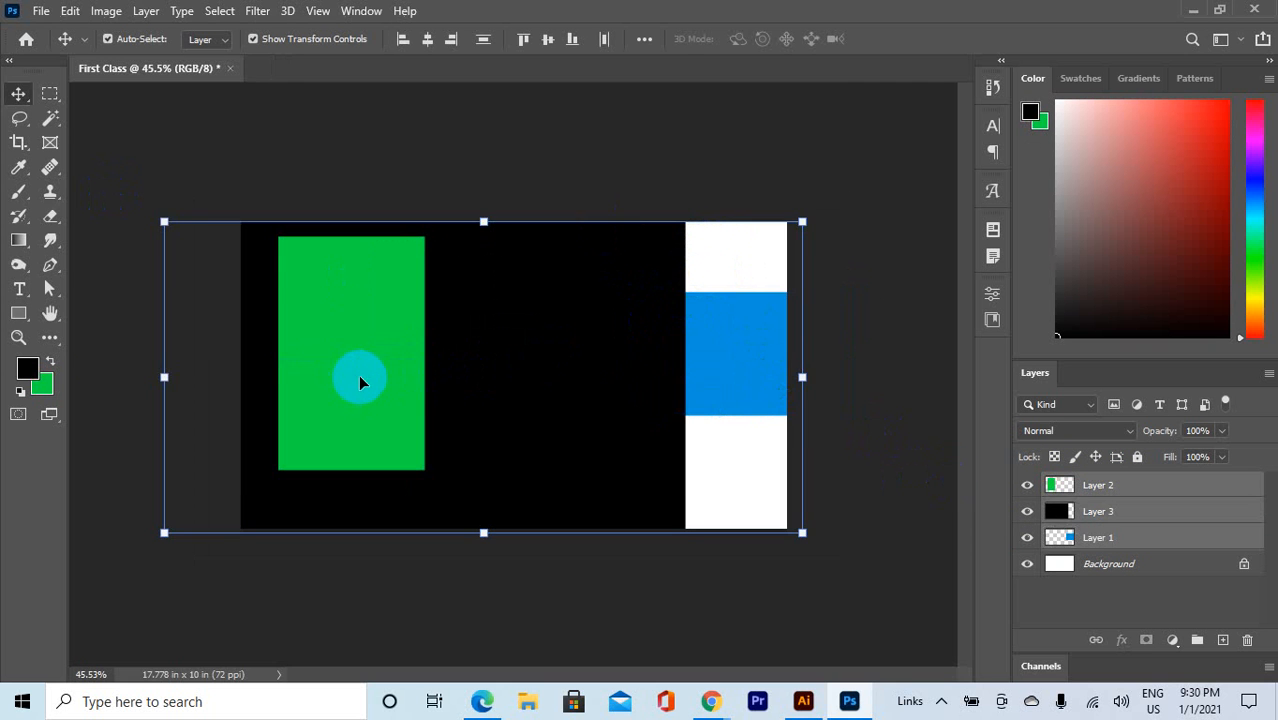
{"action": "key", "text": "Delete"}
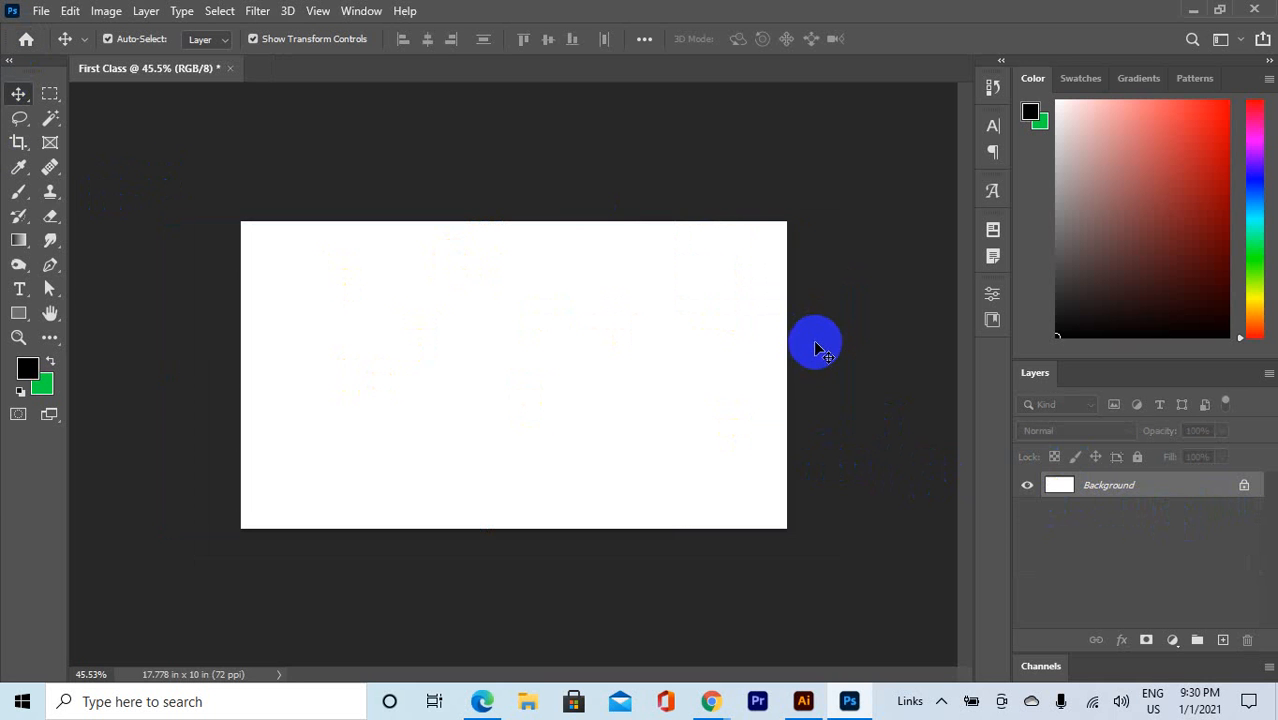
Step: Add a new empty layer above the Background
{"action": "scroll", "coordinate": [679, 378], "scroll_direction": "up", "scroll_amount": 1}
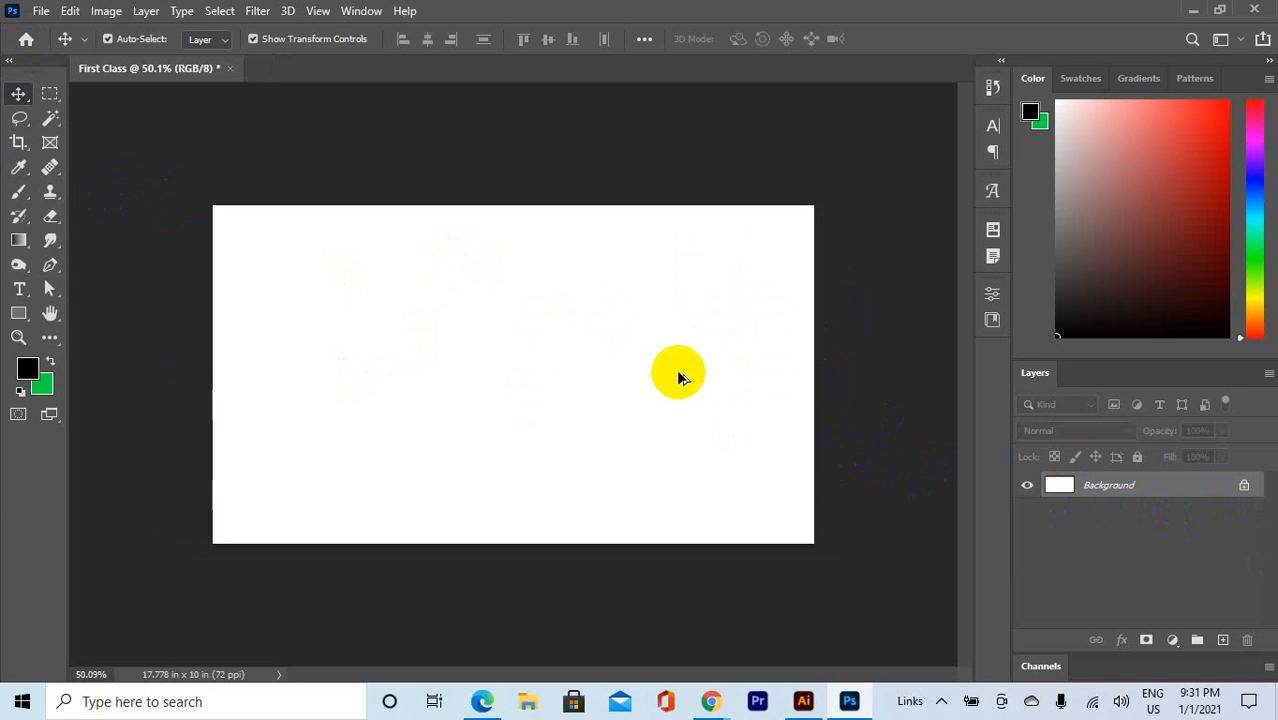
{"action": "scroll", "coordinate": [679, 378], "scroll_direction": "up", "scroll_amount": 1}
{"action": "left_click", "coordinate": [1220, 642]}
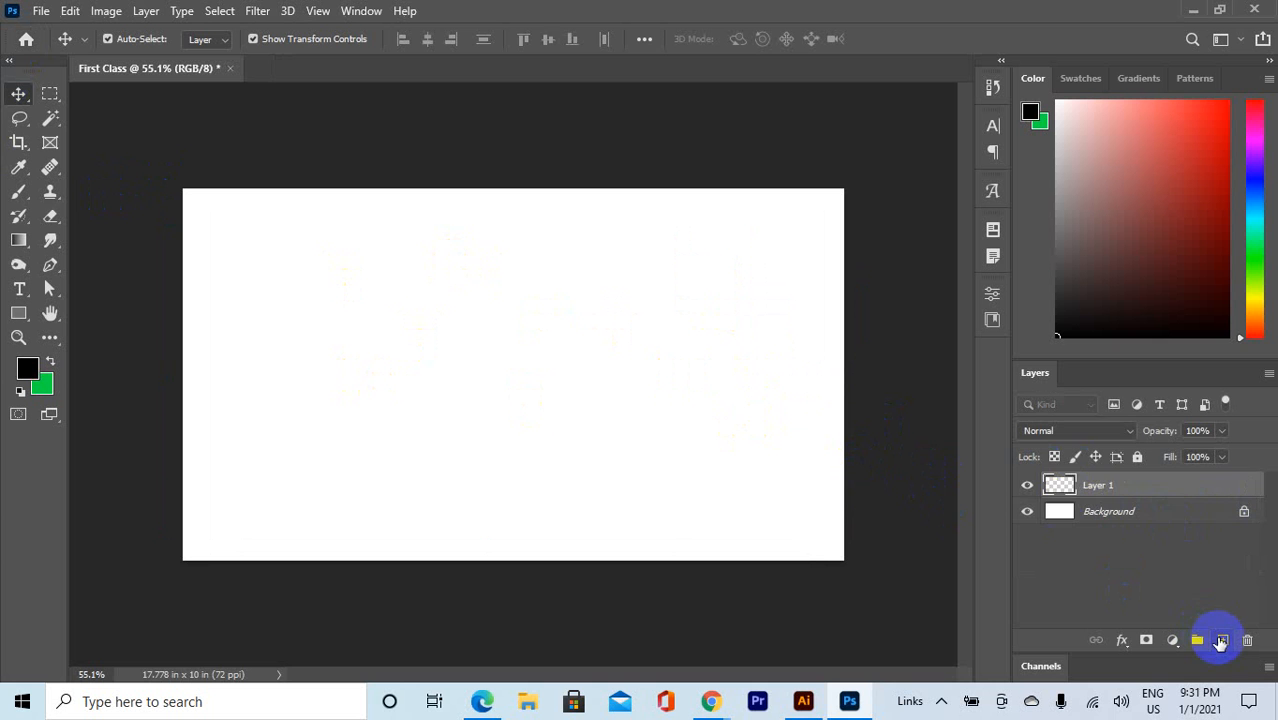
{"action": "scroll", "coordinate": [571, 391], "scroll_direction": "up", "scroll_amount": 1}
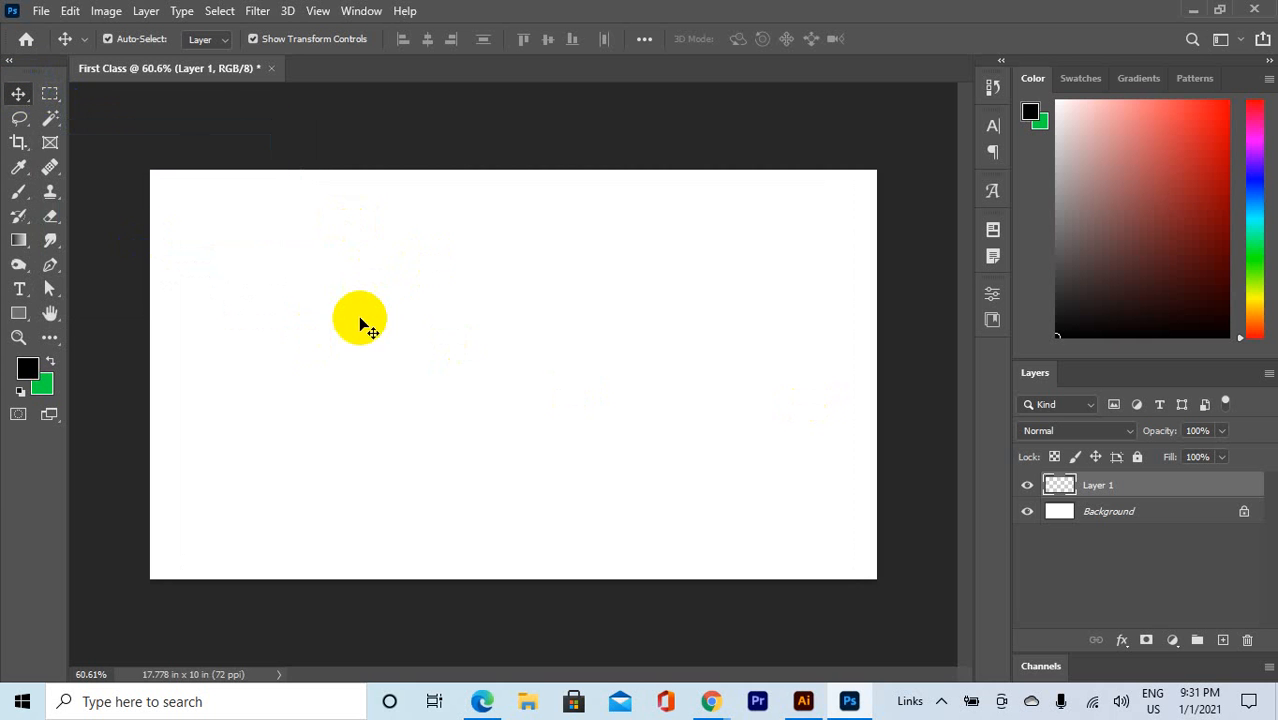
Step: Try to draw an area on the empty Layer 1 with the Move tool
{"action": "left_click_drag", "start_coordinate": [441, 310], "coordinate": [485, 379]}
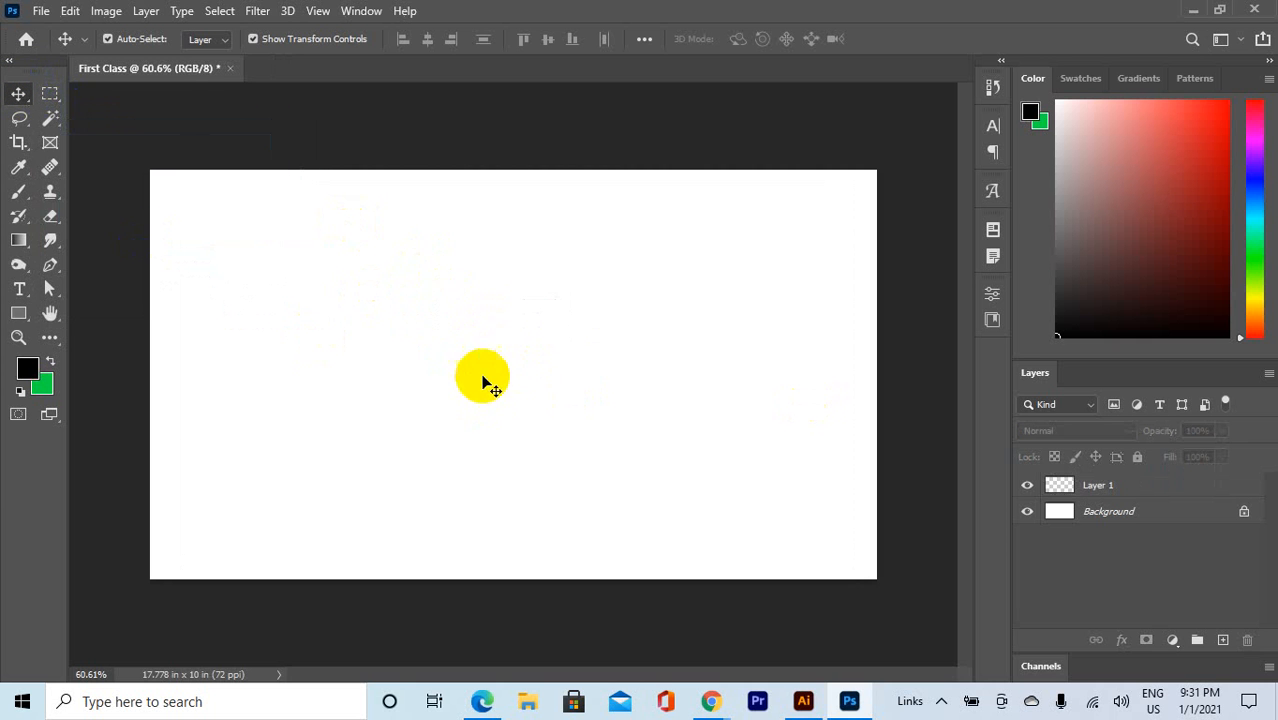
{"action": "left_click", "coordinate": [1205, 485]}
{"action": "left_click", "coordinate": [1178, 510]}
{"action": "left_click", "coordinate": [1165, 487]}
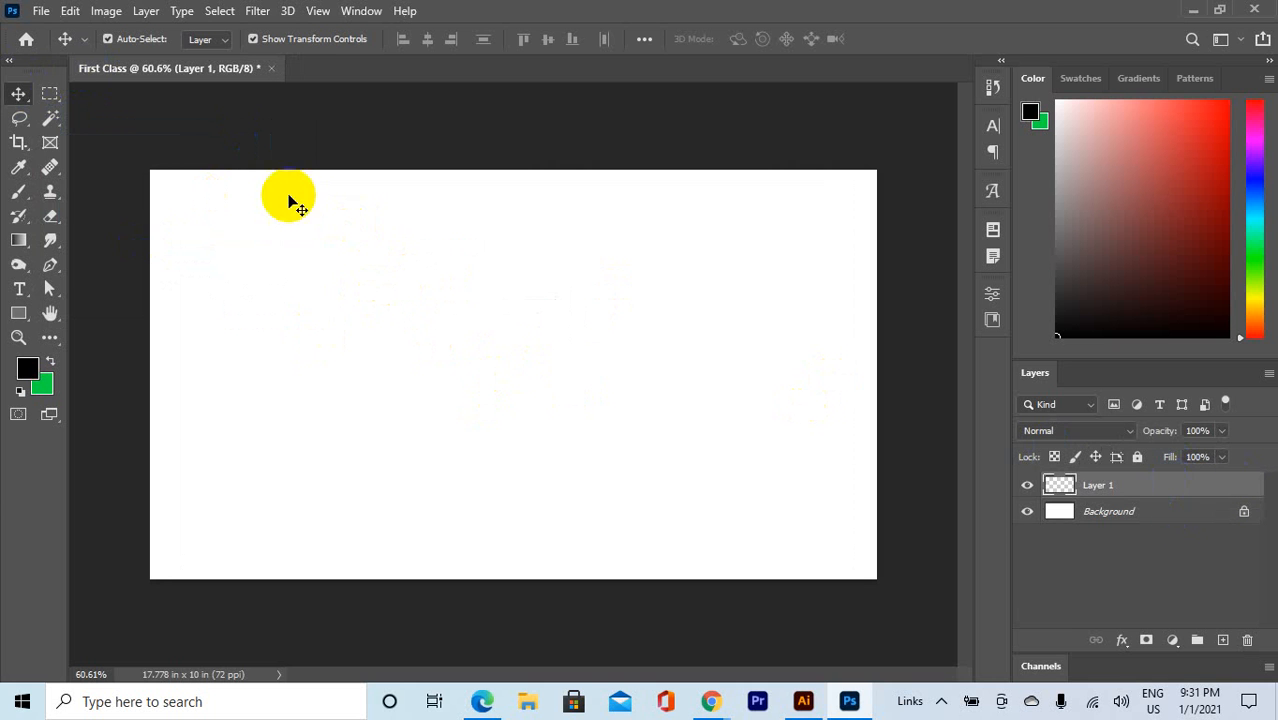
{"action": "left_click", "coordinate": [20, 92]}
{"action": "left_click_drag", "start_coordinate": [403, 256], "coordinate": [585, 345]}
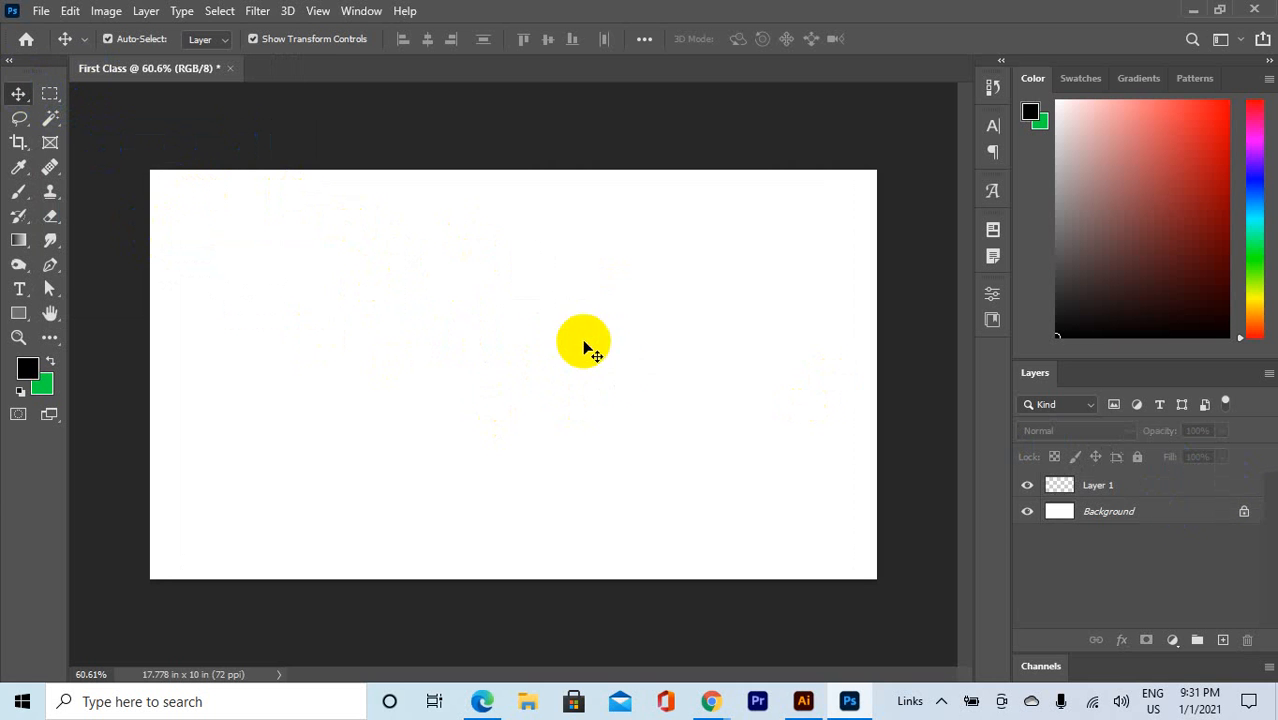
Step: Make a rectangular marquee selection in the upper-left part of the canvas with Layer 1 active
{"action": "left_click", "coordinate": [44, 96]}
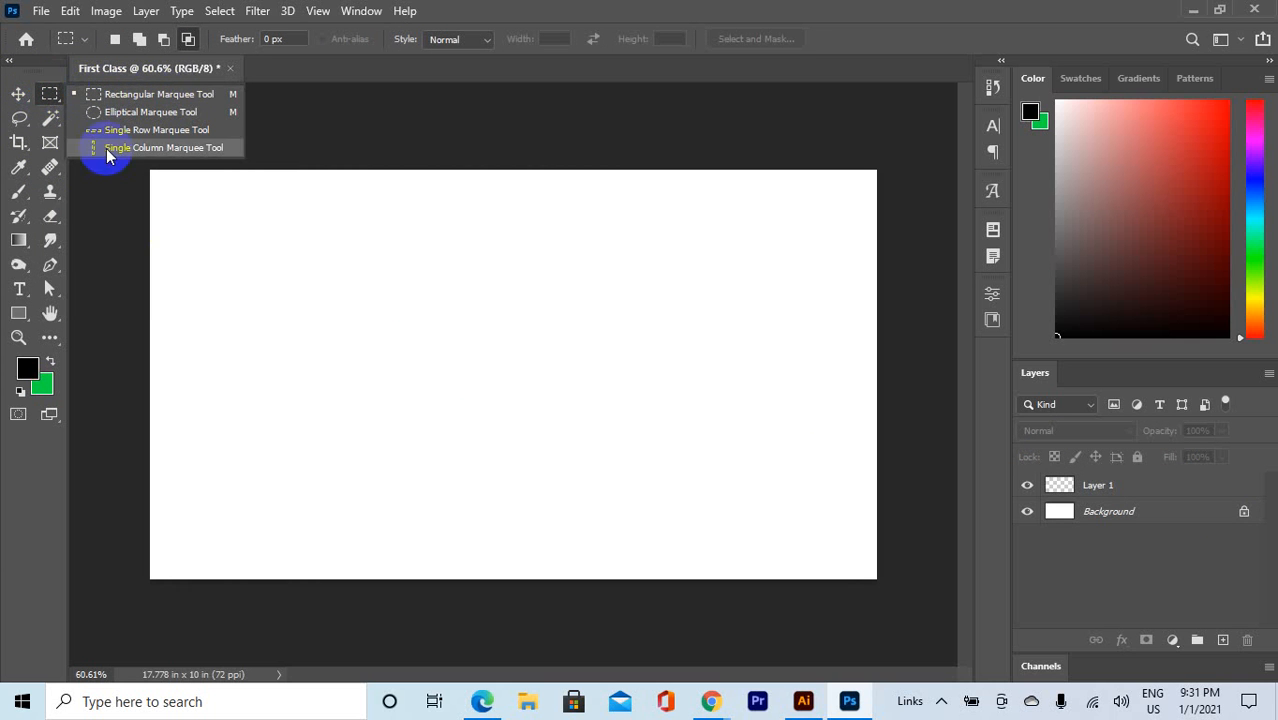
{"action": "left_click", "coordinate": [51, 92]}
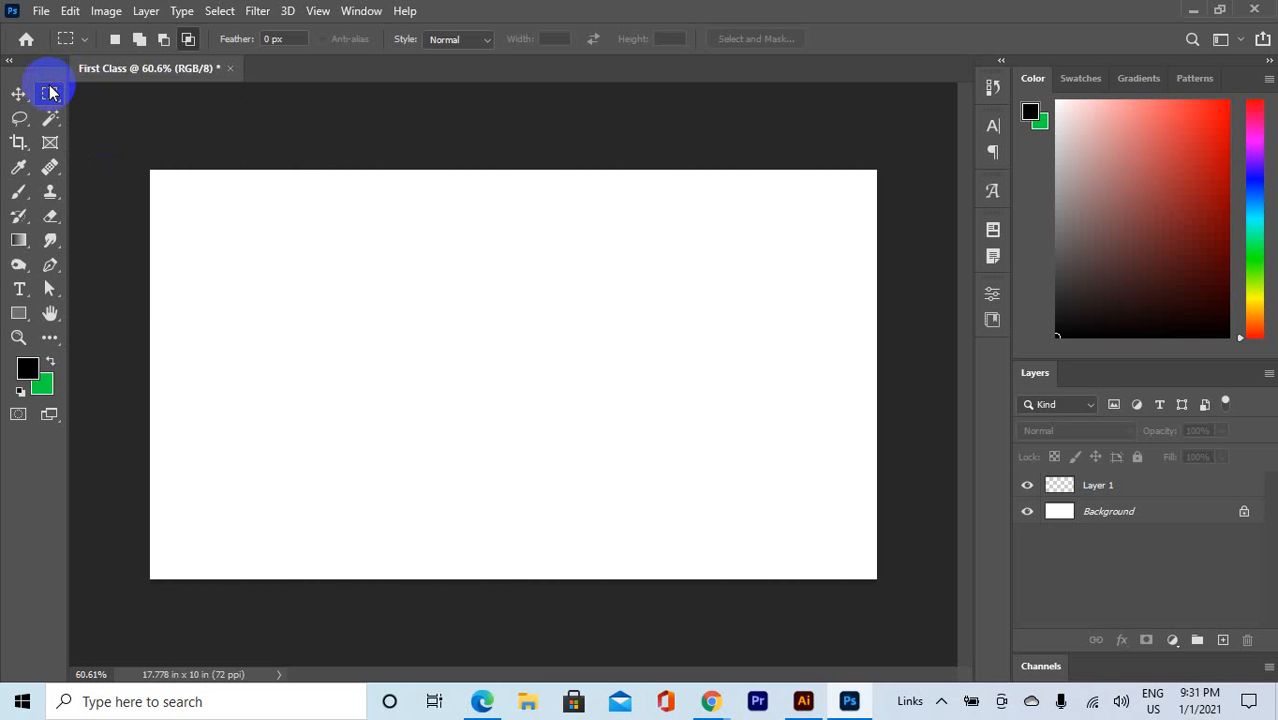
{"action": "left_click", "coordinate": [51, 92]}
{"action": "left_click", "coordinate": [1133, 487]}
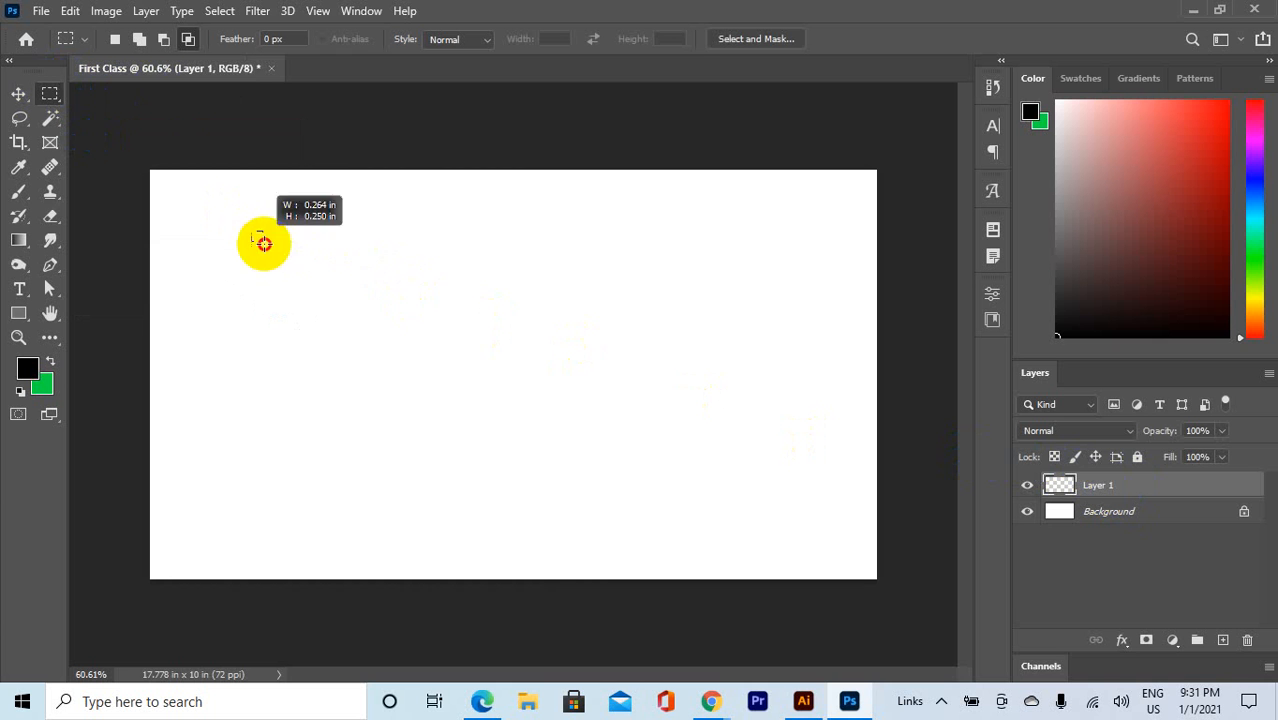
{"action": "left_click_drag", "start_coordinate": [262, 243], "coordinate": [501, 434]}
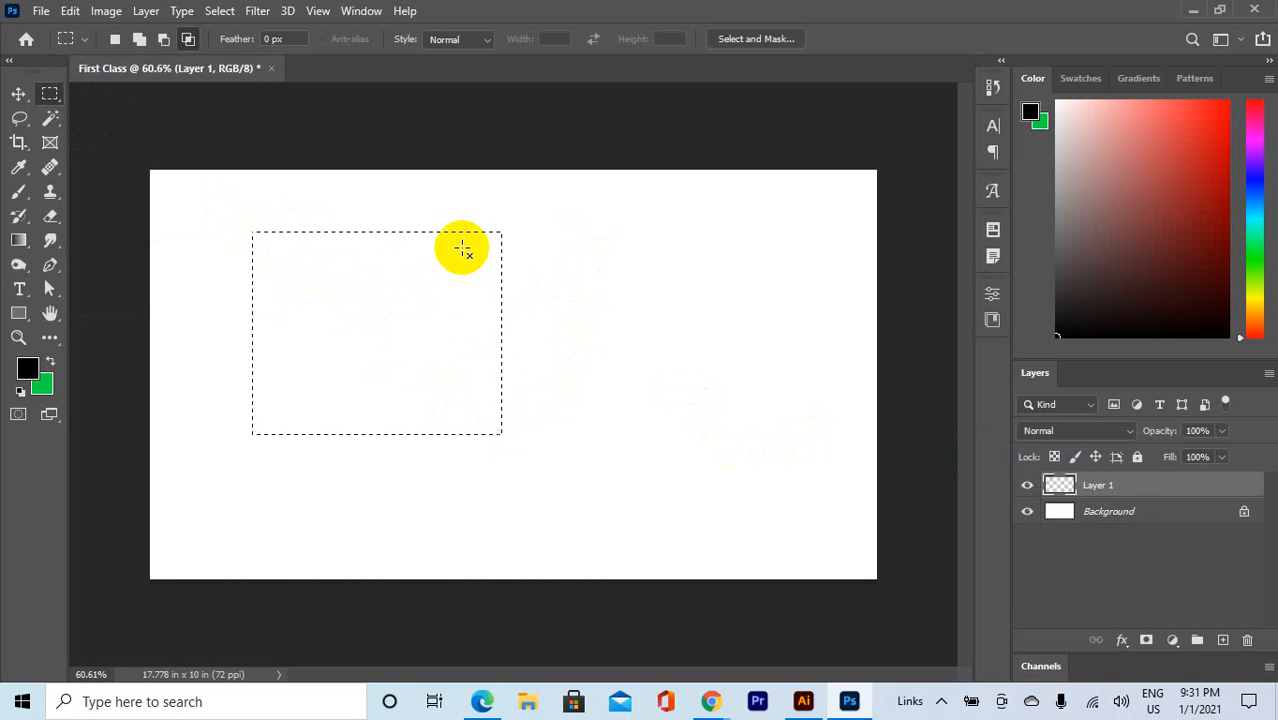
{"action": "right_click", "coordinate": [48, 93]}
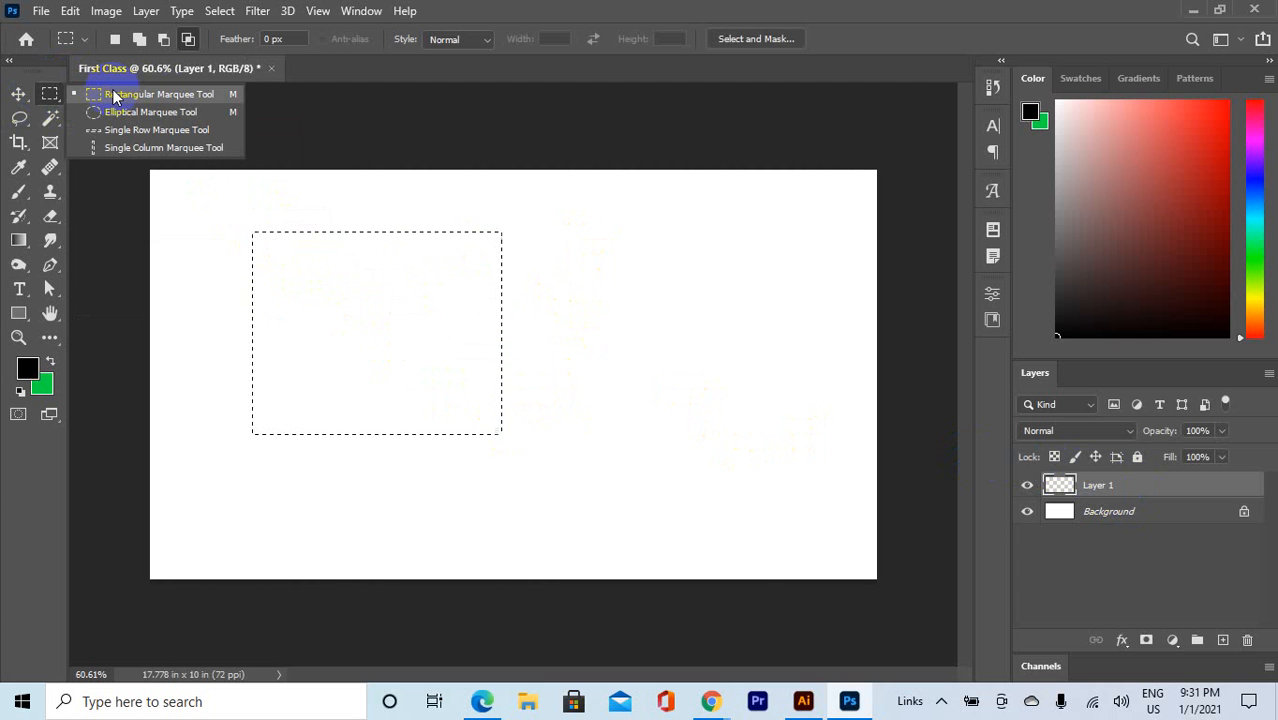
{"action": "left_click", "coordinate": [114, 97]}
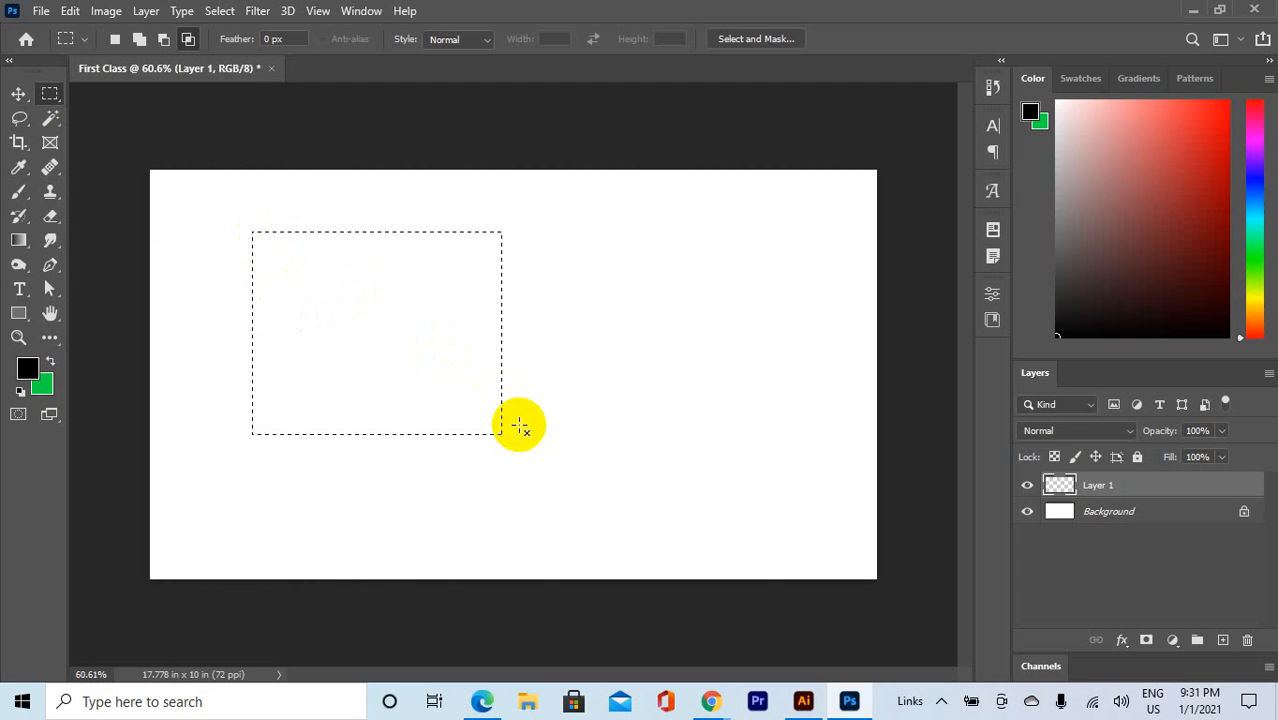
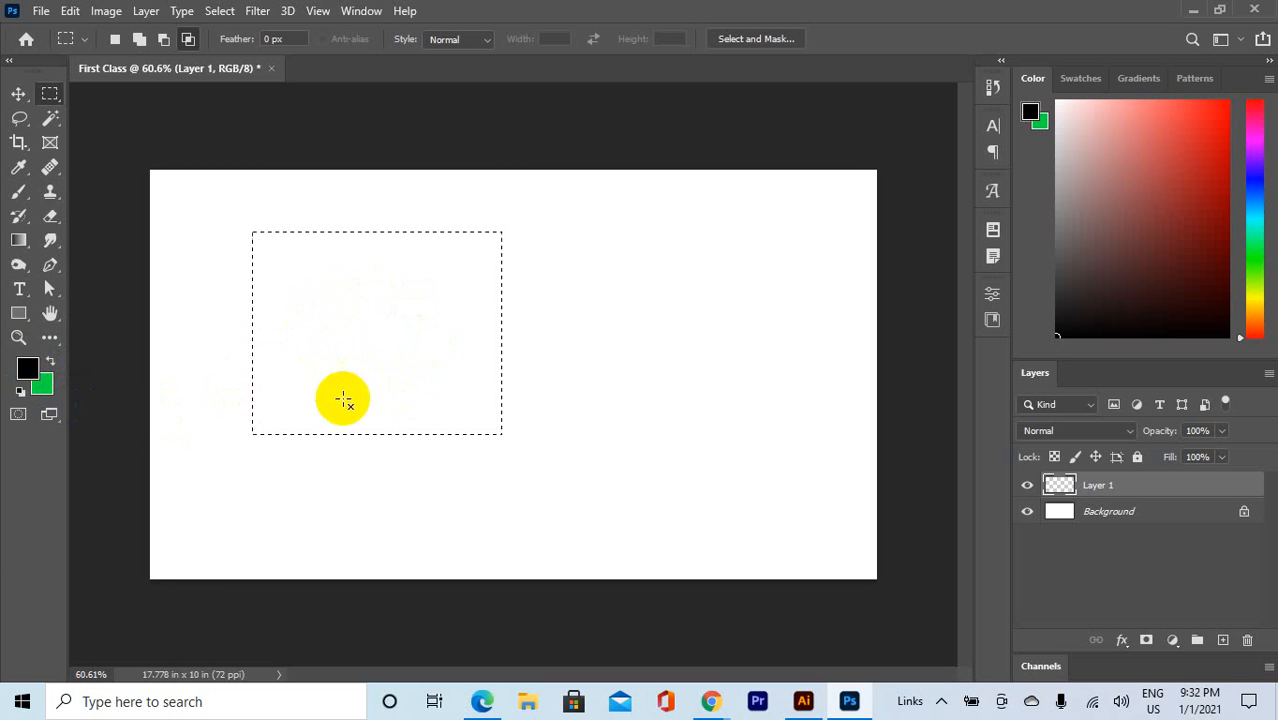
Step: Set the foreground color to magenta, #e80cd6
{"action": "left_click", "coordinate": [27, 370]}
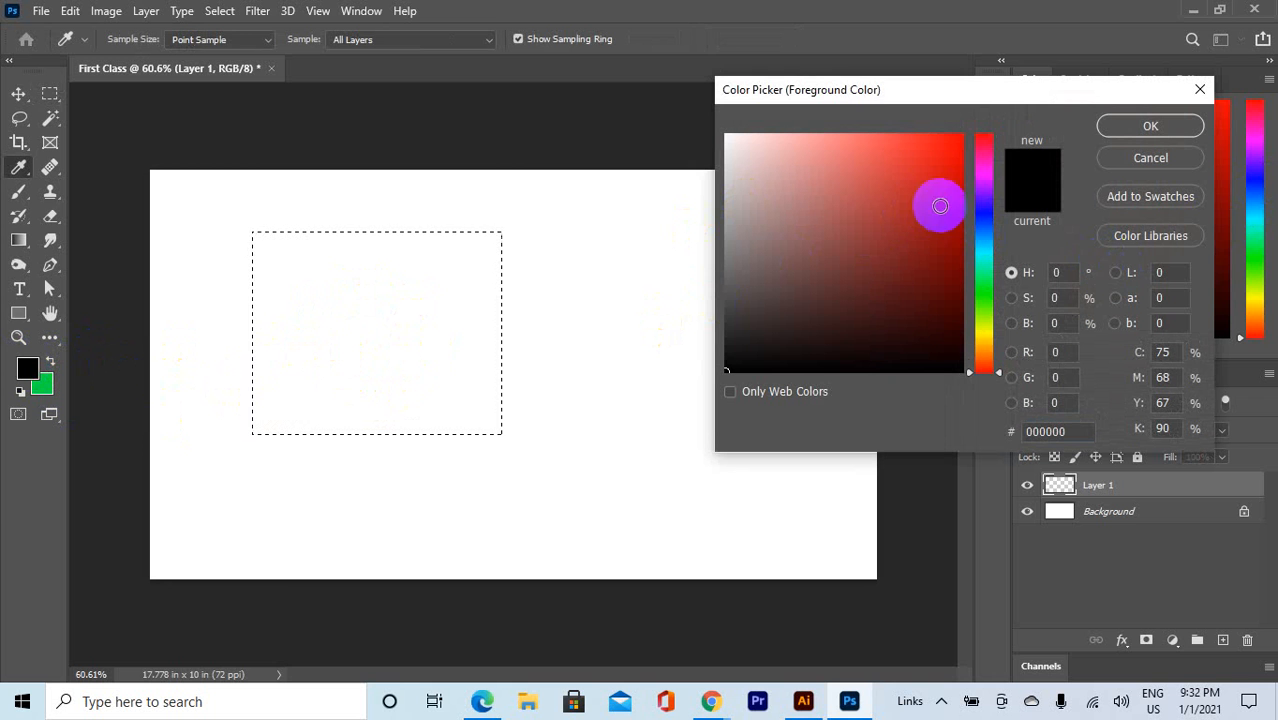
{"action": "left_click", "coordinate": [985, 158]}
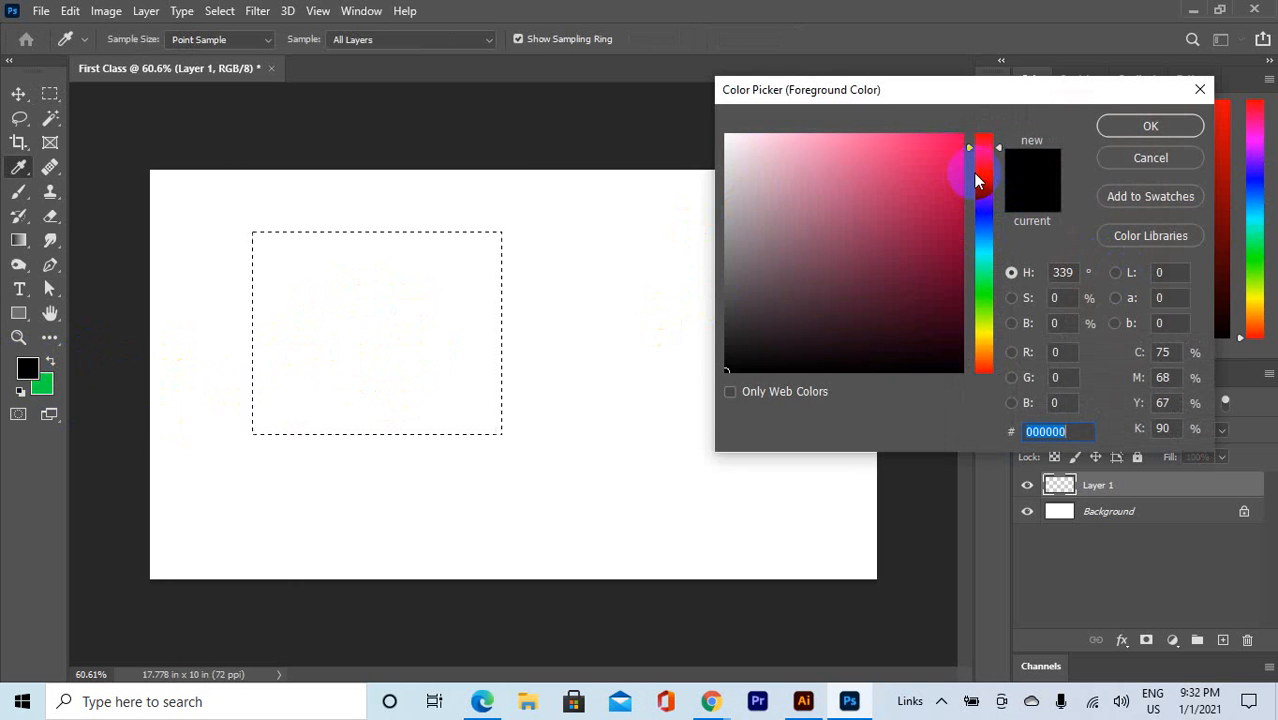
{"action": "left_click", "coordinate": [973, 171]}
{"action": "left_click", "coordinate": [952, 155]}
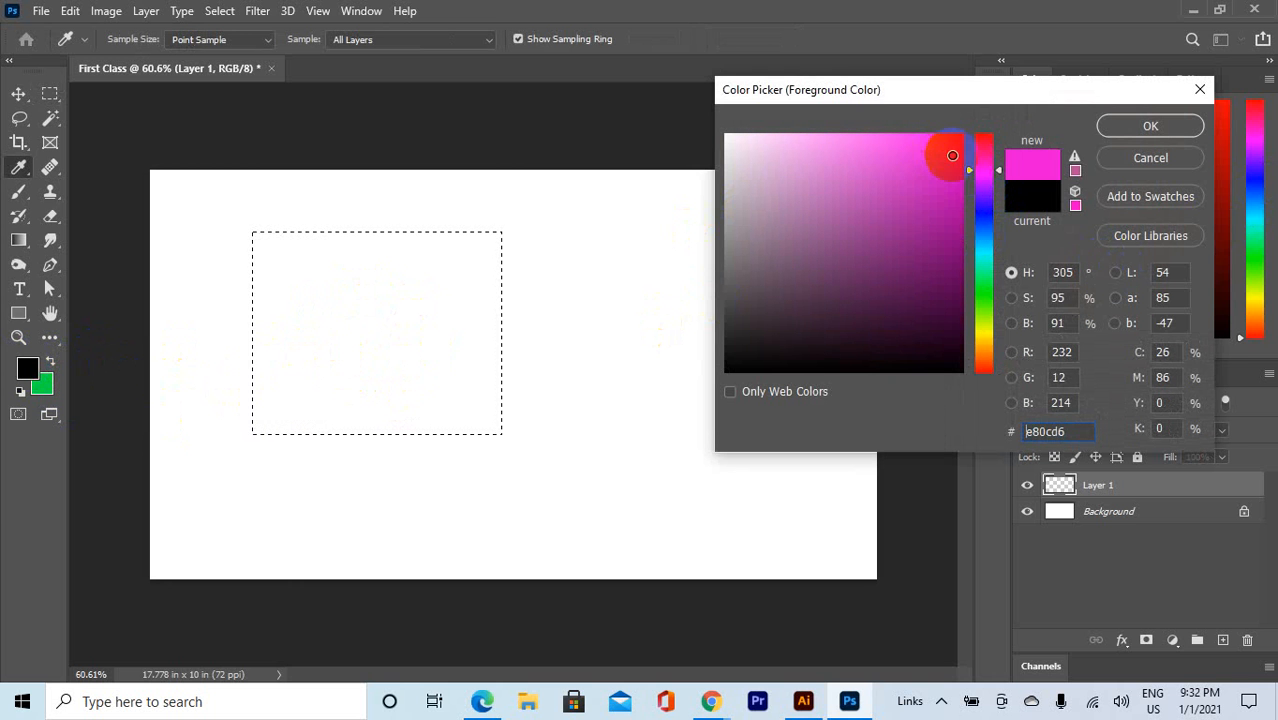
{"action": "left_click", "coordinate": [1144, 133]}
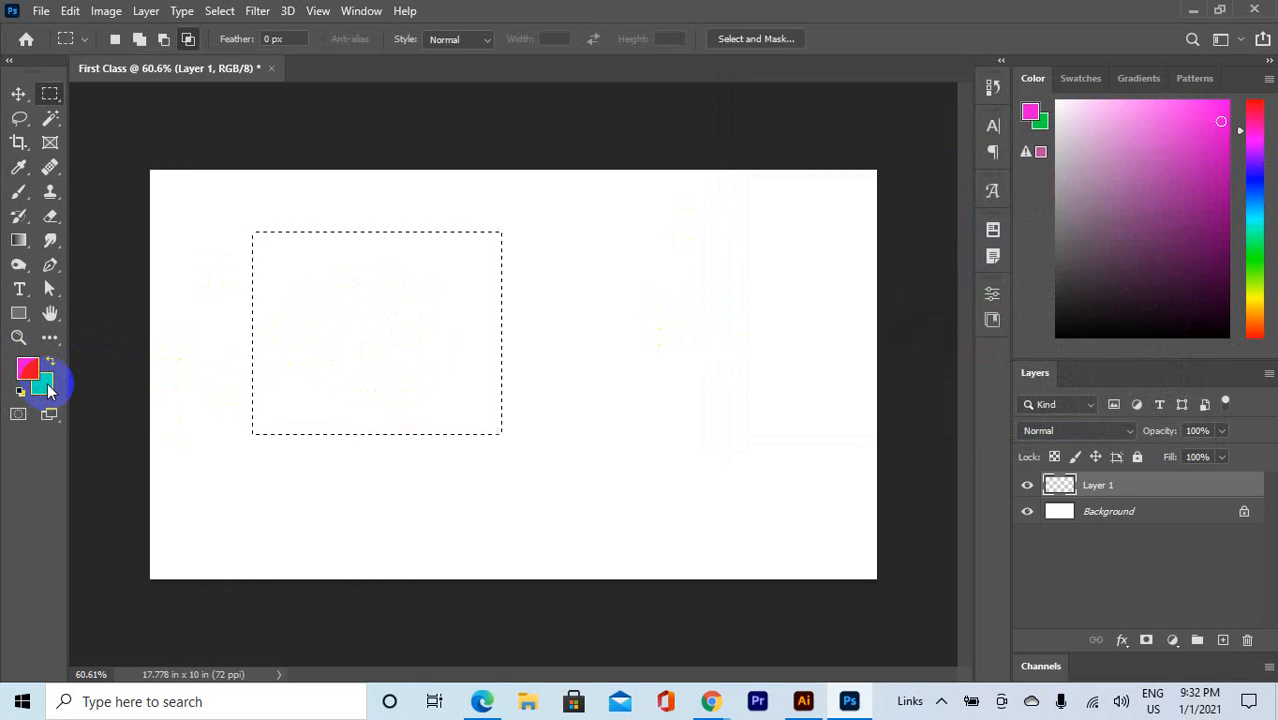
Step: Set the background color to a bright yellow with hue 68 and fill the rectangular selection with the magenta foreground color
{"action": "left_click", "coordinate": [46, 386]}
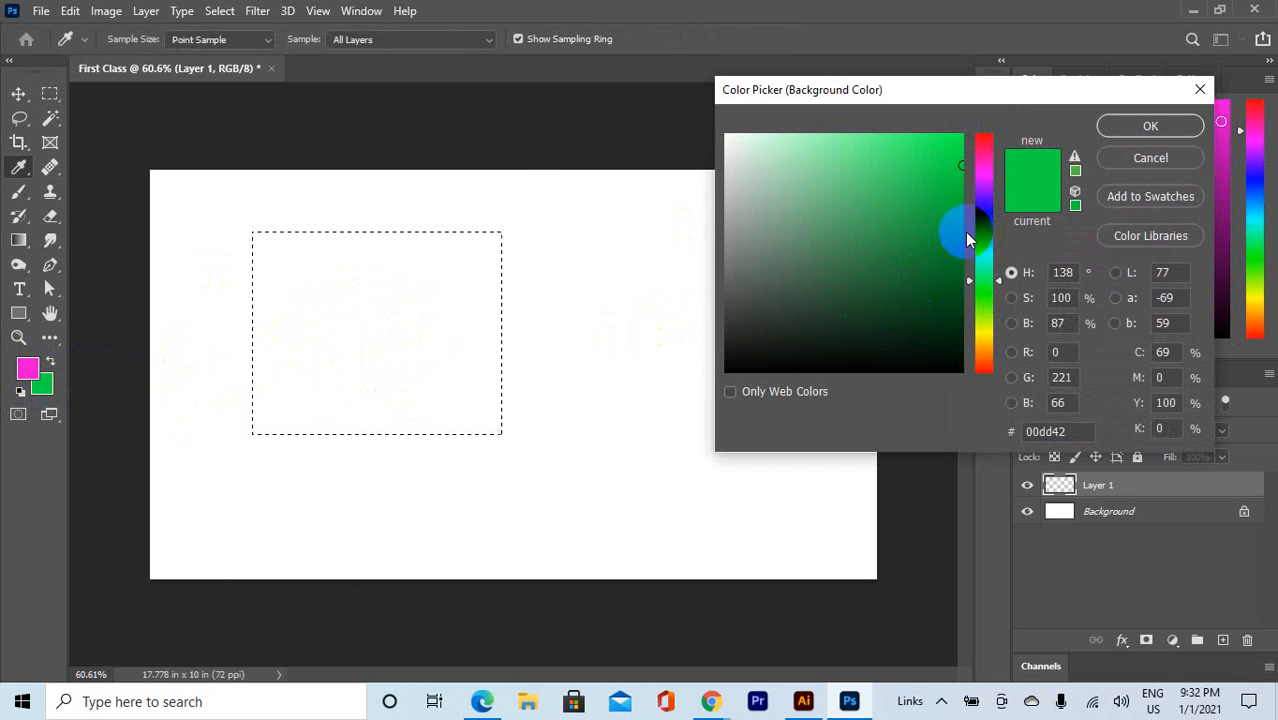
{"action": "left_click_drag", "start_coordinate": [975, 225], "coordinate": [990, 329]}
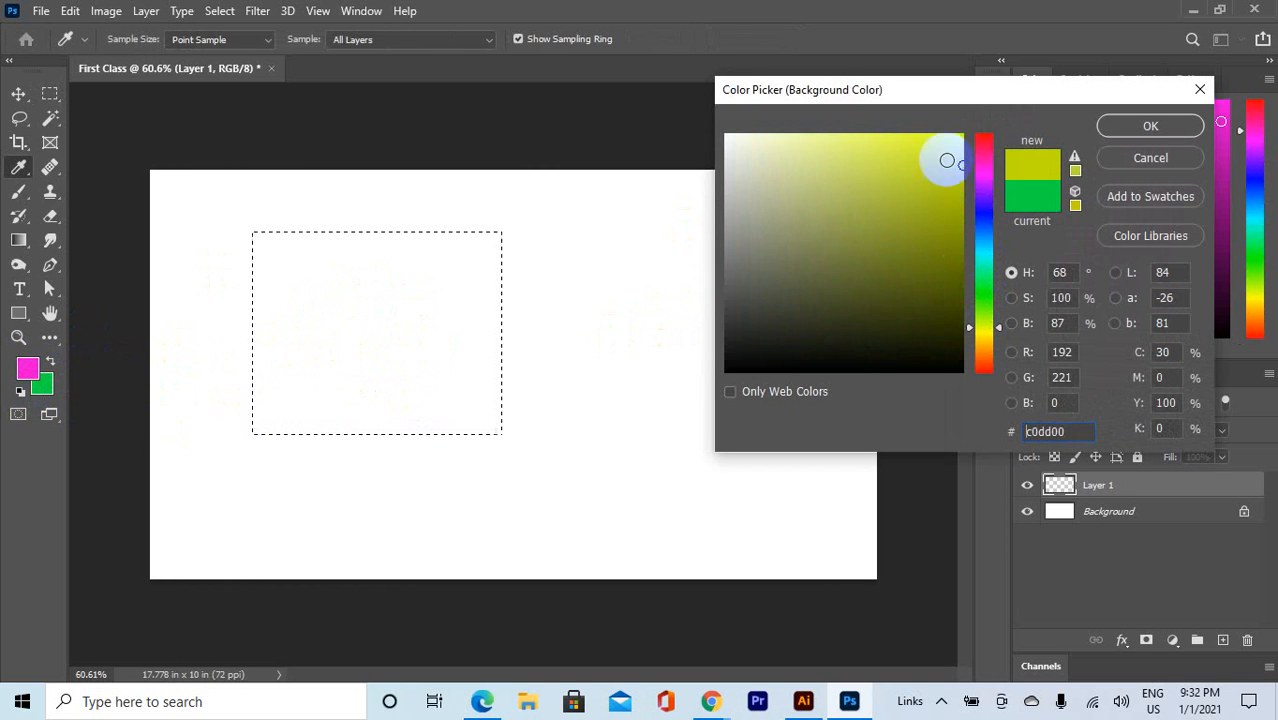
{"action": "left_click_drag", "start_coordinate": [948, 158], "coordinate": [968, 129]}
{"action": "left_click", "coordinate": [1179, 119]}
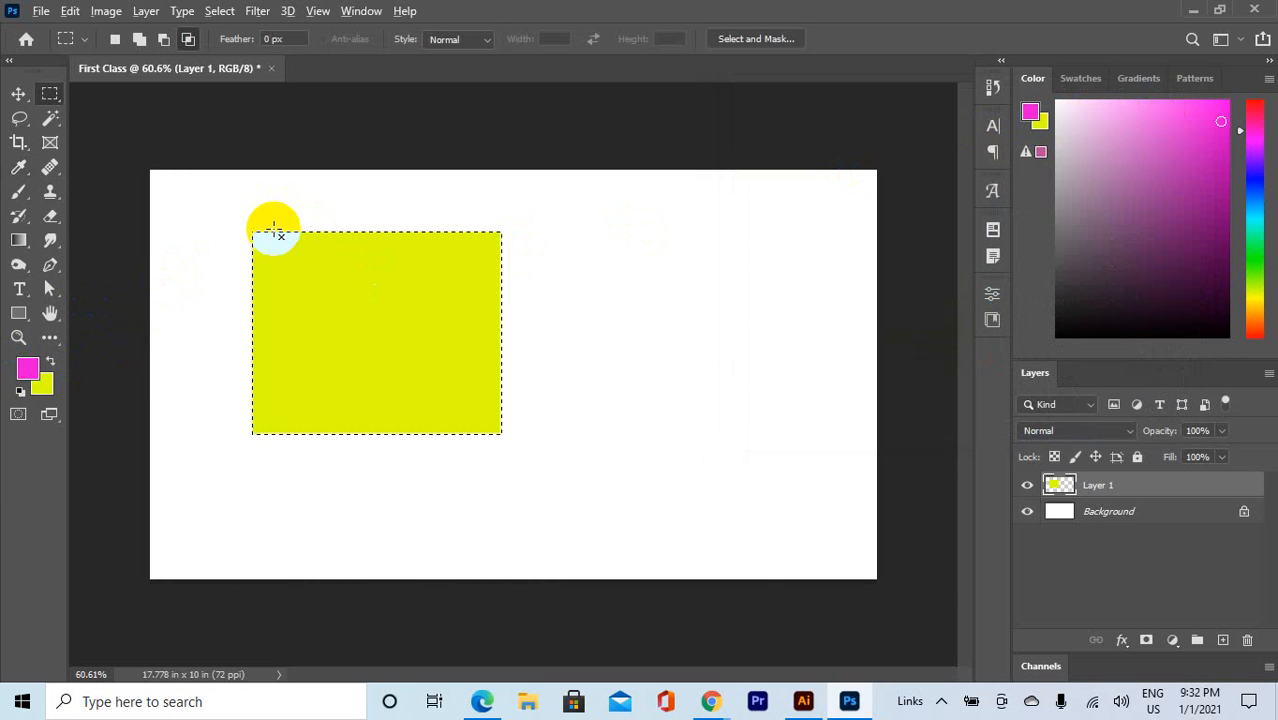
{"action": "key", "text": "alt+BackSpace"}
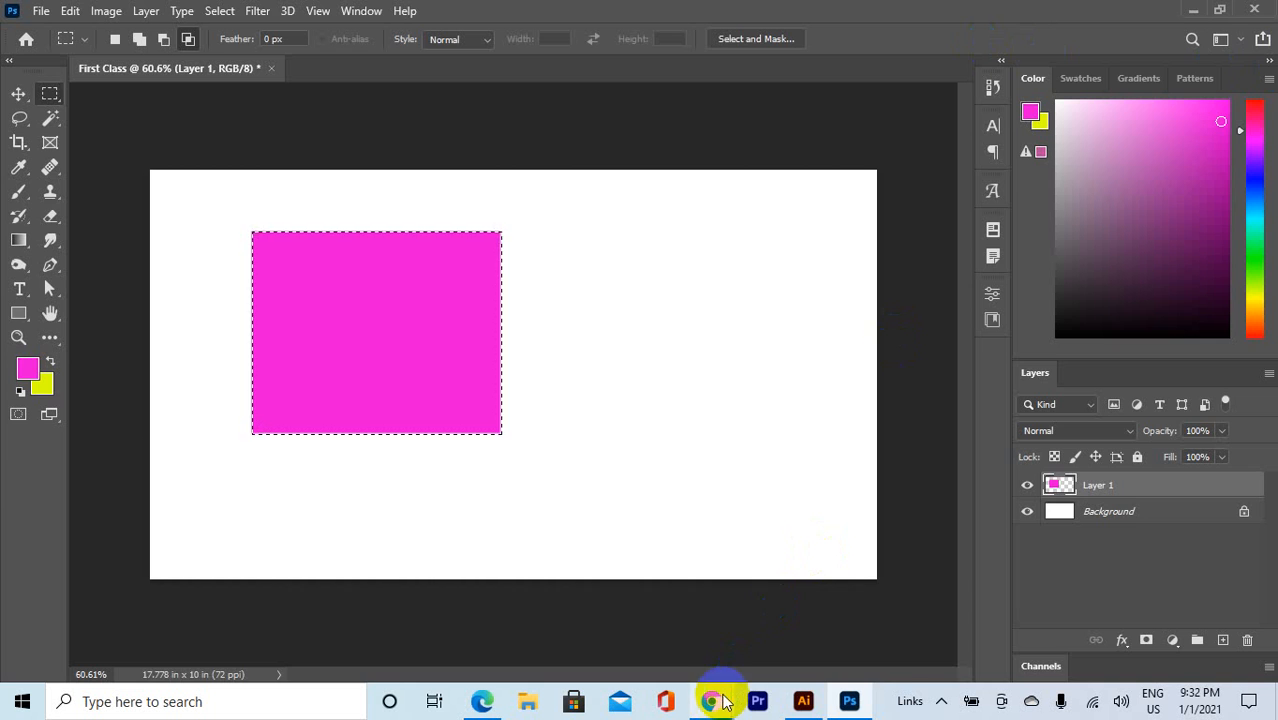
Step: Switch to Chrome and search Google for "keyboard" in a new tab
{"action": "mouse_move", "coordinate": [725, 703]}
{"action": "left_click", "coordinate": [565, 640]}
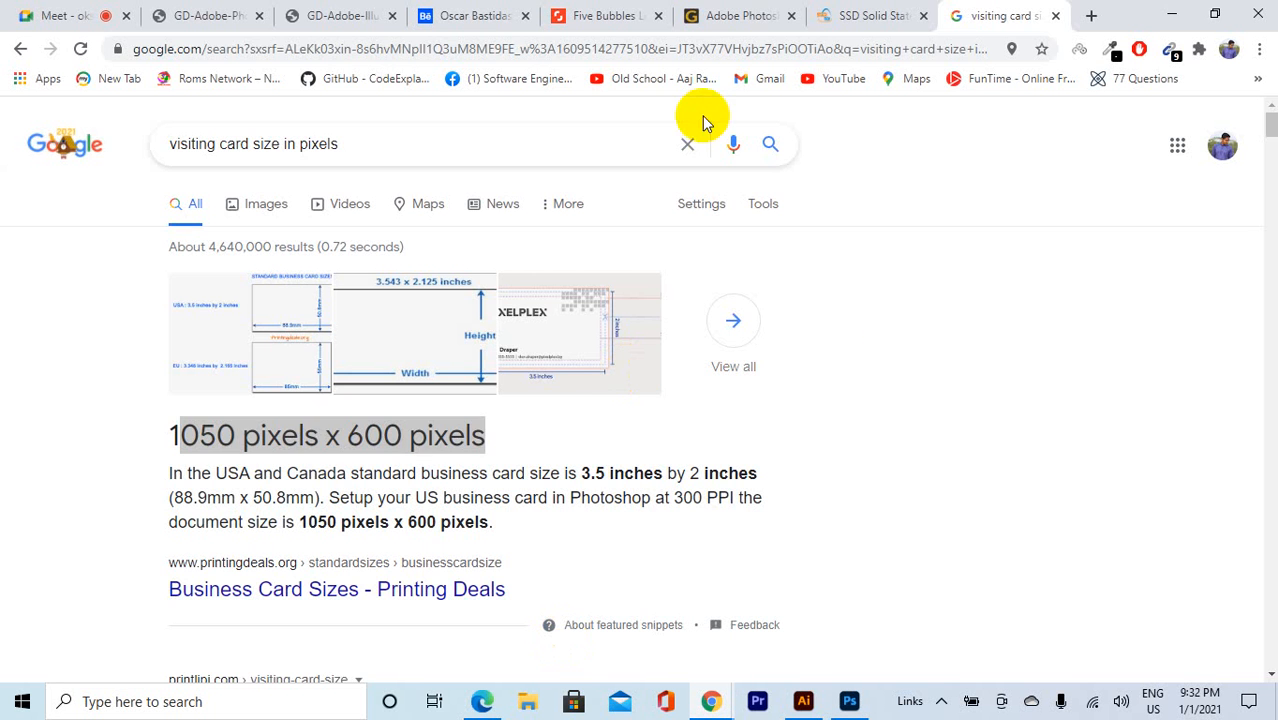
{"action": "left_click", "coordinate": [1094, 16]}
{"action": "type", "text": "keyb"}
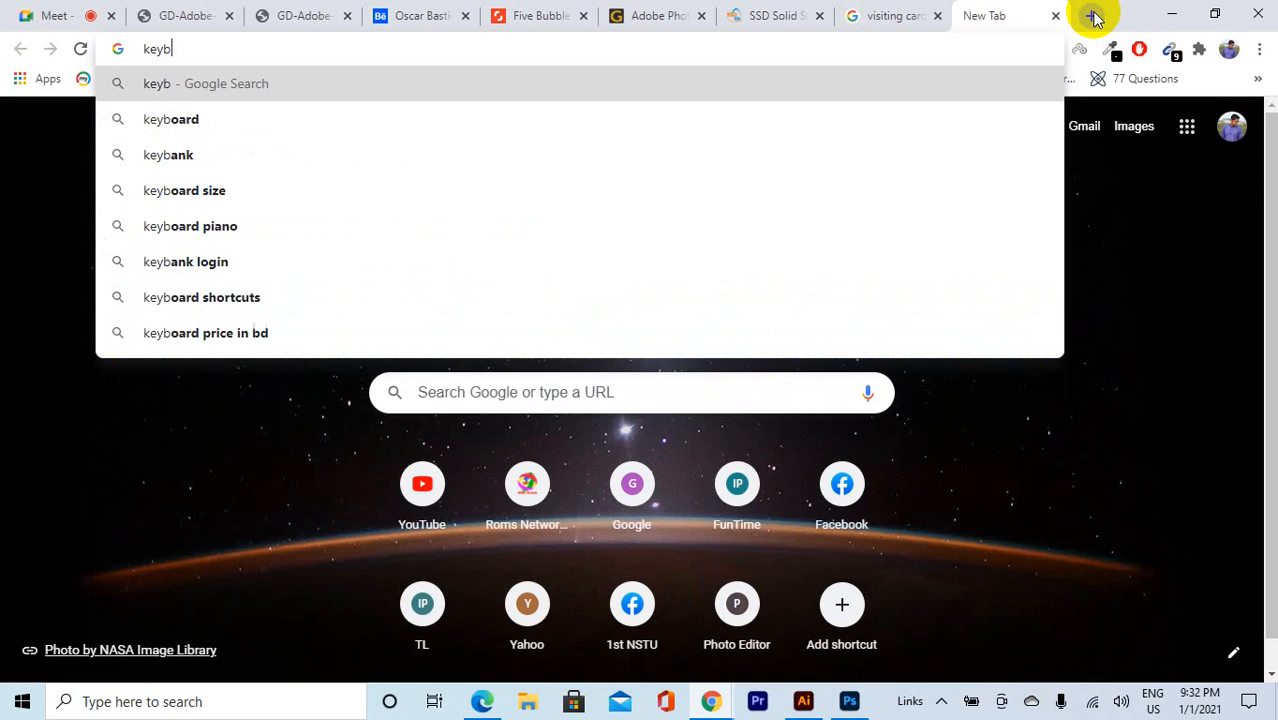
{"action": "key", "text": "Down"}
{"action": "key", "text": "Return"}
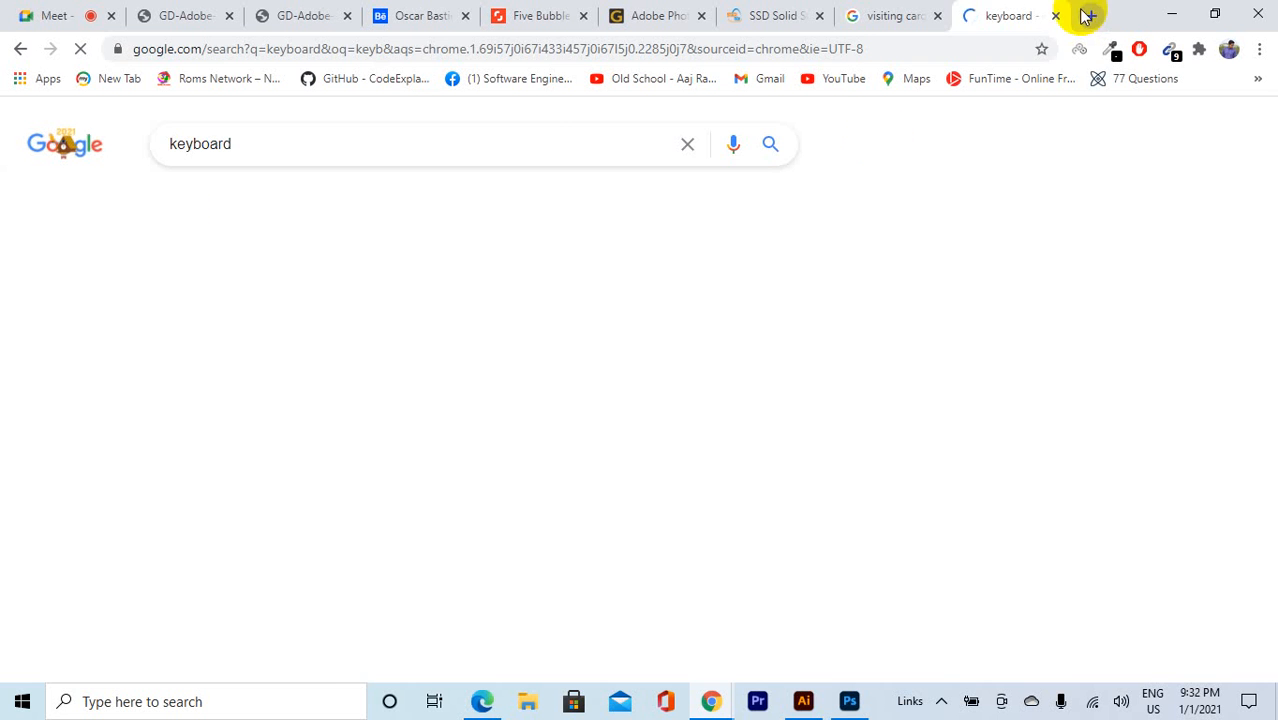
Step: Show the Computer Hope keyboard picture among the image results for "keyboard" and switch back to Photoshop
{"action": "left_click", "coordinate": [275, 207]}
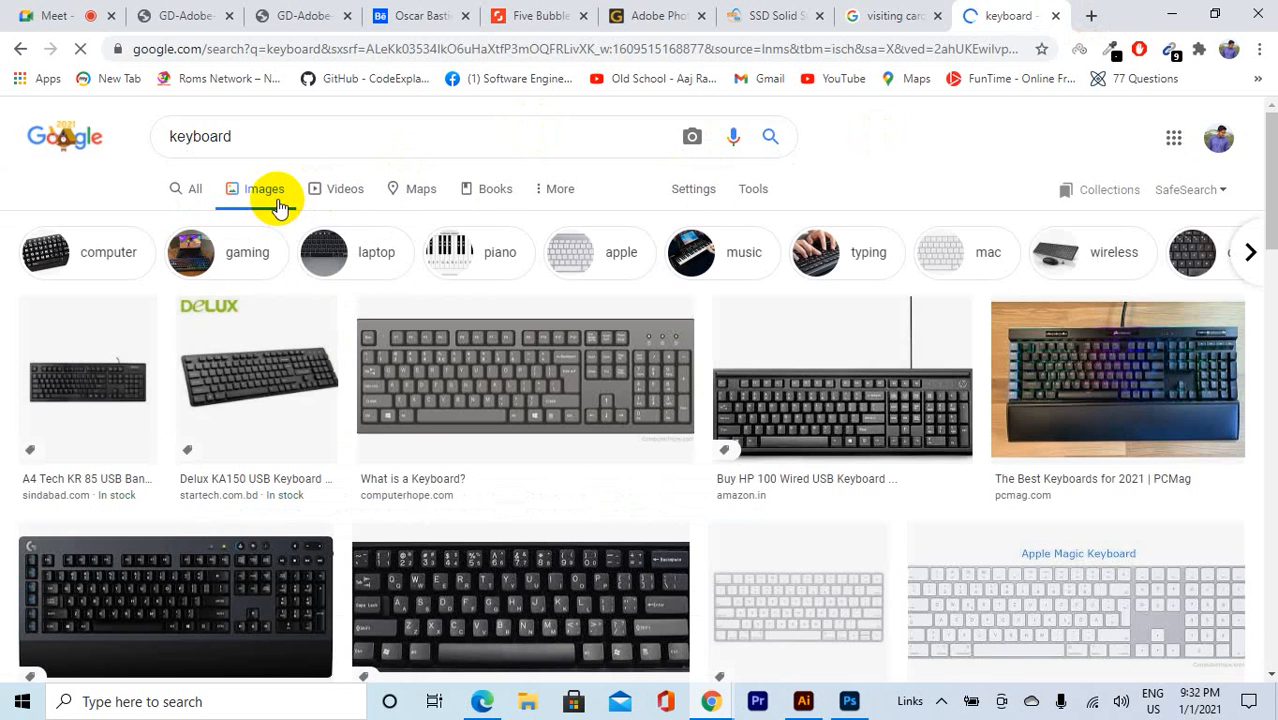
{"action": "left_click", "coordinate": [438, 394]}
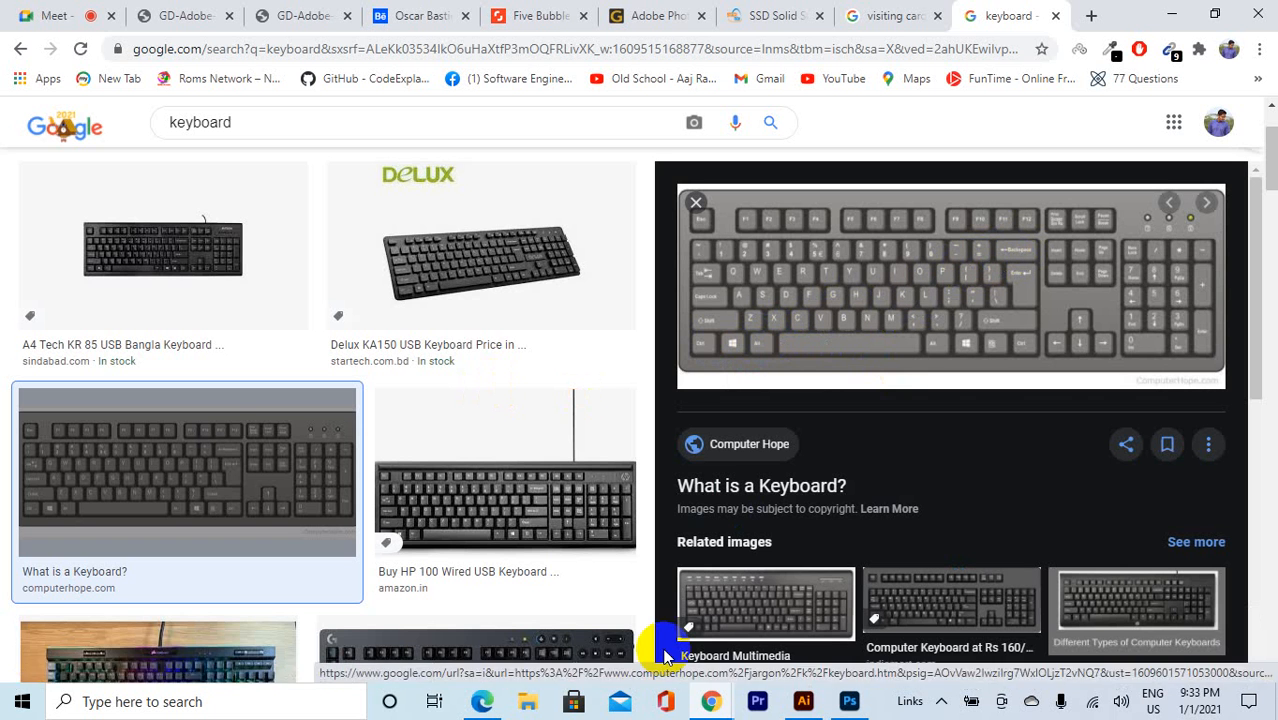
{"action": "left_click", "coordinate": [849, 701]}
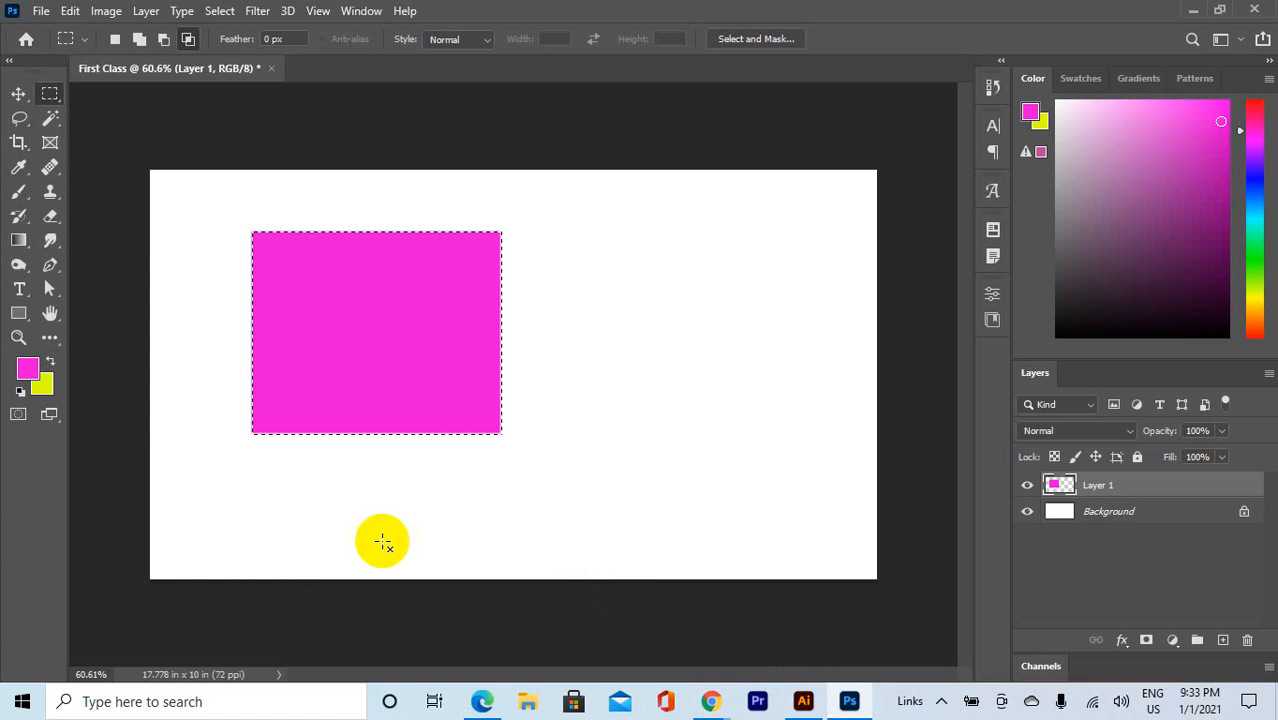
Step: Refill the rectangular selection with the magenta foreground color and set the marquee to New Selection mode
{"action": "left_click", "coordinate": [27, 369]}
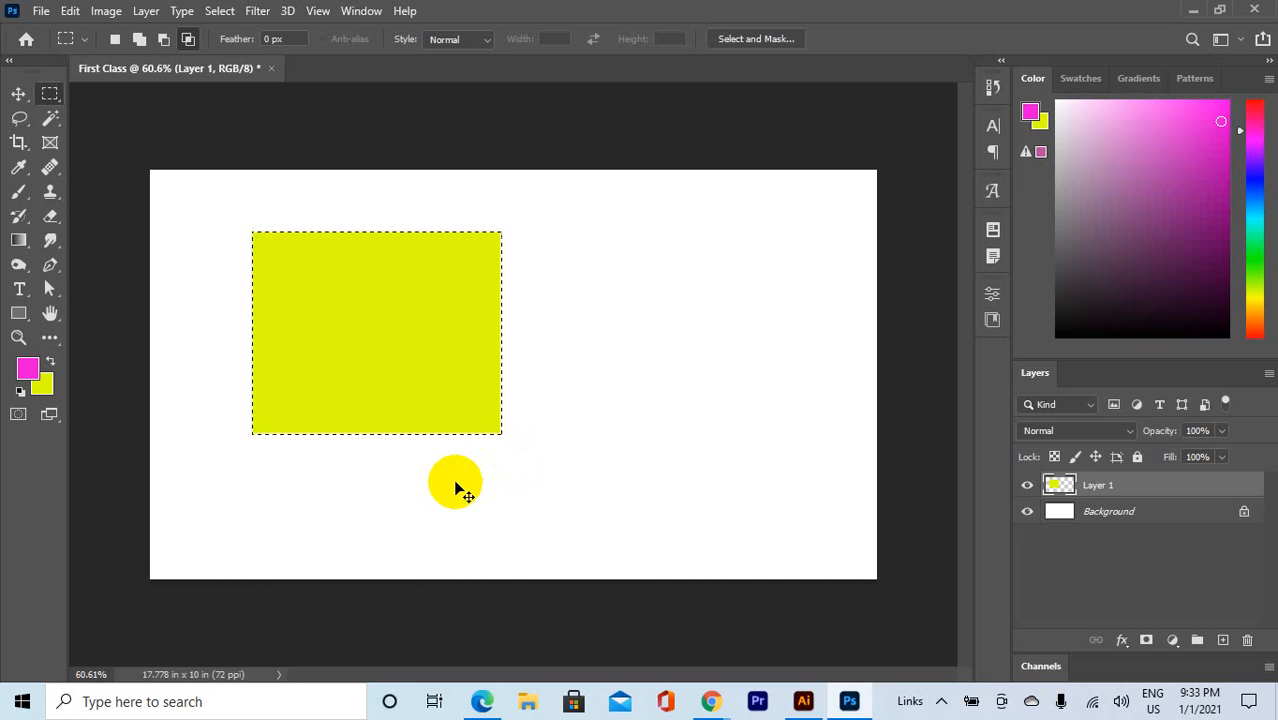
{"action": "key", "text": "alt+BackSpace"}
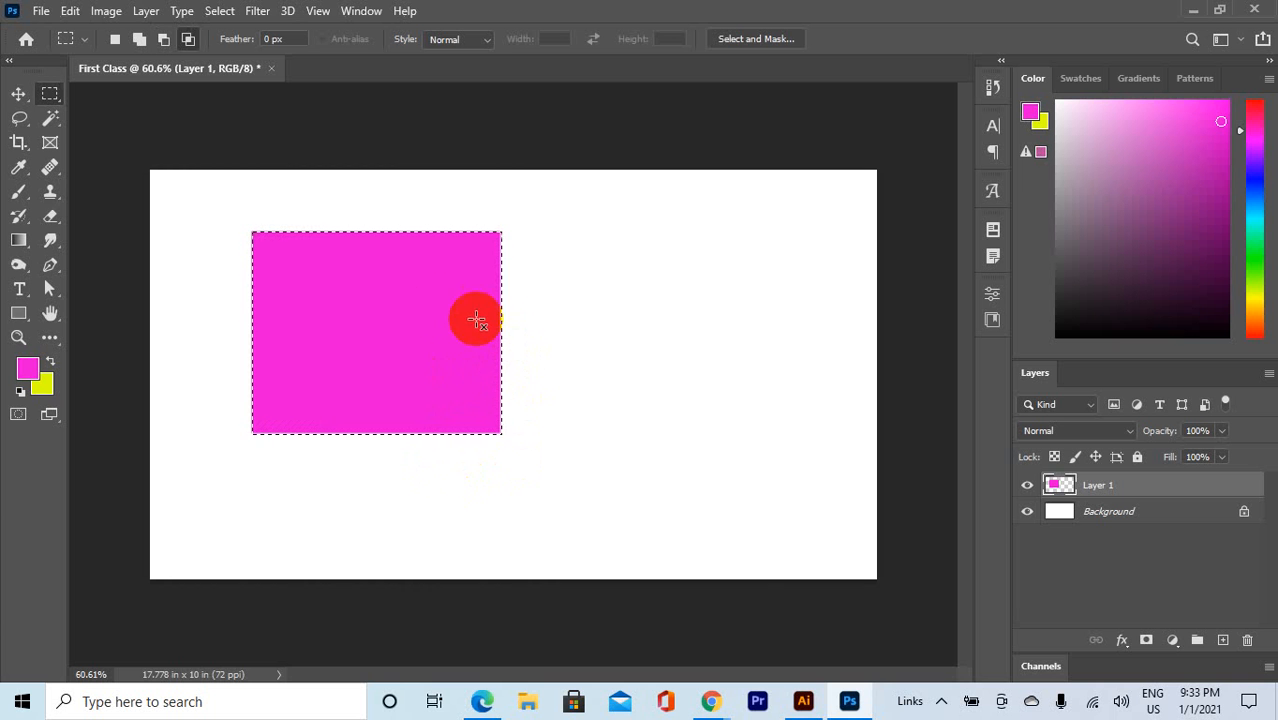
{"action": "left_click", "coordinate": [114, 38]}
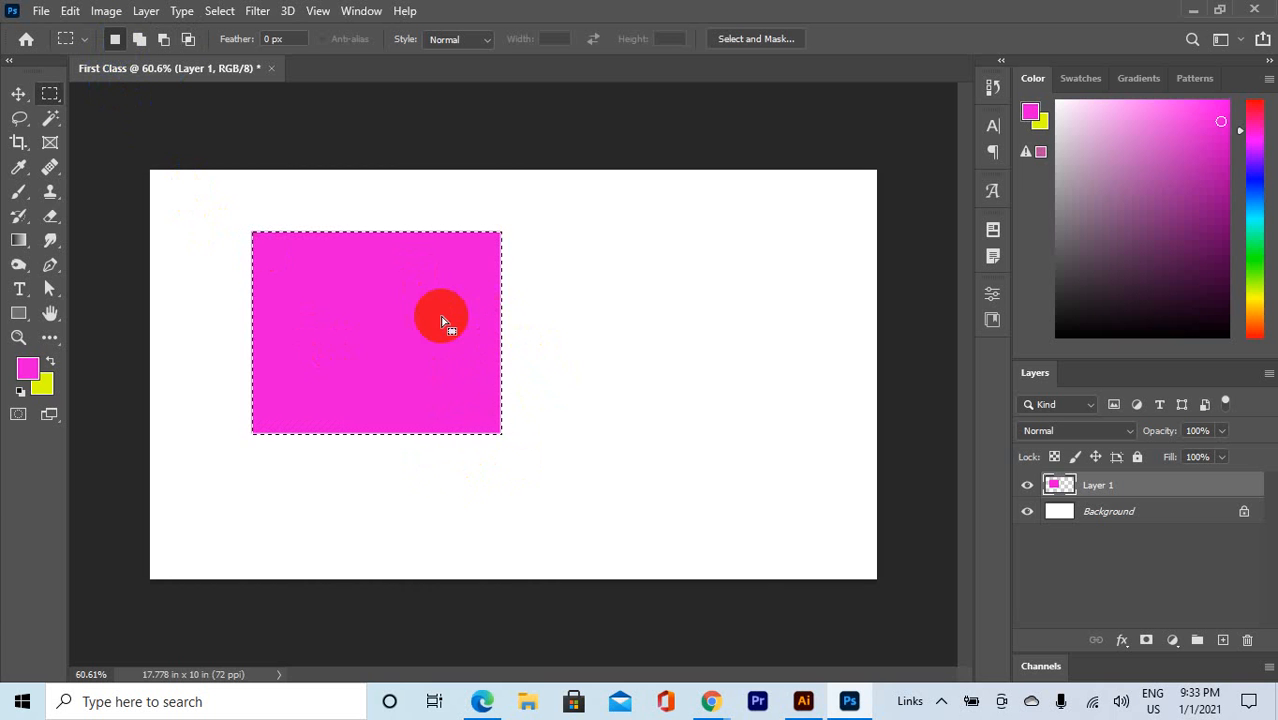
{"action": "left_click_drag", "start_coordinate": [442, 320], "coordinate": [528, 322]}
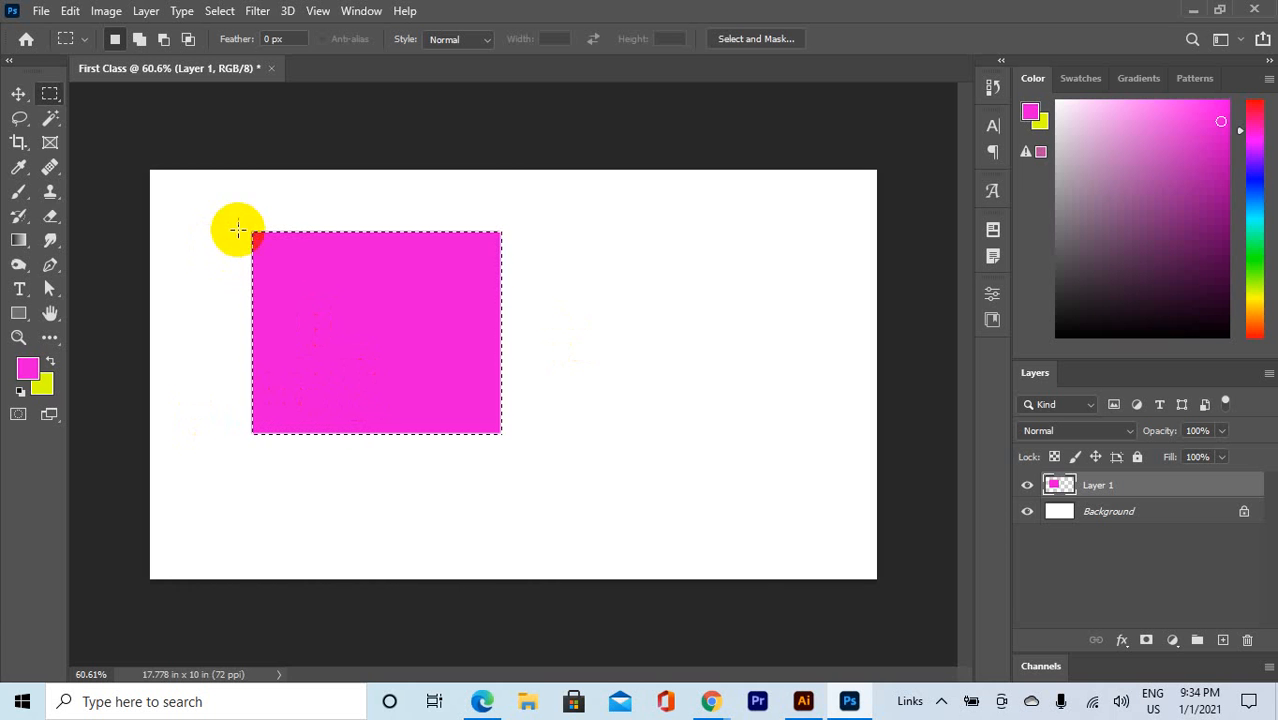
Step: Fill the rectangular selection with the yellow background color and refill it with the magenta foreground color
{"action": "key", "text": "ctrl+plus"}
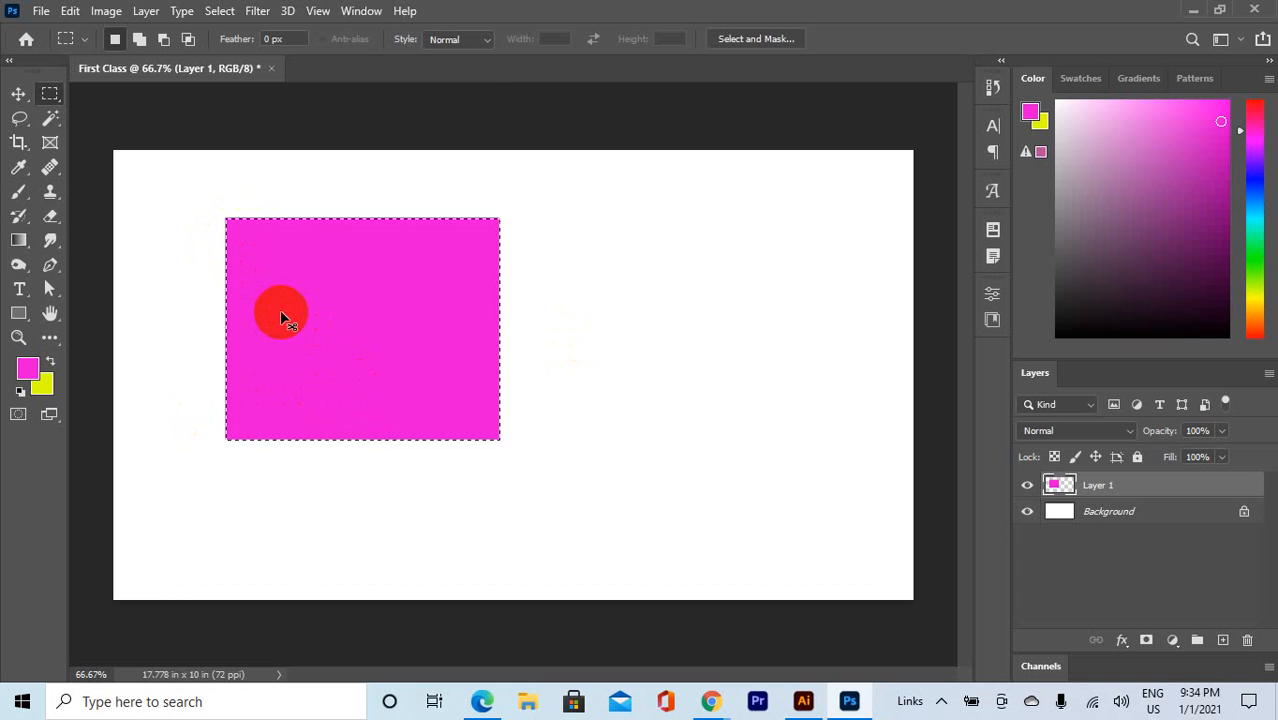
{"action": "key", "text": "ctrl+BackSpace"}
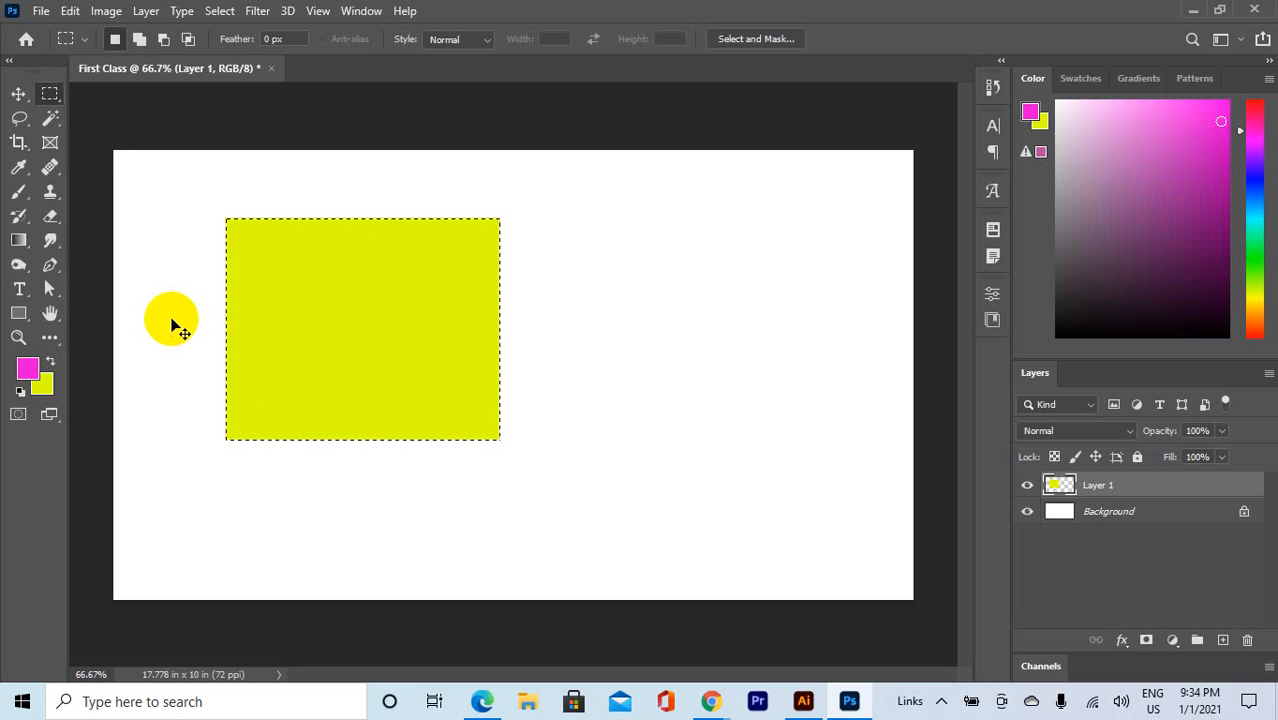
{"action": "key", "text": "alt+BackSpace"}
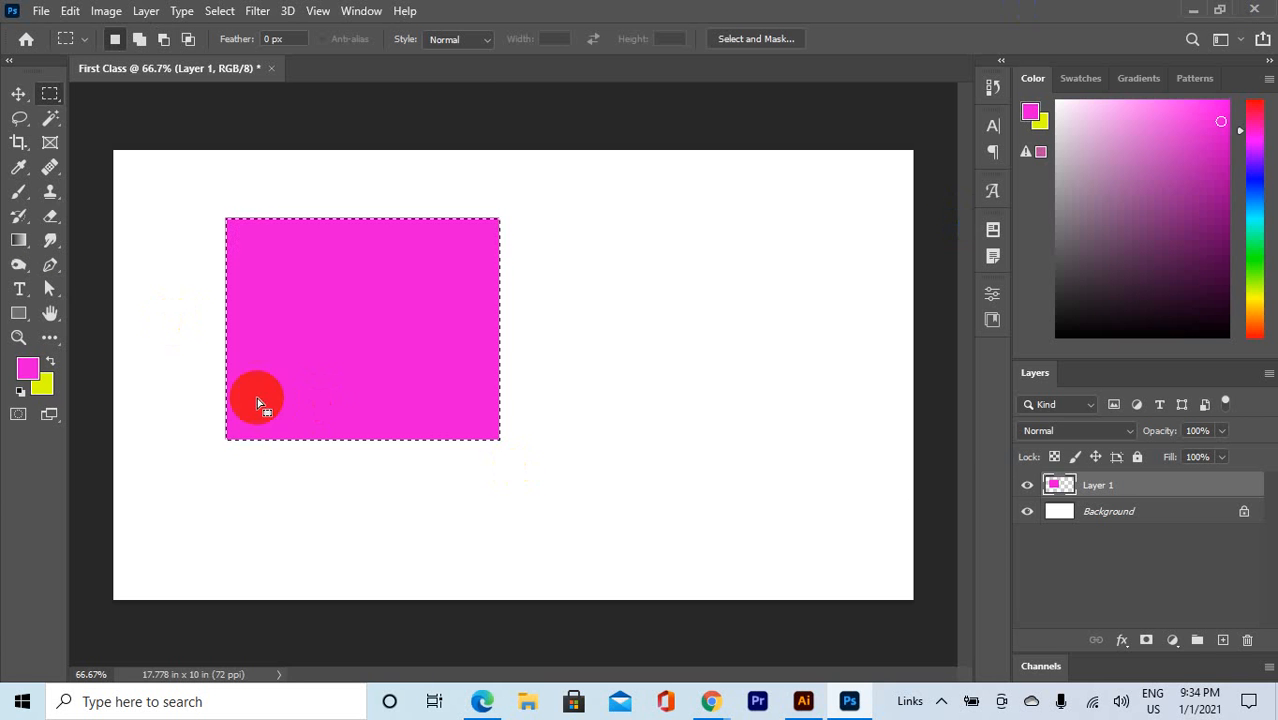
Step: Set the foreground color to black, #000000, and fill the rectangular selection with it
{"action": "left_click", "coordinate": [24, 372]}
{"action": "left_click", "coordinate": [728, 371]}
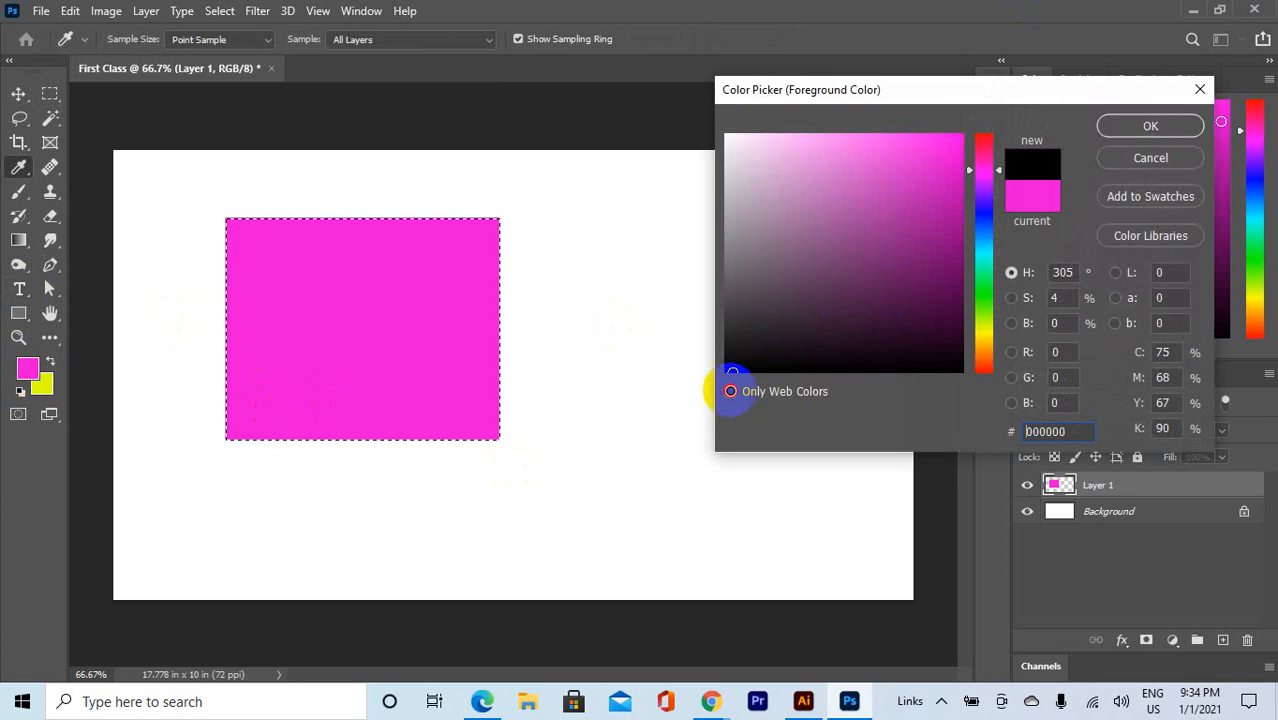
{"action": "left_click", "coordinate": [1175, 130]}
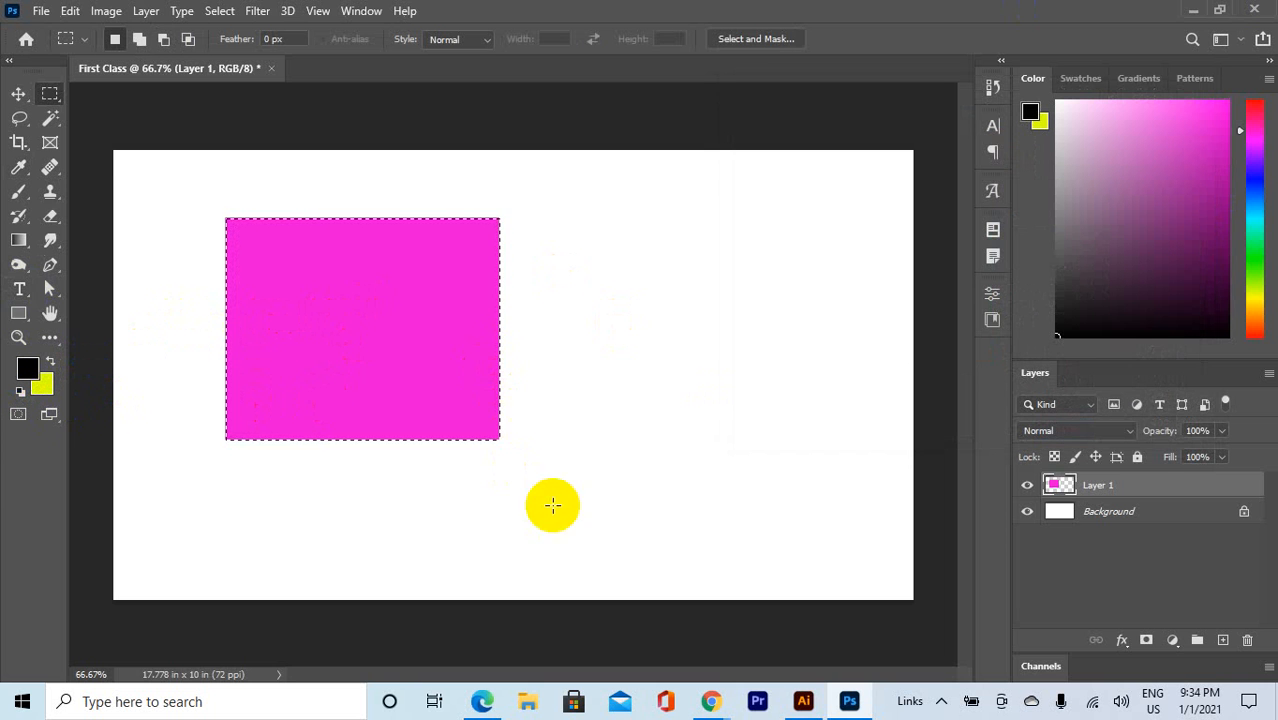
{"action": "mouse_move", "coordinate": [728, 700]}
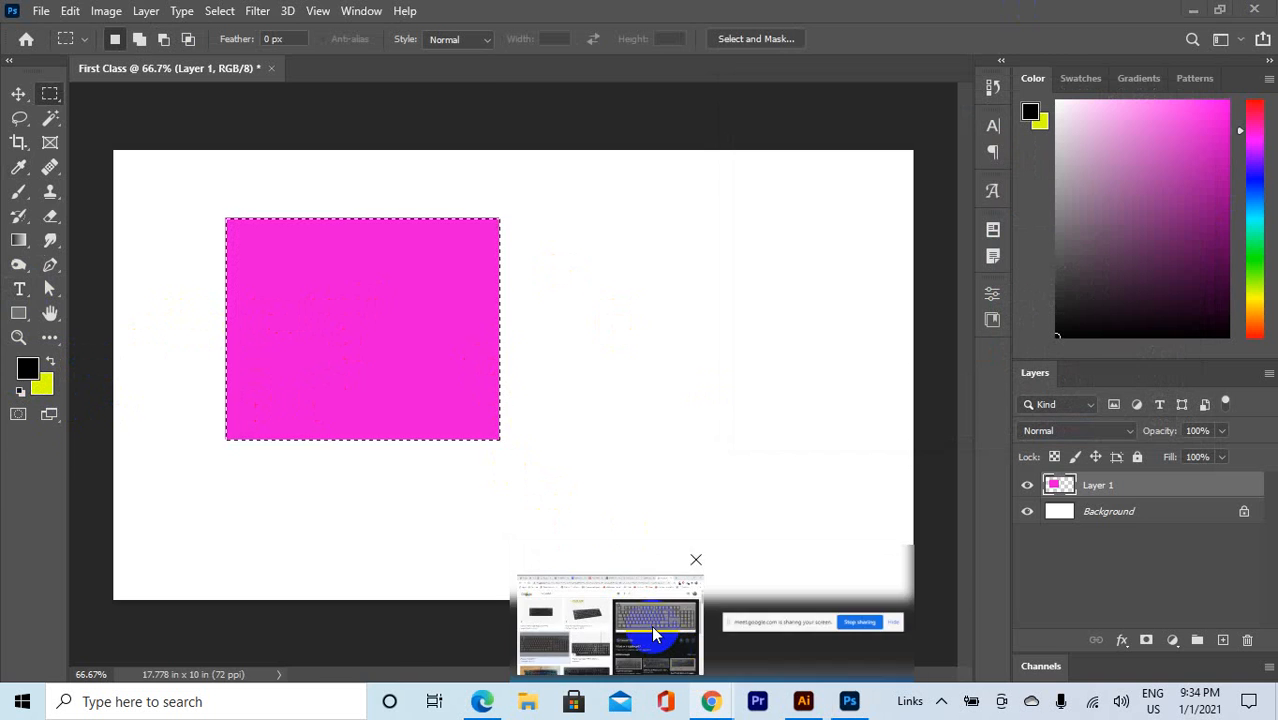
{"action": "left_click", "coordinate": [655, 640]}
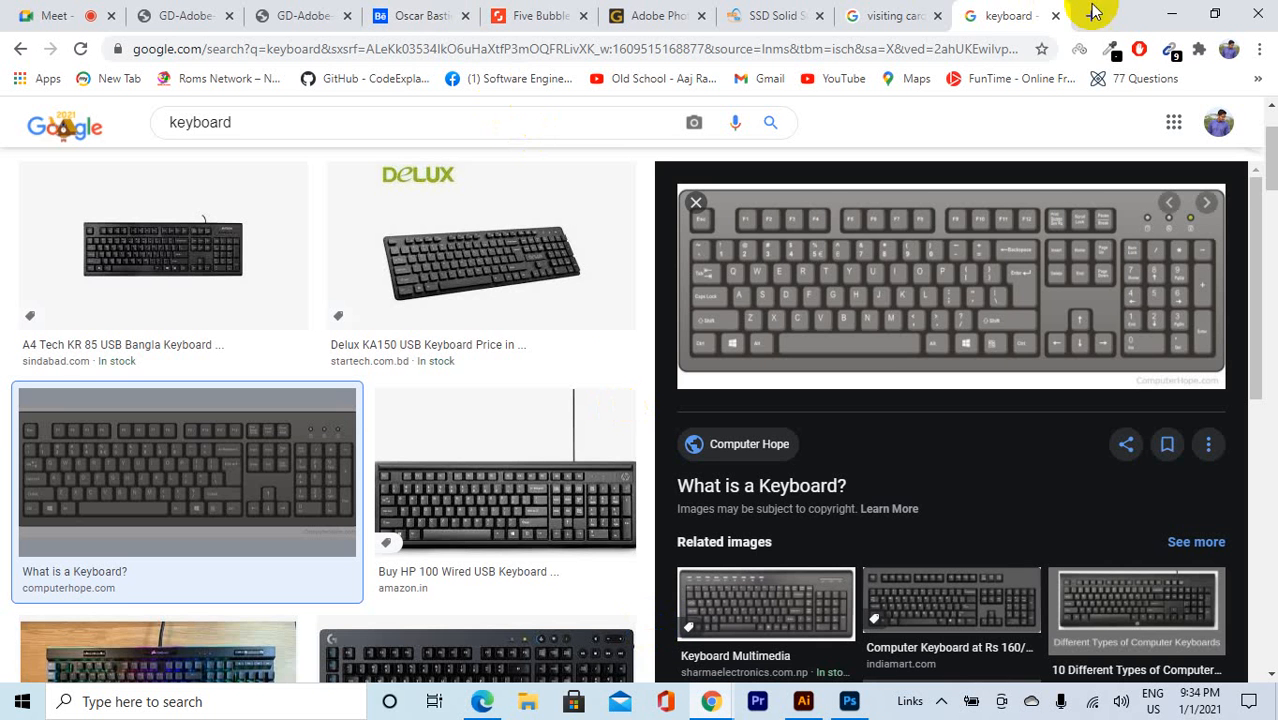
{"action": "left_click", "coordinate": [1170, 14]}
{"action": "key", "text": "alt+BackSpace"}
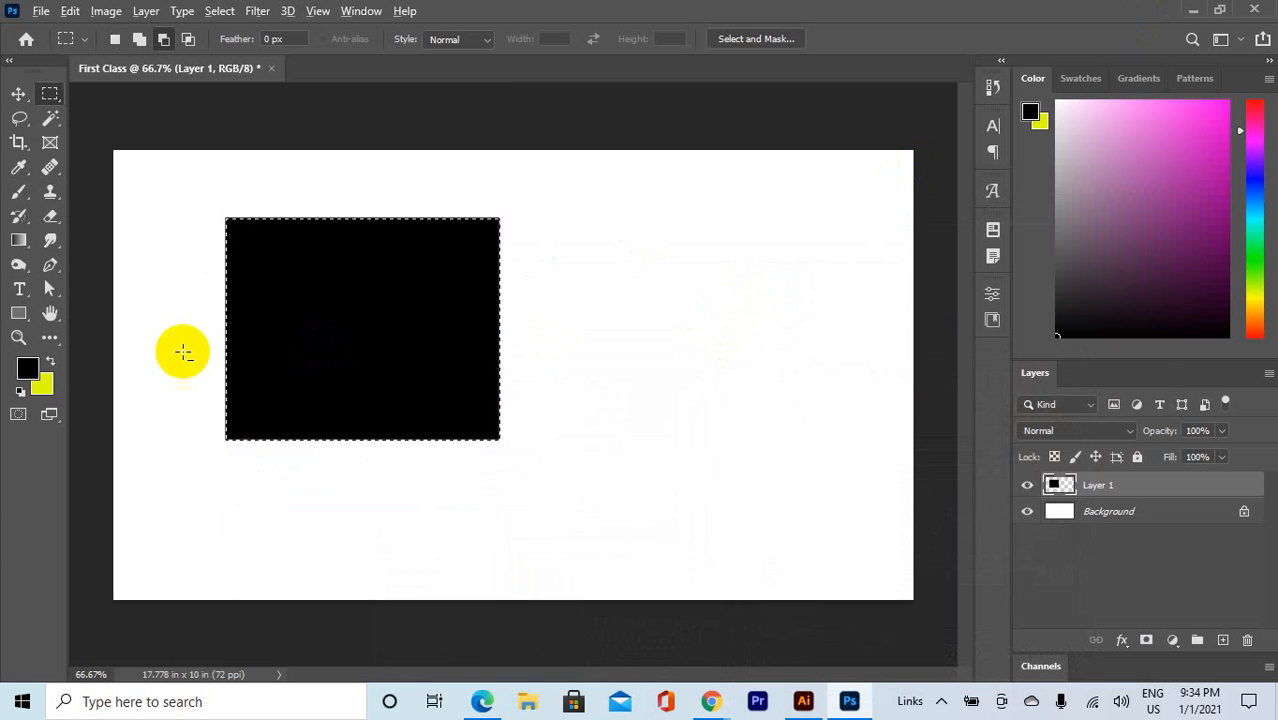
Step: Inspect the edges of the selection around the black rectangle and deselect it
{"action": "scroll", "coordinate": [462, 243], "scroll_direction": "up", "scroll_amount": 6}
{"action": "scroll", "coordinate": [507, 208], "scroll_direction": "up", "scroll_amount": 1}
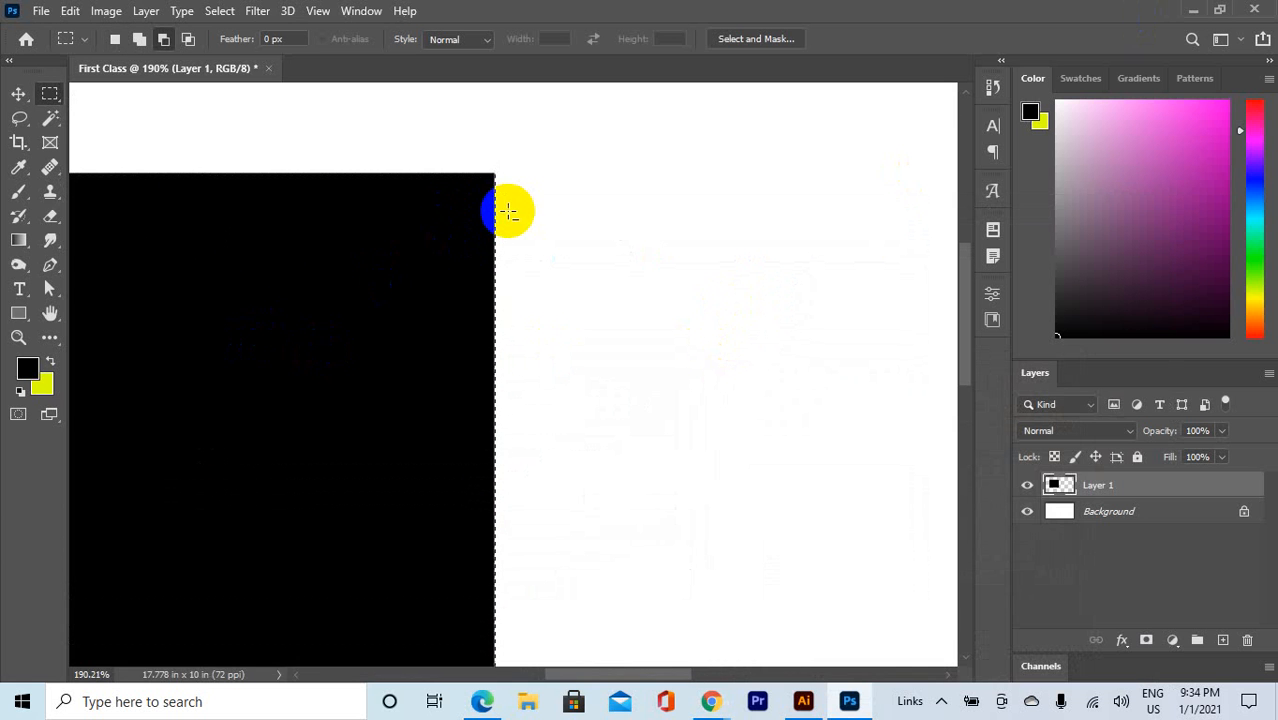
{"action": "scroll", "coordinate": [499, 190], "scroll_direction": "down", "scroll_amount": 3}
{"action": "scroll", "coordinate": [497, 202], "scroll_direction": "down", "scroll_amount": 2}
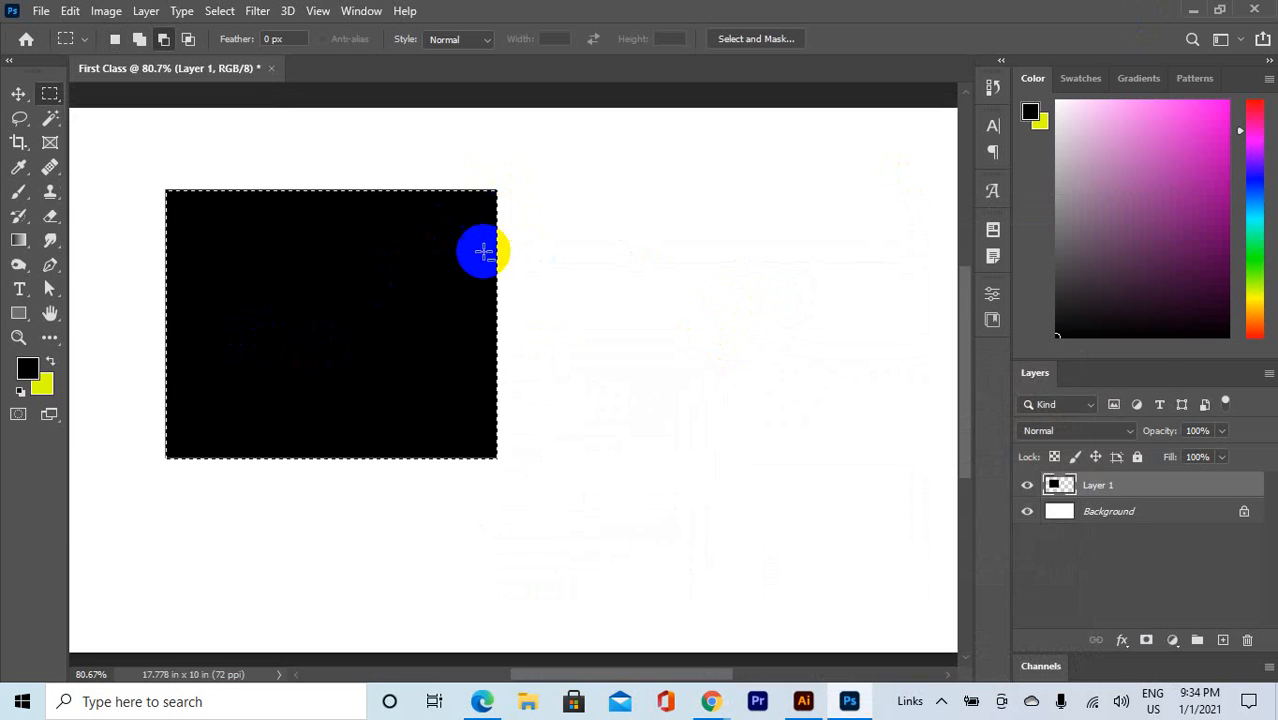
{"action": "scroll", "coordinate": [137, 377], "scroll_direction": "up", "scroll_amount": 3}
{"action": "scroll", "coordinate": [140, 378], "scroll_direction": "up", "scroll_amount": 5}
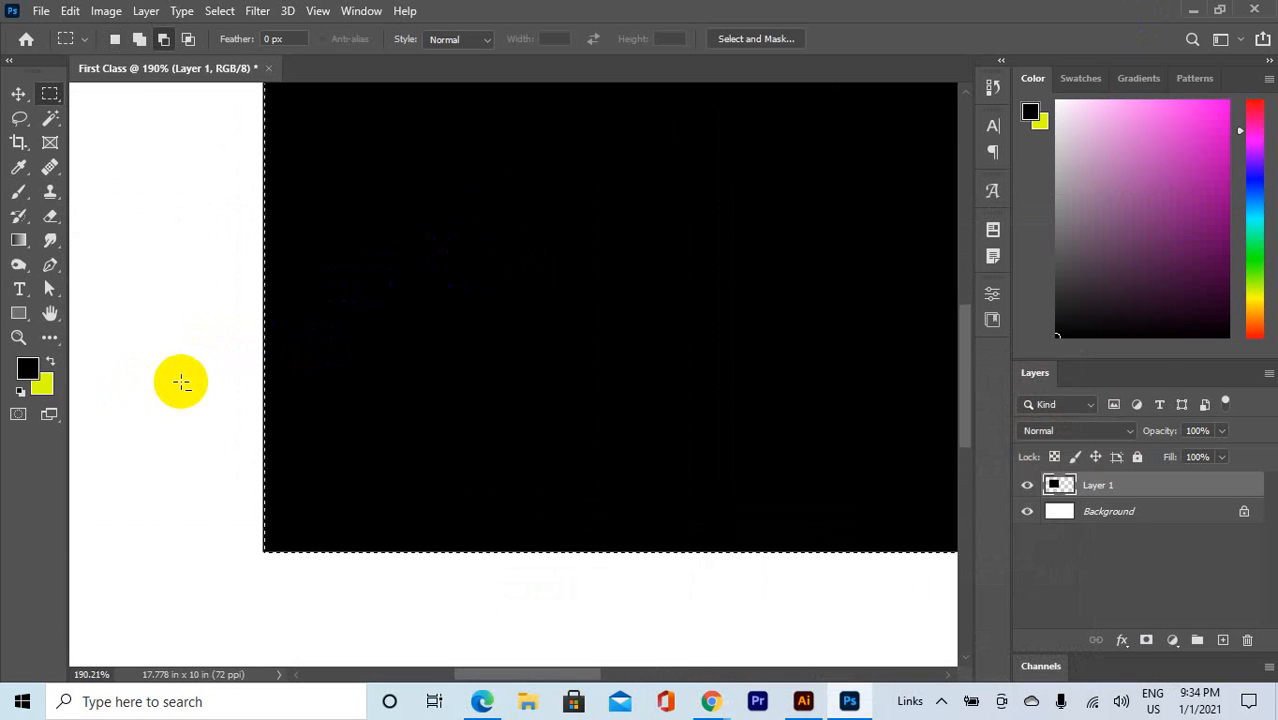
{"action": "scroll", "coordinate": [258, 412], "scroll_direction": "down", "scroll_amount": 7}
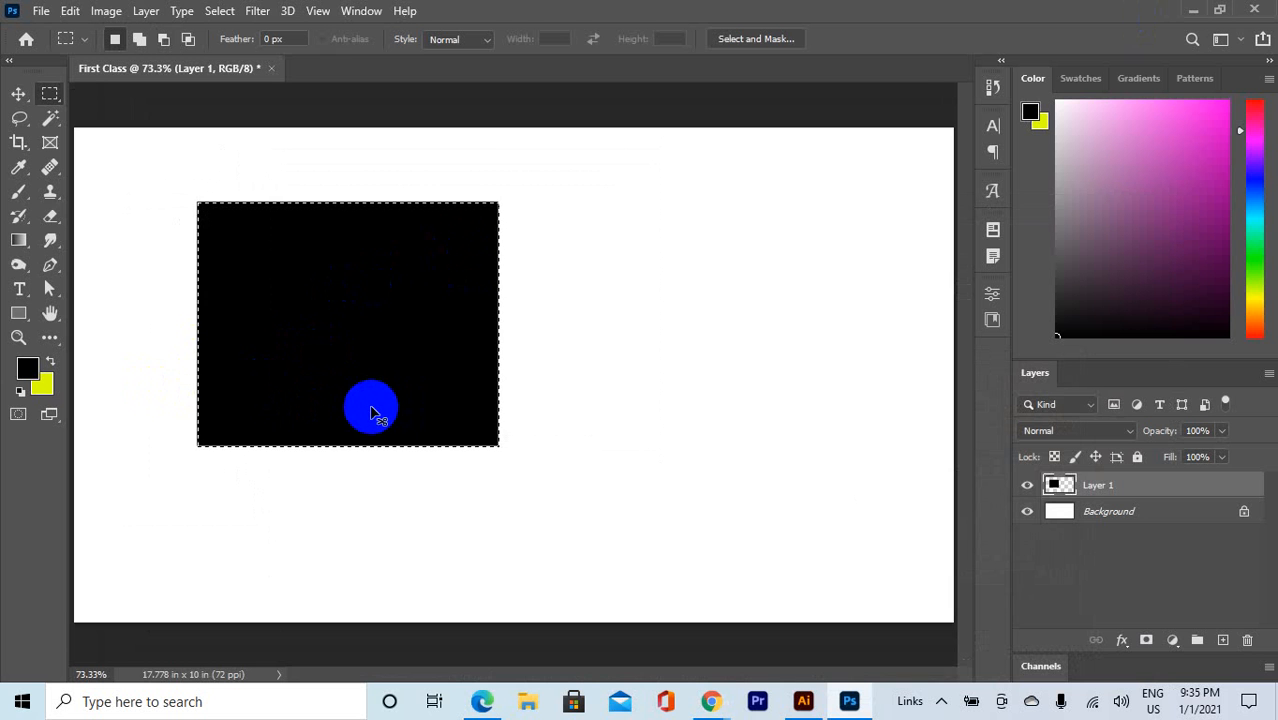
{"action": "key", "text": "ctrl+d"}
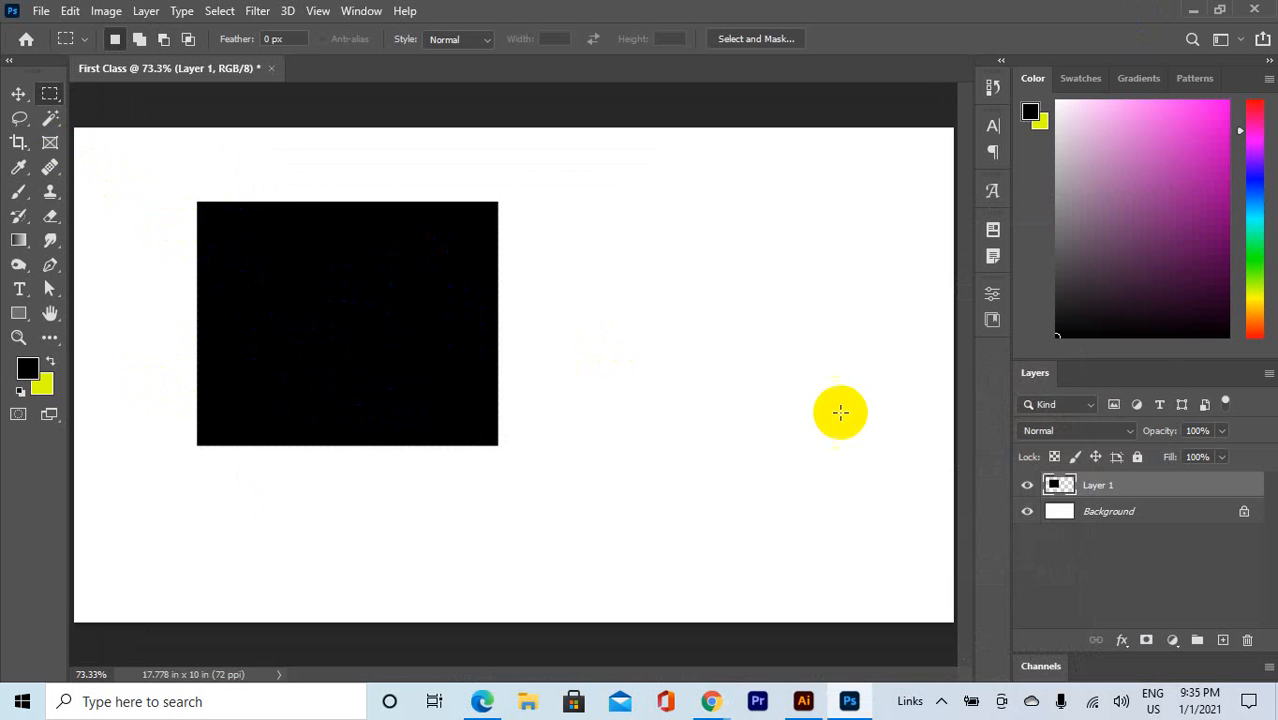
Step: Scale the black rectangle down to about 71% and place it near the canvas's upper-left corner
{"action": "left_click", "coordinate": [17, 95]}
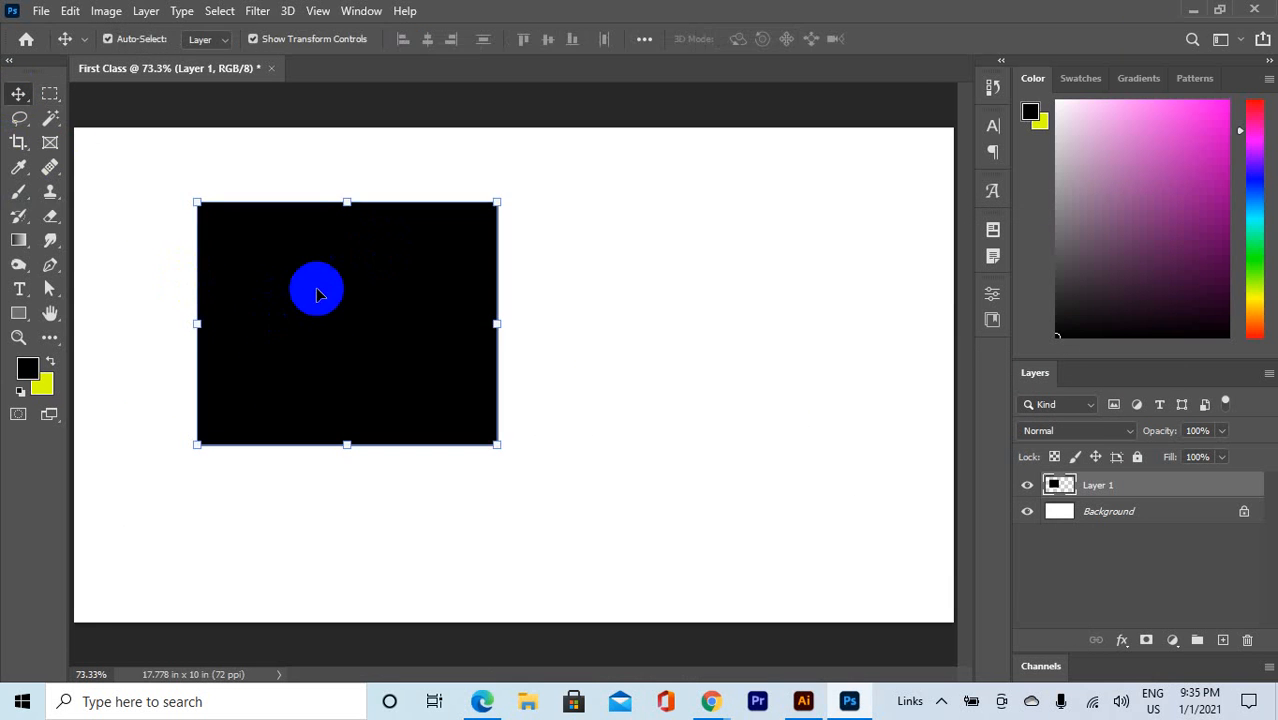
{"action": "left_click_drag", "start_coordinate": [314, 285], "coordinate": [372, 316]}
{"action": "scroll", "coordinate": [453, 309], "scroll_direction": "down", "scroll_amount": 3}
{"action": "scroll", "coordinate": [504, 387], "scroll_direction": "up", "scroll_amount": 2}
{"action": "left_click_drag", "start_coordinate": [506, 442], "coordinate": [425, 378]}
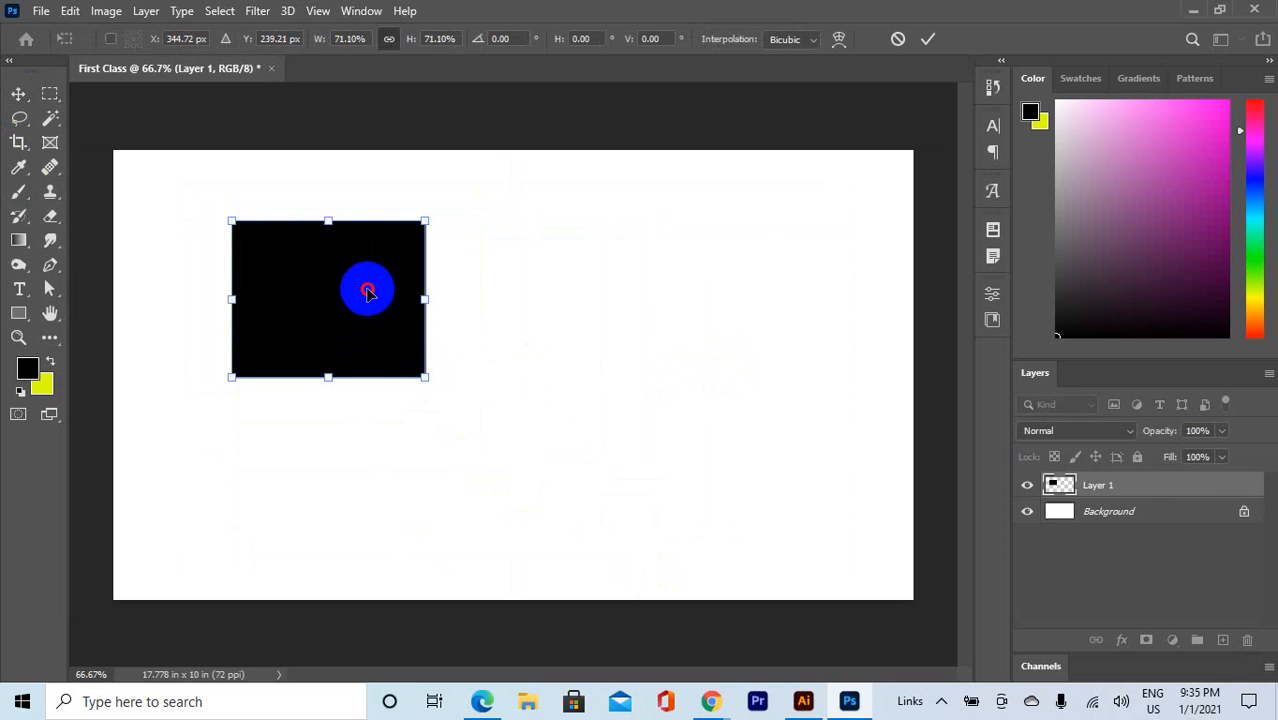
{"action": "left_click", "coordinate": [926, 39]}
{"action": "left_click_drag", "start_coordinate": [367, 303], "coordinate": [293, 274]}
Step: Make a wide rectangular selection beside the black rectangle on Layer 1, fill it with black, and deselect it
{"action": "right_click", "coordinate": [52, 93]}
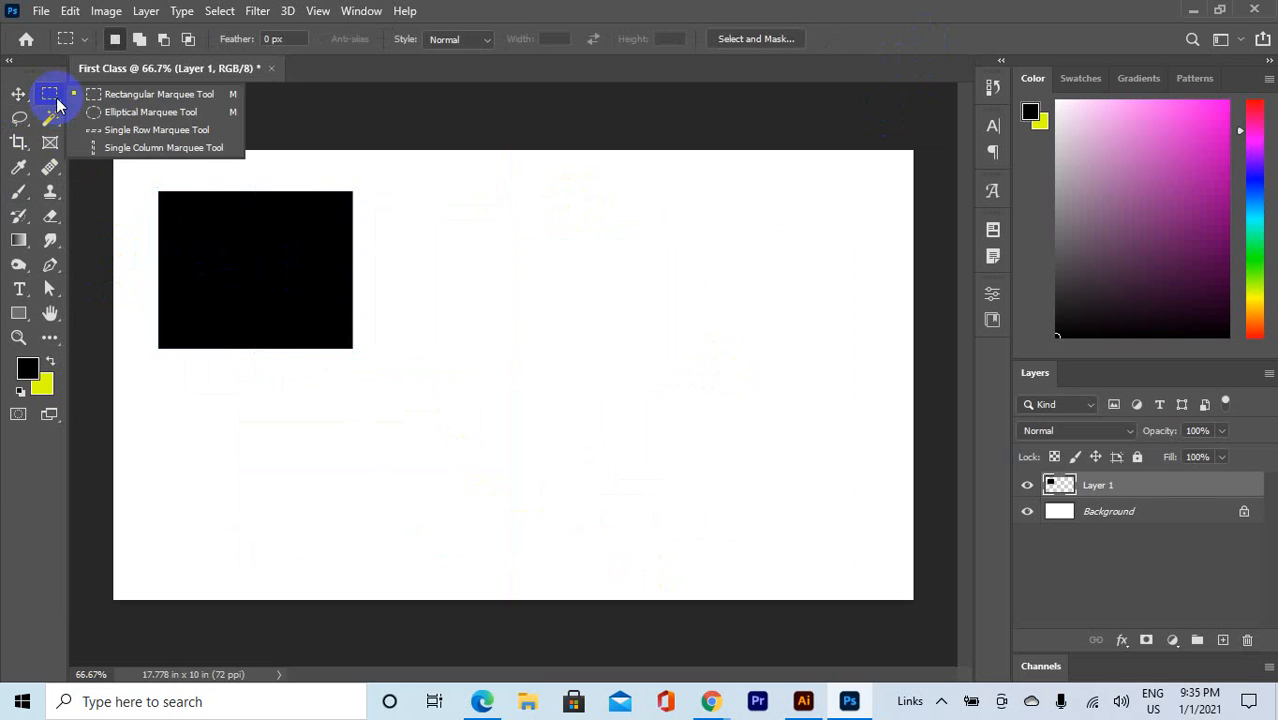
{"action": "left_click", "coordinate": [106, 94]}
{"action": "left_click_drag", "start_coordinate": [443, 260], "coordinate": [856, 340]}
{"action": "key", "text": "alt+BackSpace"}
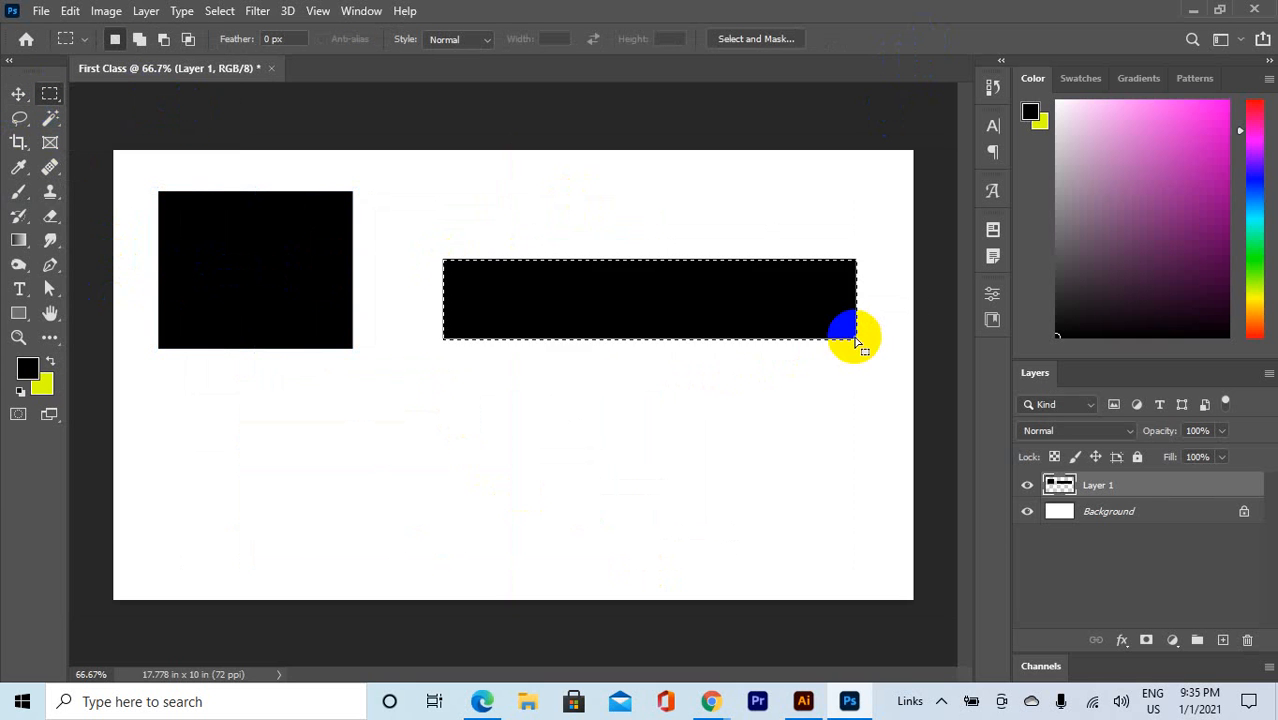
{"action": "left_click", "coordinate": [302, 163]}
Step: Try moving the wide black bar with the Move tool, and undo the moves of Layer 1
{"action": "left_click", "coordinate": [18, 94]}
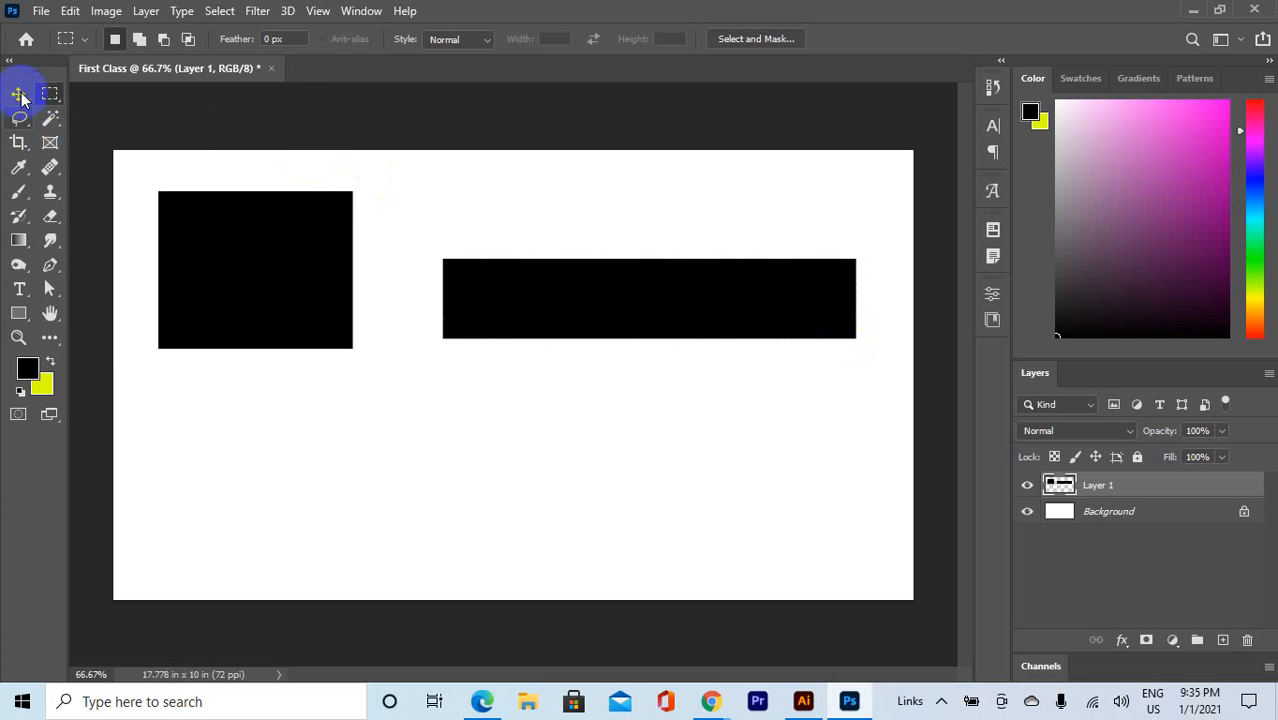
{"action": "left_click_drag", "start_coordinate": [713, 271], "coordinate": [666, 336]}
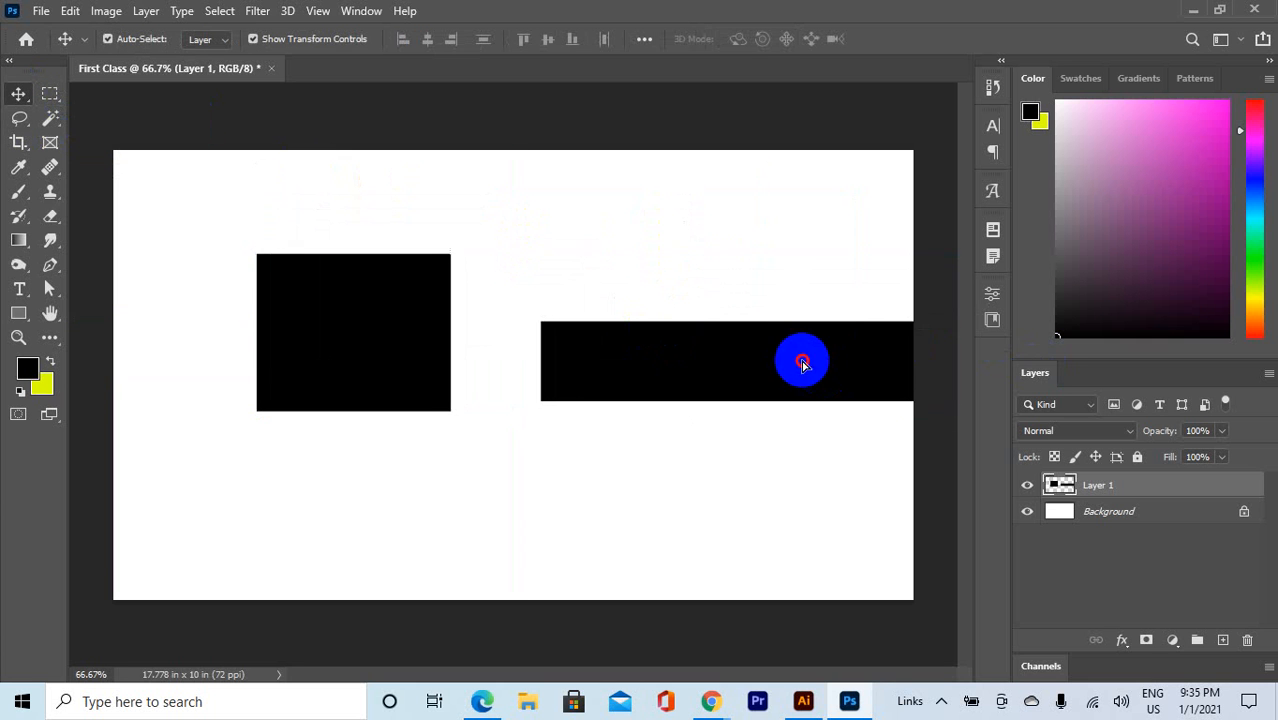
{"action": "left_click_drag", "start_coordinate": [802, 360], "coordinate": [692, 318]}
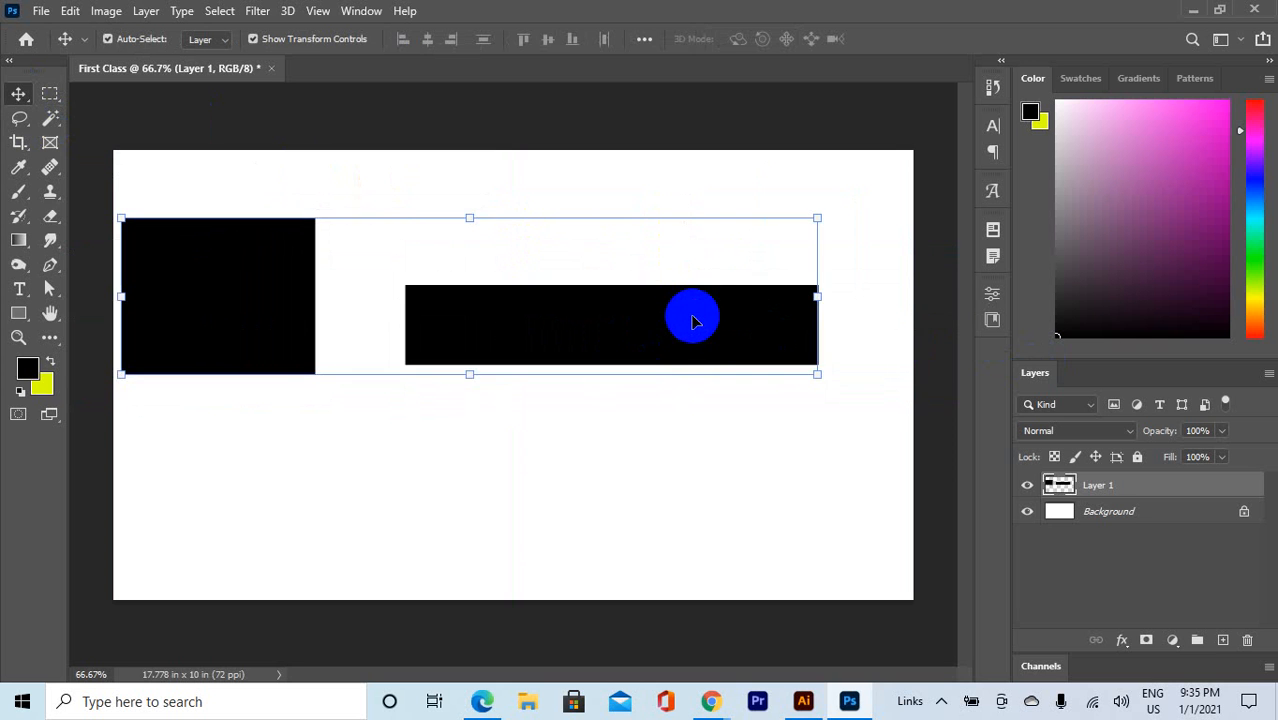
{"action": "key", "text": "ctrl+z"}
{"action": "key", "text": "ctrl+z"}
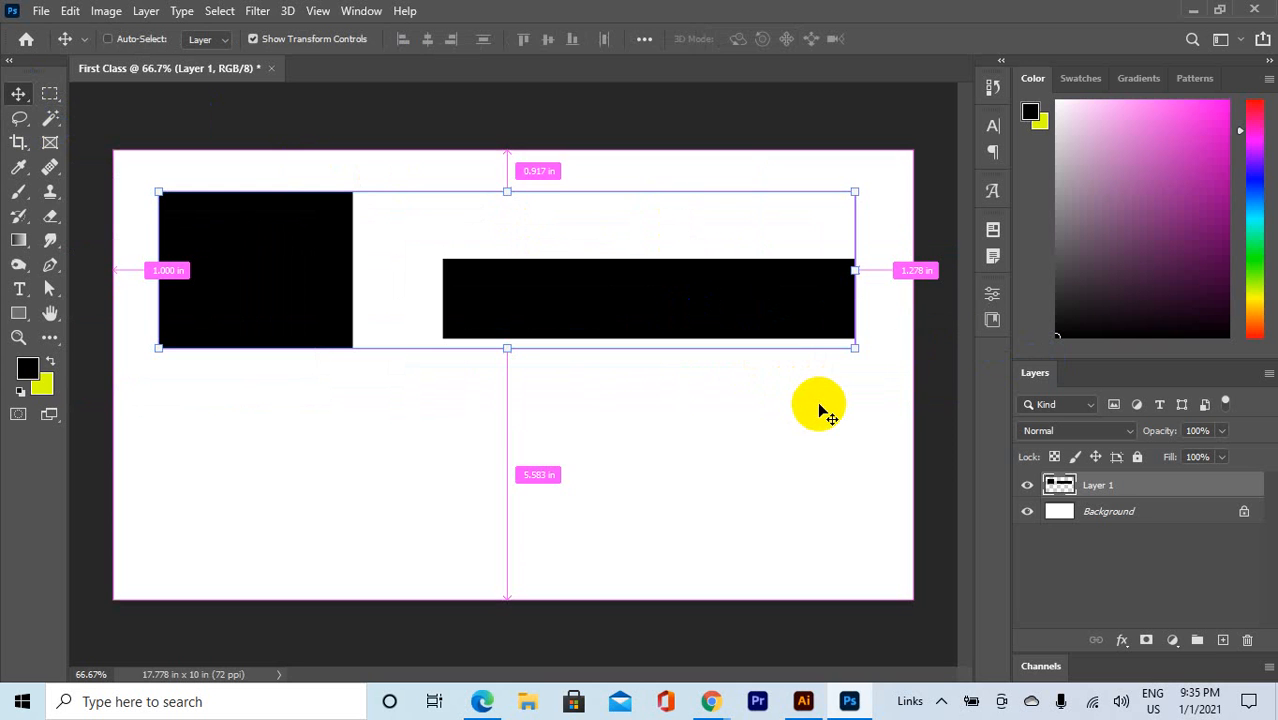
Step: Restore the selection around the wide black bar and delete the bar from Layer 1
{"action": "key", "text": "z"}
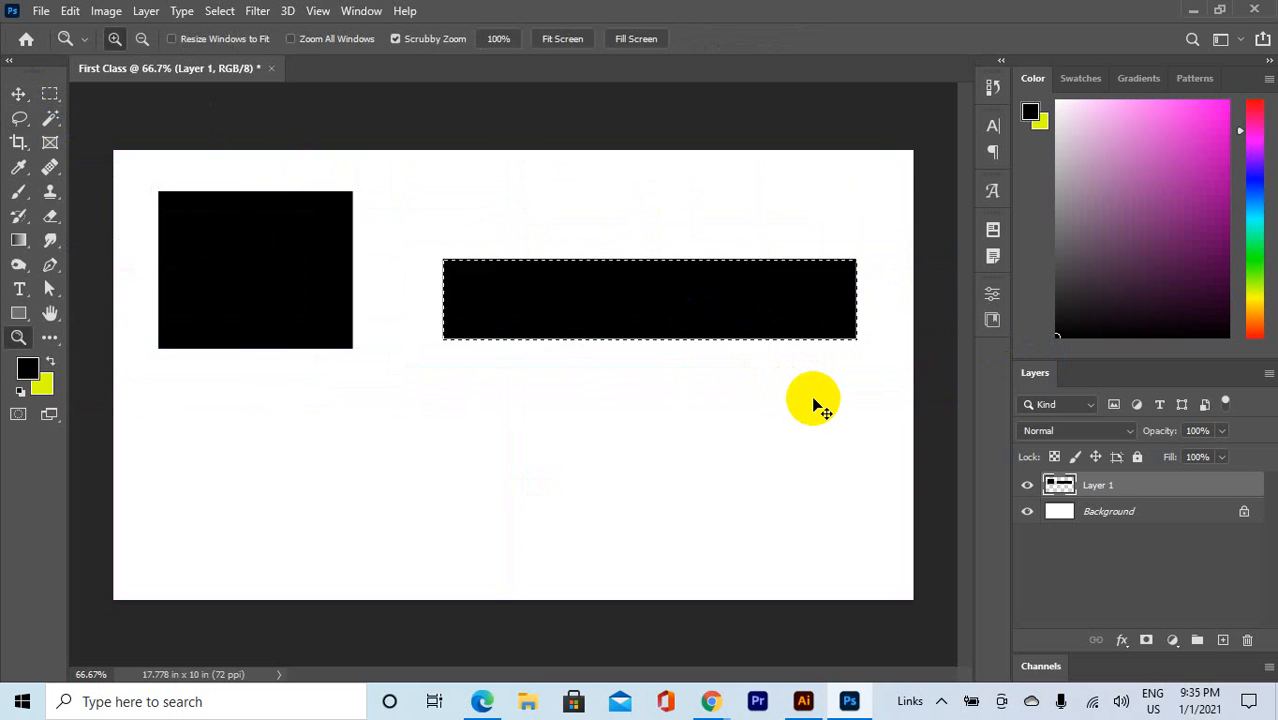
{"action": "key", "text": "Delete"}
{"action": "key", "text": "ctrl+d"}
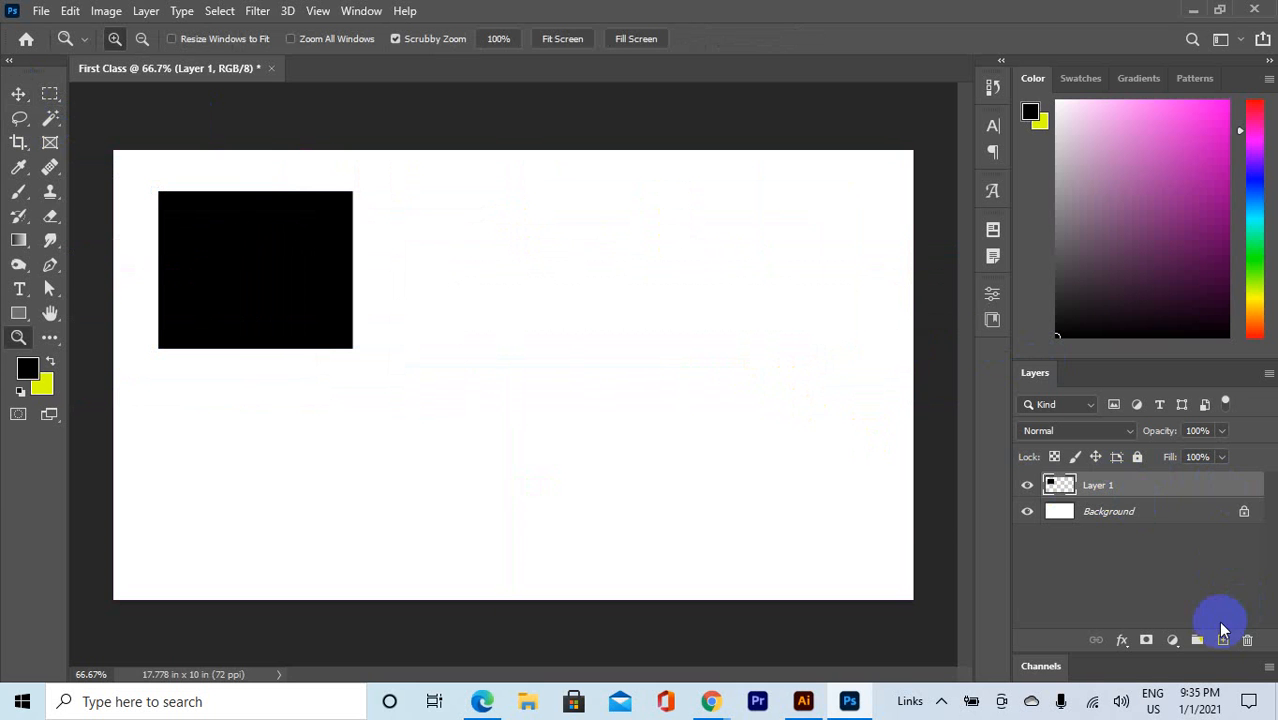
Step: Make a wide elliptical marquee selection to the right of the black rectangle and fill it with the yellow background color
{"action": "left_click", "coordinate": [40, 95]}
{"action": "left_click", "coordinate": [19, 93]}
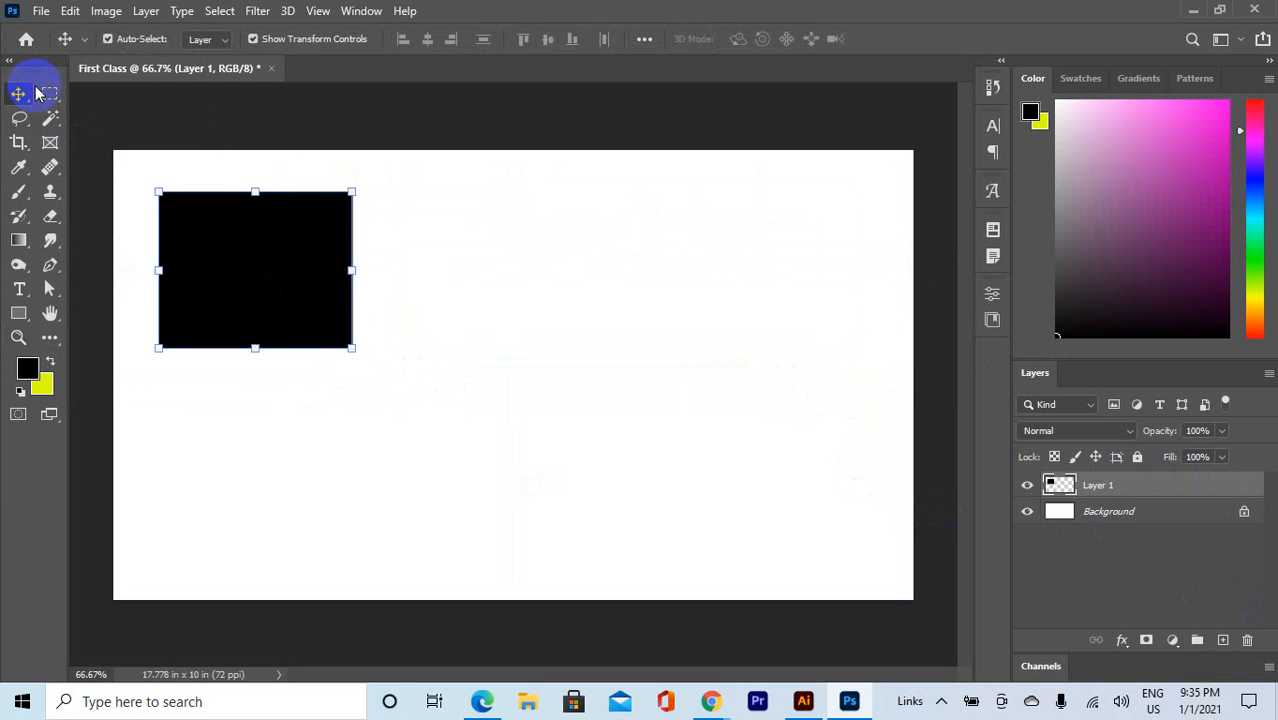
{"action": "right_click", "coordinate": [44, 94]}
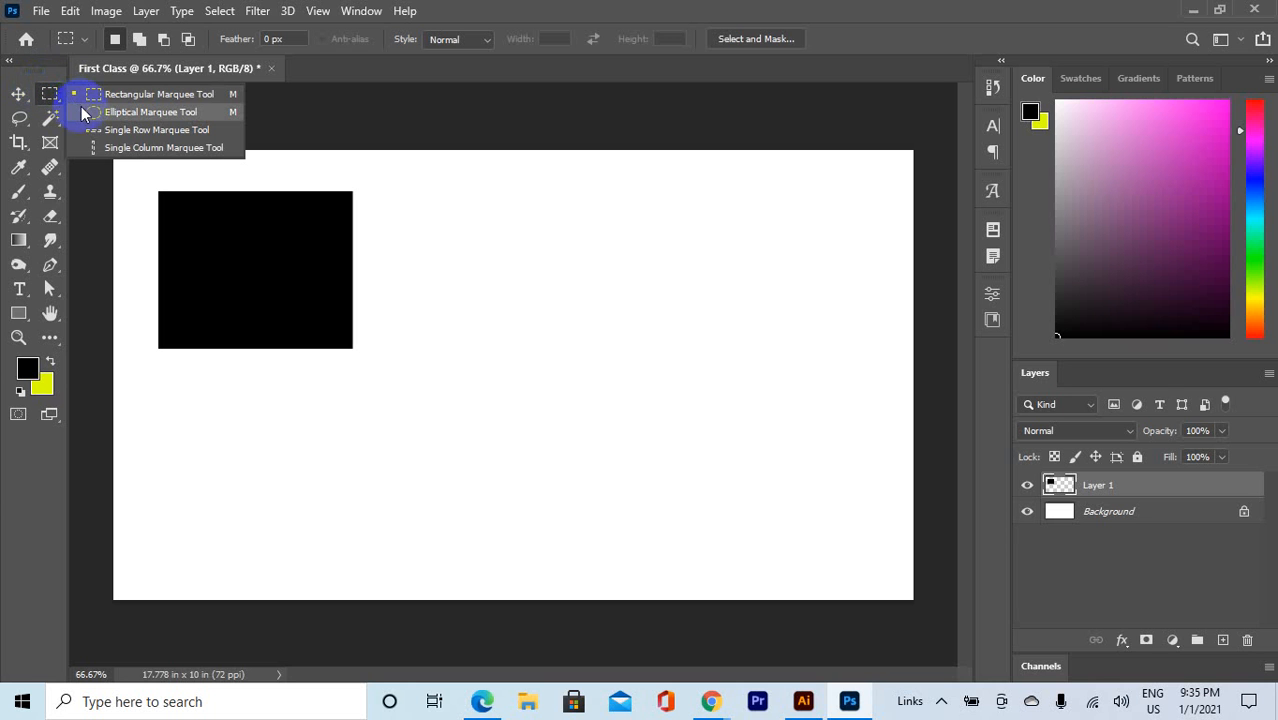
{"action": "left_click", "coordinate": [136, 115]}
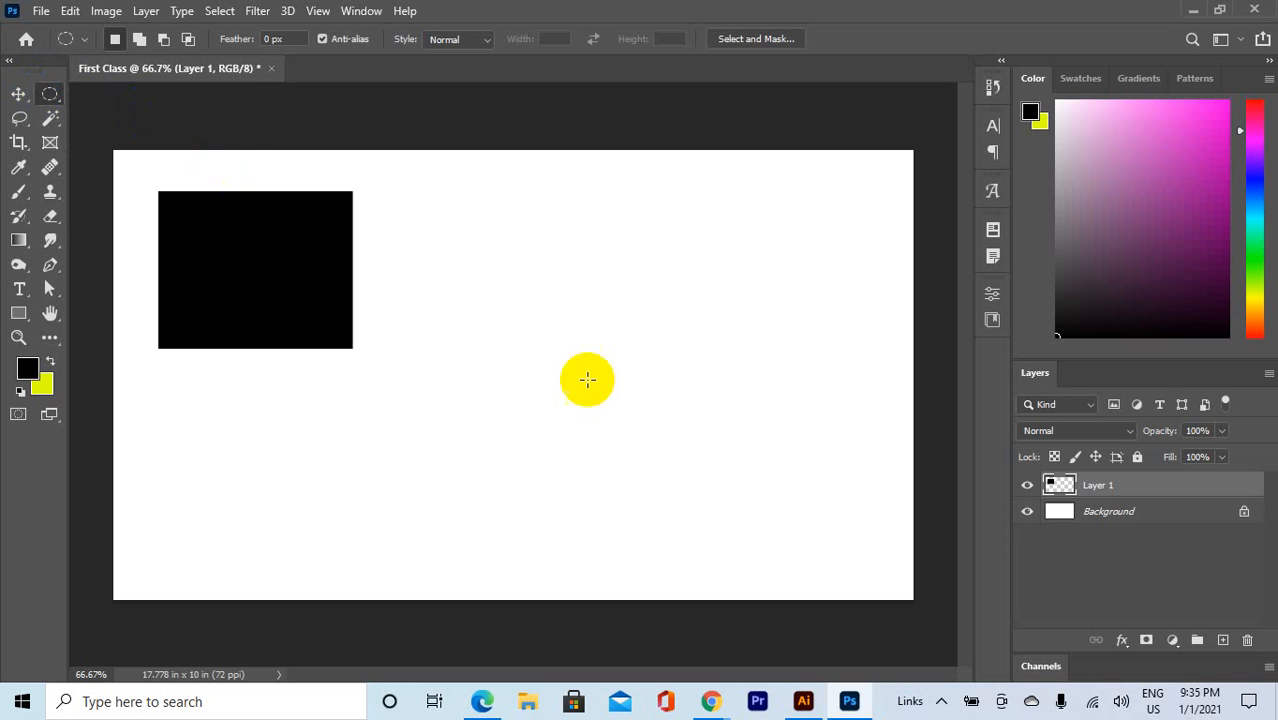
{"action": "left_click_drag", "start_coordinate": [502, 262], "coordinate": [791, 428]}
{"action": "left_click", "coordinate": [791, 428]}
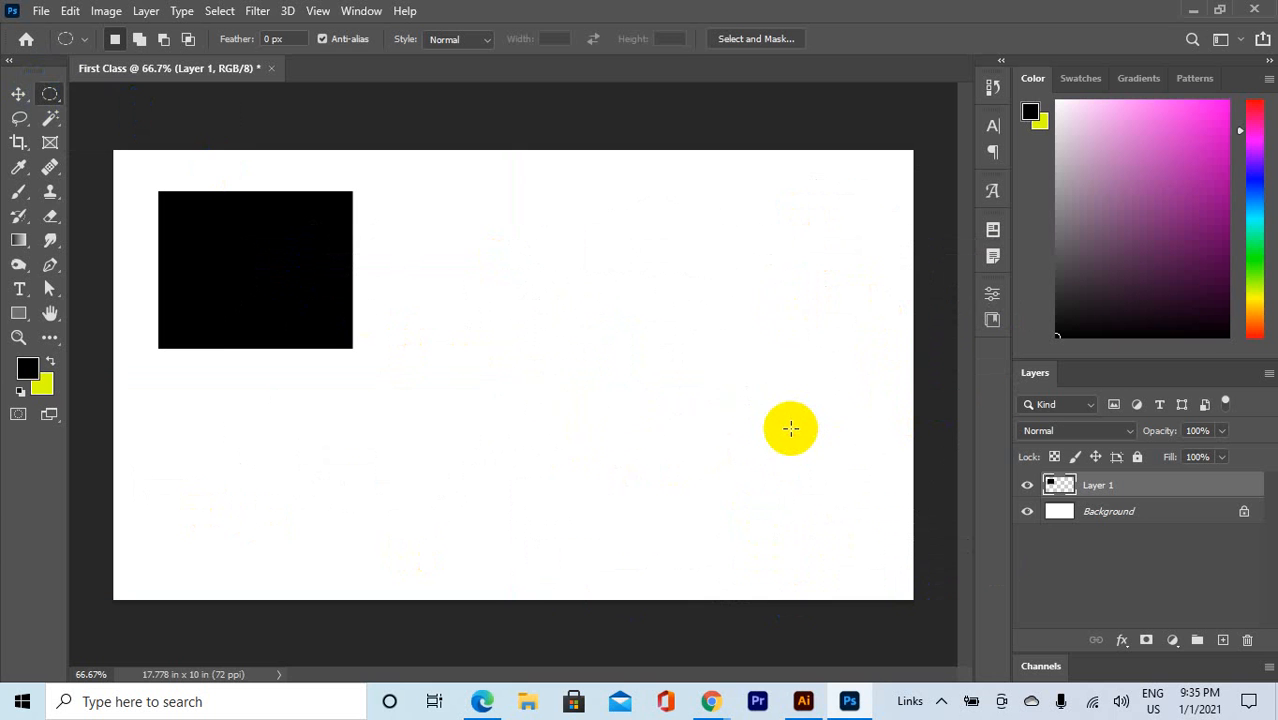
{"action": "key", "text": "ctrl+BackSpace"}
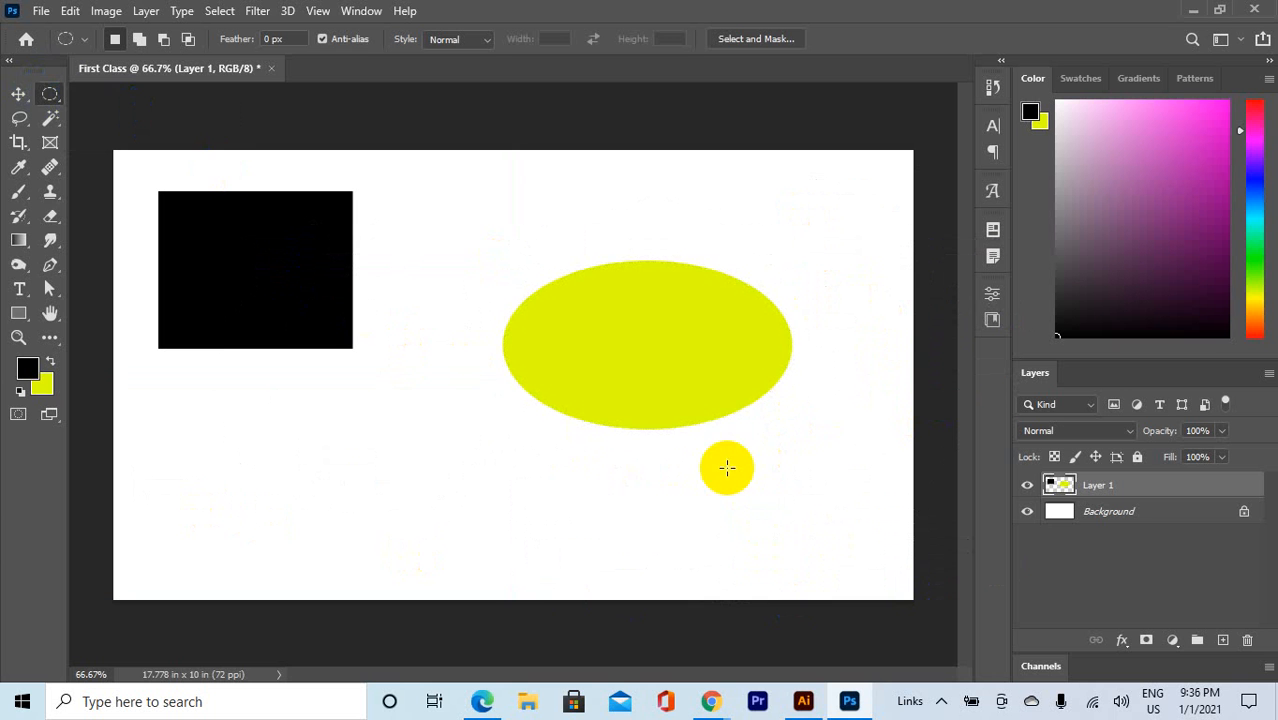
Step: Make a circular selection below the black rectangle and fill it with the black foreground color
{"action": "left_click", "coordinate": [576, 328]}
{"action": "left_click_drag", "start_coordinate": [324, 405], "coordinate": [662, 522]}
{"action": "key", "text": "alt+BackSpace"}
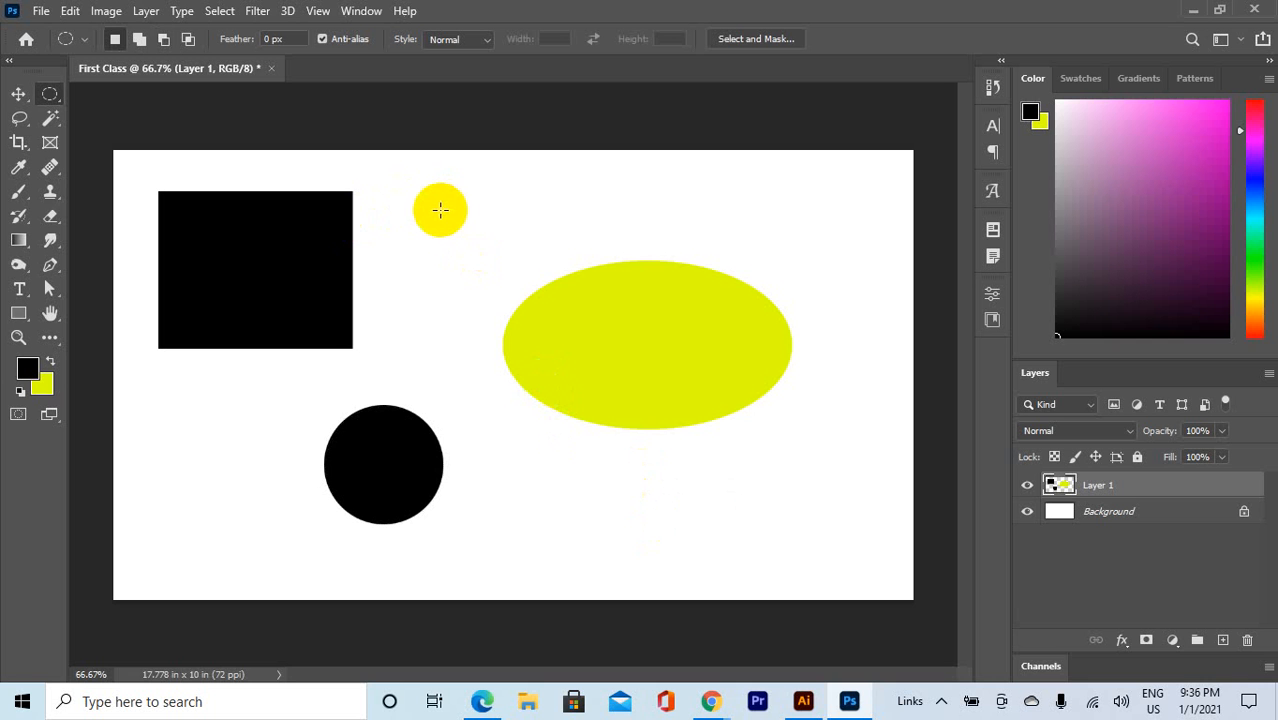
{"action": "left_click_drag", "start_coordinate": [440, 210], "coordinate": [813, 491]}
{"action": "left_click", "coordinate": [819, 499]}
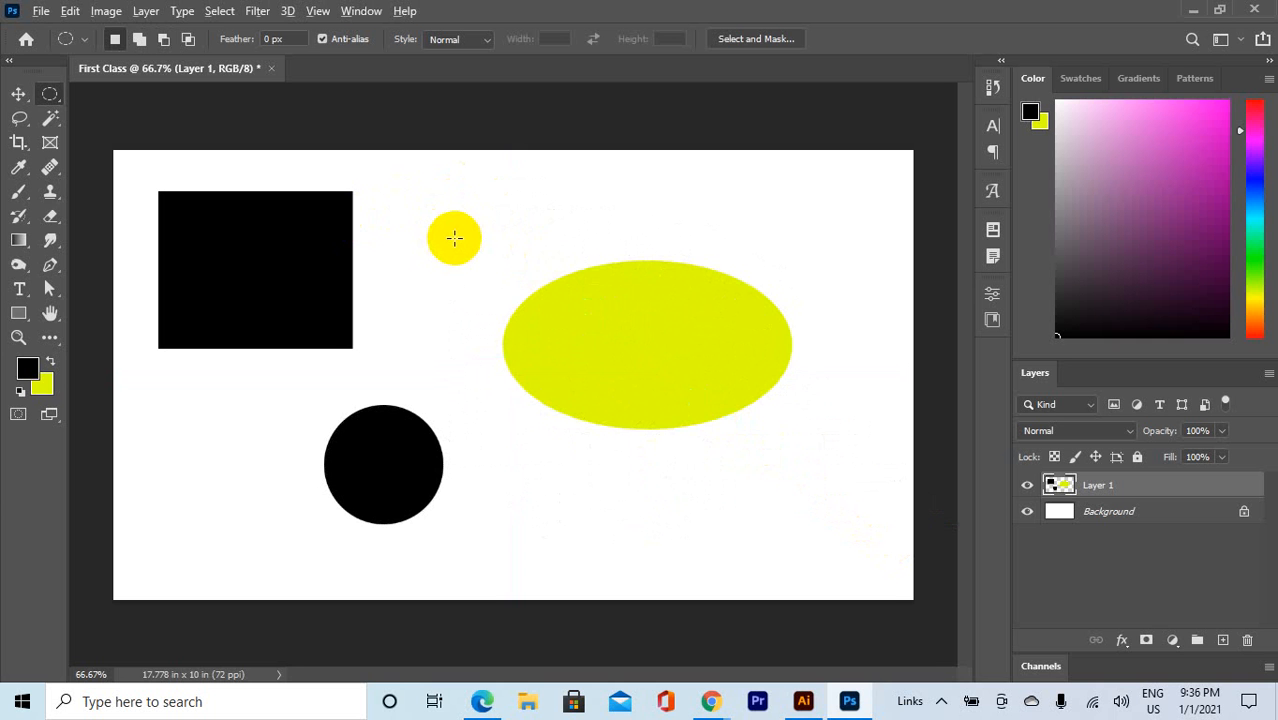
{"action": "mouse_move", "coordinate": [454, 237]}
{"action": "left_mouse_down"}
{"action": "mouse_move", "coordinate": [582, 368]}
{"action": "mouse_move", "coordinate": [473, 244]}
{"action": "left_mouse_up"}
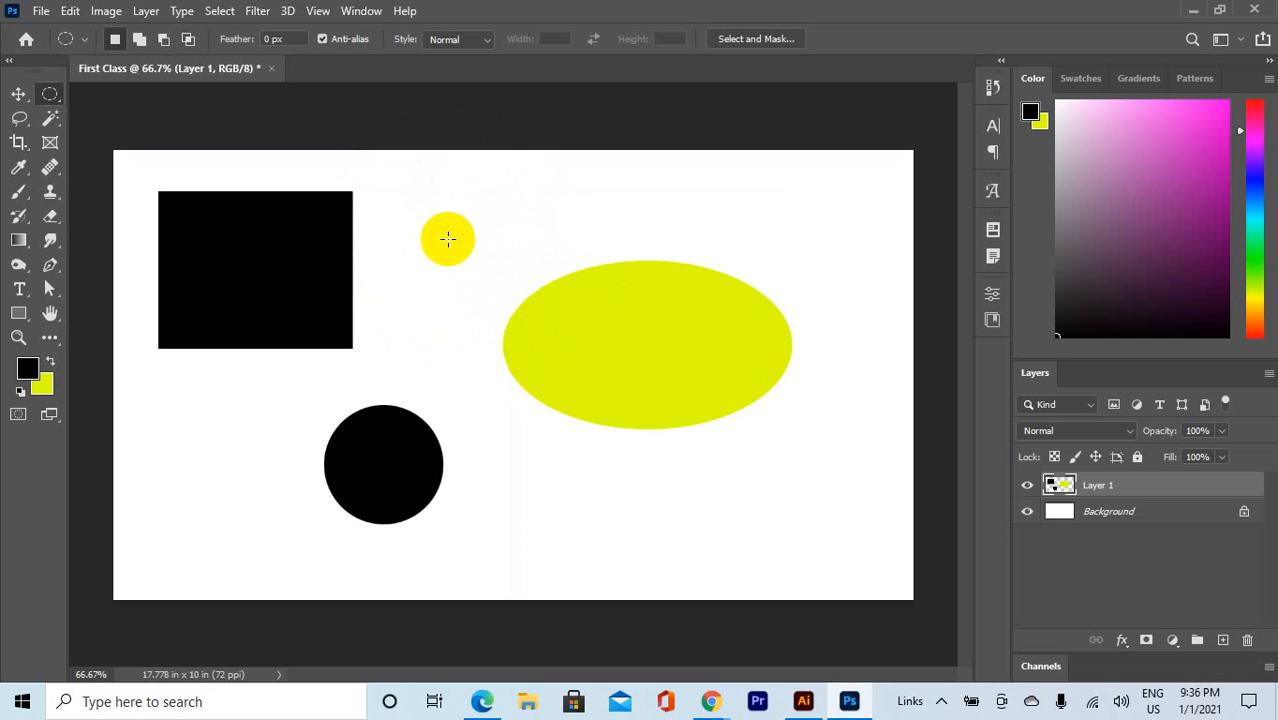
{"action": "left_click_drag", "start_coordinate": [430, 240], "coordinate": [793, 560]}
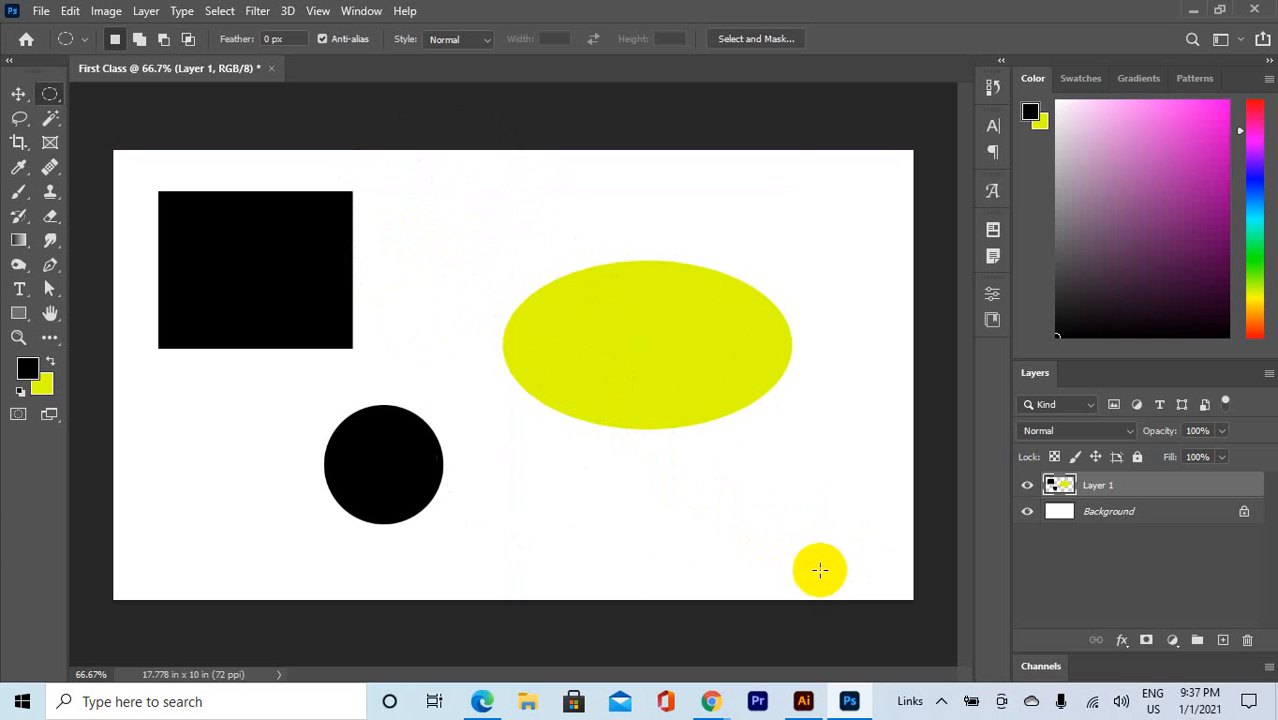
{"action": "left_click", "coordinate": [496, 334]}
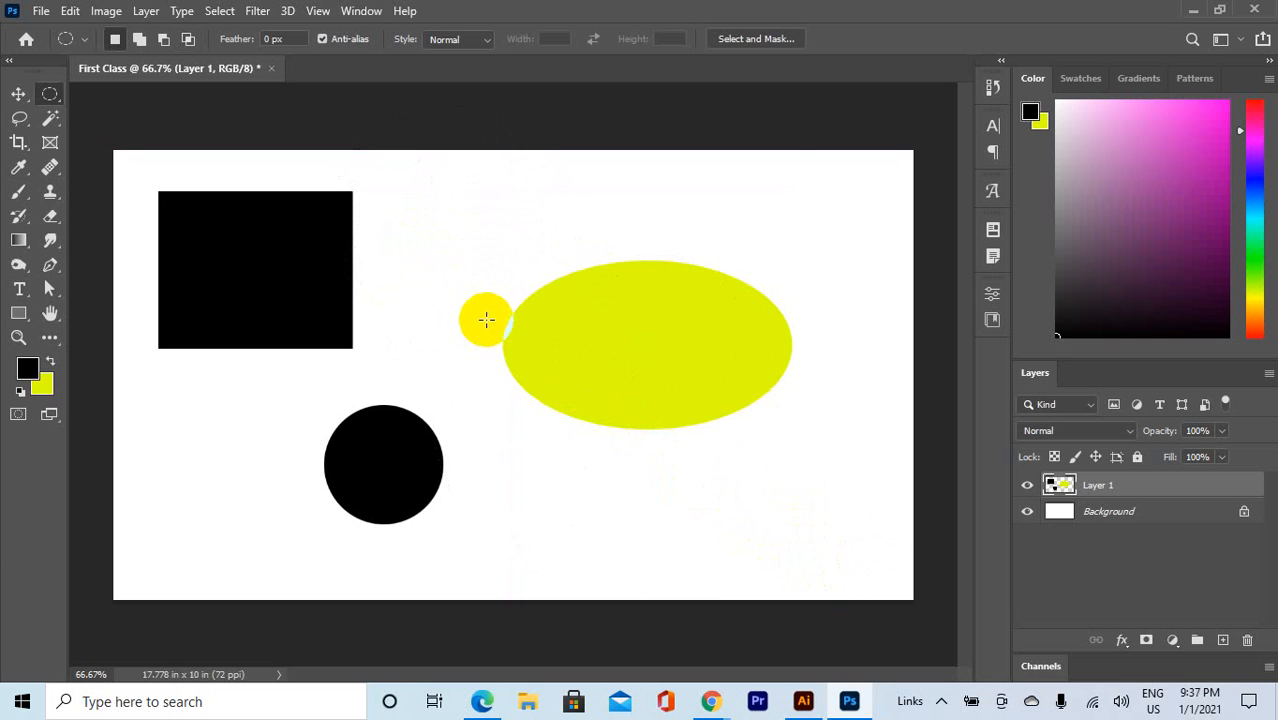
Step: Make a circular selection directly beside the black rectangle, fill it with the black foreground color, and deselect it
{"action": "left_click_drag", "start_coordinate": [426, 240], "coordinate": [502, 303]}
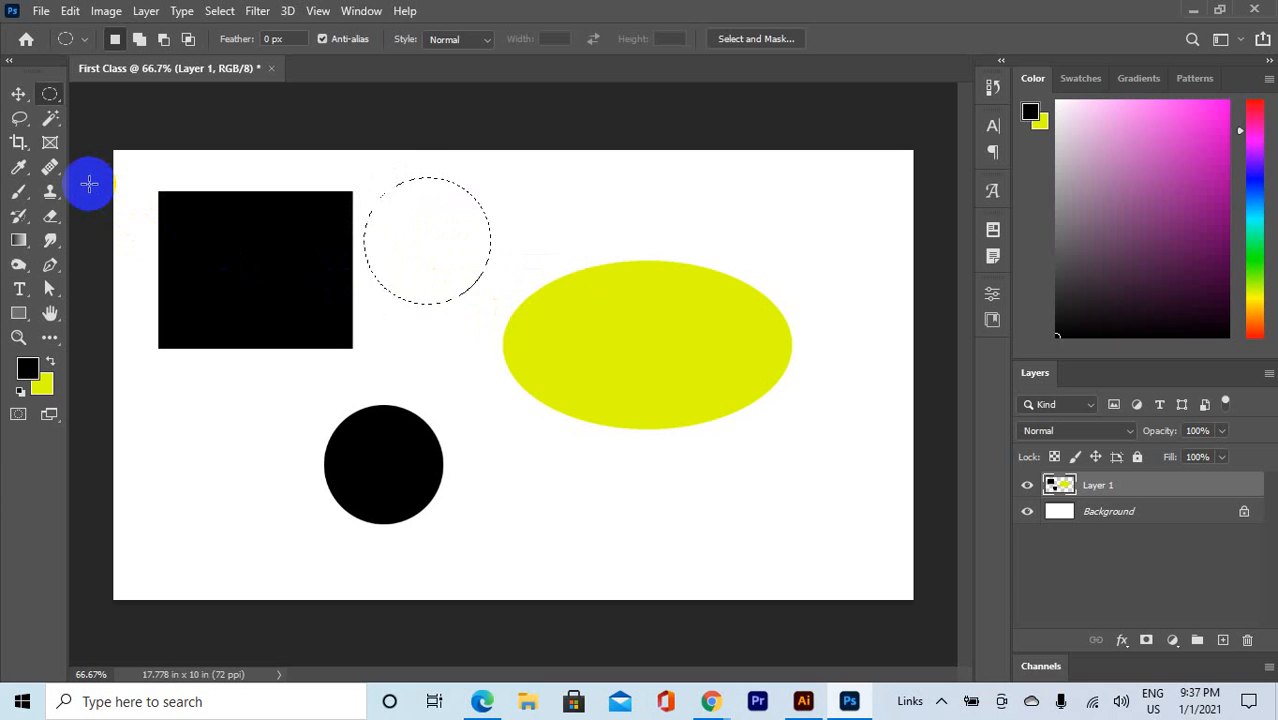
{"action": "key", "text": "alt+BackSpace"}
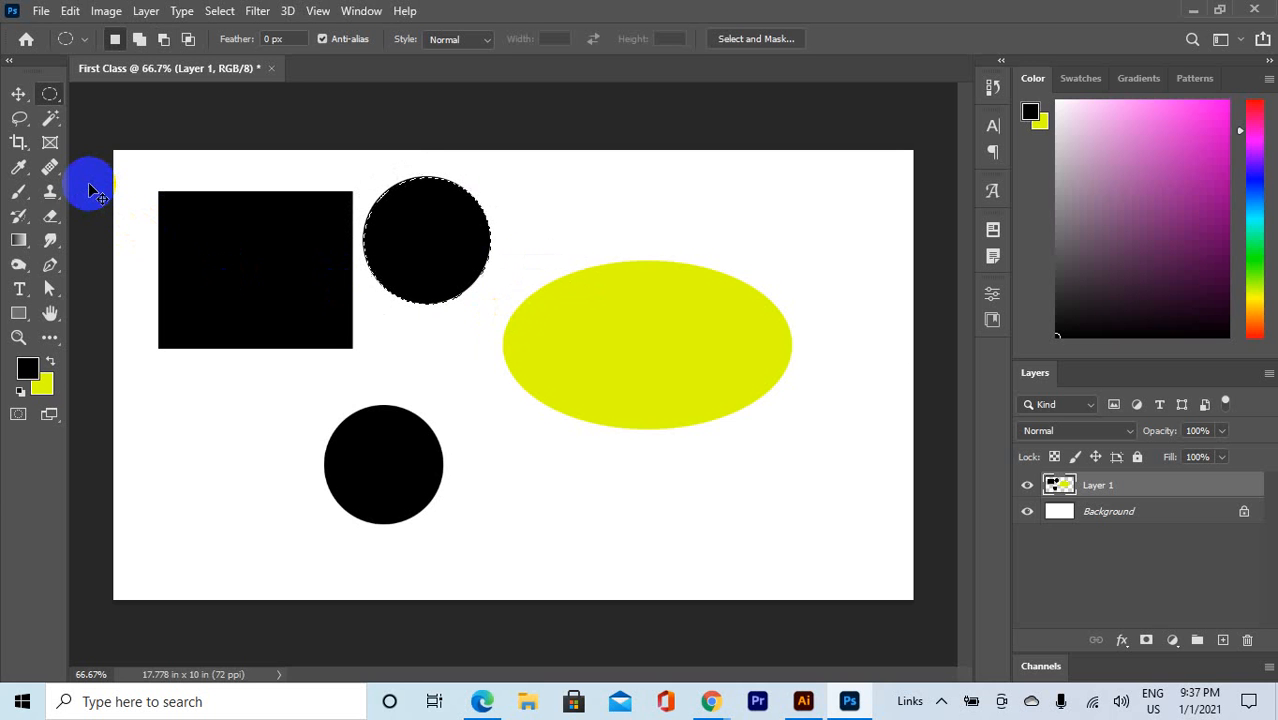
{"action": "left_click", "coordinate": [383, 193]}
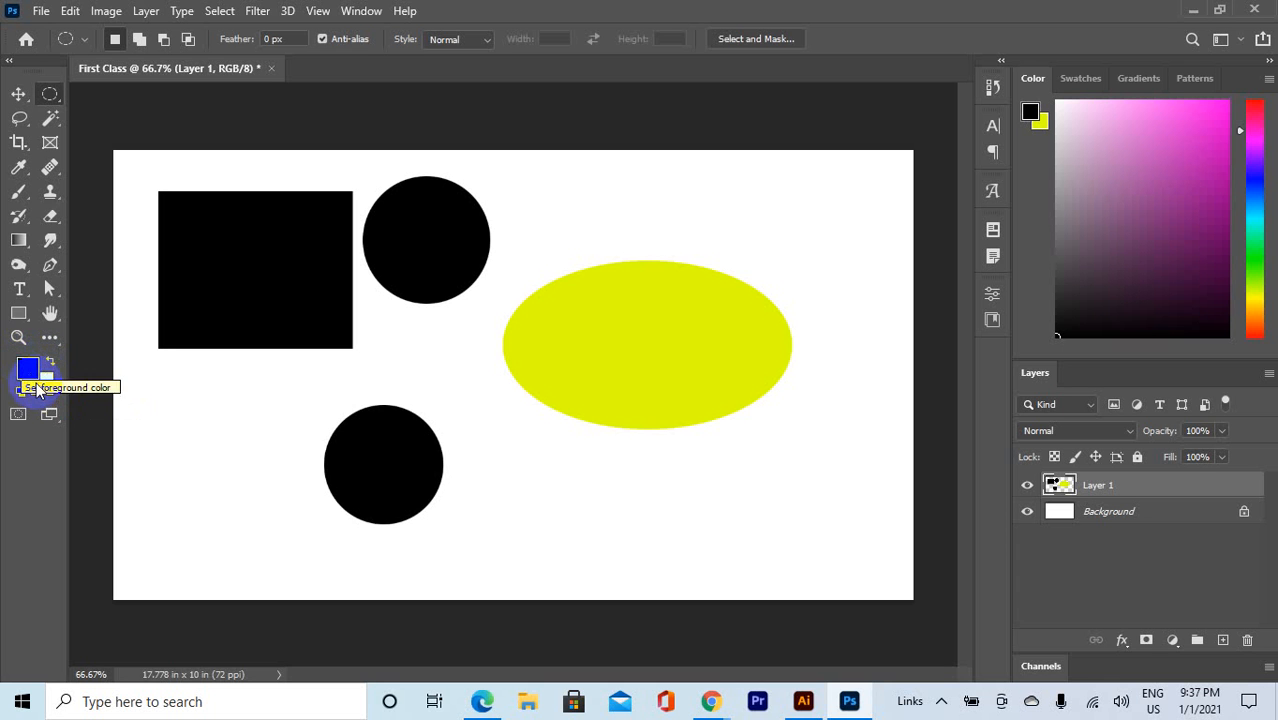
Step: Delete Layer 1 with all its practice shapes and add a new empty layer above the Background
{"action": "left_click", "coordinate": [15, 95]}
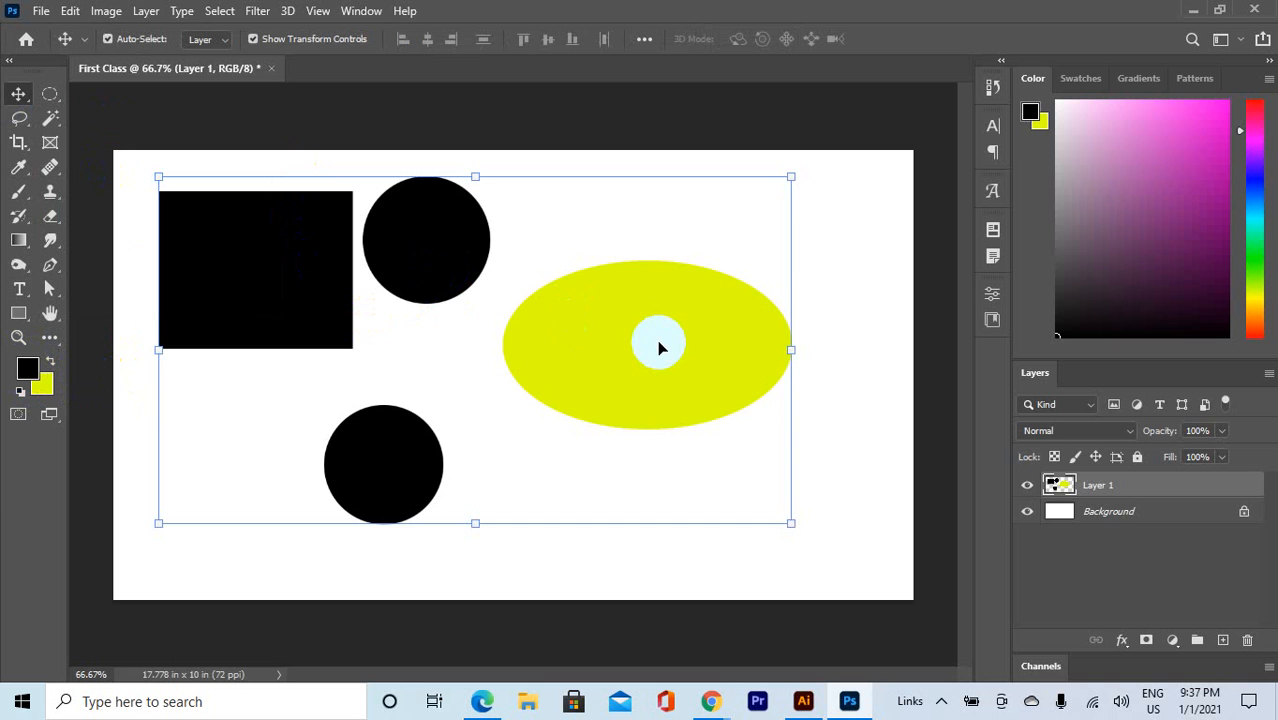
{"action": "key", "text": "Delete"}
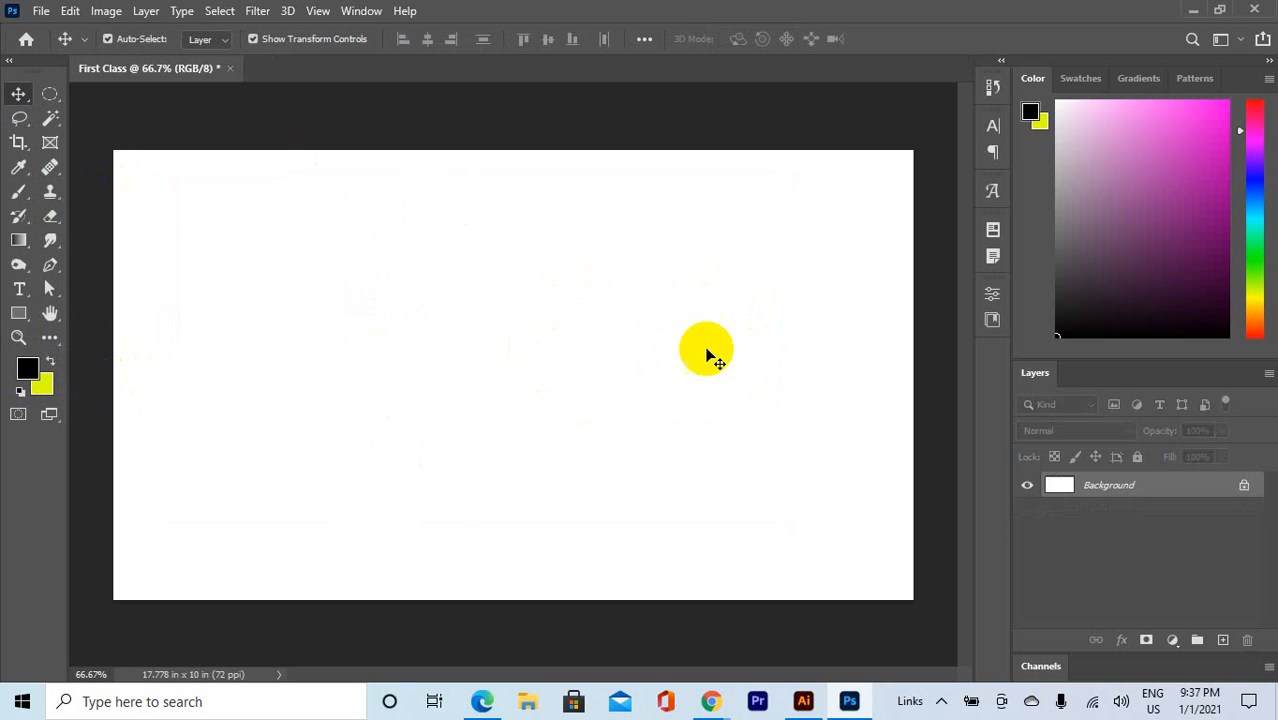
{"action": "left_click", "coordinate": [1230, 641]}
Step: Make a large rectangular selection in the middle of the canvas, fill it with dark green (#1d6c05), and deselect it
{"action": "left_click_drag", "start_coordinate": [48, 94], "coordinate": [90, 113]}
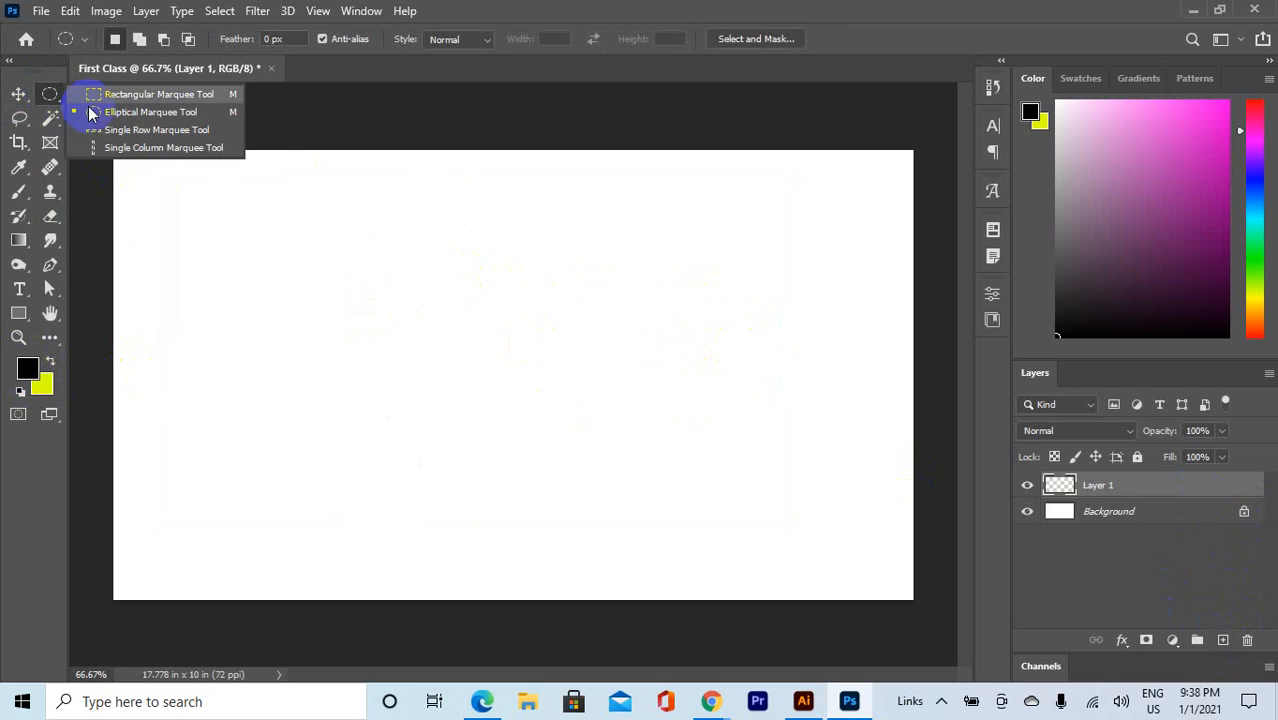
{"action": "left_click", "coordinate": [103, 96]}
{"action": "left_click_drag", "start_coordinate": [211, 243], "coordinate": [793, 521]}
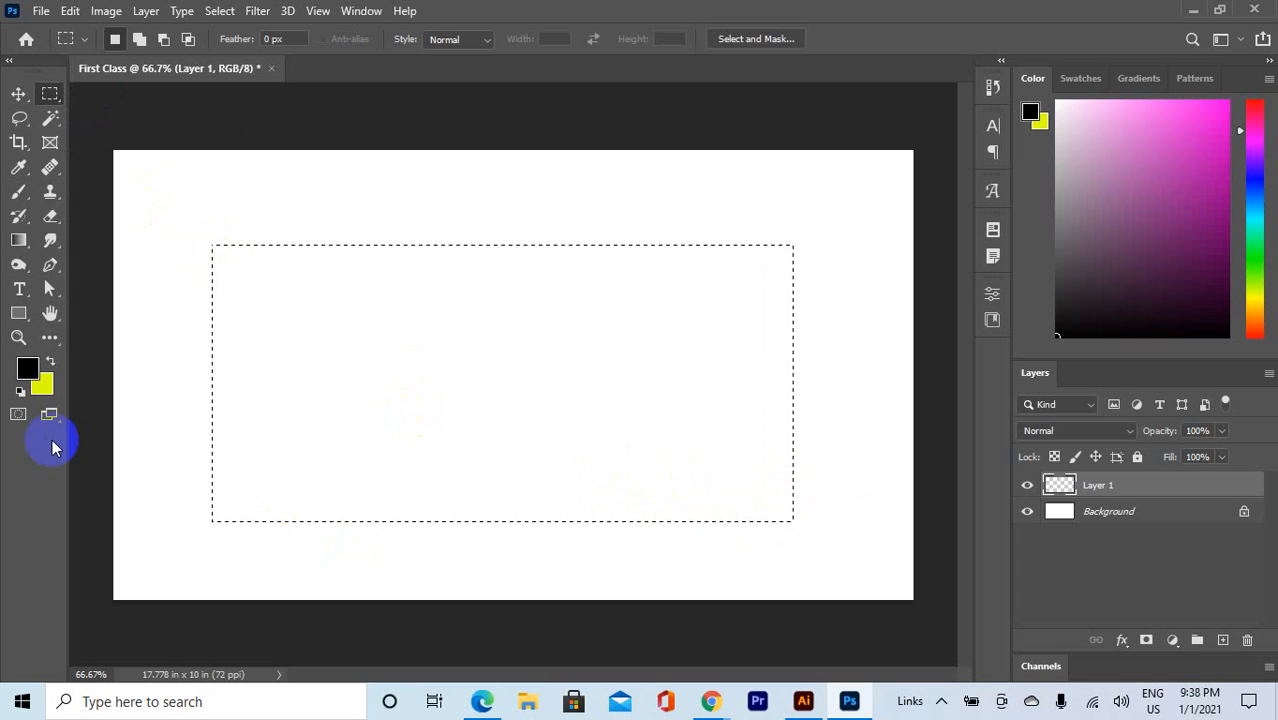
{"action": "left_click", "coordinate": [28, 369]}
{"action": "left_click", "coordinate": [979, 281]}
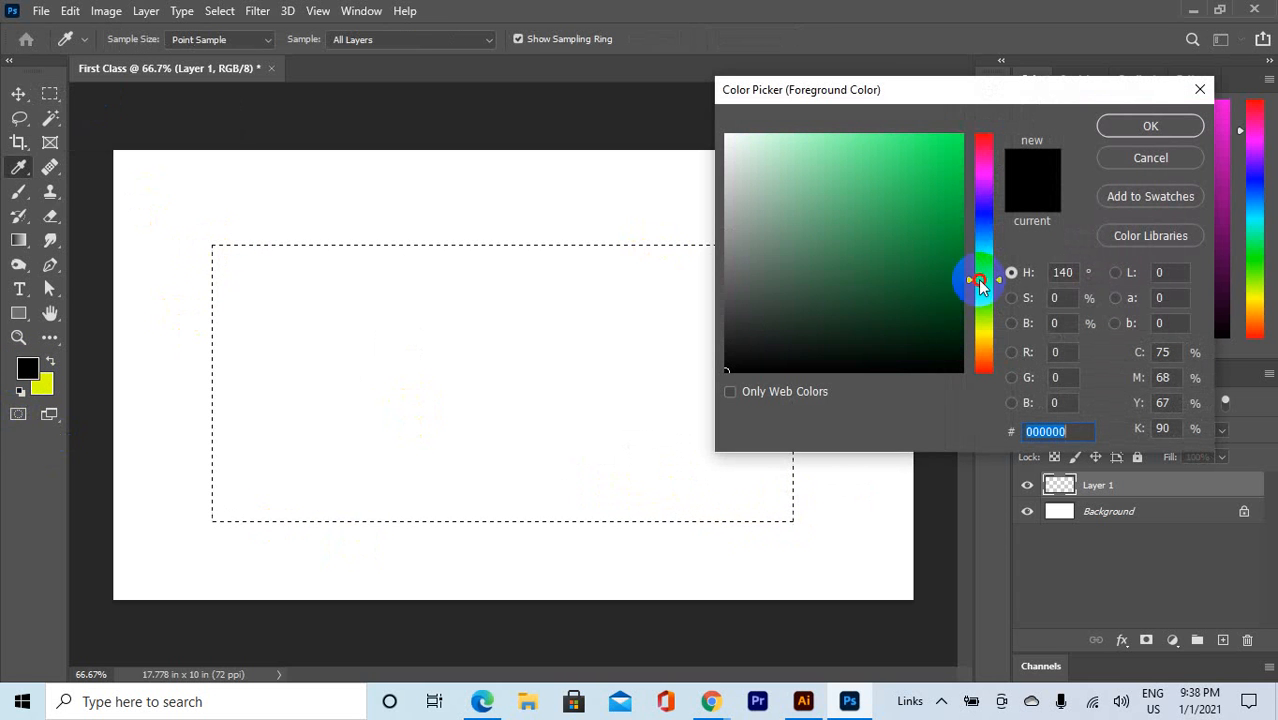
{"action": "left_click", "coordinate": [950, 271]}
{"action": "left_click", "coordinate": [1151, 126]}
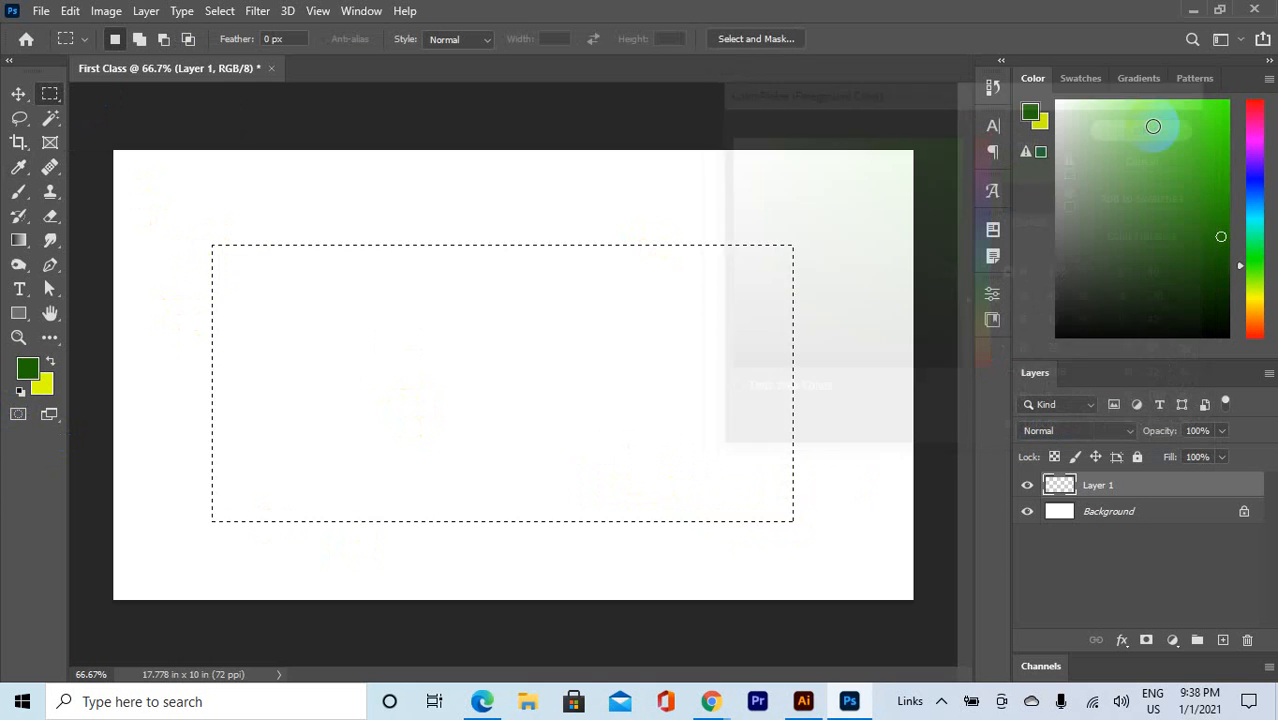
{"action": "key", "text": "alt+BackSpace"}
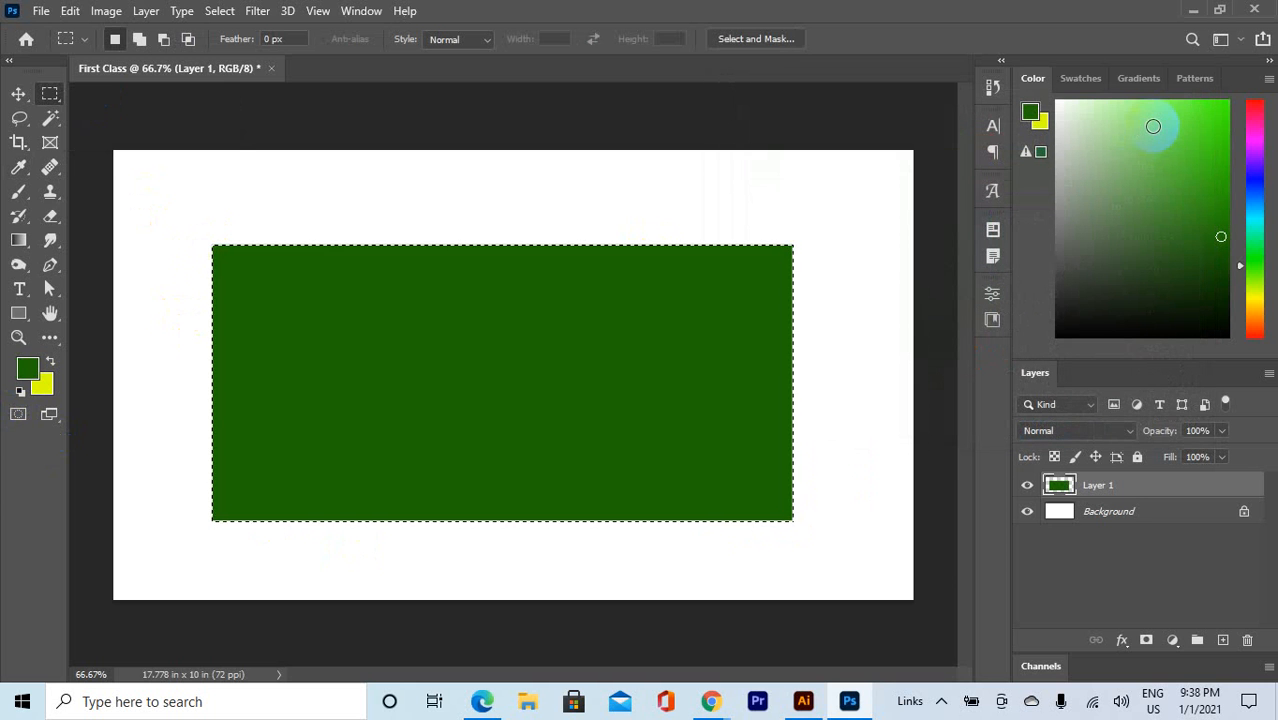
{"action": "key", "text": "ctrl+d"}
Step: Make a circular selection in the middle of the green rectangle, fill it with red (#ff0000), and deselect it
{"action": "right_click", "coordinate": [47, 94]}
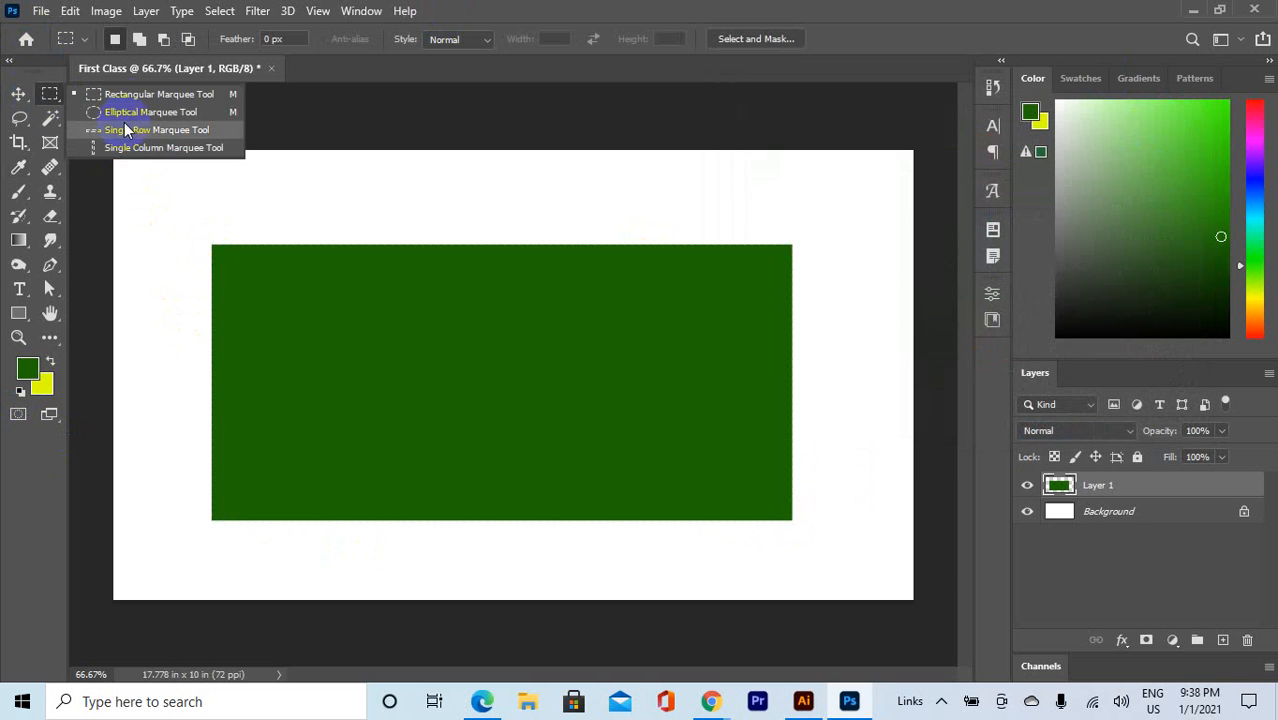
{"action": "left_click", "coordinate": [150, 112]}
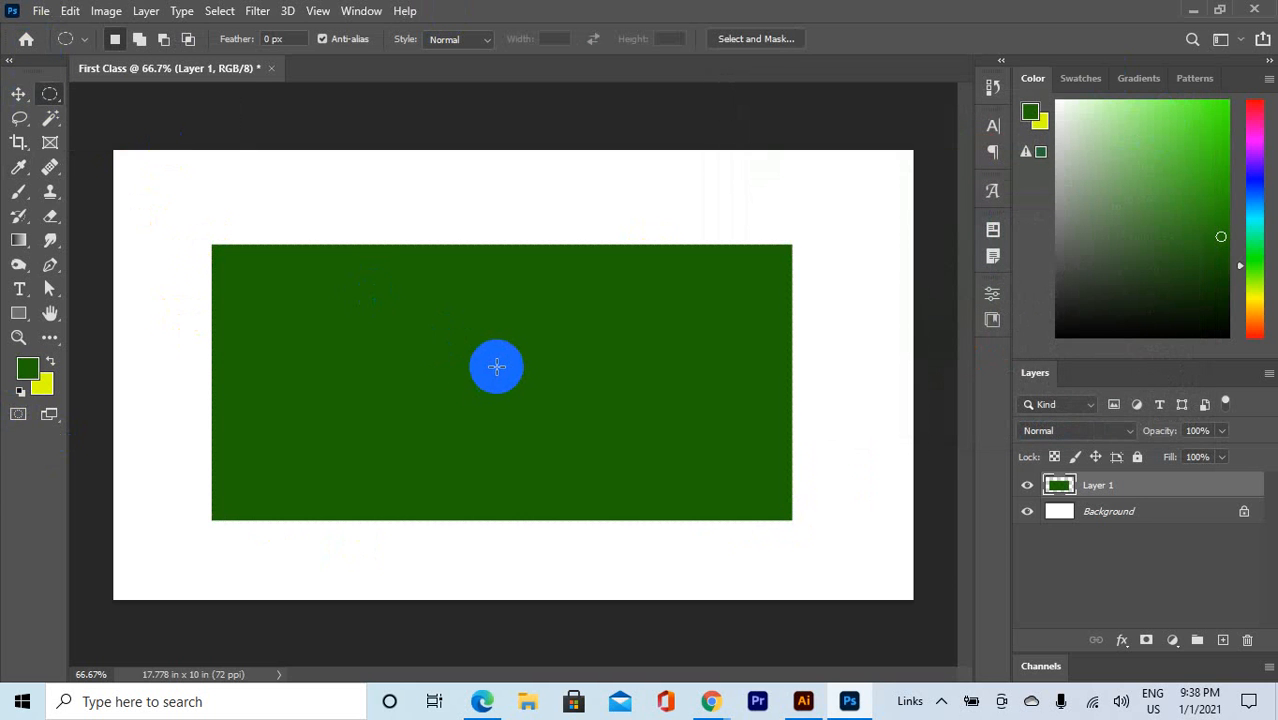
{"action": "left_click_drag", "start_coordinate": [495, 366], "coordinate": [574, 441]}
{"action": "left_click", "coordinate": [27, 369]}
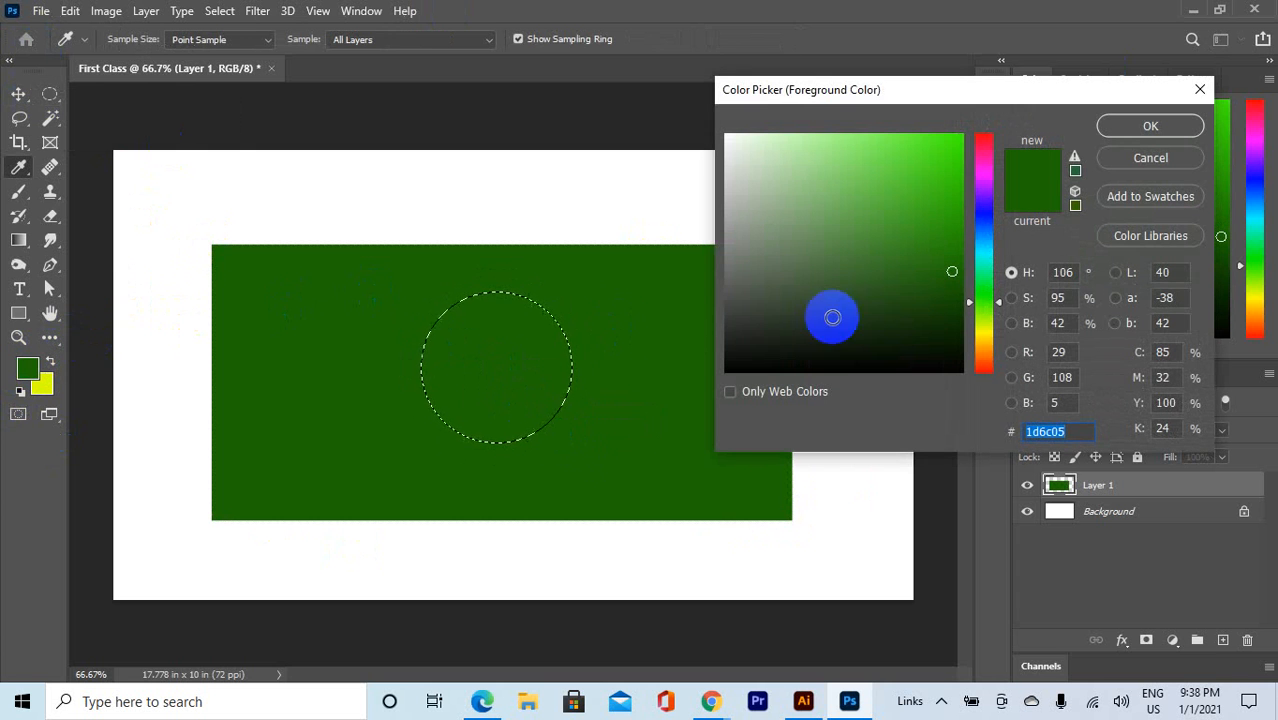
{"action": "left_click", "coordinate": [985, 134]}
{"action": "left_click", "coordinate": [963, 148]}
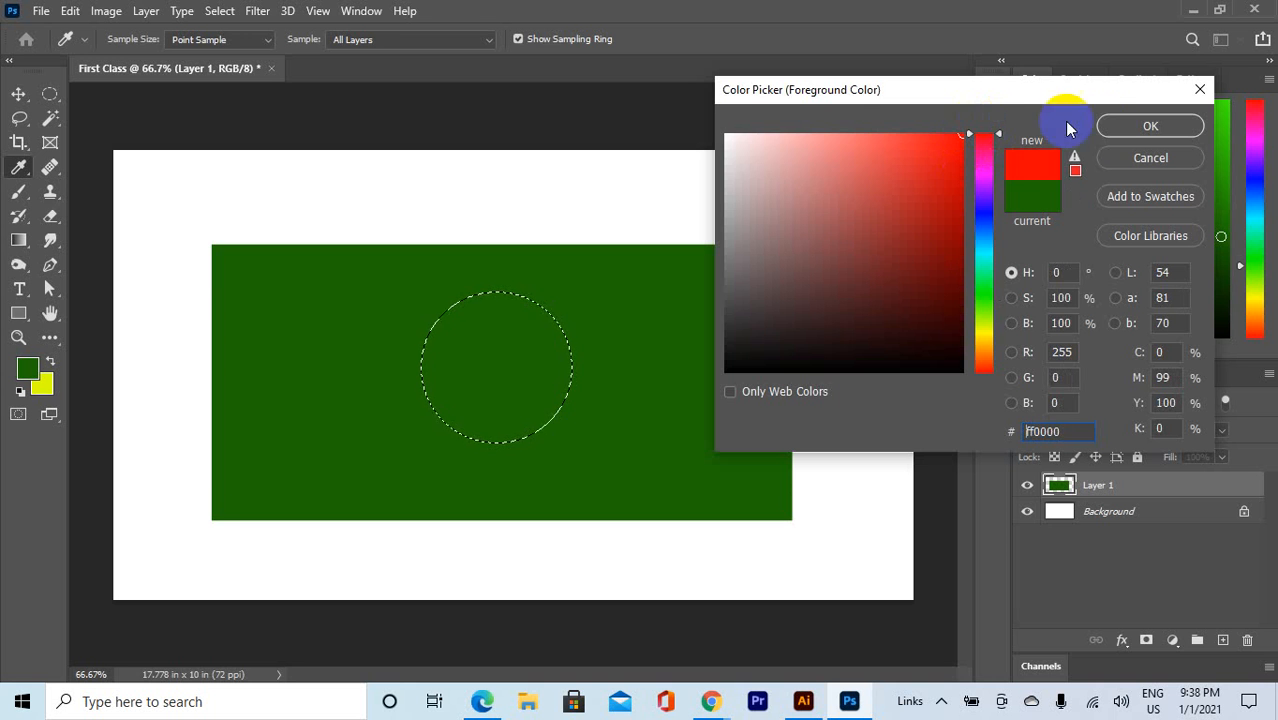
{"action": "left_click", "coordinate": [1121, 125]}
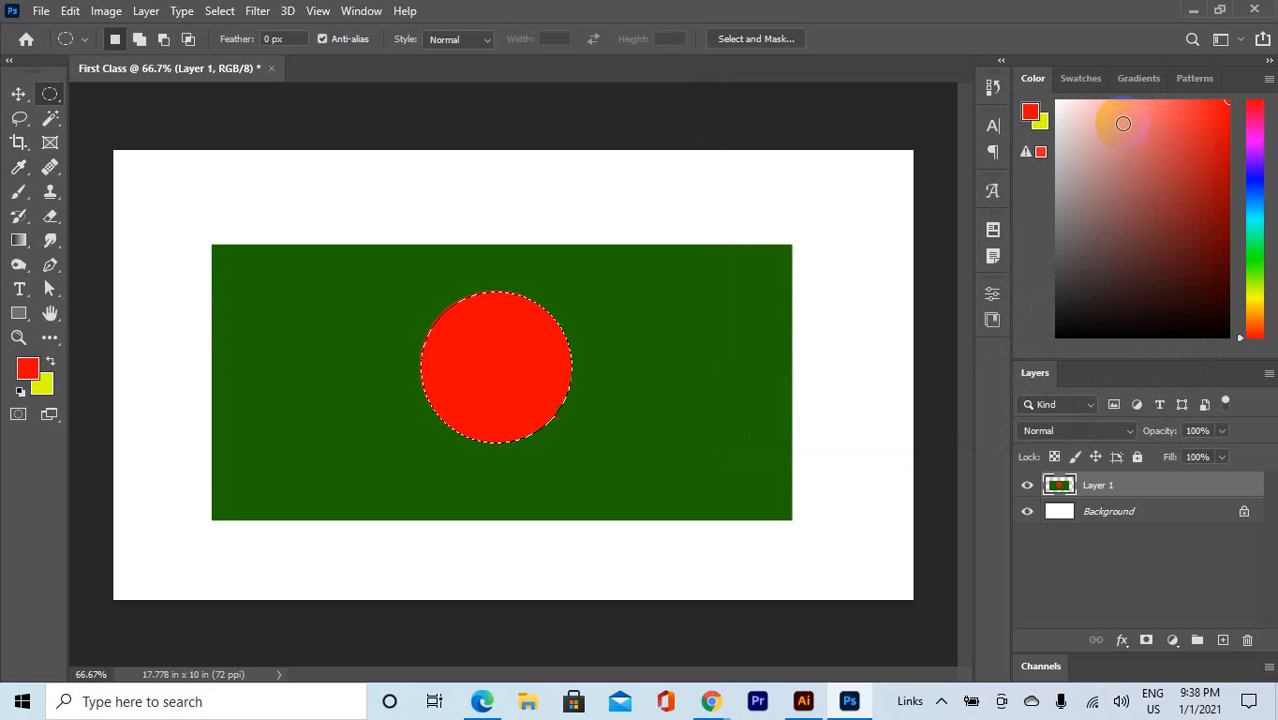
{"action": "left_click", "coordinate": [108, 120]}
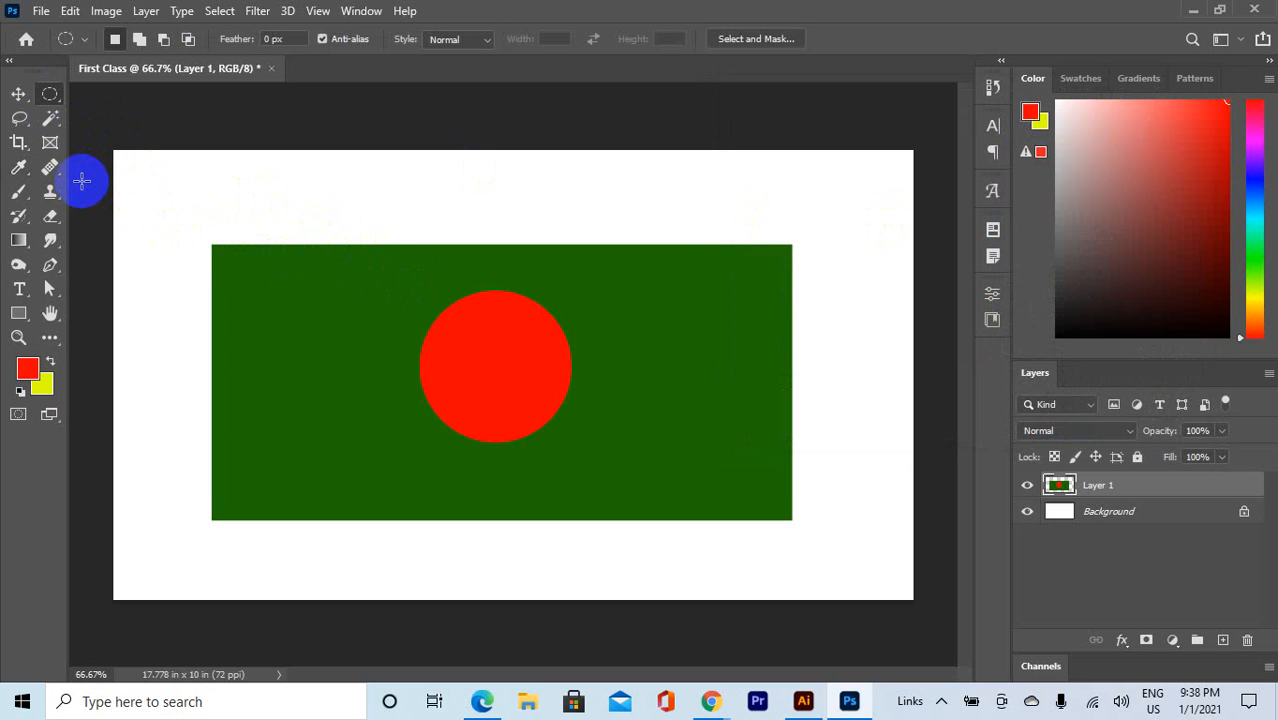
Step: Delete the layer holding the green rectangle and red circle
{"action": "left_click", "coordinate": [19, 93]}
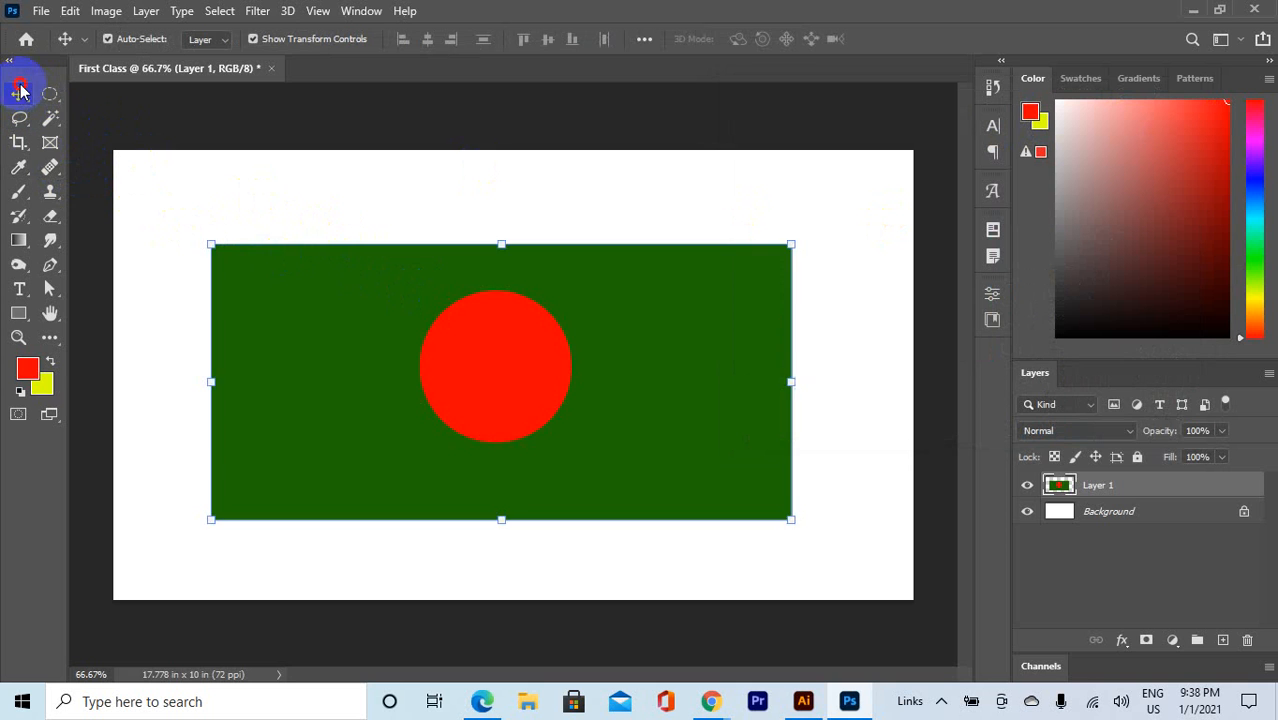
{"action": "key", "text": "Delete"}
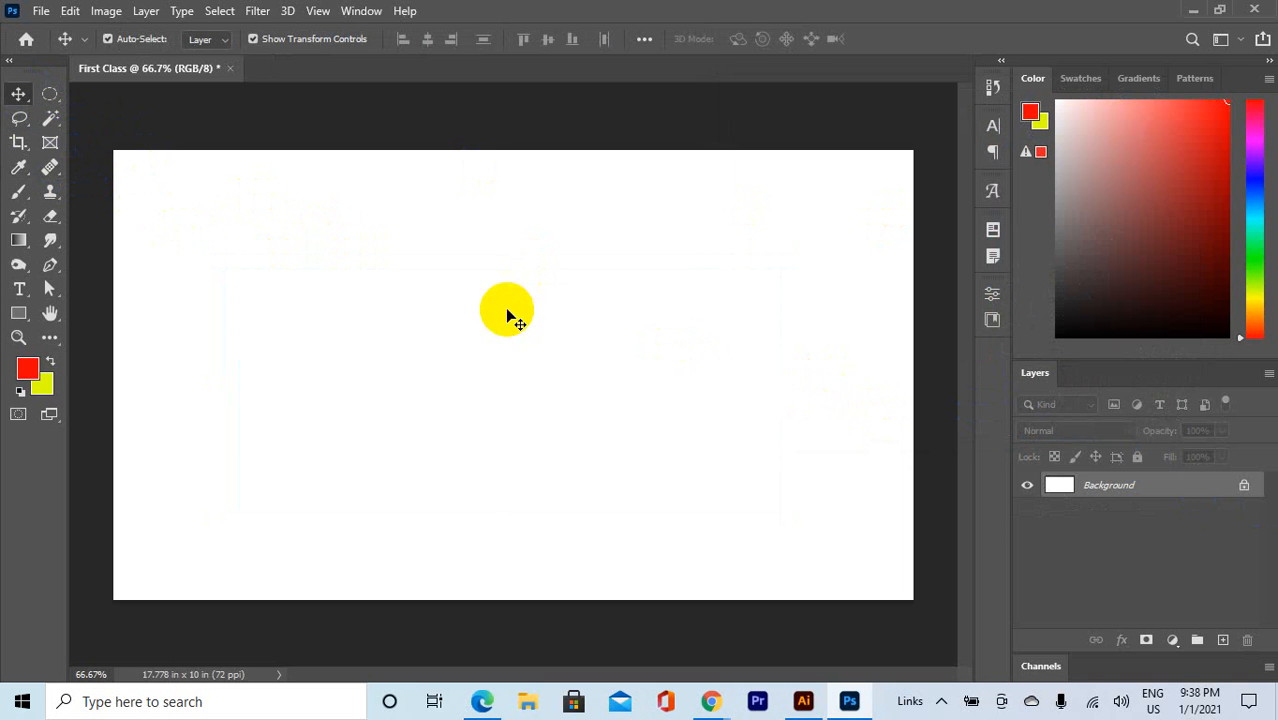
Step: Add a new layer and create a yellow circle near the canvas centre from a circular selection filled with the background color
{"action": "left_click", "coordinate": [49, 94]}
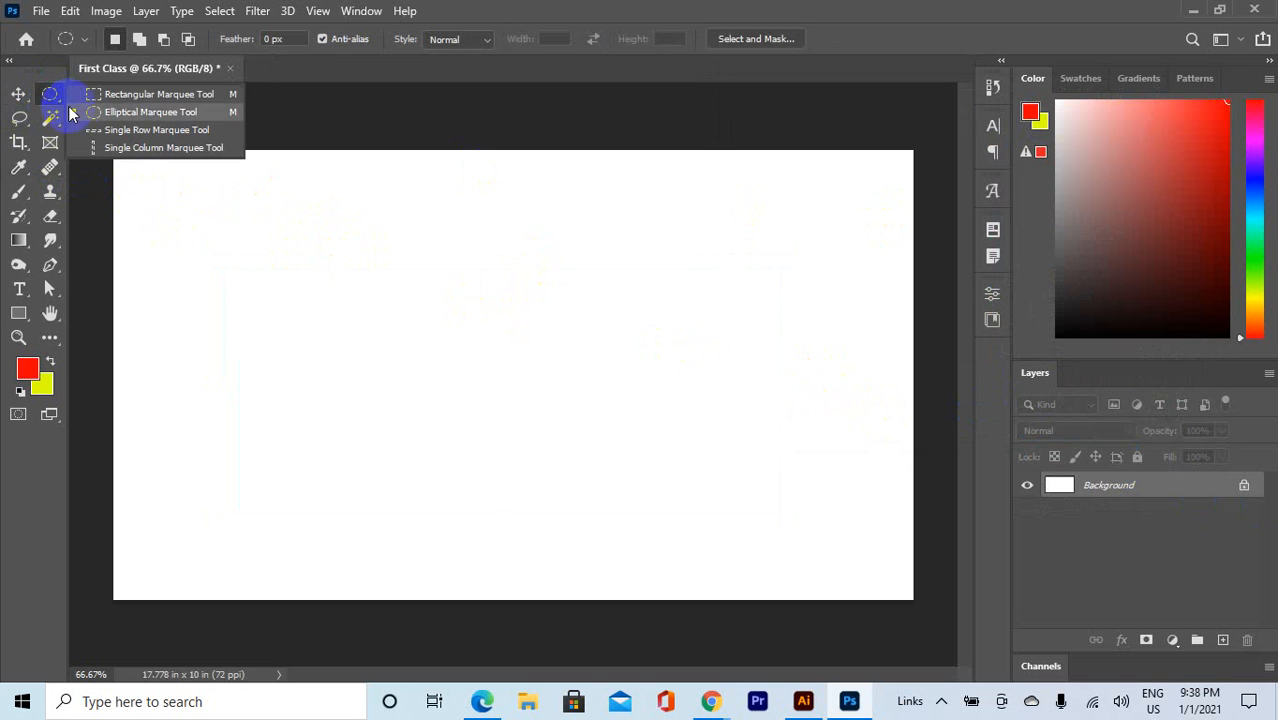
{"action": "left_click", "coordinate": [128, 95]}
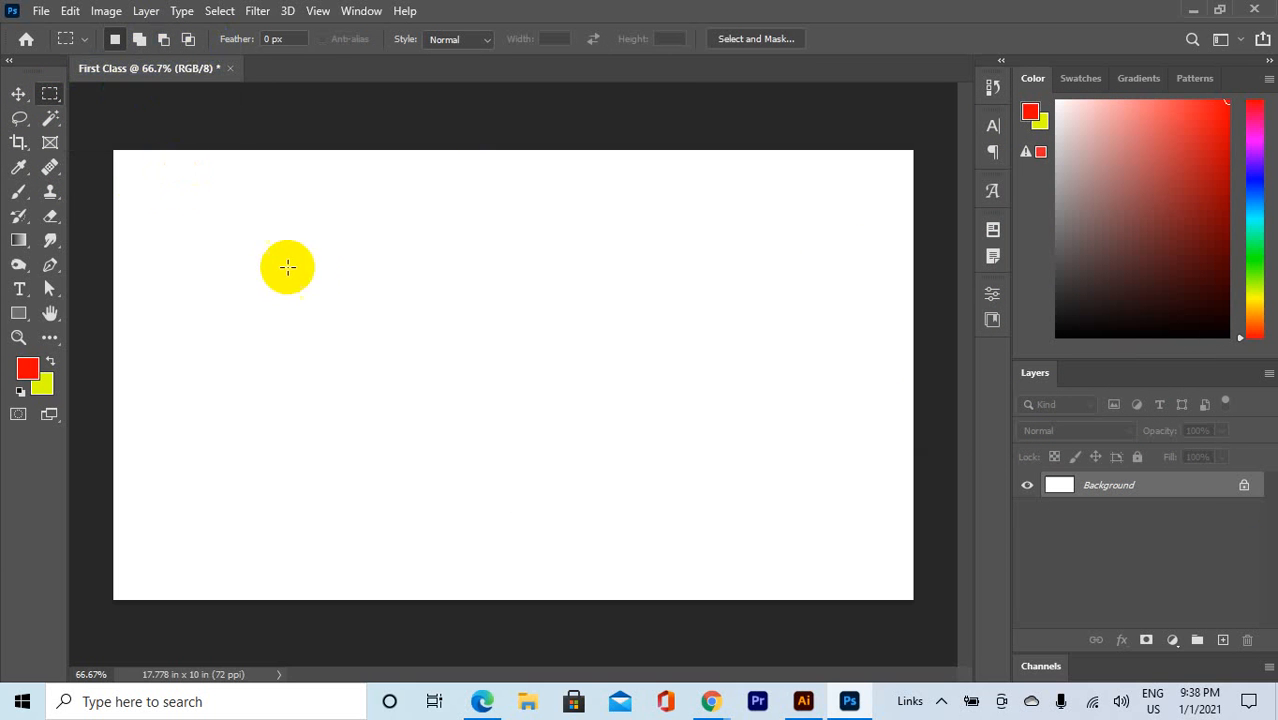
{"action": "right_click", "coordinate": [52, 96]}
{"action": "left_click", "coordinate": [94, 117]}
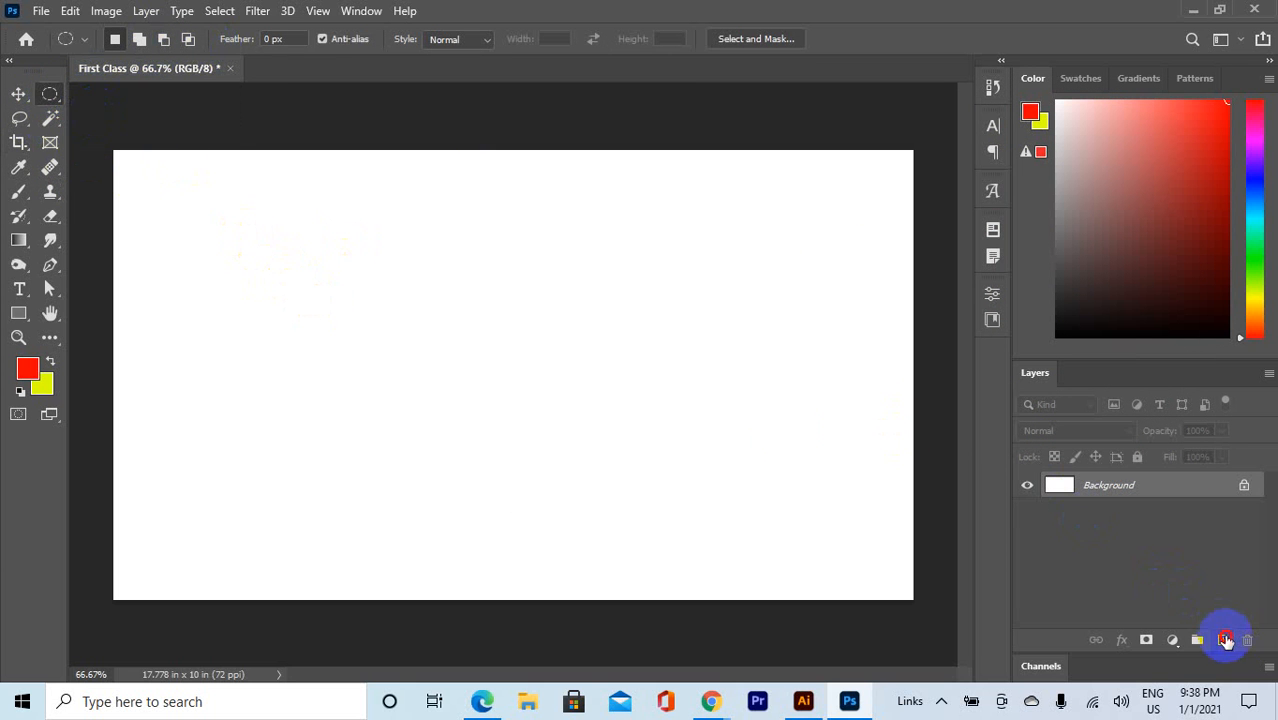
{"action": "left_click", "coordinate": [1226, 640]}
{"action": "left_click_drag", "start_coordinate": [494, 331], "coordinate": [594, 446]}
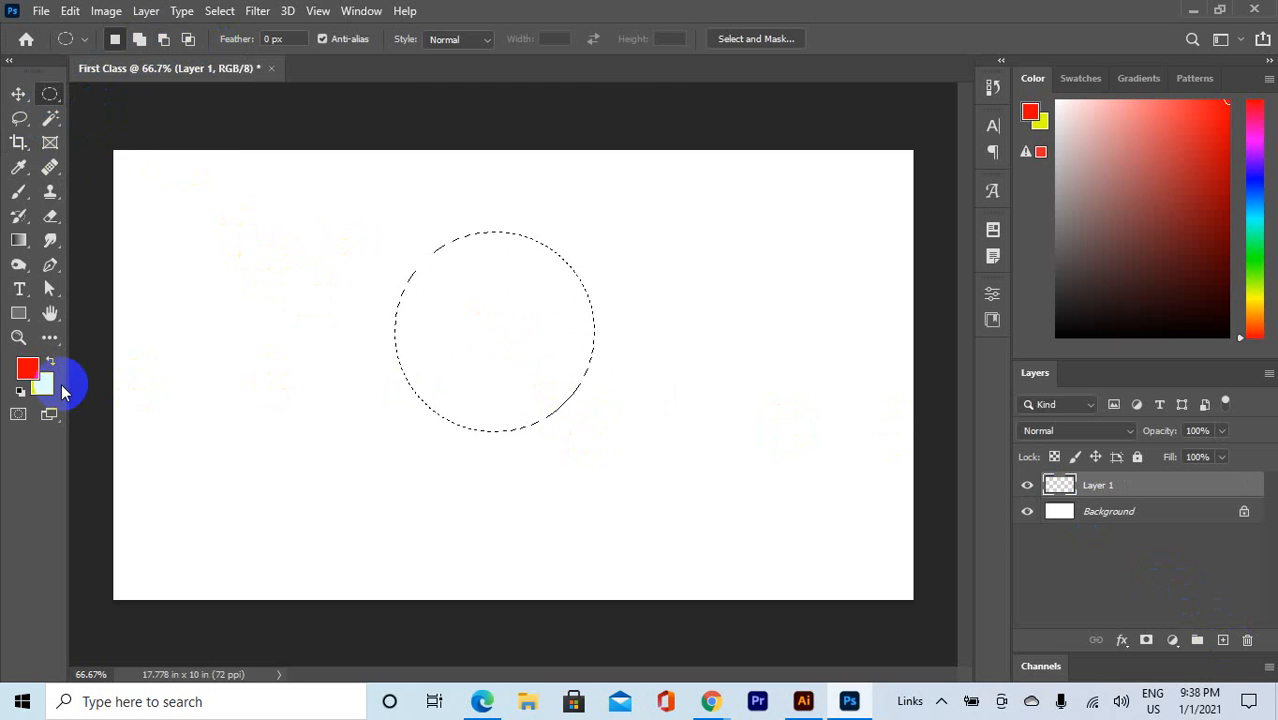
{"action": "key", "text": "ctrl+BackSpace"}
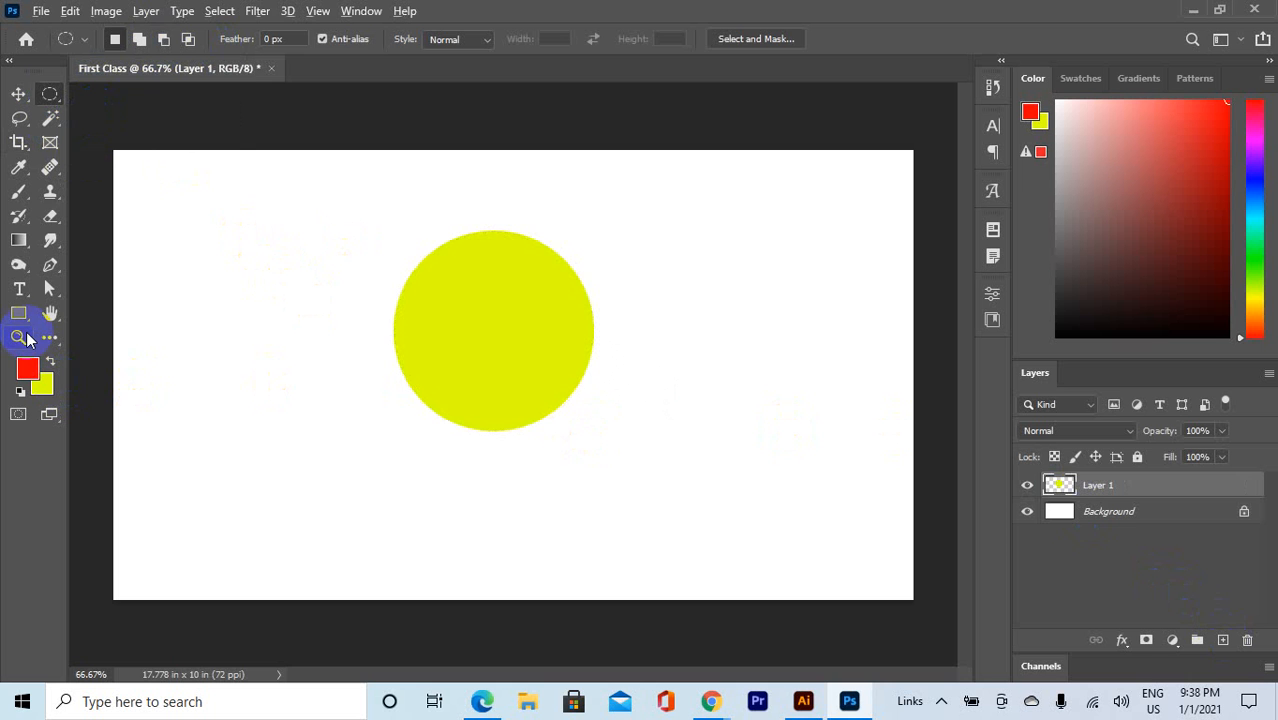
Step: Make a narrow vertical elliptical selection on the yellow circle's upper left and fill it with white on a new layer
{"action": "right_click", "coordinate": [49, 94]}
{"action": "left_click", "coordinate": [93, 118]}
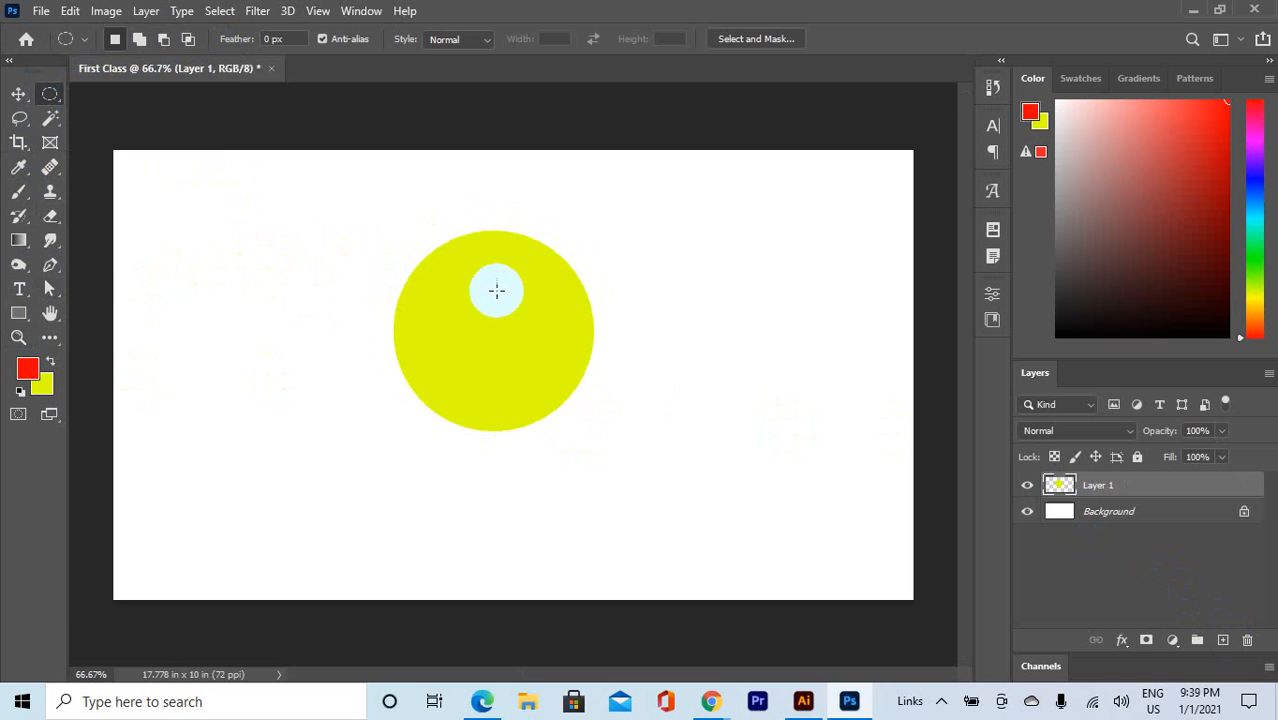
{"action": "left_click_drag", "start_coordinate": [462, 281], "coordinate": [474, 346]}
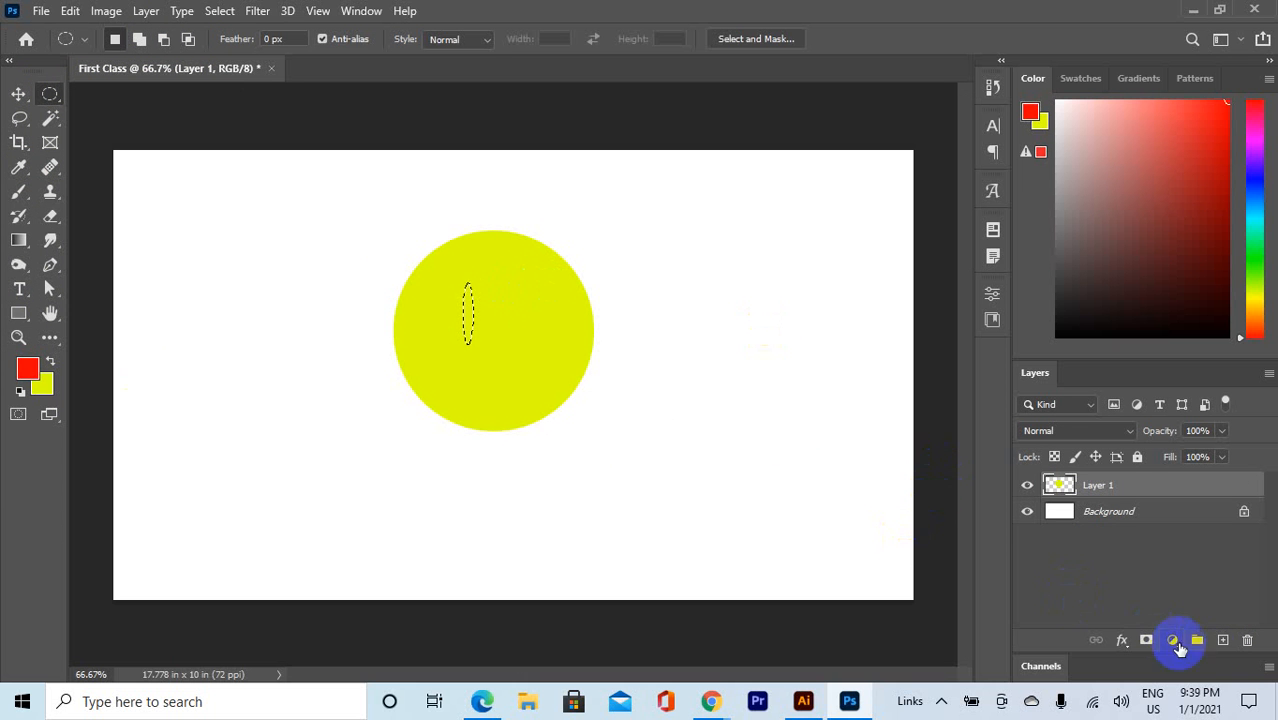
{"action": "left_click", "coordinate": [1221, 641]}
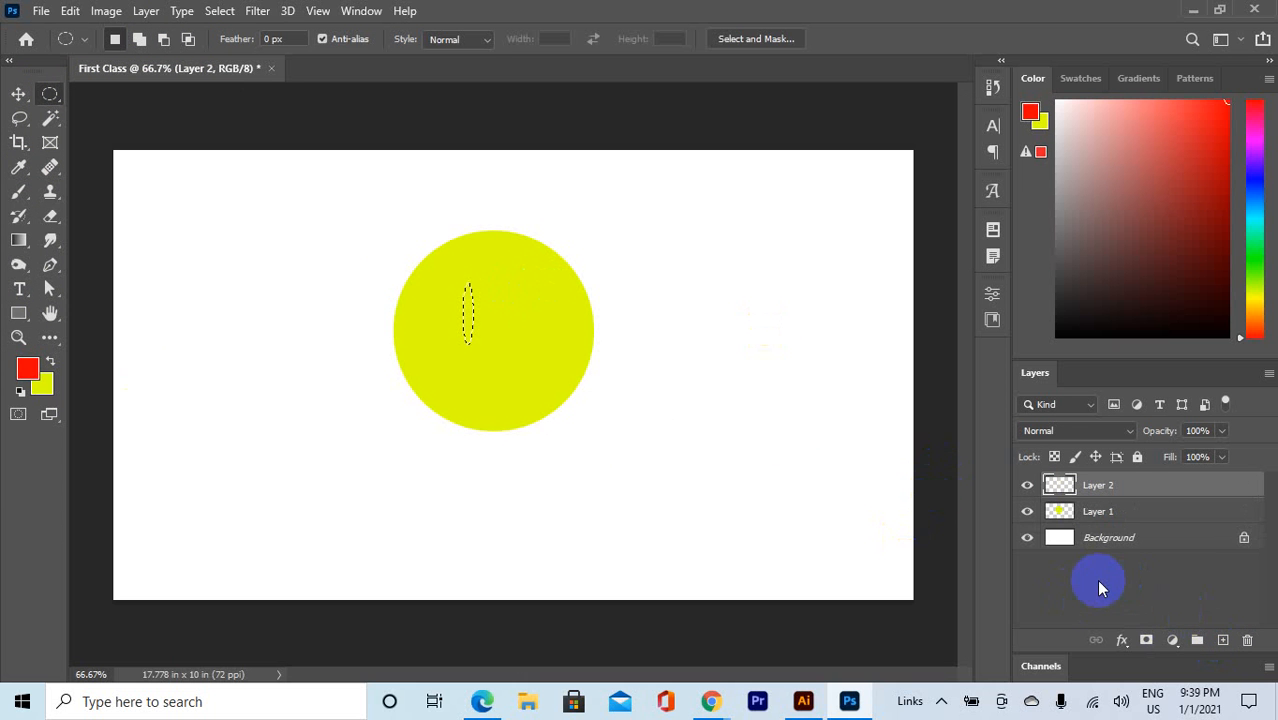
{"action": "left_click", "coordinate": [27, 370]}
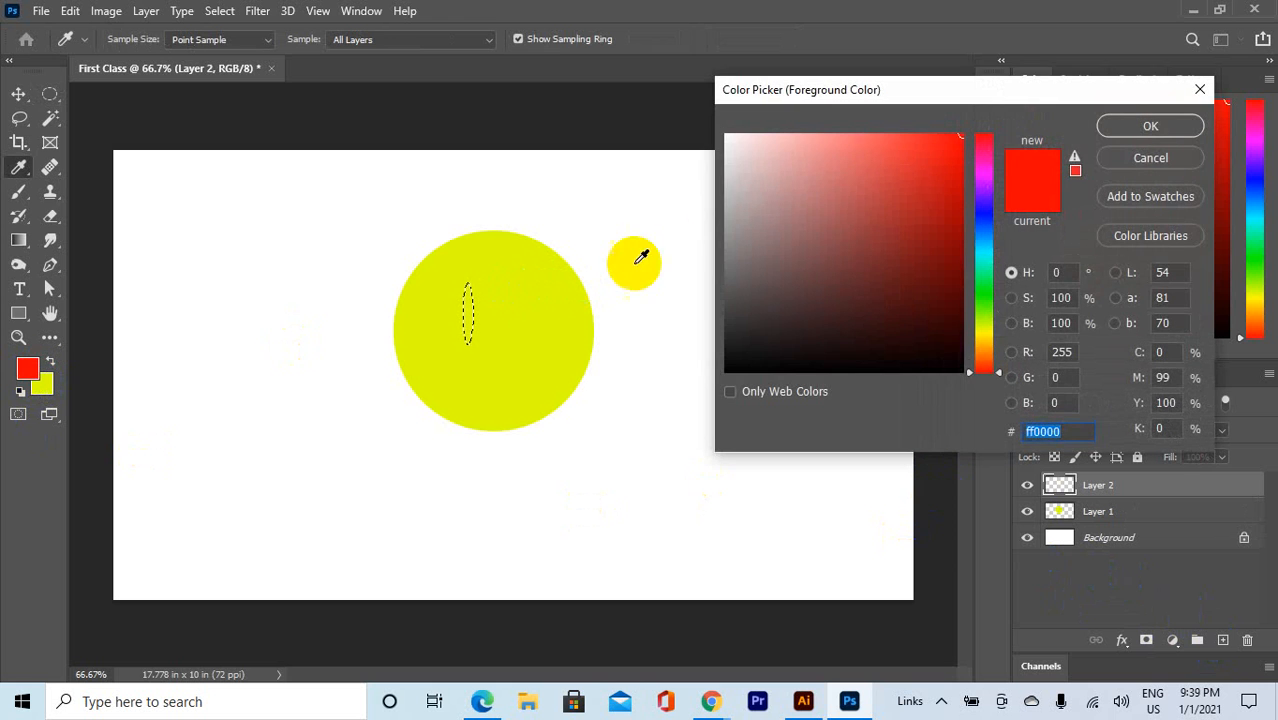
{"action": "left_click_drag", "start_coordinate": [736, 163], "coordinate": [714, 124]}
{"action": "left_click", "coordinate": [1128, 124]}
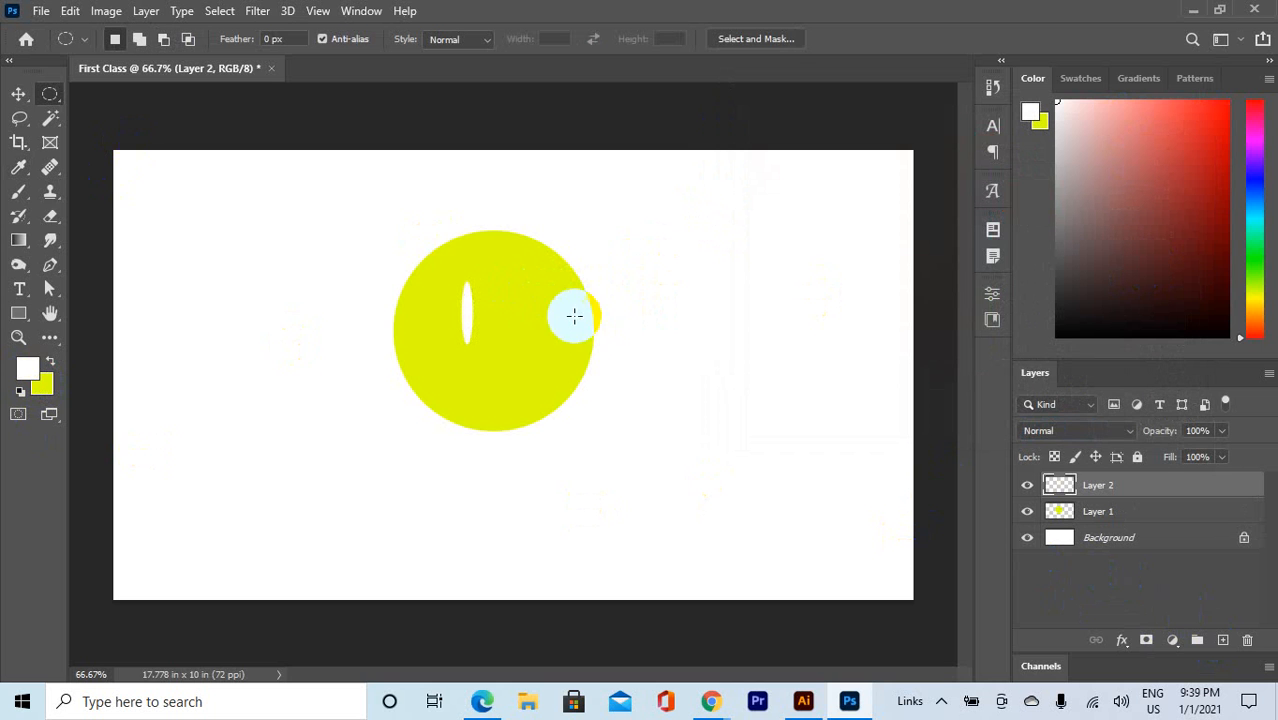
Step: Duplicate the white ellipse to its right as a second eye using the Move tool, and deselect the layers
{"action": "left_click", "coordinate": [18, 93]}
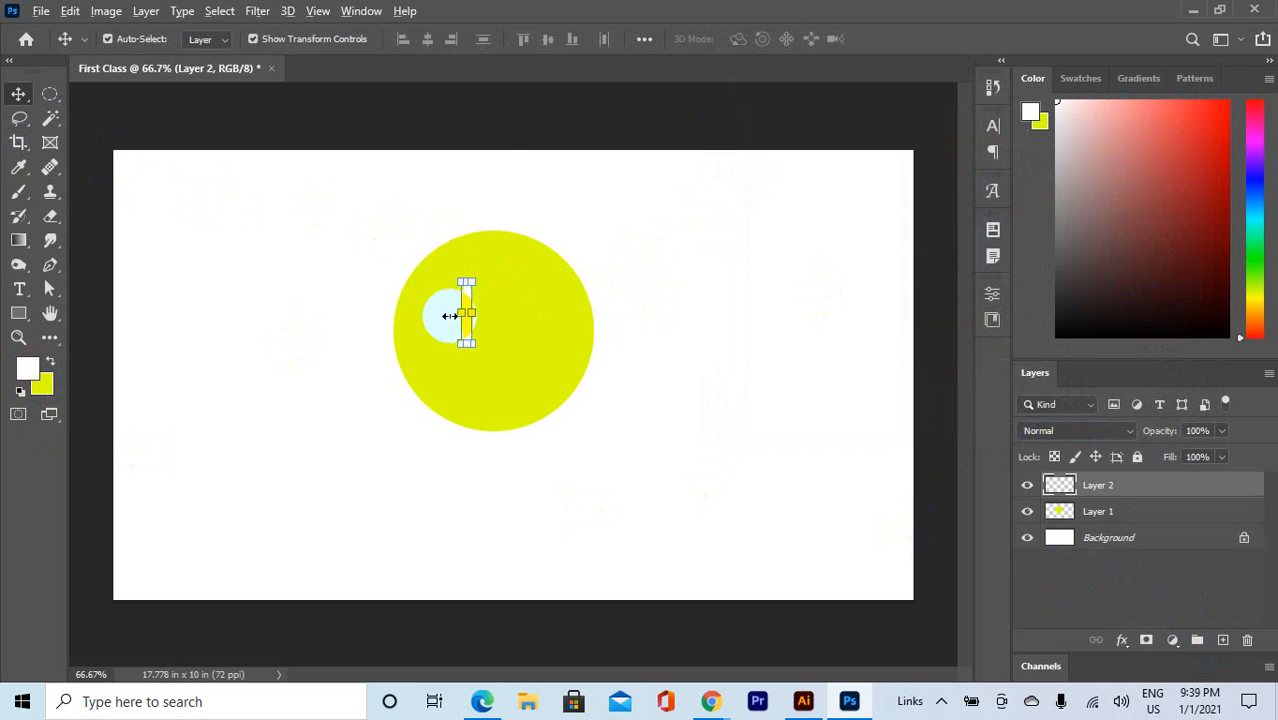
{"action": "left_click_drag", "start_coordinate": [467, 312], "coordinate": [513, 327]}
{"action": "left_click", "coordinate": [677, 301]}
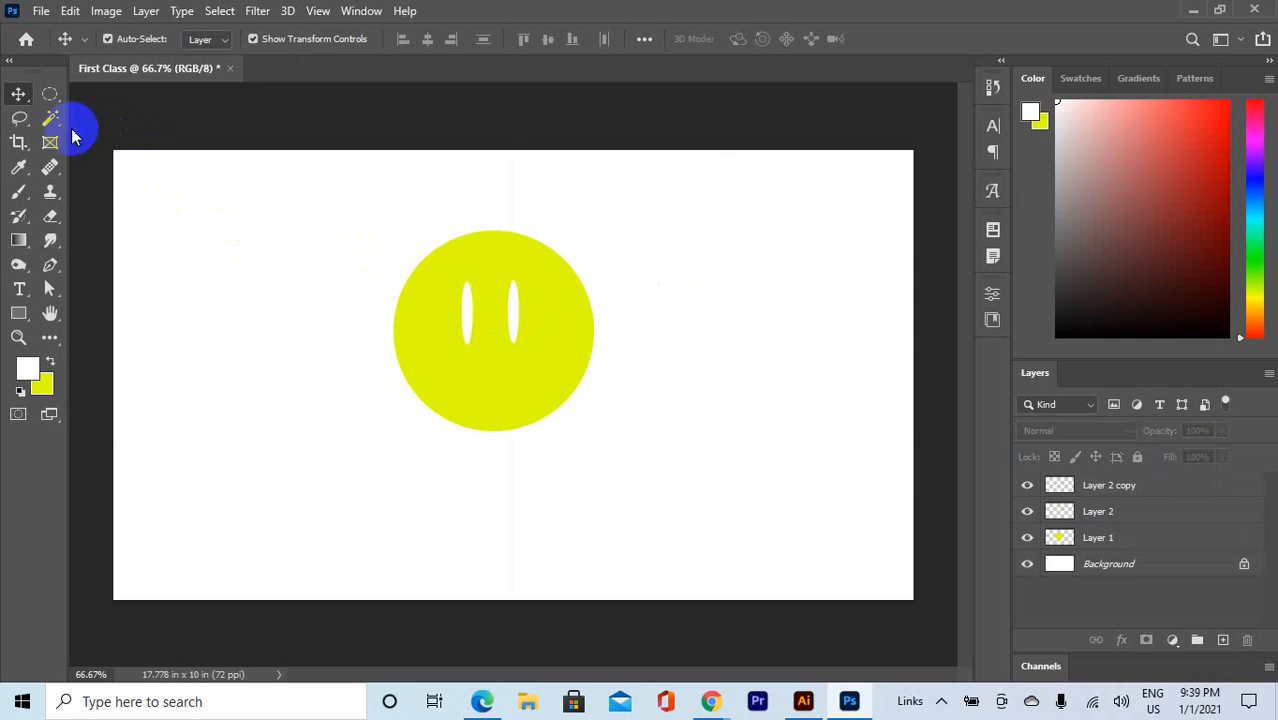
Step: Make a small vertical elliptical selection below the eyes, fill it with white on a new layer as a mouth, and deselect
{"action": "left_click", "coordinate": [50, 94]}
{"action": "left_click_drag", "start_coordinate": [485, 351], "coordinate": [501, 401]}
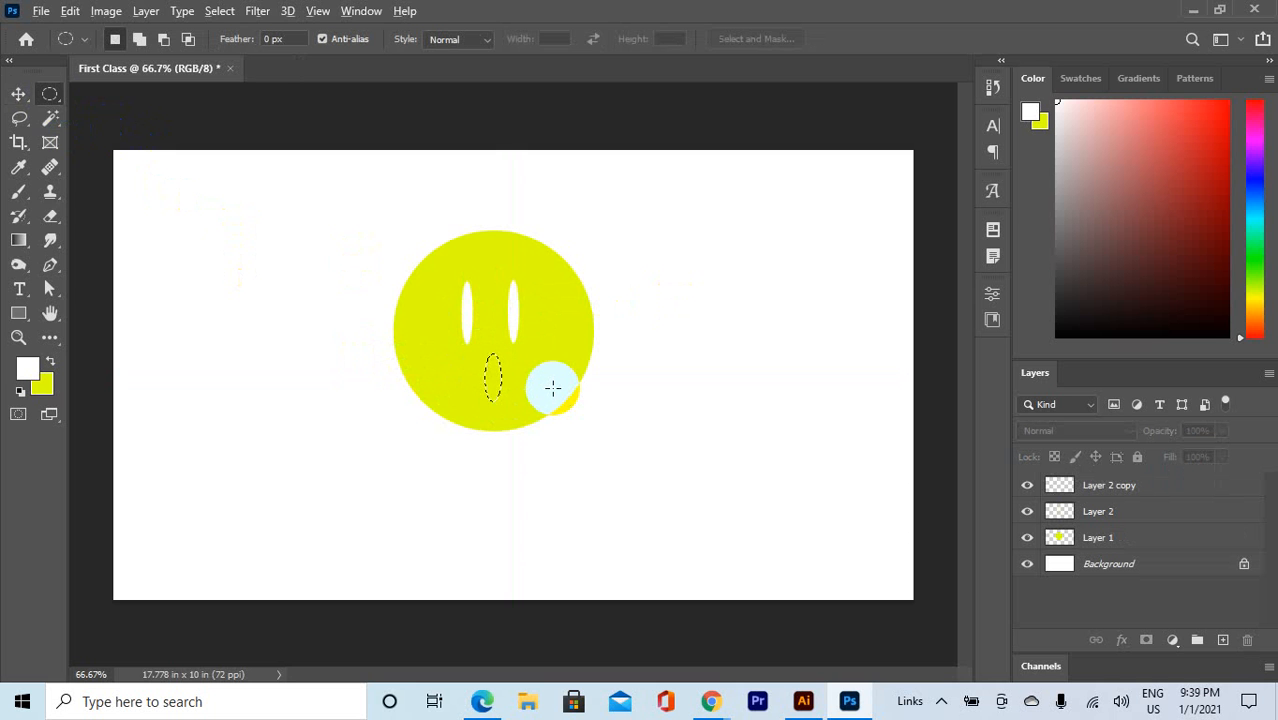
{"action": "key", "text": "alt"}
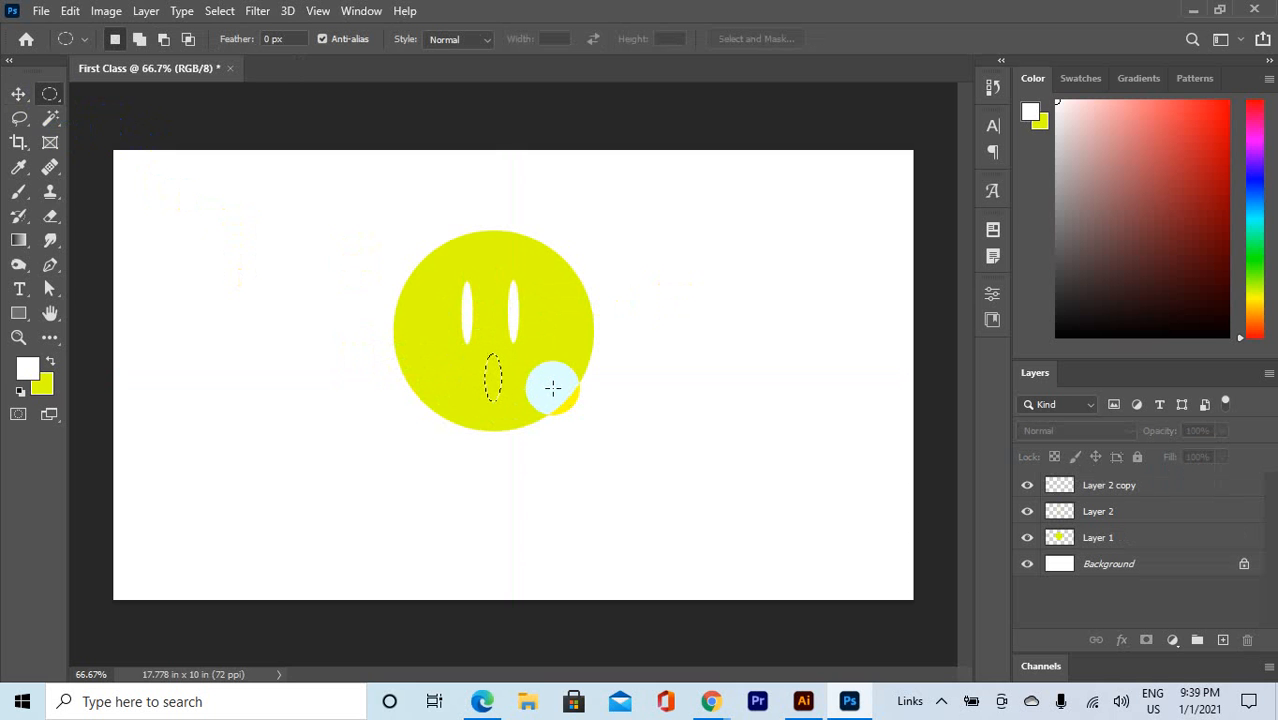
{"action": "left_click", "coordinate": [1145, 485]}
{"action": "left_click", "coordinate": [1223, 638]}
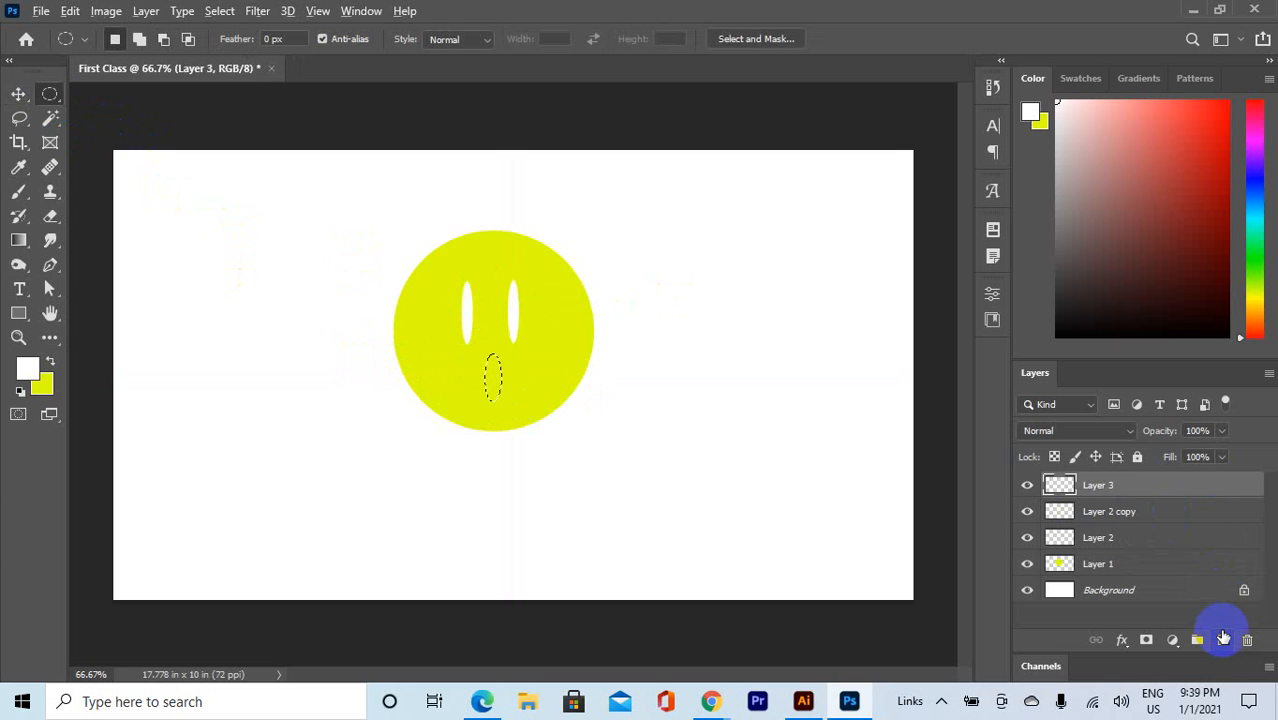
{"action": "key", "text": "ctrl+d"}
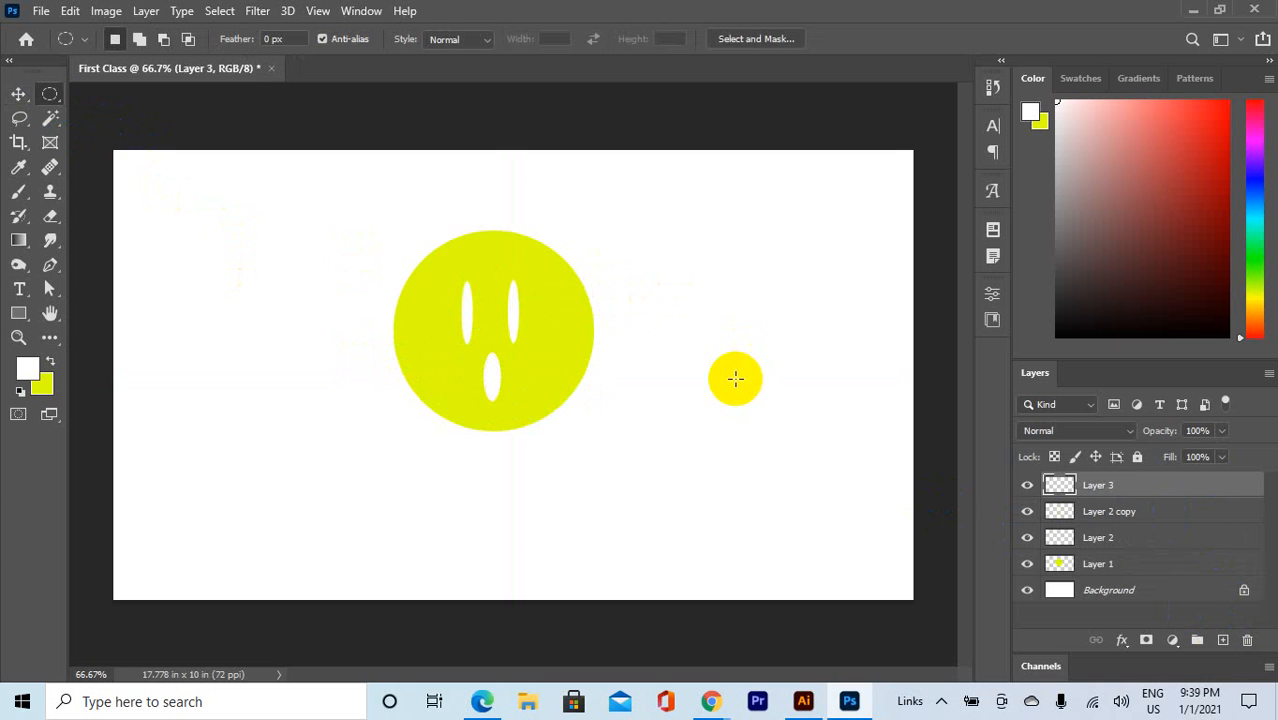
{"action": "scroll", "coordinate": [527, 306], "scroll_direction": "up", "scroll_amount": 2}
{"action": "scroll", "coordinate": [543, 306], "scroll_direction": "down", "scroll_amount": 1}
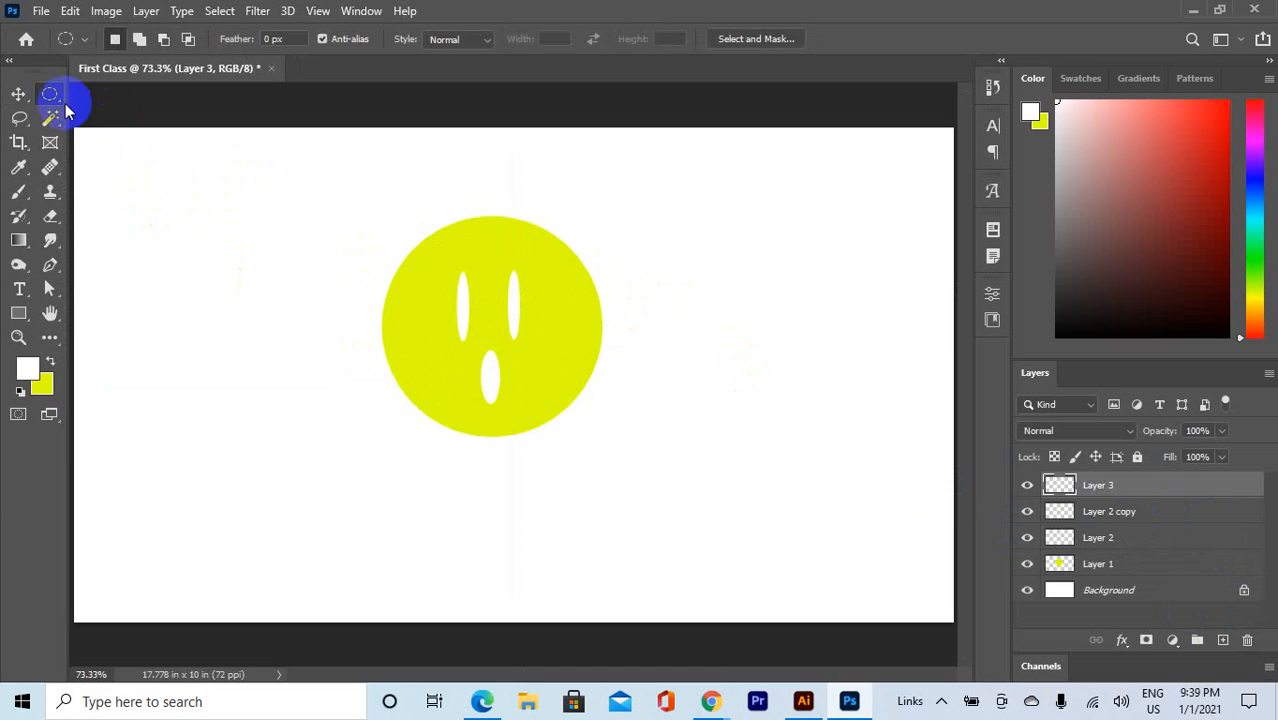
Step: Select all the smiley face's layers together with the Move tool and delete them
{"action": "left_click", "coordinate": [19, 93]}
{"action": "left_click_drag", "start_coordinate": [408, 207], "coordinate": [700, 470]}
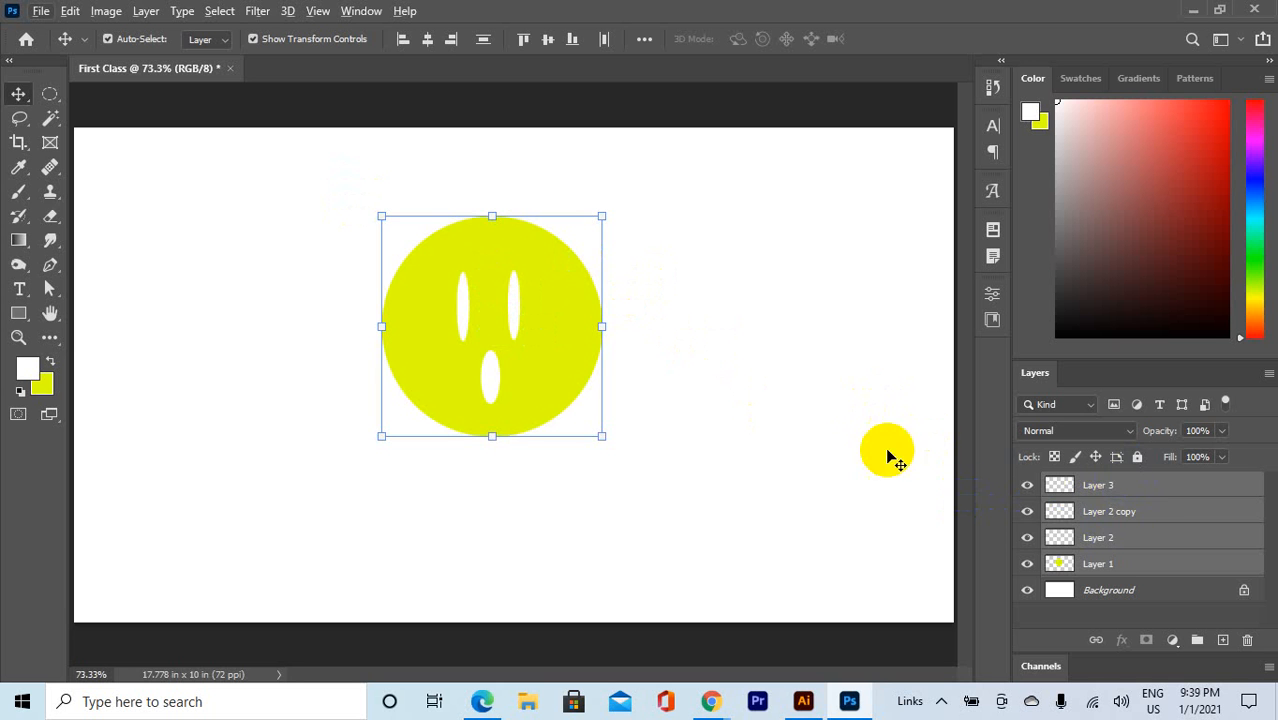
{"action": "key", "text": "Delete"}
Step: Build a bear-head selection from a large circle, adding a smaller elliptical ear at its upper left and upper right
{"action": "left_click", "coordinate": [50, 94]}
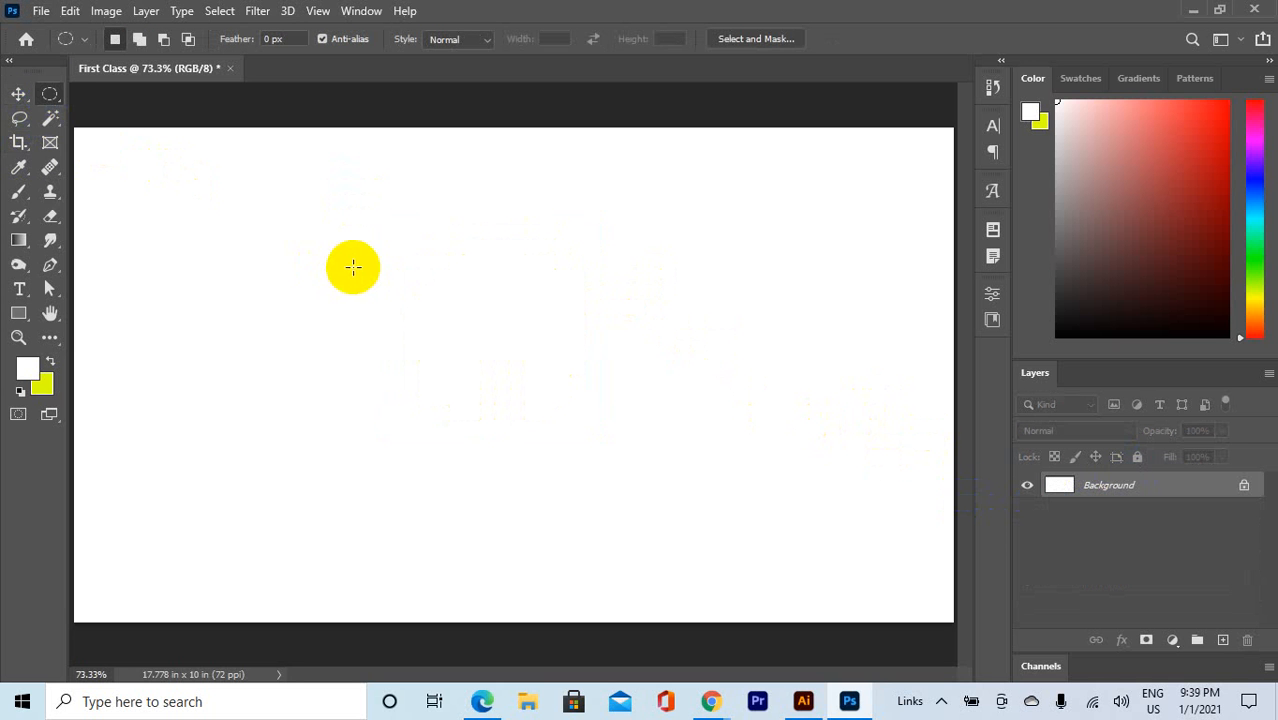
{"action": "left_click_drag", "start_coordinate": [416, 295], "coordinate": [504, 378]}
{"action": "scroll", "coordinate": [379, 240], "scroll_direction": "up", "scroll_amount": 5}
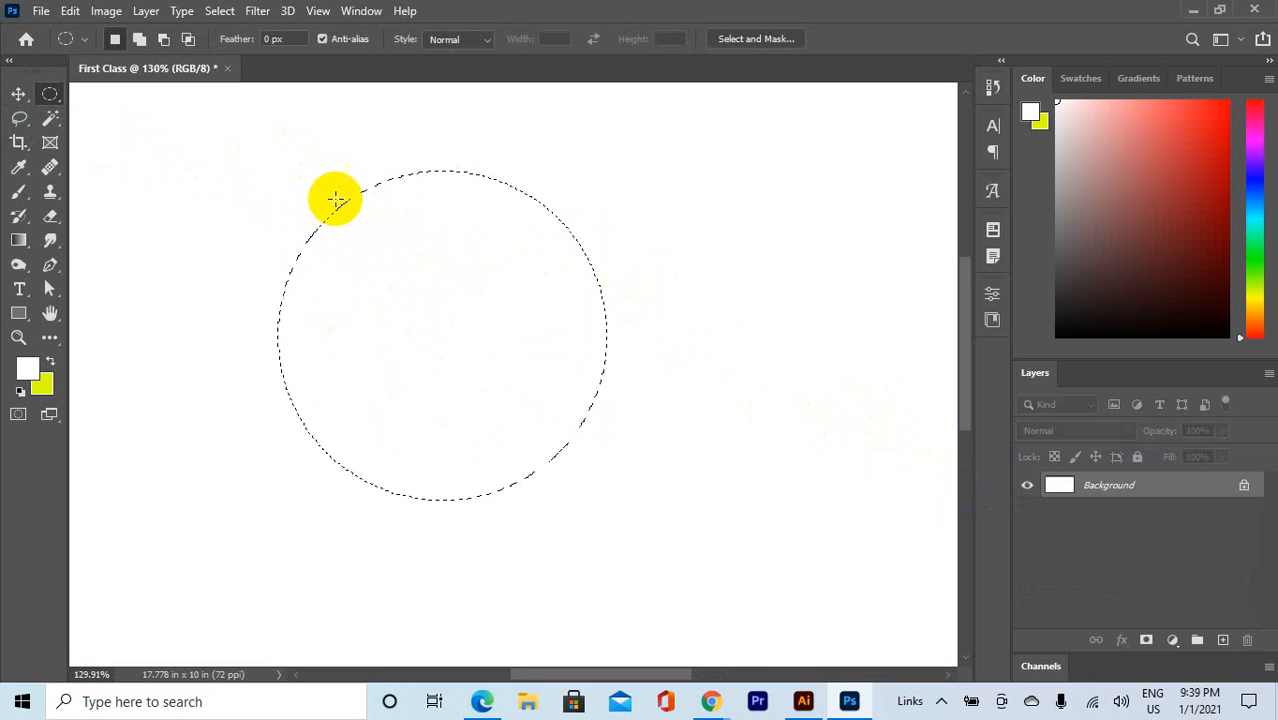
{"action": "scroll", "coordinate": [455, 176], "scroll_direction": "down", "scroll_amount": 1}
{"action": "scroll", "coordinate": [294, 163], "scroll_direction": "down", "scroll_amount": 3}
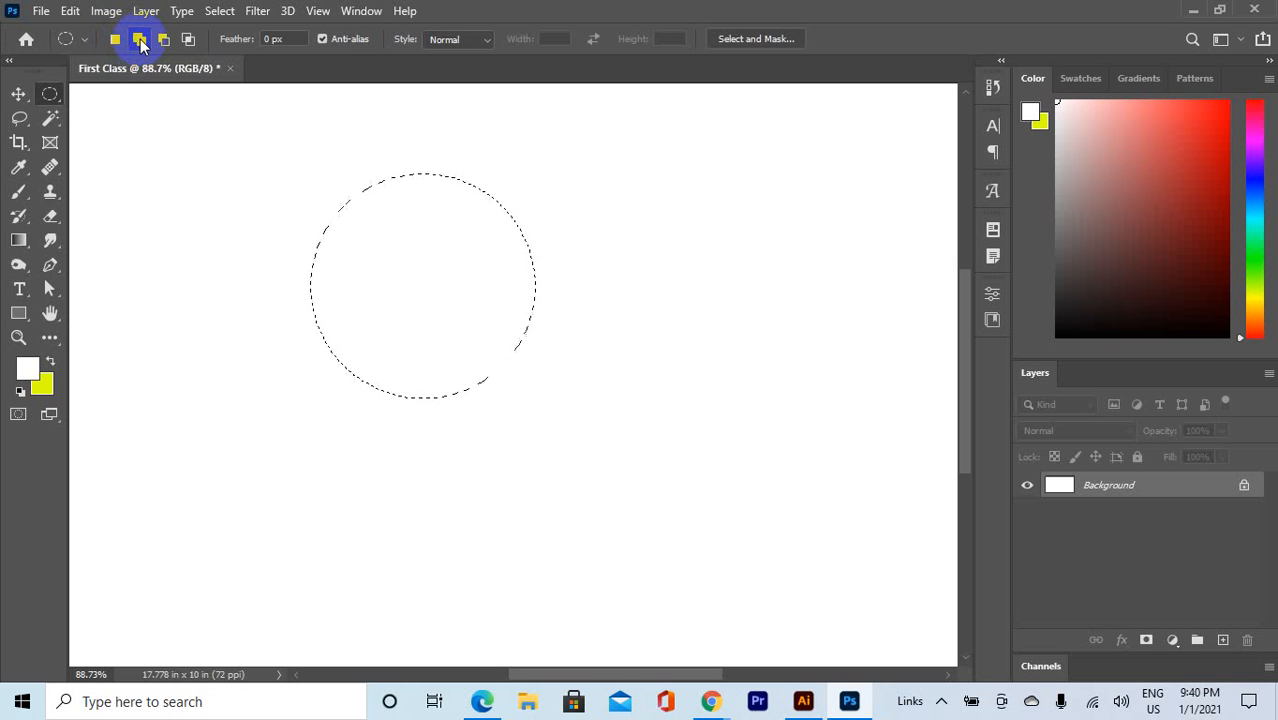
{"action": "left_click", "coordinate": [140, 40]}
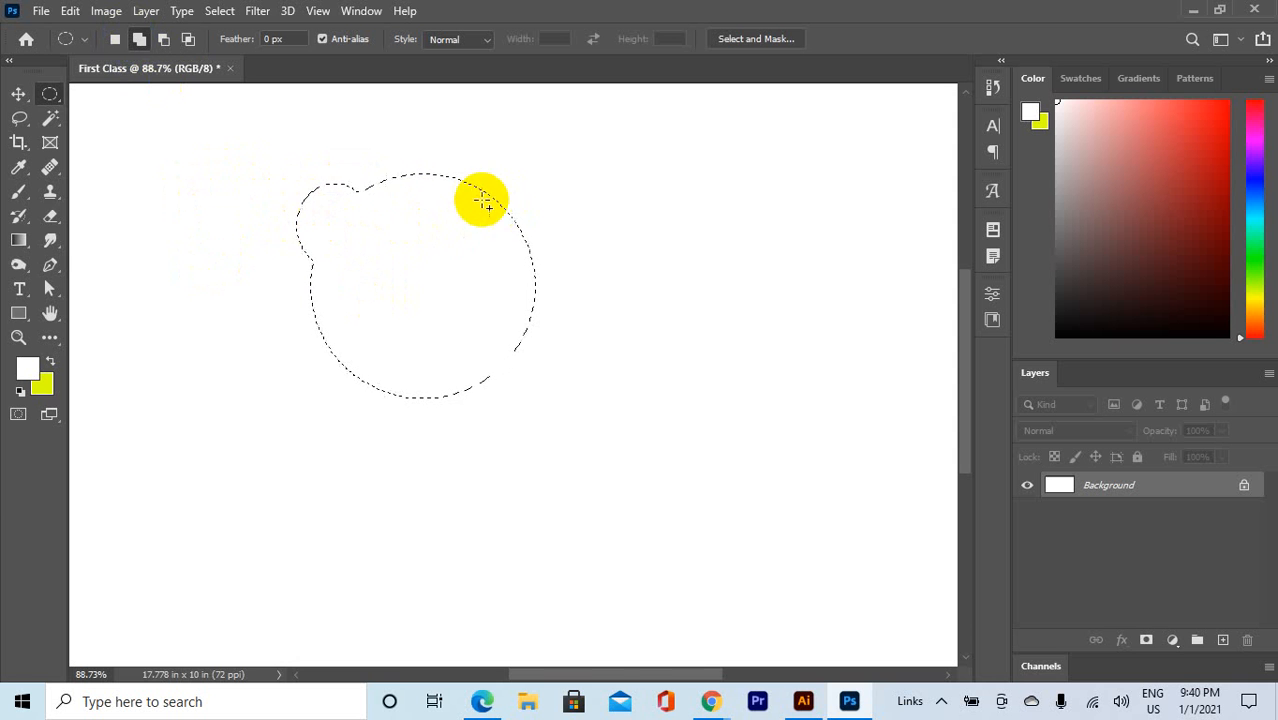
{"action": "left_click_drag", "start_coordinate": [505, 240], "coordinate": [541, 260]}
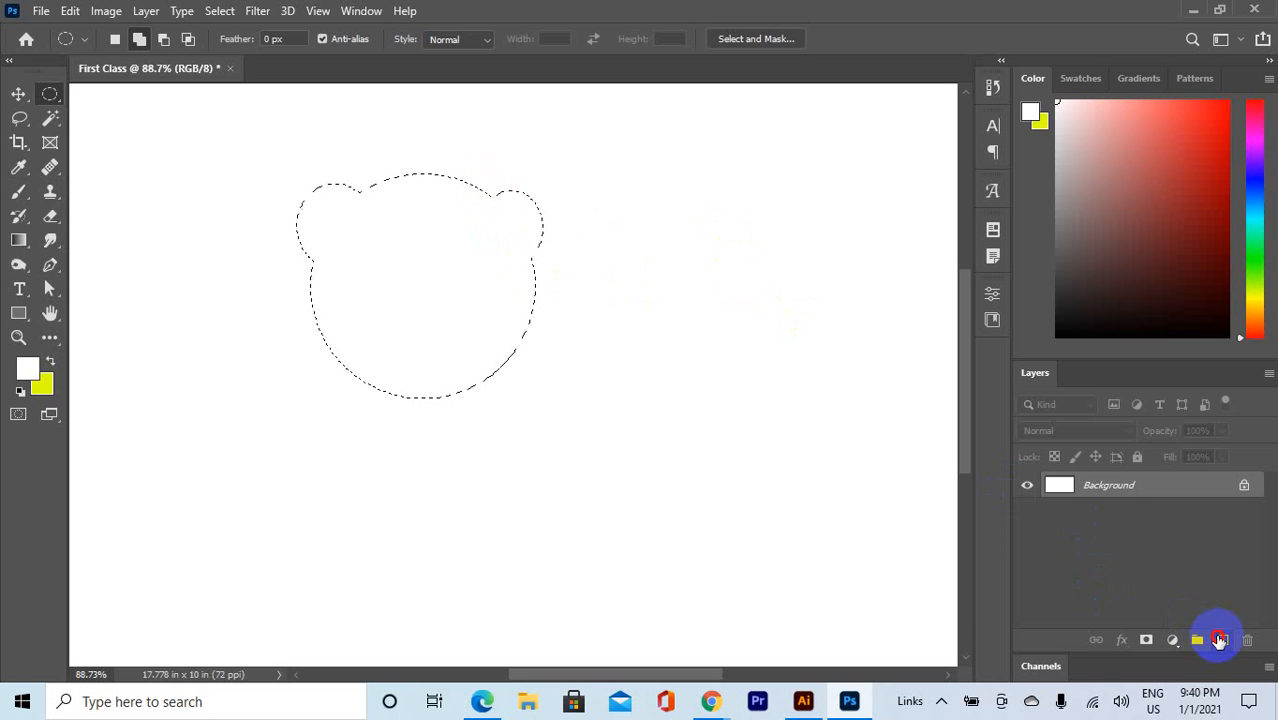
Step: Add a new layer and subtract two vertical elliptical eyes and a round mouth from the bear-head selection
{"action": "left_click", "coordinate": [1219, 640]}
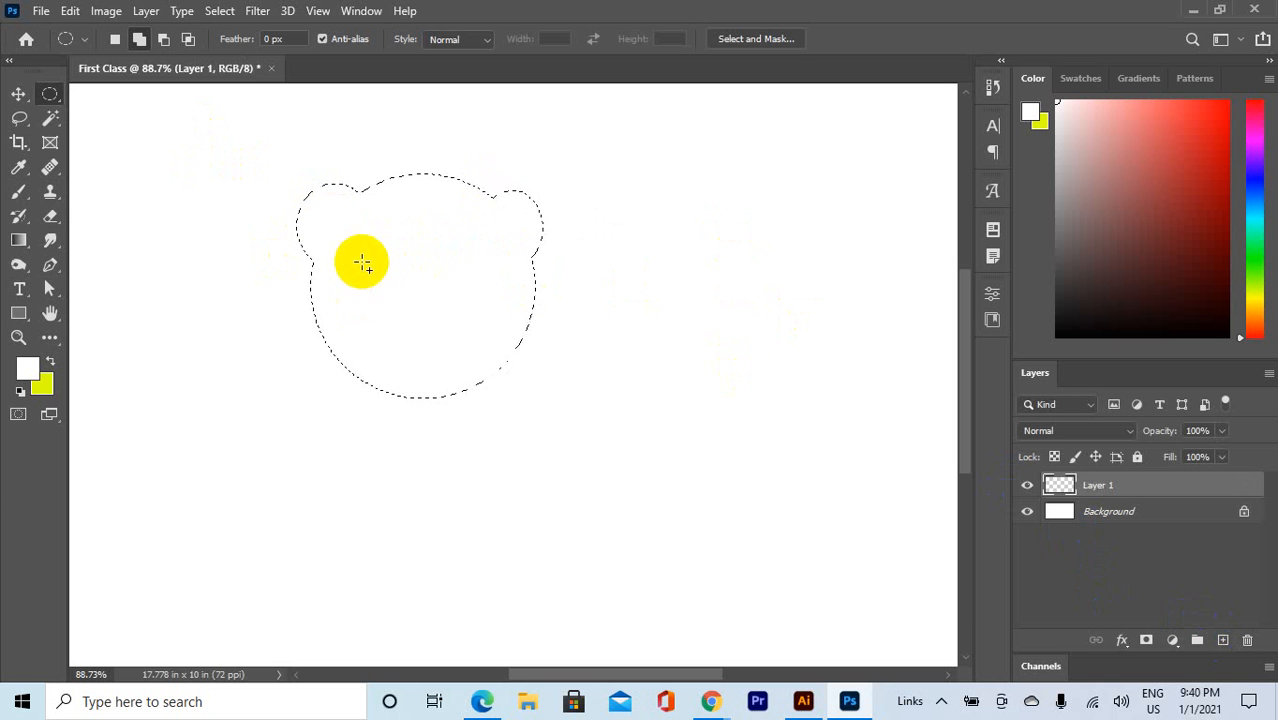
{"action": "left_click", "coordinate": [166, 40]}
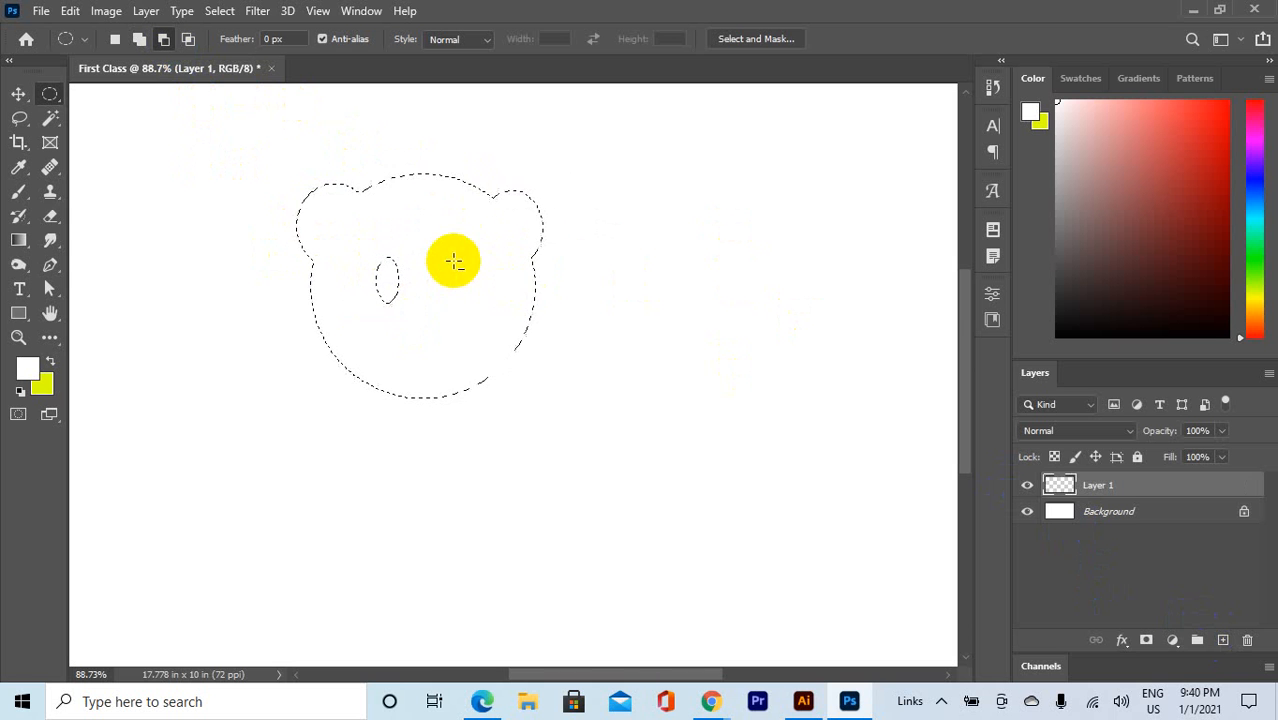
{"action": "left_click_drag", "start_coordinate": [468, 302], "coordinate": [473, 313]}
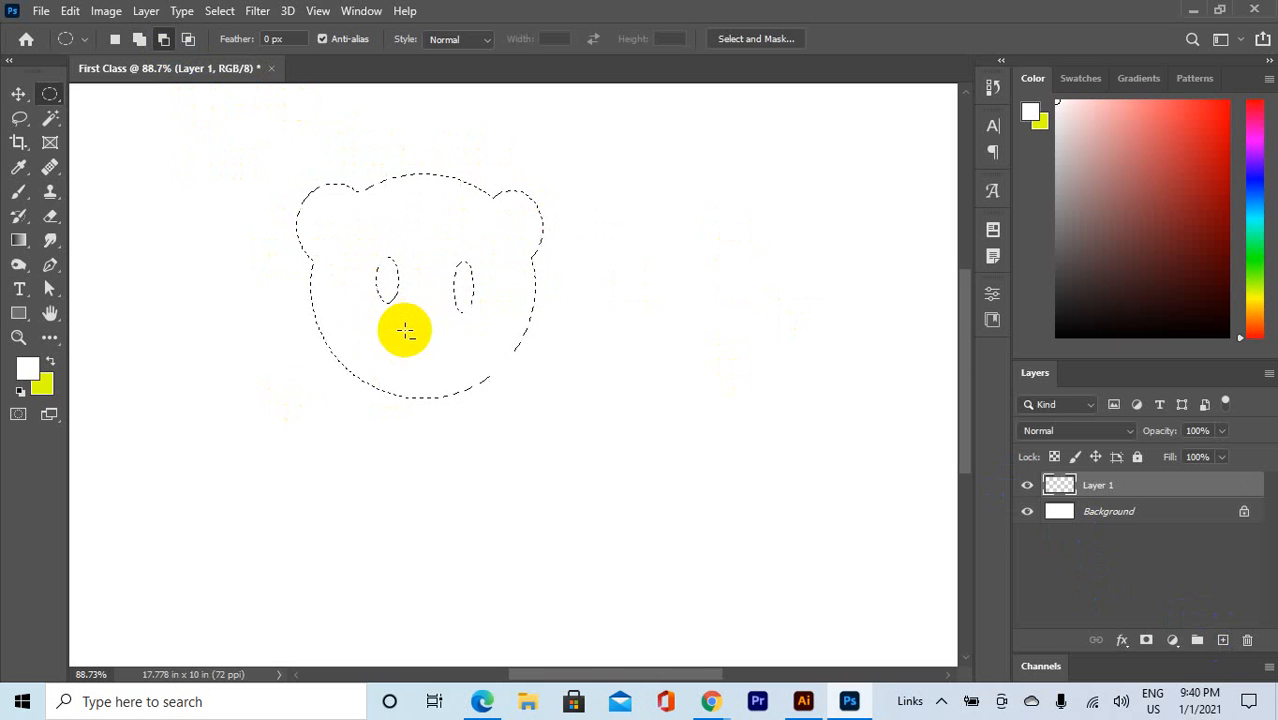
{"action": "left_click_drag", "start_coordinate": [404, 331], "coordinate": [440, 370]}
{"action": "scroll", "coordinate": [522, 333], "scroll_direction": "down", "scroll_amount": 2}
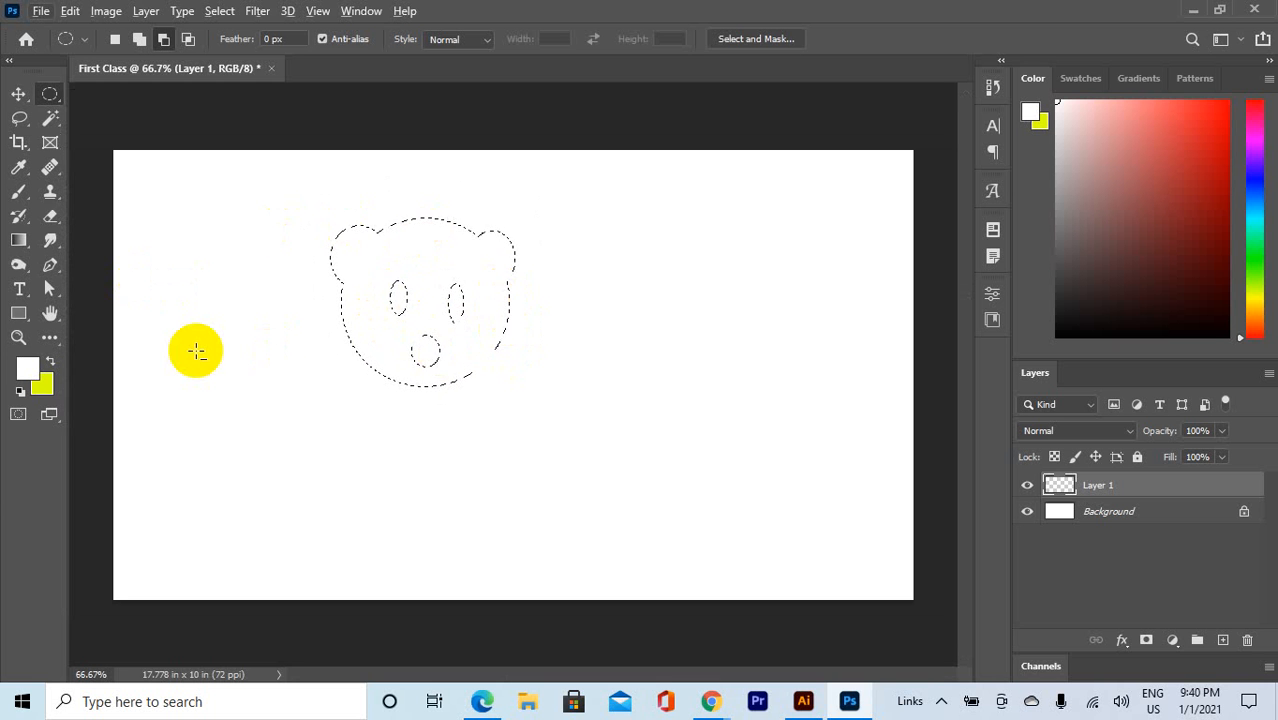
Step: Fill the bear-head selection with the yellow background color and deselect
{"action": "key", "text": "ctrl+BackSpace"}
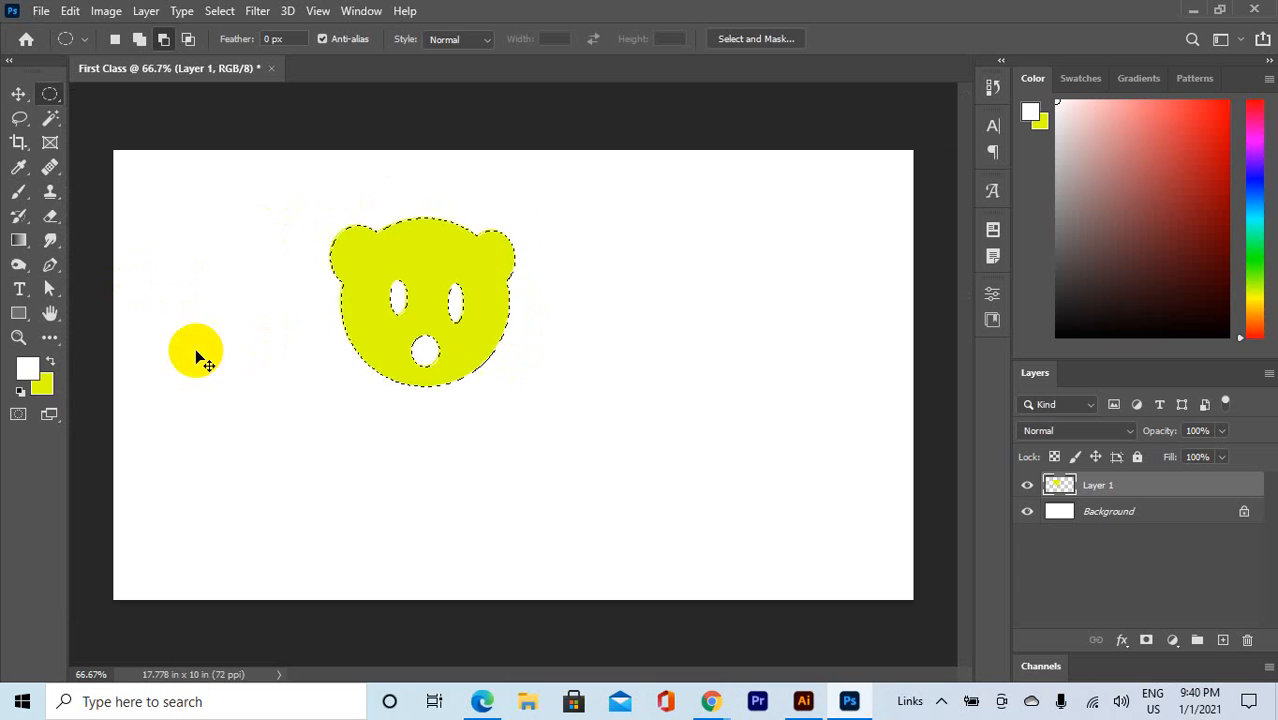
{"action": "key", "text": "ctrl+d"}
{"action": "scroll", "coordinate": [435, 343], "scroll_direction": "down", "scroll_amount": 1}
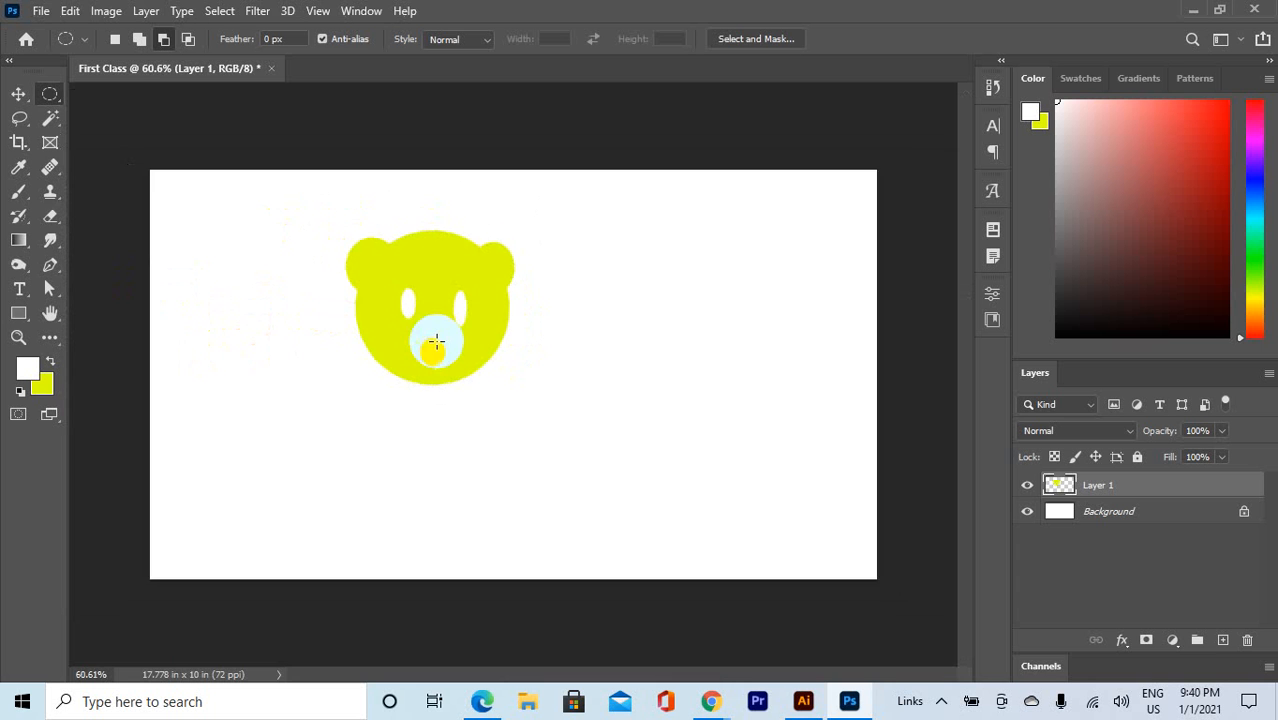
{"action": "scroll", "coordinate": [437, 336], "scroll_direction": "up", "scroll_amount": 4}
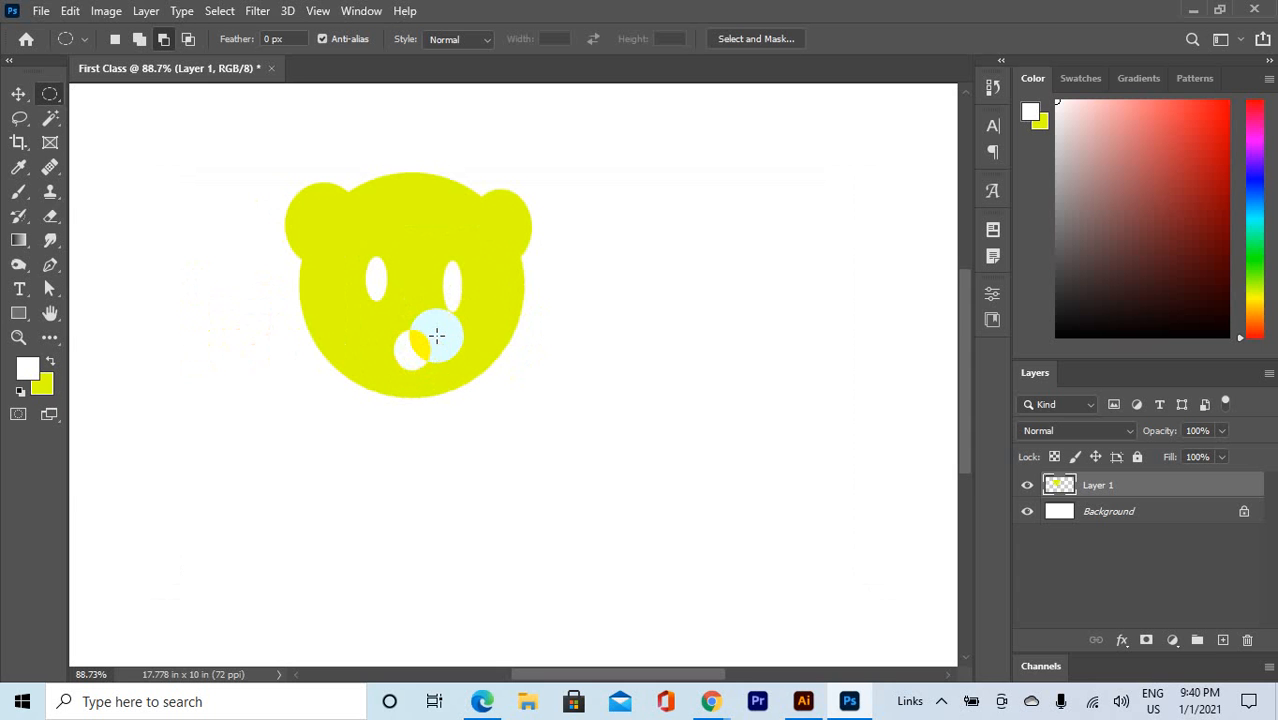
Step: Return the marquee to new-selection mode and switch to the Rectangular Marquee tool
{"action": "left_click", "coordinate": [141, 40]}
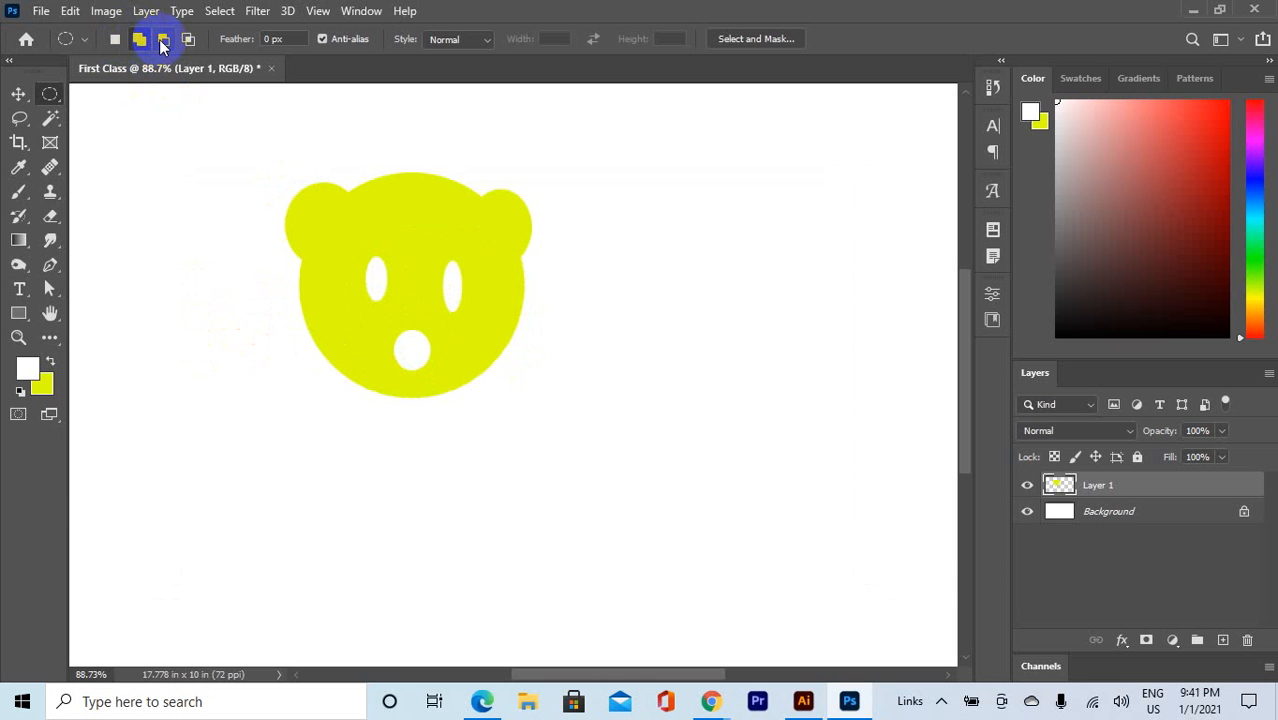
{"action": "left_click", "coordinate": [141, 40]}
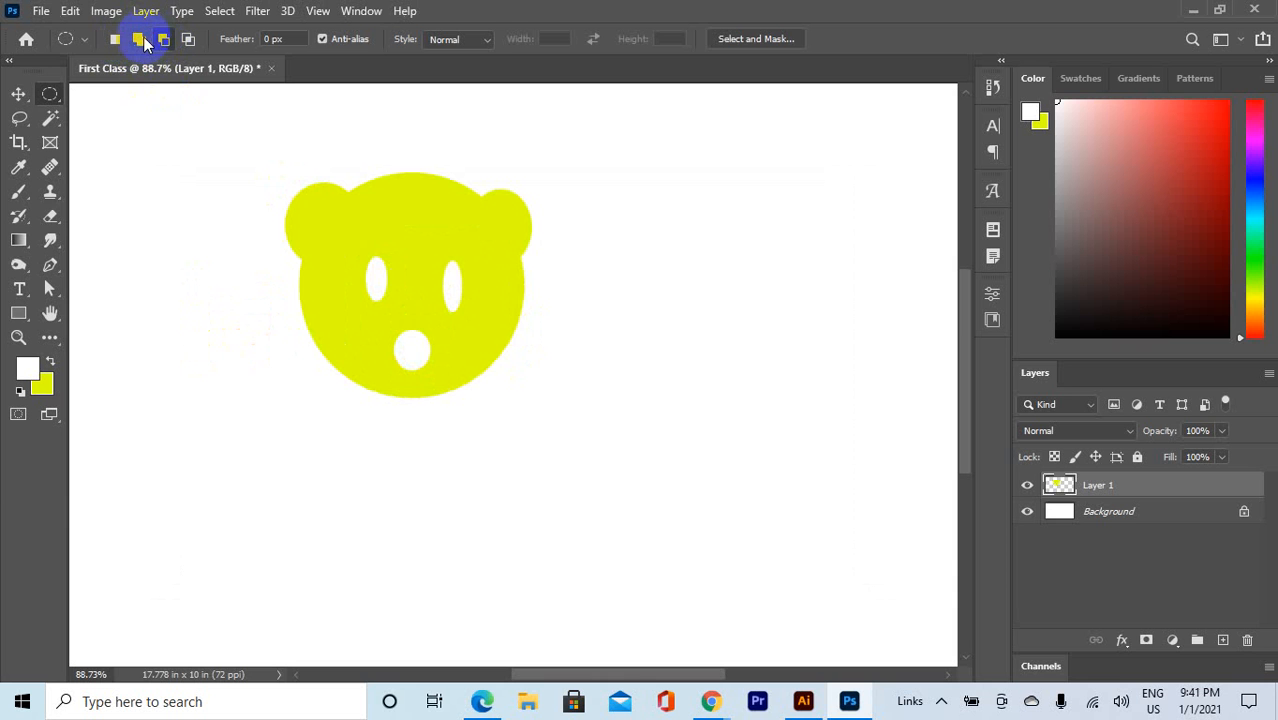
{"action": "left_click", "coordinate": [115, 39]}
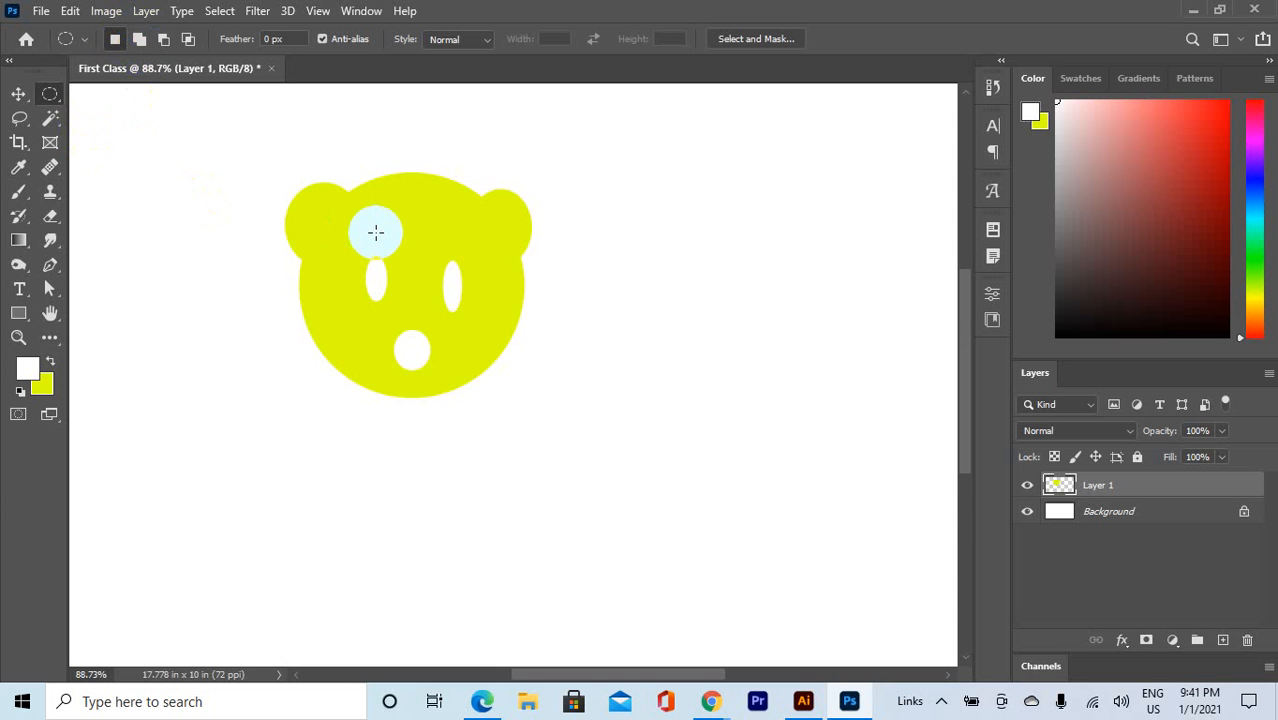
{"action": "scroll", "coordinate": [375, 238], "scroll_direction": "down", "scroll_amount": 2}
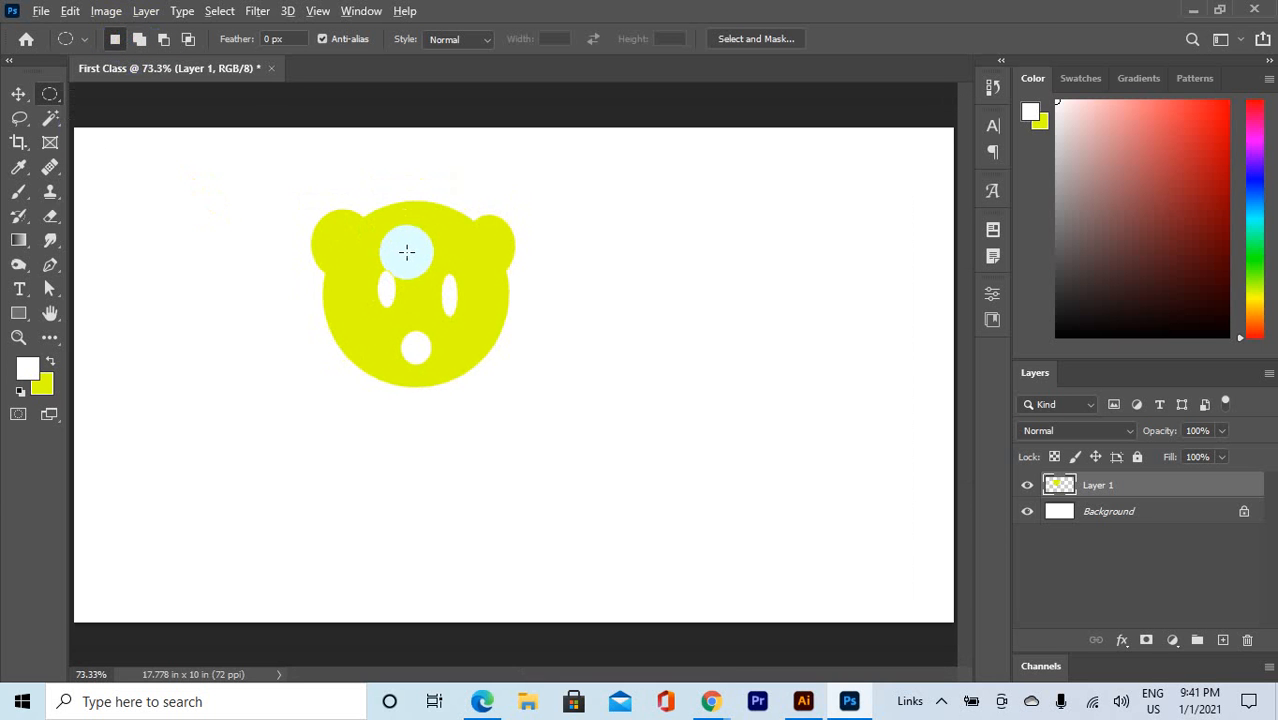
{"action": "right_click", "coordinate": [48, 99]}
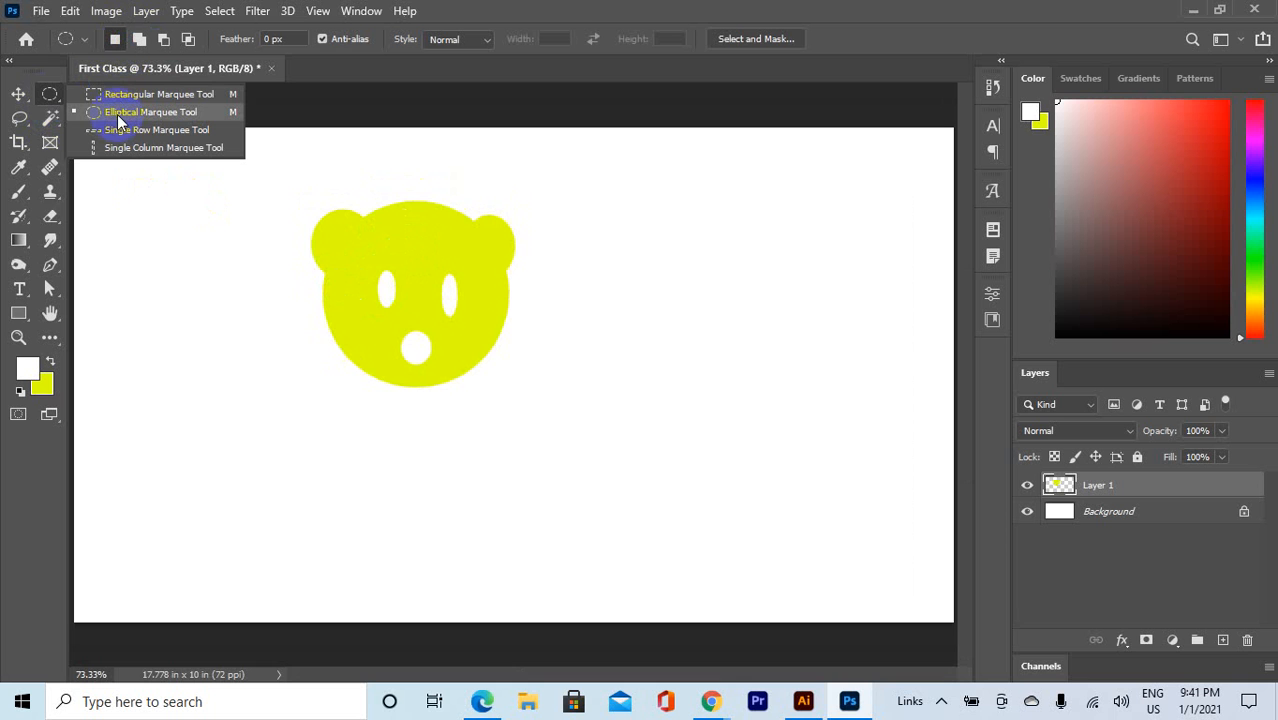
{"action": "left_click", "coordinate": [198, 95]}
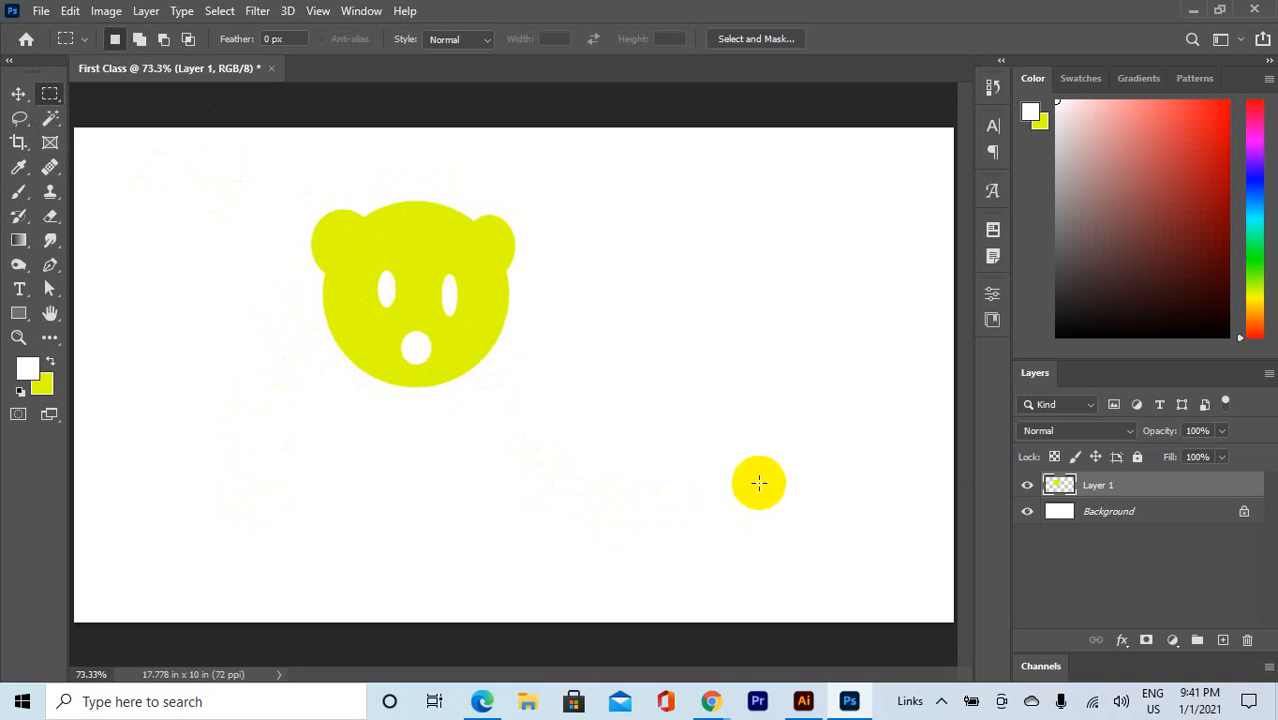
{"action": "key", "text": "ctrl+minus"}
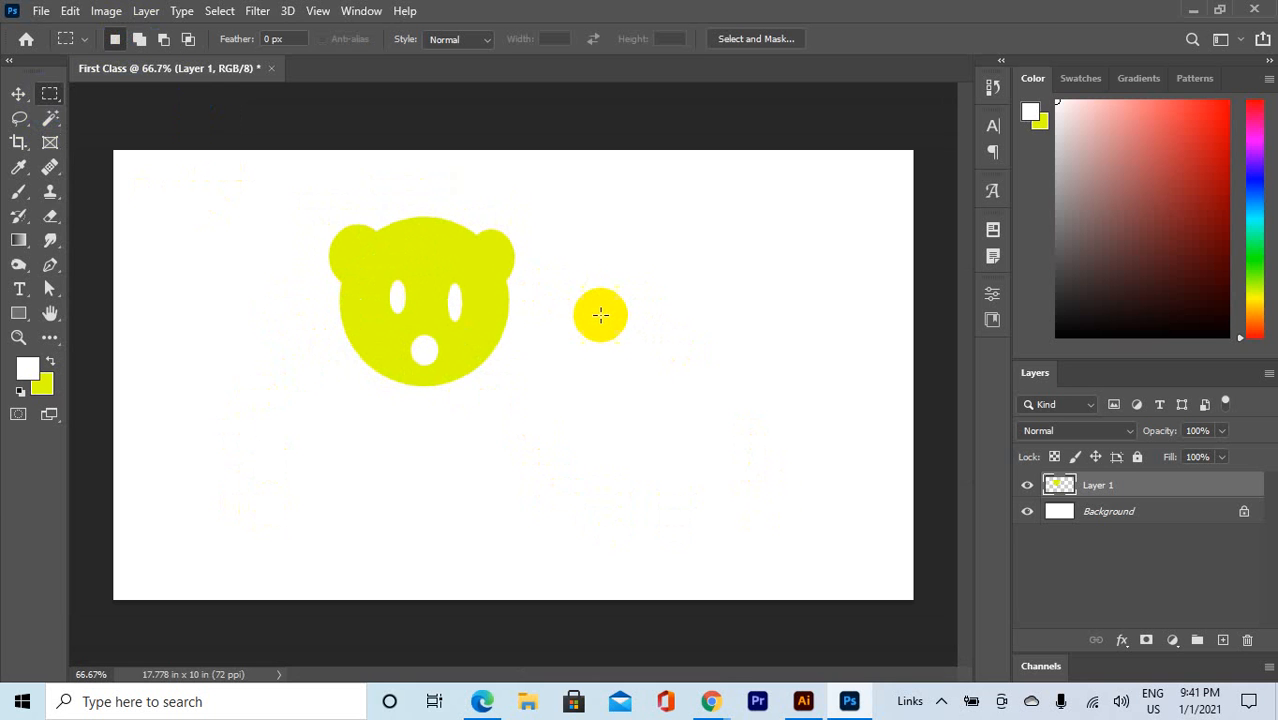
Step: Switch to the Lasso tool and add a new layer above the bear head
{"action": "left_click", "coordinate": [19, 118]}
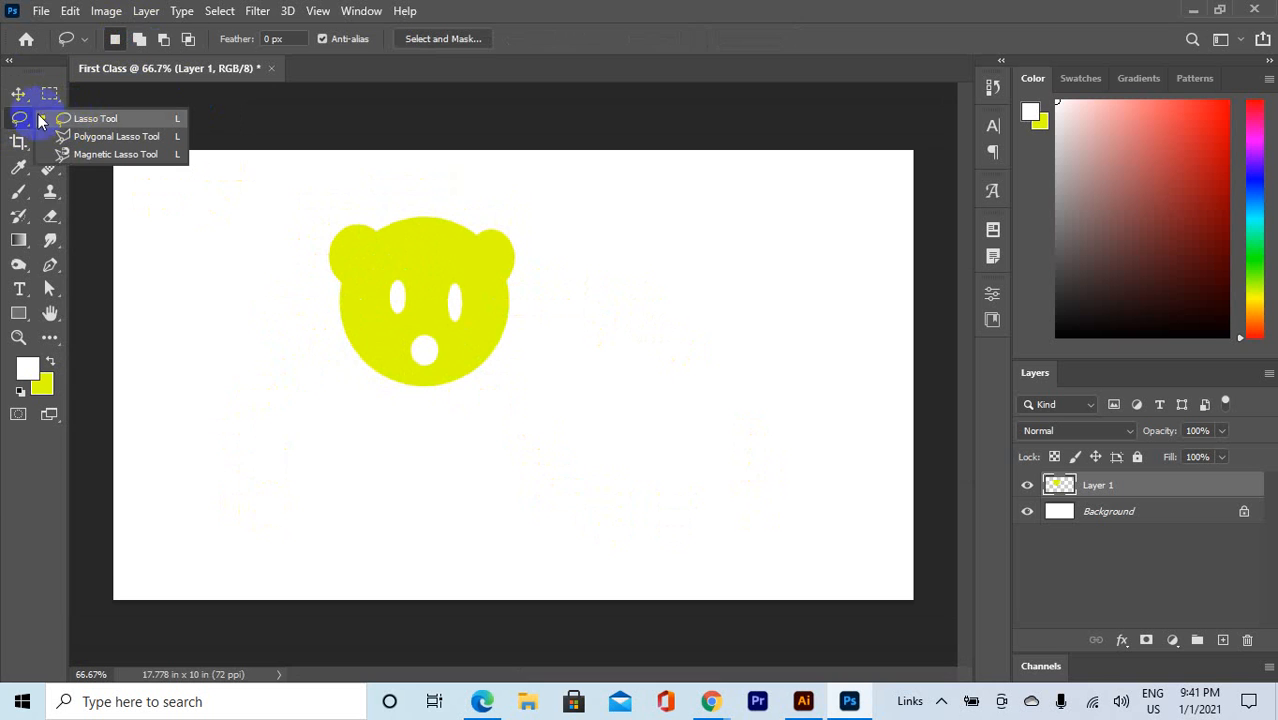
{"action": "left_click", "coordinate": [112, 118]}
{"action": "scroll", "coordinate": [445, 363], "scroll_direction": "up", "scroll_amount": 3}
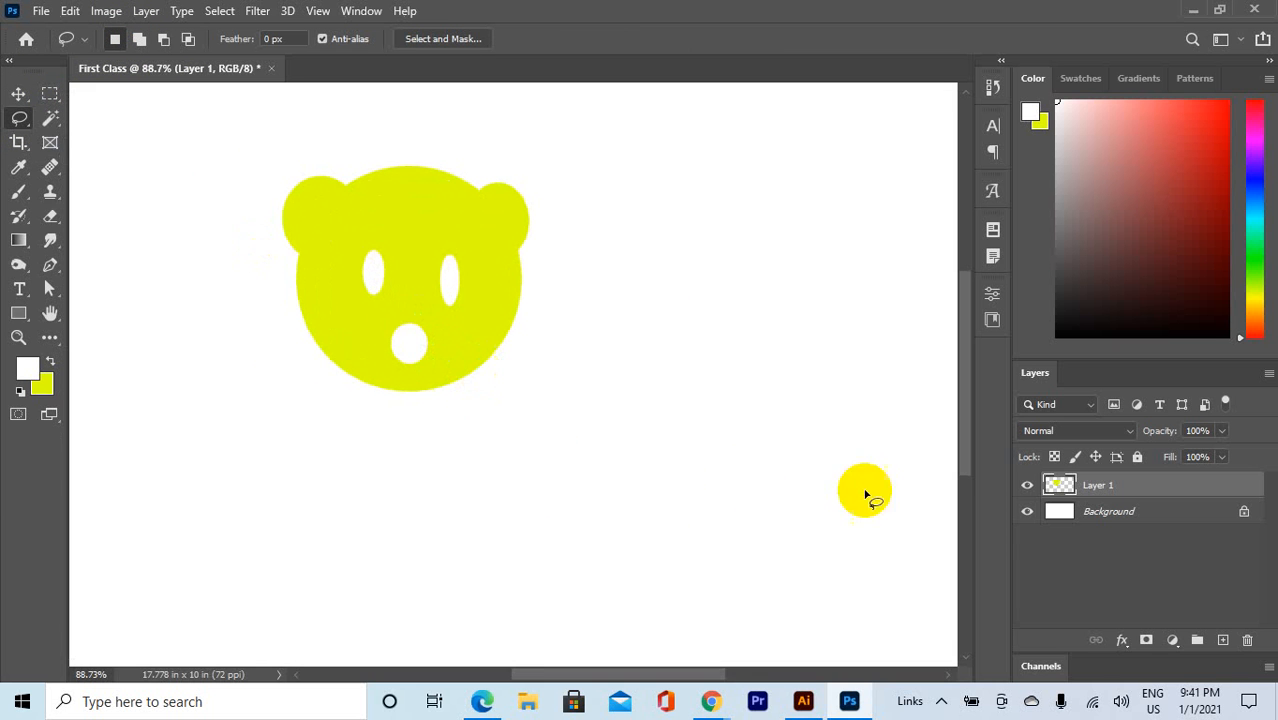
{"action": "left_click", "coordinate": [1222, 639]}
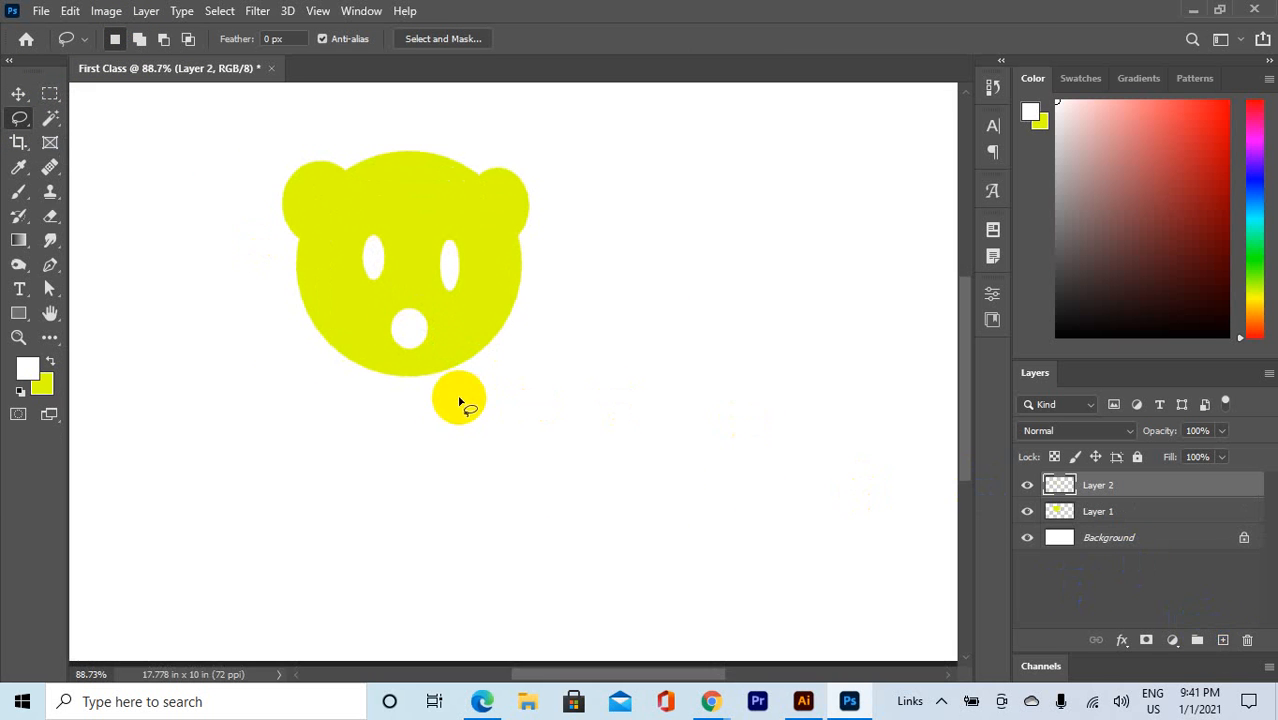
Step: Try several freehand Lasso selections on the blank canvas around the bear head, and clear the selection
{"action": "scroll", "coordinate": [450, 398], "scroll_direction": "down", "scroll_amount": 2}
{"action": "mouse_move", "coordinate": [220, 385]}
{"action": "left_mouse_down"}
{"action": "mouse_move", "coordinate": [163, 467]}
{"action": "mouse_move", "coordinate": [240, 392]}
{"action": "mouse_move", "coordinate": [236, 374]}
{"action": "left_mouse_up"}
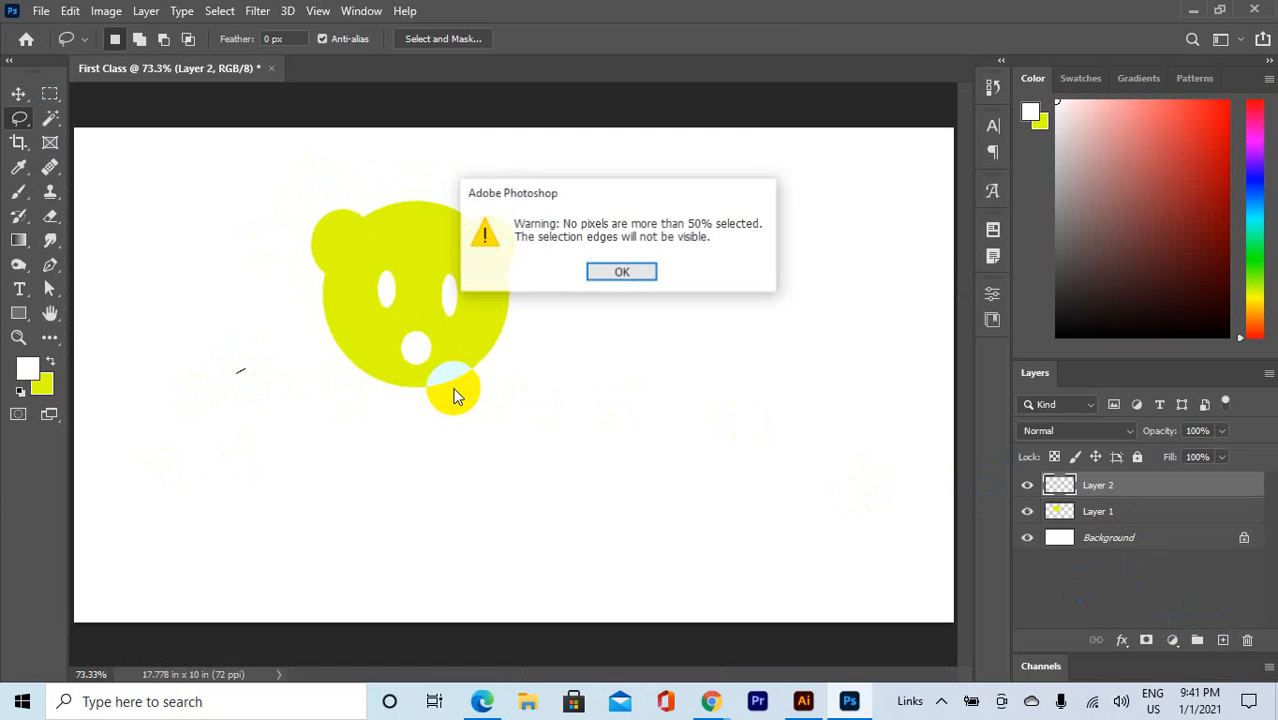
{"action": "left_click", "coordinate": [622, 274]}
{"action": "left_click_drag", "start_coordinate": [703, 260], "coordinate": [771, 318]}
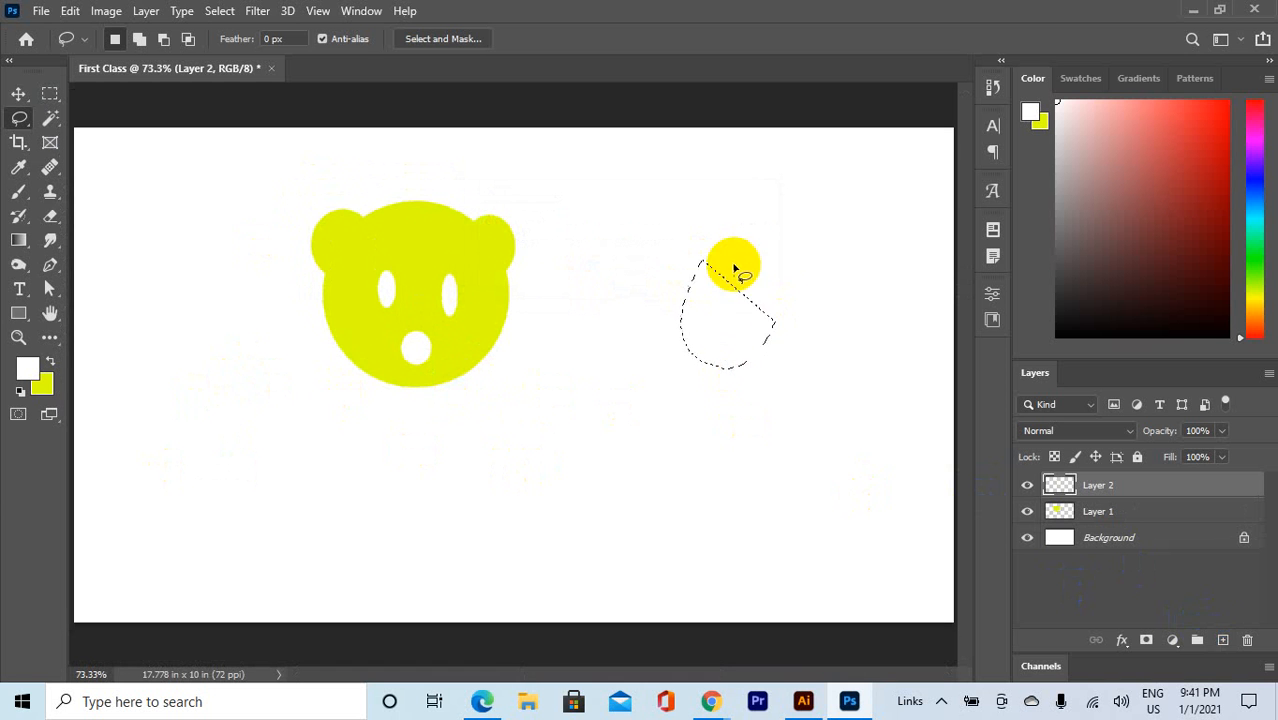
{"action": "mouse_move", "coordinate": [616, 398]}
{"action": "left_mouse_down"}
{"action": "mouse_move", "coordinate": [596, 502]}
{"action": "mouse_move", "coordinate": [556, 402]}
{"action": "left_mouse_up"}
{"action": "mouse_move", "coordinate": [705, 277]}
{"action": "left_mouse_down"}
{"action": "mouse_move", "coordinate": [653, 365]}
{"action": "mouse_move", "coordinate": [700, 292]}
{"action": "left_mouse_up"}
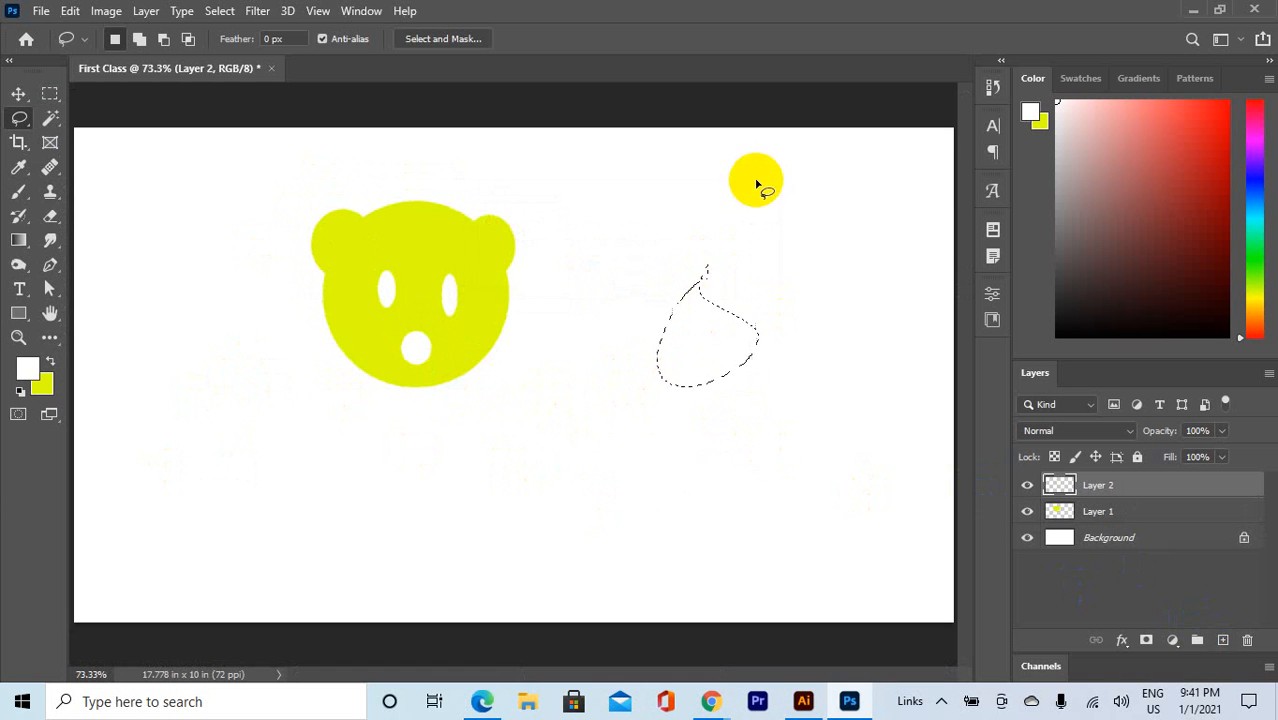
{"action": "mouse_move", "coordinate": [603, 202]}
{"action": "left_mouse_down"}
{"action": "mouse_move", "coordinate": [660, 216]}
{"action": "mouse_move", "coordinate": [738, 305]}
{"action": "mouse_move", "coordinate": [760, 372]}
{"action": "mouse_move", "coordinate": [618, 312]}
{"action": "left_mouse_up"}
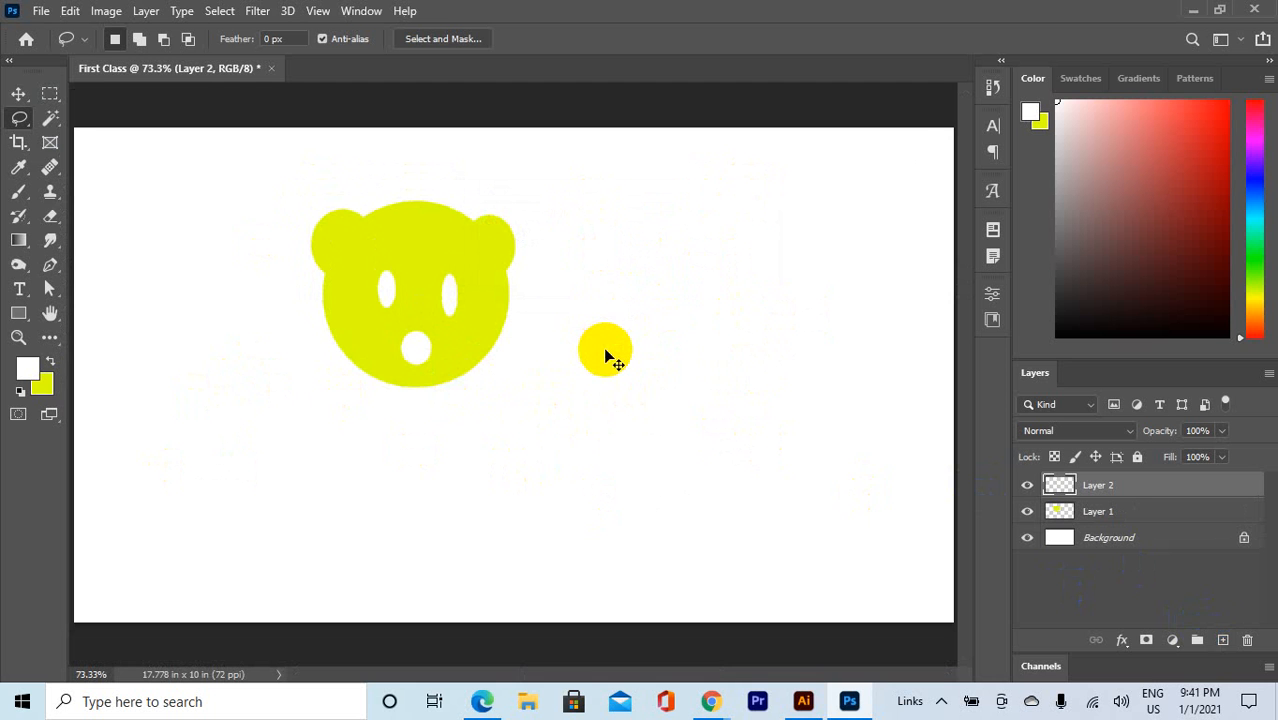
Step: Lasso a bent arm shape extending from the head's lower left, fill it with the yellow background color, and deselect
{"action": "scroll", "coordinate": [342, 405], "scroll_direction": "up", "scroll_amount": 2}
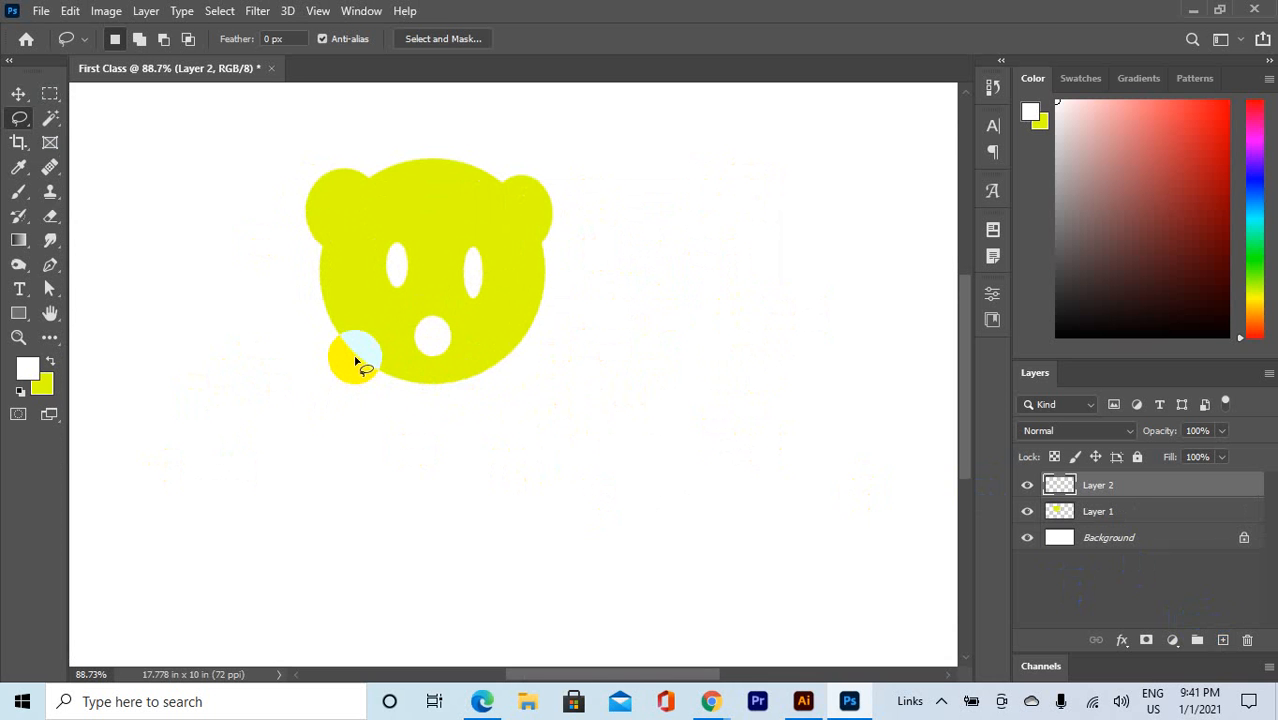
{"action": "mouse_move", "coordinate": [373, 366]}
{"action": "left_mouse_down"}
{"action": "mouse_move", "coordinate": [305, 403]}
{"action": "mouse_move", "coordinate": [266, 450]}
{"action": "mouse_move", "coordinate": [314, 486]}
{"action": "mouse_move", "coordinate": [312, 454]}
{"action": "mouse_move", "coordinate": [290, 442]}
{"action": "mouse_move", "coordinate": [396, 391]}
{"action": "mouse_move", "coordinate": [376, 365]}
{"action": "left_mouse_up"}
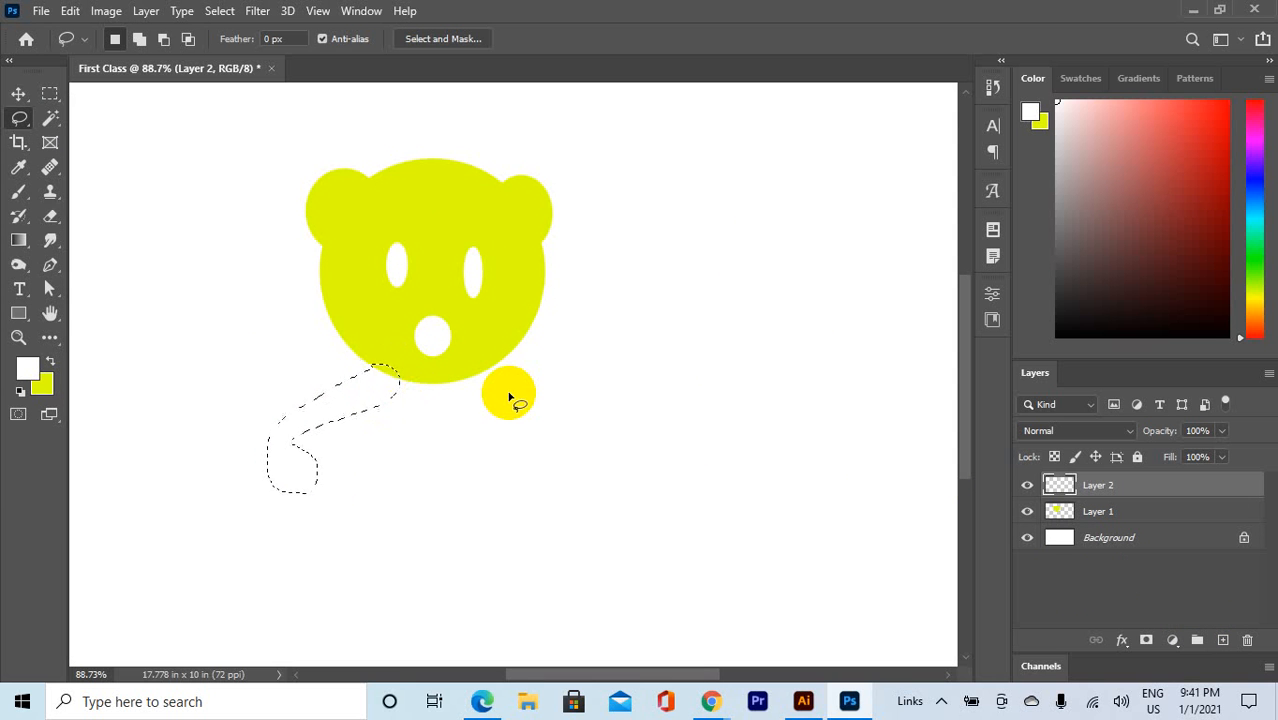
{"action": "key", "text": "ctrl+BackSpace"}
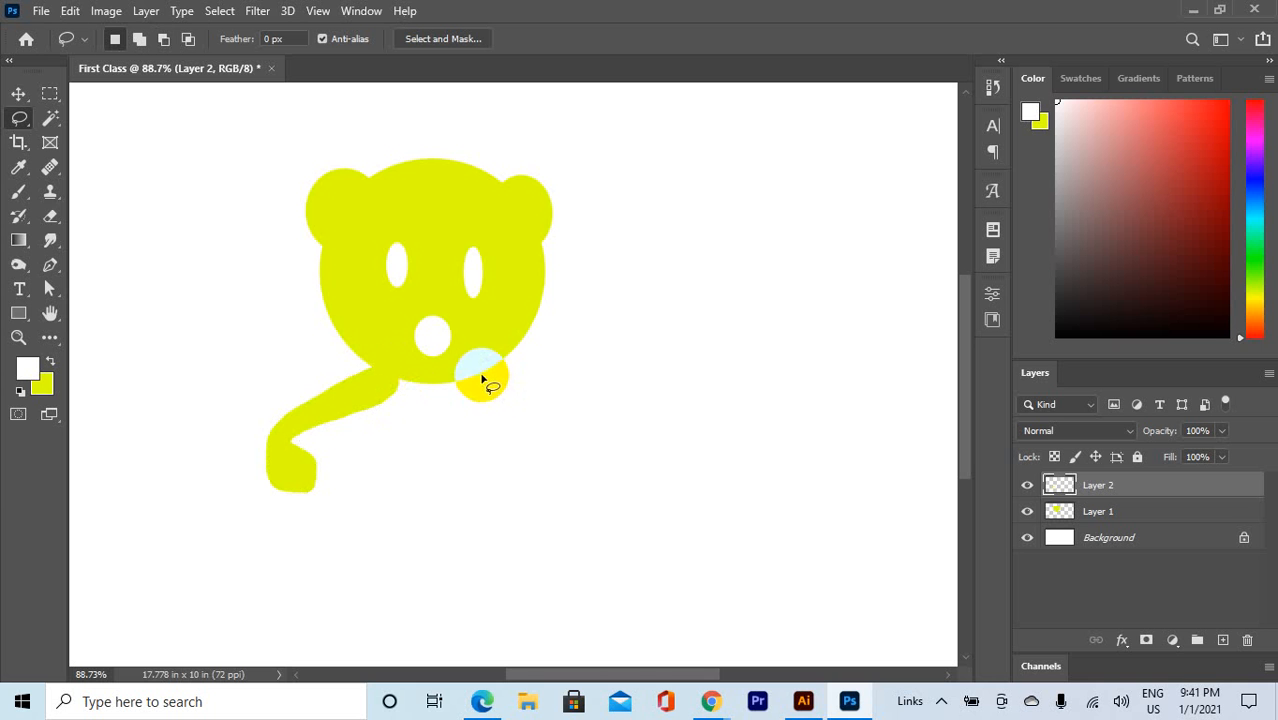
Step: Lasso a second bent arm extending from the head's lower right, fill it with the yellow background color, and deselect
{"action": "mouse_move", "coordinate": [481, 375]}
{"action": "left_mouse_down"}
{"action": "mouse_move", "coordinate": [577, 470]}
{"action": "mouse_move", "coordinate": [540, 484]}
{"action": "mouse_move", "coordinate": [525, 438]}
{"action": "mouse_move", "coordinate": [483, 421]}
{"action": "mouse_move", "coordinate": [470, 378]}
{"action": "left_mouse_up"}
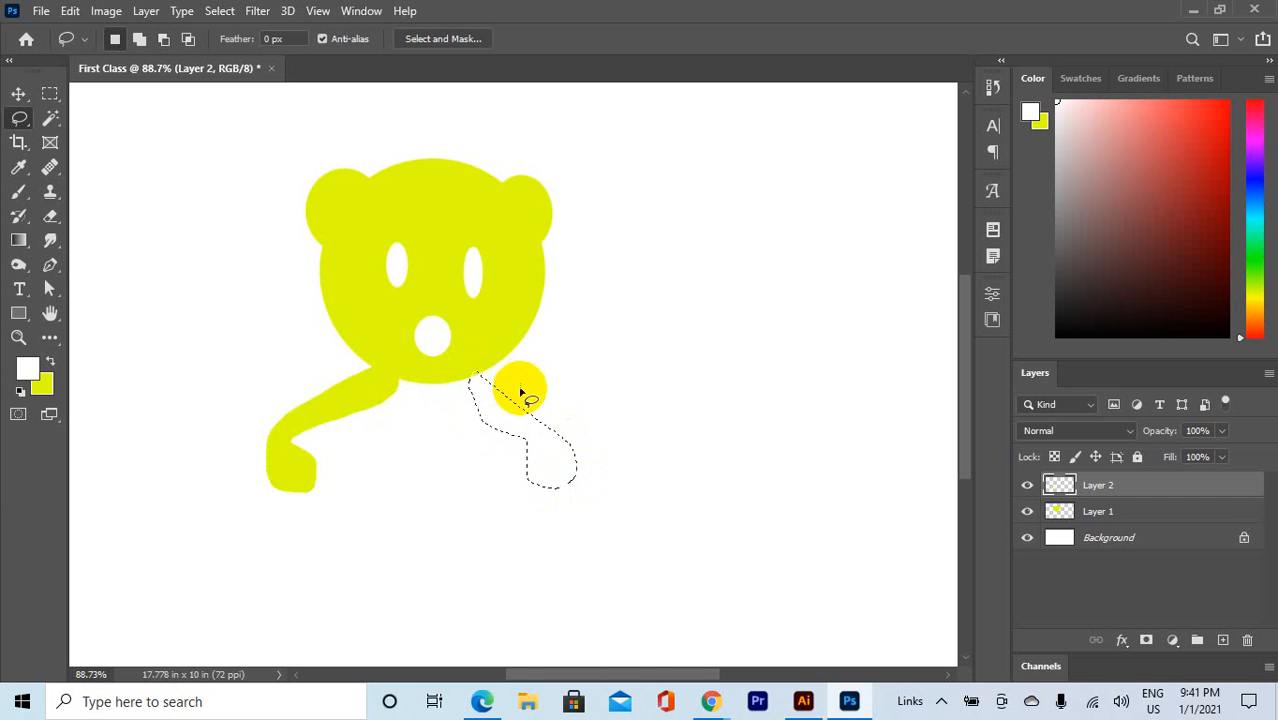
{"action": "key", "text": "ctrl+BackSpace"}
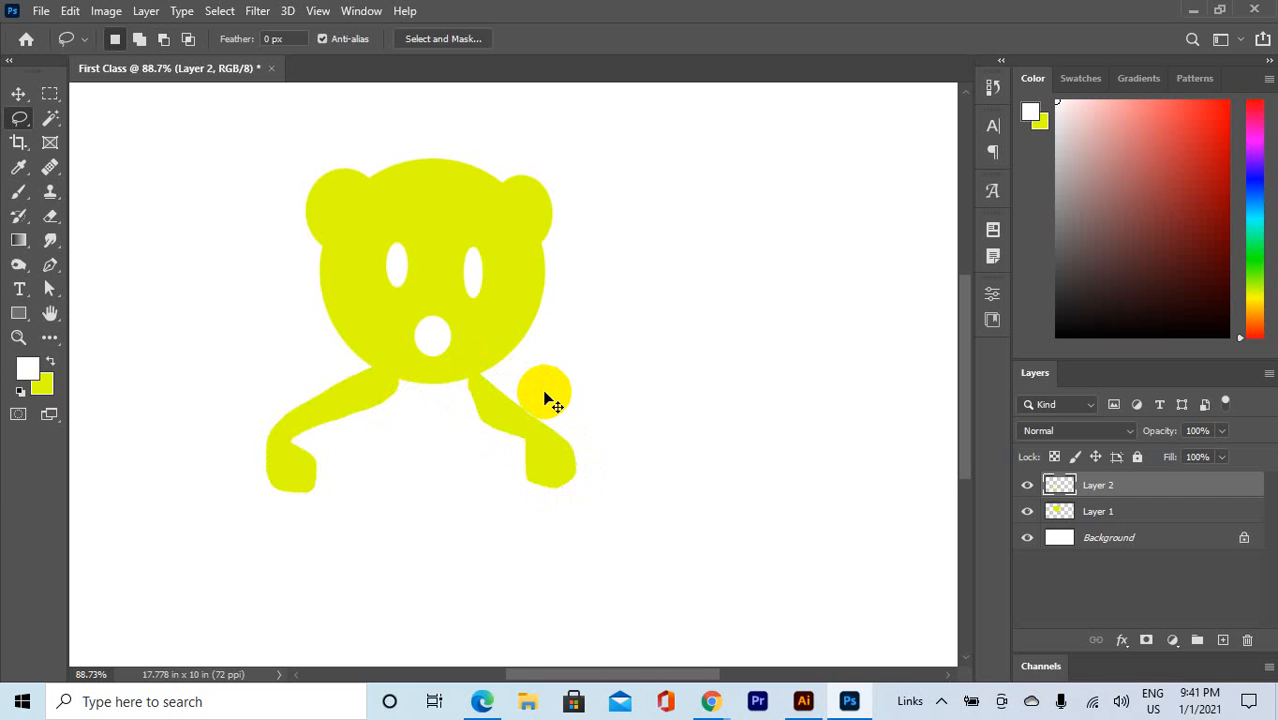
Step: Lasso a body below the head, extend it up to the neck, subtract the part around the mouth, fill it yellow, and deselect
{"action": "mouse_move", "coordinate": [371, 399]}
{"action": "left_mouse_down"}
{"action": "mouse_move", "coordinate": [513, 563]}
{"action": "mouse_move", "coordinate": [378, 385]}
{"action": "left_mouse_up"}
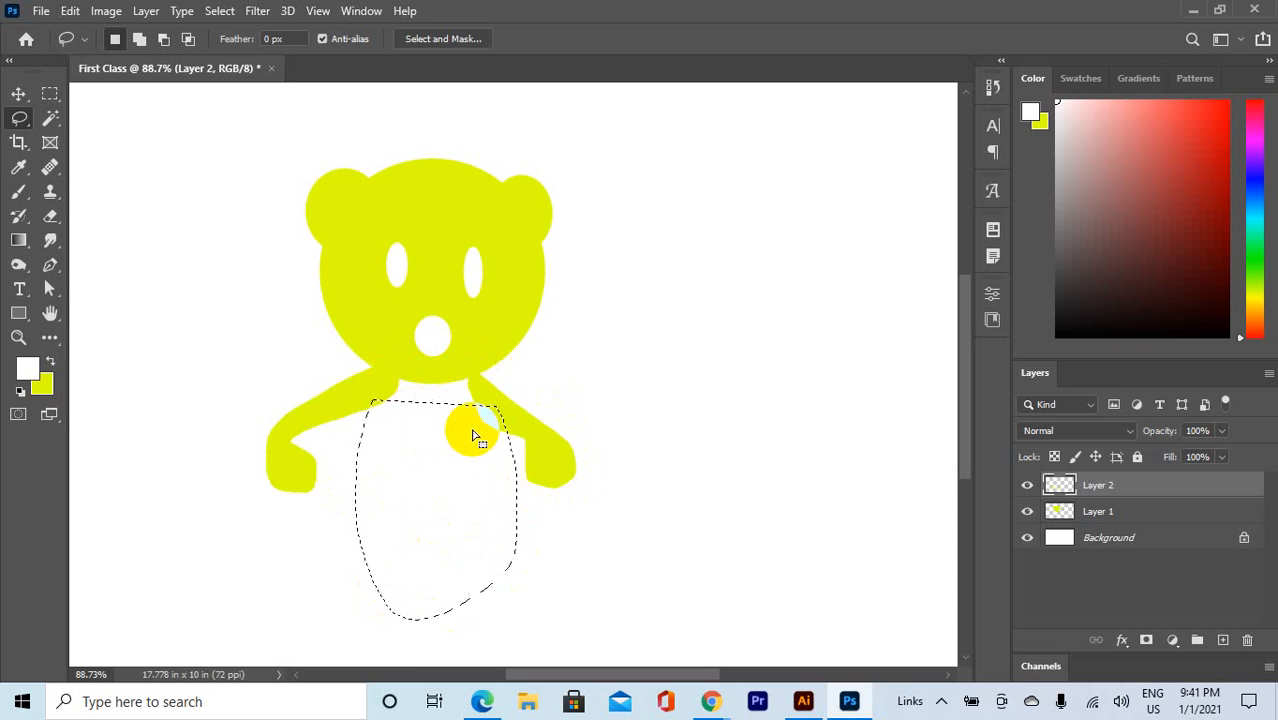
{"action": "left_click", "coordinate": [139, 38]}
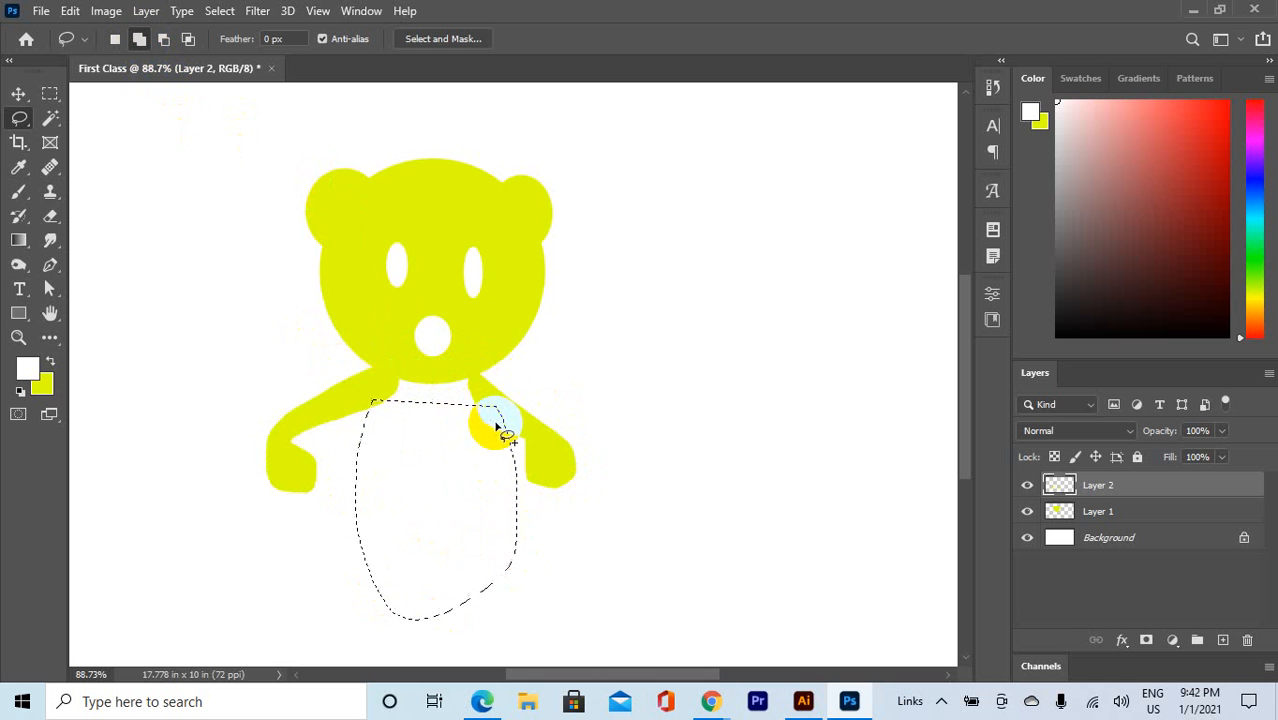
{"action": "mouse_move", "coordinate": [497, 422]}
{"action": "left_mouse_down"}
{"action": "mouse_move", "coordinate": [466, 366]}
{"action": "mouse_move", "coordinate": [390, 369]}
{"action": "mouse_move", "coordinate": [380, 480]}
{"action": "left_mouse_up"}
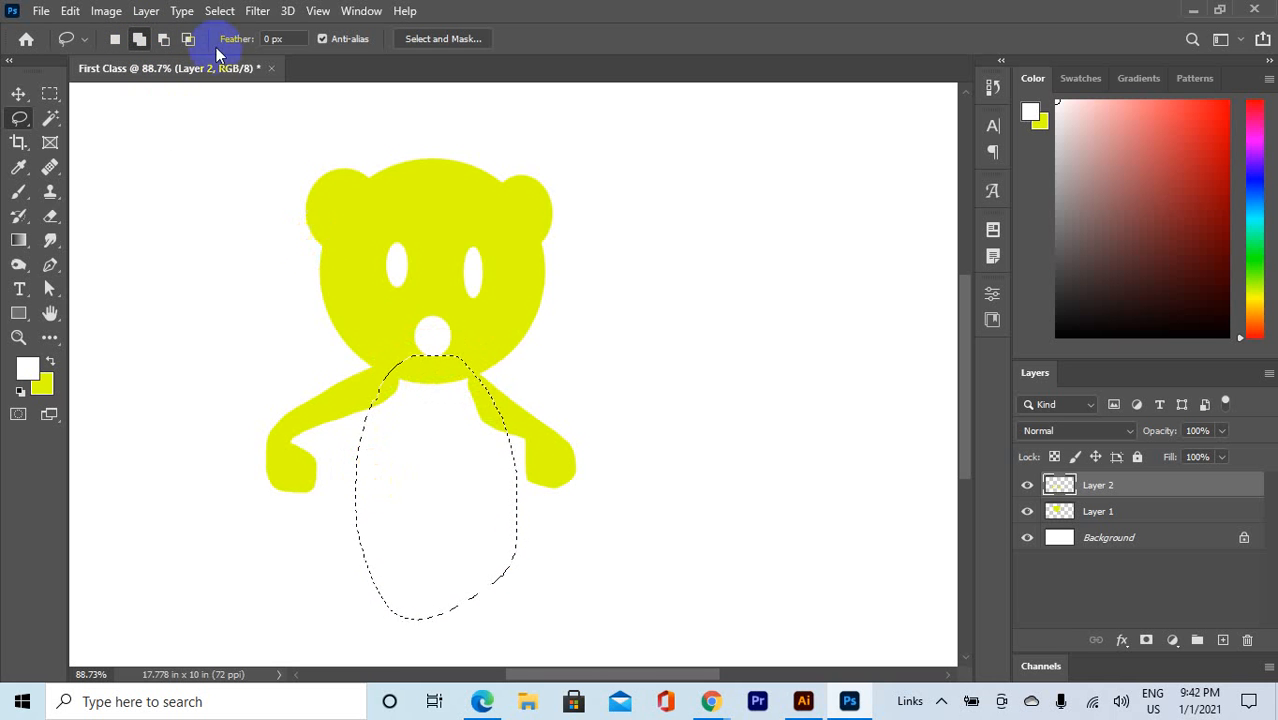
{"action": "left_click", "coordinate": [164, 38]}
{"action": "mouse_move", "coordinate": [350, 350]}
{"action": "left_mouse_down"}
{"action": "mouse_move", "coordinate": [399, 342]}
{"action": "mouse_move", "coordinate": [428, 374]}
{"action": "mouse_move", "coordinate": [471, 328]}
{"action": "left_mouse_up"}
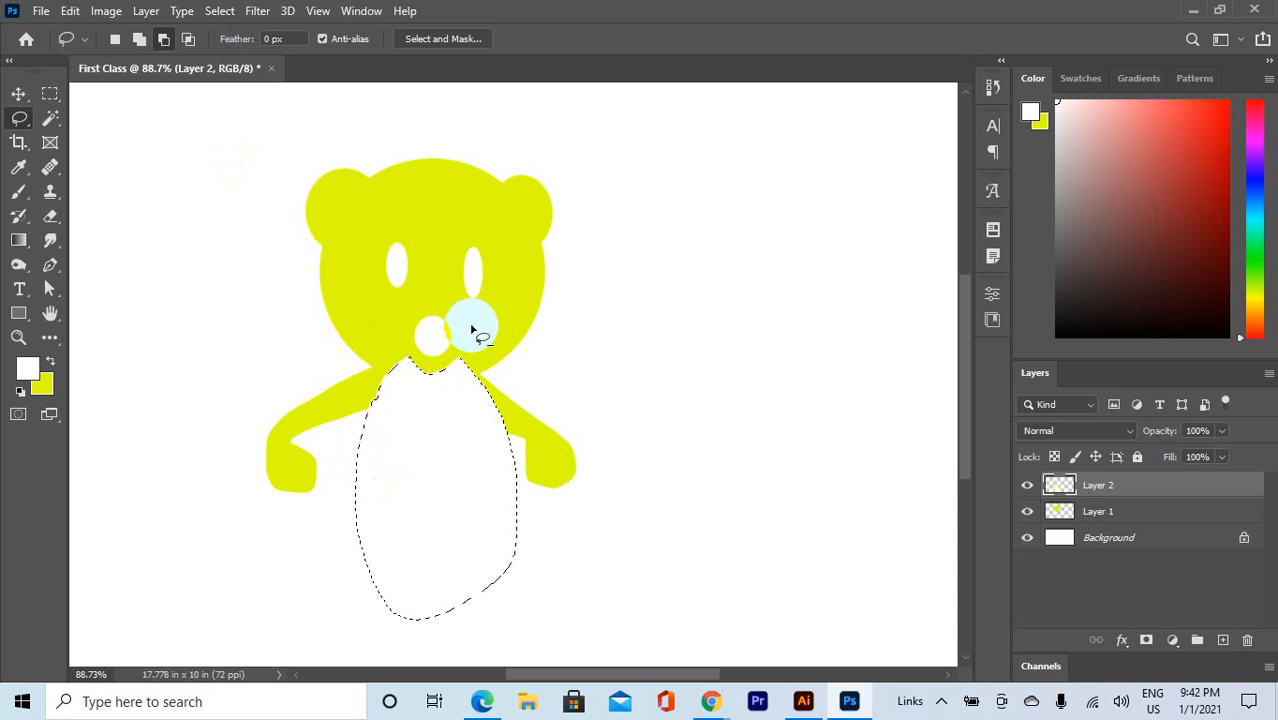
{"action": "key", "text": "ctrl+BackSpace"}
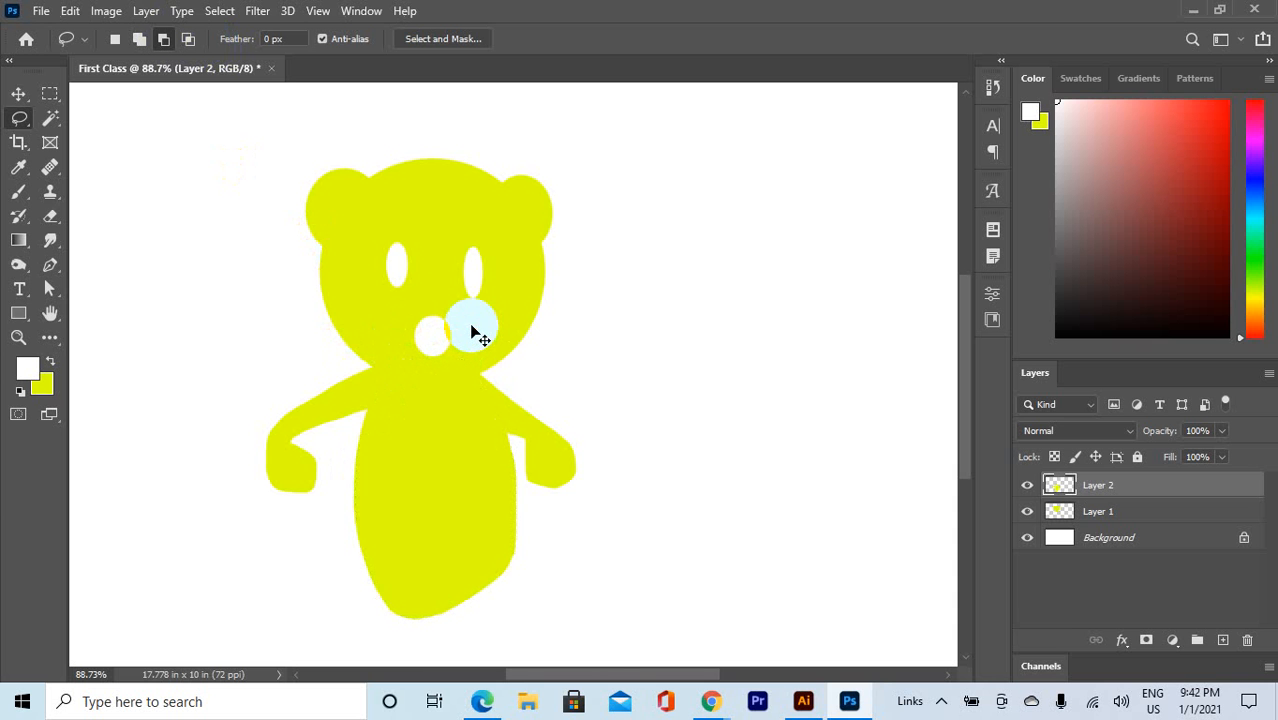
Step: Switch from the freehand Lasso to the Polygonal Lasso tool
{"action": "scroll", "coordinate": [471, 328], "scroll_direction": "down", "scroll_amount": 5}
{"action": "scroll", "coordinate": [471, 520], "scroll_direction": "up", "scroll_amount": 2}
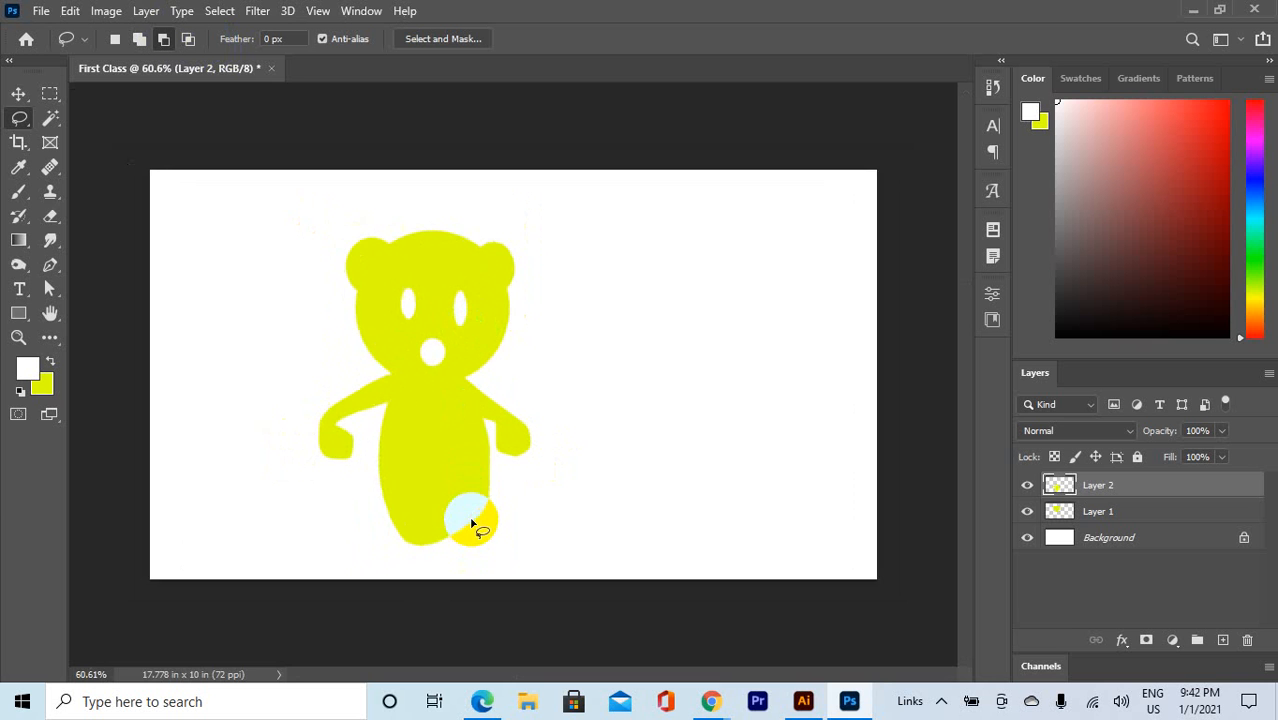
{"action": "left_click", "coordinate": [19, 121]}
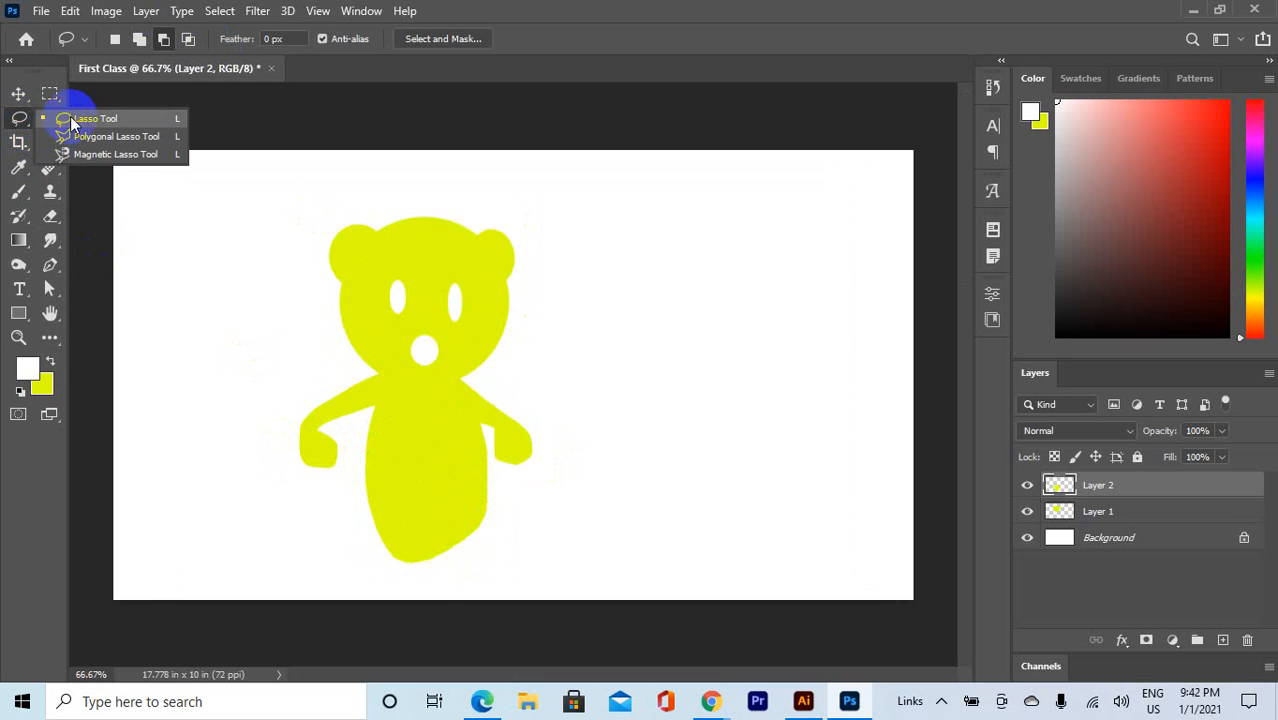
{"action": "left_click", "coordinate": [70, 116]}
{"action": "right_click", "coordinate": [21, 119]}
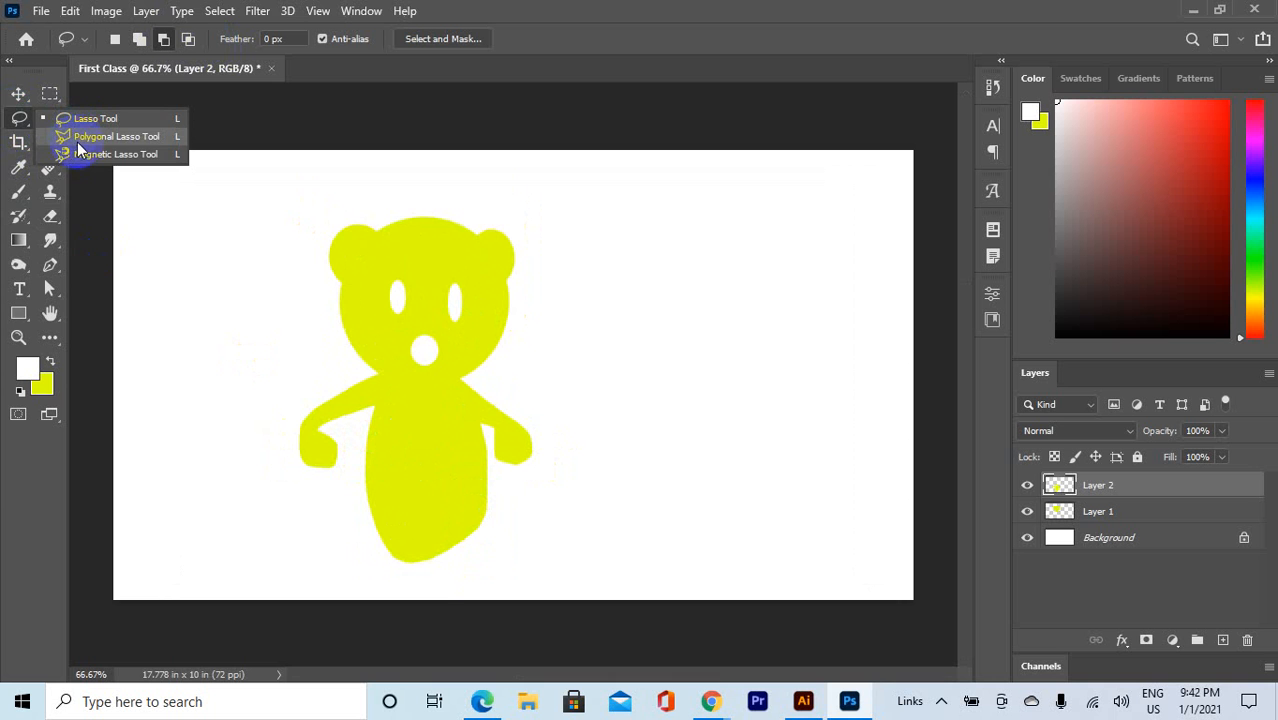
{"action": "left_click", "coordinate": [80, 133]}
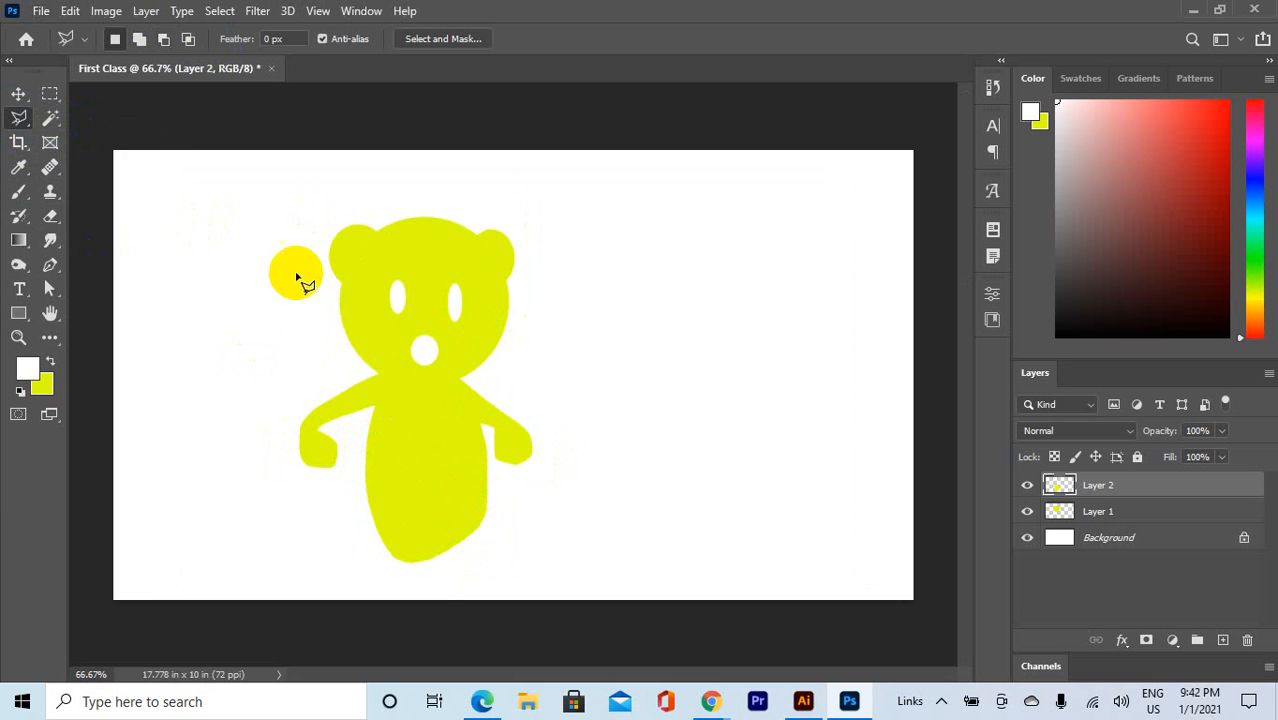
Step: Try an irregular straight-sided Polygonal Lasso selection on the blank canvas beside the bear, and clear the selection
{"action": "scroll", "coordinate": [398, 402], "scroll_direction": "down", "scroll_amount": 2}
{"action": "scroll", "coordinate": [399, 403], "scroll_direction": "up", "scroll_amount": 6}
{"action": "scroll", "coordinate": [414, 384], "scroll_direction": "down", "scroll_amount": 1}
{"action": "scroll", "coordinate": [414, 383], "scroll_direction": "down", "scroll_amount": 1}
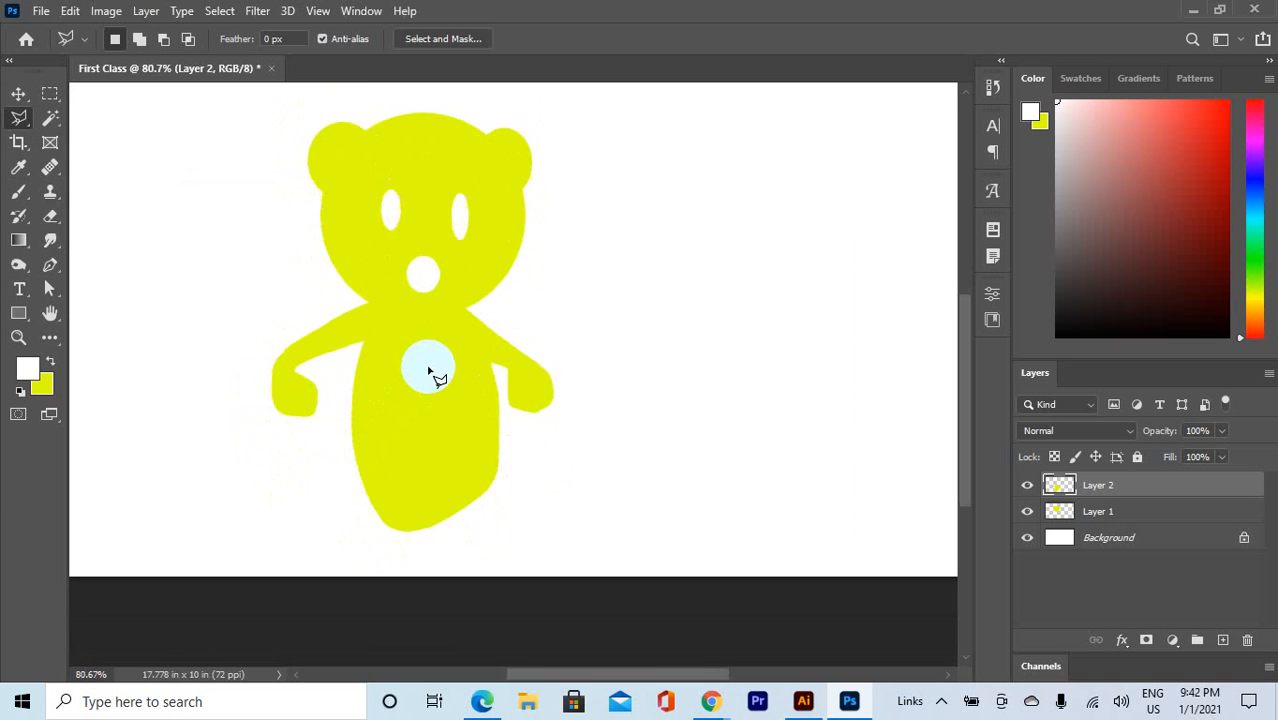
{"action": "scroll", "coordinate": [600, 383], "scroll_direction": "up", "scroll_amount": 1}
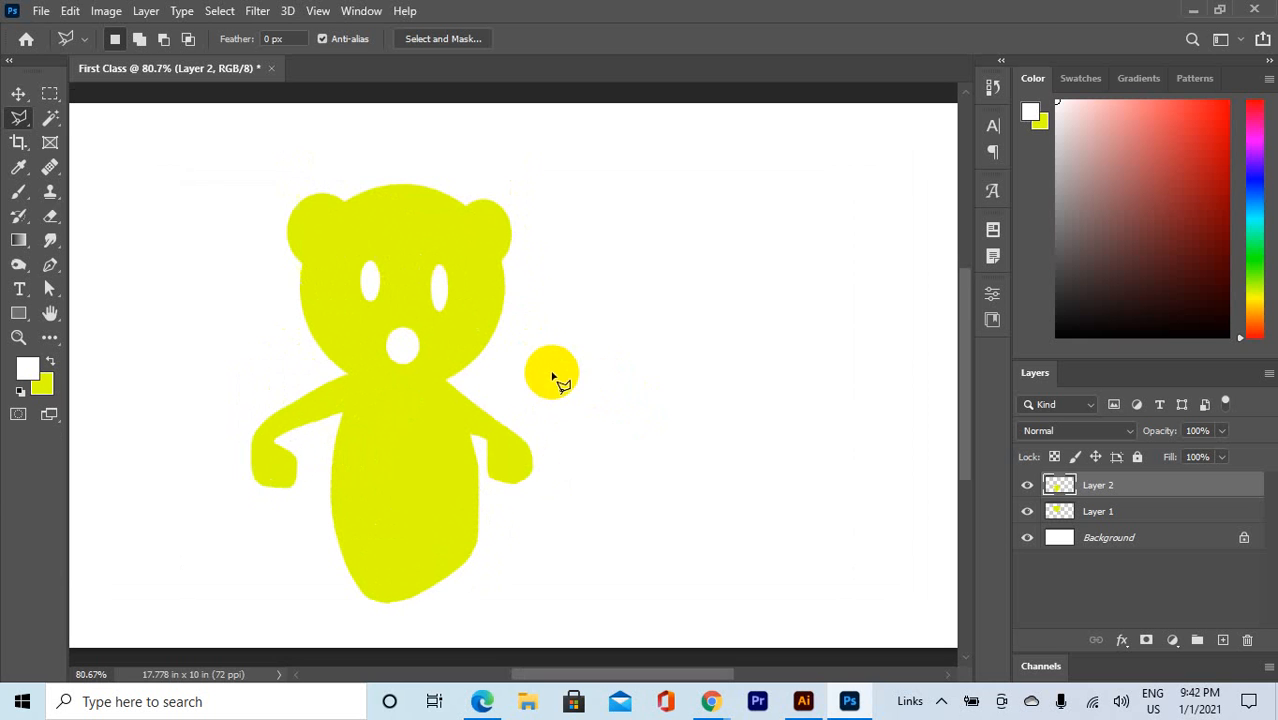
{"action": "left_click", "coordinate": [537, 338]}
{"action": "left_click", "coordinate": [640, 280]}
{"action": "left_click", "coordinate": [643, 212]}
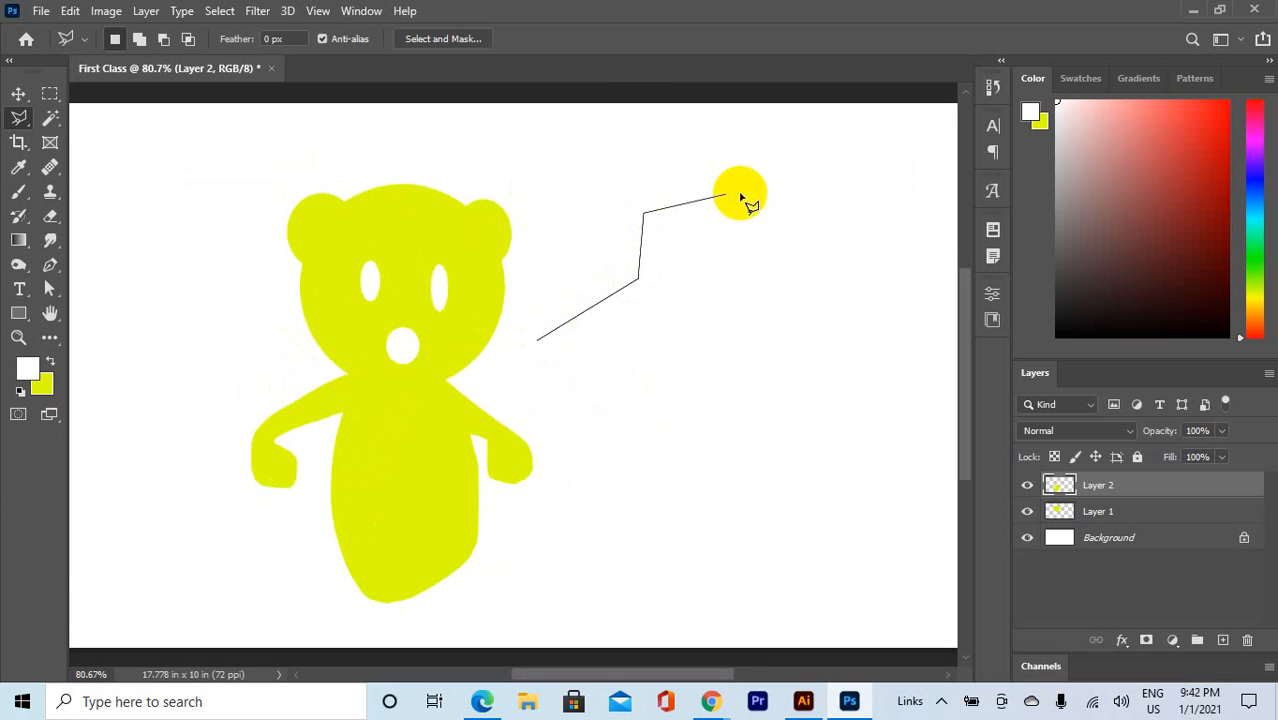
{"action": "left_click", "coordinate": [743, 193]}
{"action": "left_click", "coordinate": [753, 322]}
{"action": "left_click", "coordinate": [698, 383]}
{"action": "left_click", "coordinate": [650, 325]}
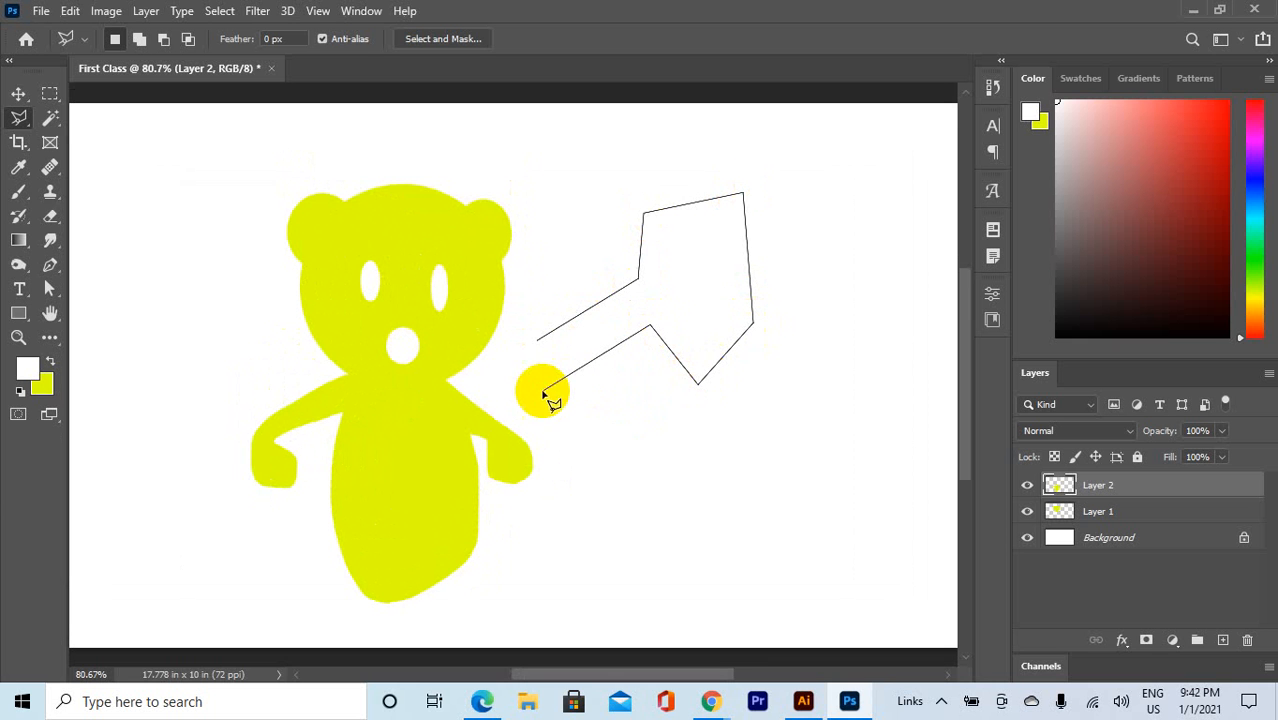
{"action": "left_click", "coordinate": [542, 390]}
{"action": "left_click", "coordinate": [617, 463]}
{"action": "left_click", "coordinate": [570, 503]}
{"action": "left_click", "coordinate": [483, 438]}
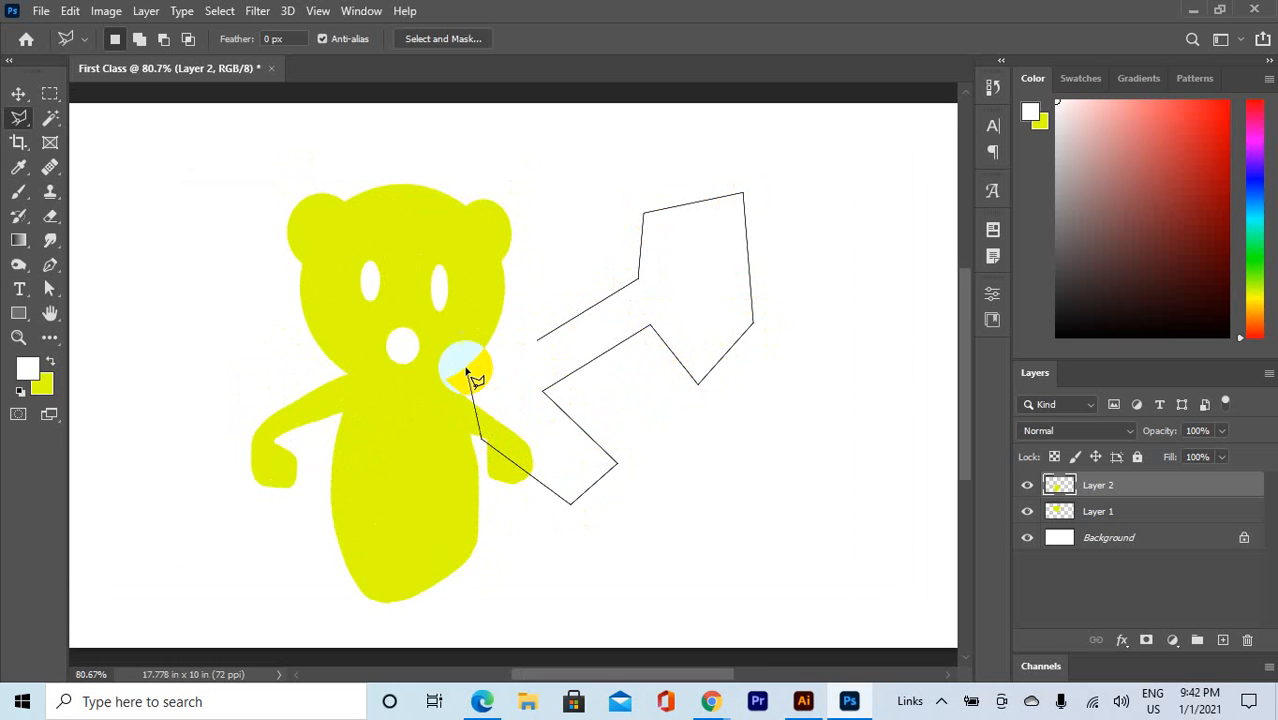
{"action": "left_click", "coordinate": [466, 365]}
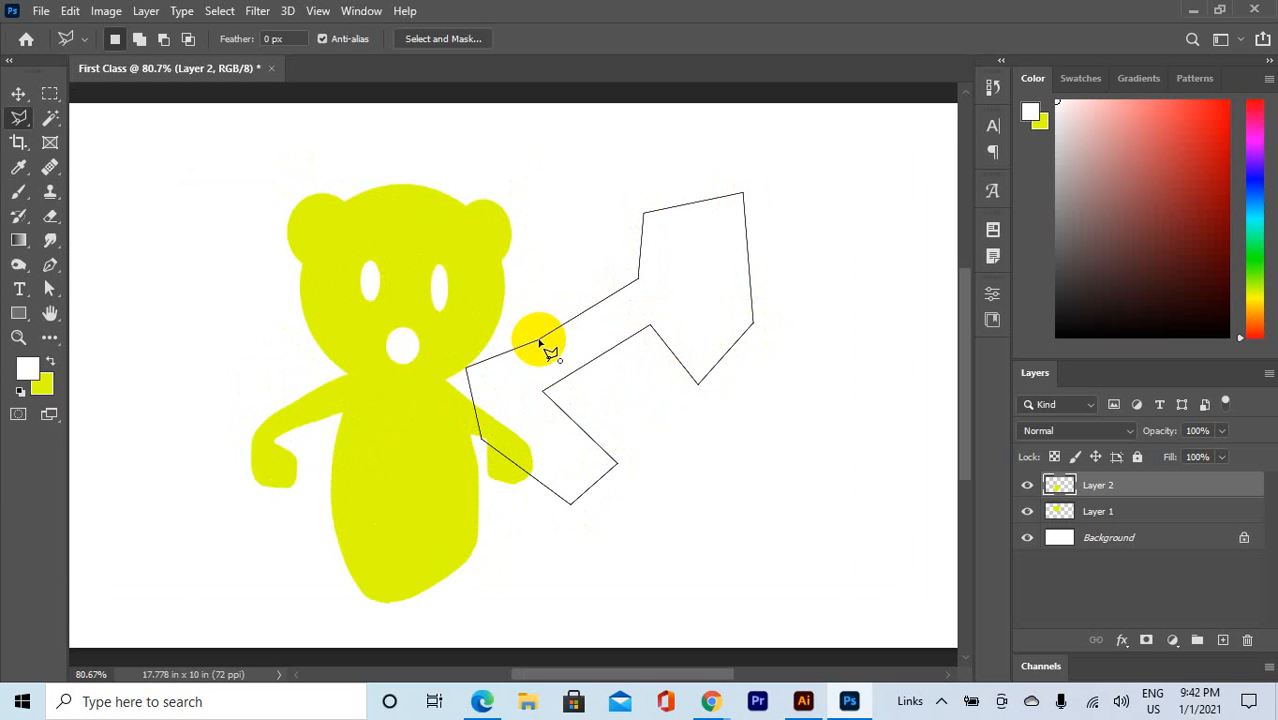
{"action": "left_click", "coordinate": [501, 256]}
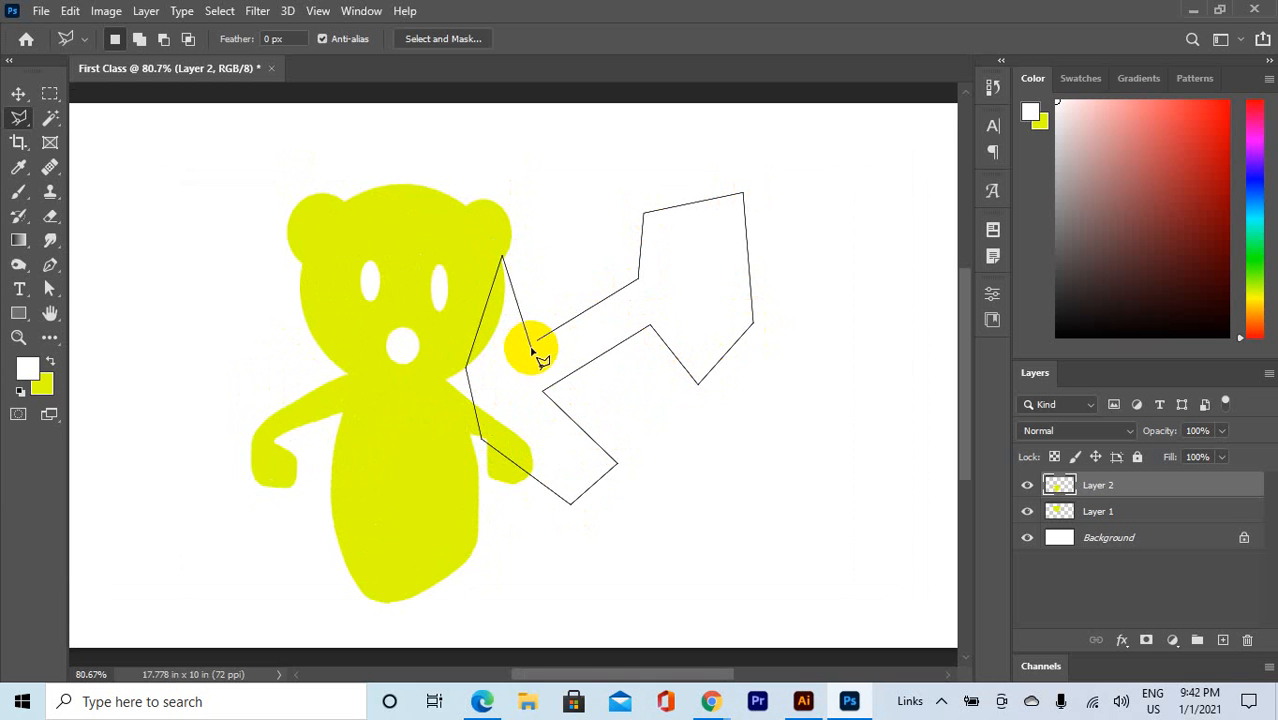
{"action": "left_click", "coordinate": [540, 344]}
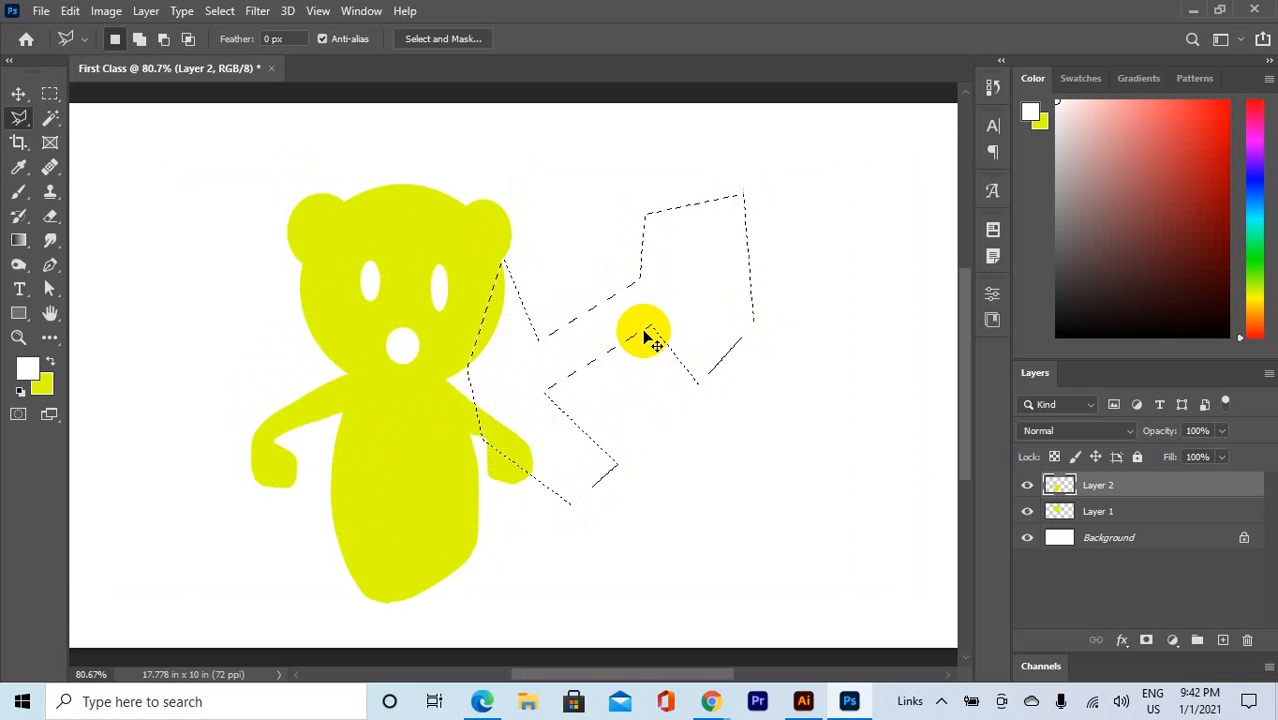
{"action": "key", "text": "ctrl+d"}
Step: Select the canvas area right of a diagonal beside the bear with the Polygonal Lasso, fill it yellow, and deselect
{"action": "scroll", "coordinate": [577, 289], "scroll_direction": "down", "scroll_amount": 2}
{"action": "scroll", "coordinate": [710, 300], "scroll_direction": "up", "scroll_amount": 1}
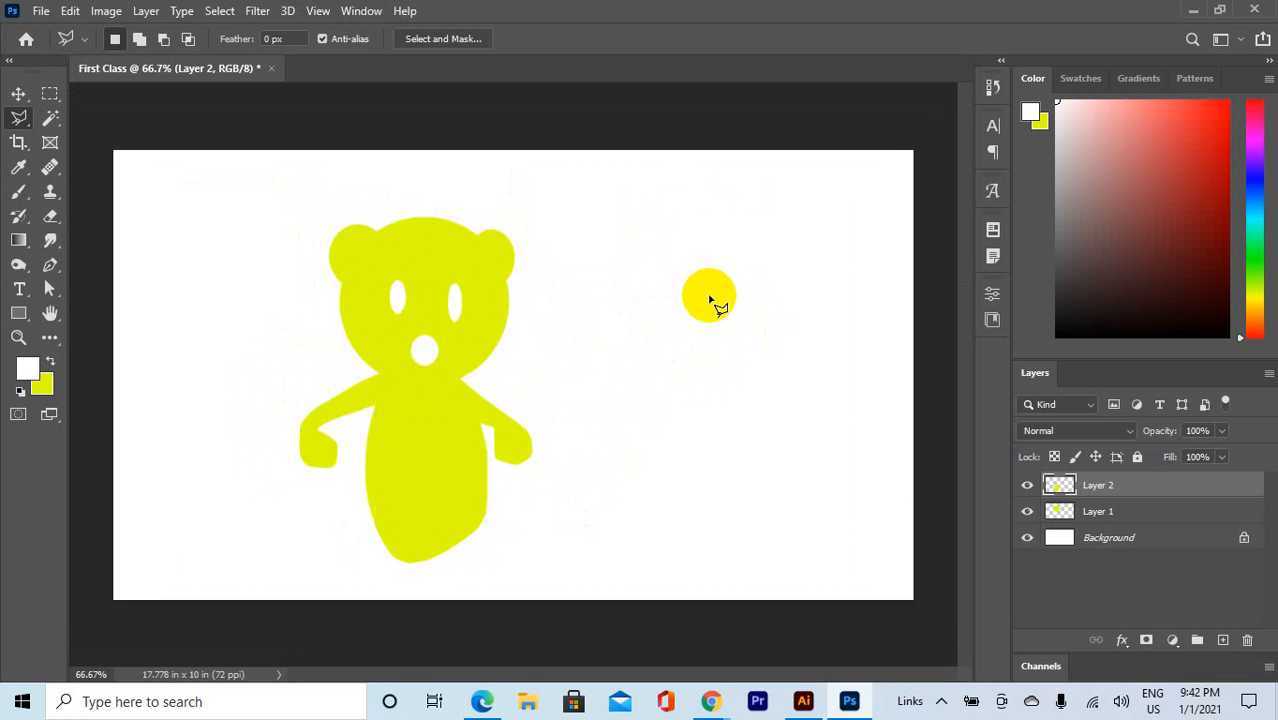
{"action": "scroll", "coordinate": [713, 302], "scroll_direction": "down", "scroll_amount": 1}
{"action": "scroll", "coordinate": [598, 267], "scroll_direction": "up", "scroll_amount": 1}
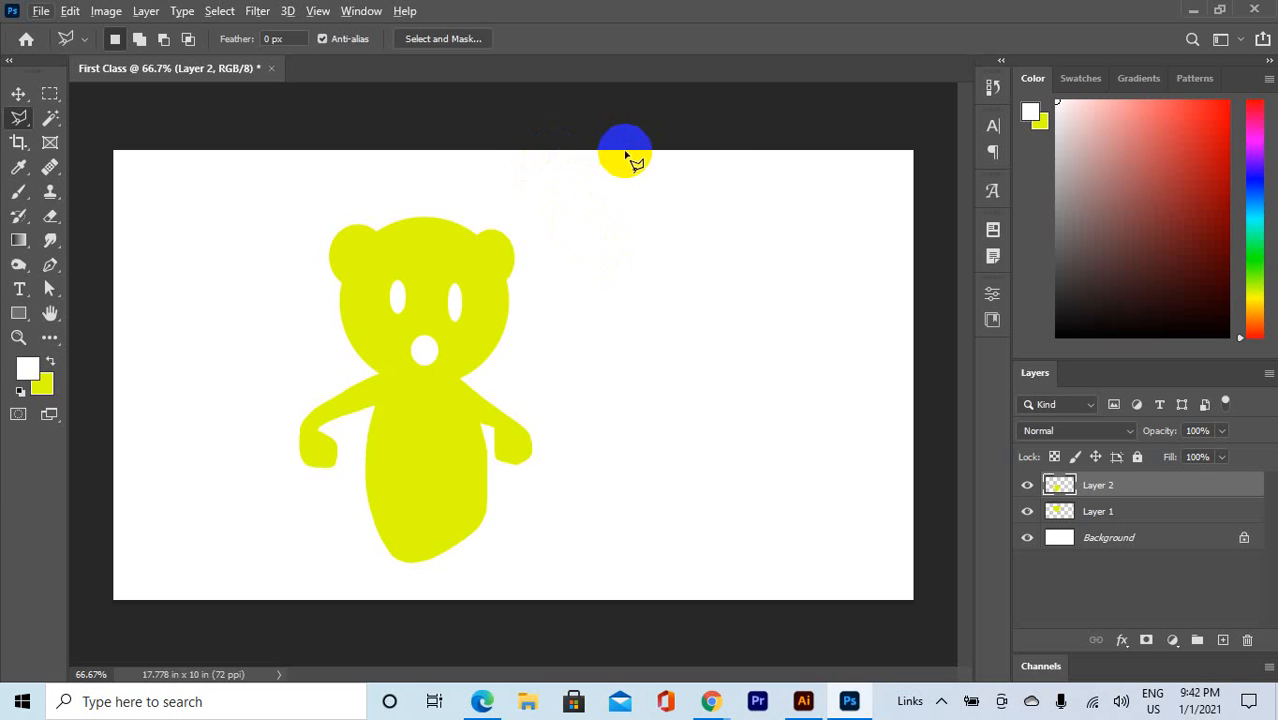
{"action": "left_click", "coordinate": [697, 152]}
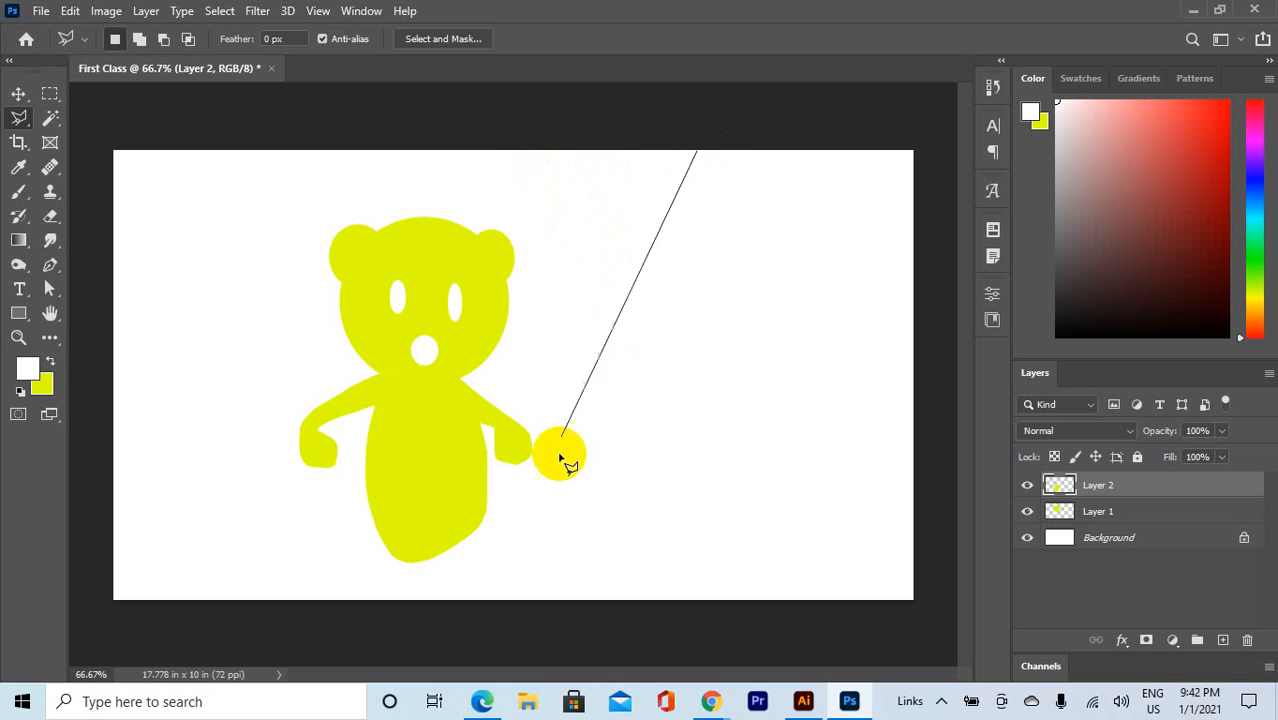
{"action": "left_click", "coordinate": [519, 604]}
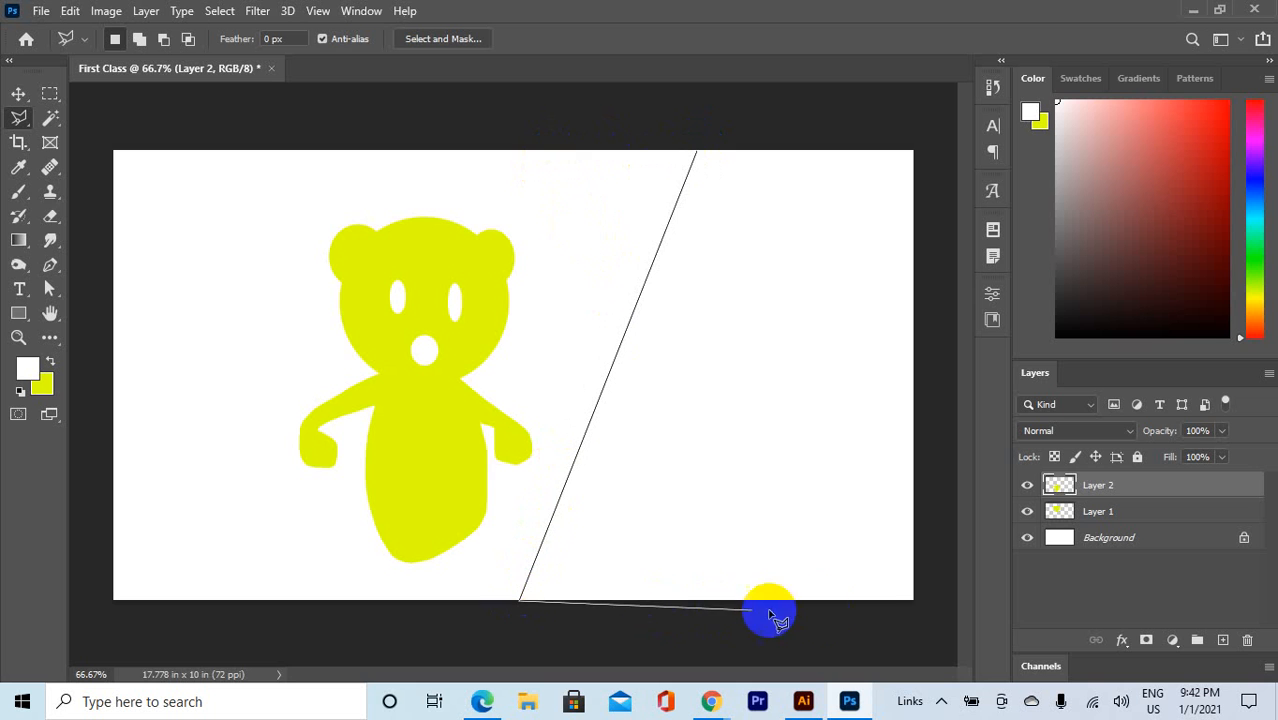
{"action": "left_click", "coordinate": [917, 599]}
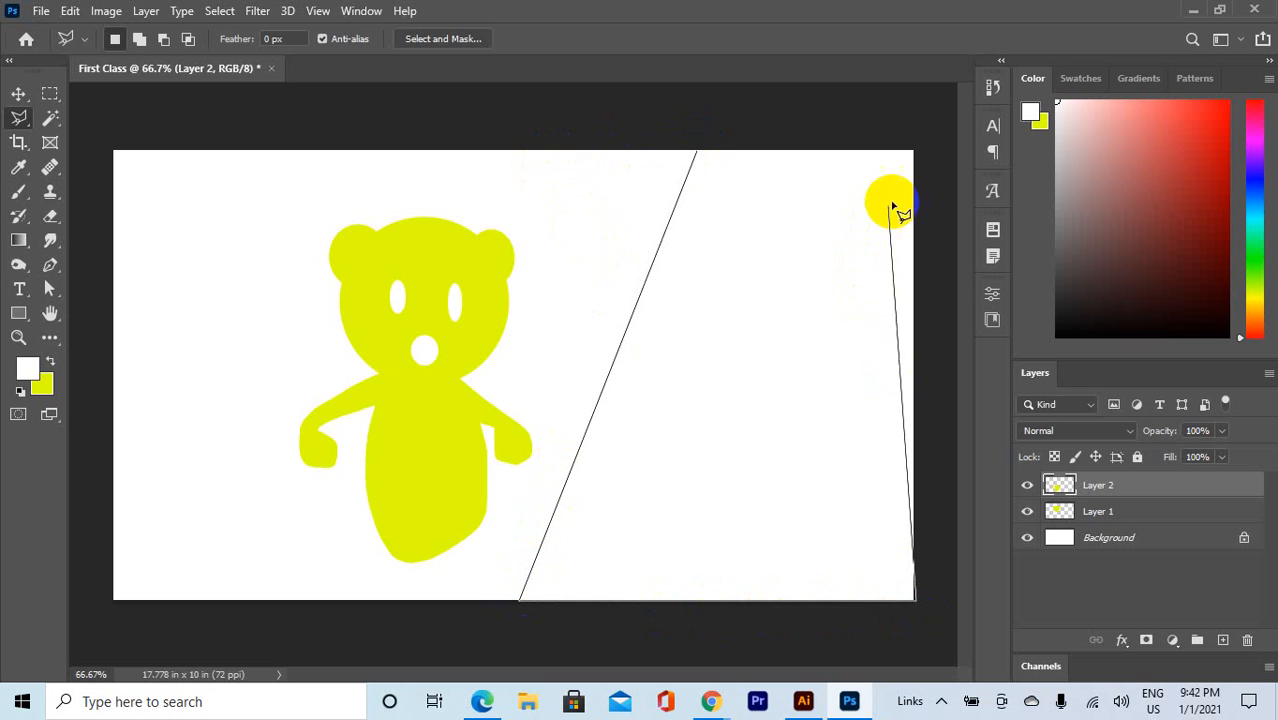
{"action": "left_click", "coordinate": [917, 150]}
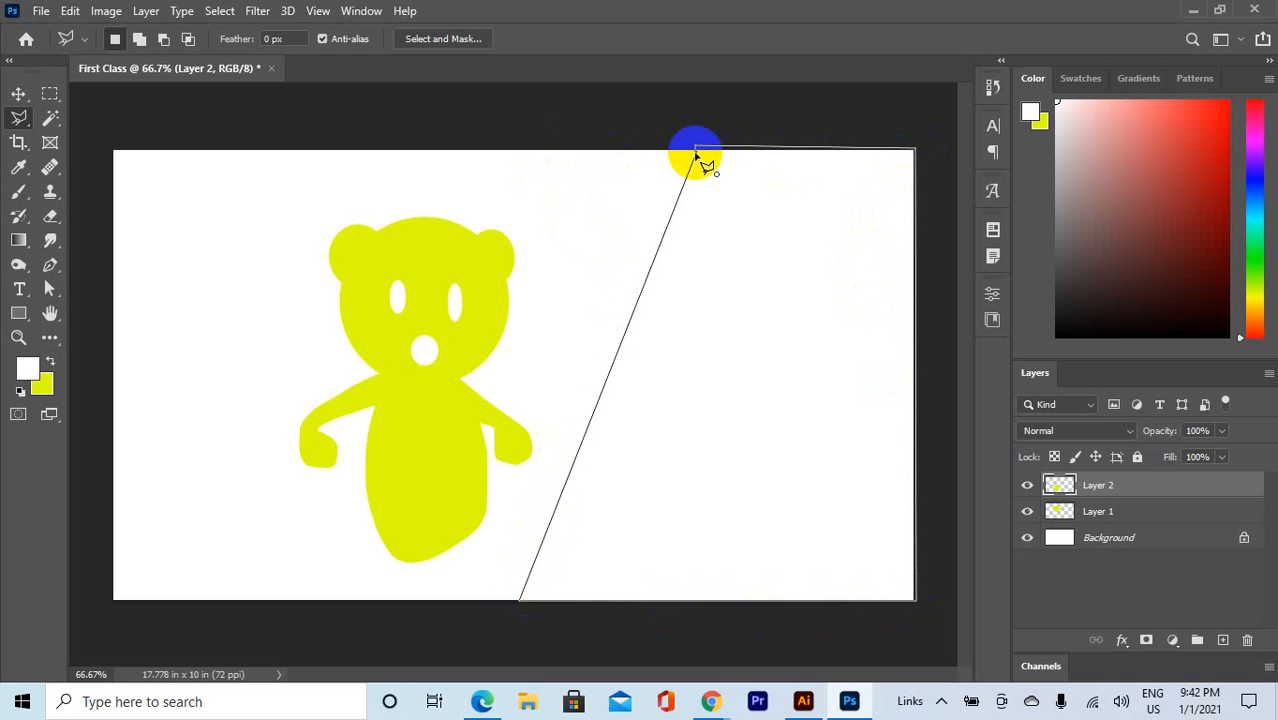
{"action": "left_click", "coordinate": [697, 156]}
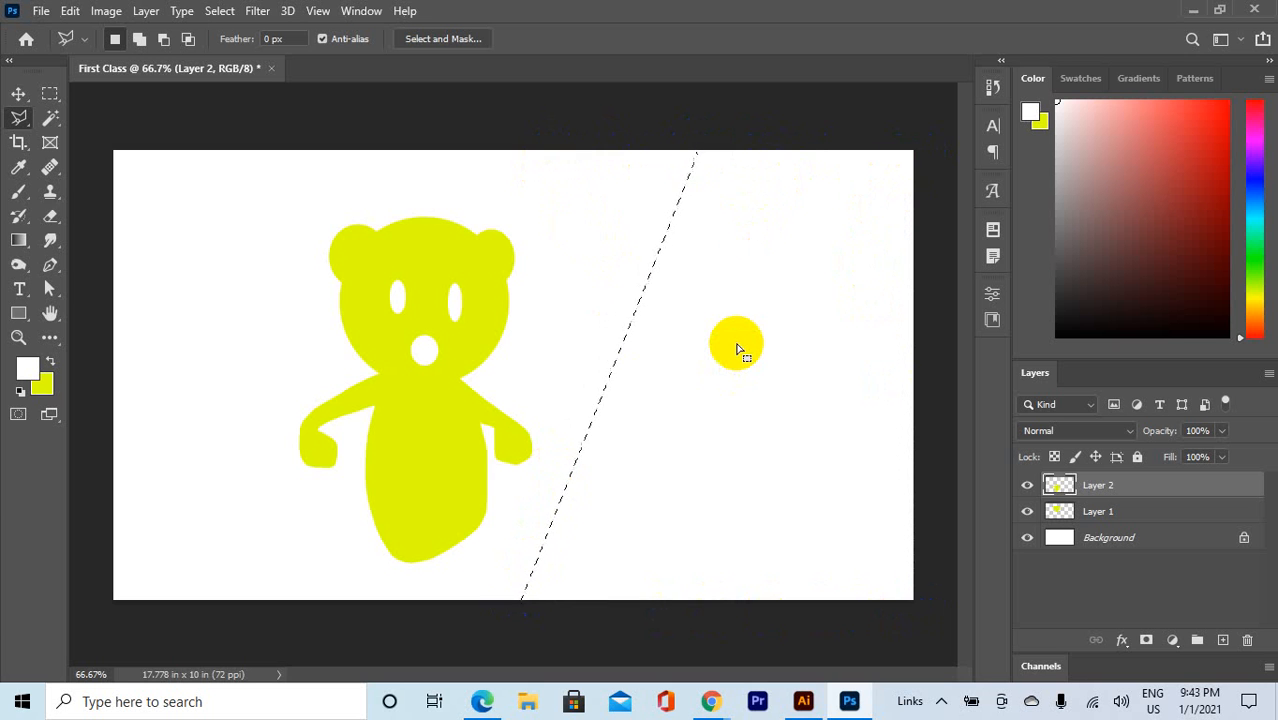
{"action": "key", "text": "alt"}
{"action": "key", "text": "ctrl+BackSpace"}
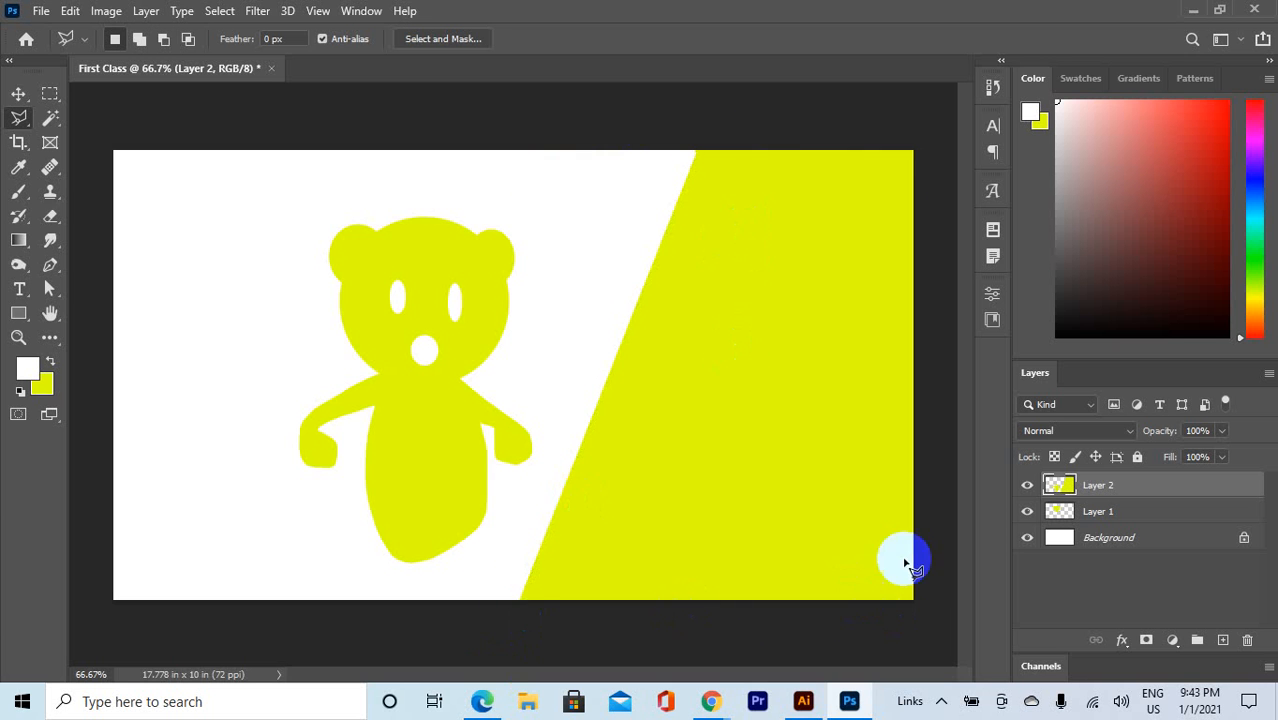
Step: Select a zigzag-edged area along the canvas's left edge with the Polygonal Lasso, fill it yellow, and deselect
{"action": "left_click", "coordinate": [114, 146]}
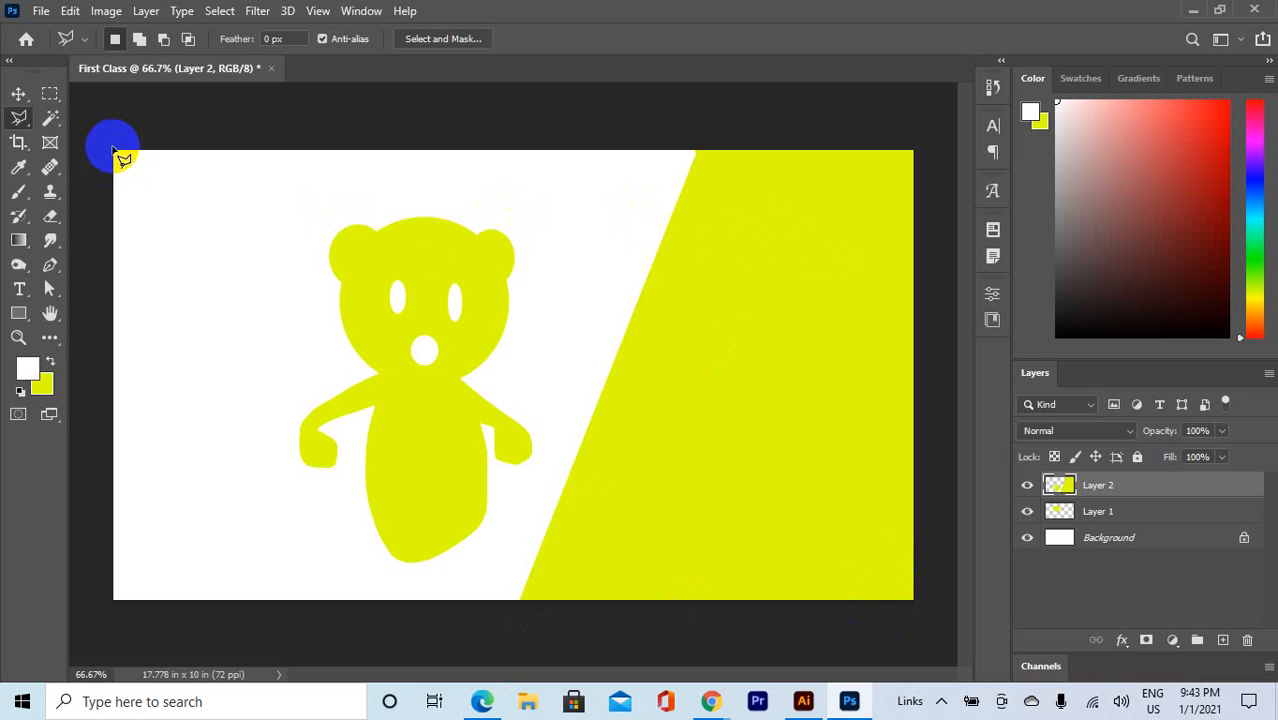
{"action": "left_click", "coordinate": [220, 248]}
{"action": "left_click", "coordinate": [172, 380]}
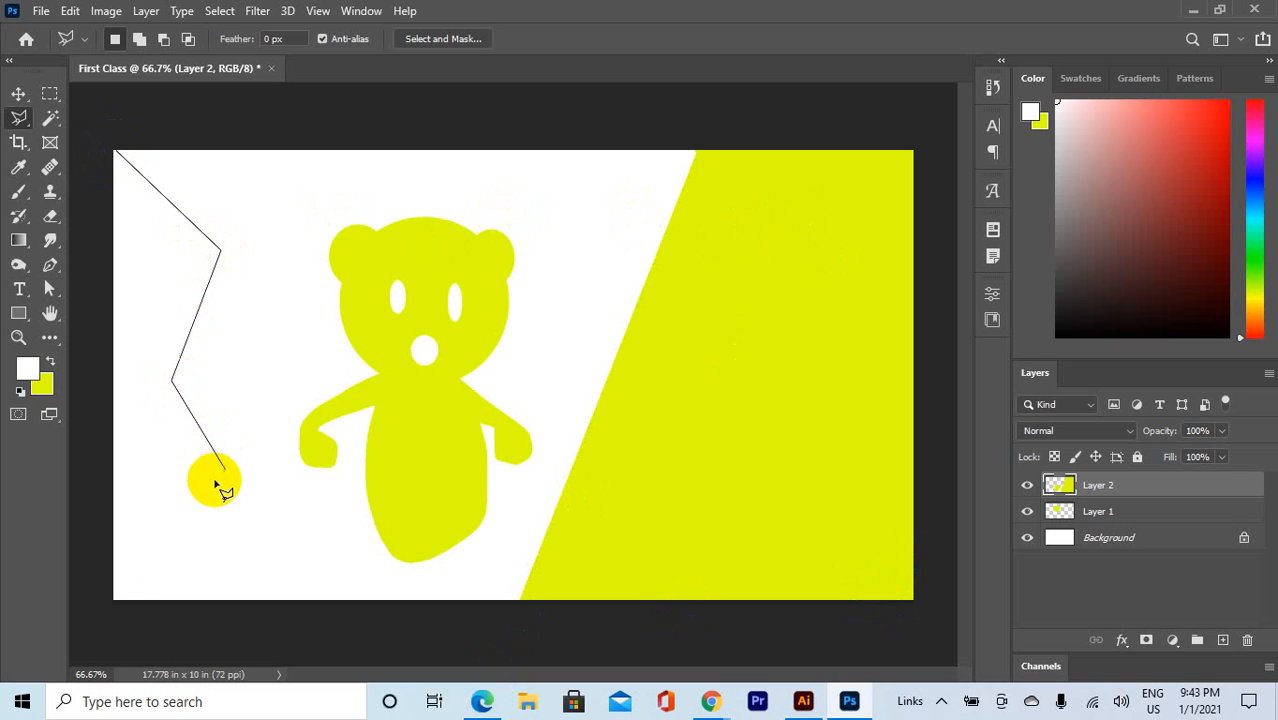
{"action": "left_click", "coordinate": [224, 467]}
{"action": "left_click", "coordinate": [99, 611]}
{"action": "left_click", "coordinate": [97, 614]}
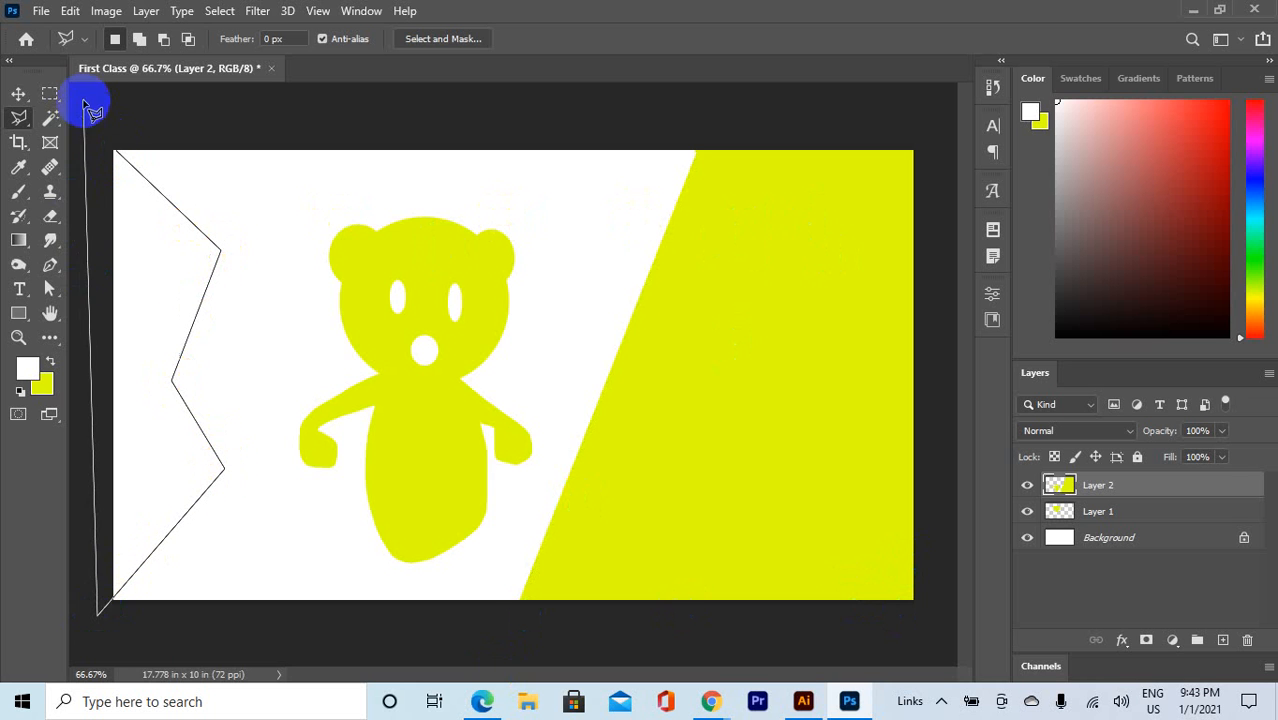
{"action": "left_click", "coordinate": [97, 132]}
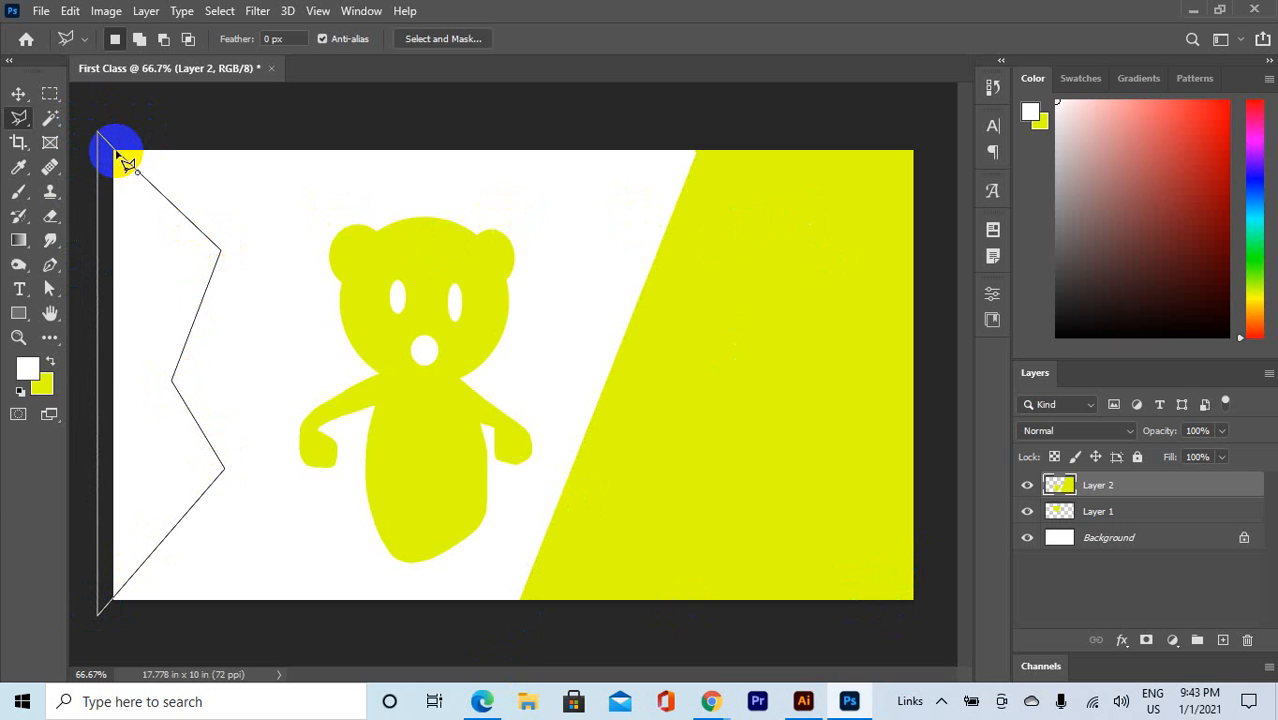
{"action": "left_click", "coordinate": [118, 153]}
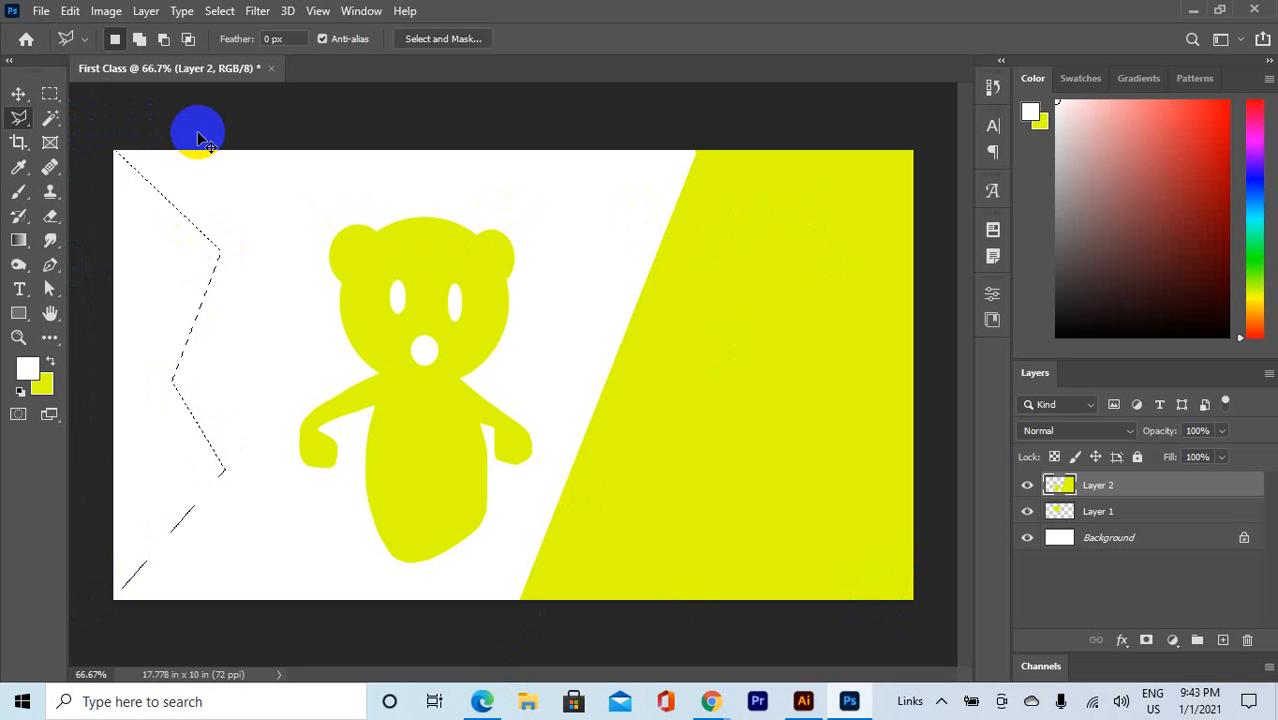
{"action": "key", "text": "ctrl+BackSpace"}
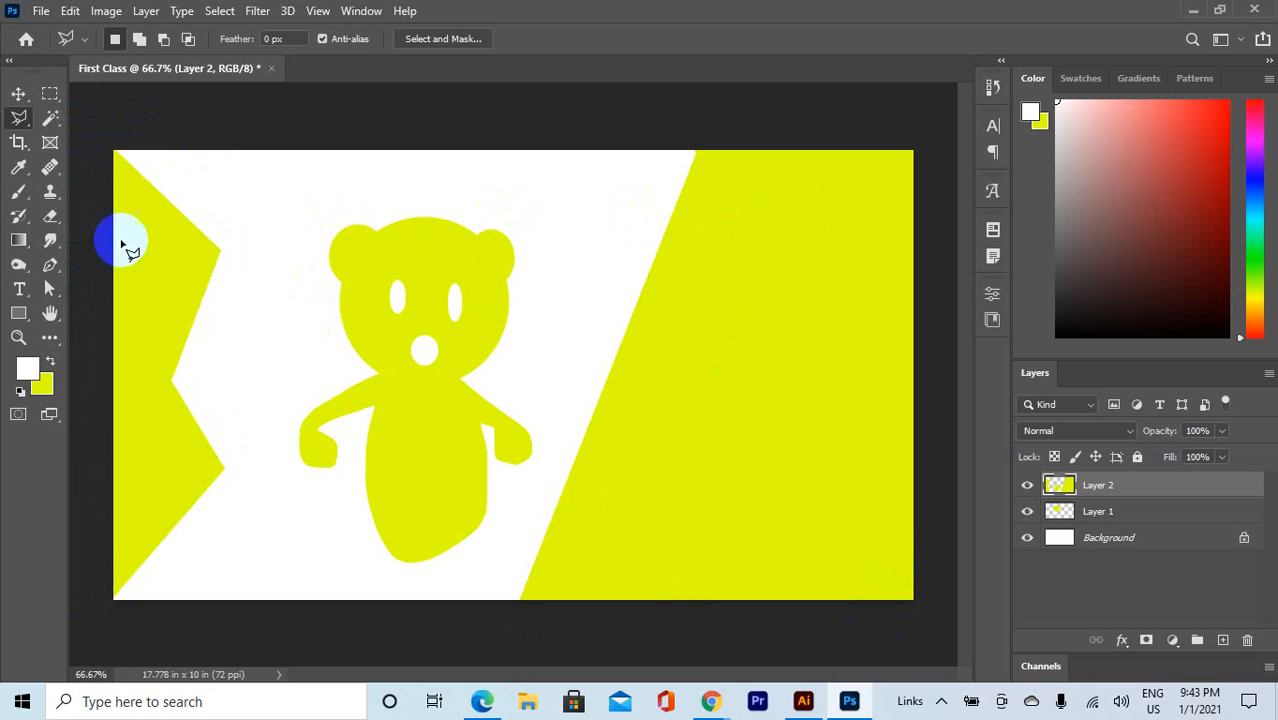
{"action": "right_click", "coordinate": [28, 120]}
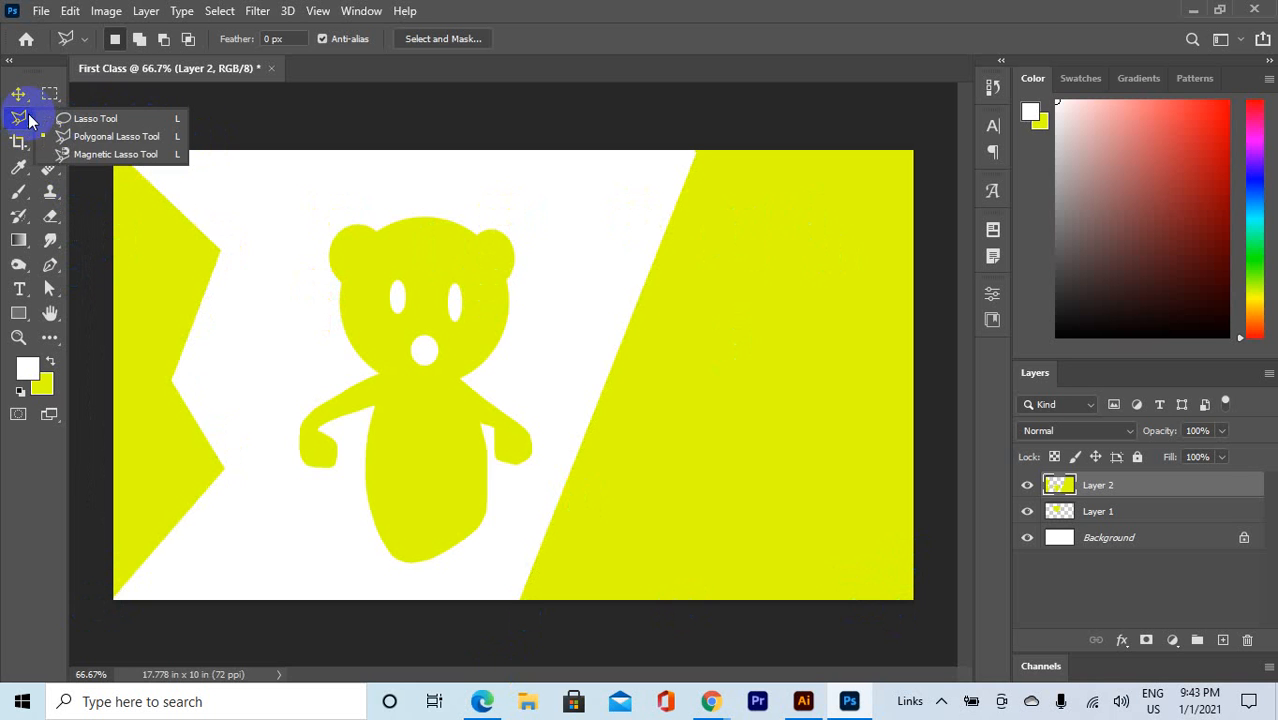
{"action": "left_click", "coordinate": [142, 137]}
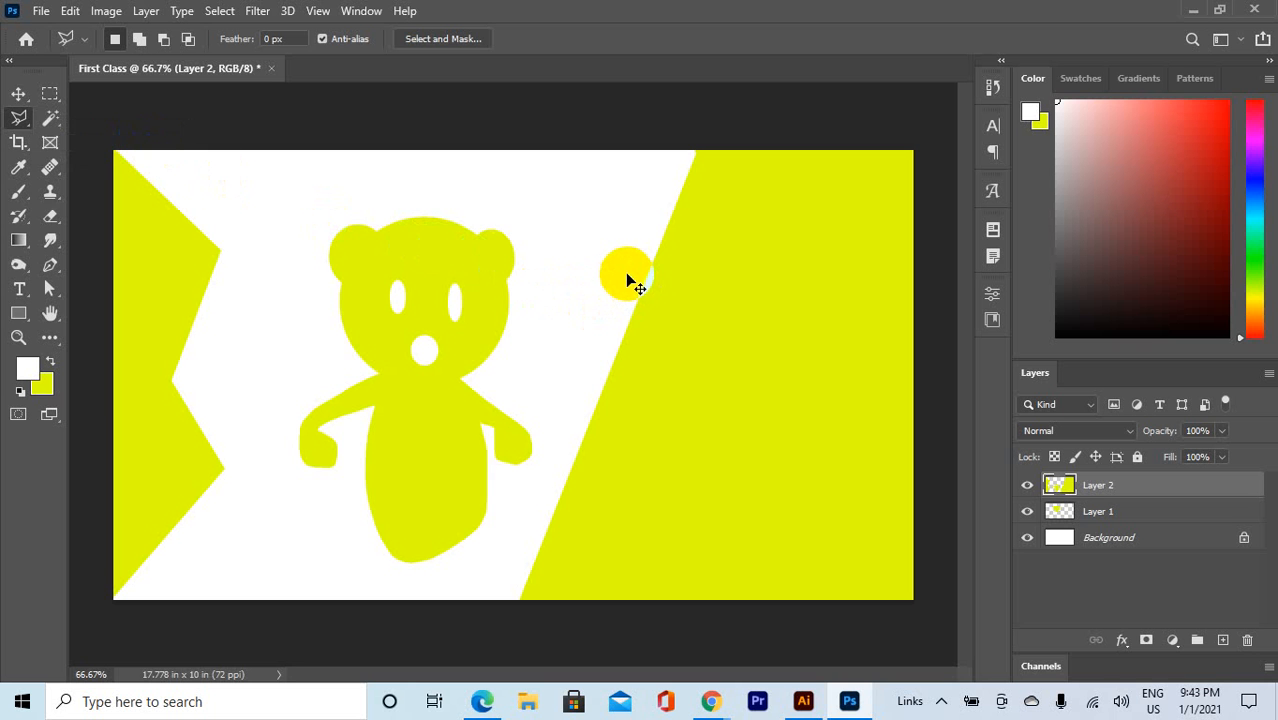
Step: Select a thin straight-edged area above the bear's head with the Polygonal Lasso and fill it yellow
{"action": "scroll", "coordinate": [578, 256], "scroll_direction": "down", "scroll_amount": 1}
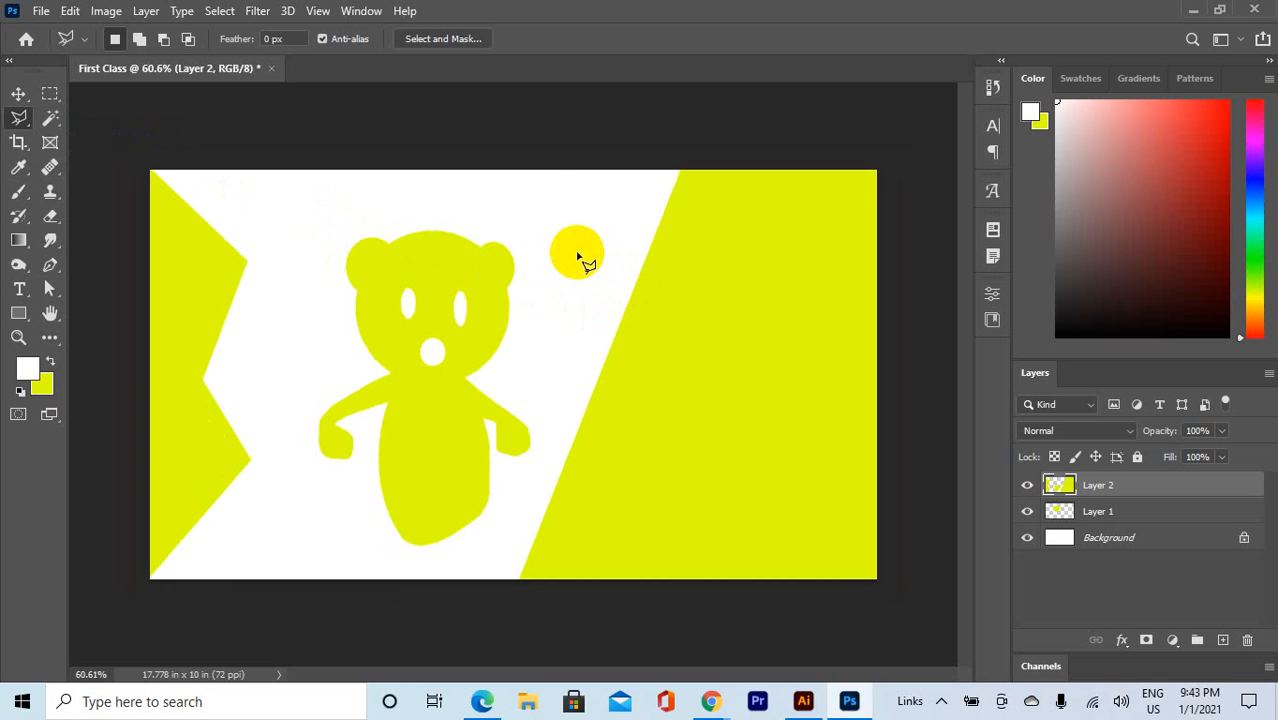
{"action": "left_click", "coordinate": [342, 187]}
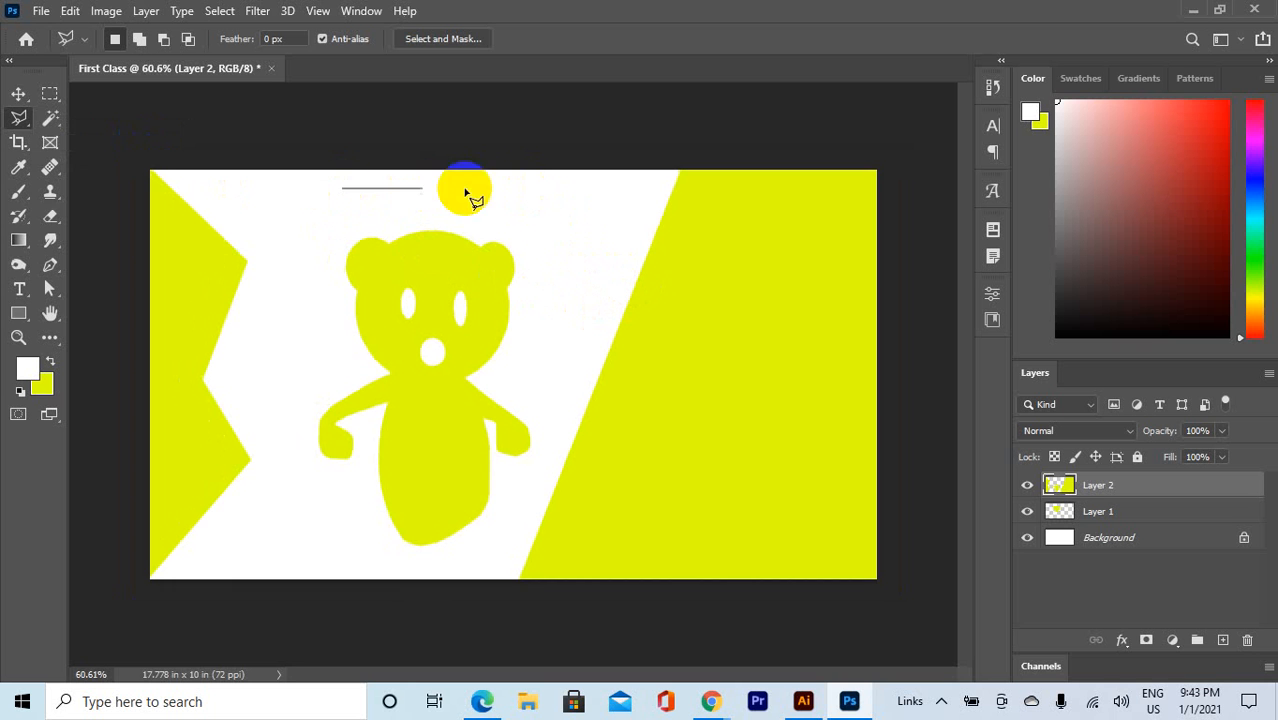
{"action": "left_click", "coordinate": [522, 188]}
{"action": "left_click", "coordinate": [481, 205]}
{"action": "left_click", "coordinate": [336, 220]}
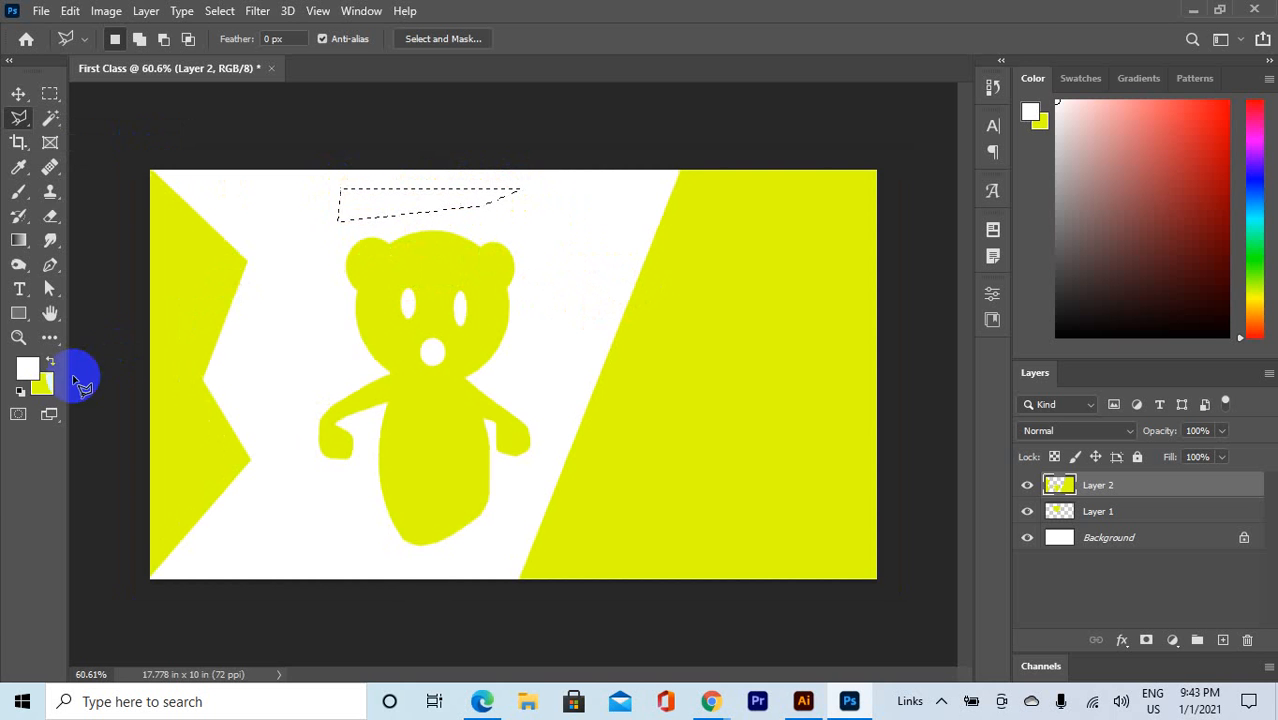
{"action": "key", "text": "x"}
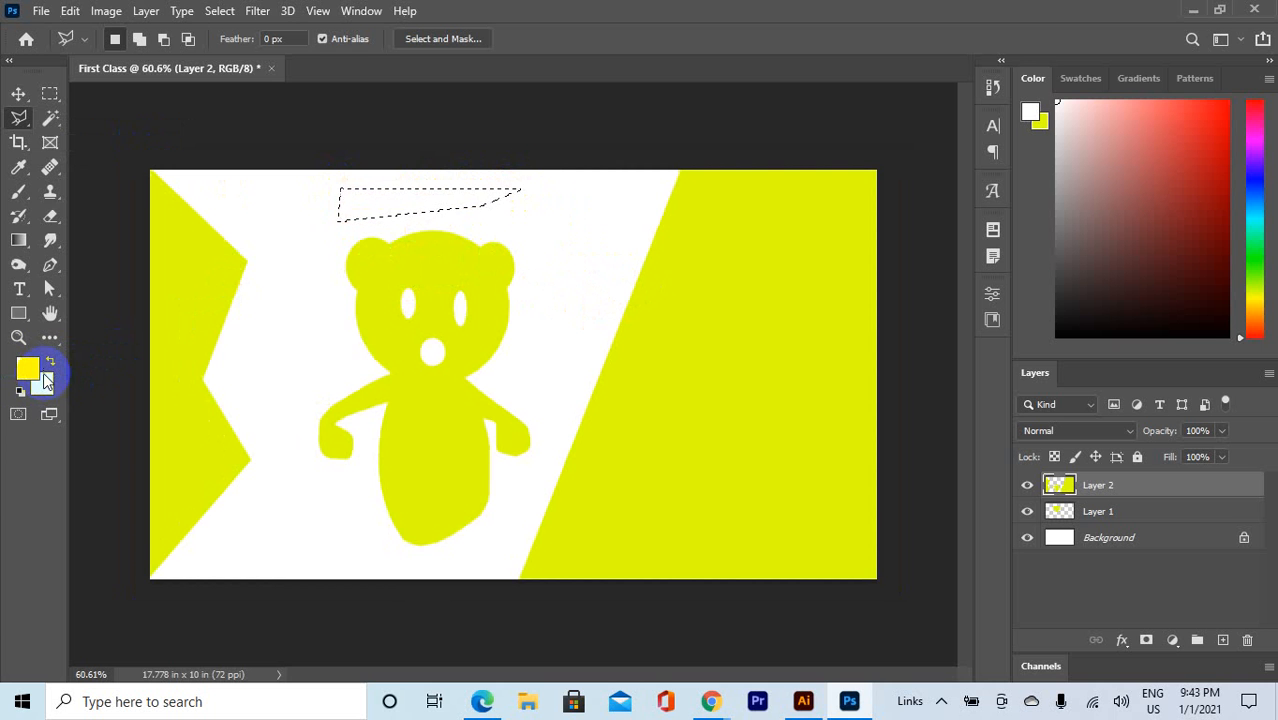
{"action": "key", "text": "x"}
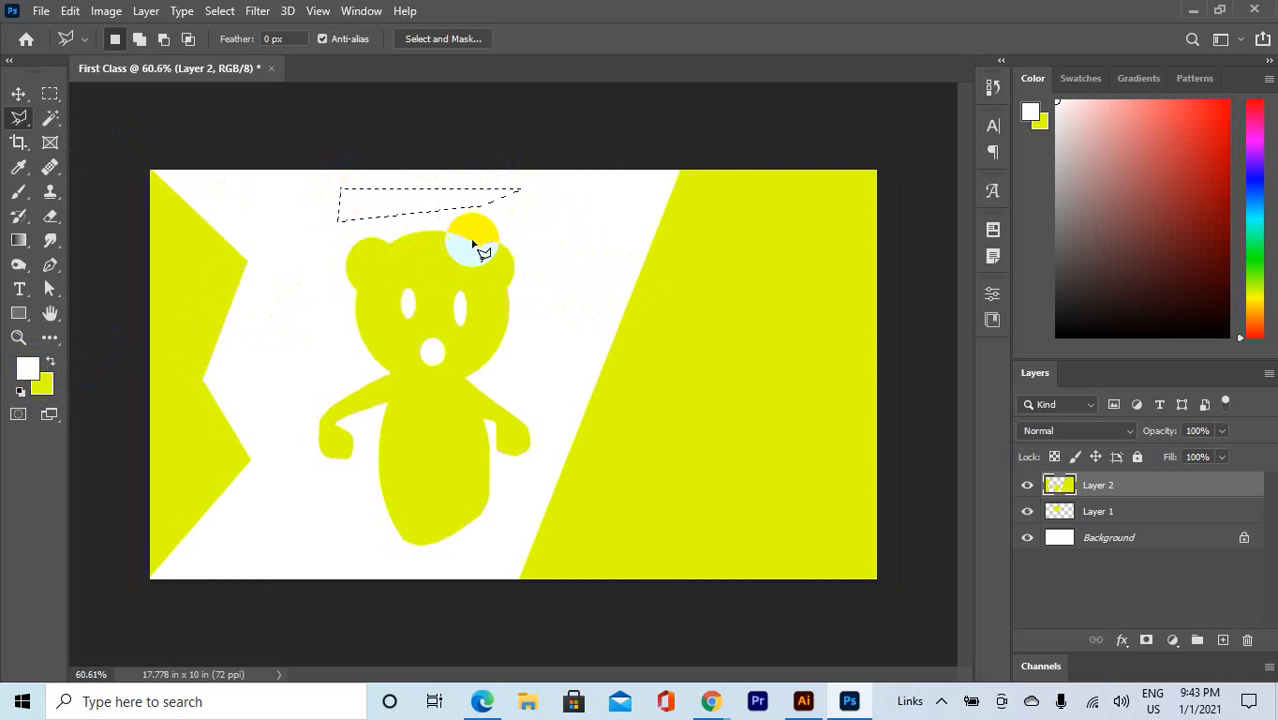
{"action": "left_click", "coordinate": [48, 360]}
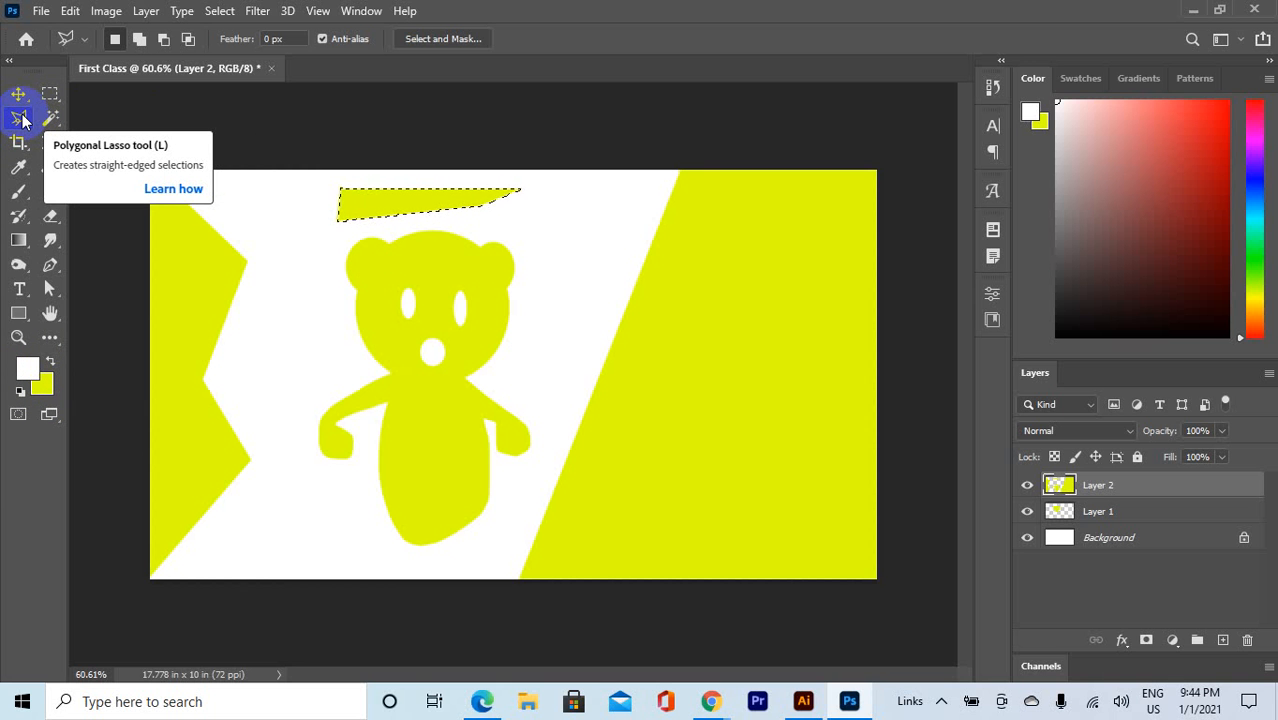
Step: Remove the yellow fill from the area above the bear's head and deselect
{"action": "key", "text": "Delete"}
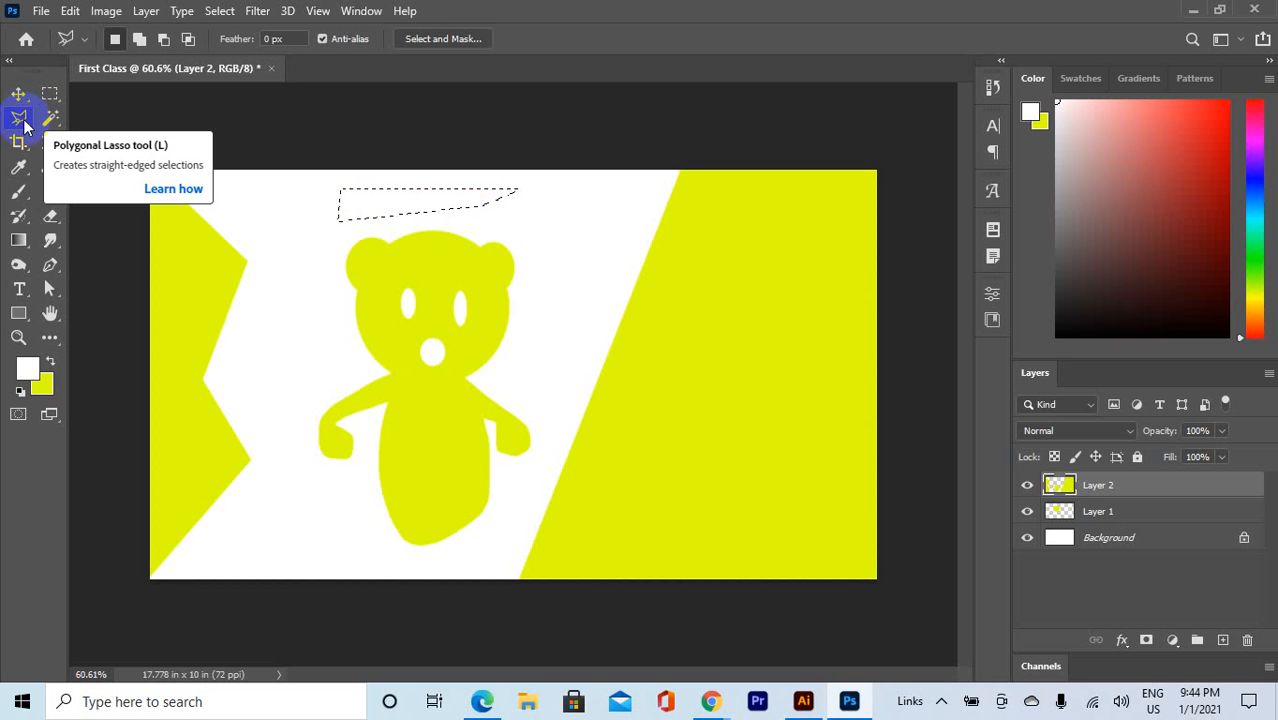
{"action": "key", "text": "ctrl+d"}
Step: With the Move tool active, examine the bear and the background shapes at several zoom levels
{"action": "left_click", "coordinate": [18, 93]}
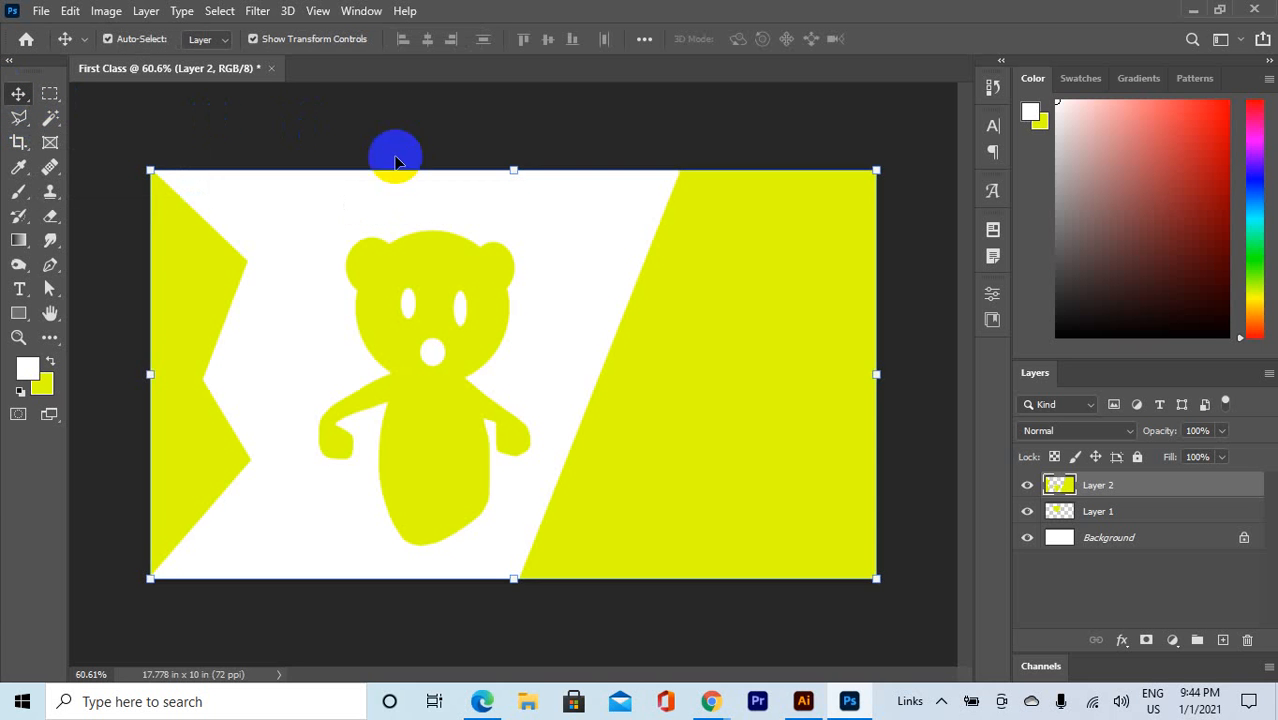
{"action": "scroll", "coordinate": [422, 250], "scroll_direction": "down", "scroll_amount": 1}
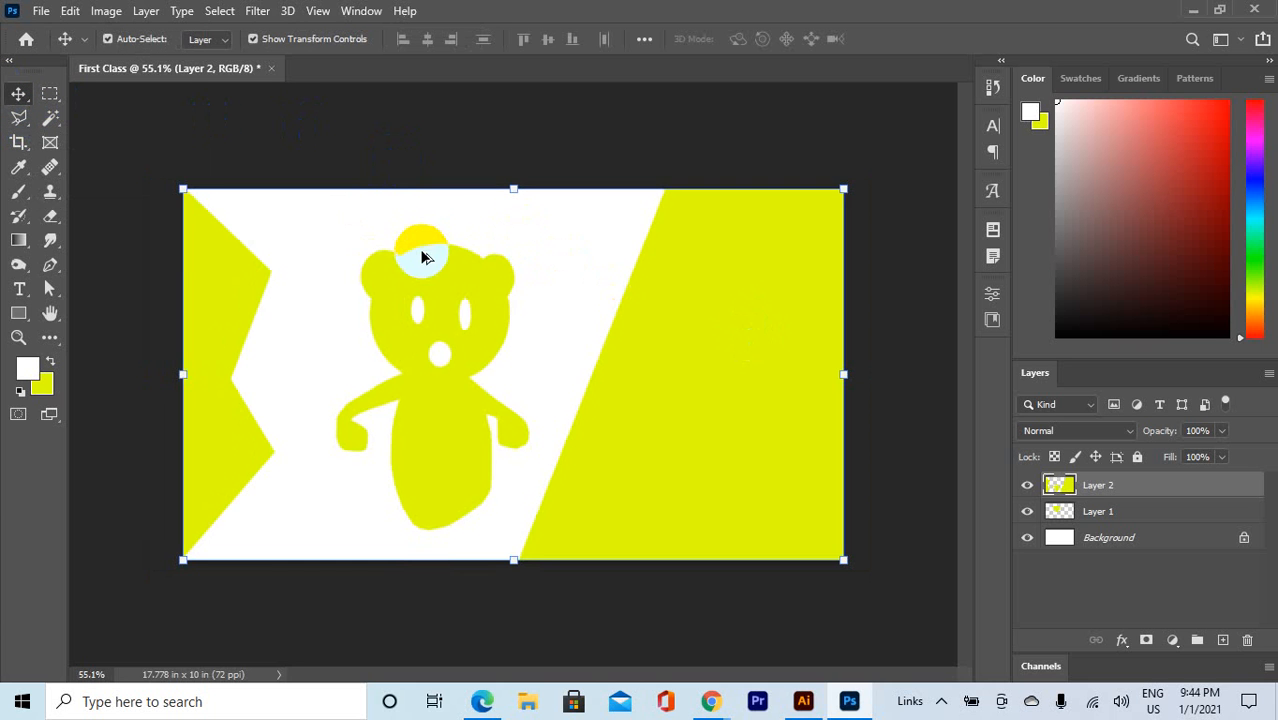
{"action": "scroll", "coordinate": [453, 370], "scroll_direction": "down", "scroll_amount": 9}
{"action": "scroll", "coordinate": [453, 370], "scroll_direction": "up", "scroll_amount": 4}
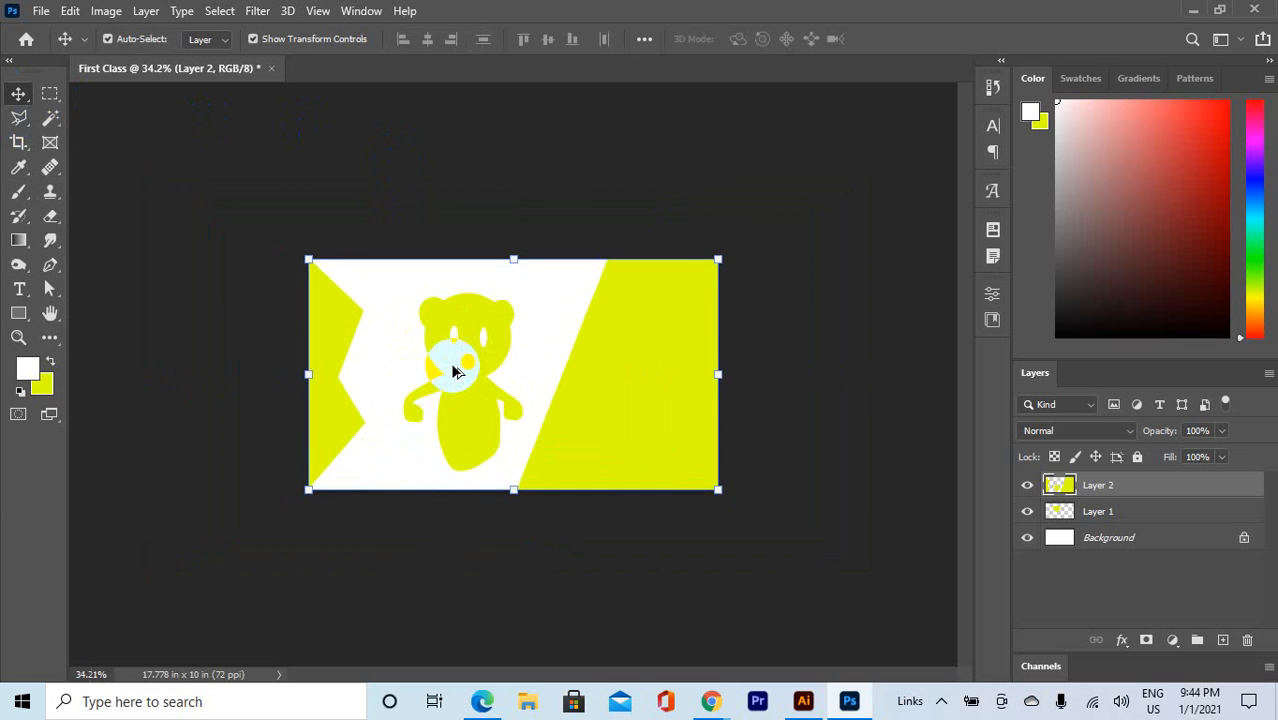
{"action": "scroll", "coordinate": [453, 370], "scroll_direction": "up", "scroll_amount": 8}
{"action": "scroll", "coordinate": [453, 370], "scroll_direction": "down", "scroll_amount": 11}
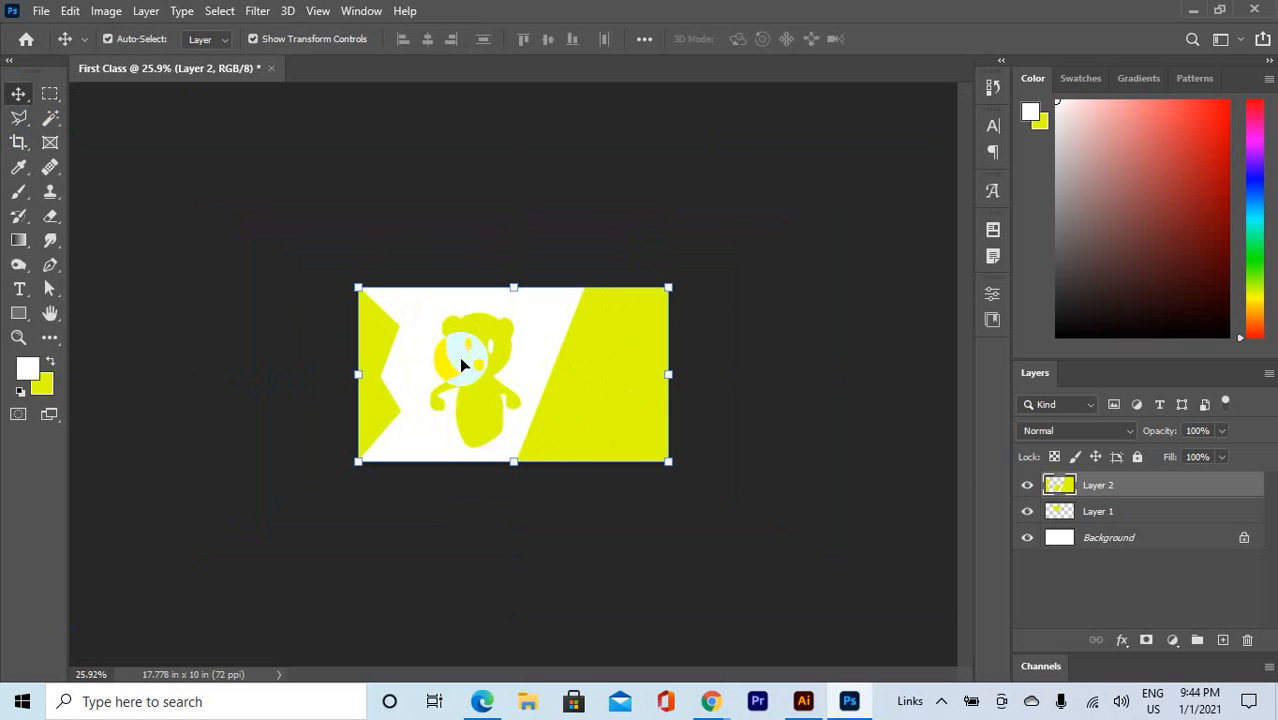
{"action": "scroll", "coordinate": [498, 380], "scroll_direction": "up", "scroll_amount": 4}
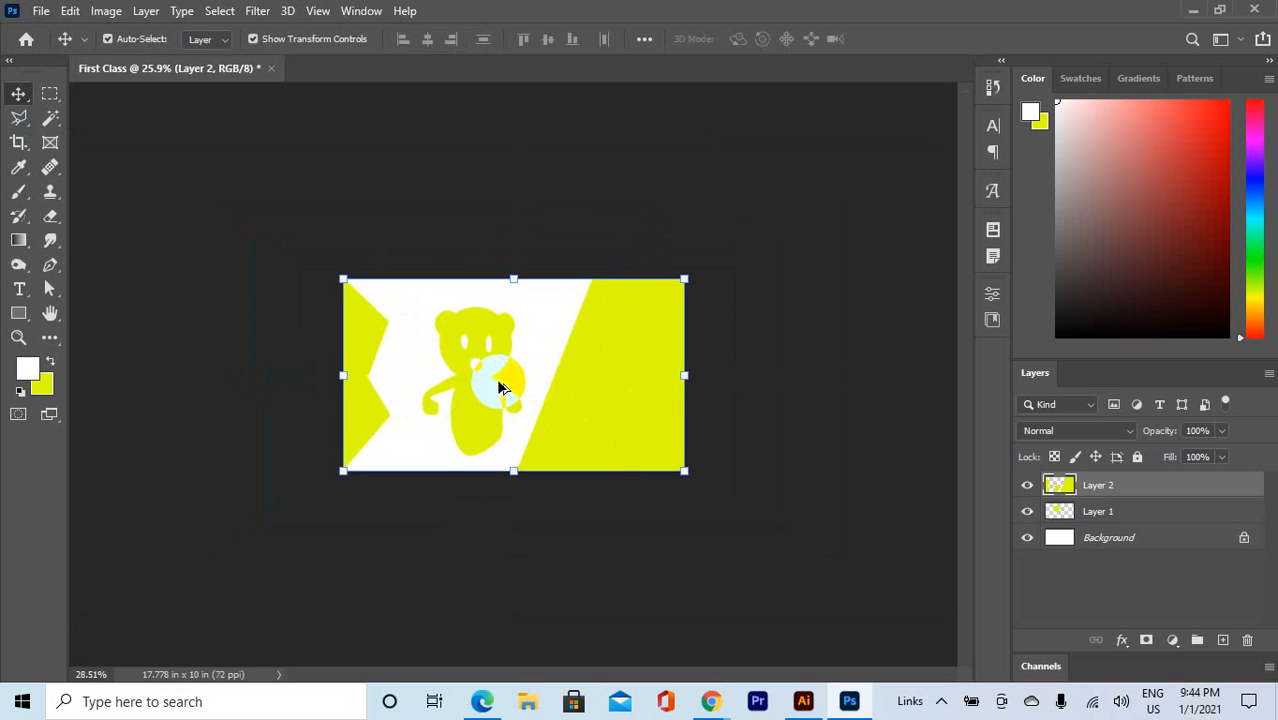
{"action": "scroll", "coordinate": [500, 385], "scroll_direction": "up", "scroll_amount": 20}
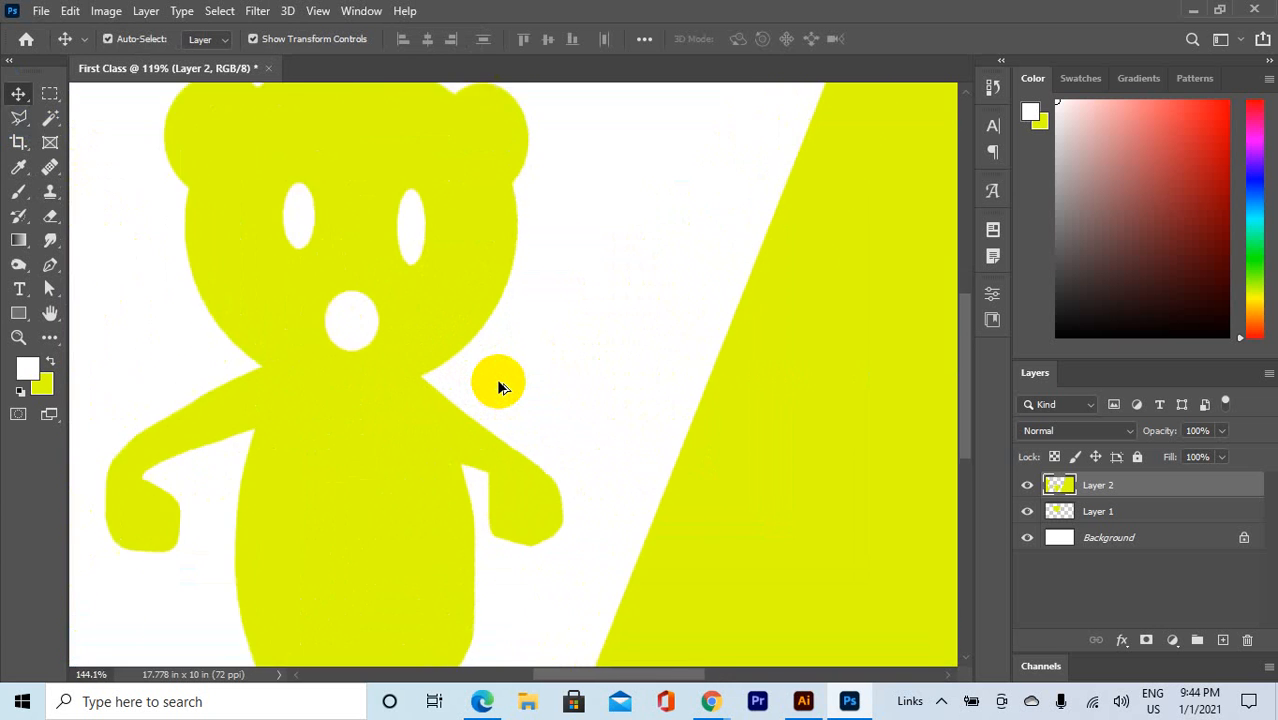
{"action": "scroll", "coordinate": [500, 385], "scroll_direction": "down", "scroll_amount": 15}
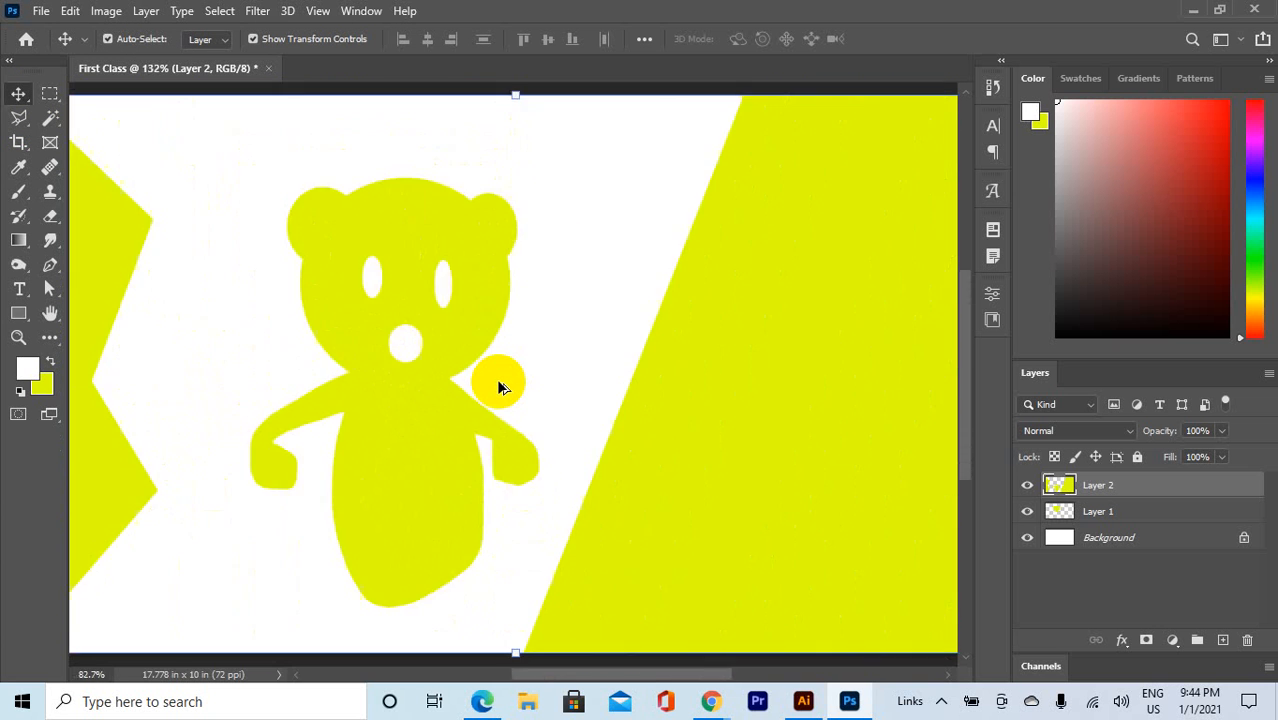
{"action": "scroll", "coordinate": [500, 385], "scroll_direction": "down", "scroll_amount": 3}
{"action": "scroll", "coordinate": [500, 385], "scroll_direction": "up", "scroll_amount": 12}
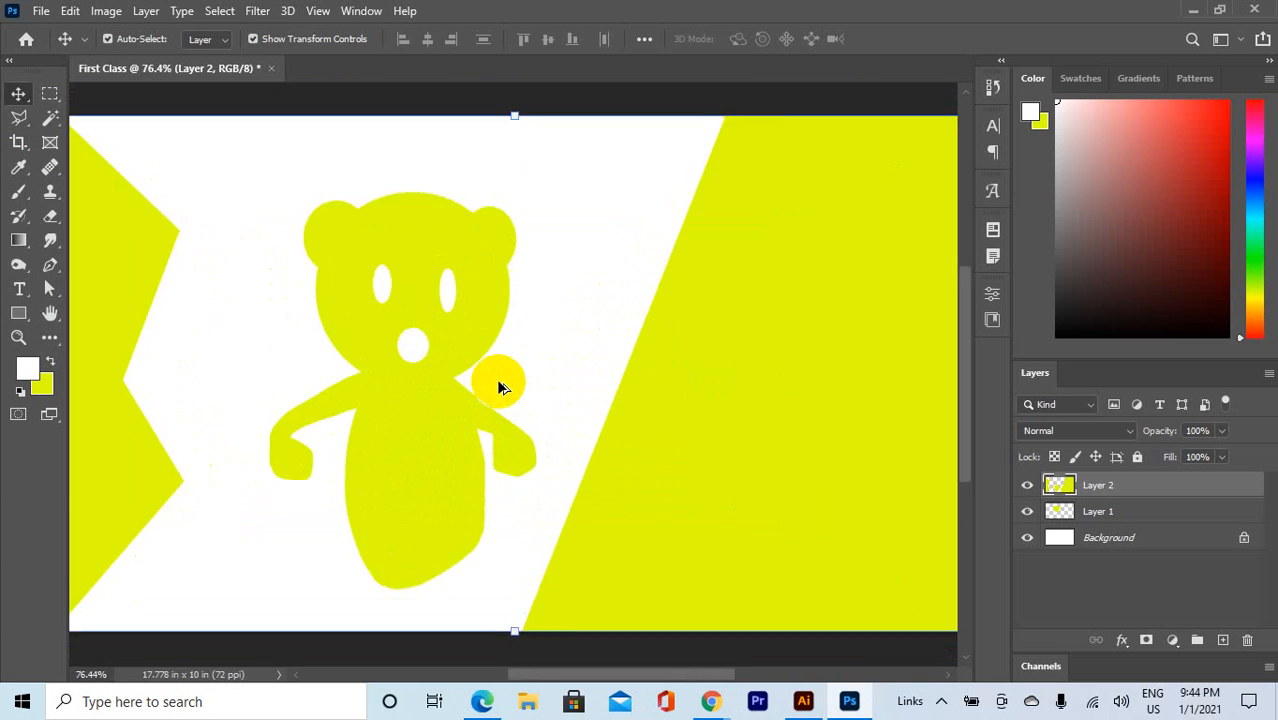
{"action": "scroll", "coordinate": [496, 378], "scroll_direction": "down", "scroll_amount": 8}
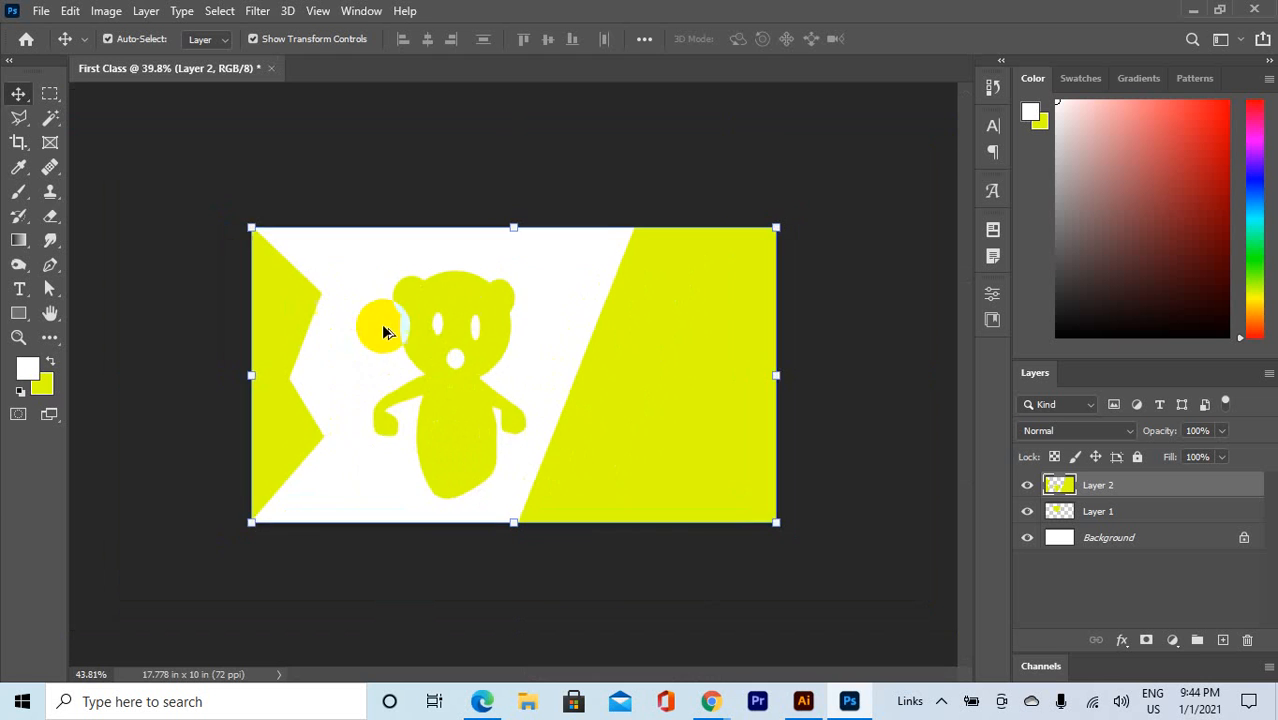
{"action": "scroll", "coordinate": [391, 347], "scroll_direction": "up", "scroll_amount": 4}
{"action": "scroll", "coordinate": [391, 345], "scroll_direction": "down", "scroll_amount": 6}
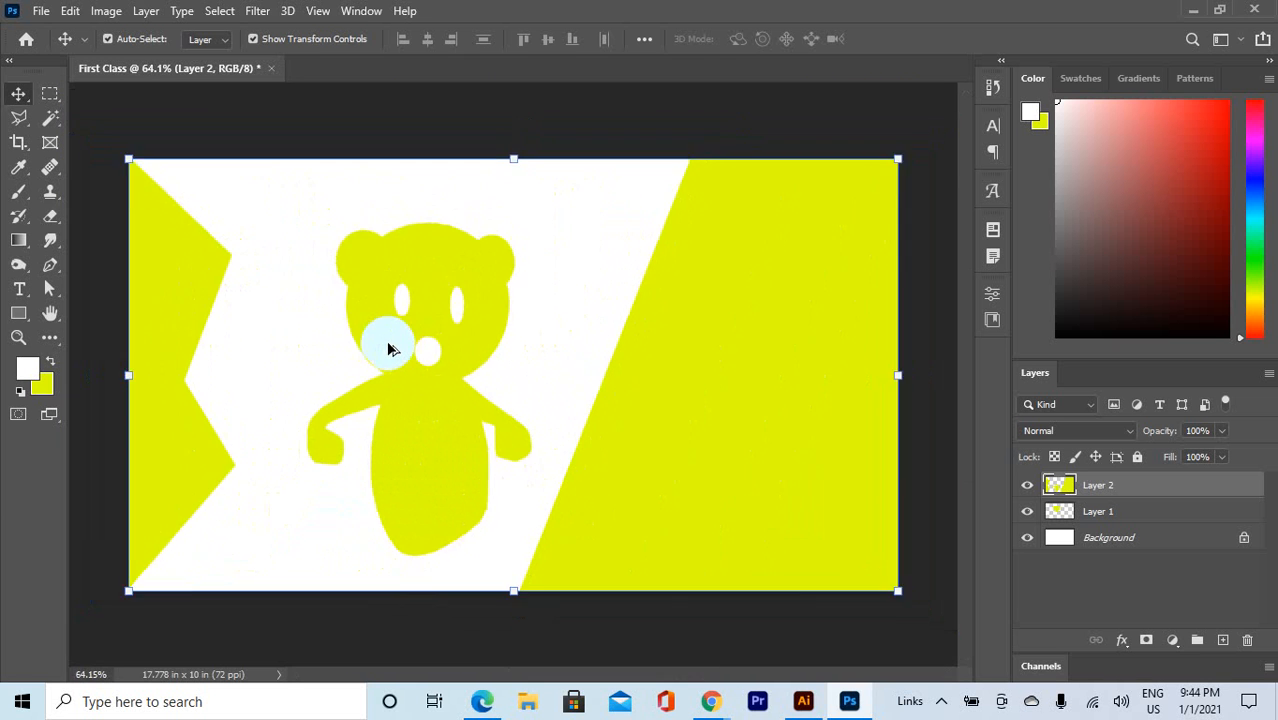
{"action": "scroll", "coordinate": [450, 370], "scroll_direction": "up", "scroll_amount": 2}
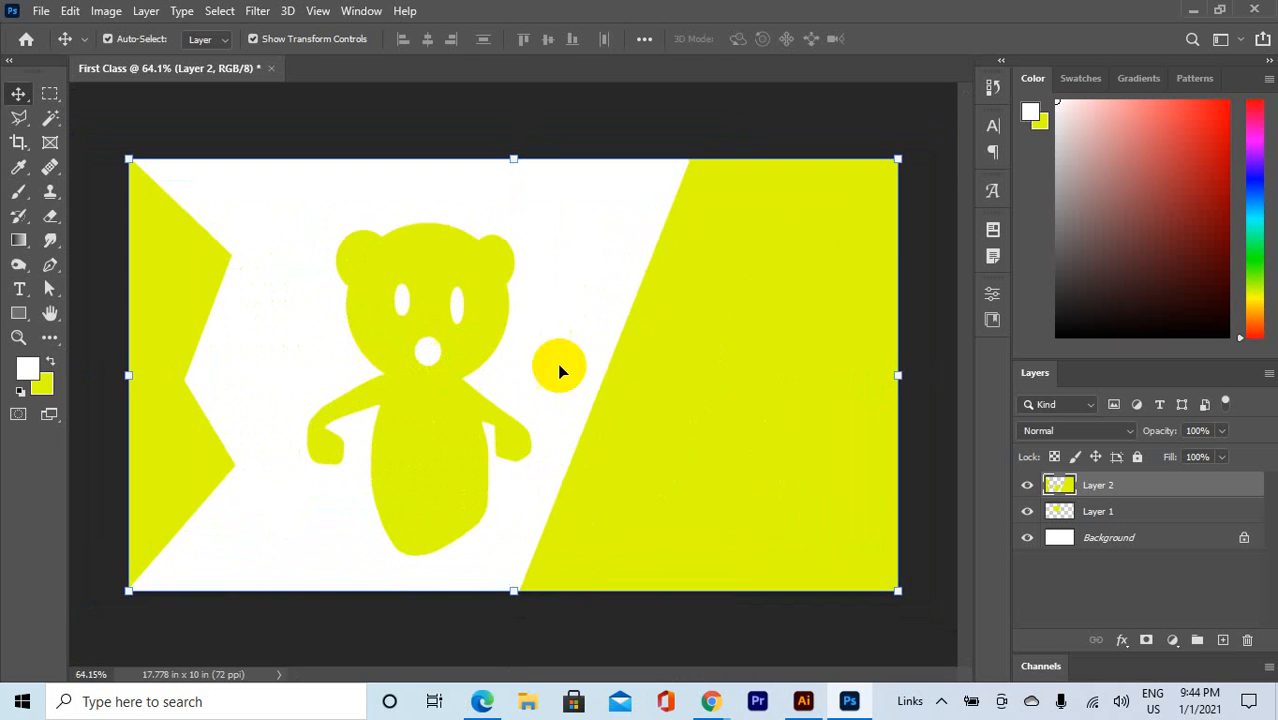
Step: Clear the layer selection so that no layer is active
{"action": "left_click", "coordinate": [478, 130]}
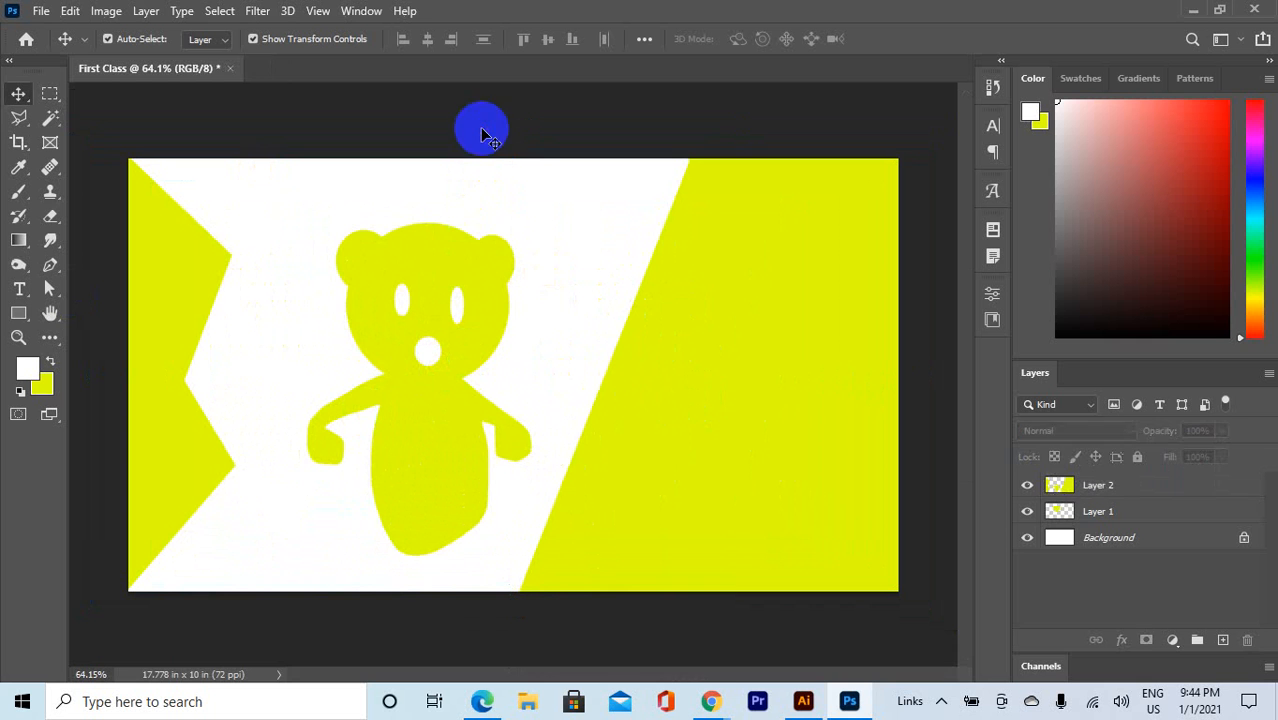
{"action": "left_click", "coordinate": [476, 263]}
{"action": "left_click", "coordinate": [474, 135]}
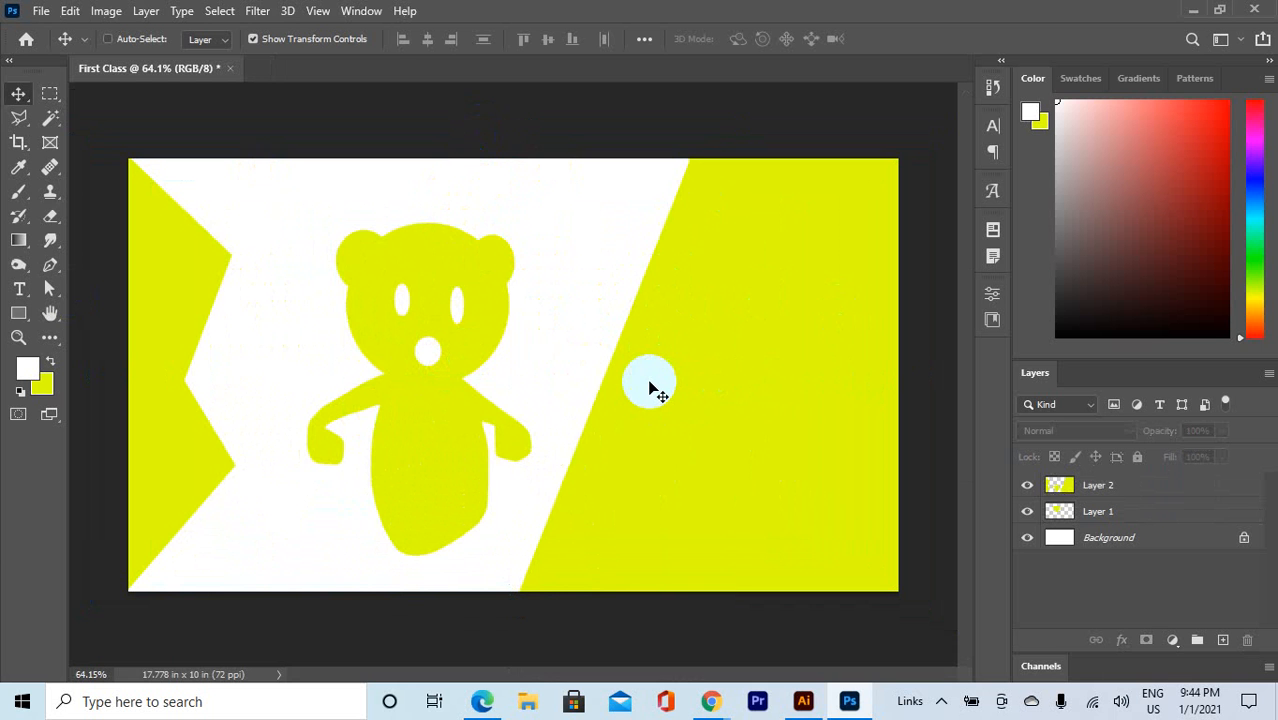
Step: Undo the yellow fills of the zigzag area and of the diagonal background area, back to the irregular polygonal selection
{"action": "key", "text": "Delete"}
{"action": "key", "text": "ctrl+d"}
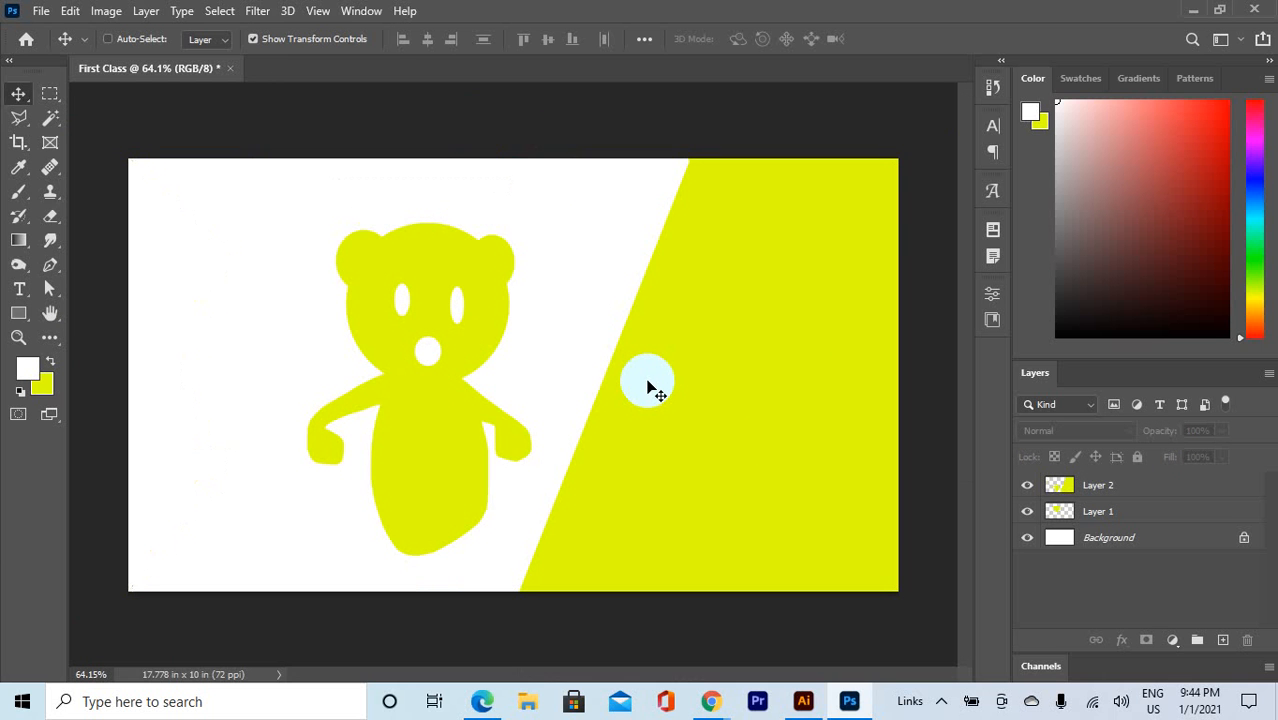
{"action": "key", "text": "ctrl+z"}
{"action": "key", "text": "ctrl+z"}
{"action": "key", "text": "ctrl+z"}
{"action": "key", "text": "ctrl+z"}
{"action": "key", "text": "ctrl+z"}
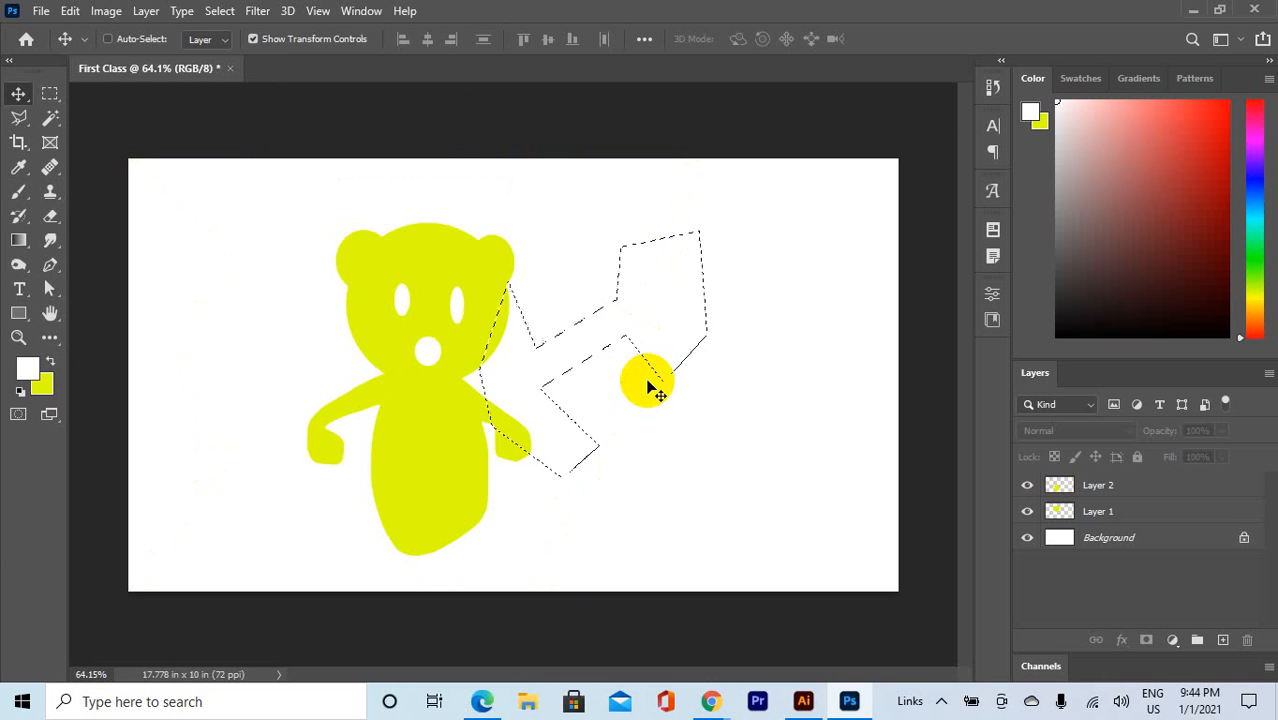
Step: Undo further back through the fills of the bear's body and arms
{"action": "key", "text": "Delete"}
{"action": "key", "text": "ctrl+d"}
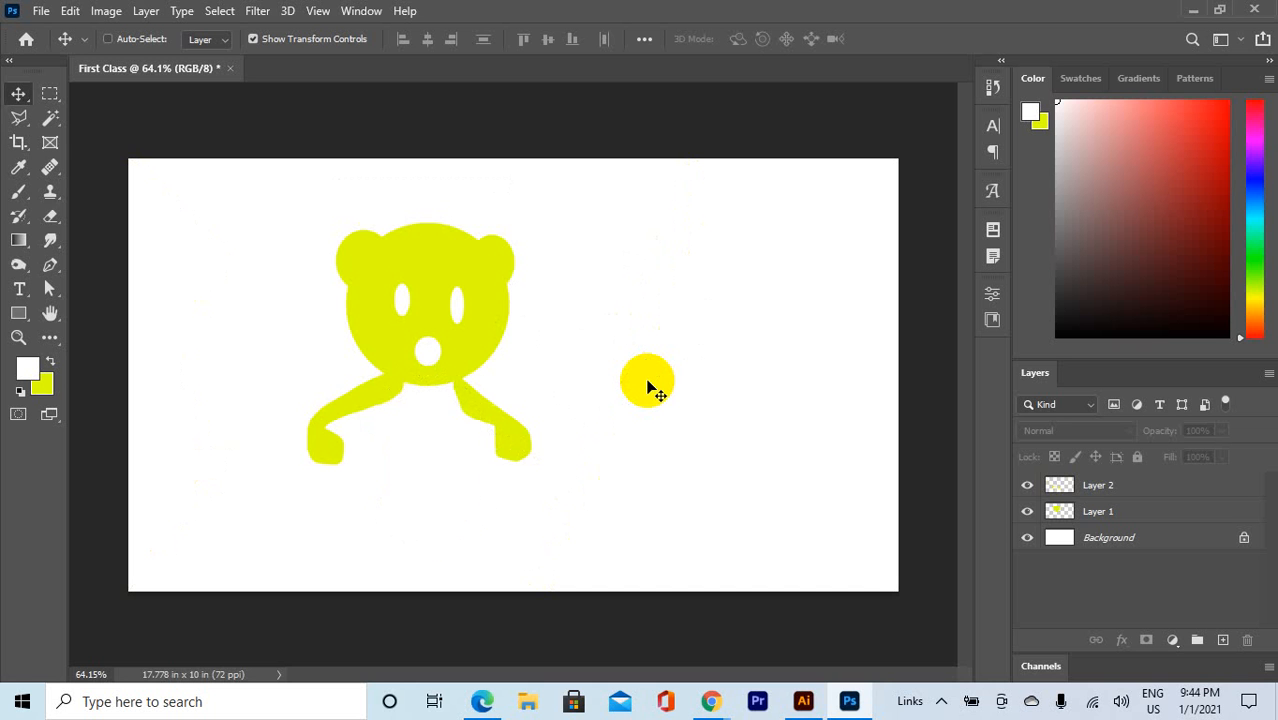
{"action": "key", "text": "Delete"}
{"action": "key", "text": "Delete"}
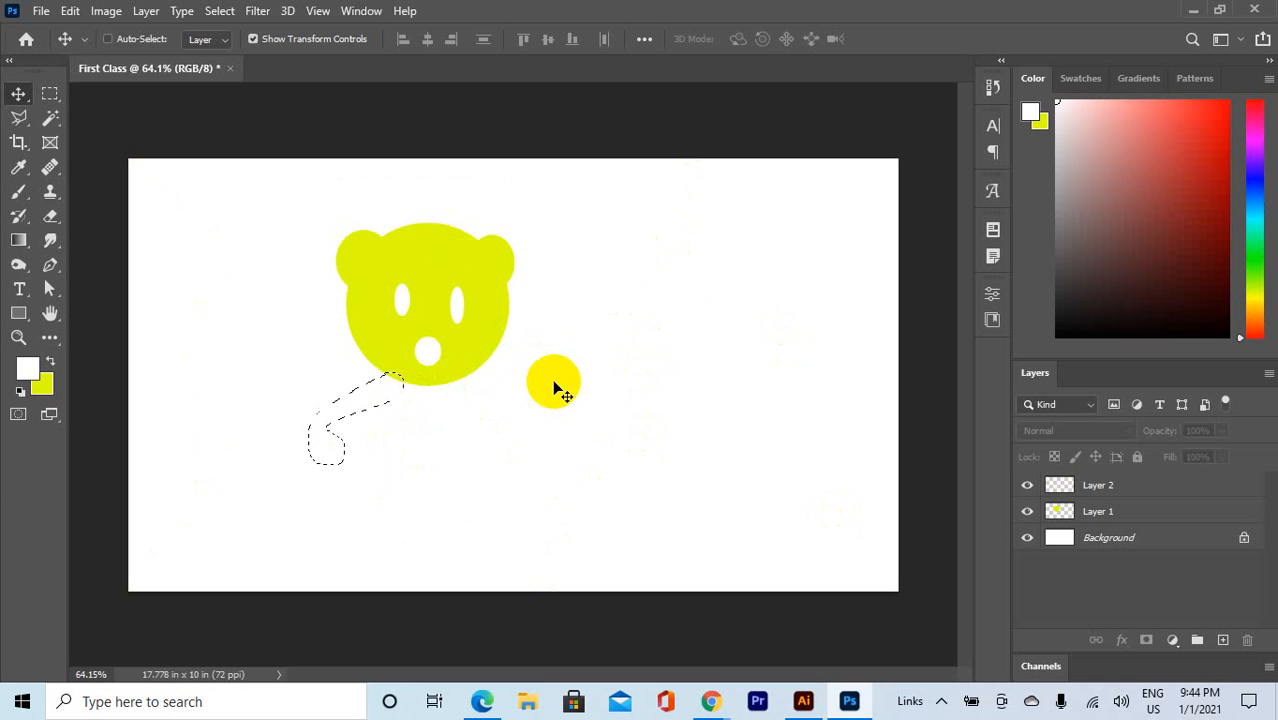
Step: Redo all the undone steps to restore the bear's arms and body and both yellow background areas
{"action": "key", "text": "ctrl+z"}
{"action": "key", "text": "ctrl+z"}
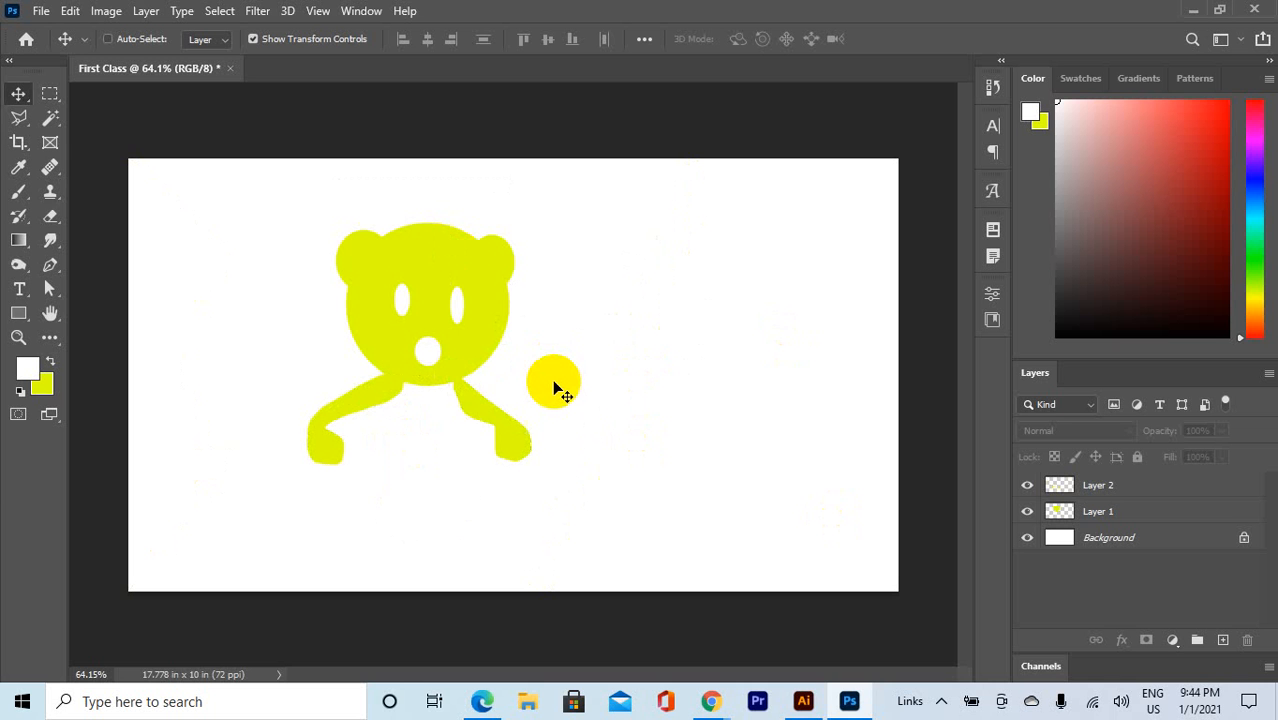
{"action": "key", "text": "ctrl+BackSpace"}
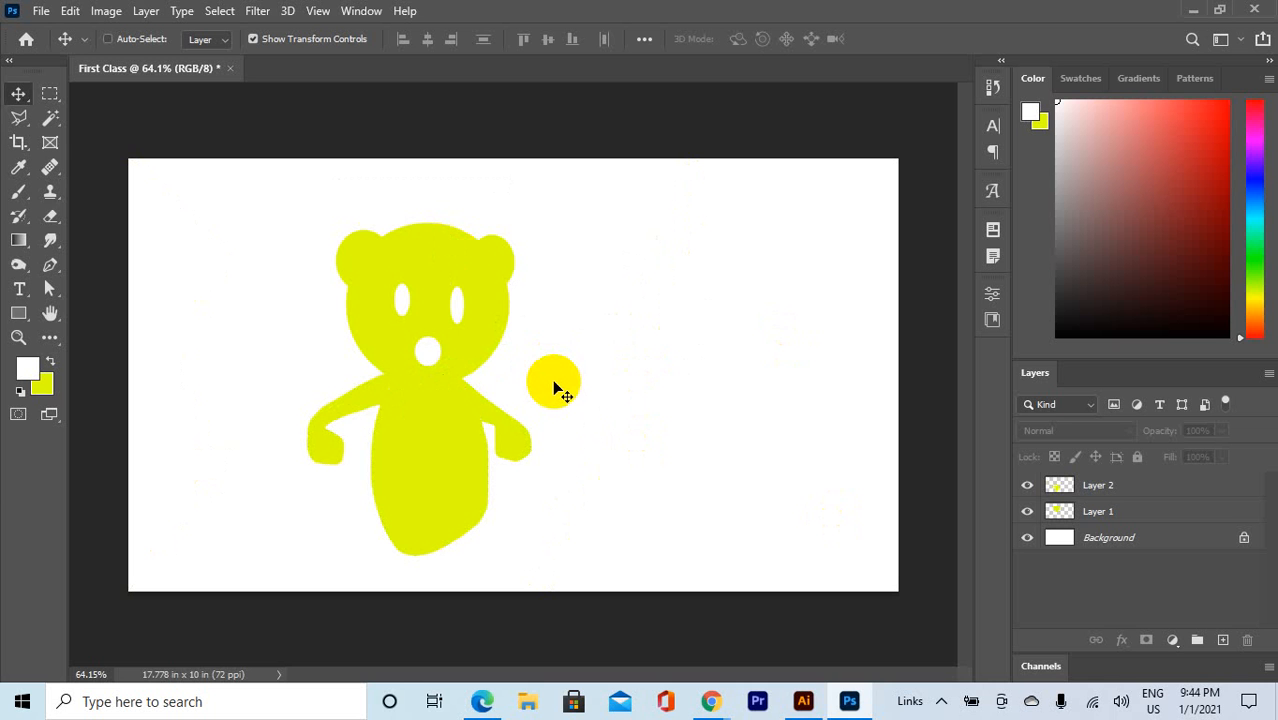
{"action": "key", "text": "ctrl+shift+z"}
{"action": "key", "text": "ctrl+shift+z"}
{"action": "key", "text": "ctrl+shift+z"}
{"action": "key", "text": "ctrl+shift+z"}
{"action": "key", "text": "ctrl+shift+z"}
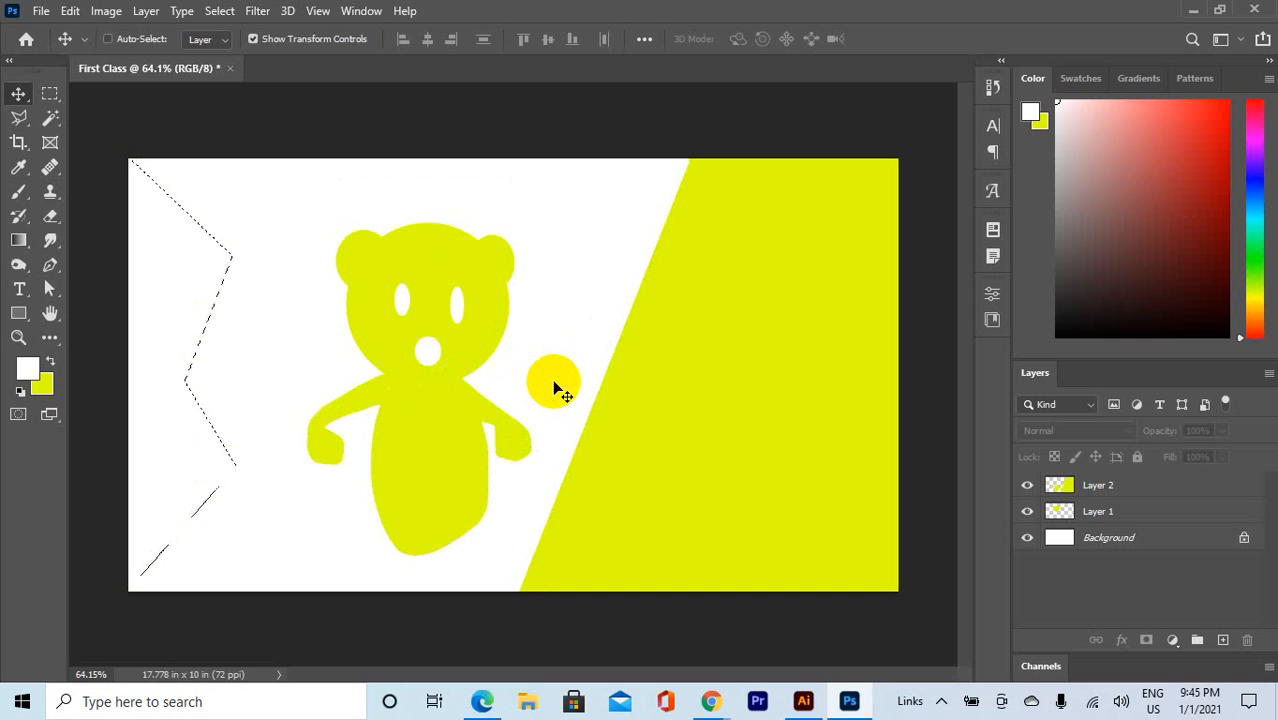
{"action": "key", "text": "ctrl+shift+z"}
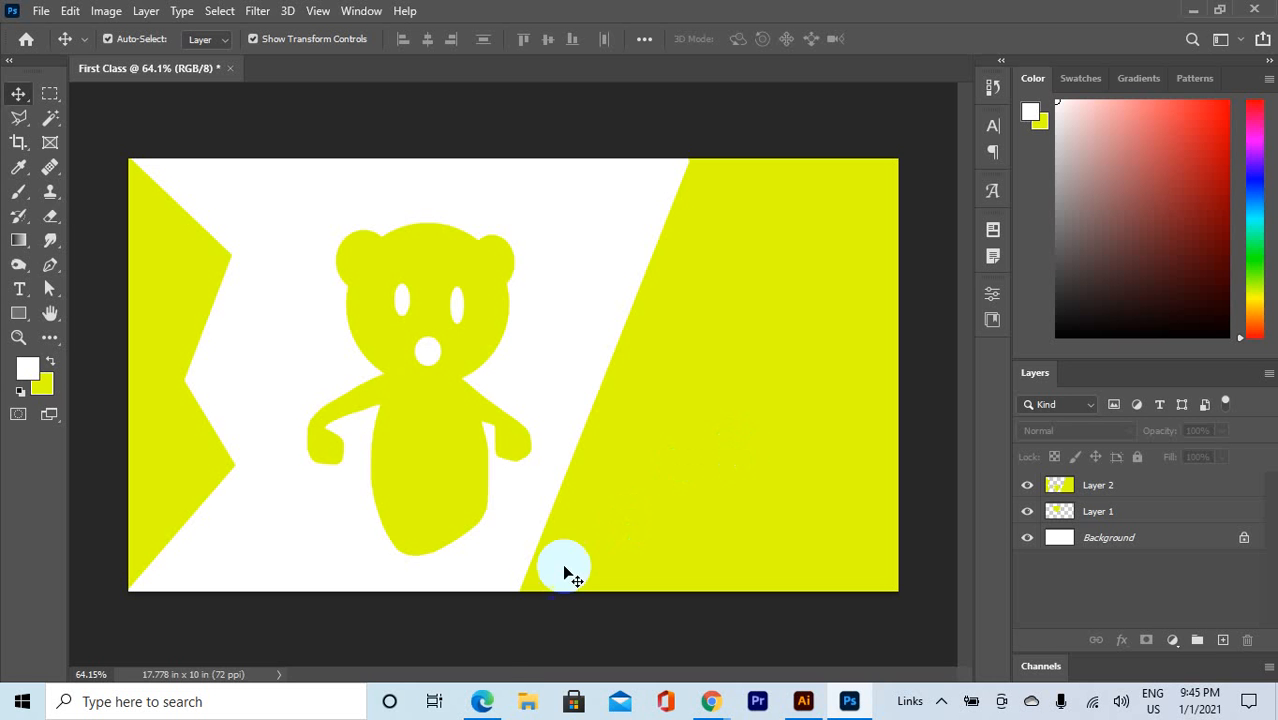
Step: Switch to Chrome and bring up the Class # 1 outline in GD-Adobe-Photoshop.pdf
{"action": "left_click", "coordinate": [482, 701]}
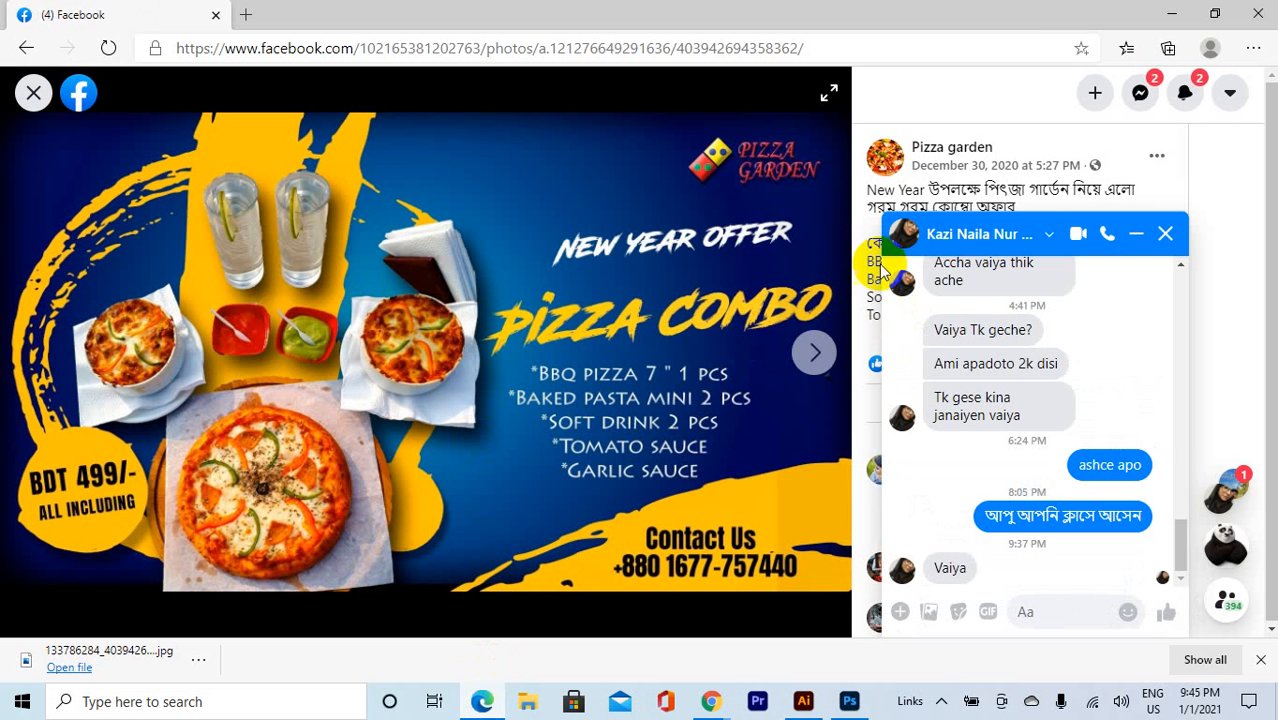
{"action": "left_click", "coordinate": [1172, 14]}
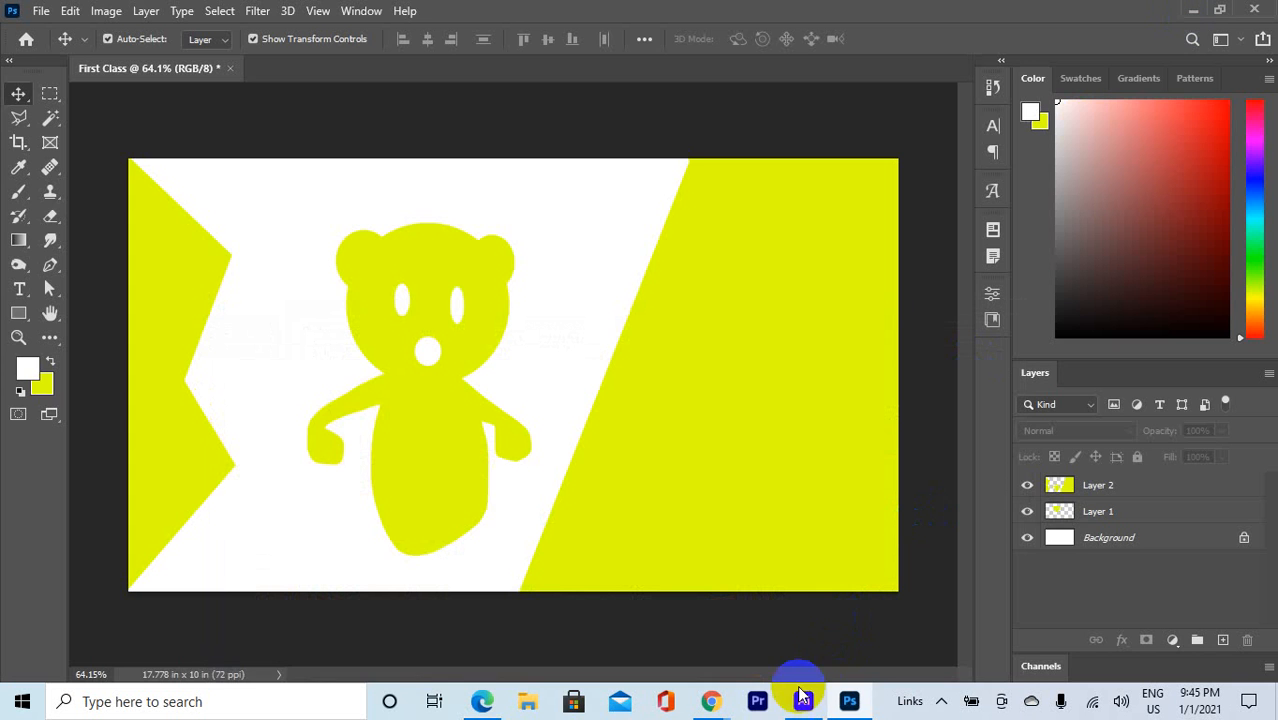
{"action": "left_click", "coordinate": [722, 705]}
{"action": "left_click", "coordinate": [640, 635]}
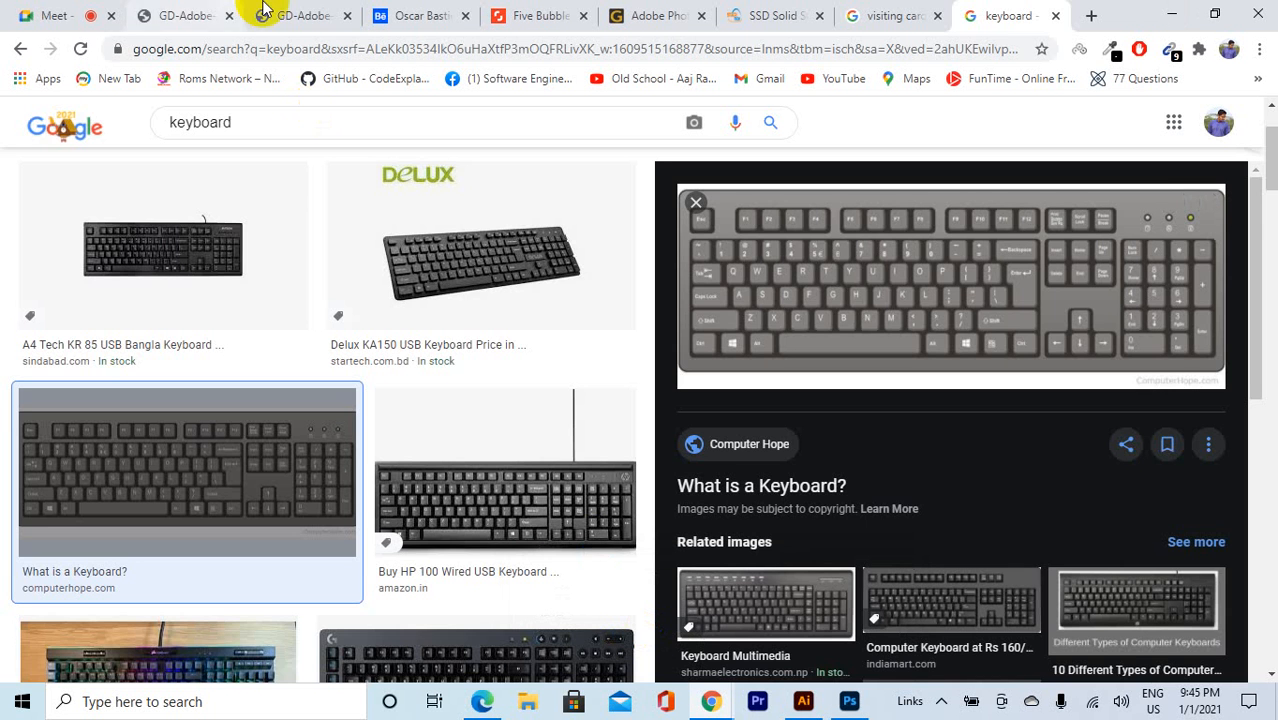
{"action": "left_click", "coordinate": [185, 14]}
{"action": "scroll", "coordinate": [537, 443], "scroll_direction": "down", "scroll_amount": 1}
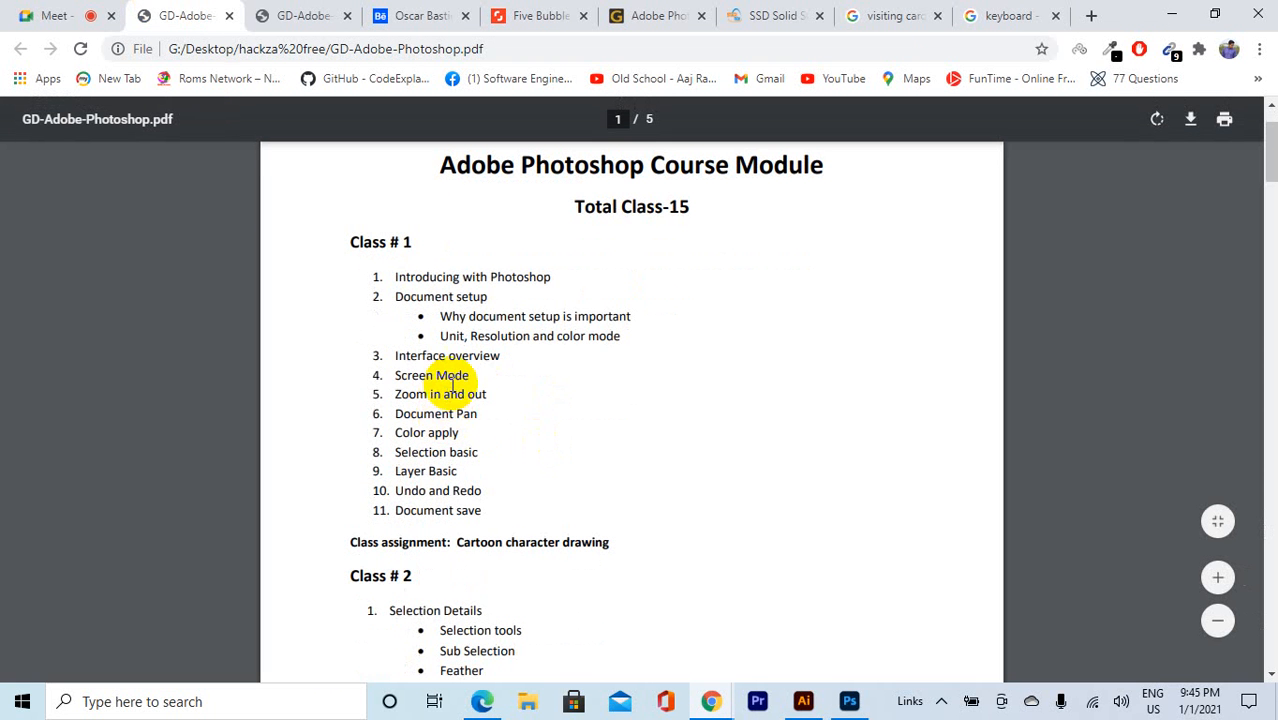
Step: Review the Class # 1 topics, highlighting Zoom in and out, and the lines from Document Pan through Selection basic
{"action": "left_click", "coordinate": [414, 392]}
{"action": "left_click_drag", "start_coordinate": [414, 392], "coordinate": [509, 394]}
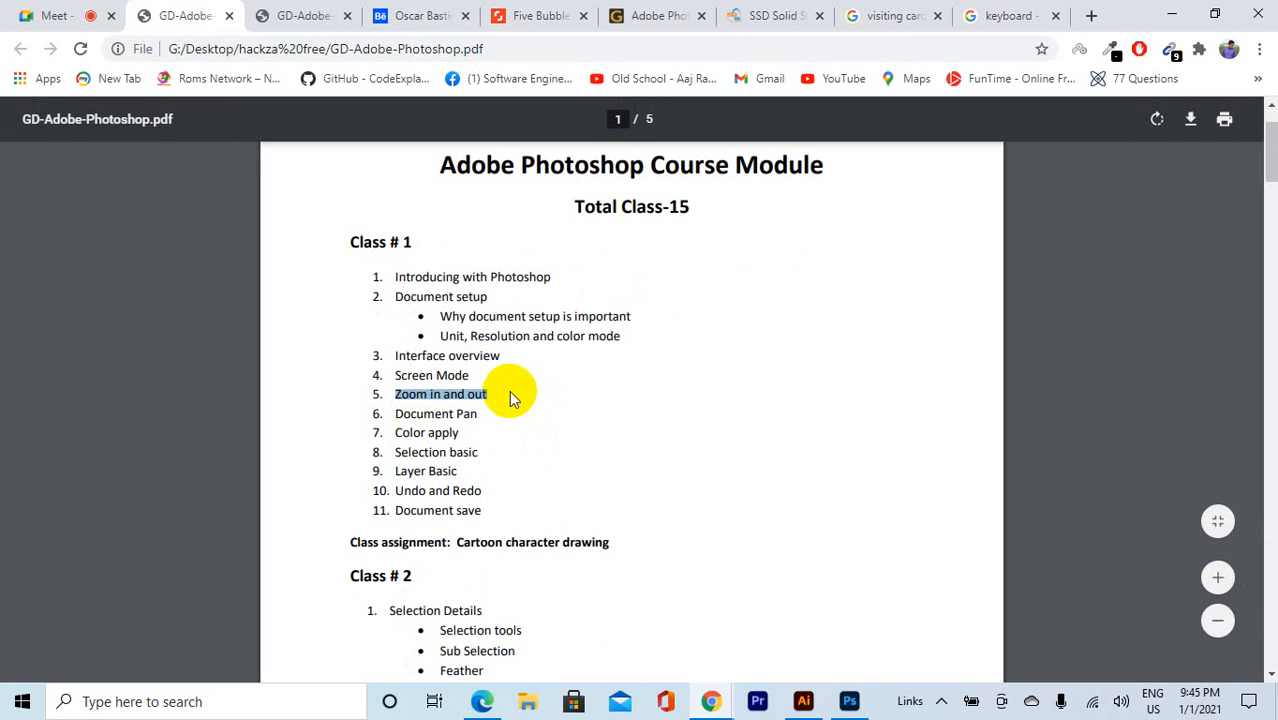
{"action": "left_click_drag", "start_coordinate": [405, 429], "coordinate": [476, 425]}
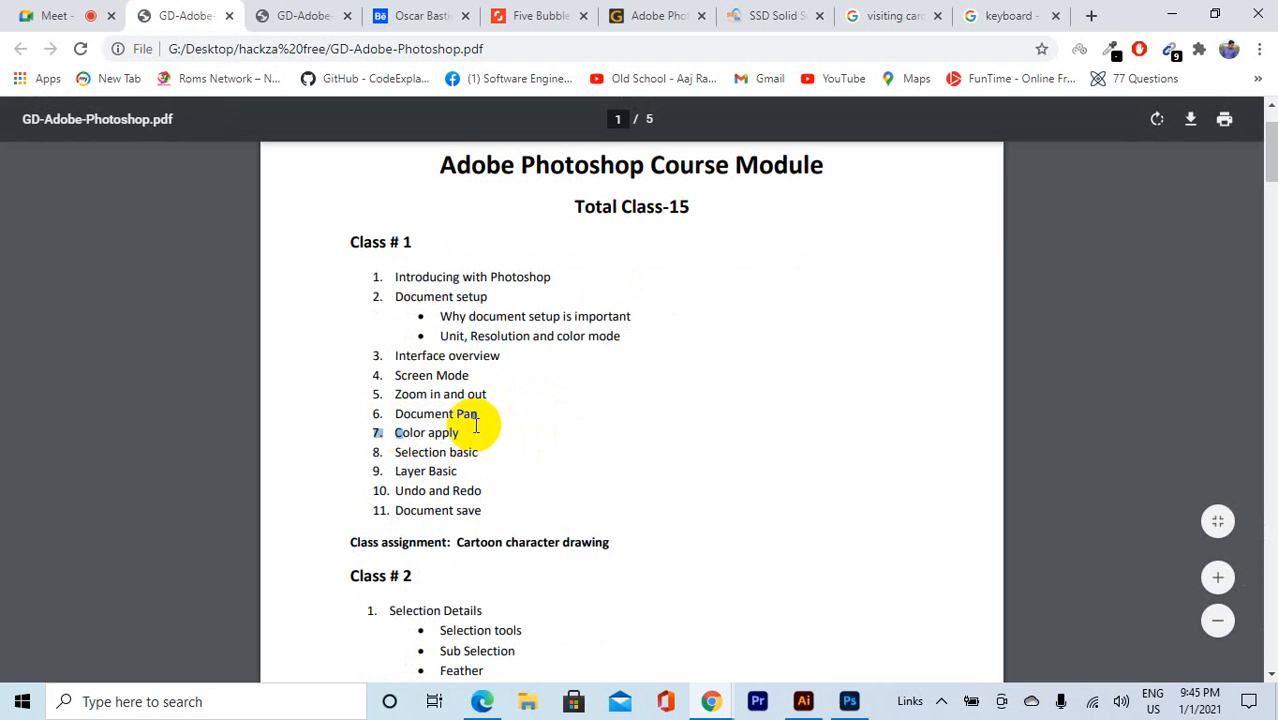
{"action": "left_click_drag", "start_coordinate": [365, 412], "coordinate": [471, 449]}
{"action": "scroll", "coordinate": [467, 430], "scroll_direction": "down", "scroll_amount": 2}
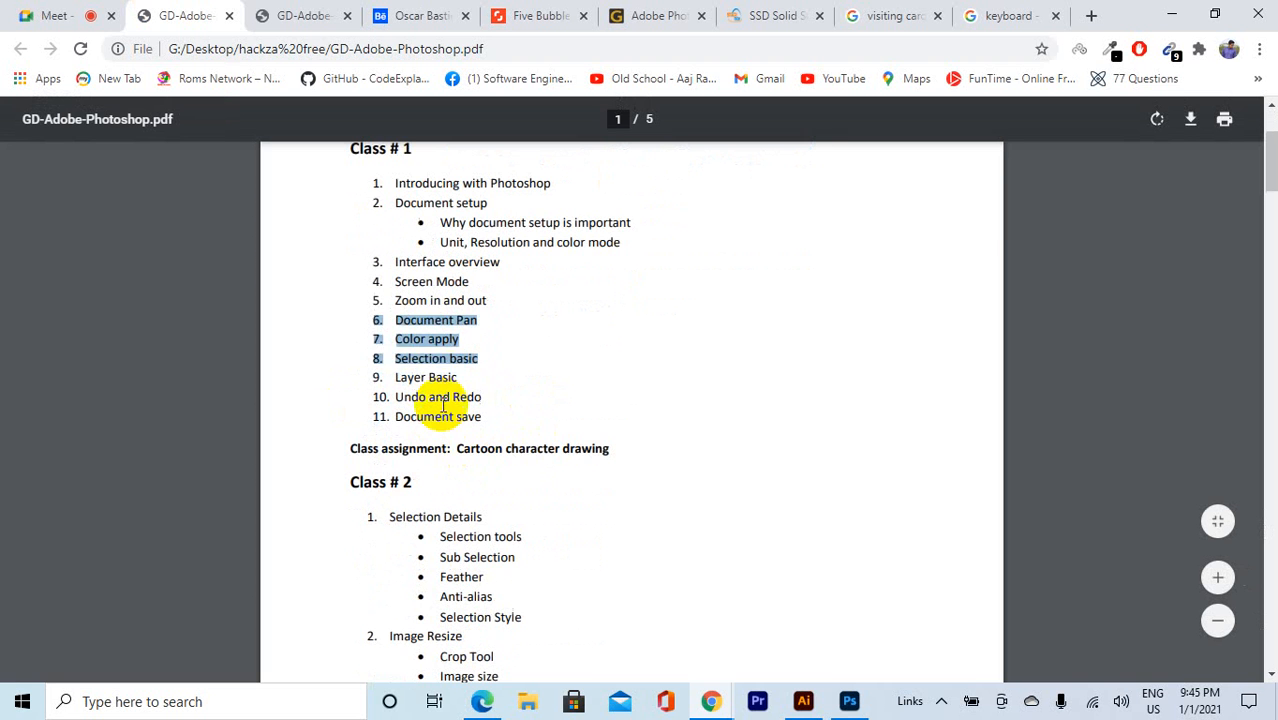
Step: Review the end of the Class # 1 outline, highlighting Undo and Redo, Document save, and the Class assignment line
{"action": "left_click", "coordinate": [424, 369]}
{"action": "left_click_drag", "start_coordinate": [424, 369], "coordinate": [379, 397]}
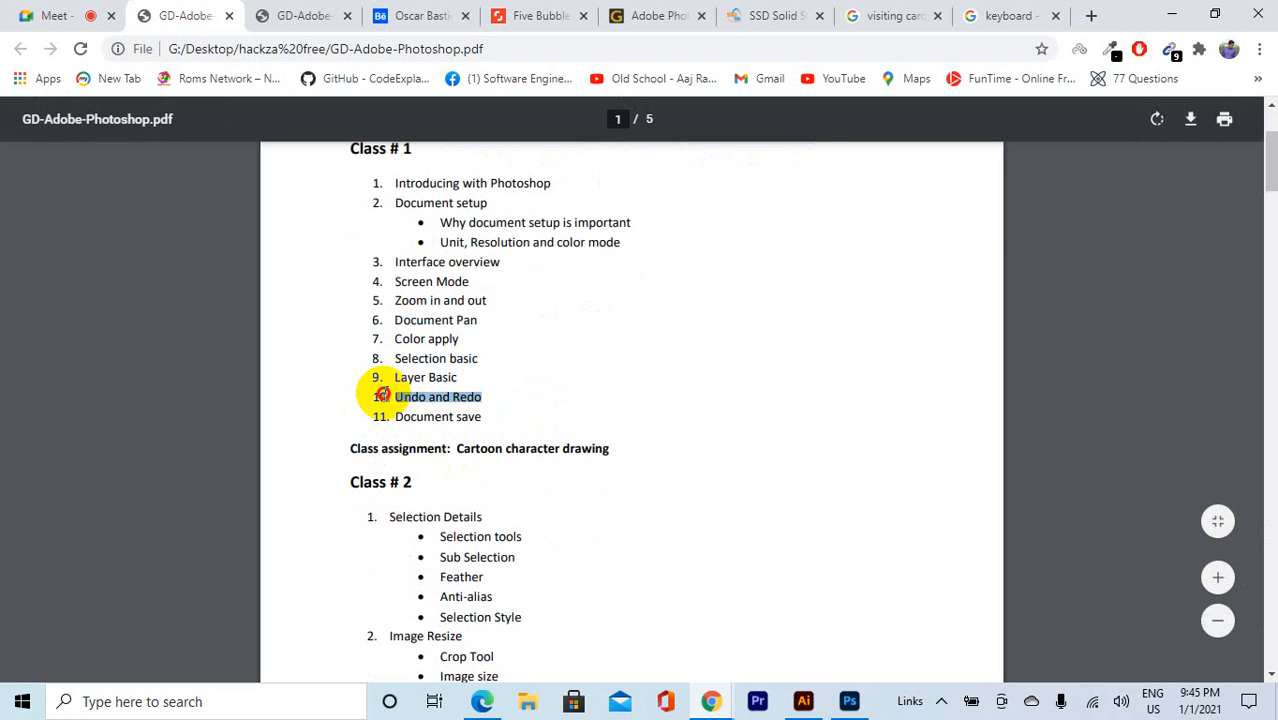
{"action": "left_click_drag", "start_coordinate": [484, 416], "coordinate": [397, 415]}
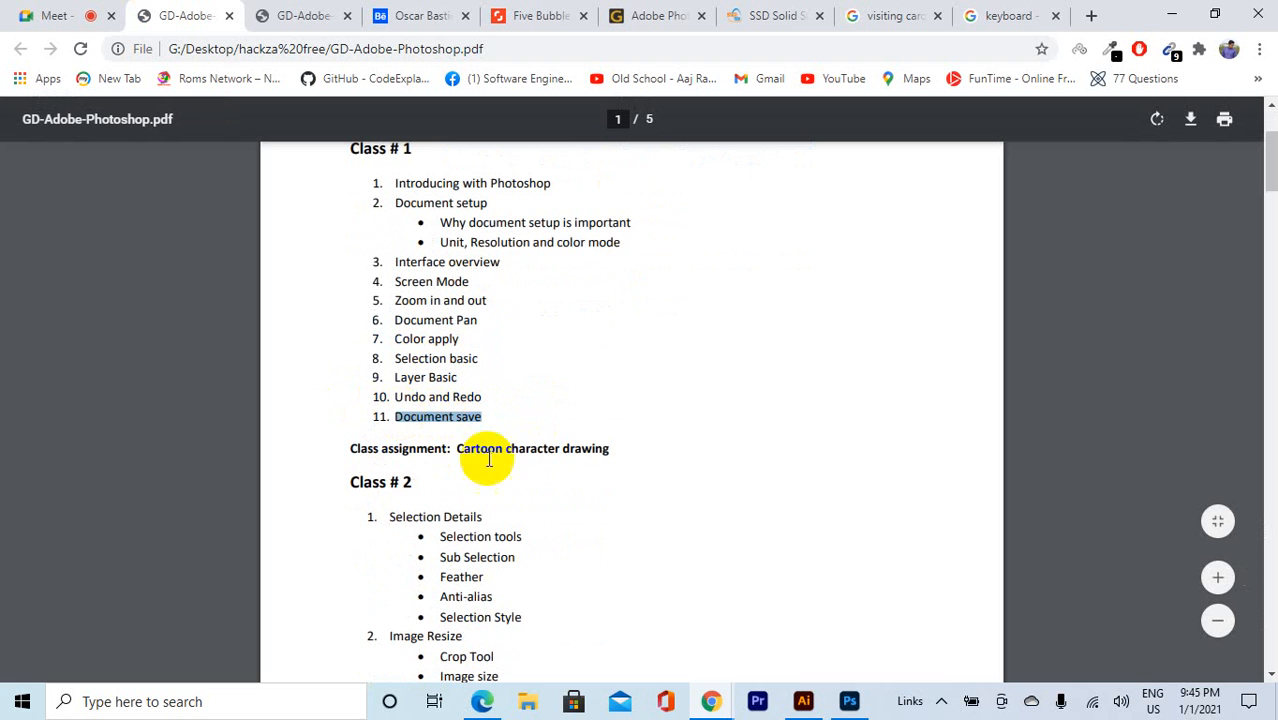
{"action": "mouse_move", "coordinate": [458, 449]}
{"action": "left_mouse_down"}
{"action": "mouse_move", "coordinate": [606, 446]}
{"action": "mouse_move", "coordinate": [344, 448]}
{"action": "left_mouse_up"}
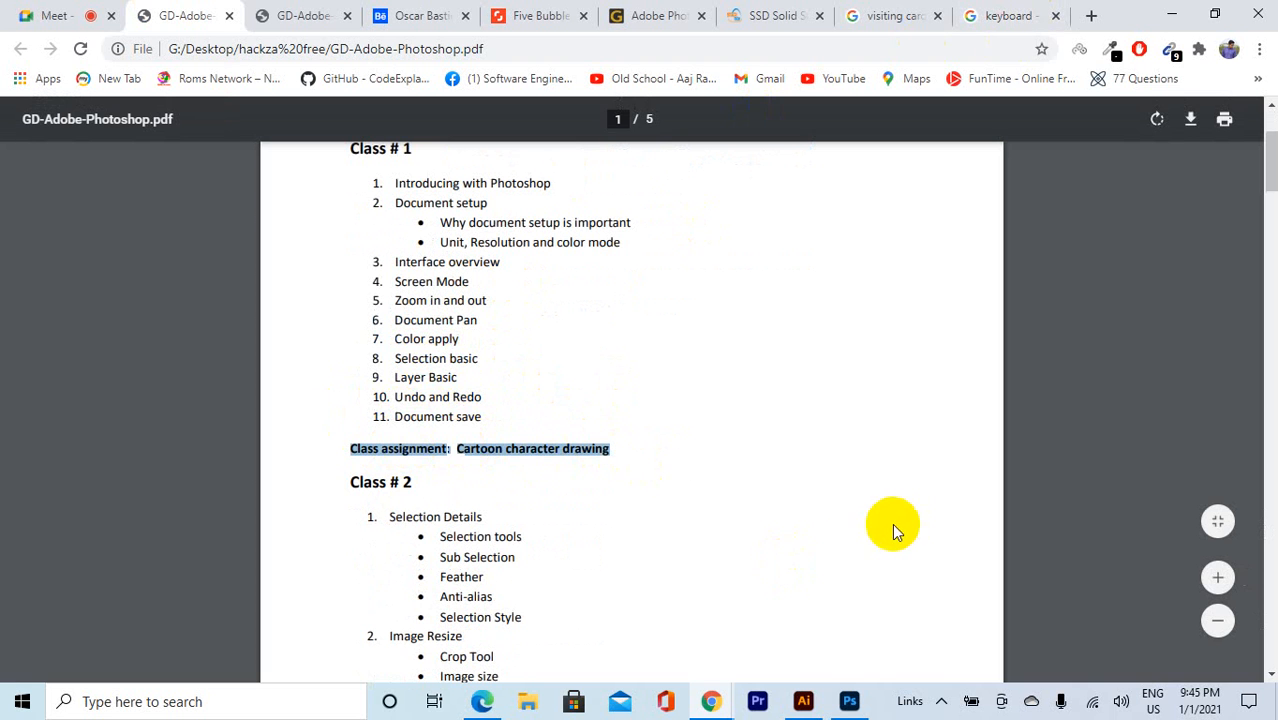
{"action": "left_click_drag", "start_coordinate": [614, 450], "coordinate": [342, 452]}
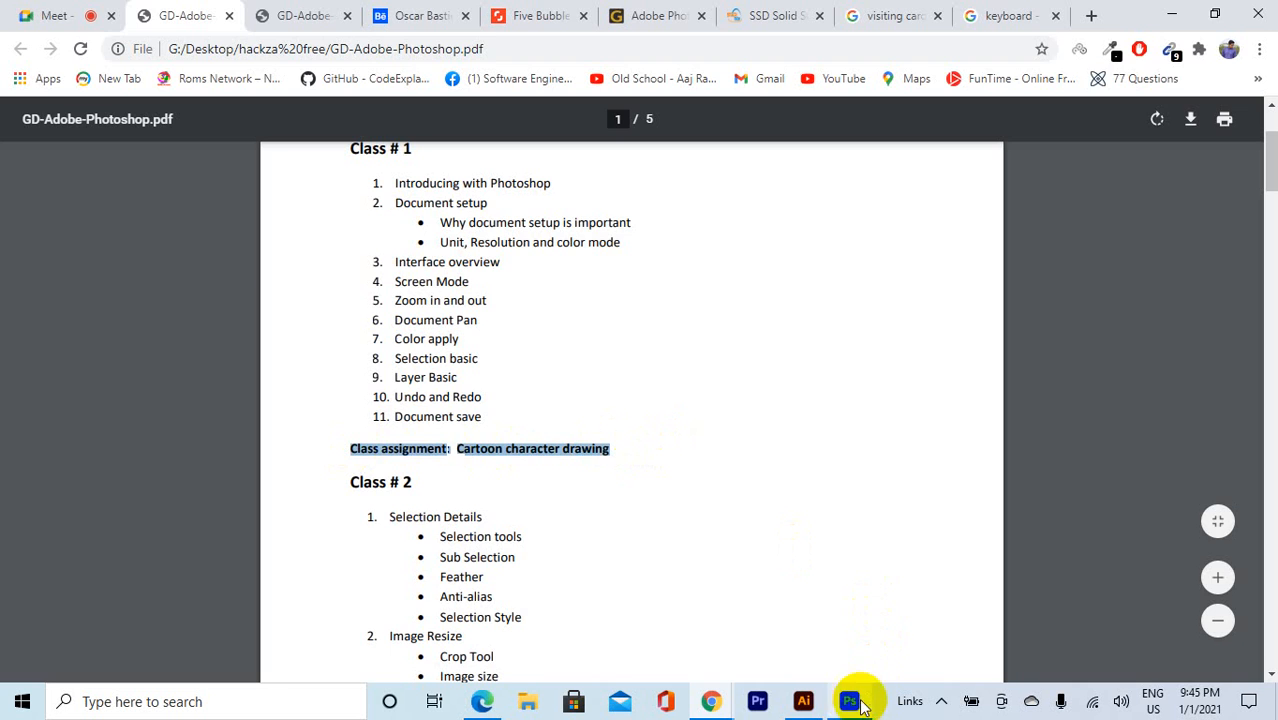
Step: Switch to Photoshop, start saving the First Class document, and move the Save As dialog so the artwork is less covered
{"action": "mouse_move", "coordinate": [849, 697]}
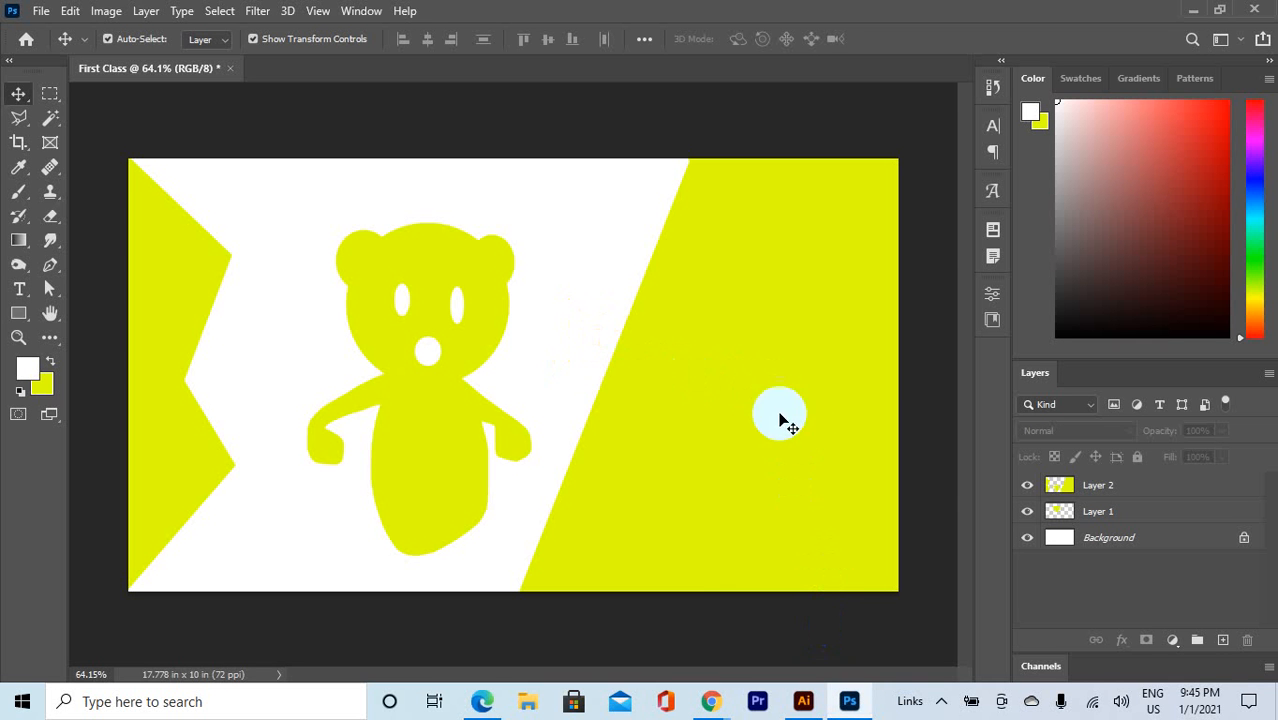
{"action": "left_click", "coordinate": [42, 11]}
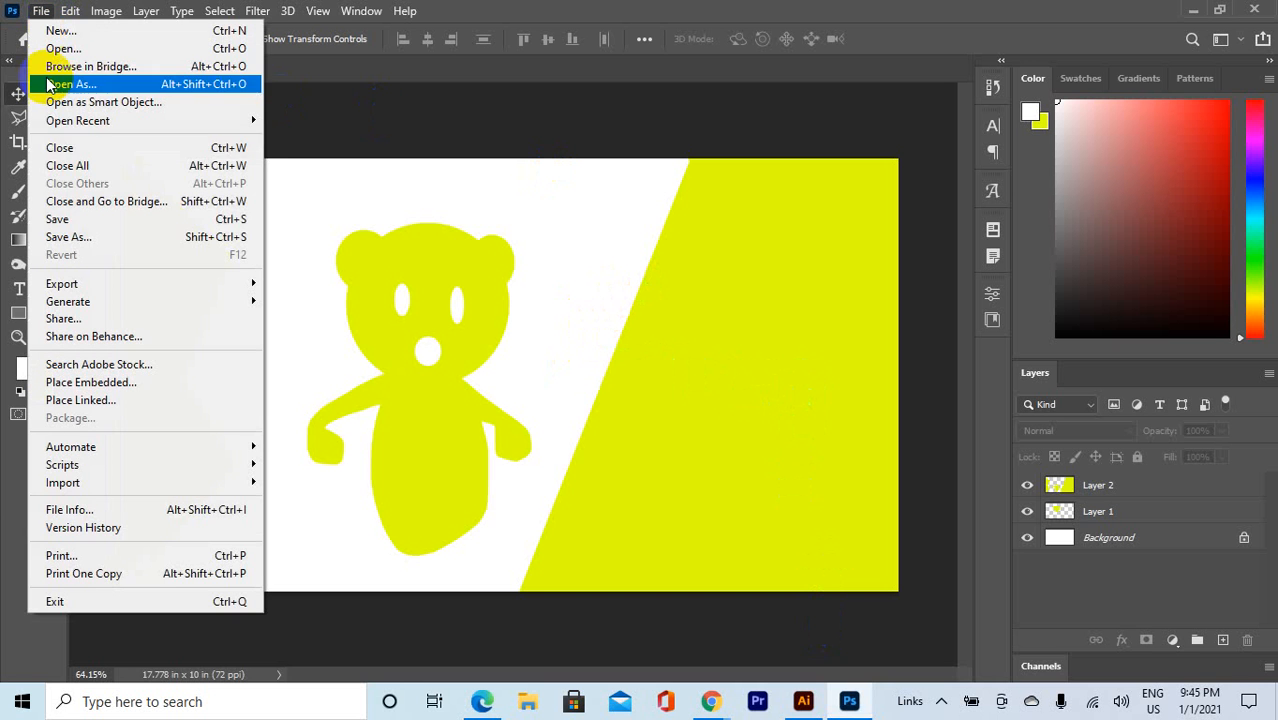
{"action": "left_click", "coordinate": [96, 224]}
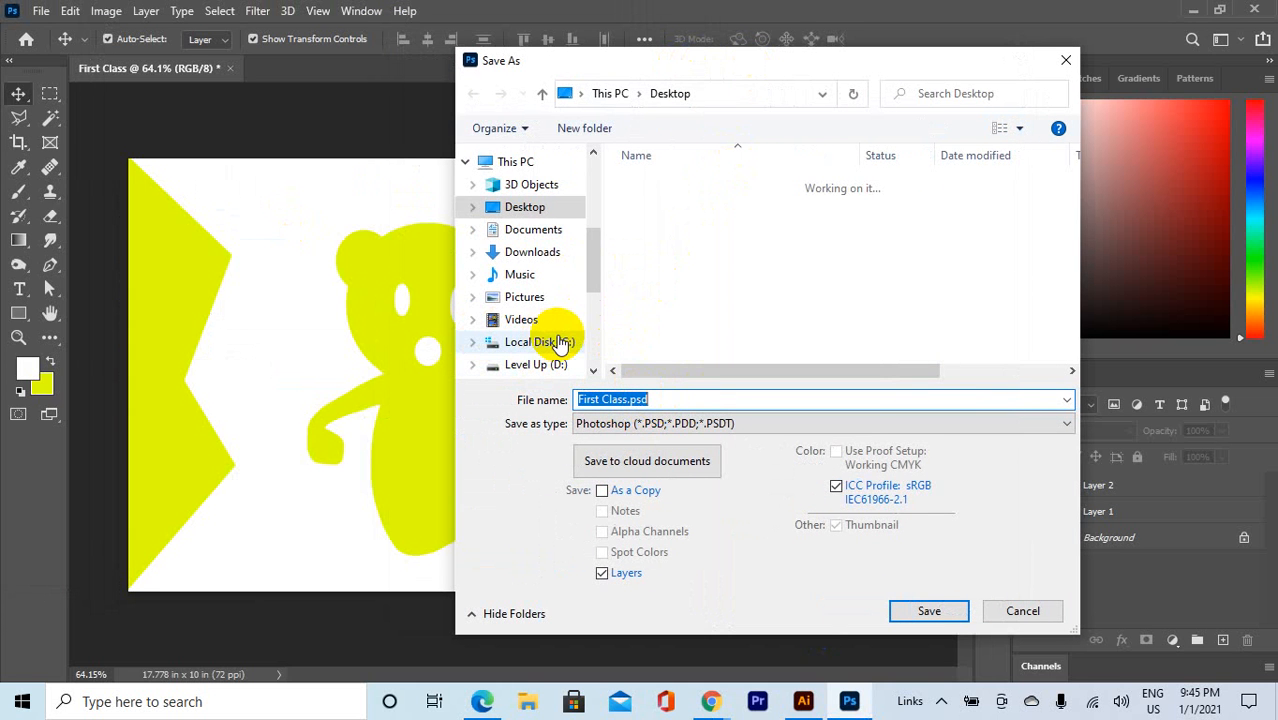
{"action": "left_click", "coordinate": [630, 397]}
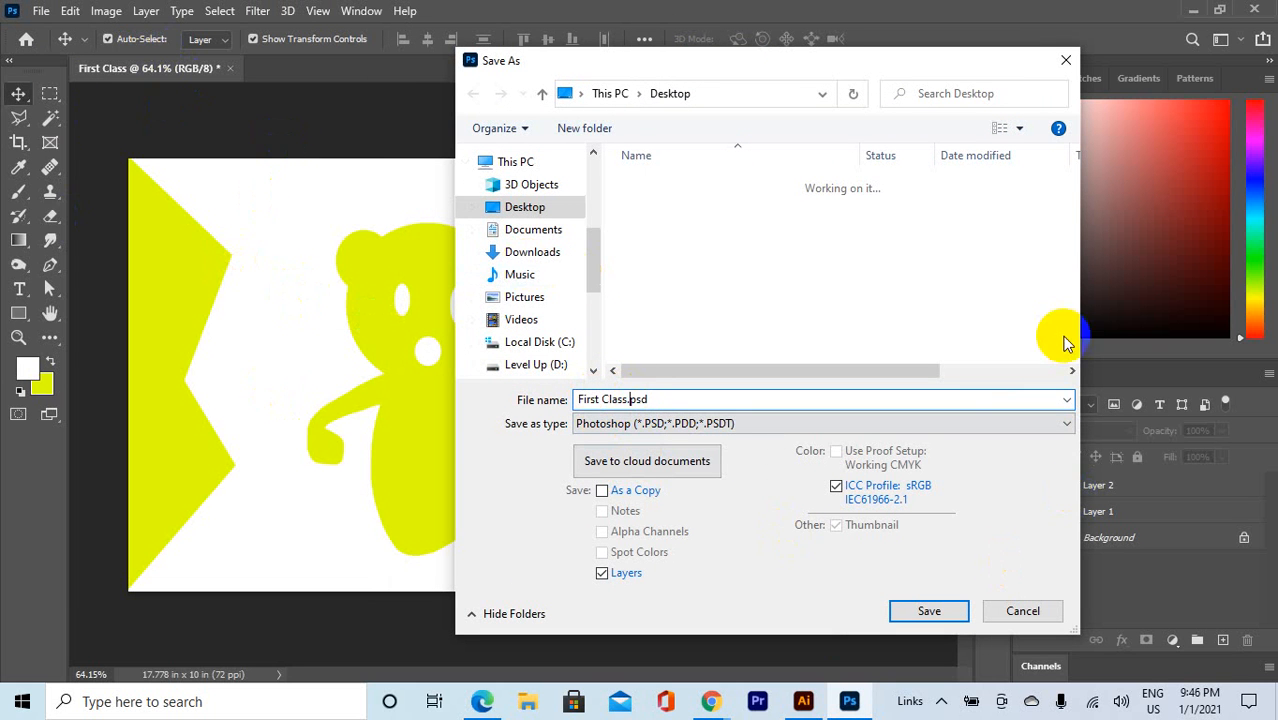
{"action": "left_click_drag", "start_coordinate": [867, 63], "coordinate": [604, 78]}
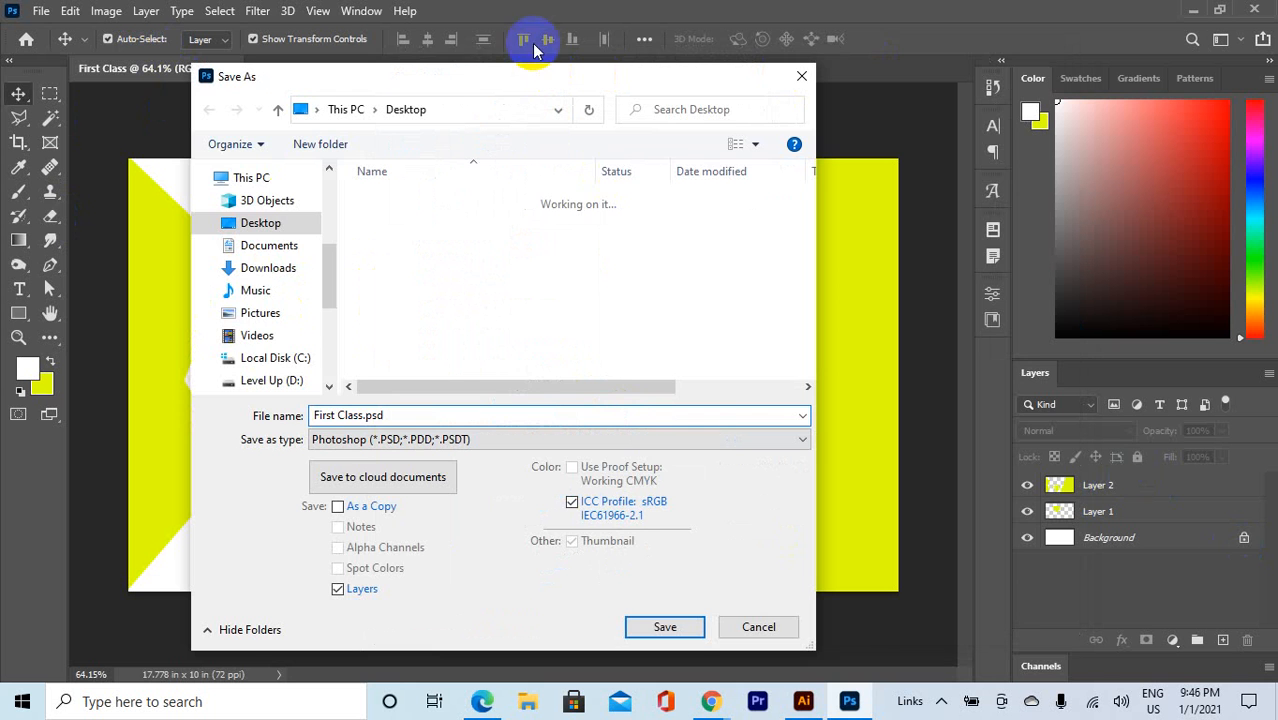
{"action": "left_click_drag", "start_coordinate": [518, 86], "coordinate": [619, 74]}
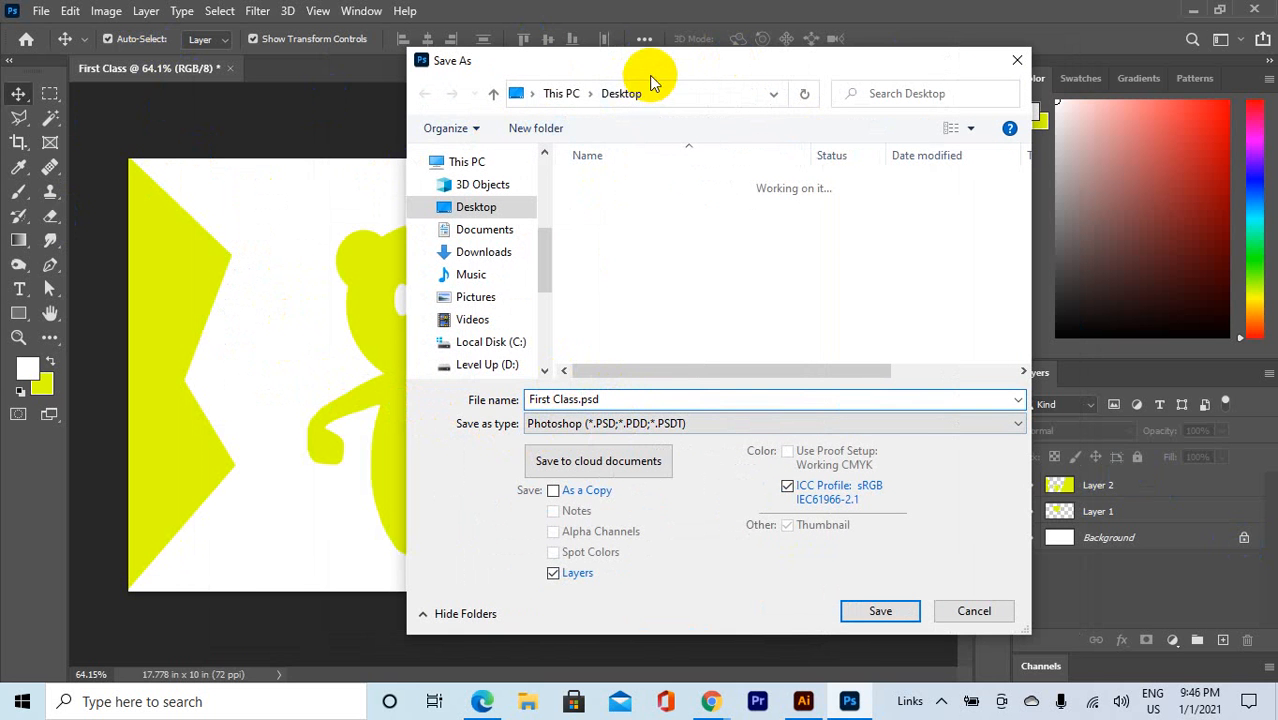
{"action": "left_click_drag", "start_coordinate": [696, 64], "coordinate": [516, 85]}
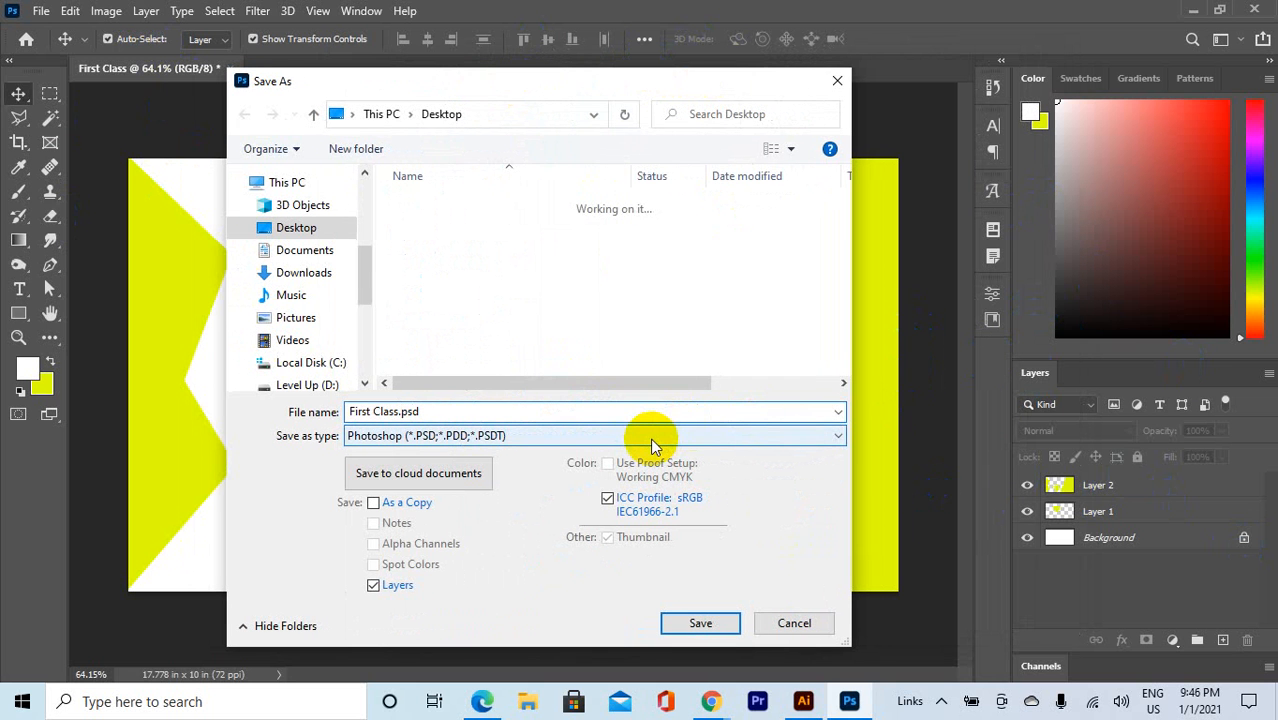
Step: Save the artwork to the Desktop as First Class.jpg in JPEG format with Maximum quality 12 and the Baseline ("Standard") option
{"action": "left_click", "coordinate": [651, 438]}
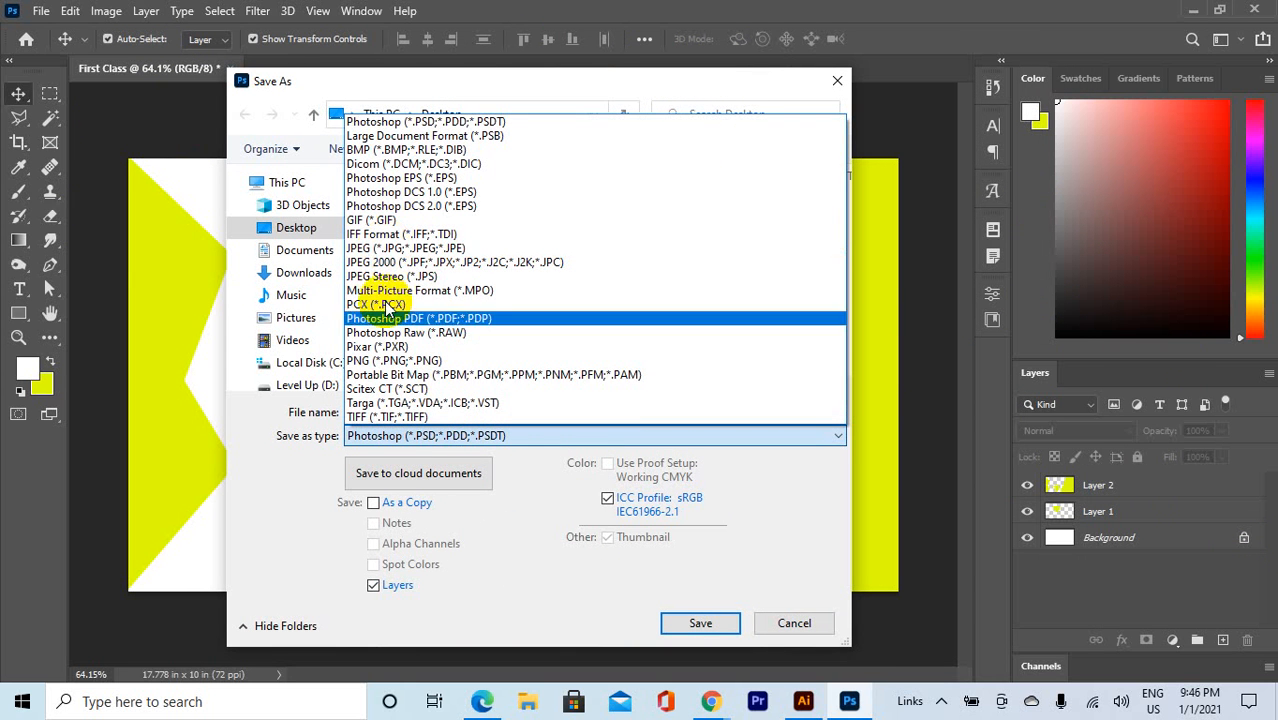
{"action": "left_click", "coordinate": [390, 250]}
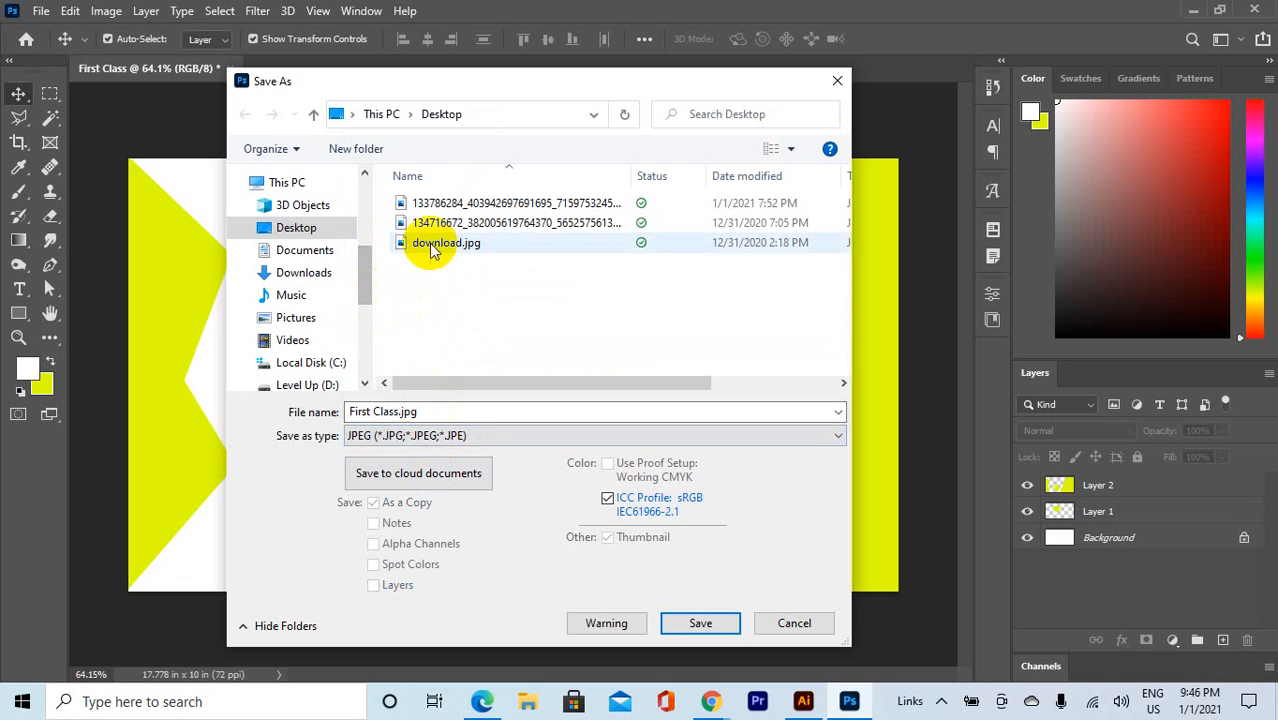
{"action": "scroll", "coordinate": [334, 229], "scroll_direction": "up", "scroll_amount": 1}
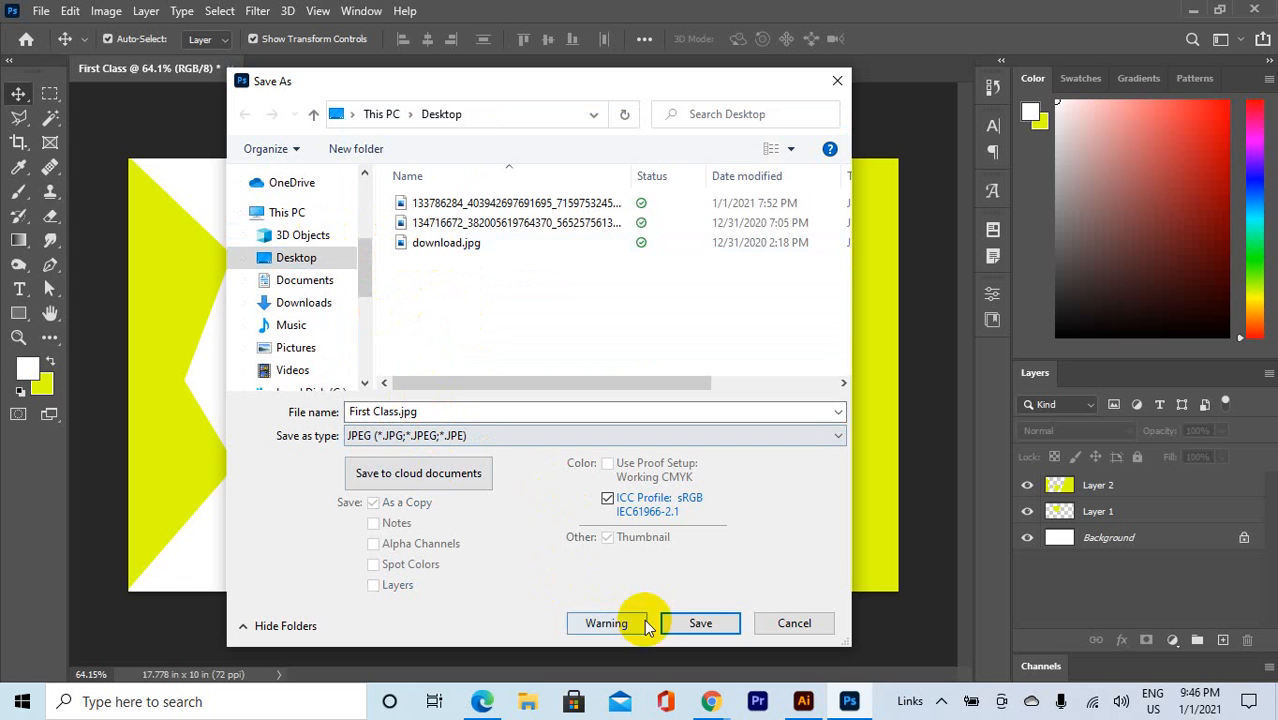
{"action": "left_click", "coordinate": [697, 622]}
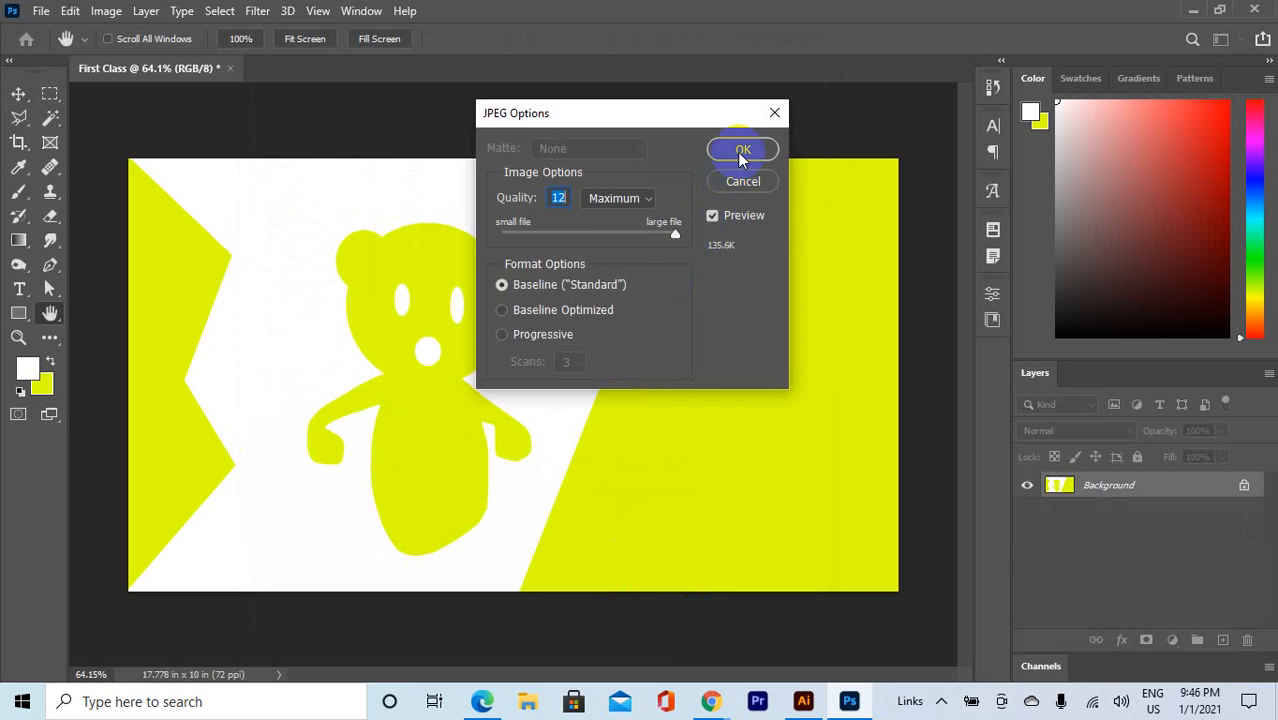
{"action": "mouse_move", "coordinate": [675, 240]}
{"action": "left_mouse_down"}
{"action": "mouse_move", "coordinate": [571, 237]}
{"action": "mouse_move", "coordinate": [675, 236]}
{"action": "left_mouse_up"}
{"action": "left_click", "coordinate": [730, 218]}
{"action": "left_click", "coordinate": [743, 150]}
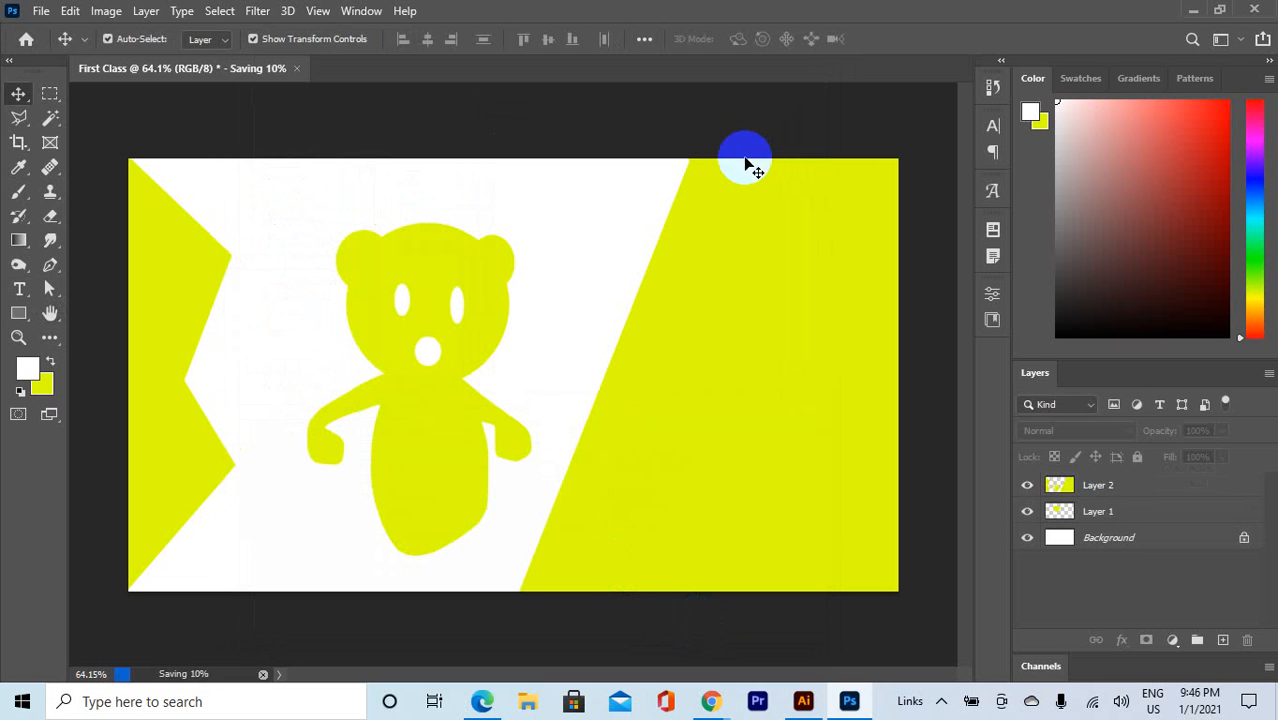
Step: Open the Desktop folder in File Explorer, view First Class.jpg in Photos, and close the viewer
{"action": "key", "text": "super+e"}
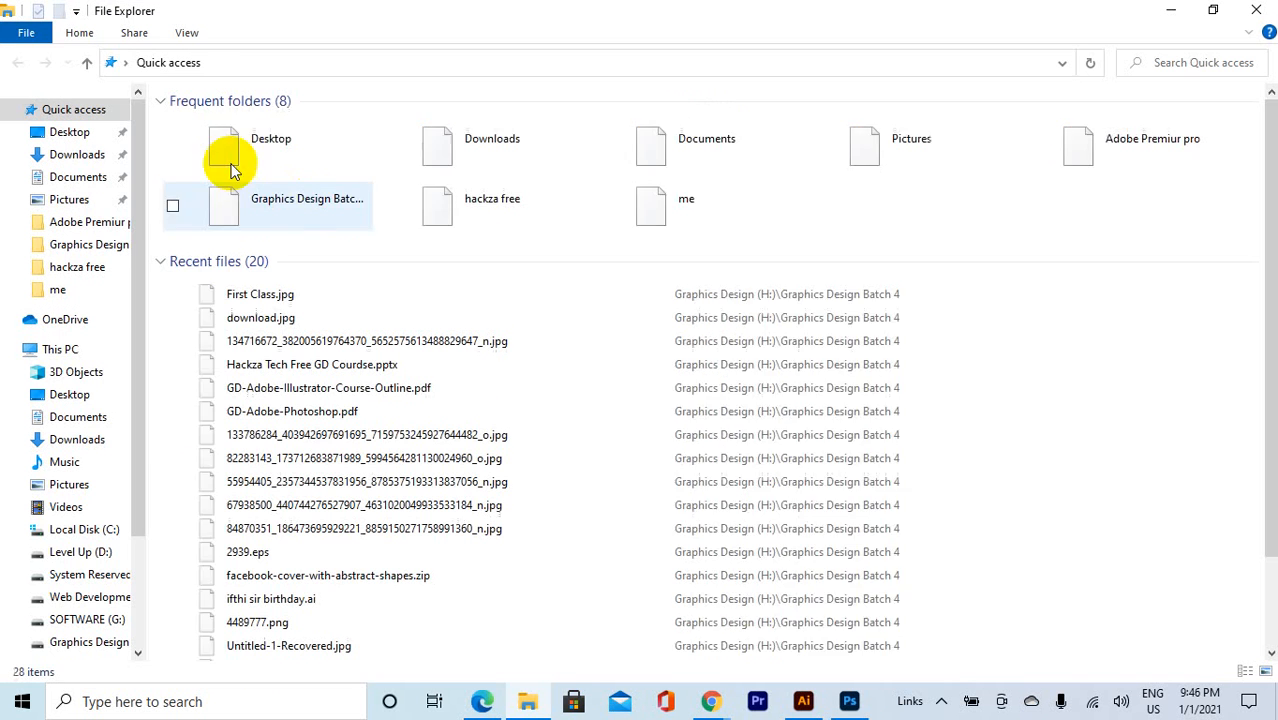
{"action": "left_click", "coordinate": [90, 133]}
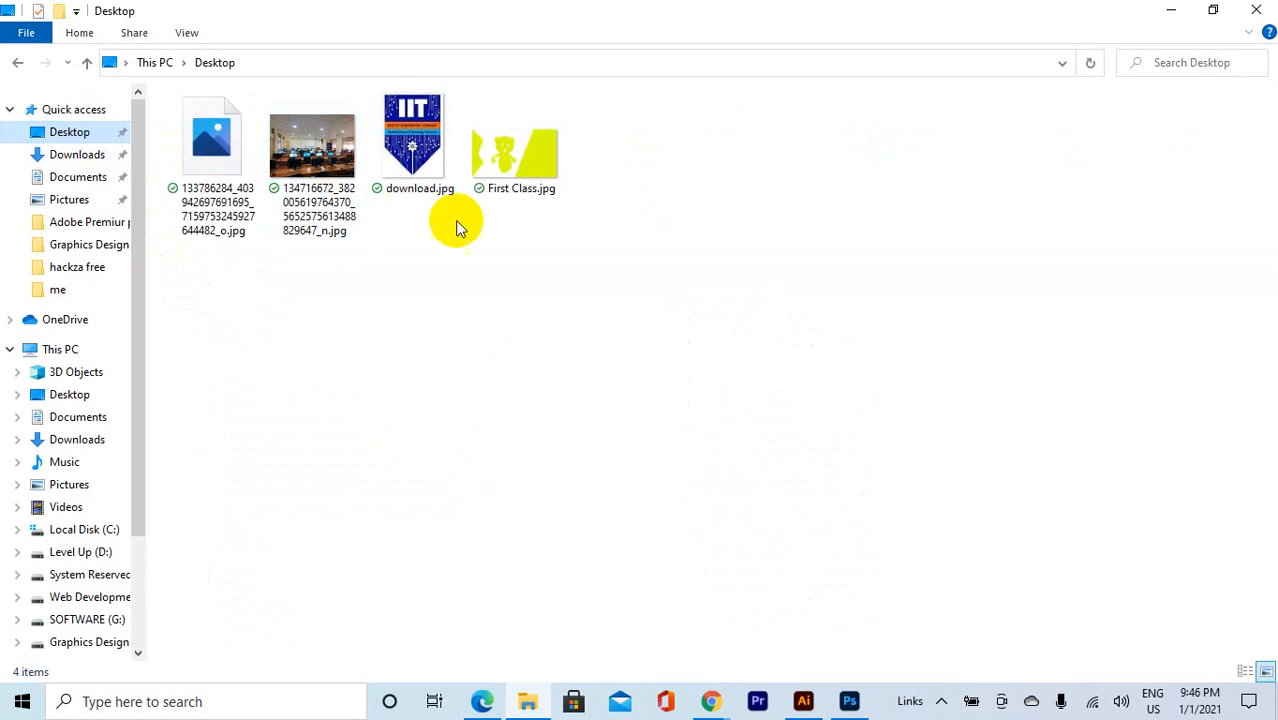
{"action": "double_click", "coordinate": [520, 170]}
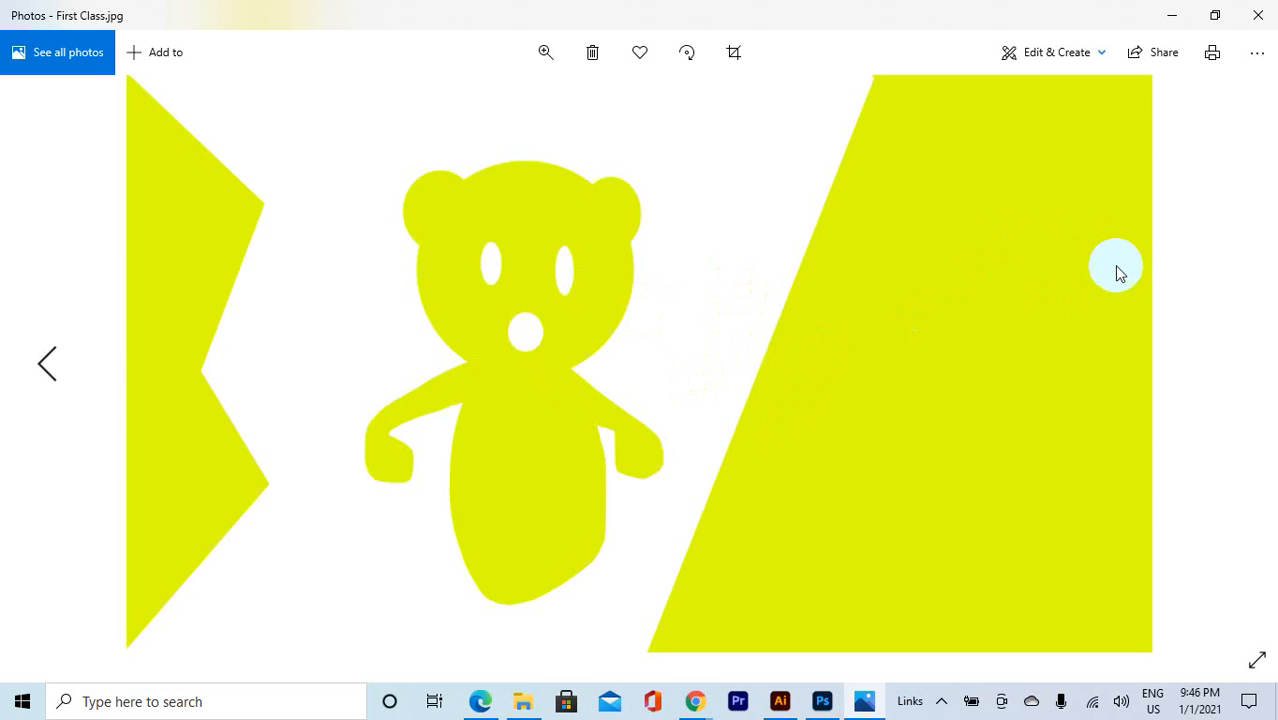
{"action": "left_click", "coordinate": [1257, 15]}
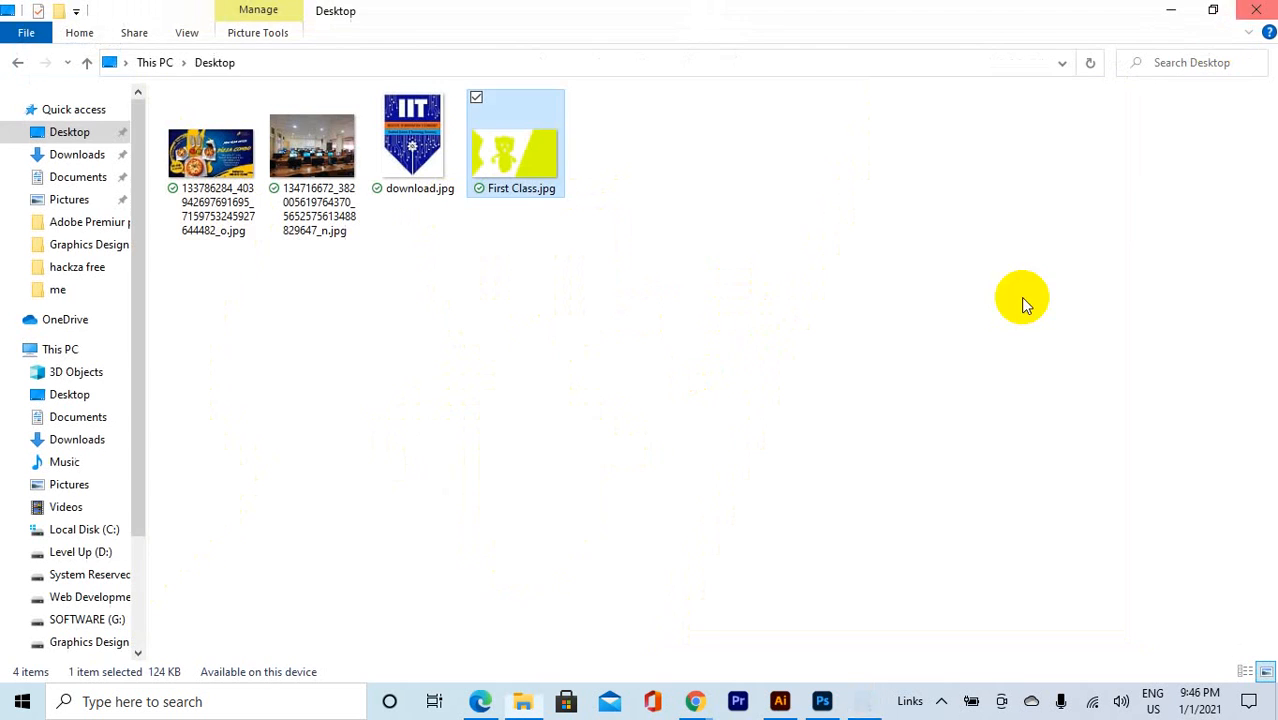
Step: Switch back to Photoshop and delete Layer 2 and Layer 1, leaving only the Background layer
{"action": "left_click", "coordinate": [847, 701]}
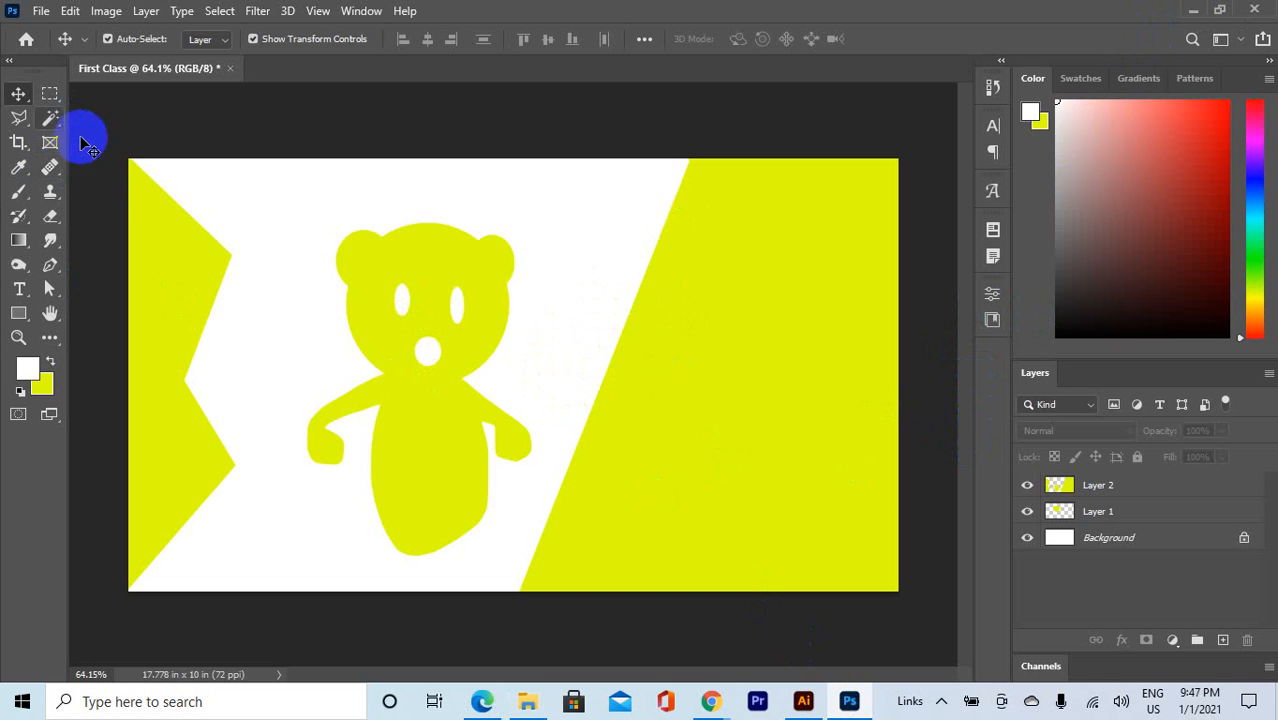
{"action": "left_click", "coordinate": [1081, 490]}
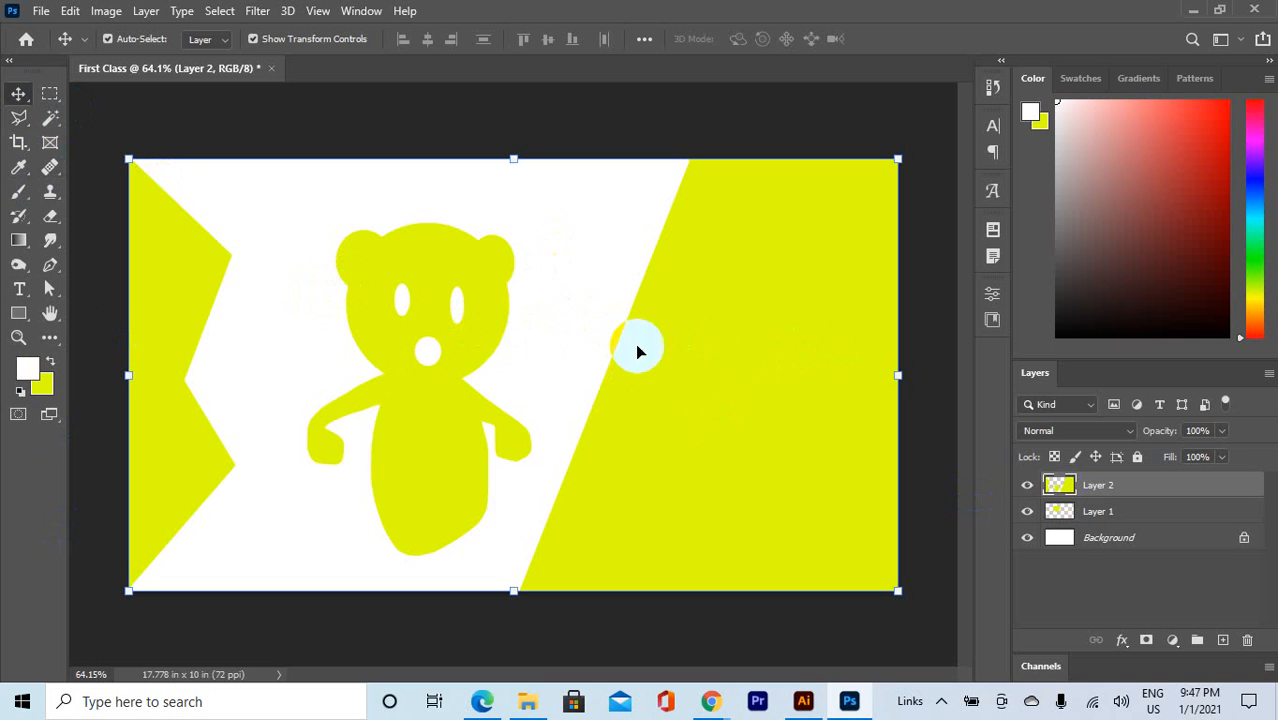
{"action": "key", "text": "Delete"}
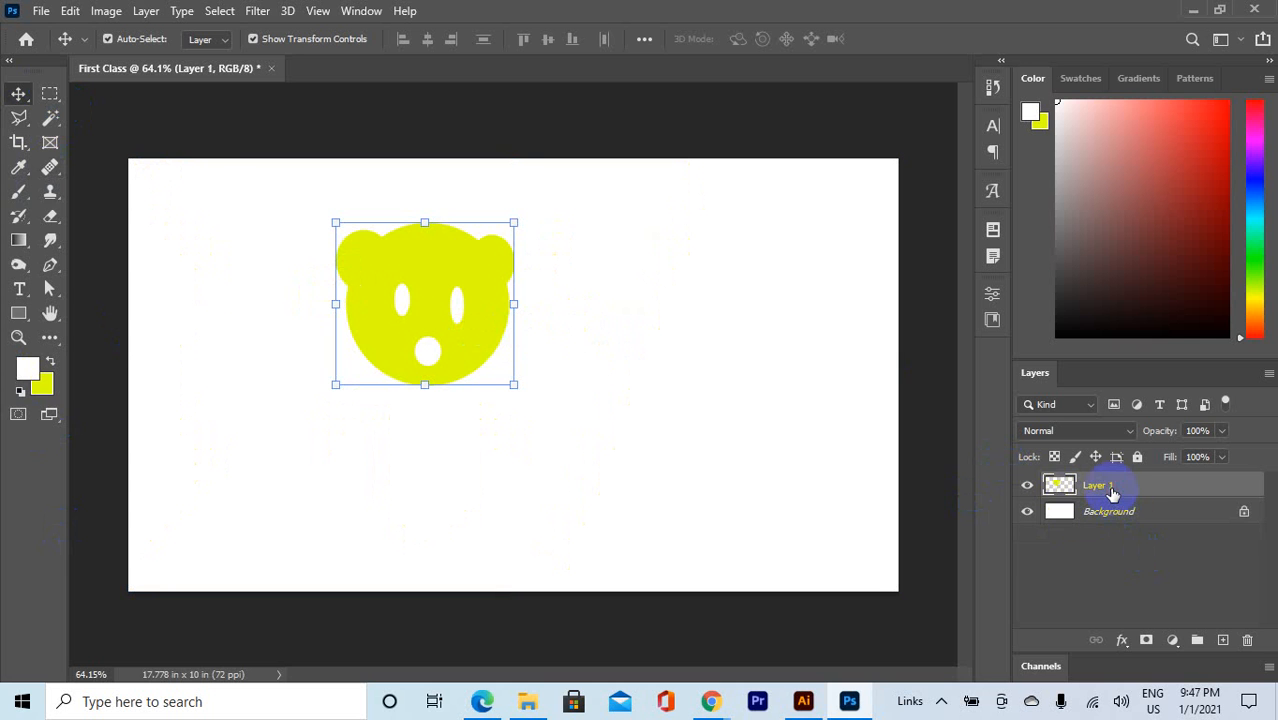
{"action": "key", "text": "Delete"}
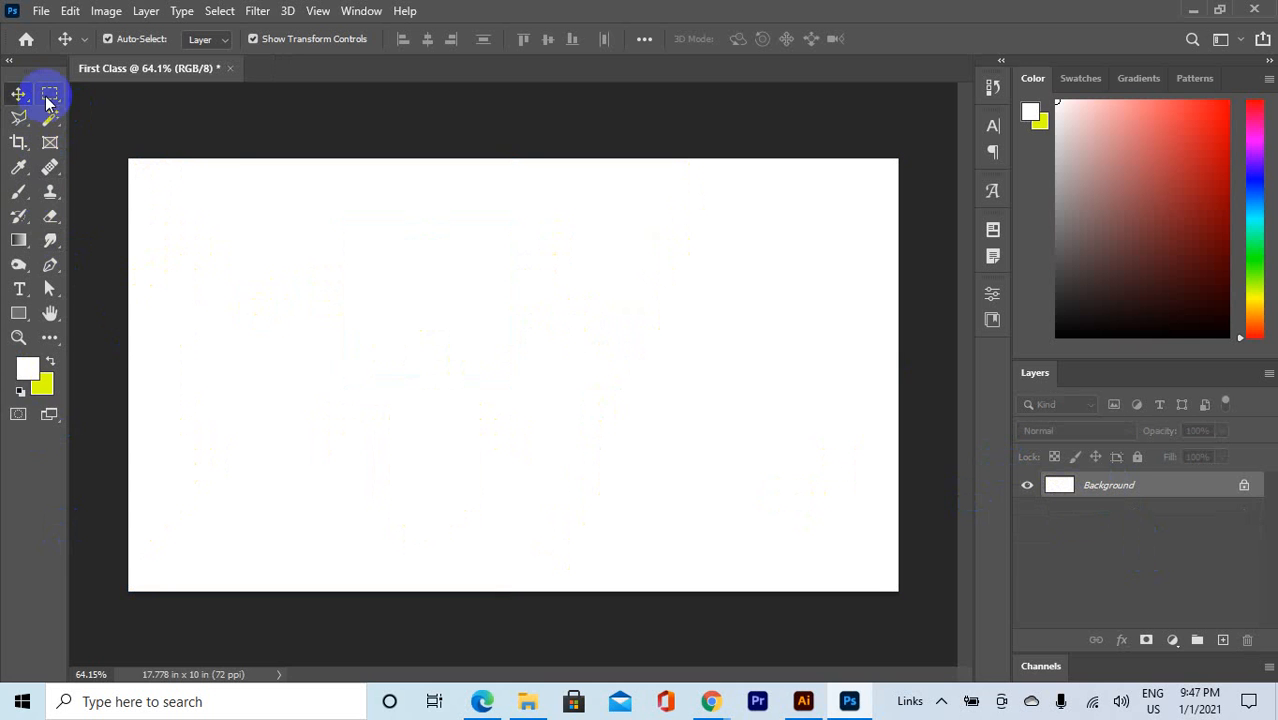
Step: Draw a freehand eye-shaped selection on the blank canvas with the Lasso tool and try a second one beside it
{"action": "left_click_drag", "start_coordinate": [50, 93], "coordinate": [112, 117]}
{"action": "left_click", "coordinate": [19, 117]}
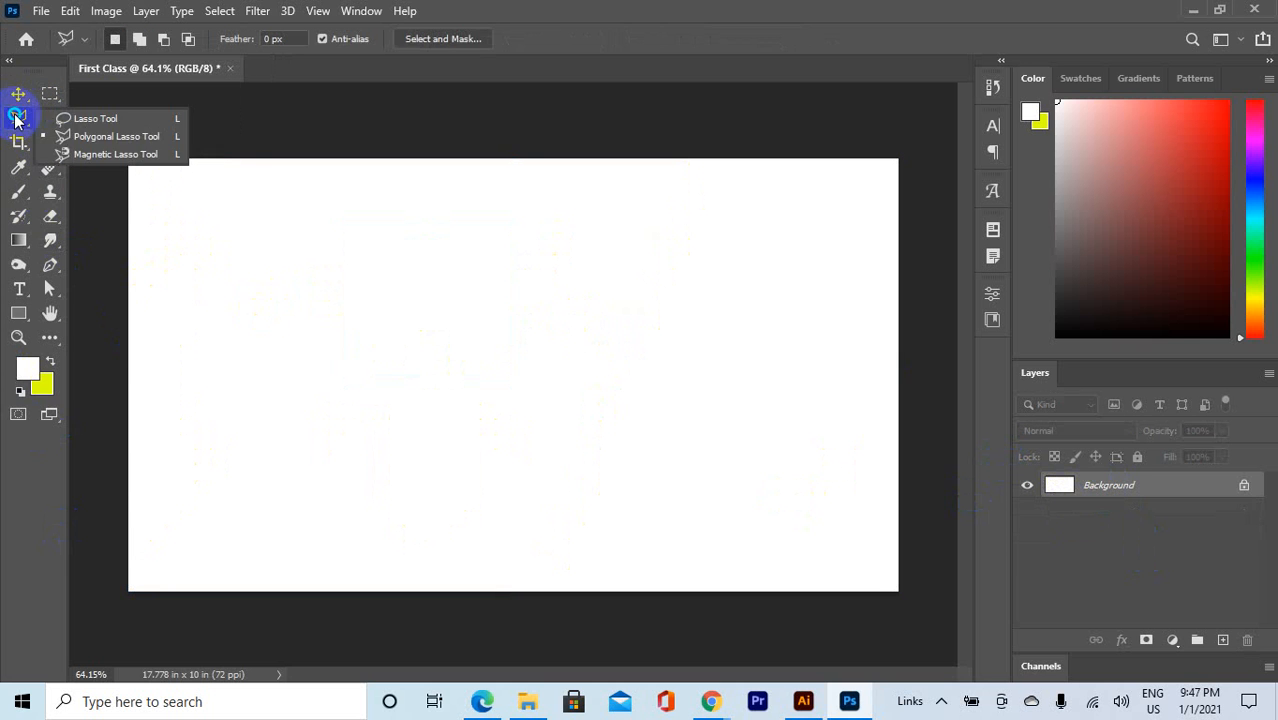
{"action": "left_click", "coordinate": [82, 117]}
{"action": "mouse_move", "coordinate": [442, 266]}
{"action": "left_mouse_down"}
{"action": "mouse_move", "coordinate": [416, 280]}
{"action": "mouse_move", "coordinate": [452, 256]}
{"action": "left_mouse_up"}
{"action": "mouse_move", "coordinate": [590, 261]}
{"action": "left_mouse_down"}
{"action": "mouse_move", "coordinate": [629, 340]}
{"action": "mouse_move", "coordinate": [584, 254]}
{"action": "left_mouse_up"}
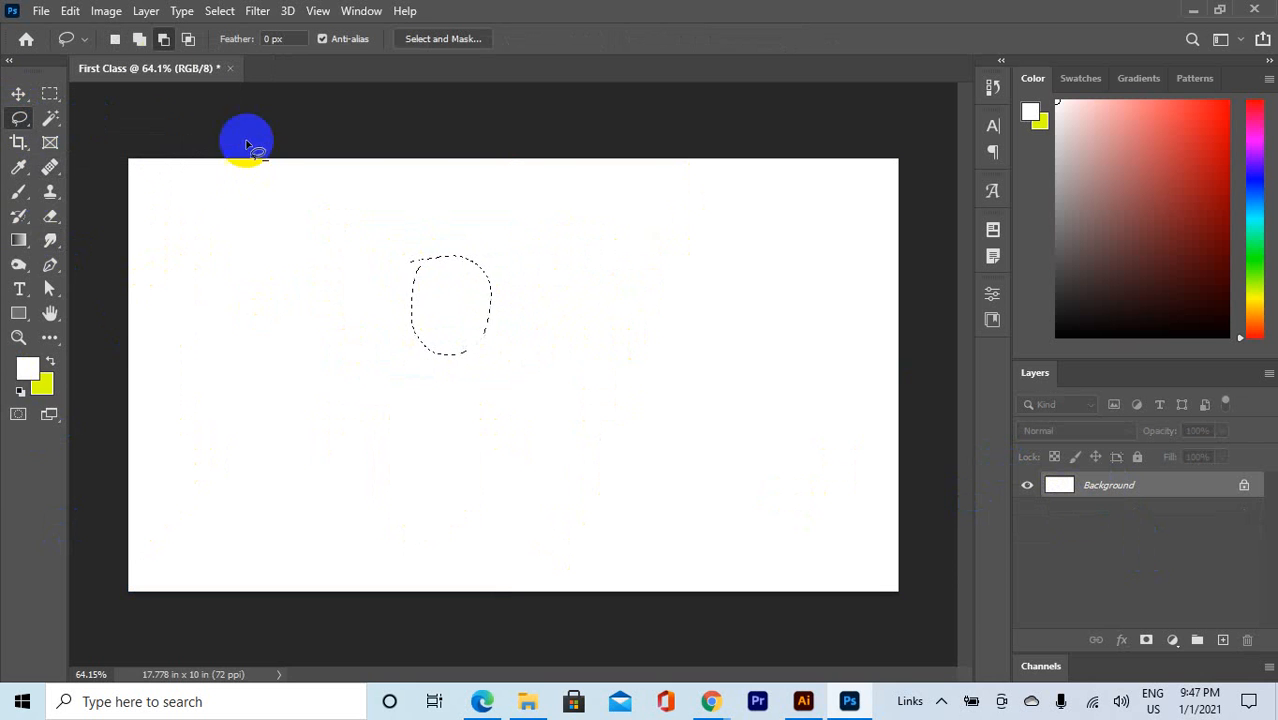
Step: Add freehand selections for the second eye, nose and mouth in Add to selection mode, and deselect everything
{"action": "left_click", "coordinate": [137, 40]}
{"action": "mouse_move", "coordinate": [633, 294]}
{"action": "left_mouse_down"}
{"action": "mouse_move", "coordinate": [536, 334]}
{"action": "mouse_move", "coordinate": [536, 251]}
{"action": "mouse_move", "coordinate": [625, 262]}
{"action": "left_mouse_up"}
{"action": "left_click_drag", "start_coordinate": [513, 370], "coordinate": [513, 368]}
{"action": "mouse_move", "coordinate": [456, 519]}
{"action": "left_mouse_down"}
{"action": "mouse_move", "coordinate": [508, 504]}
{"action": "mouse_move", "coordinate": [430, 500]}
{"action": "left_mouse_up"}
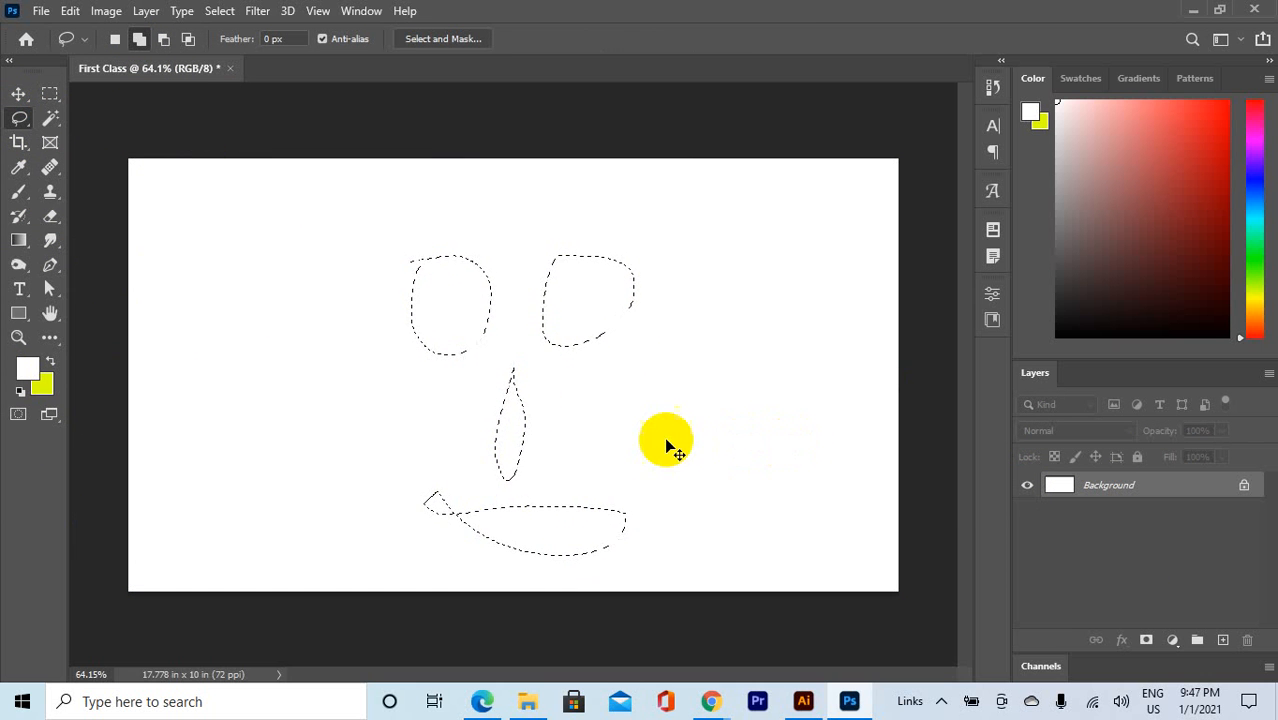
{"action": "key", "text": "ctrl+d"}
Step: Draw a large rectangular marquee selection across most of the canvas, clear it, and return to the Move tool
{"action": "left_click", "coordinate": [50, 94]}
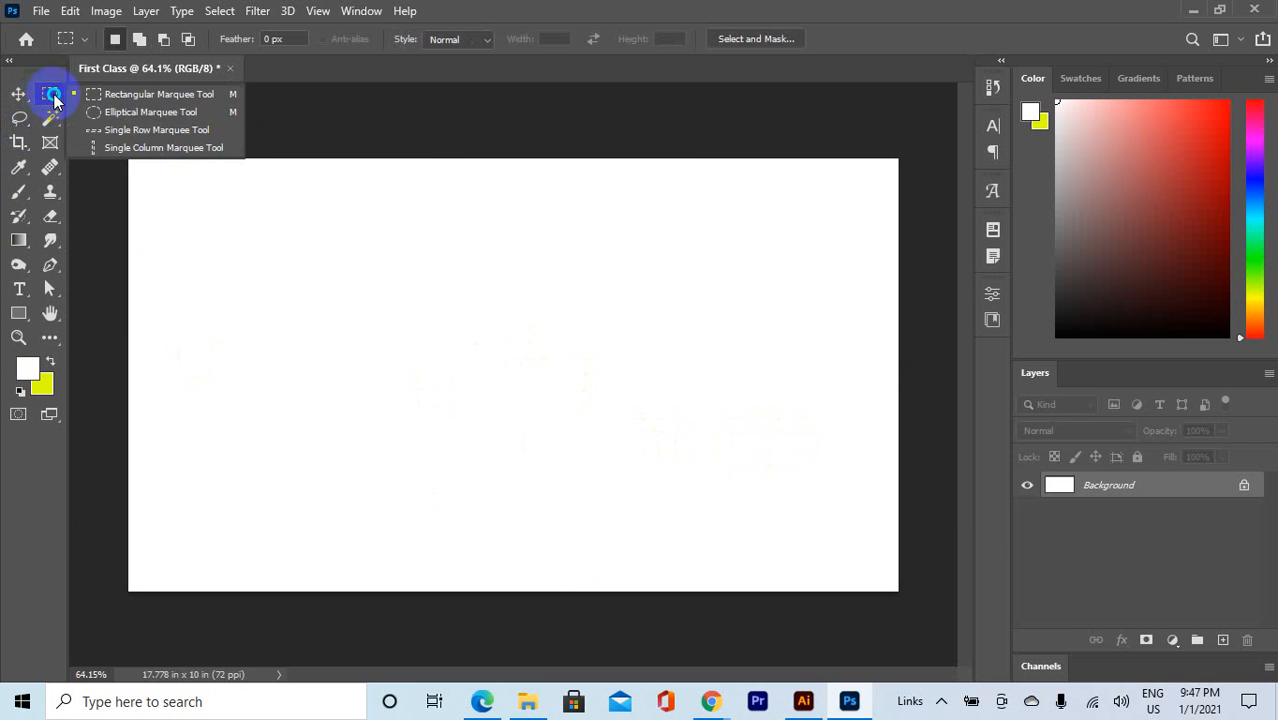
{"action": "left_click", "coordinate": [20, 117]}
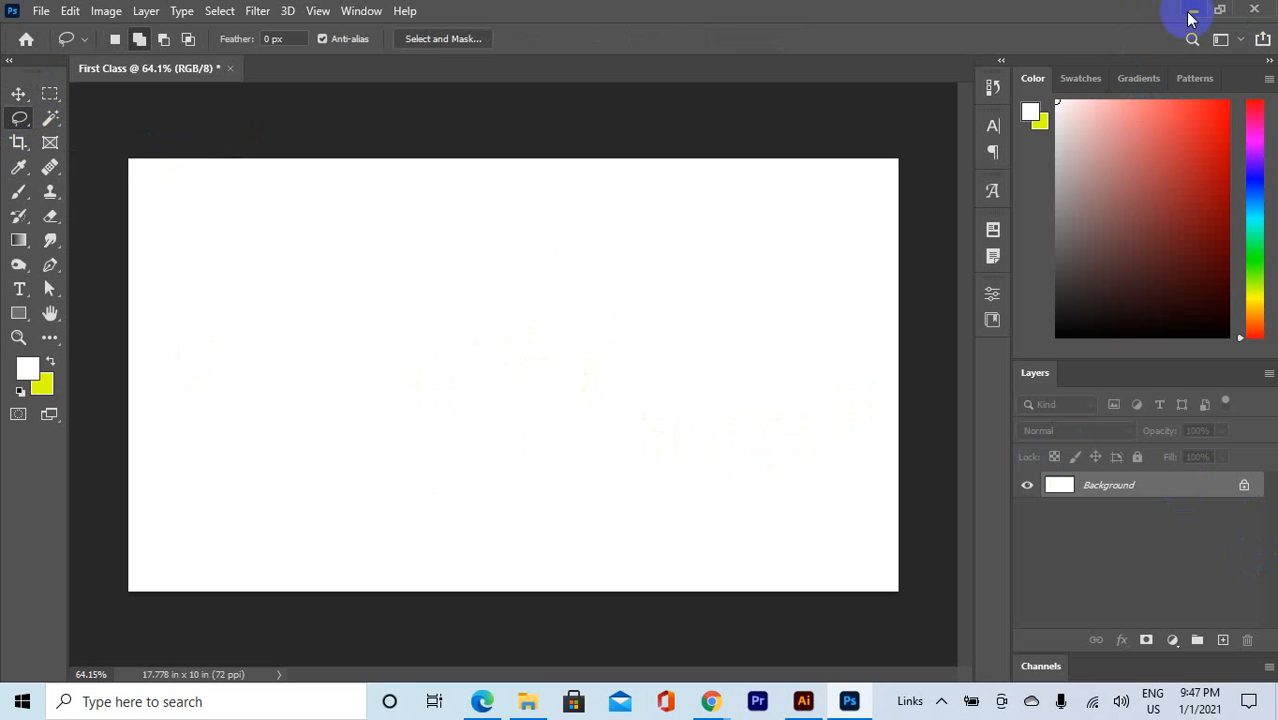
{"action": "left_click", "coordinate": [50, 94]}
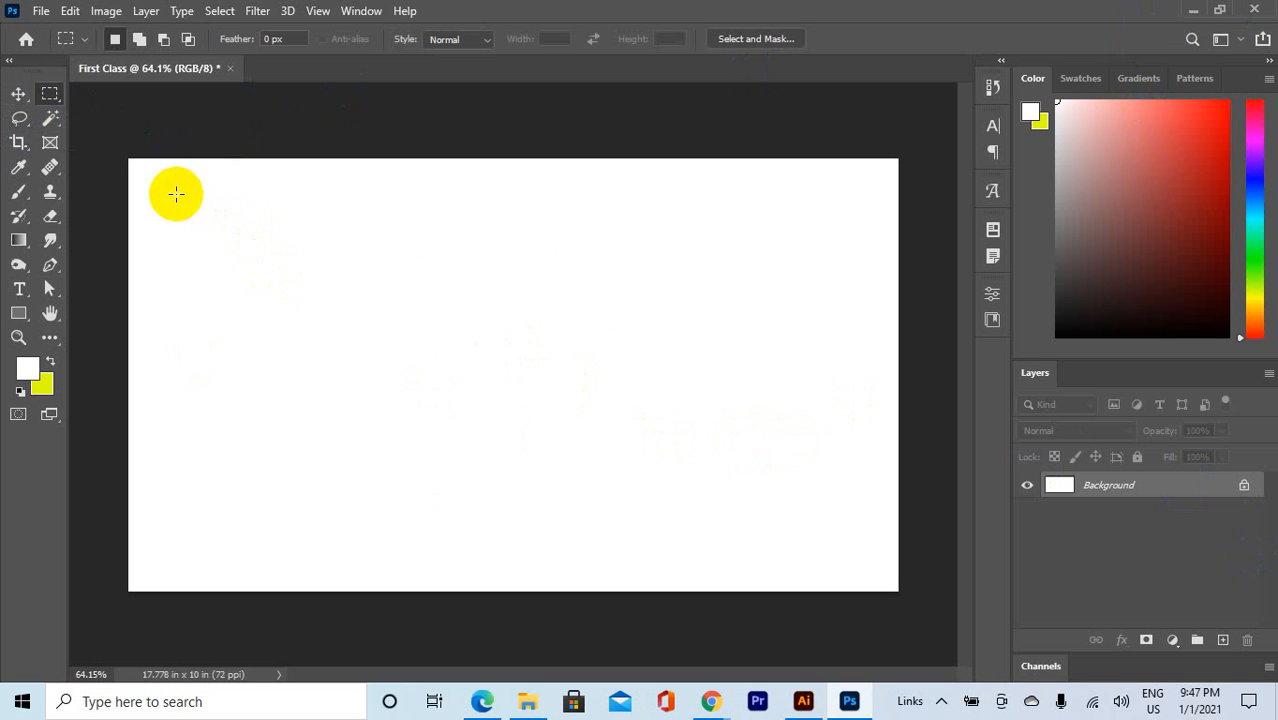
{"action": "left_click_drag", "start_coordinate": [182, 200], "coordinate": [860, 541]}
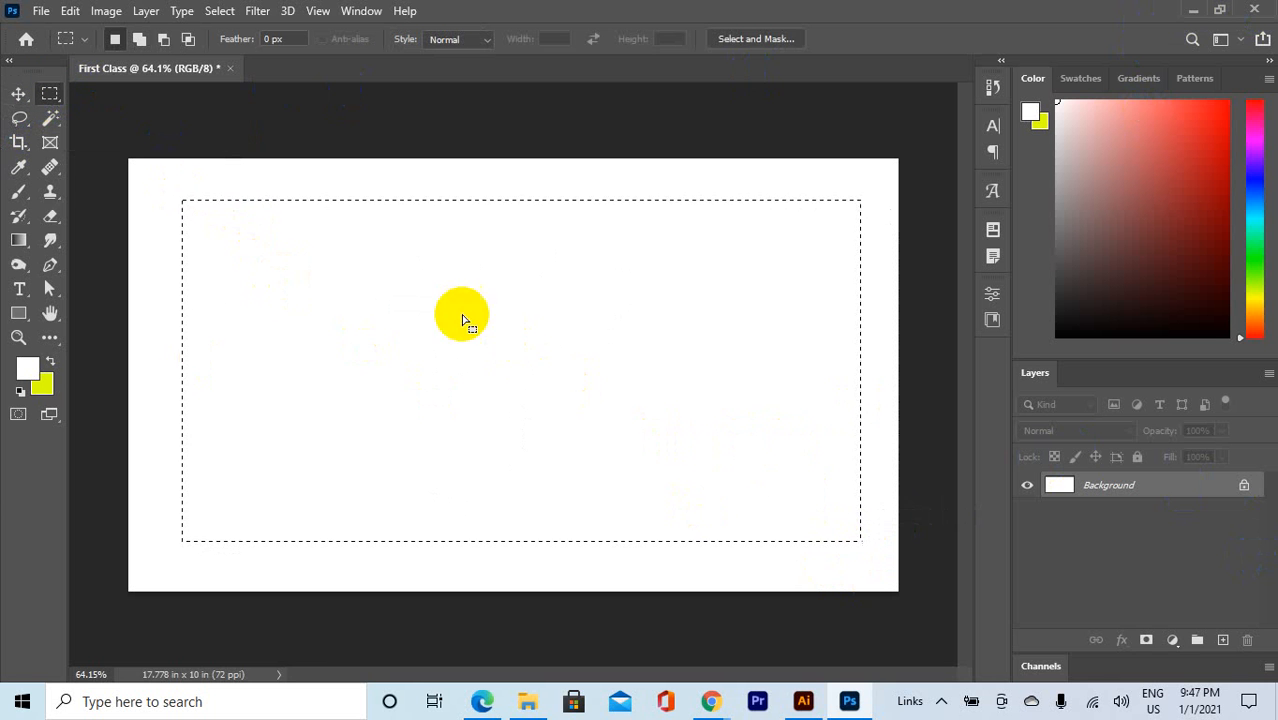
{"action": "left_click", "coordinate": [896, 82]}
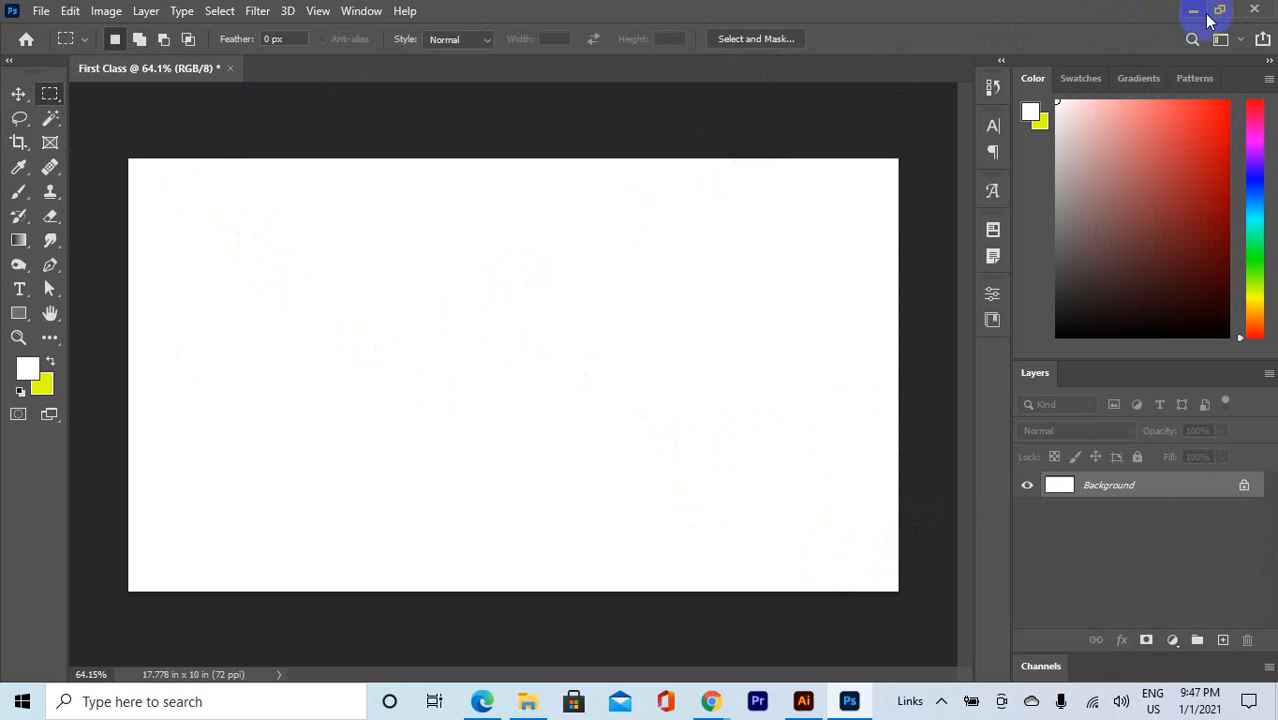
{"action": "left_click", "coordinate": [19, 94]}
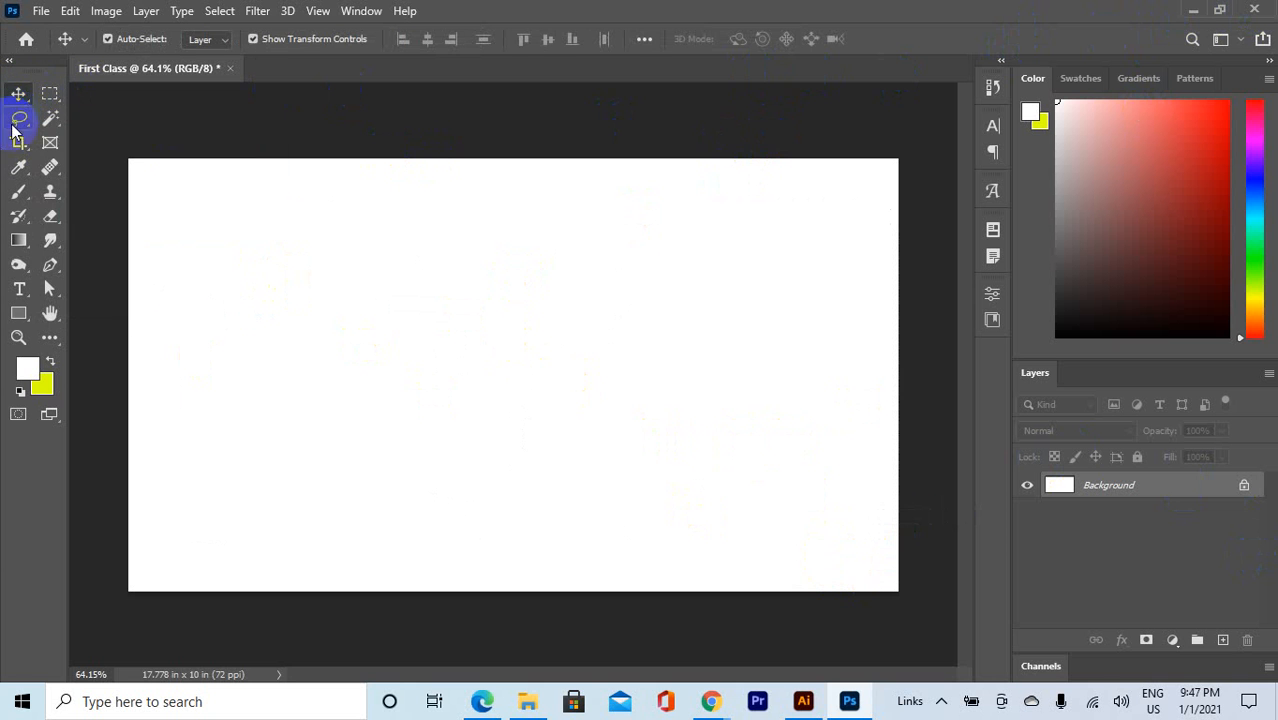
Step: Minimize Photoshop, delete First Class.jpg from the Desktop folder, and close File Explorer
{"action": "left_click", "coordinate": [1197, 10]}
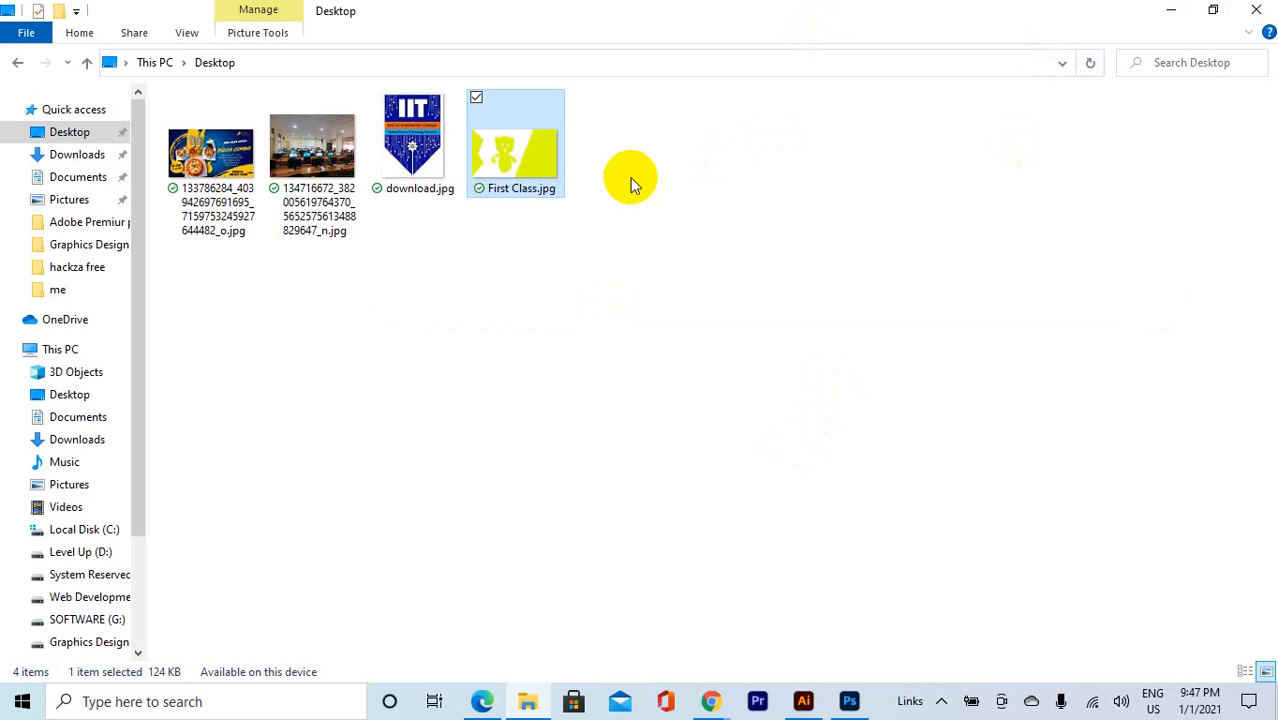
{"action": "key", "text": "Delete"}
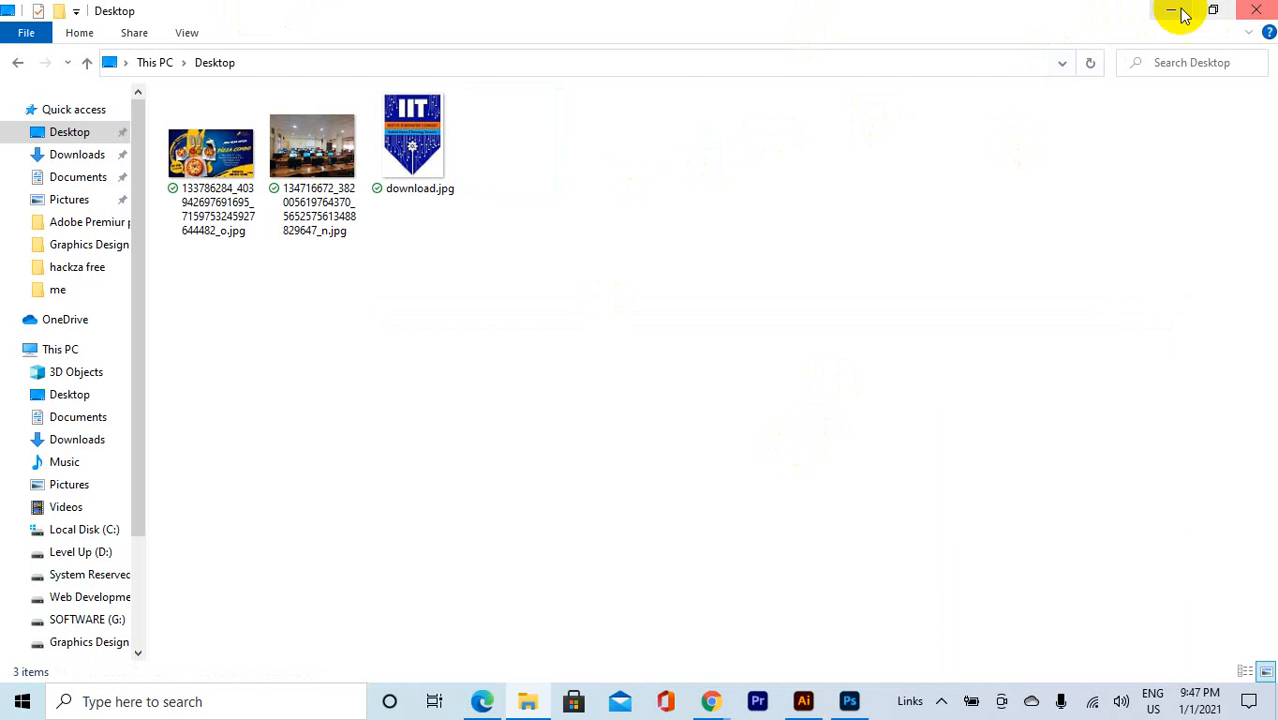
{"action": "left_click", "coordinate": [1257, 10]}
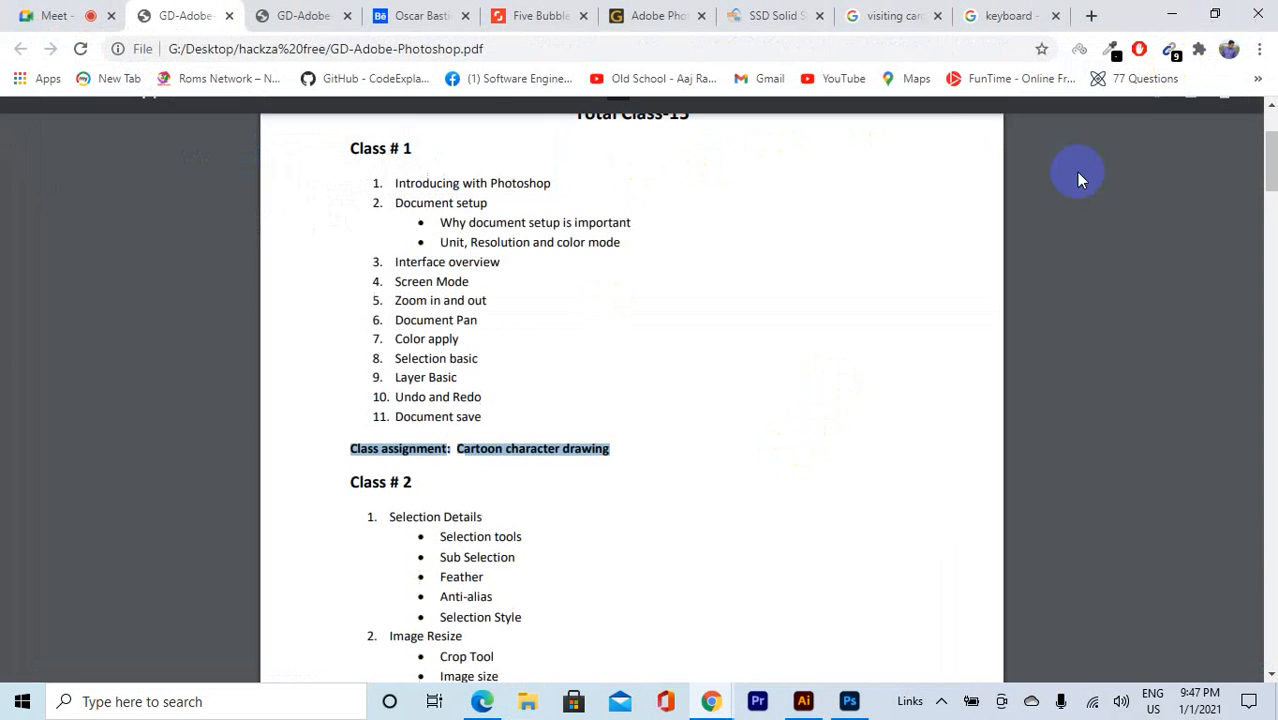
Step: Return to the Google Meet session in the browser and leave the call
{"action": "left_click", "coordinate": [80, 14]}
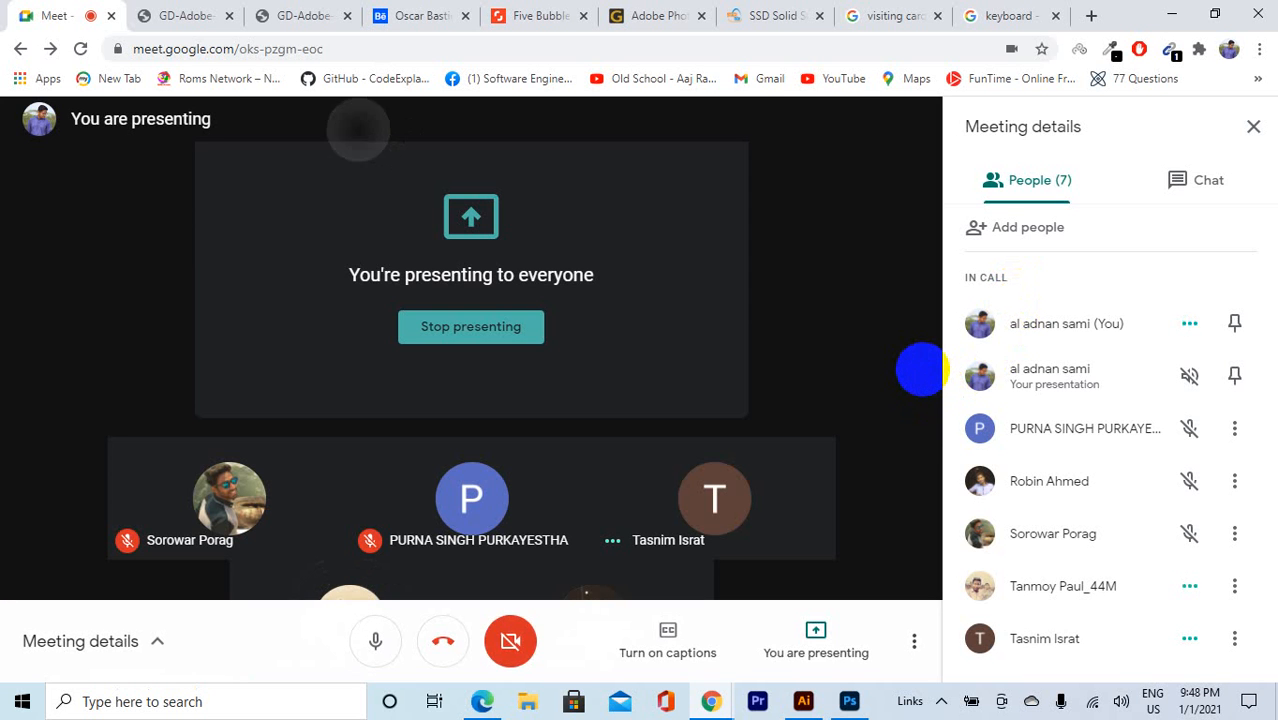
{"action": "right_click", "coordinate": [344, 131]}
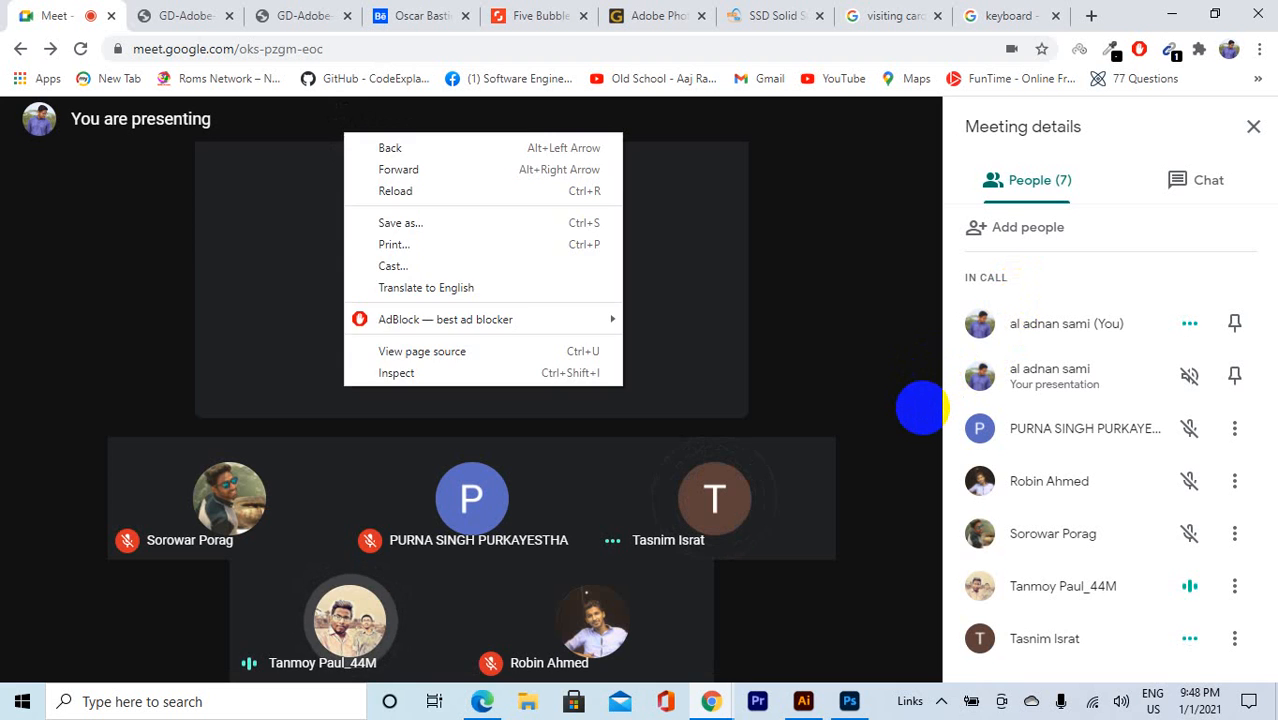
{"action": "left_click", "coordinate": [53, 295]}
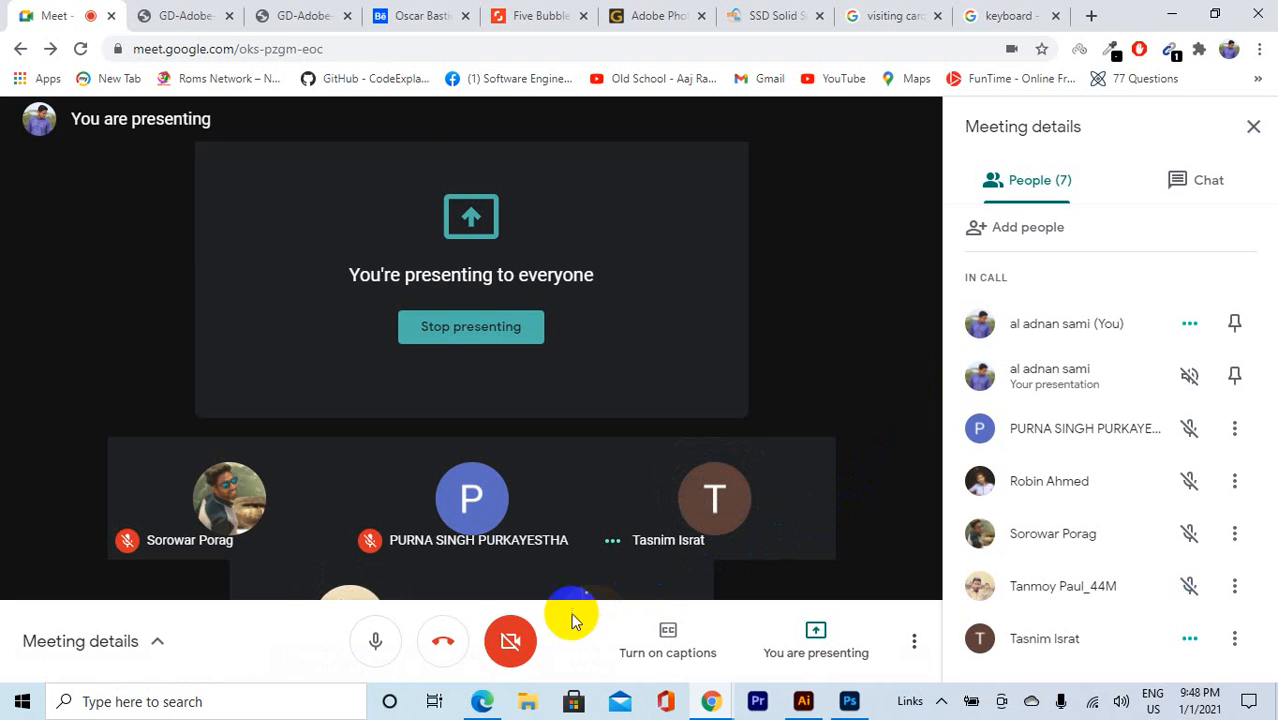
{"action": "left_click", "coordinate": [443, 647]}
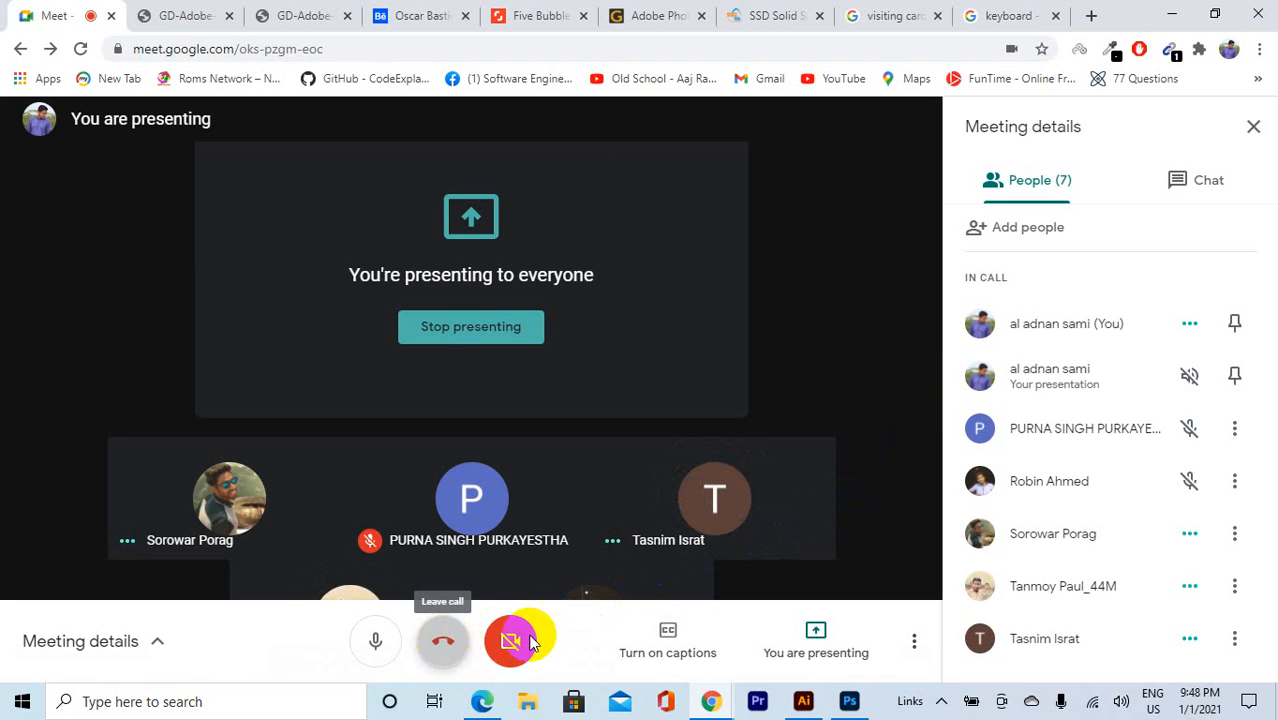